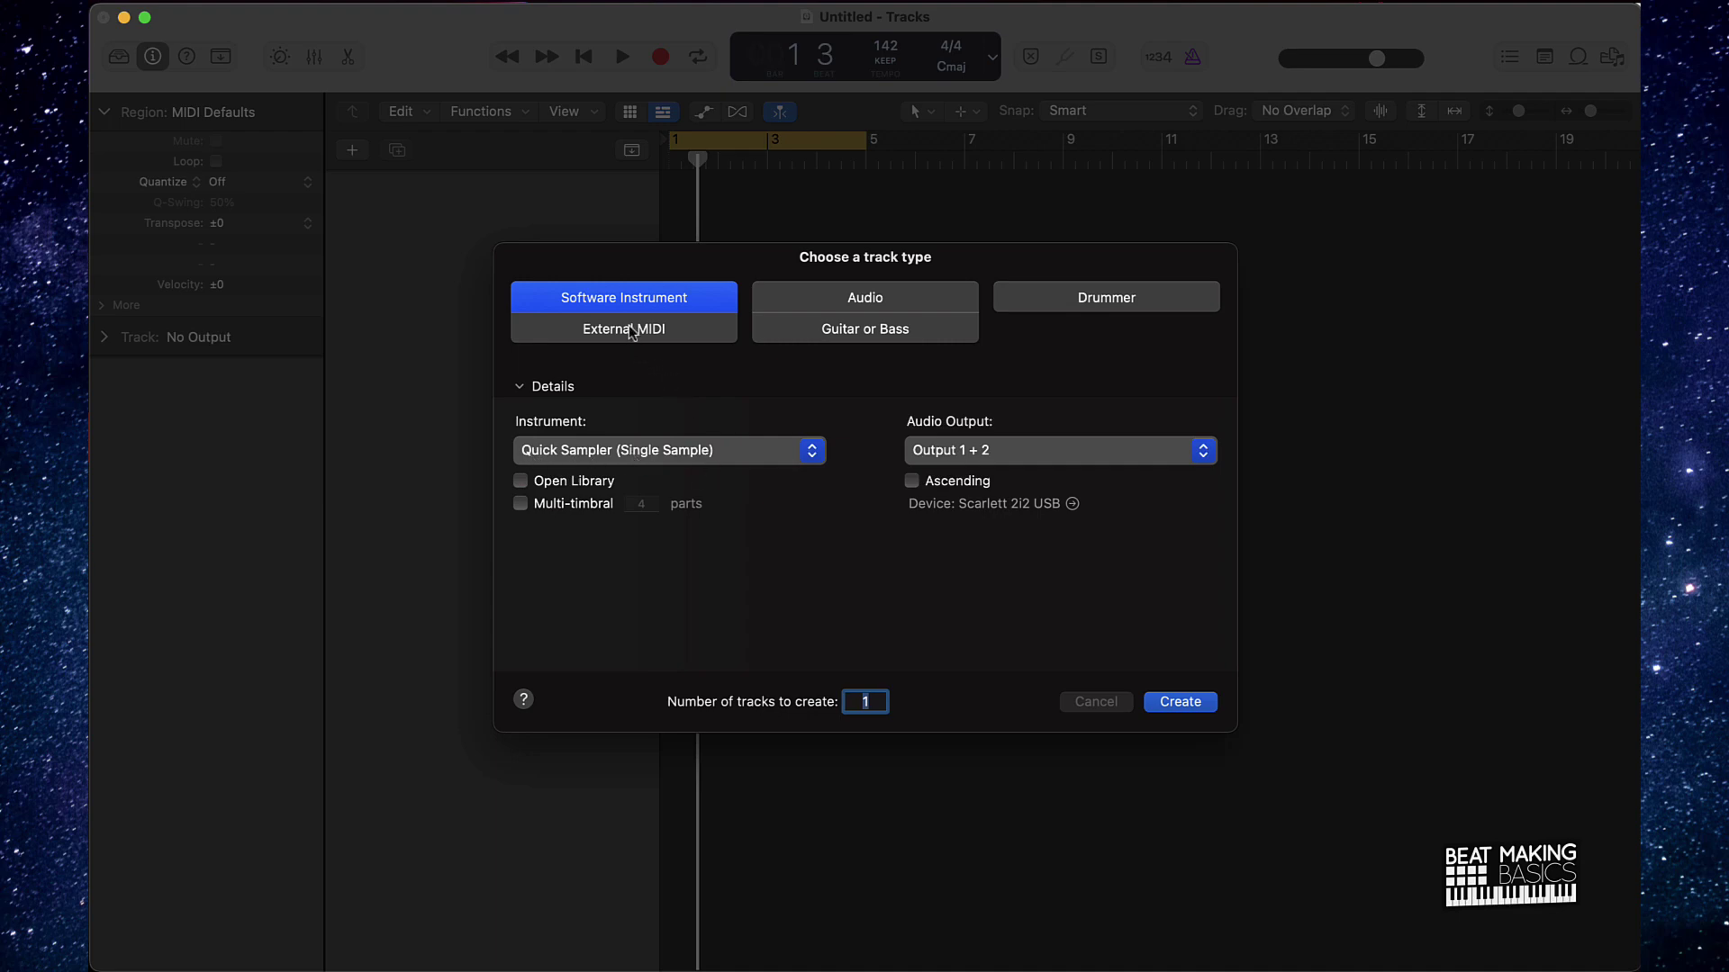
# Create a software instrument track using Quick Sampler (Single Sample) and shift its plug-in window aside.
pyautogui.click(600, 462)
pyautogui.moveTo(734, 611)
pyautogui.click(823, 635)
pyautogui.click(1177, 702)
pyautogui.moveTo(1130, 324); pyautogui.dragTo(898, 298)
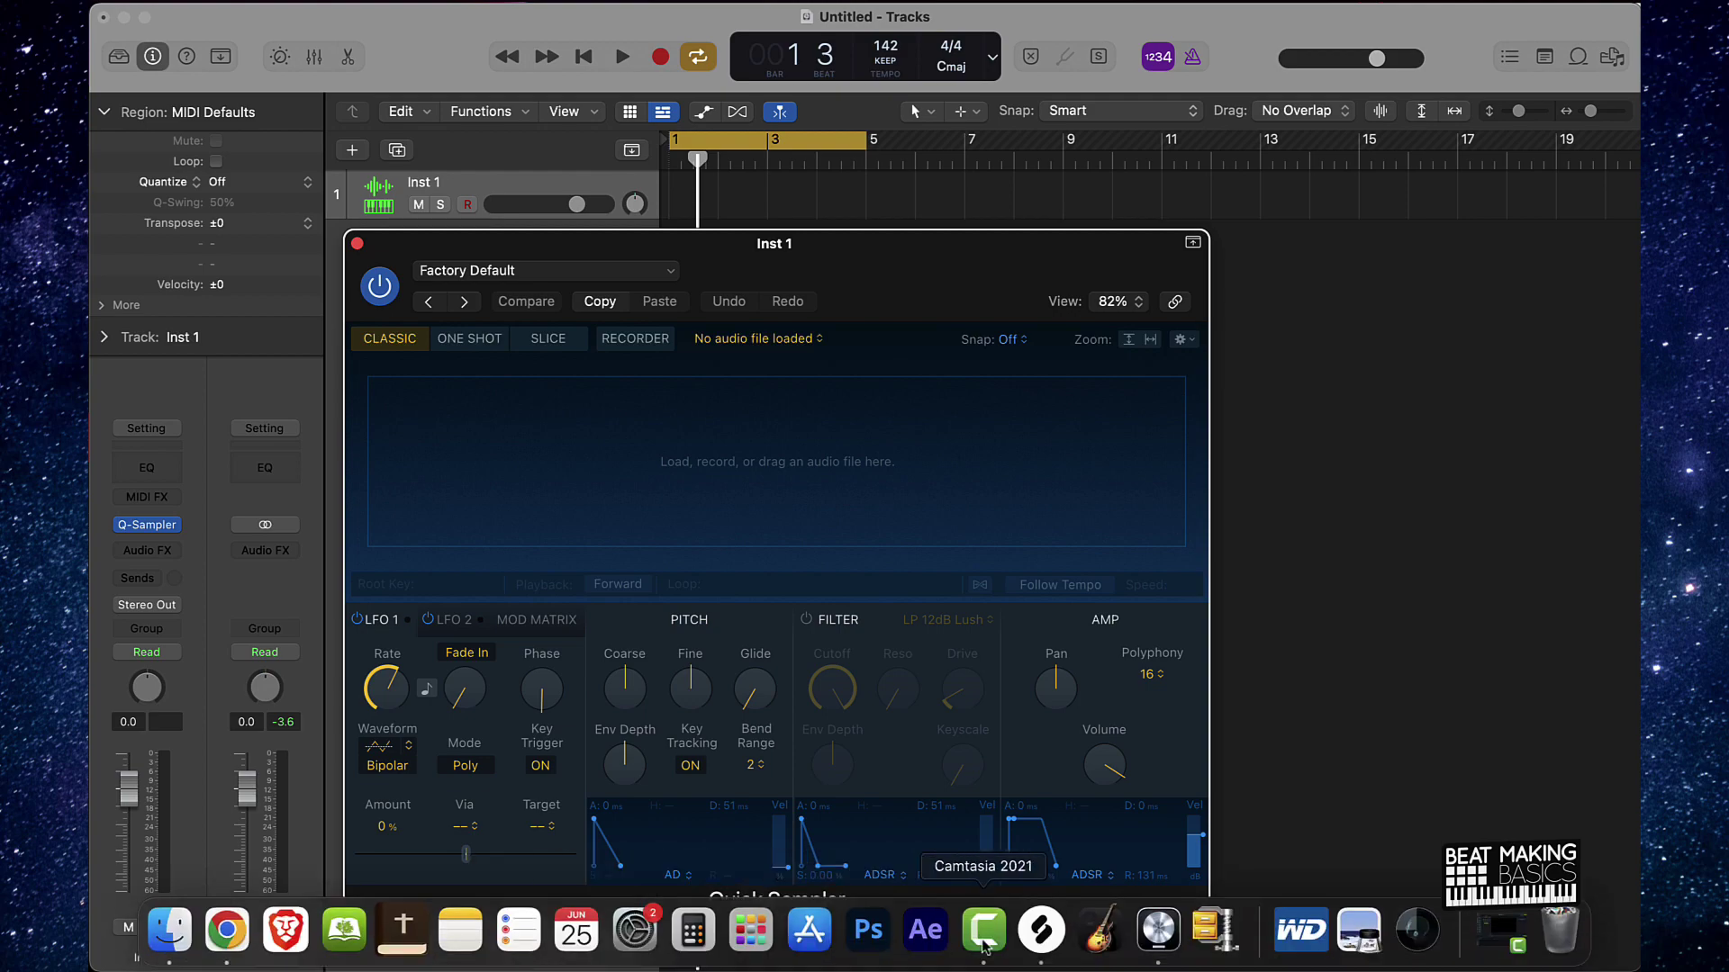
# Switch to Splice and audition LEXLUGER_134_polar_burr_Emin.wav from the Lex Luger Smoke Break Sample Pack.
pyautogui.click(1025, 948)
pyautogui.scroll(-10, 1111, 467)
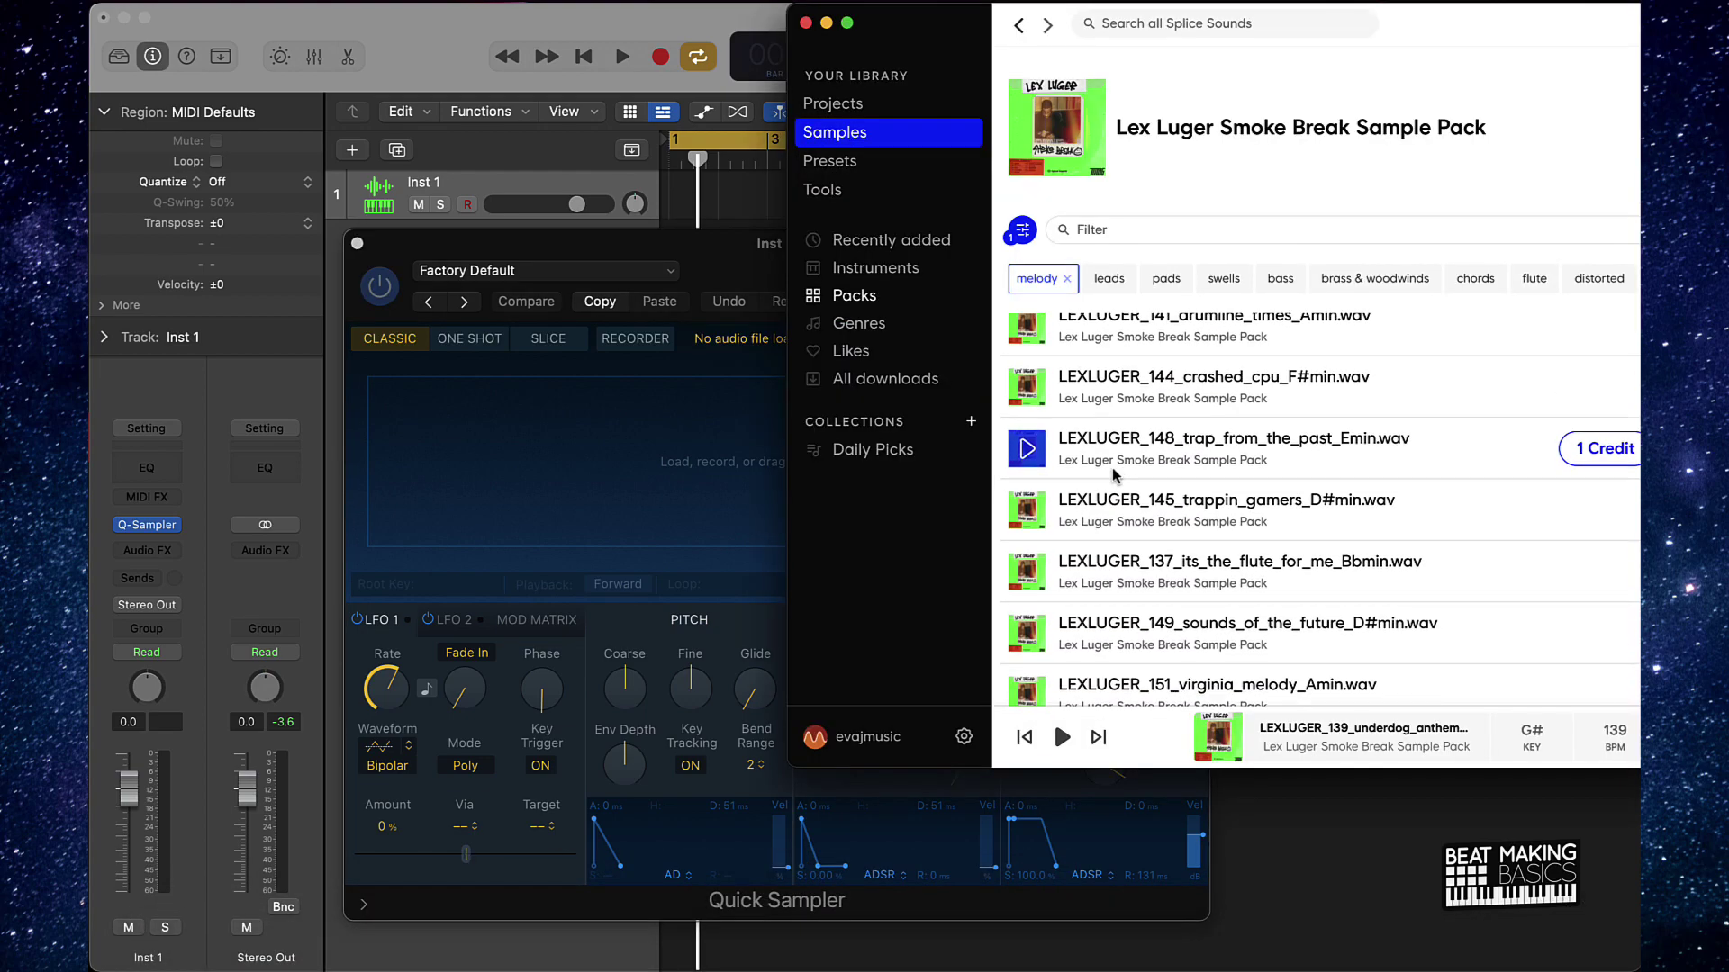
pyautogui.scroll(10, 1113, 476)
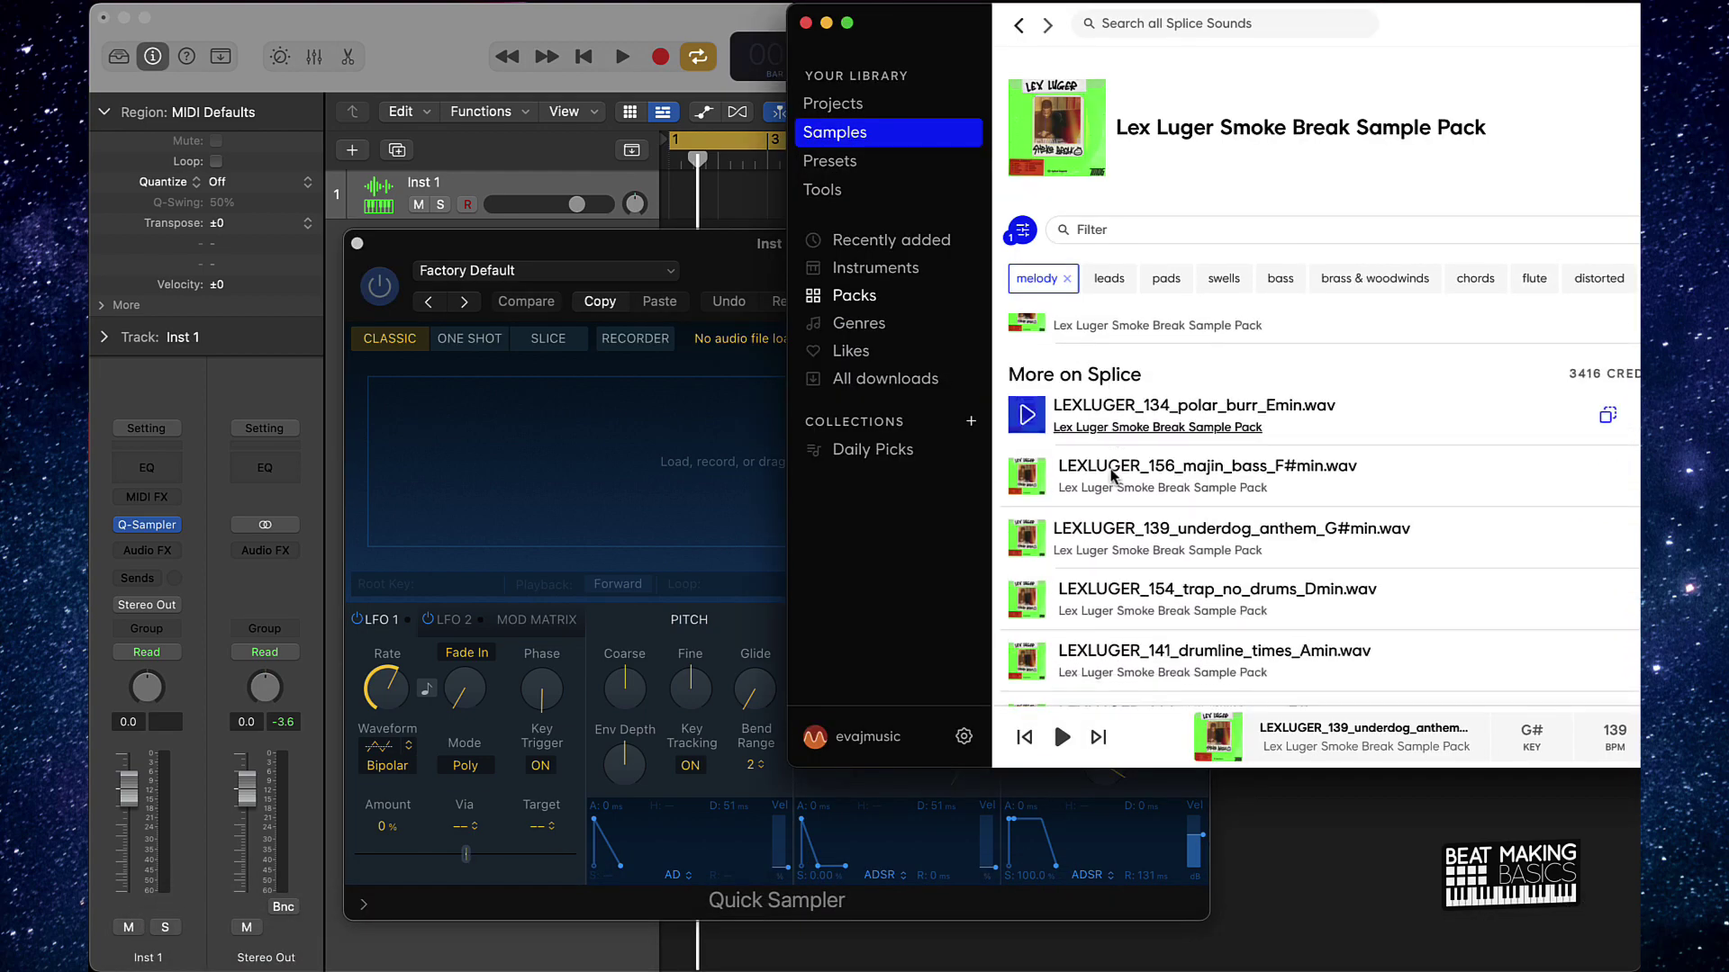
pyautogui.moveTo(1455, 27); pyautogui.dragTo(981, 62)
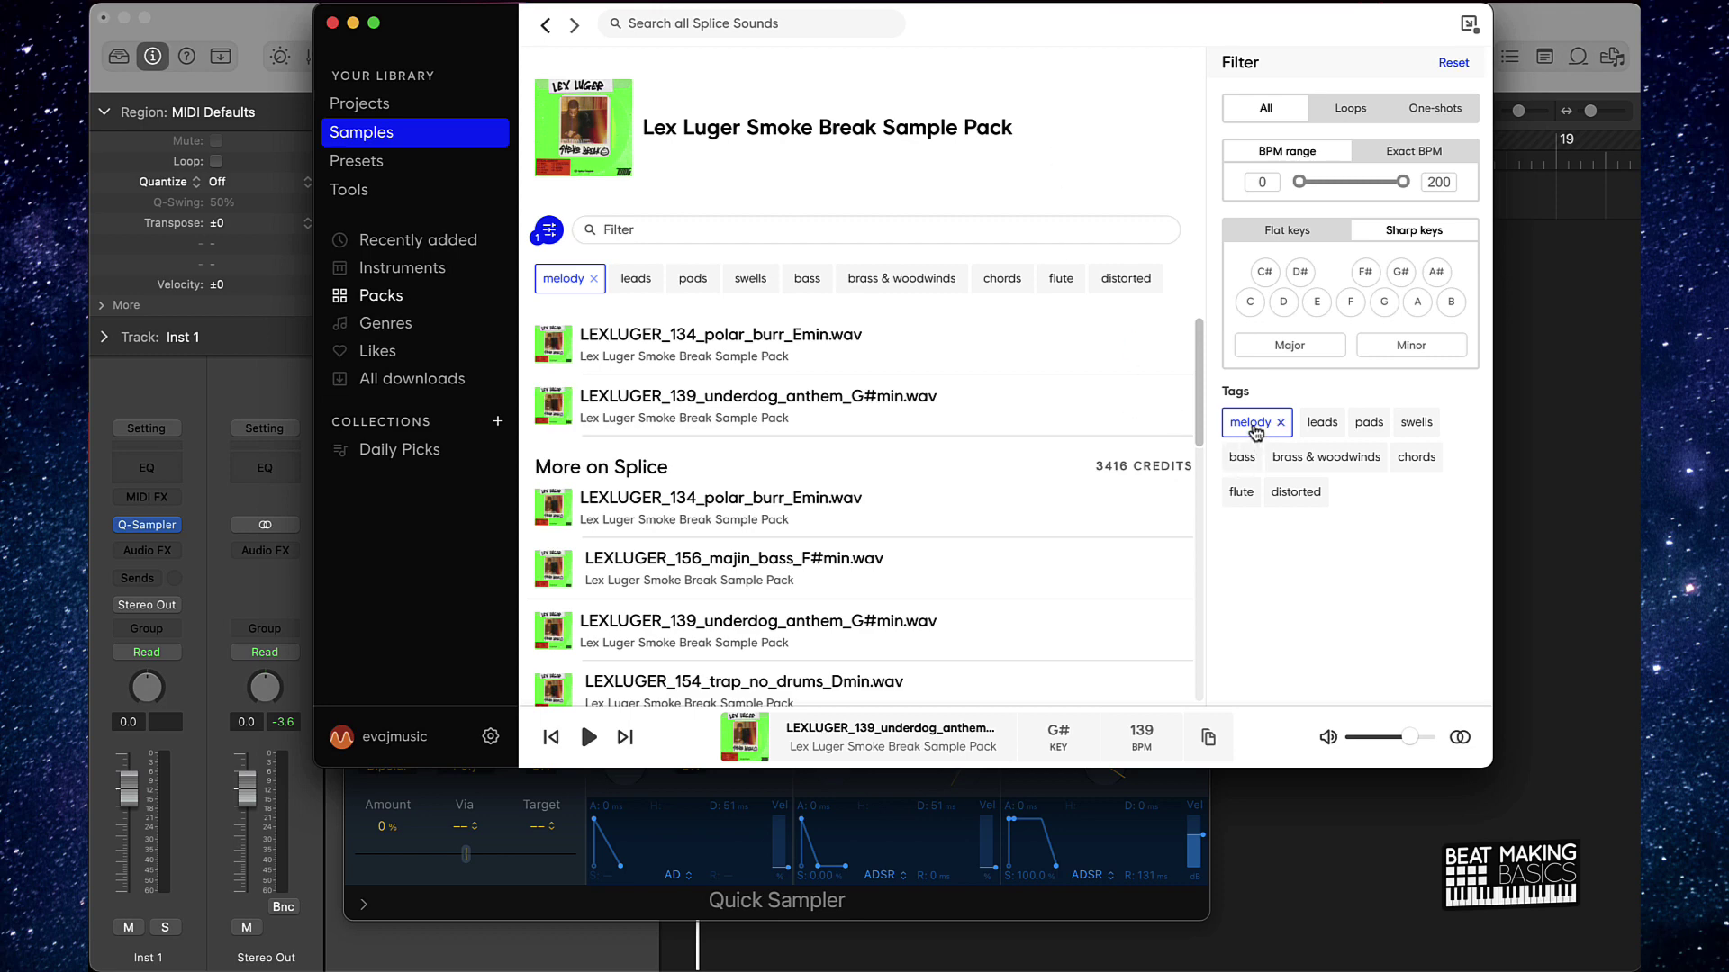
pyautogui.moveTo(549, 533)
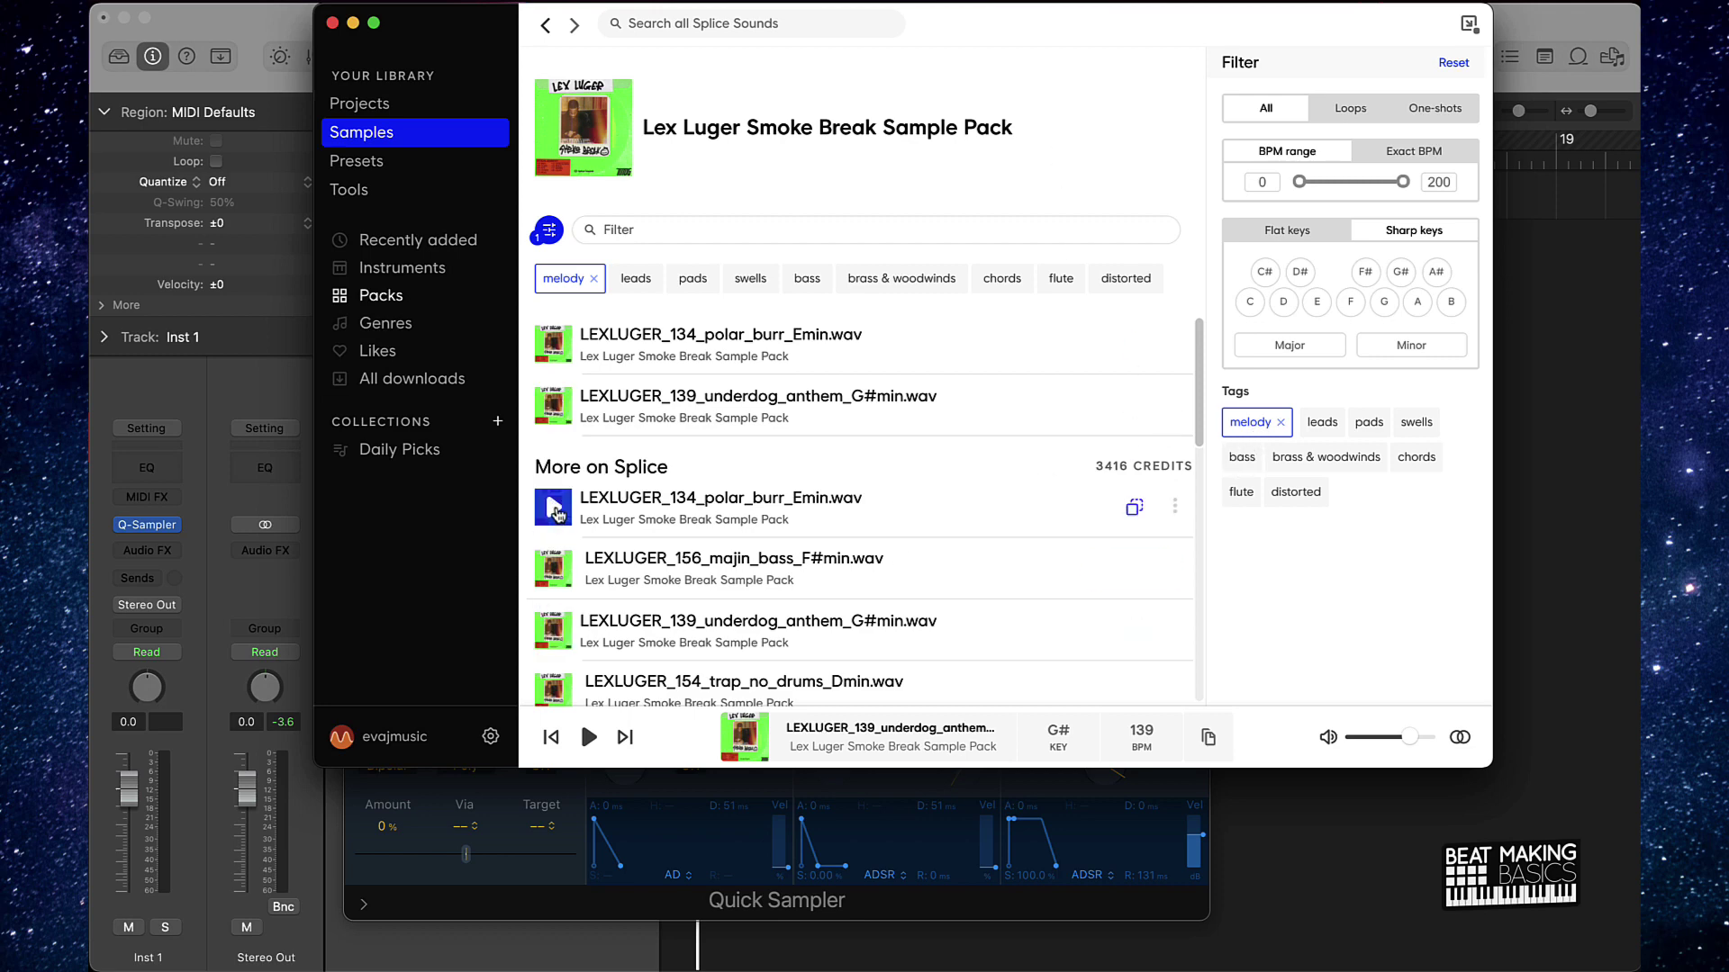
pyautogui.click(555, 510)
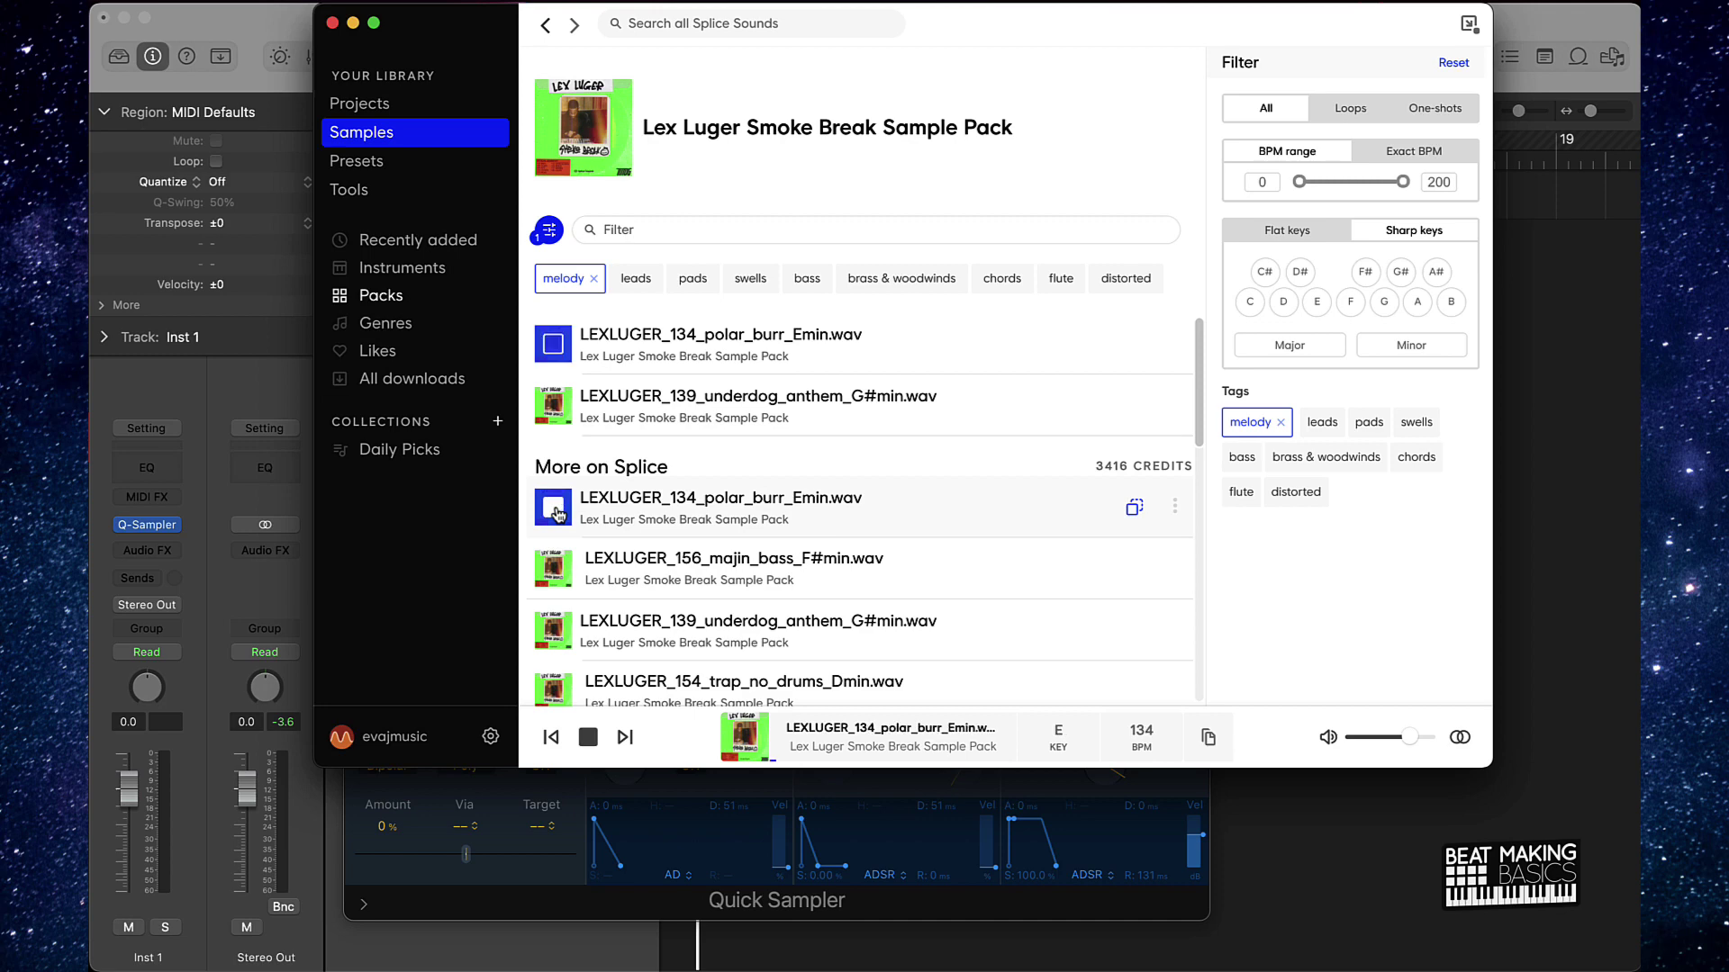
pyautogui.click(554, 510)
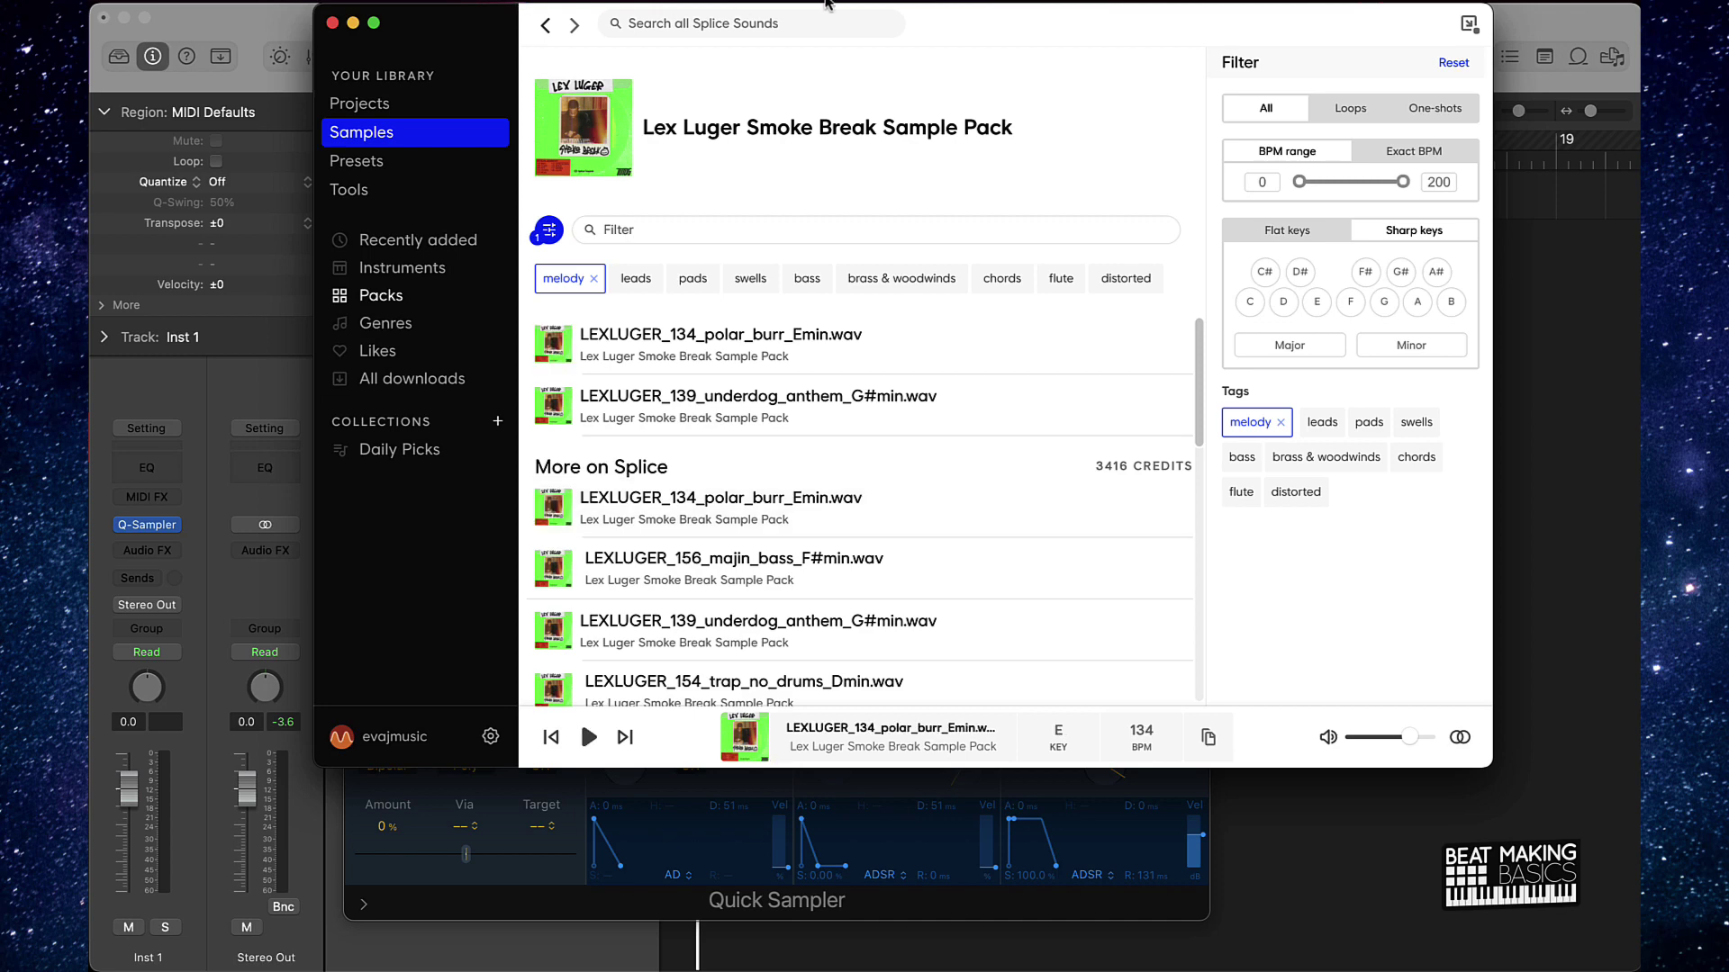
# Load LEXLUGER_134_polar_burr_Emin.wav into Inst 1's Quick Sampler in Logic Pro and turn on Flex so it follows the tempo.
pyautogui.moveTo(827, 9); pyautogui.dragTo(1359, 9)
pyautogui.moveTo(1296, 486); pyautogui.dragTo(552, 470)
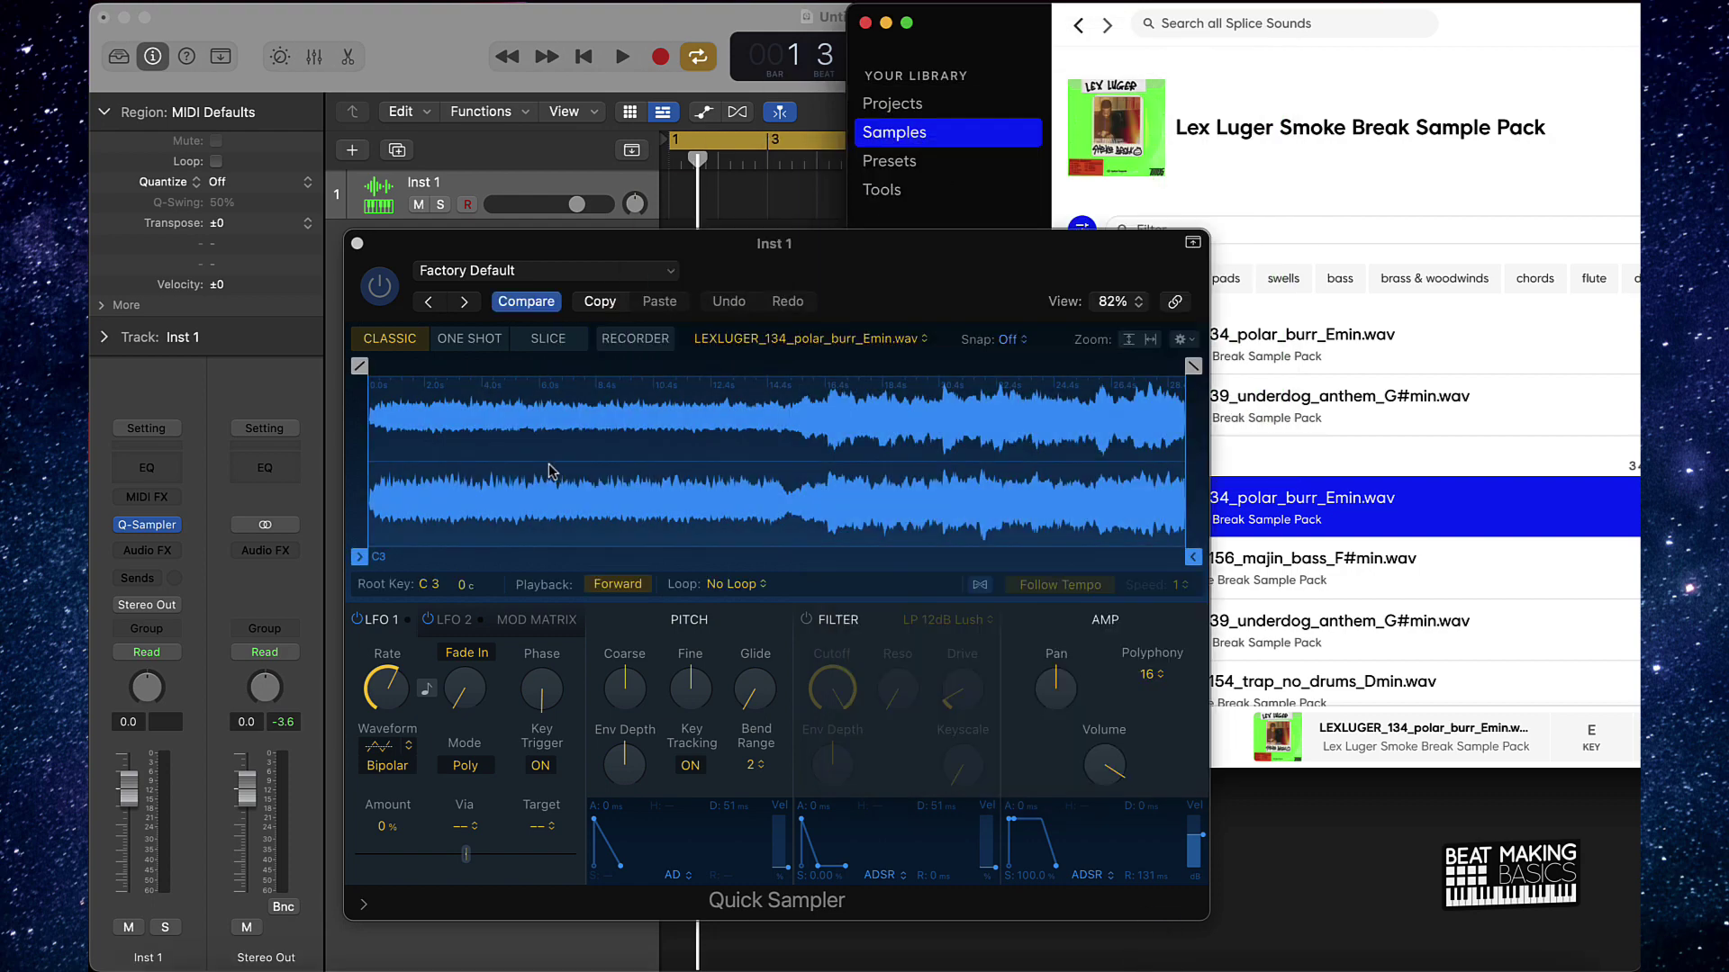
pyautogui.click(1396, 849)
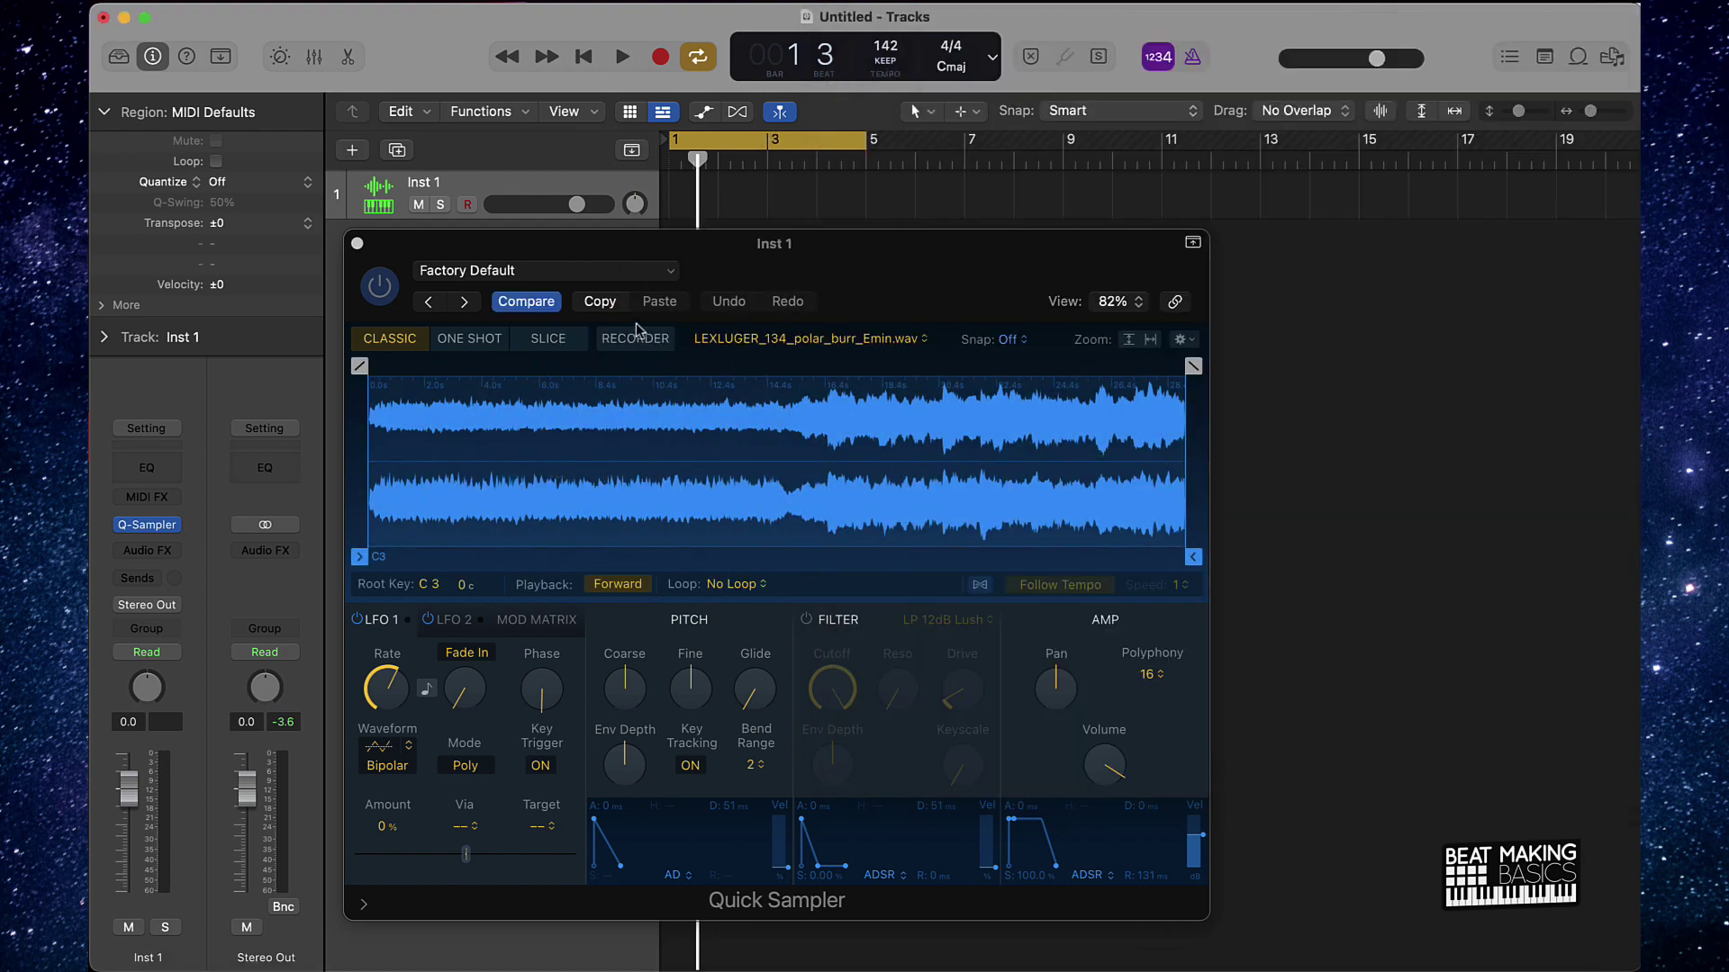
pyautogui.click(982, 585)
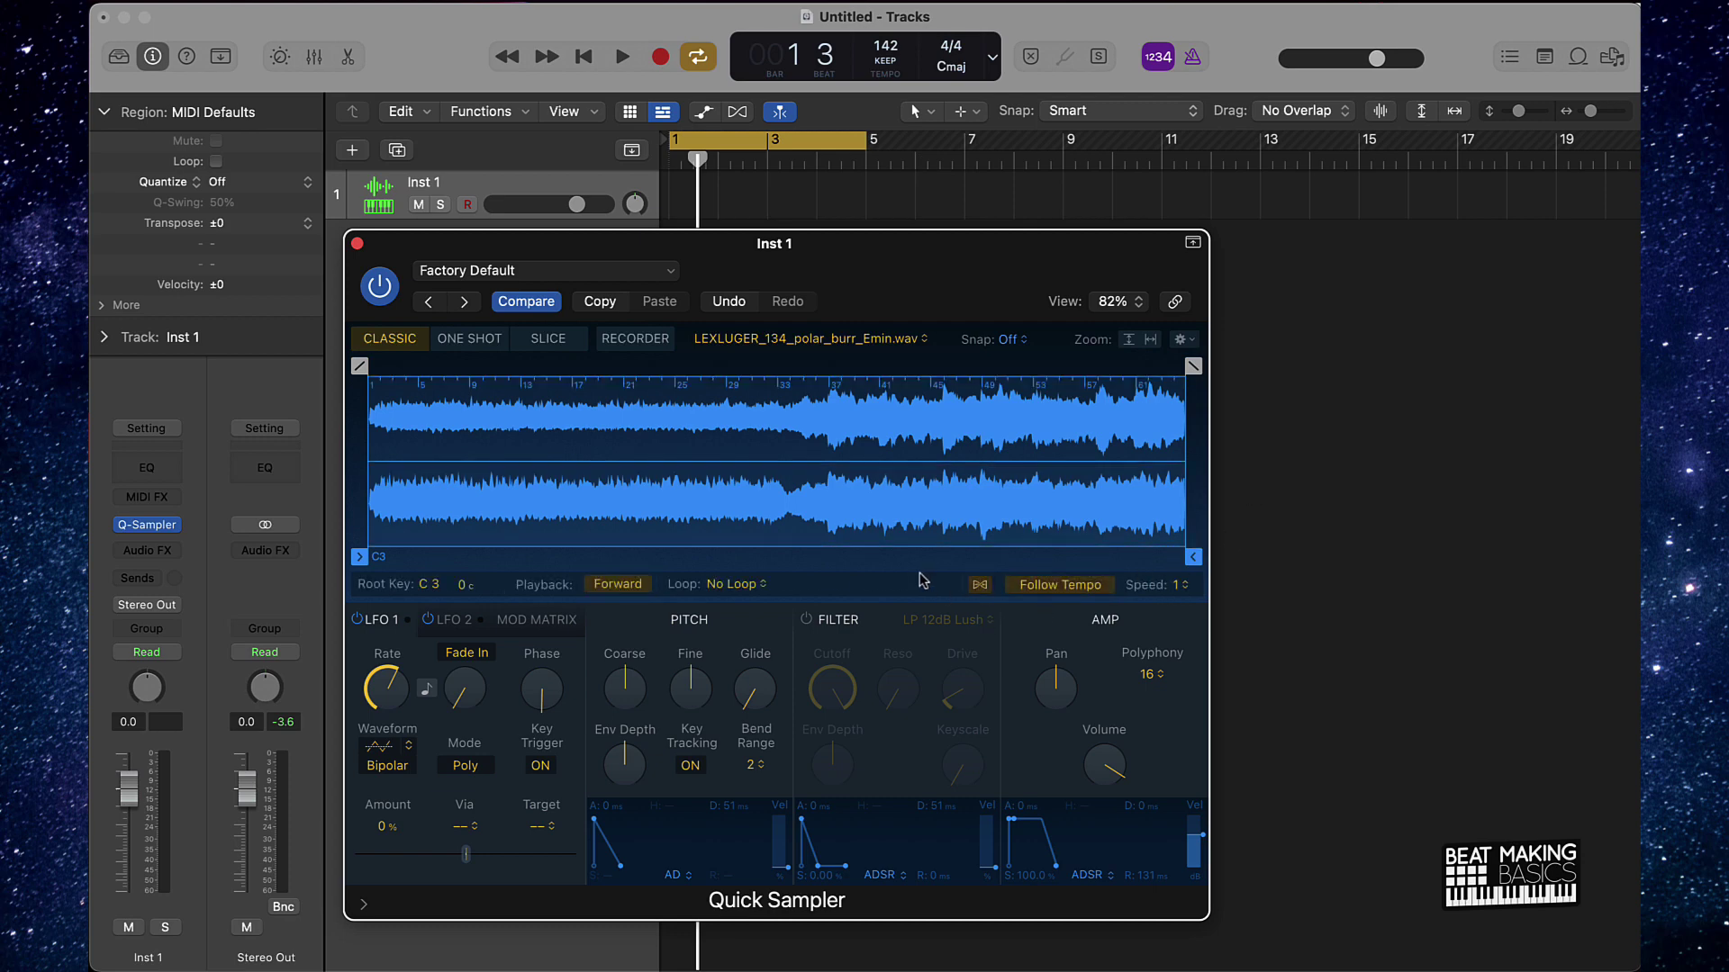
# Show the on-screen piano keyboard, shift its octave range lower, and place it clear of Quick Sampler.
pyautogui.press('a')
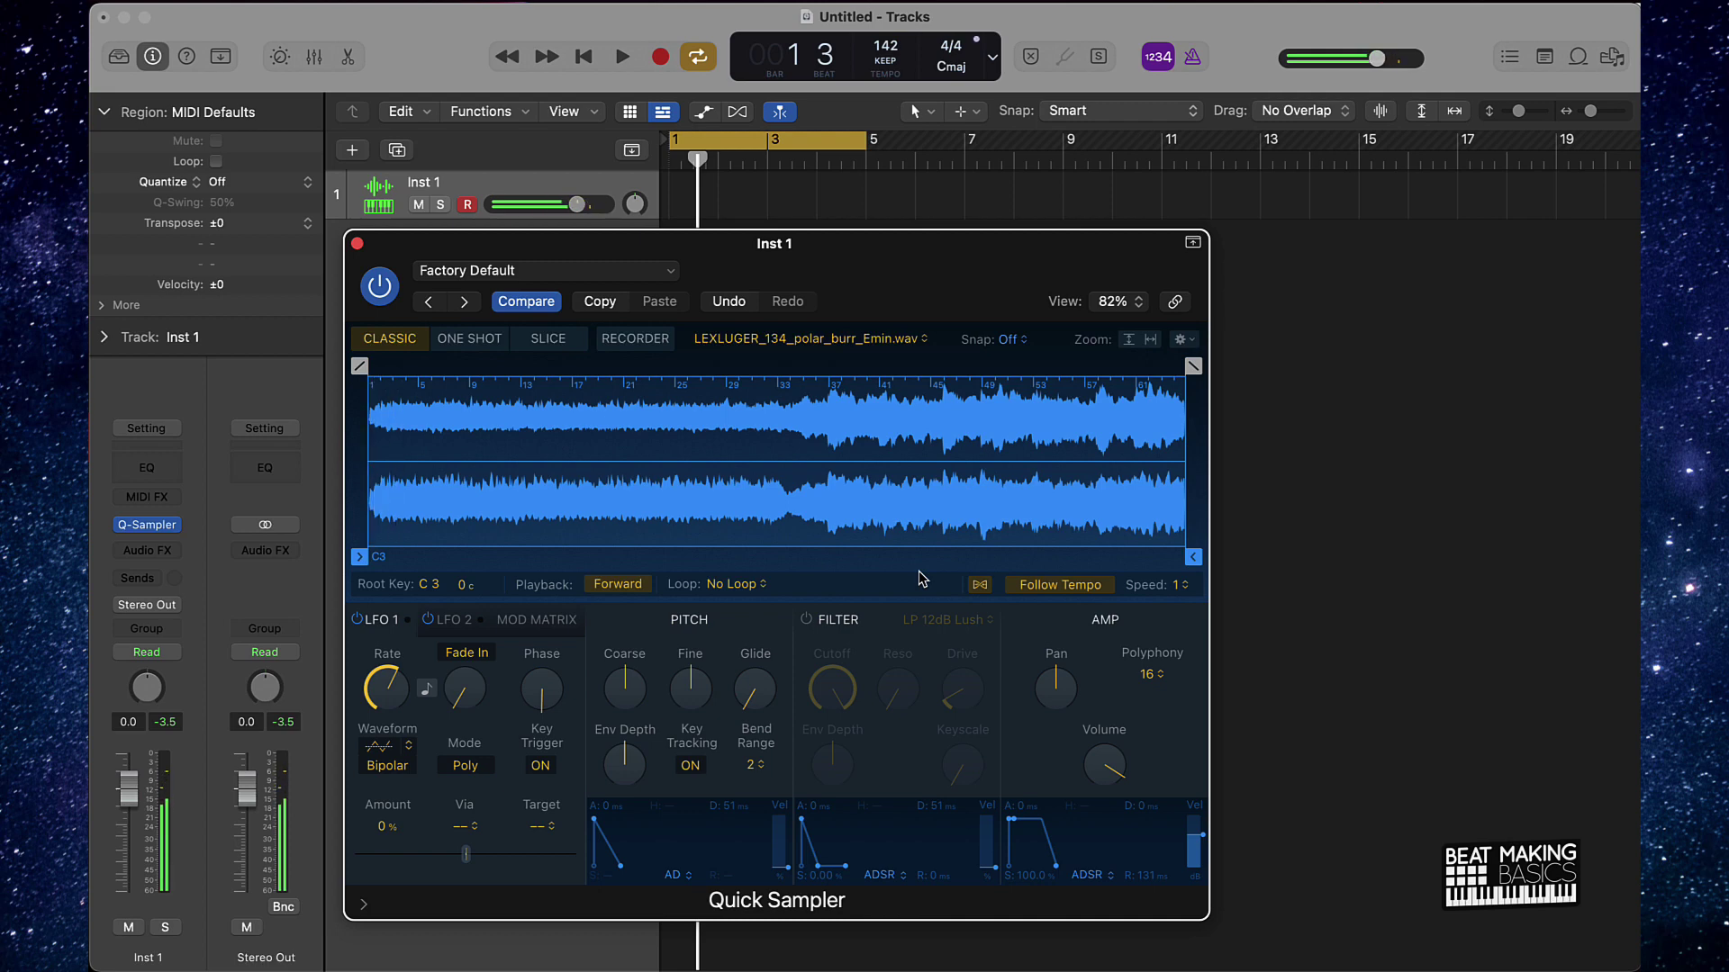
pyautogui.press('super+k')
pyautogui.click(946, 220)
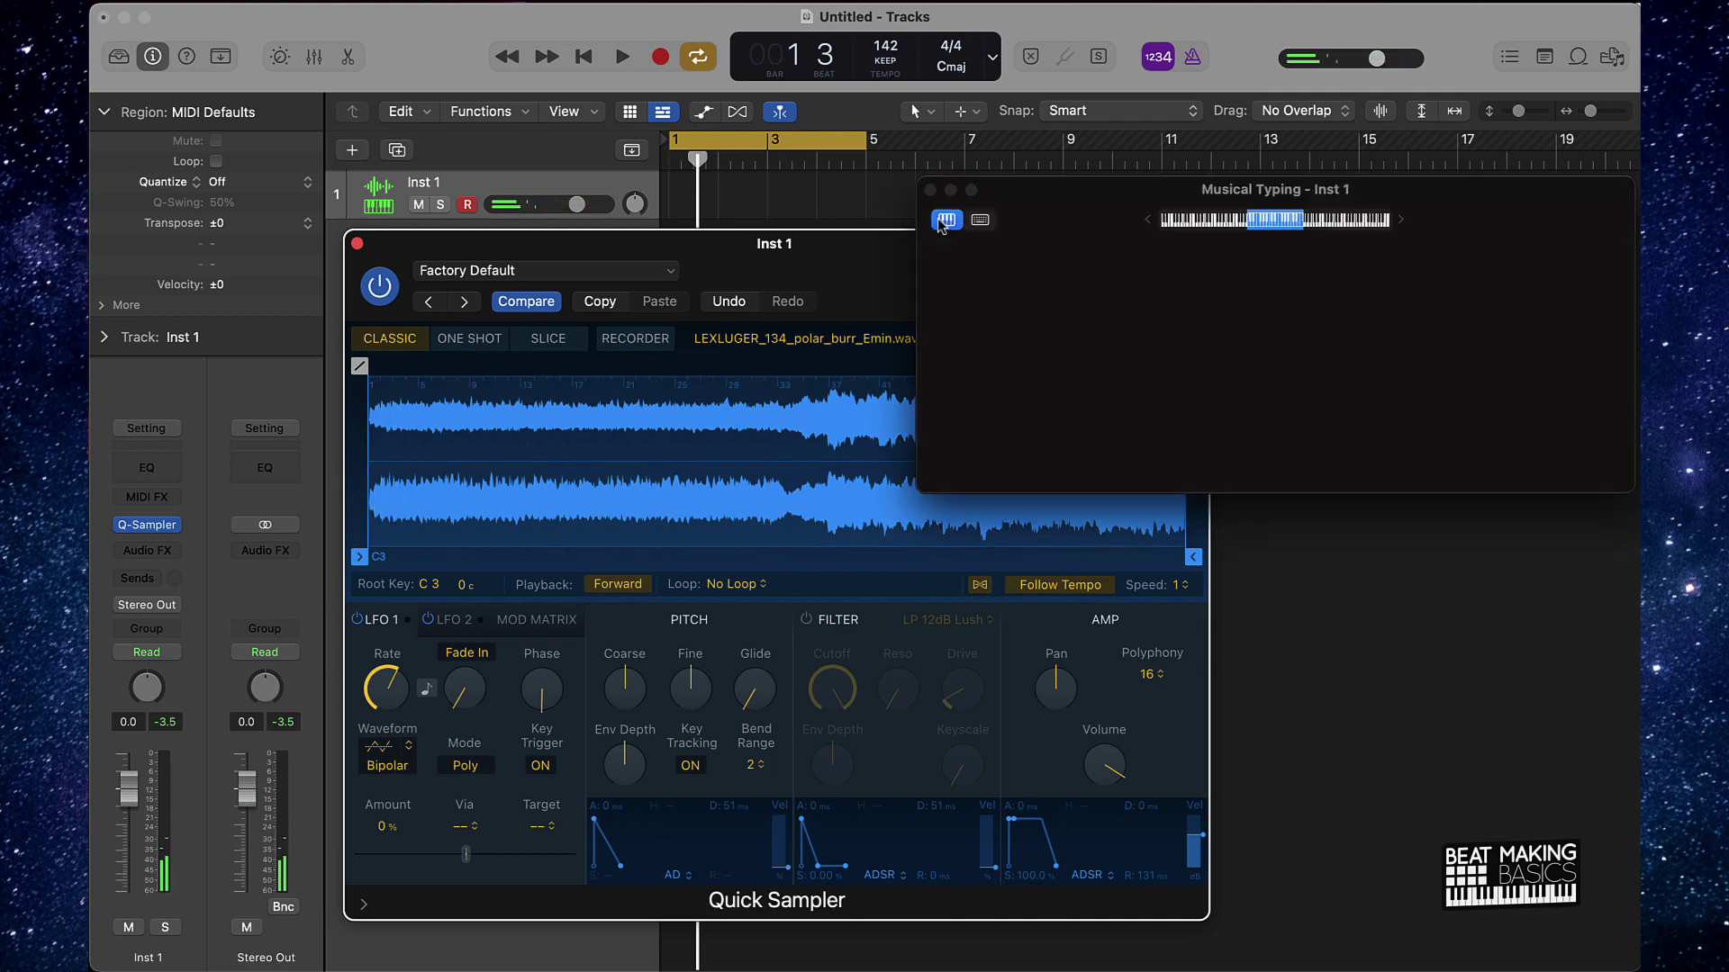
pyautogui.press('z')
pyautogui.press('z')
pyautogui.press('z')
pyautogui.moveTo(1041, 193); pyautogui.dragTo(1116, 106)
# Play notes on Inst 1 to audition the loaded melody sample at different pitches.
pyautogui.press('g')
pyautogui.press('g')
pyautogui.press('g')
pyautogui.press('g')
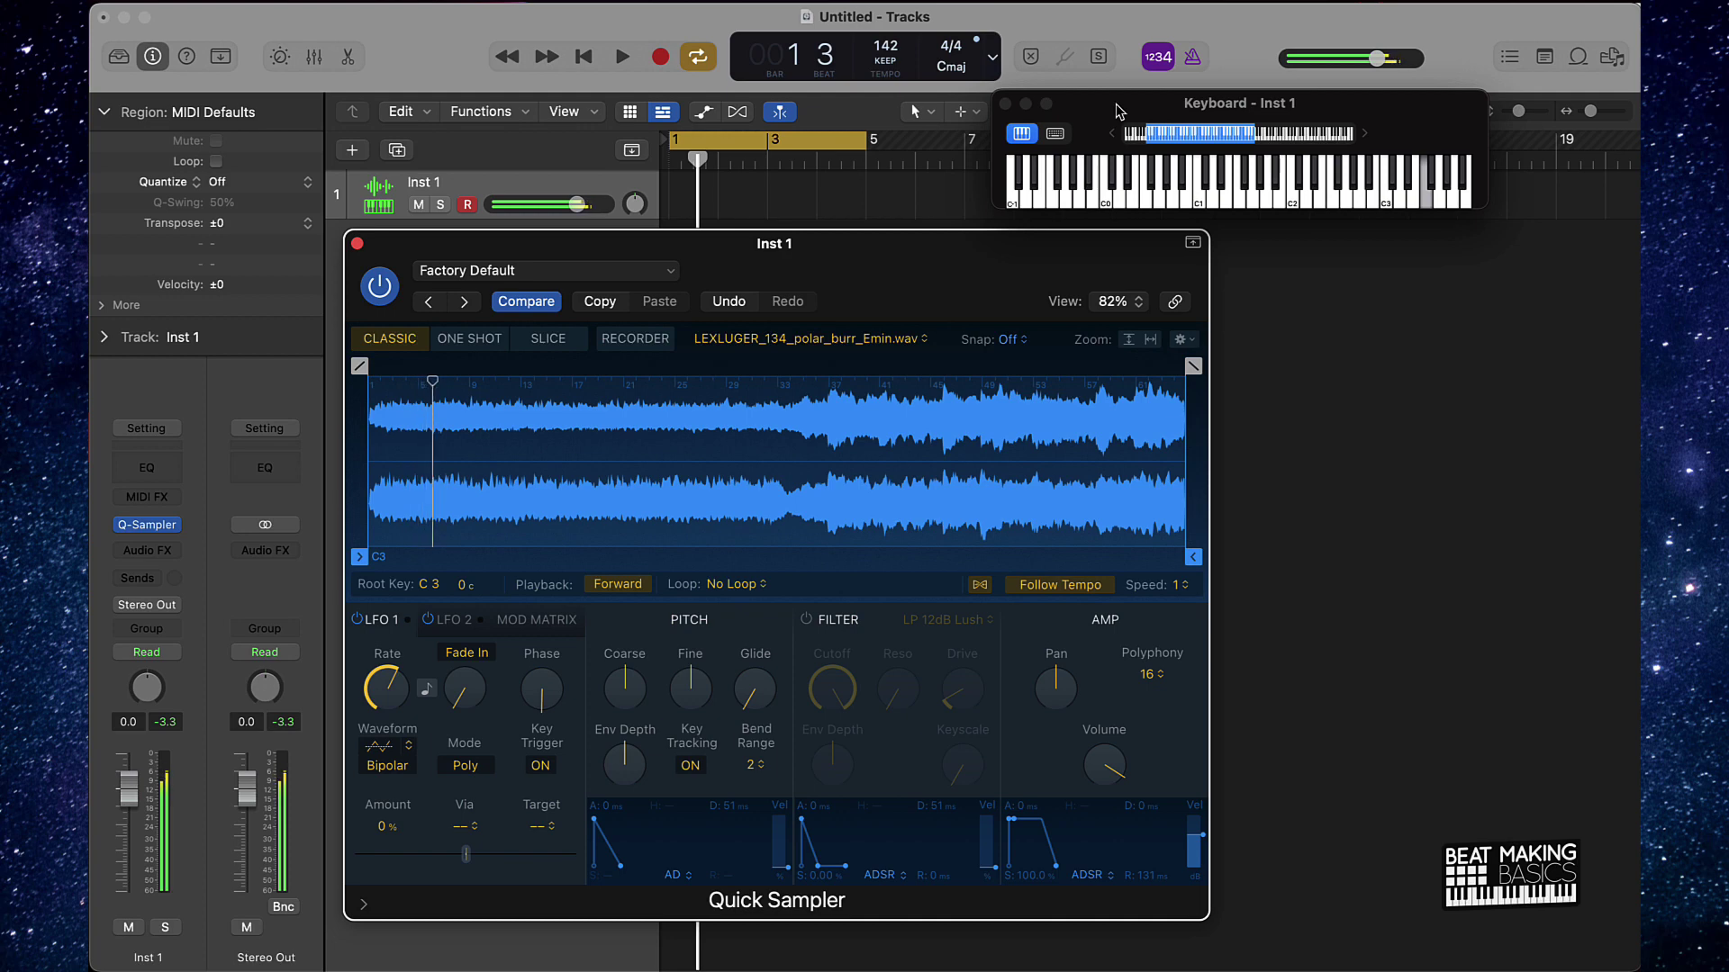
# Close Quick Sampler and record a sustained sample-triggering note on Inst 1 from bar 1 across the four-bar cycle.
pyautogui.press('Return')
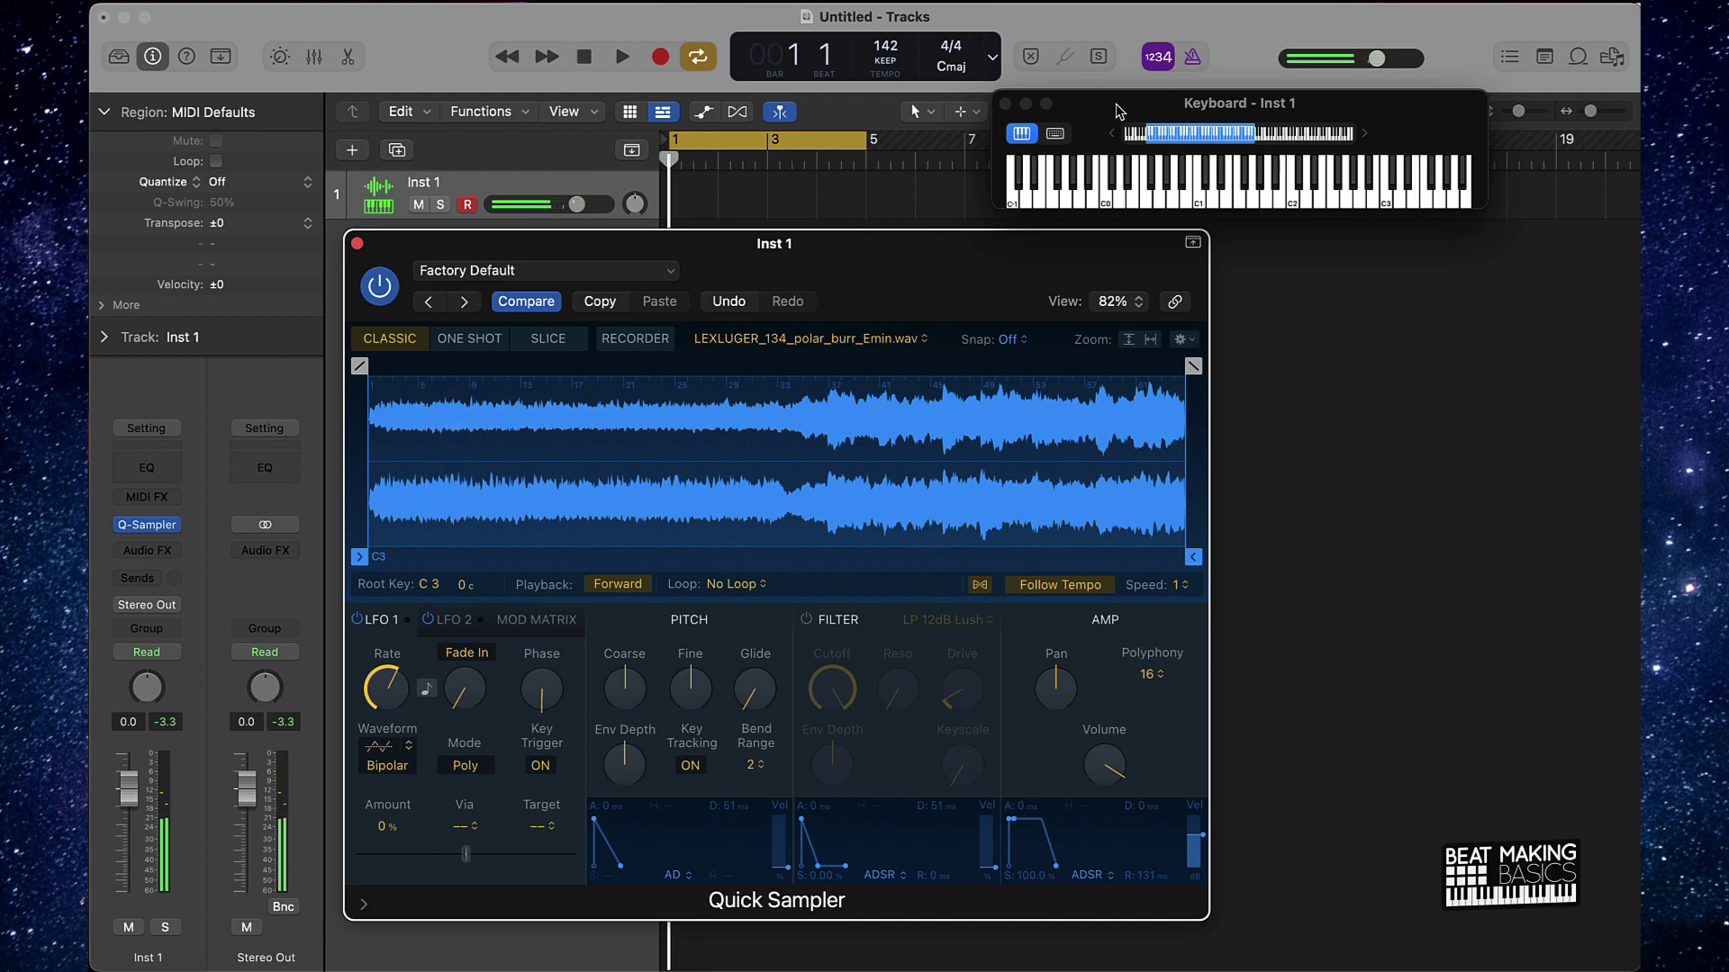
pyautogui.click(357, 244)
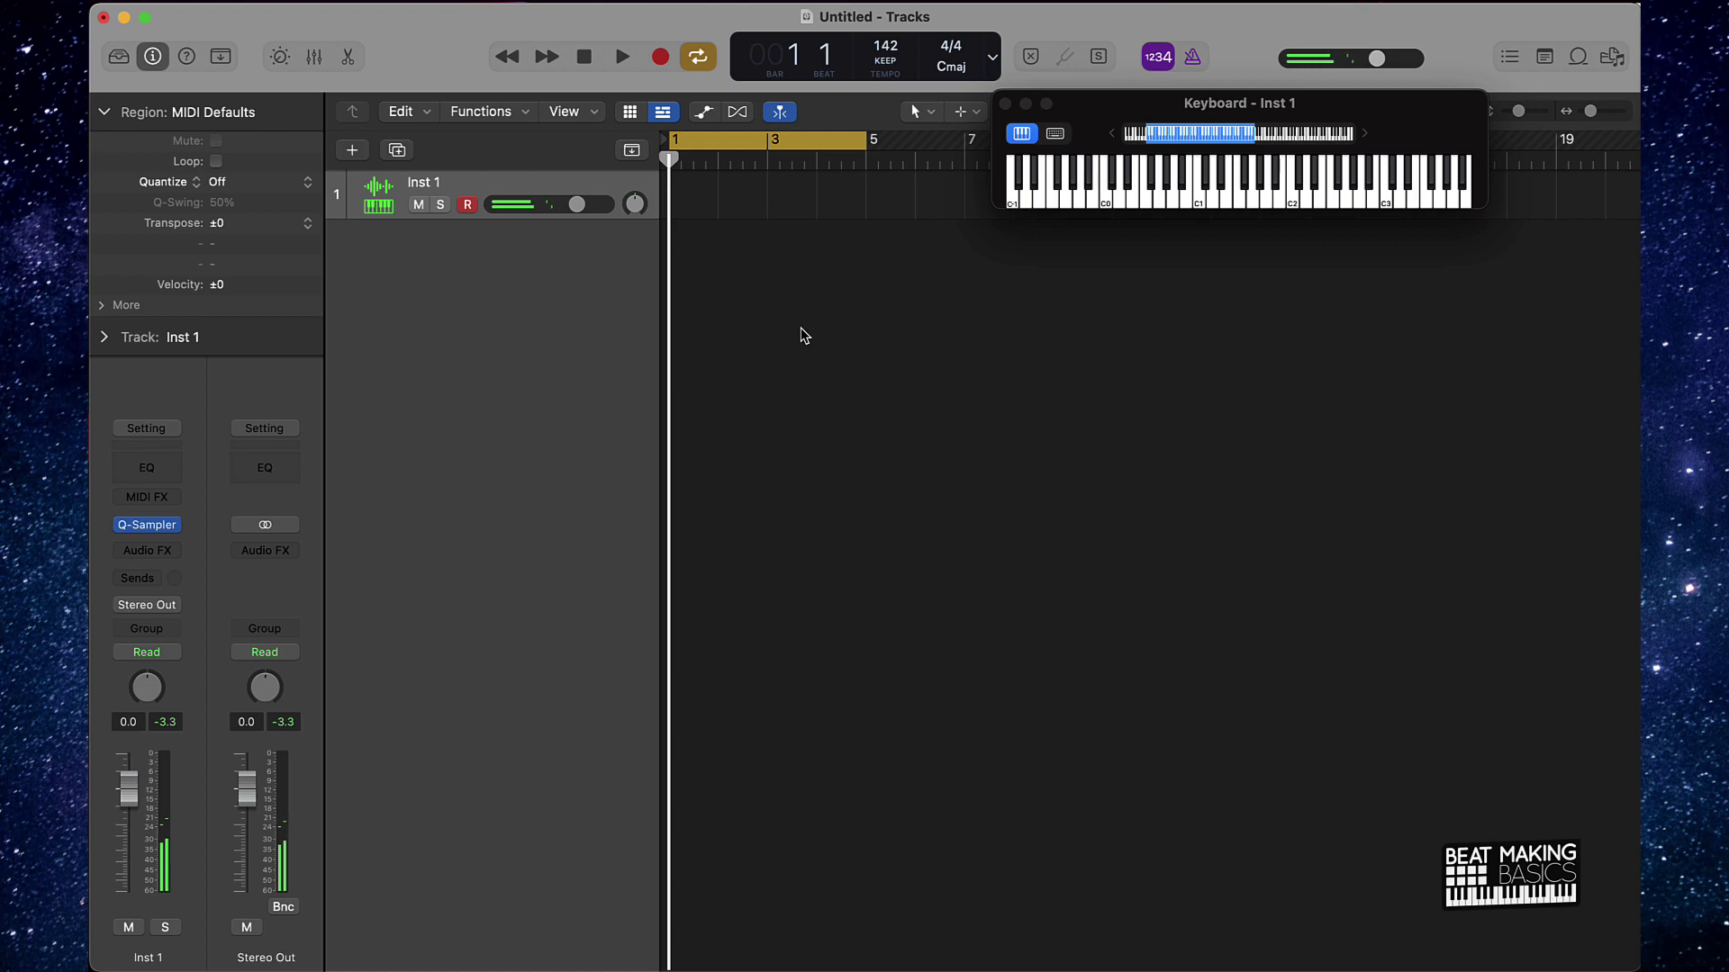
pyautogui.press('r')
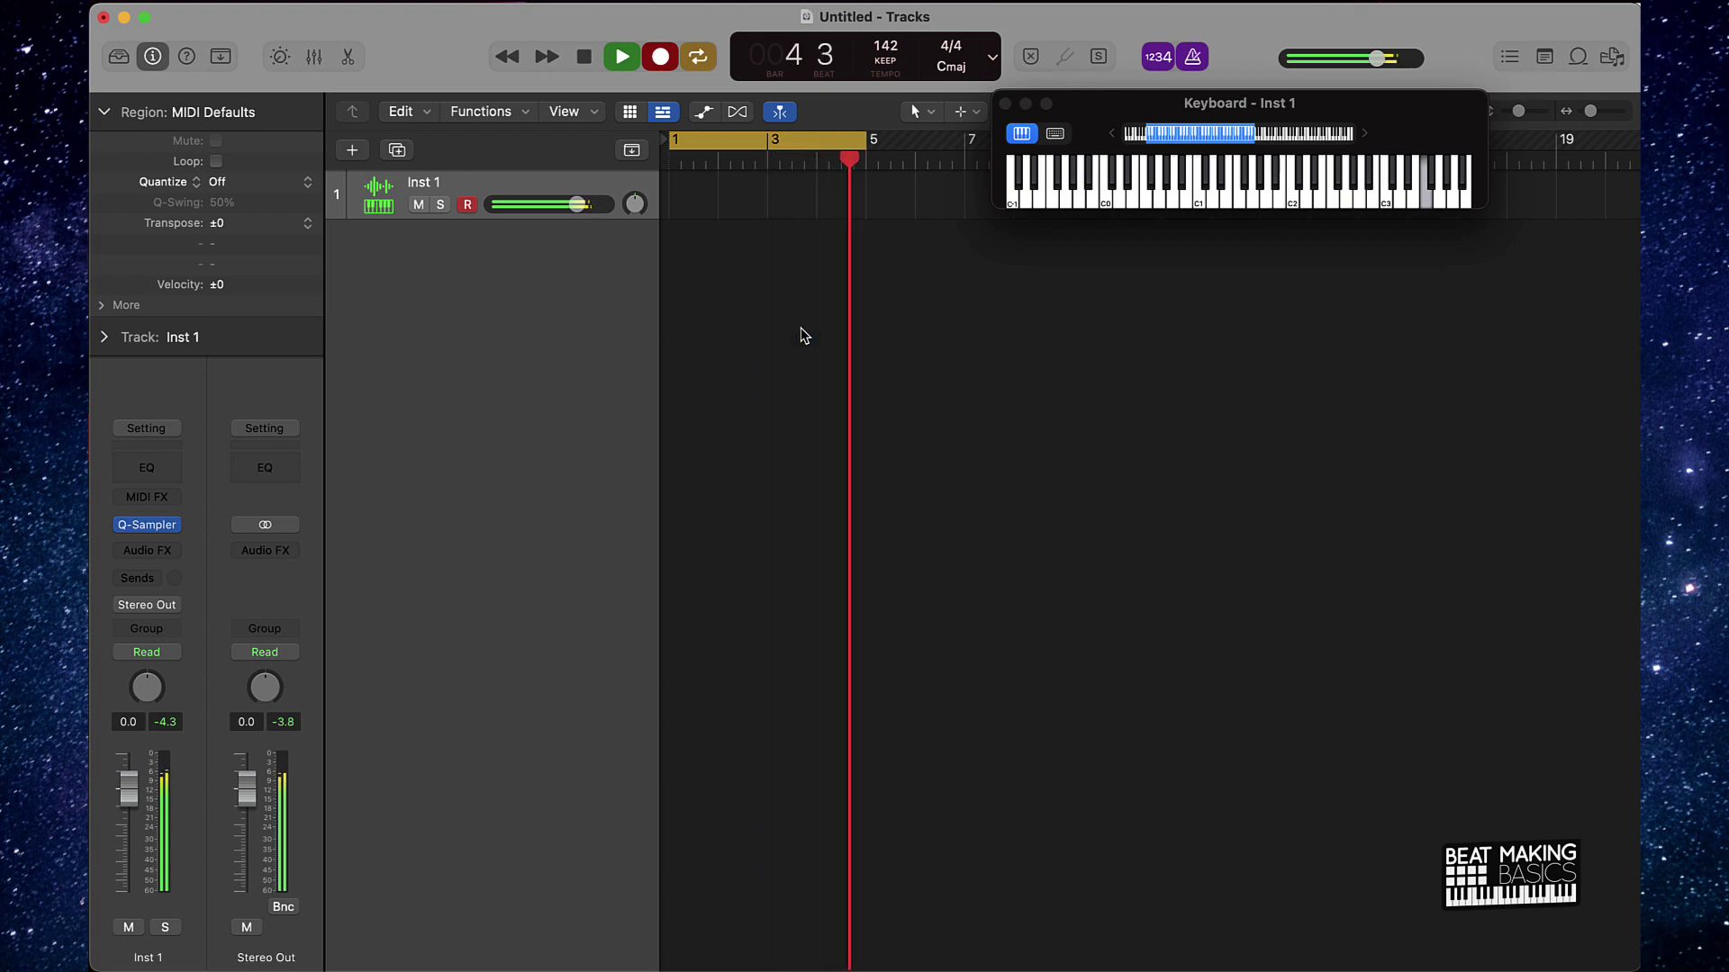
pyautogui.press('space')
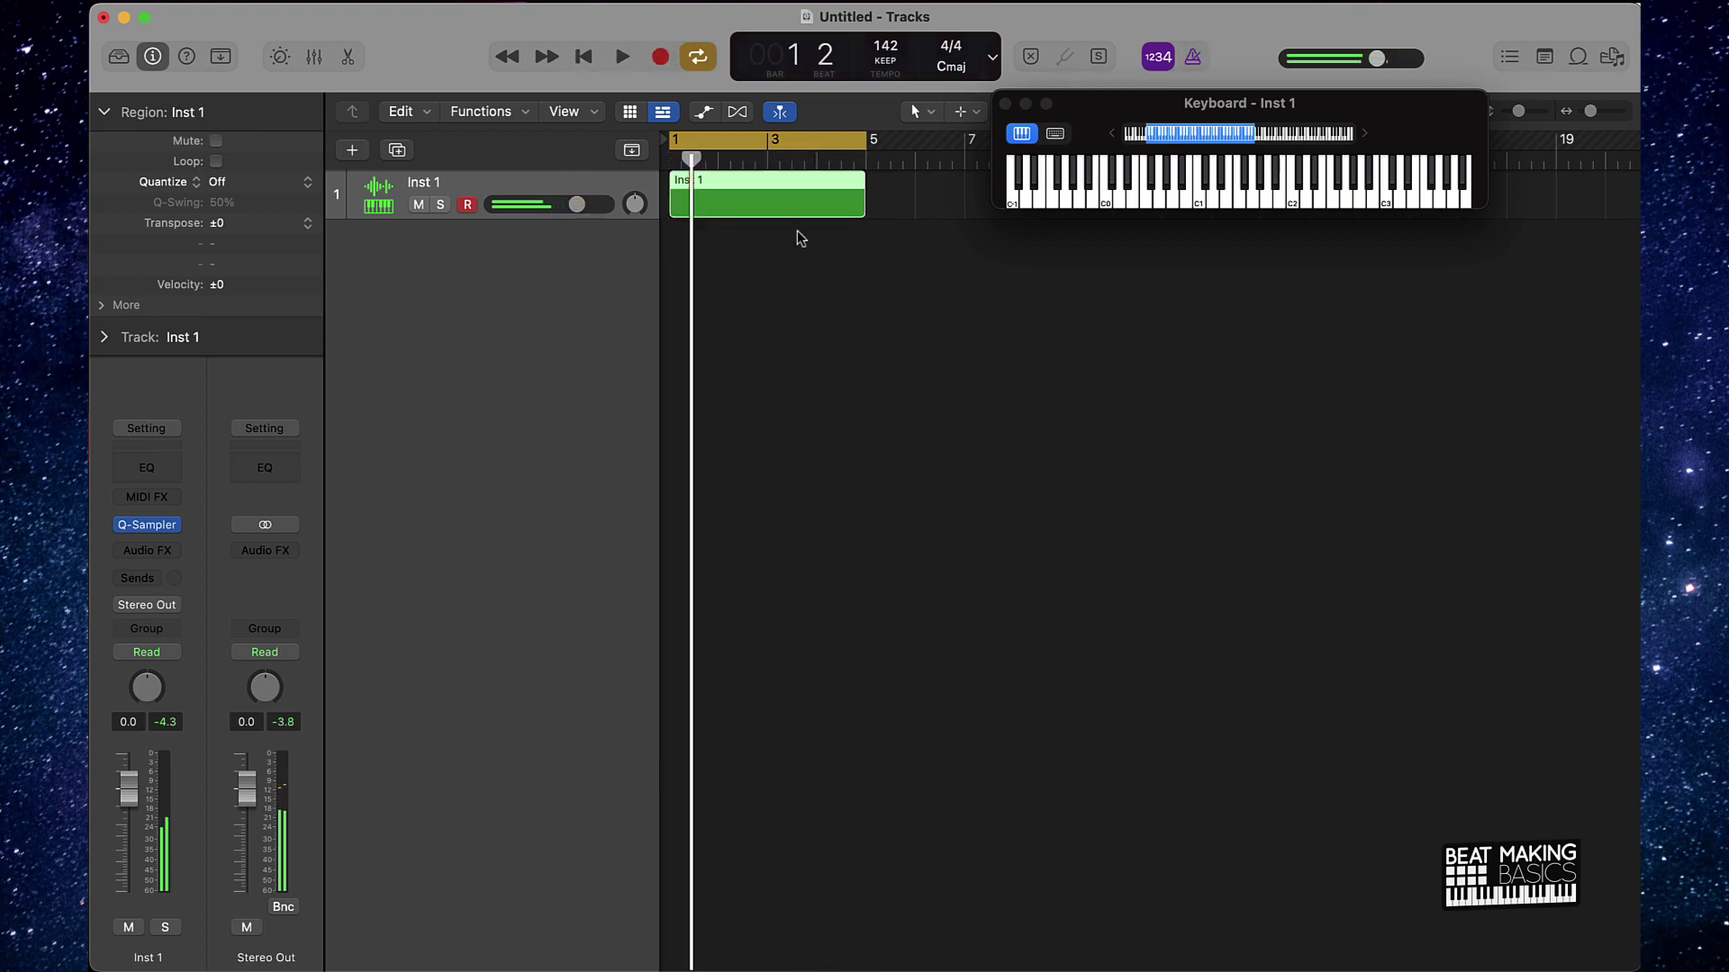
pyautogui.click(854, 366)
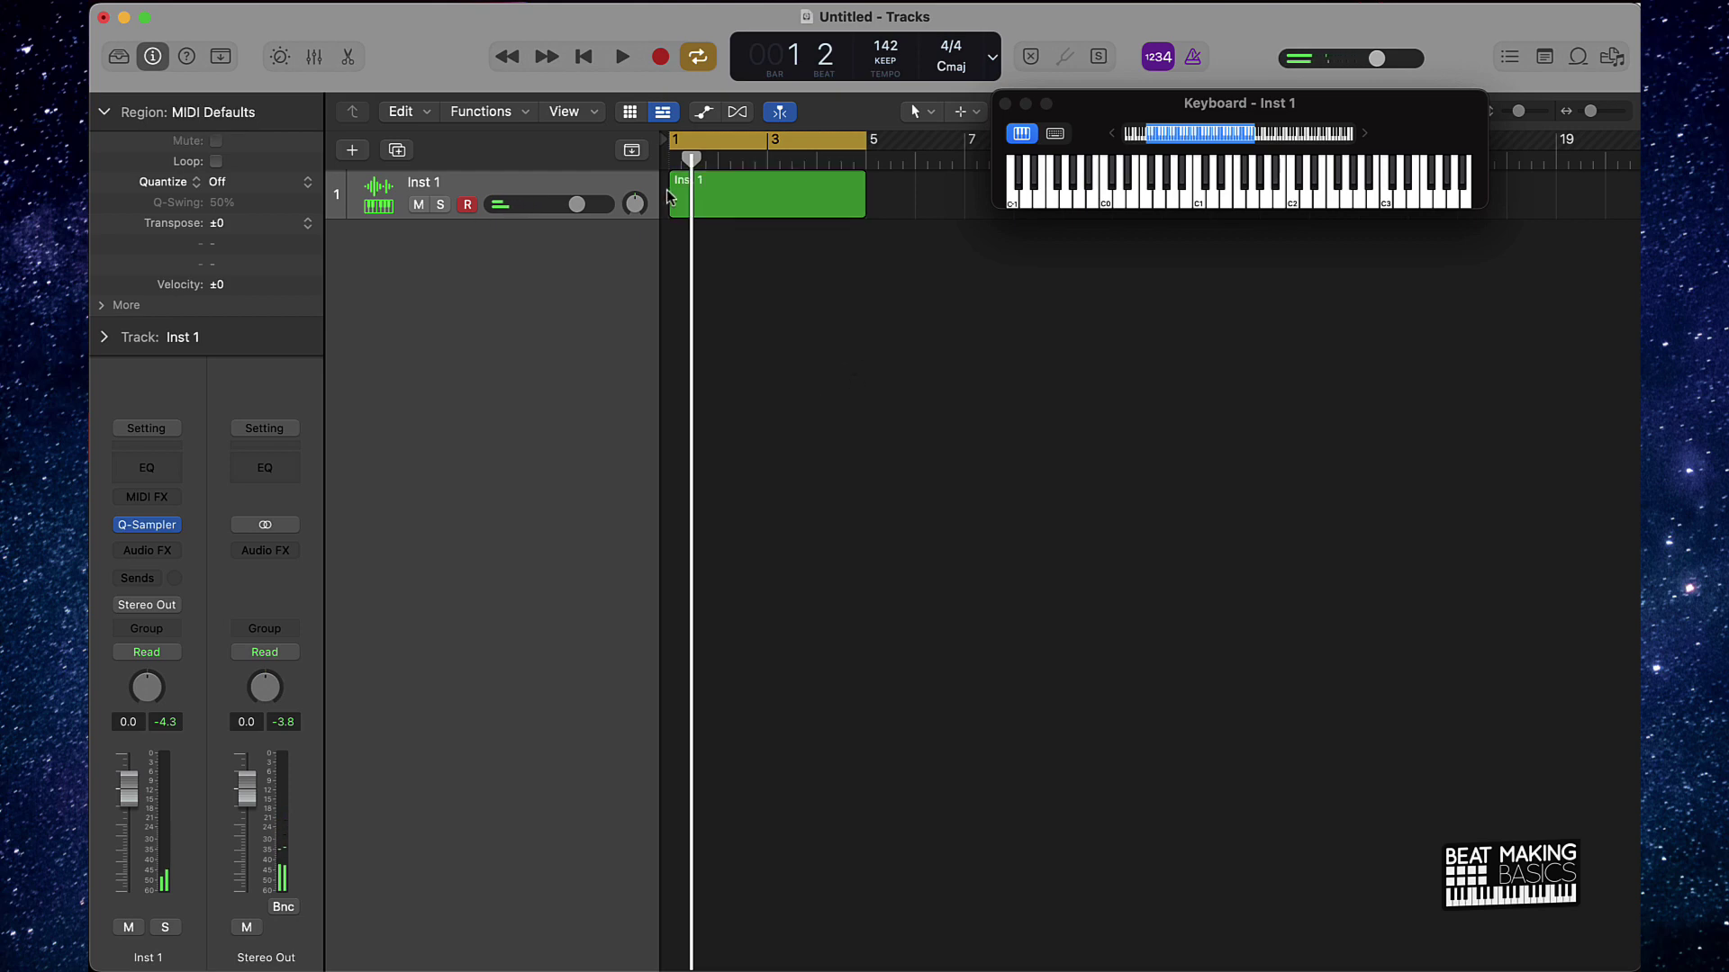
# Quantize the recorded Inst 1 note to 1/16 Swing A in the Piano Roll and close the editor.
pyautogui.doubleClick(750, 200)
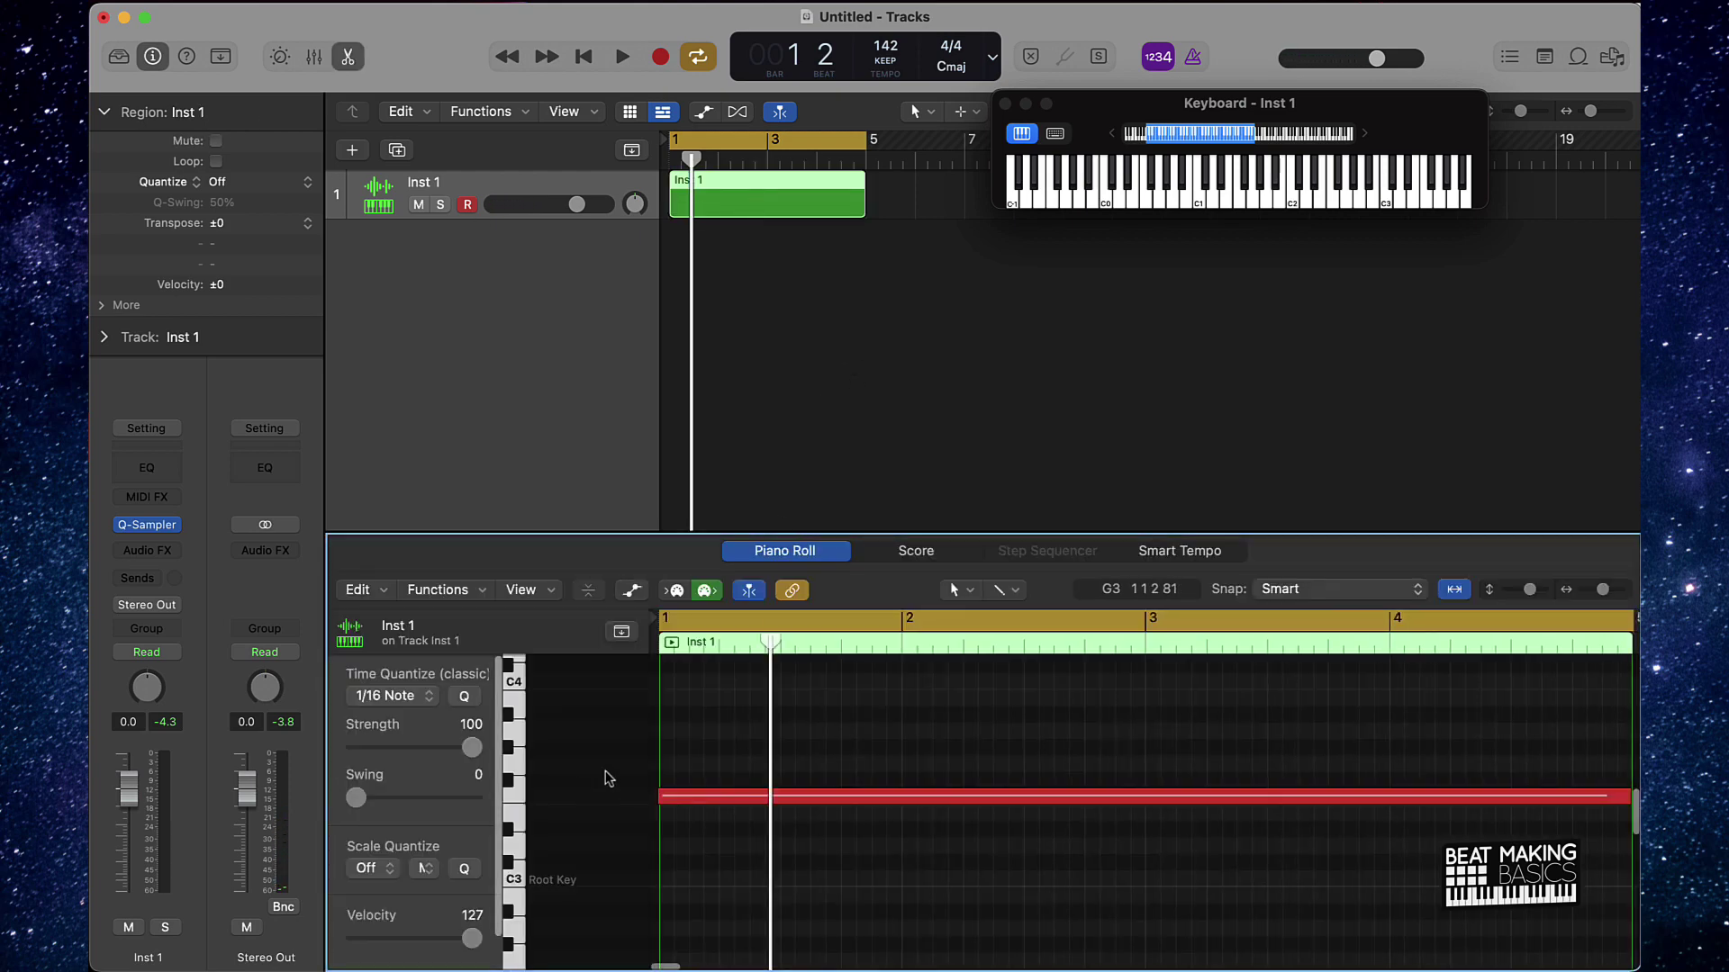
pyautogui.moveTo(812, 533); pyautogui.dragTo(811, 339)
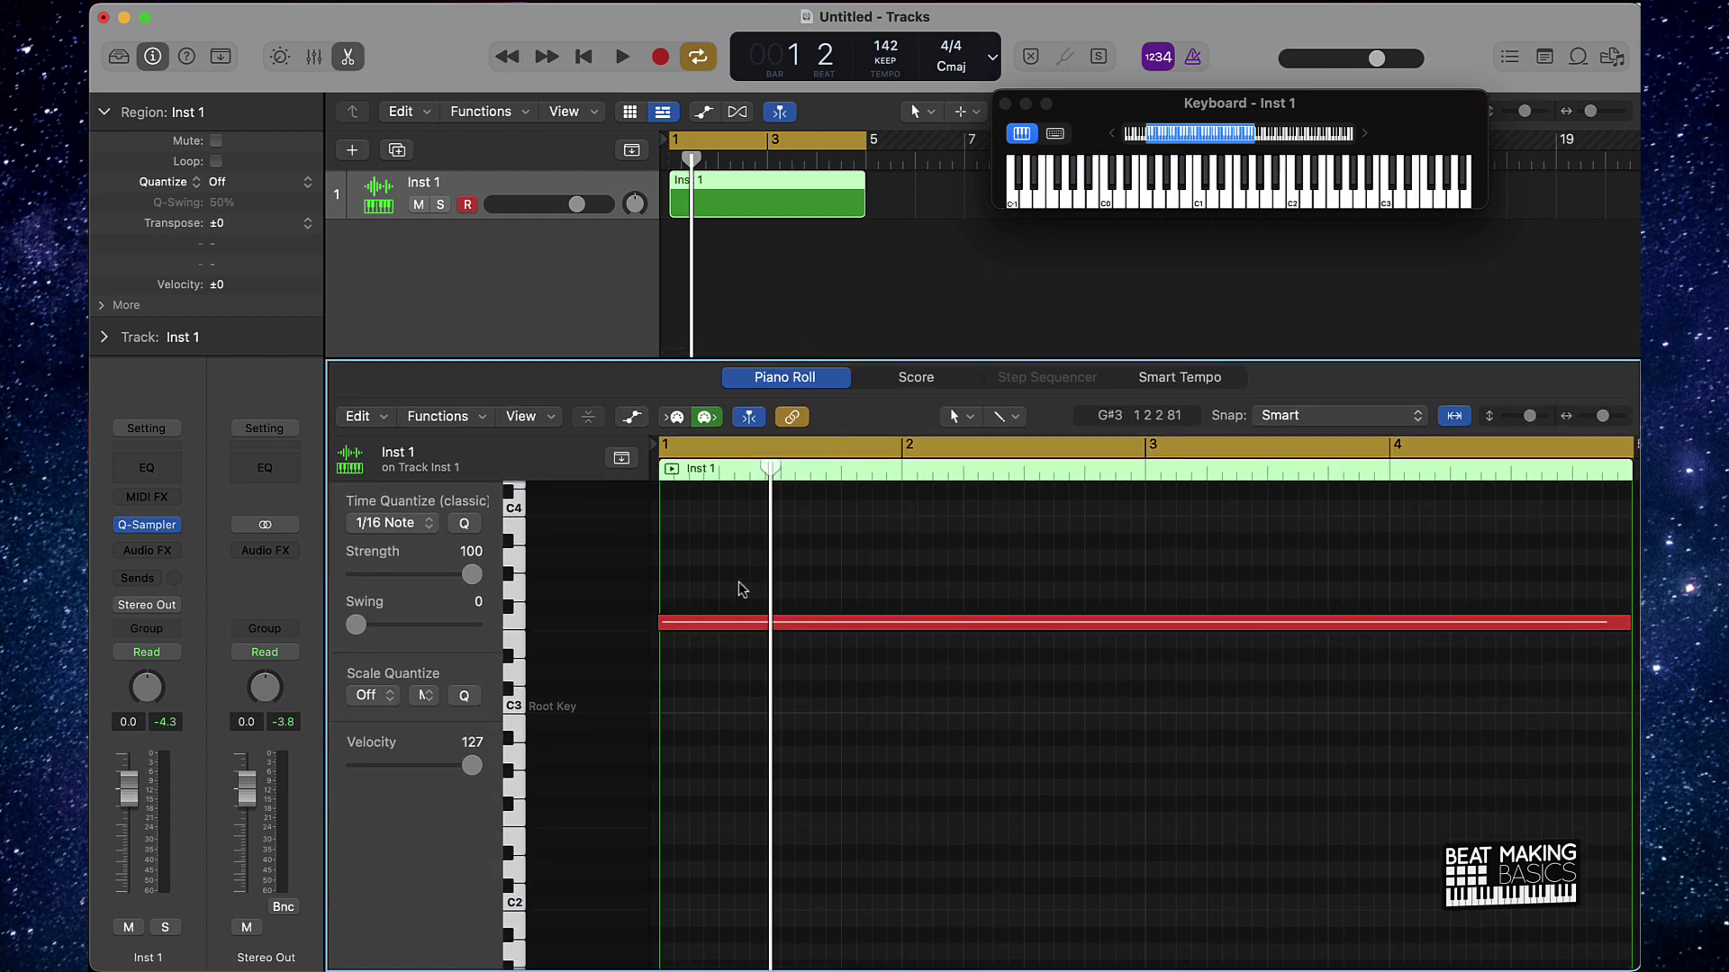
pyautogui.click(691, 622)
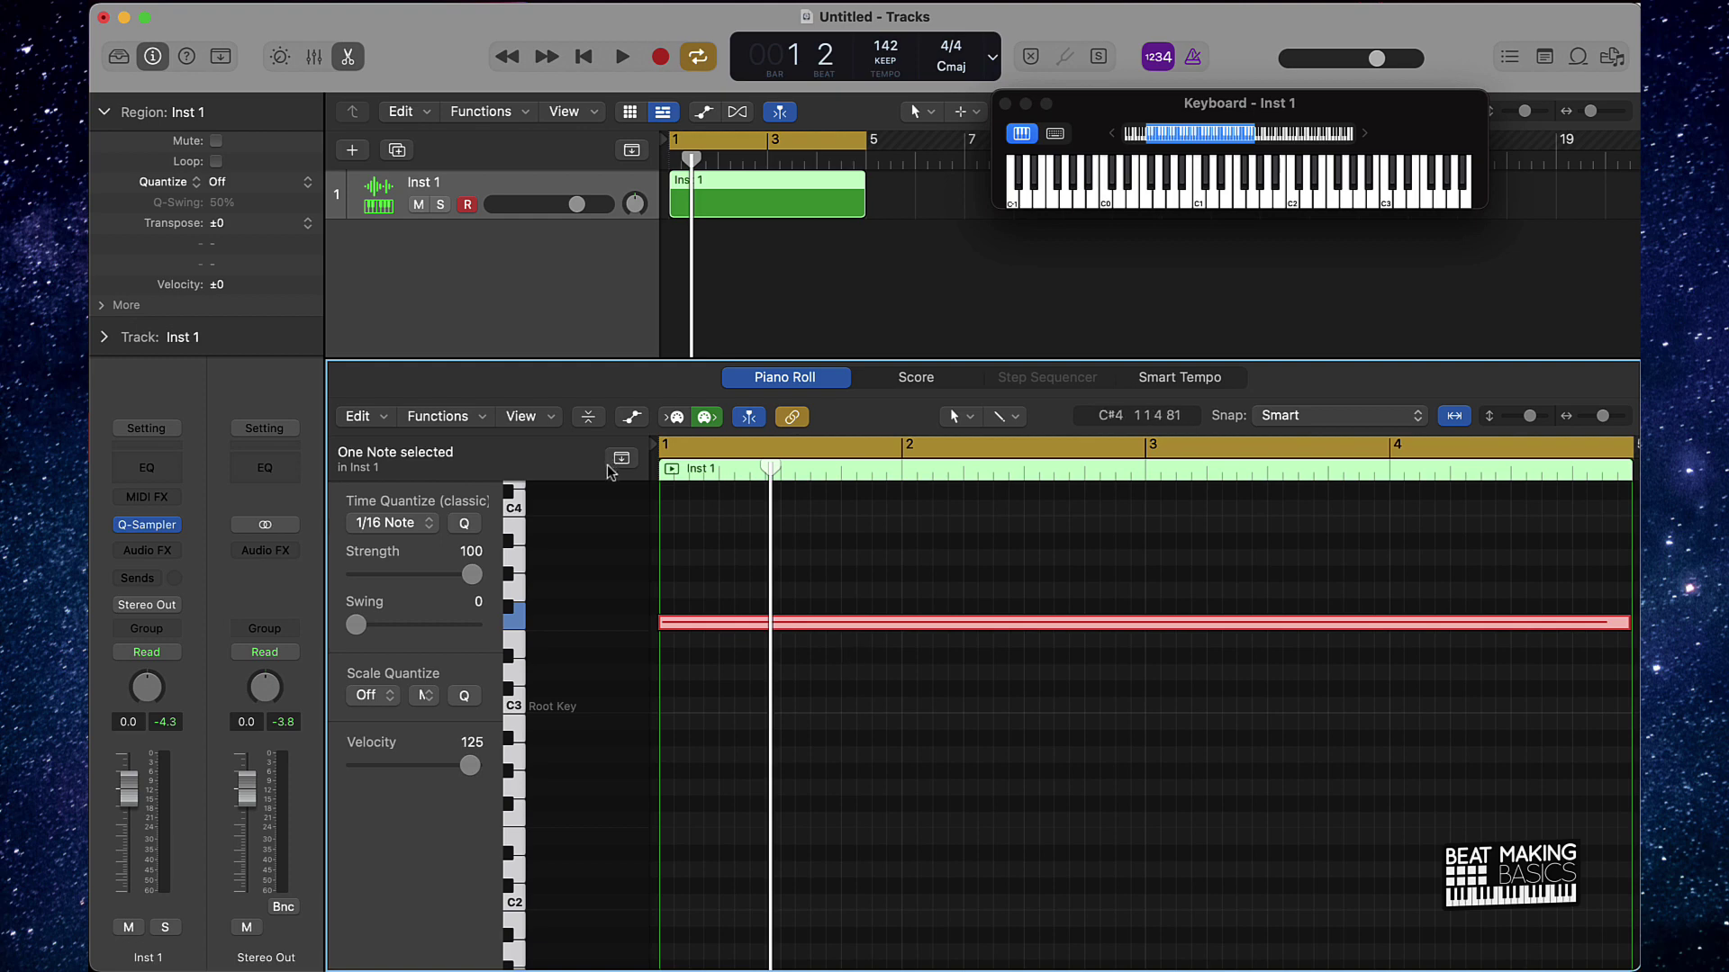
pyautogui.click(465, 524)
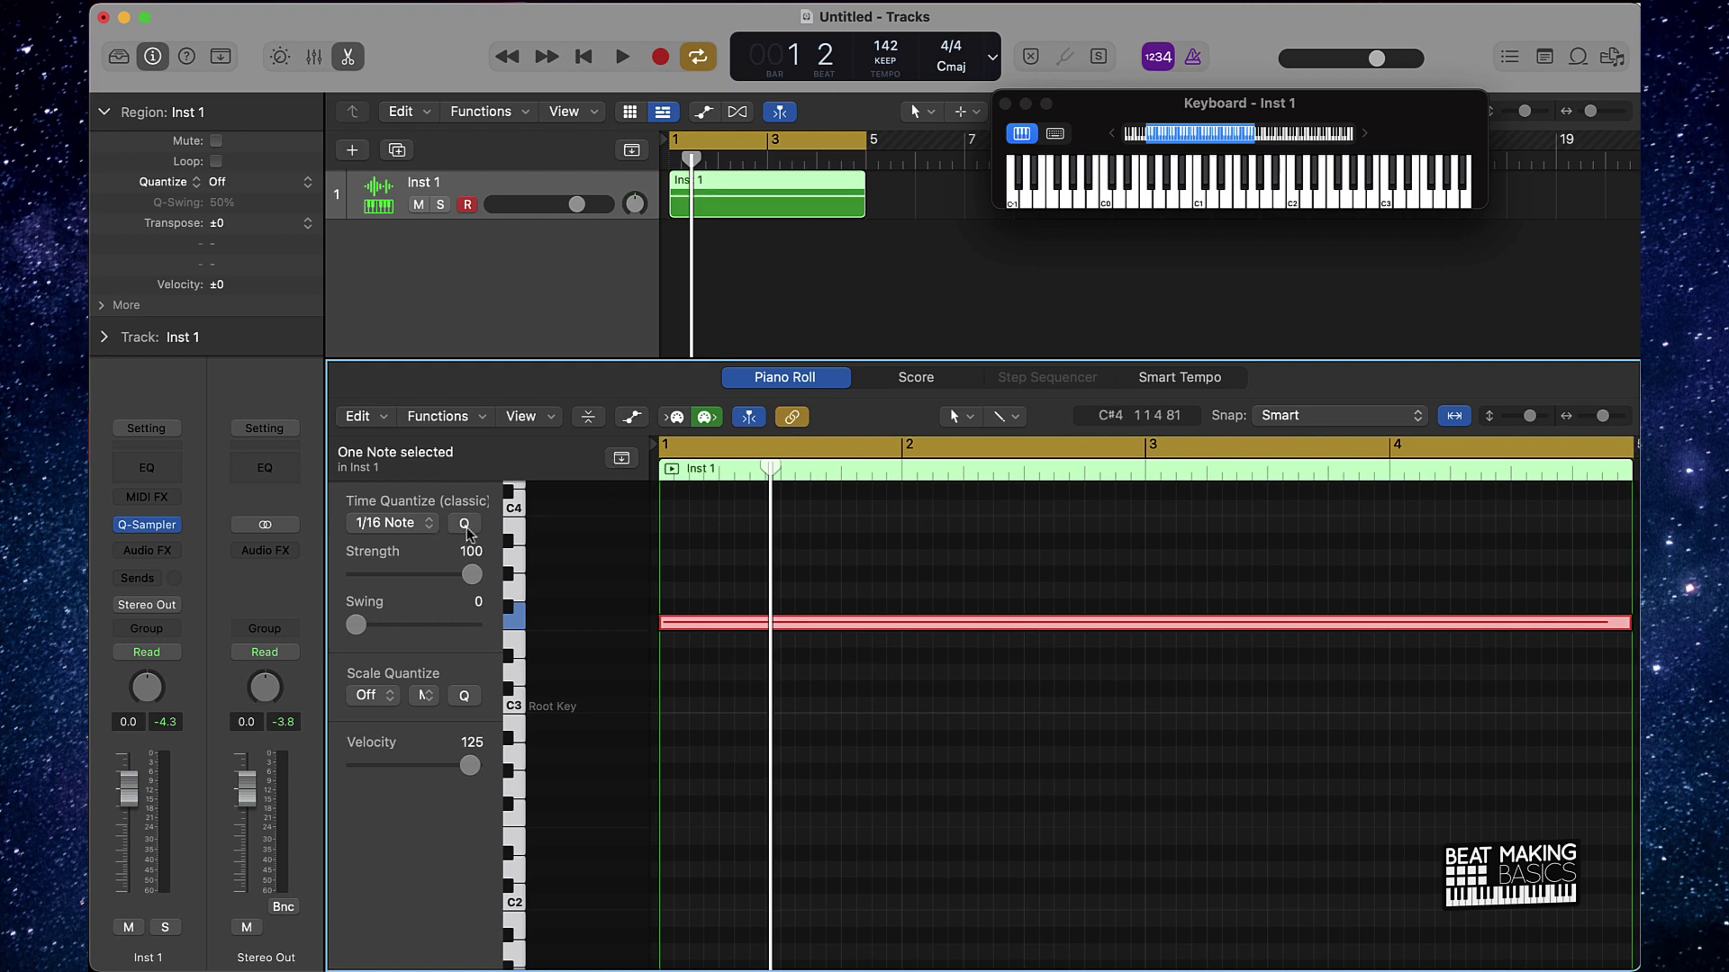
pyautogui.click(434, 530)
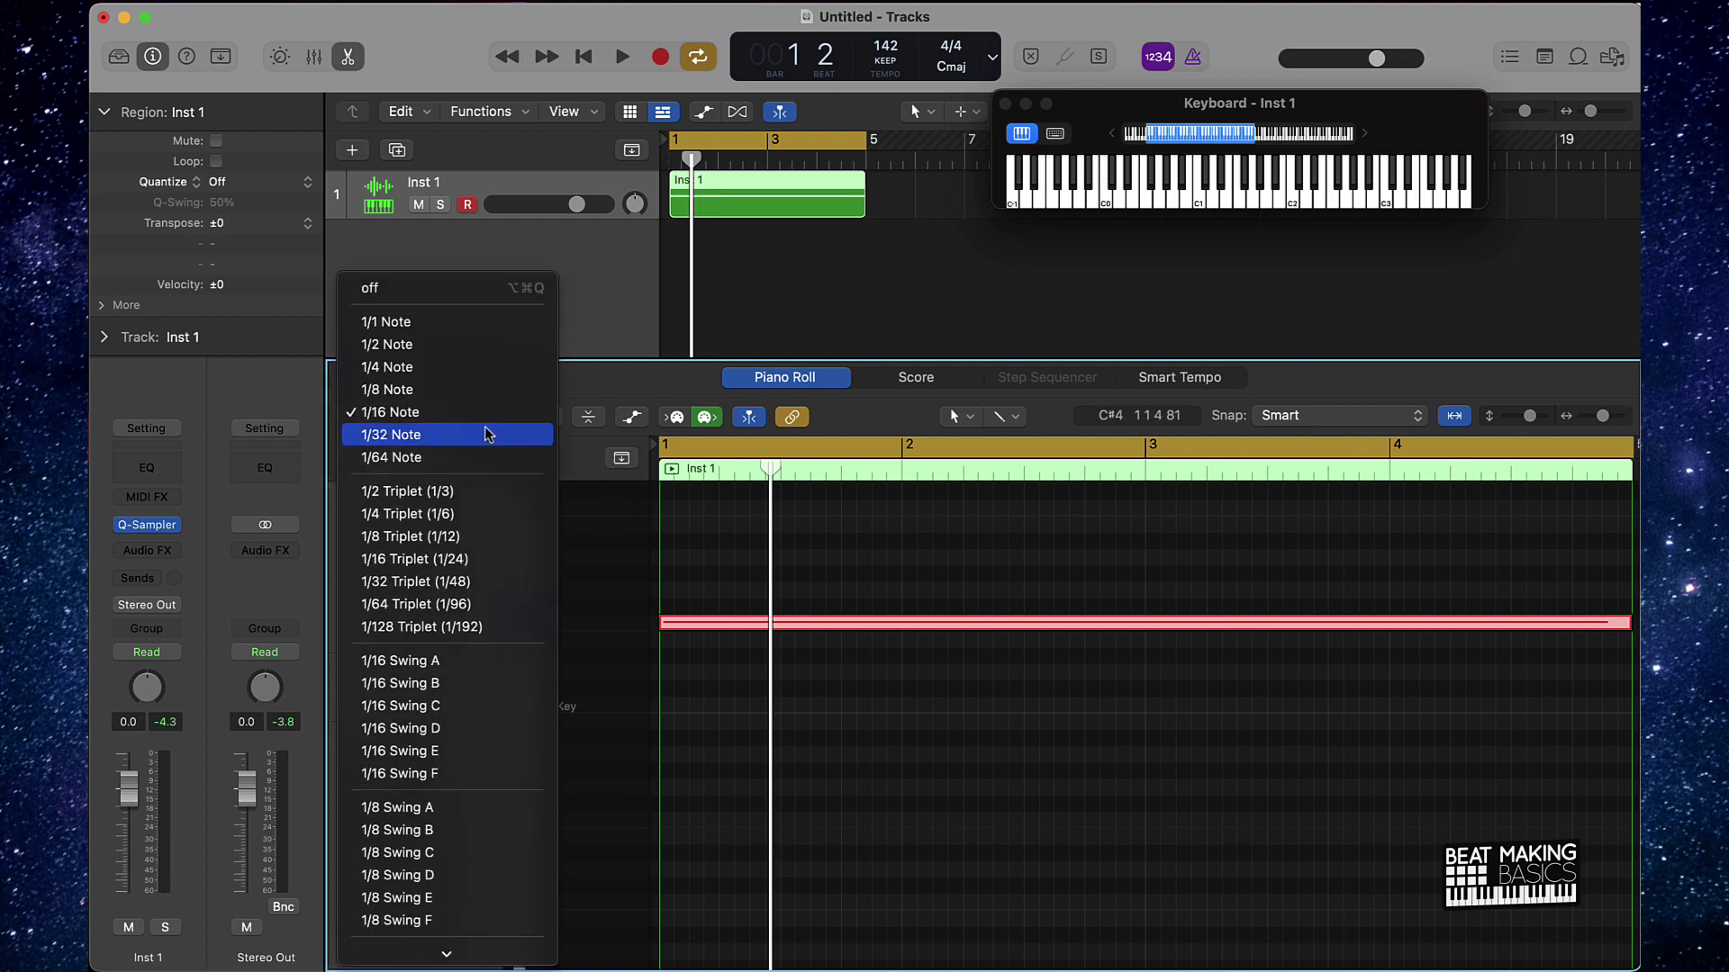
pyautogui.click(423, 663)
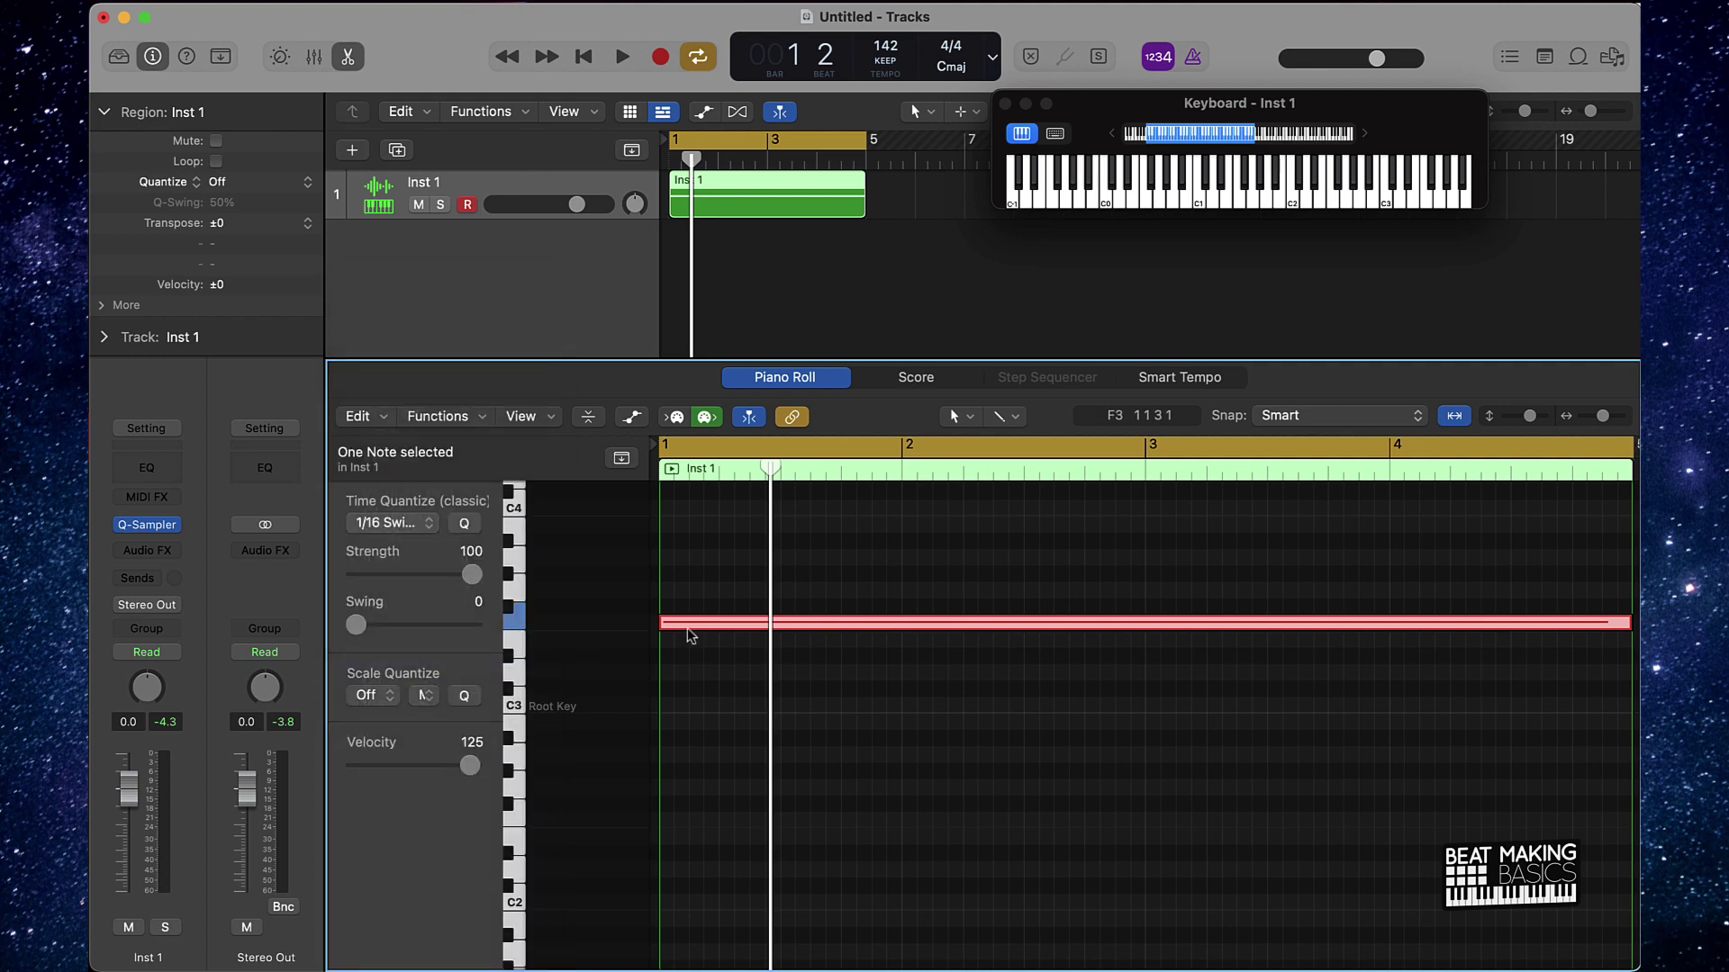
pyautogui.click(936, 567)
pyautogui.click(739, 259)
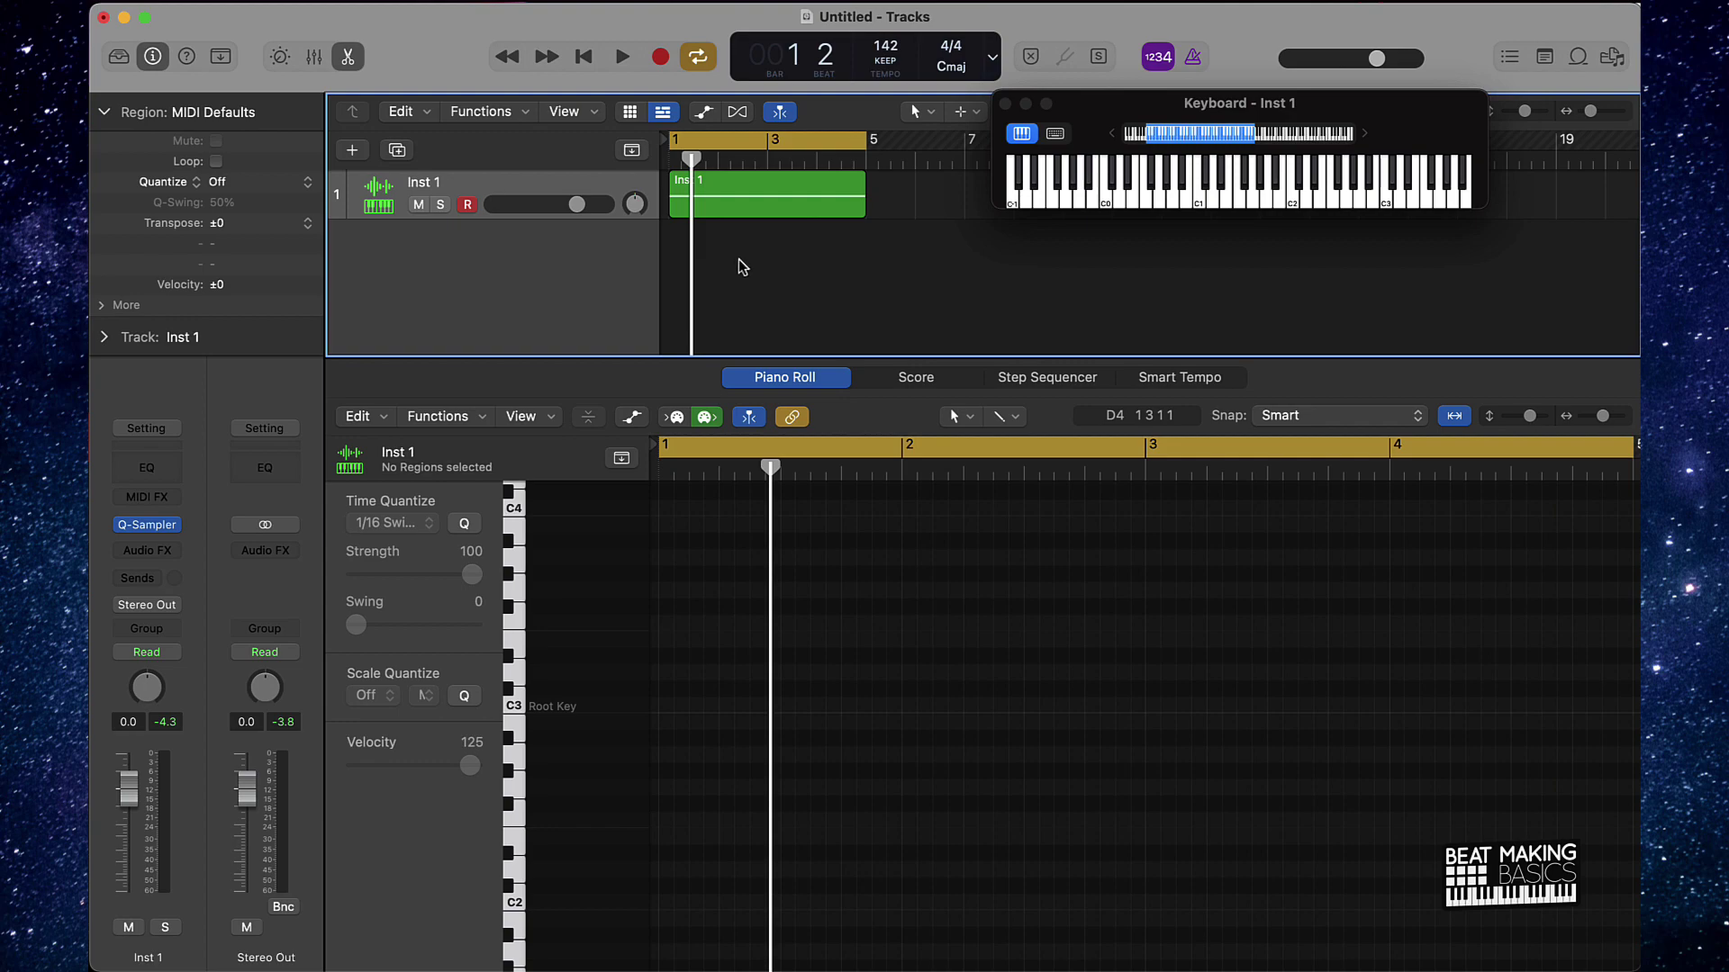
pyautogui.press('e')
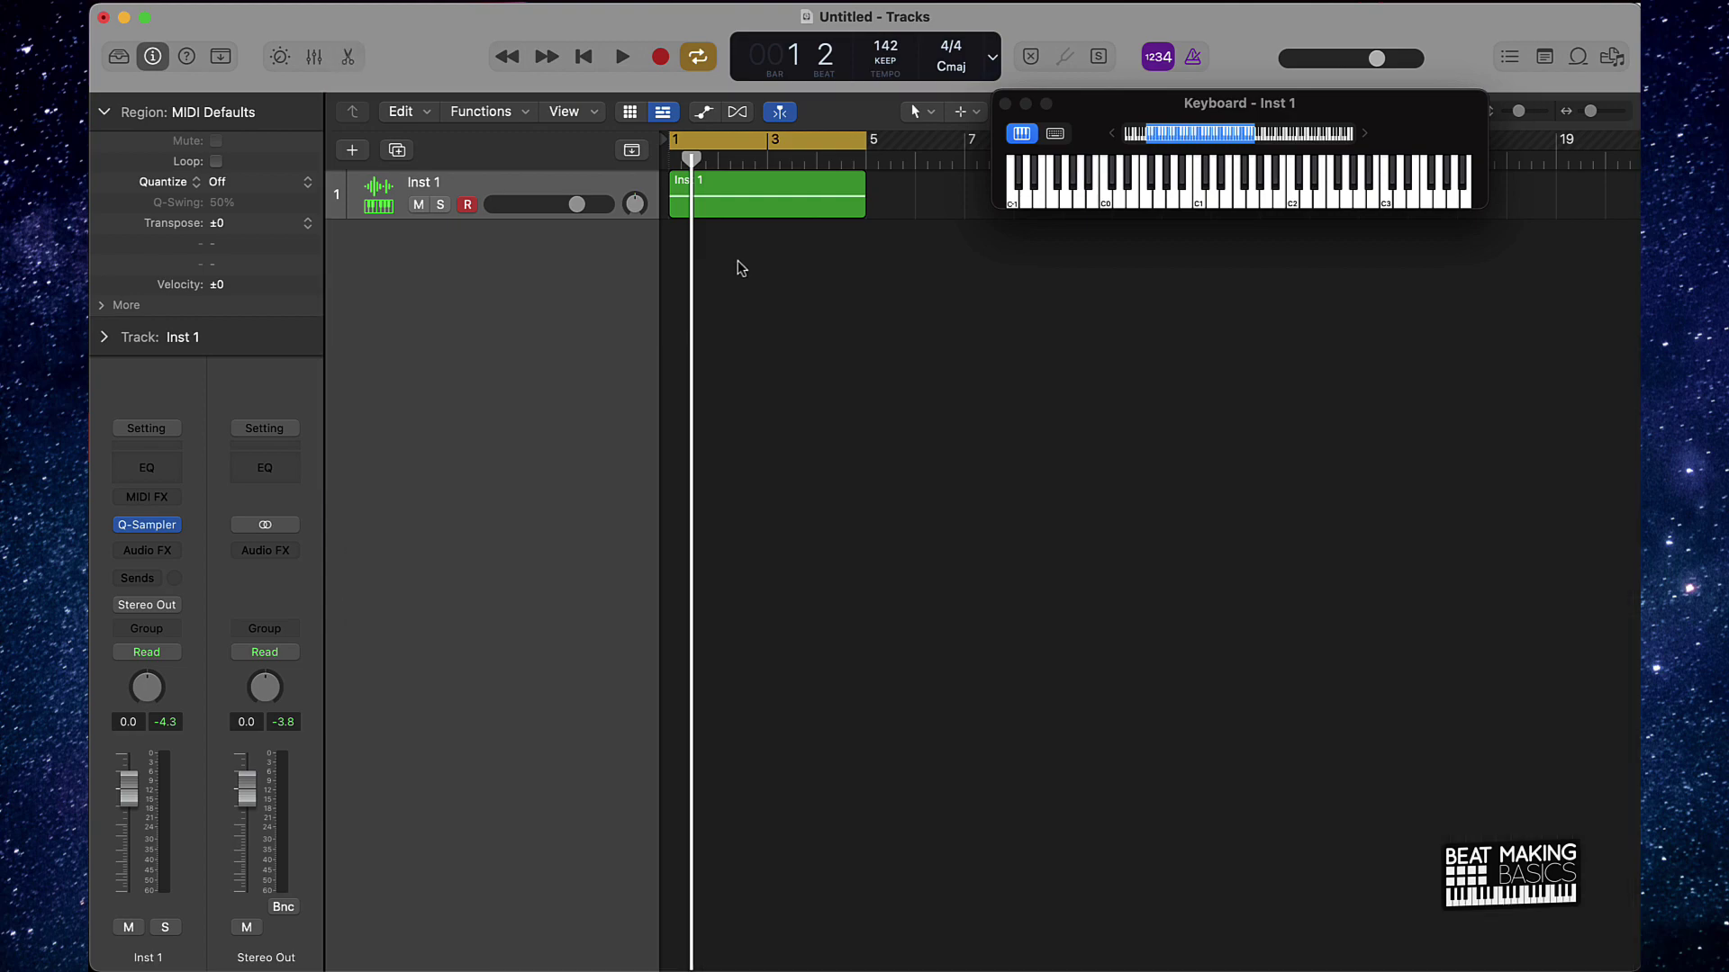
# Add a second software instrument track with Quick Sampler (Single Sample) and move its plug-in window aside.
pyautogui.click(353, 151)
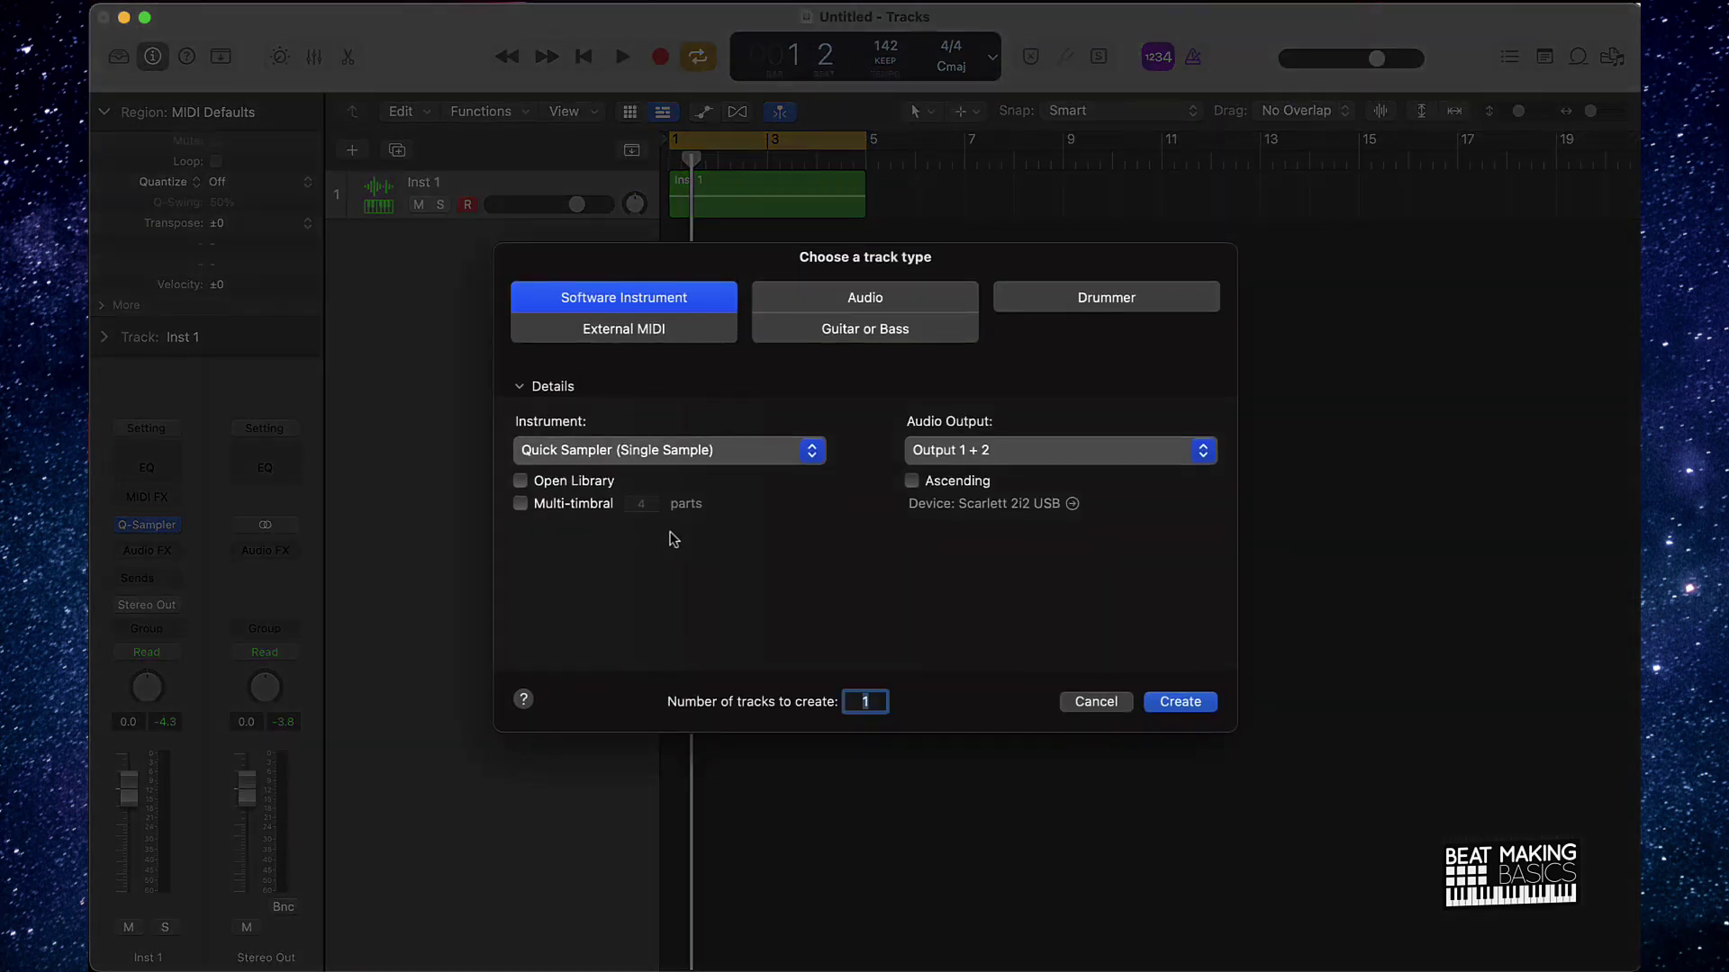
pyautogui.click(1165, 700)
pyautogui.moveTo(994, 286); pyautogui.dragTo(681, 308)
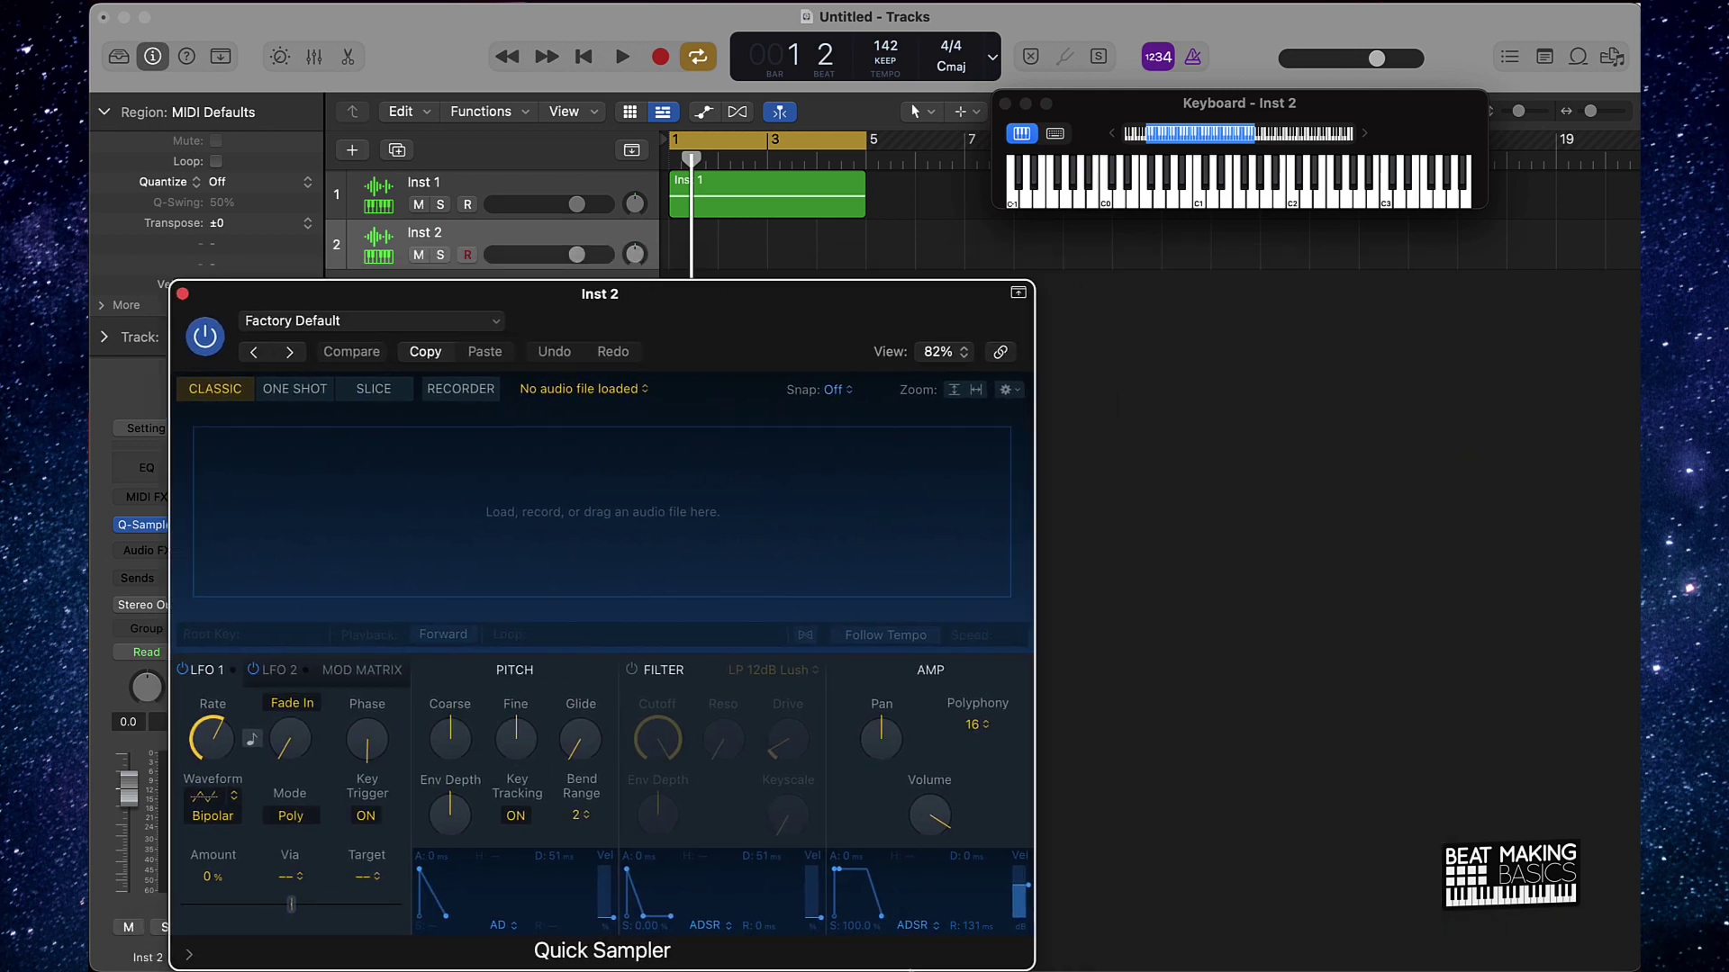
# Switch to Splice and replace the sample pack's melody filter with the claps tag.
pyautogui.moveTo(926, 956)
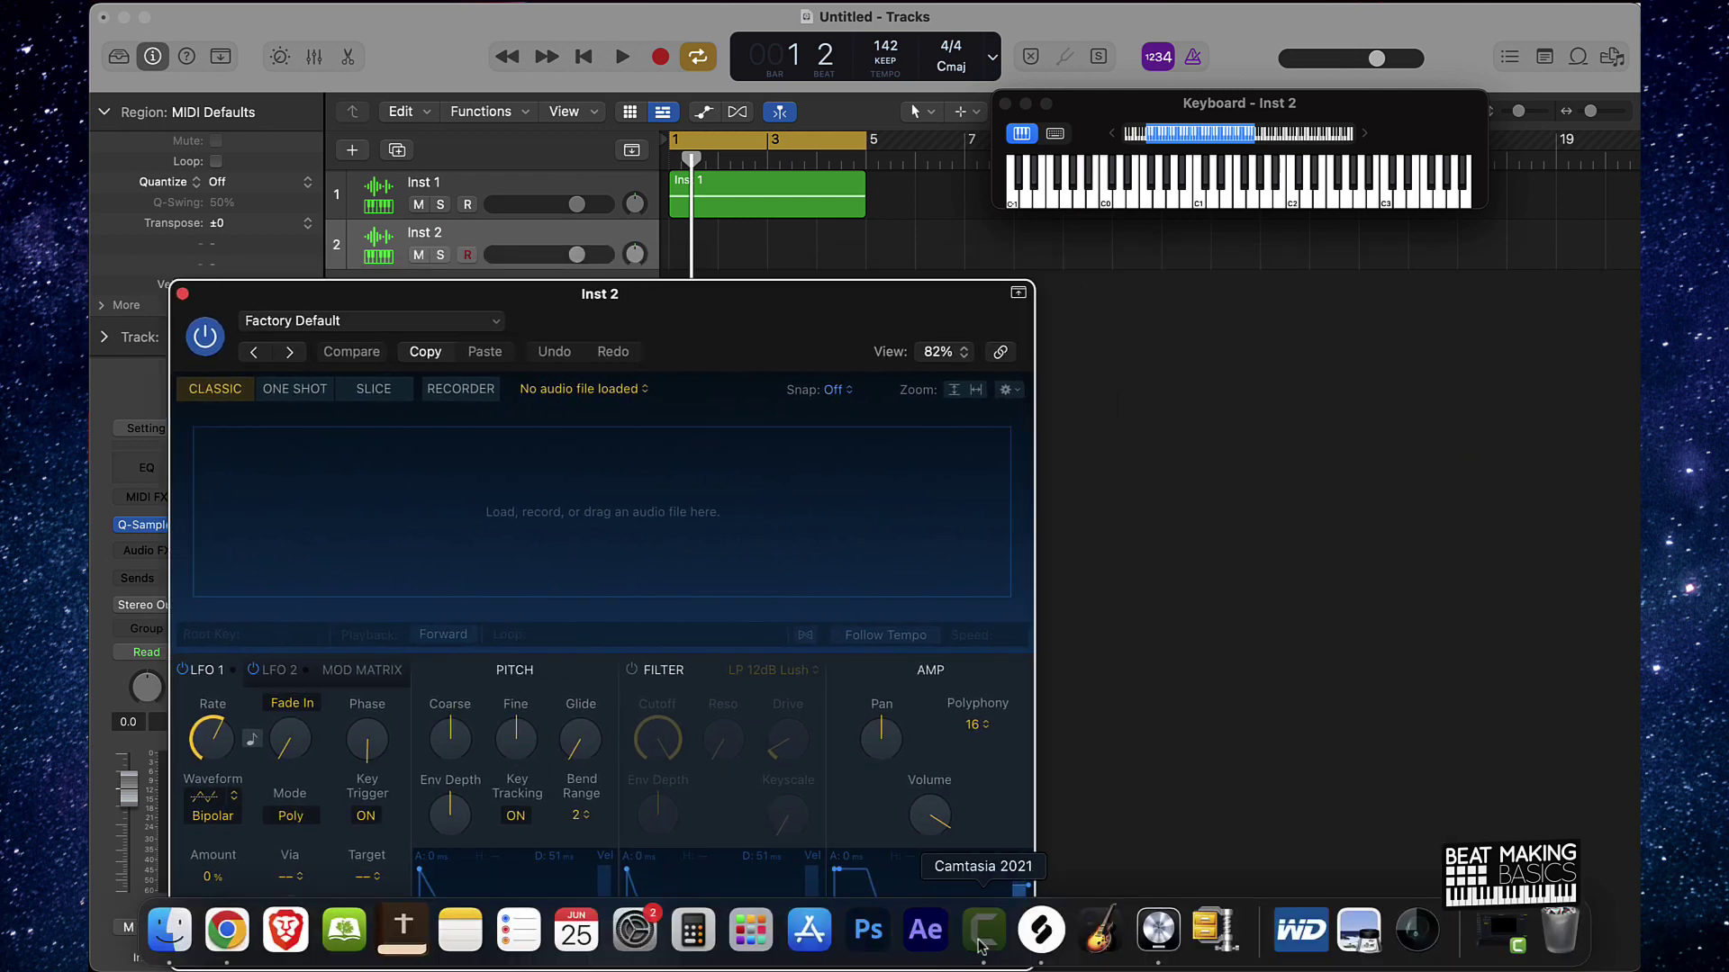
pyautogui.click(1041, 929)
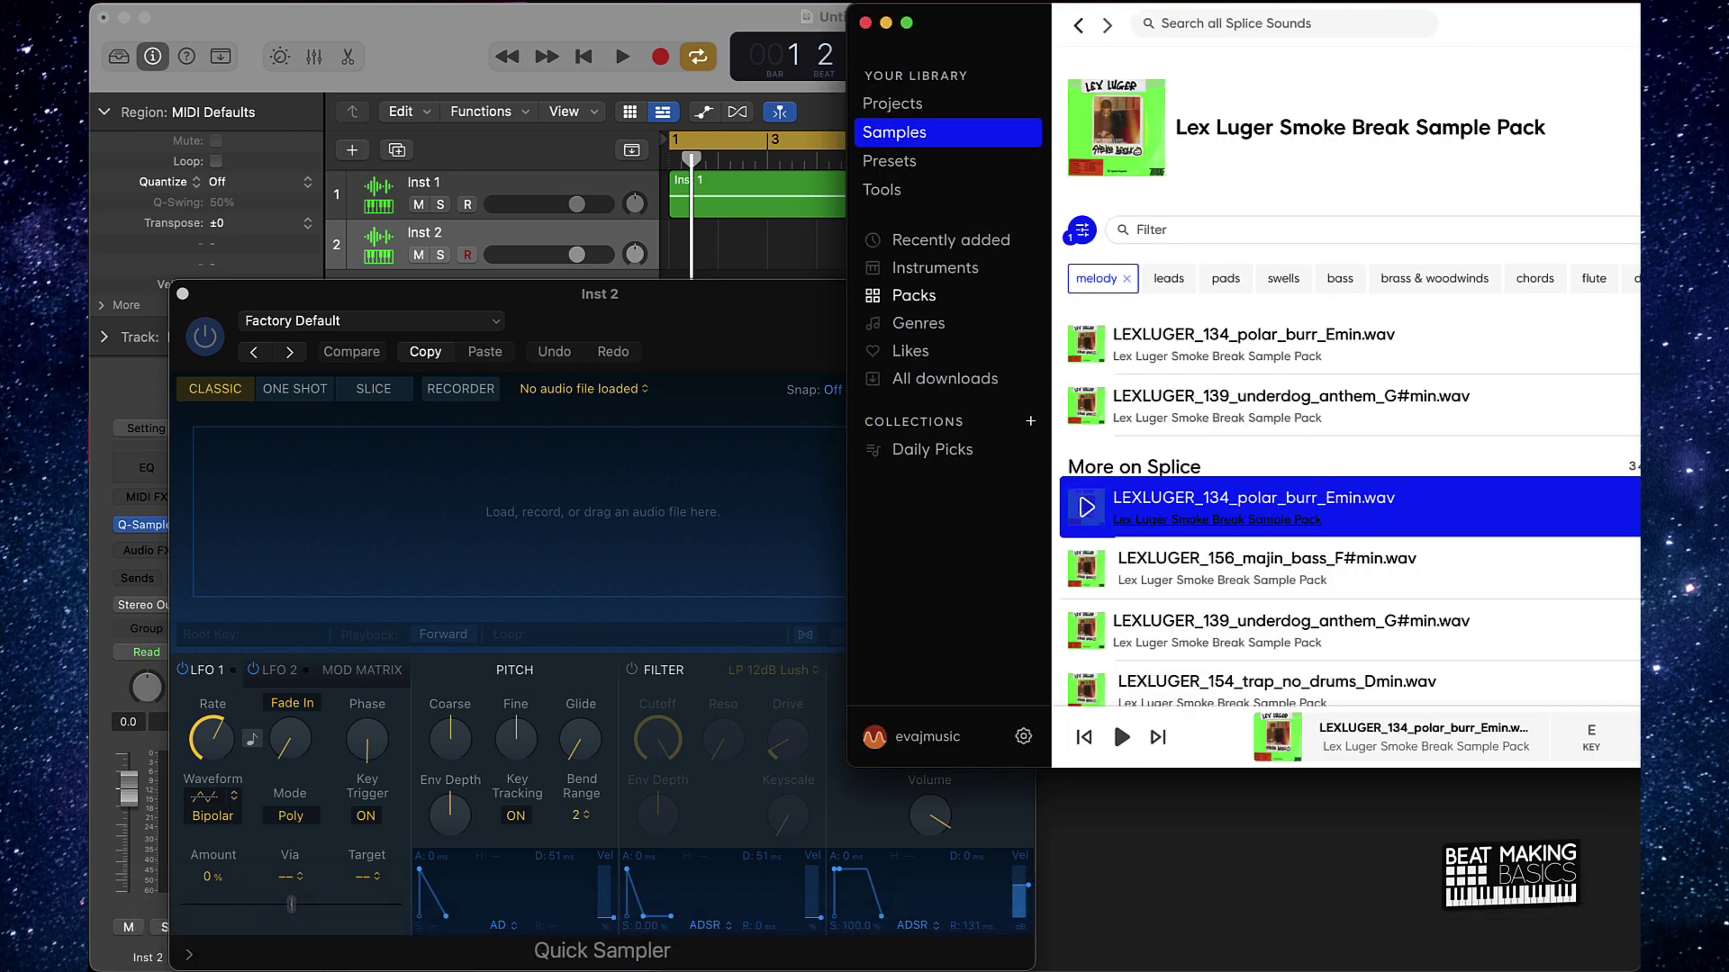
pyautogui.moveTo(1468, 30); pyautogui.dragTo(881, 30)
pyautogui.click(540, 279)
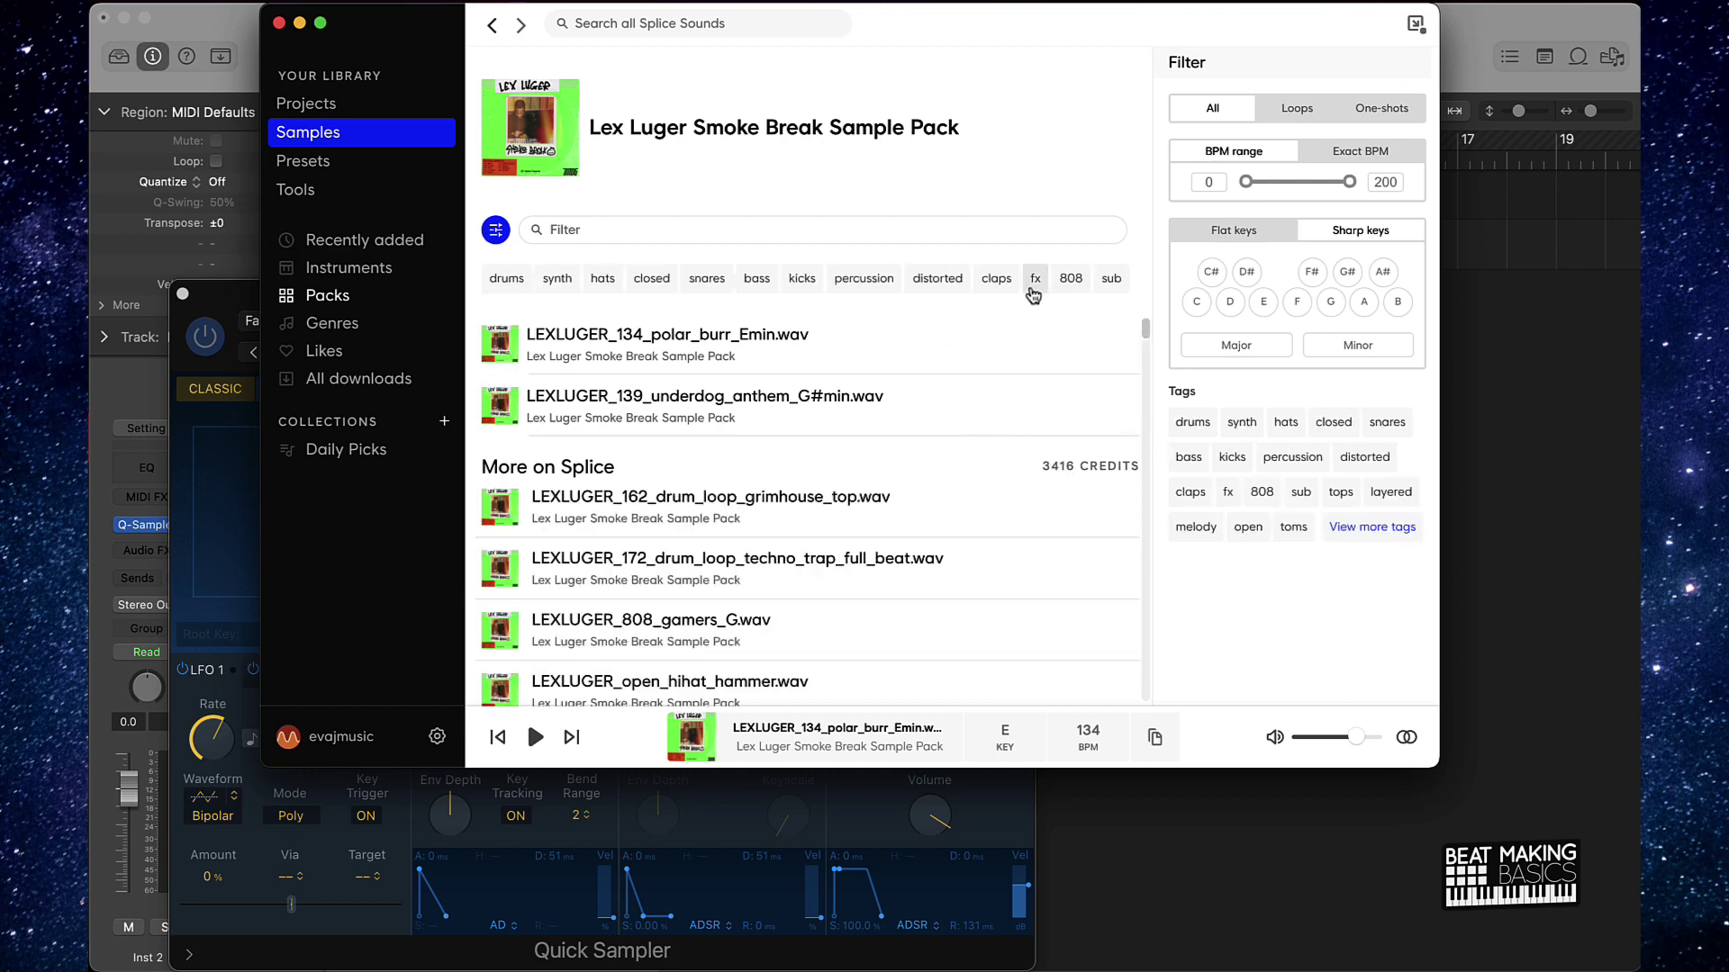
pyautogui.click(995, 278)
# Audition the pack's clap samples one after another, from LEXLUGER_clap_five_fingers.wav through to LEXLUGER_clap_sick.wav.
pyautogui.click(501, 465)
pyautogui.click(515, 539)
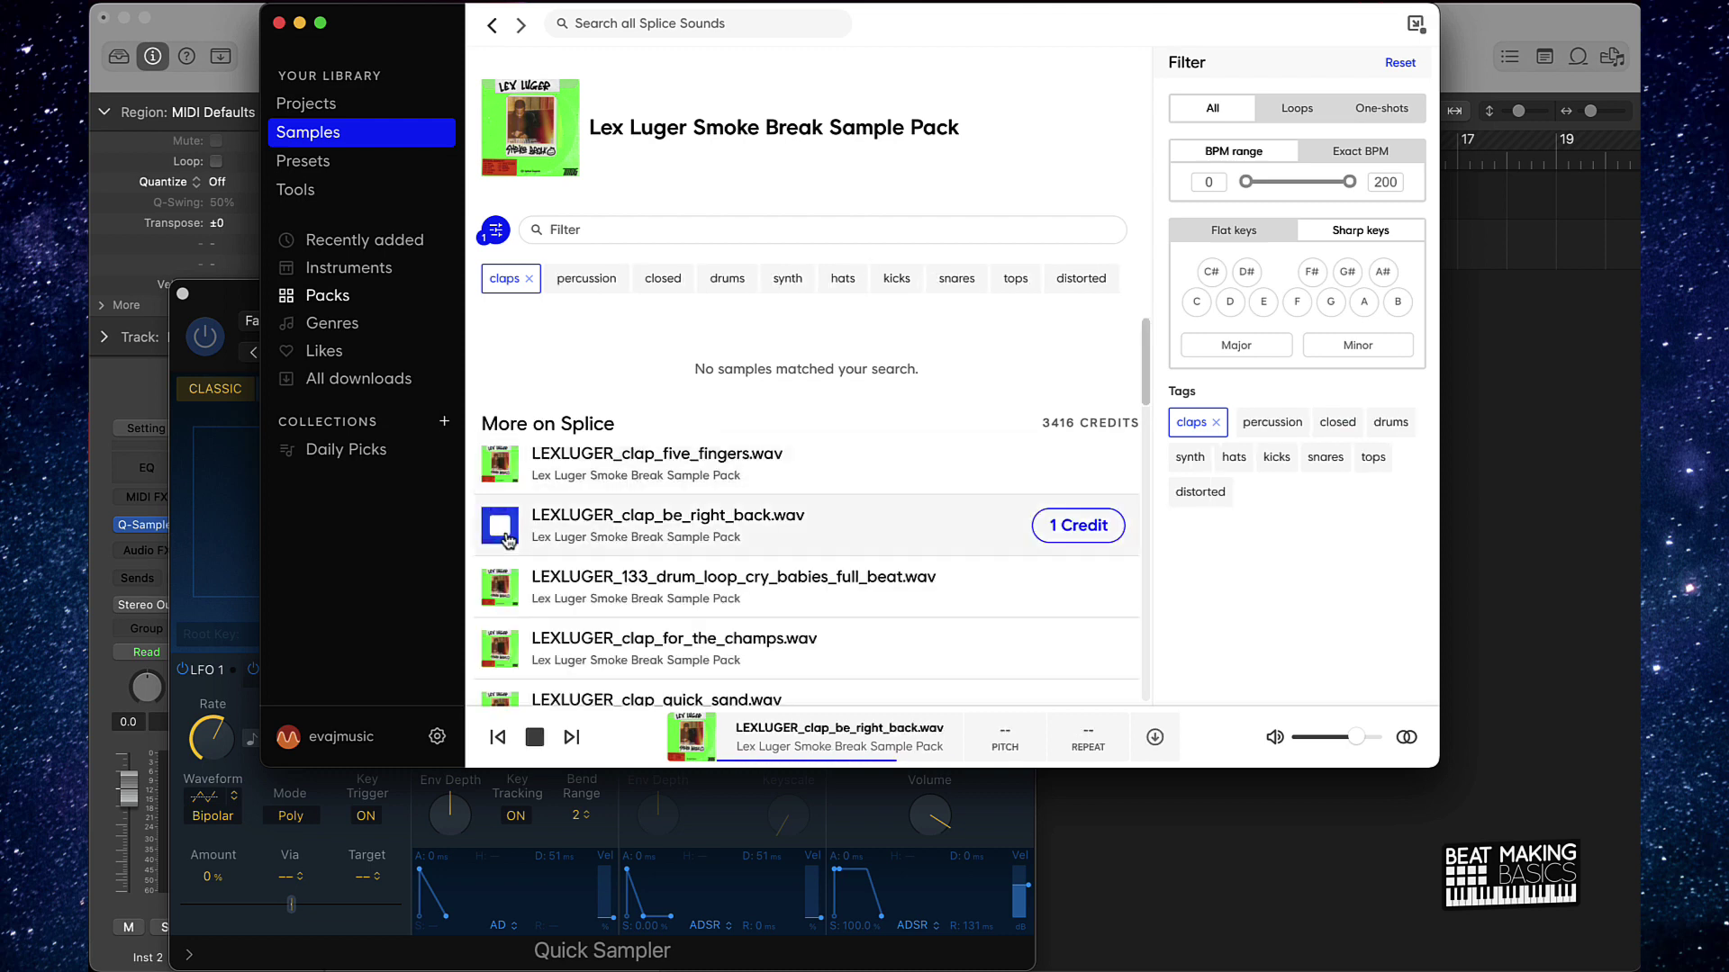
pyautogui.click(502, 474)
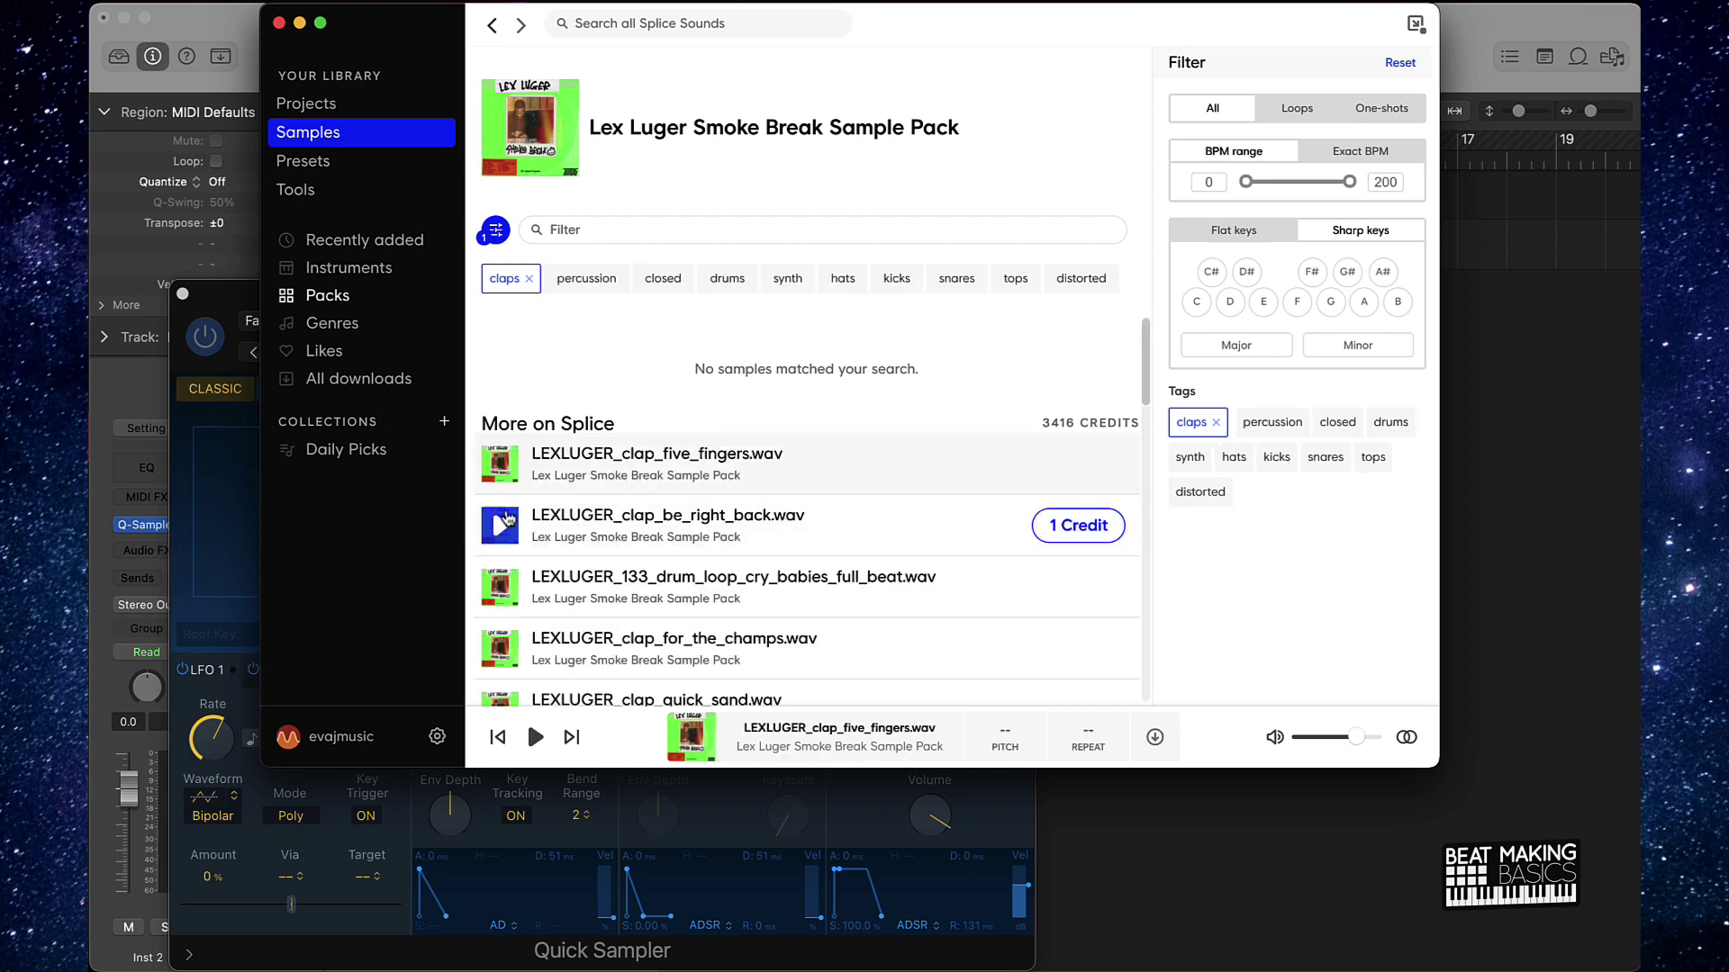
pyautogui.click(500, 587)
pyautogui.click(501, 649)
pyautogui.scroll(-3, 501, 630)
pyautogui.click(499, 559)
pyautogui.click(501, 504)
pyautogui.click(491, 625)
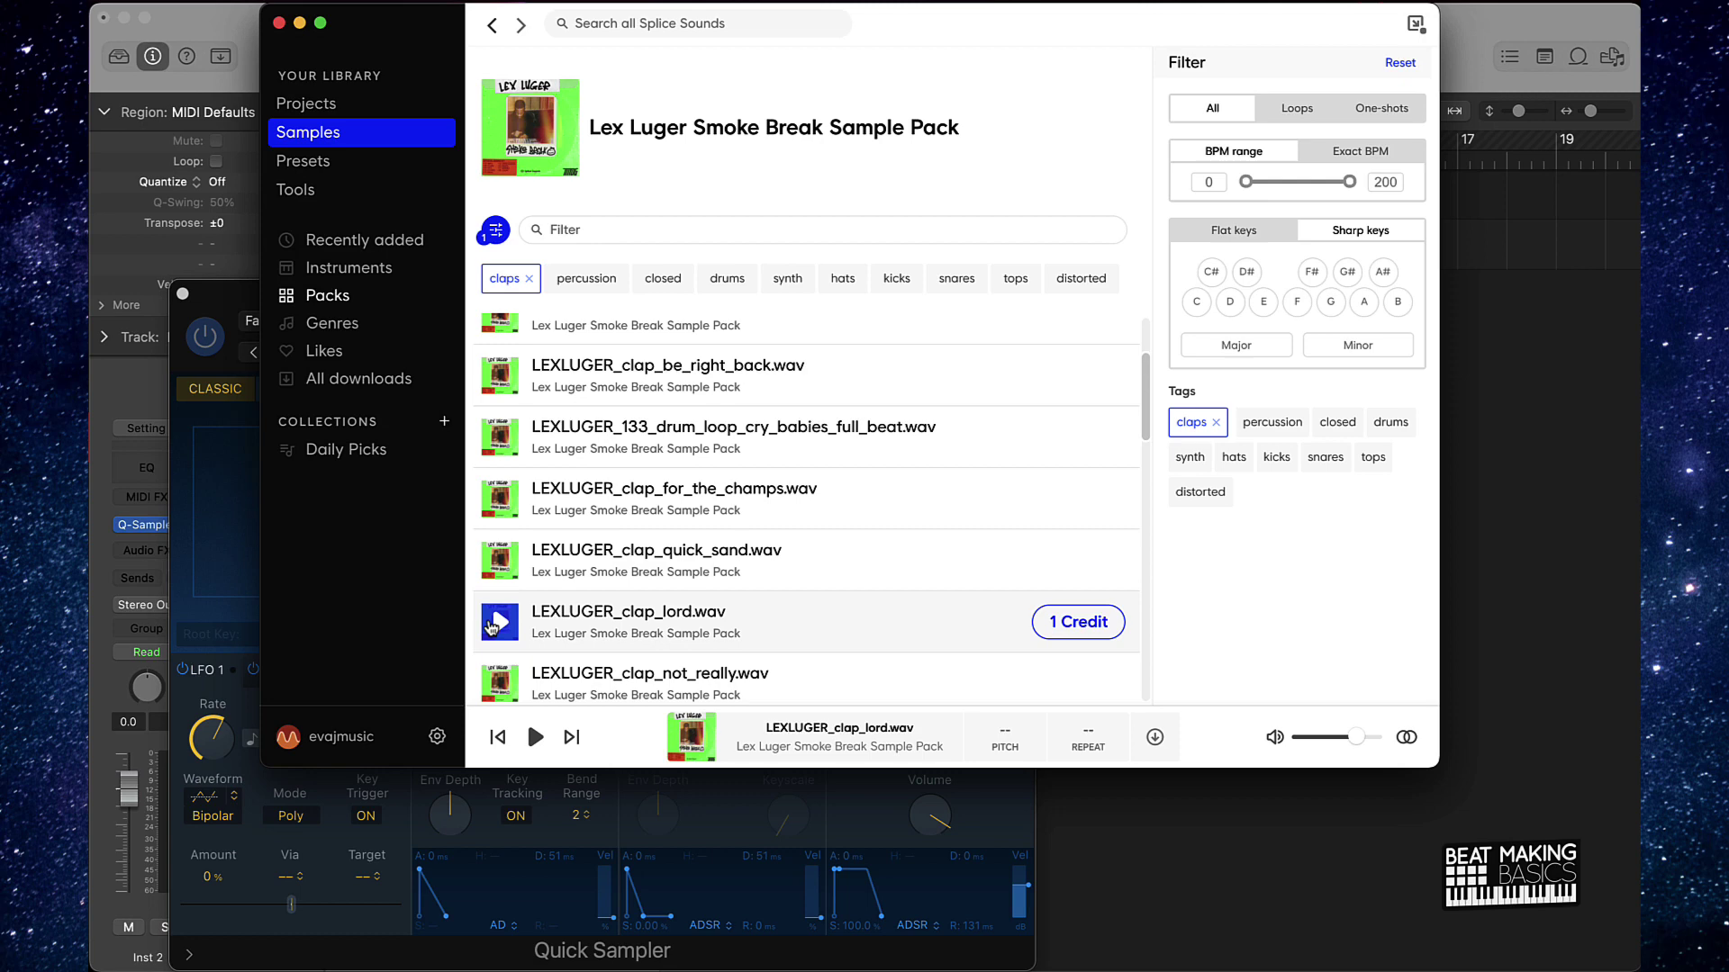
pyautogui.scroll(-2, 492, 625)
pyautogui.click(497, 592)
pyautogui.click(497, 638)
pyautogui.scroll(-2, 498, 612)
pyautogui.click(502, 625)
pyautogui.click(500, 682)
pyautogui.scroll(-3, 501, 612)
pyautogui.click(500, 594)
pyautogui.click(500, 655)
pyautogui.scroll(-3, 498, 631)
pyautogui.click(499, 631)
pyautogui.click(500, 578)
pyautogui.scroll(-2, 498, 630)
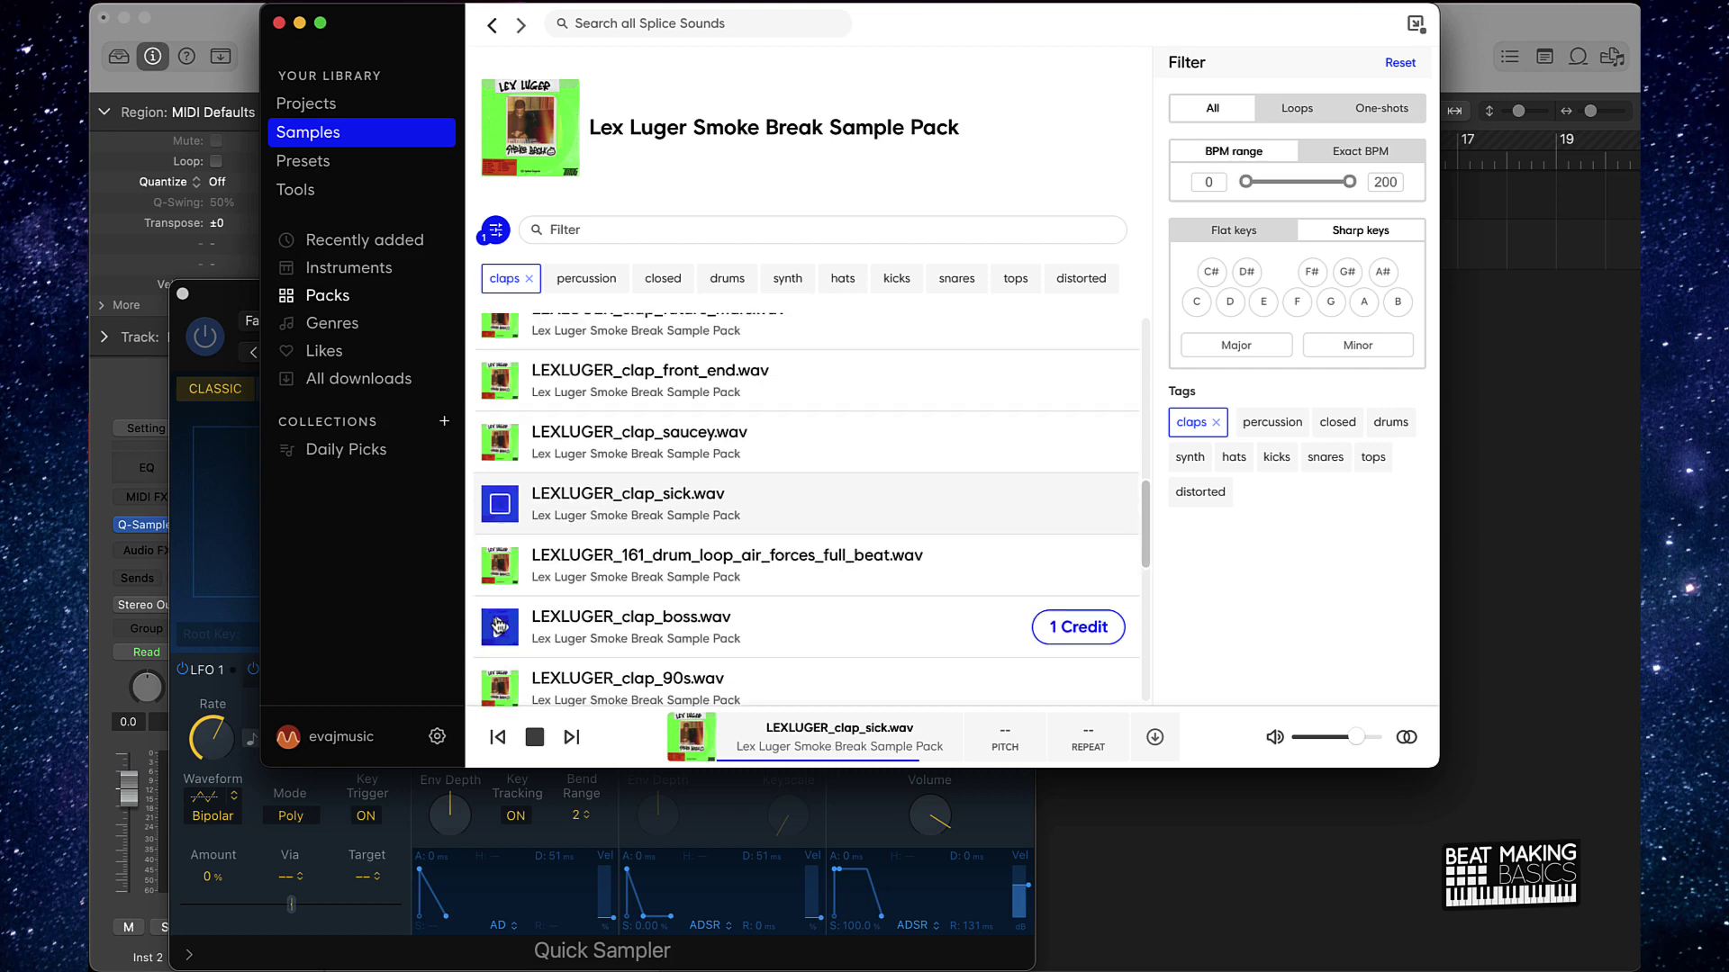
pyautogui.click(506, 512)
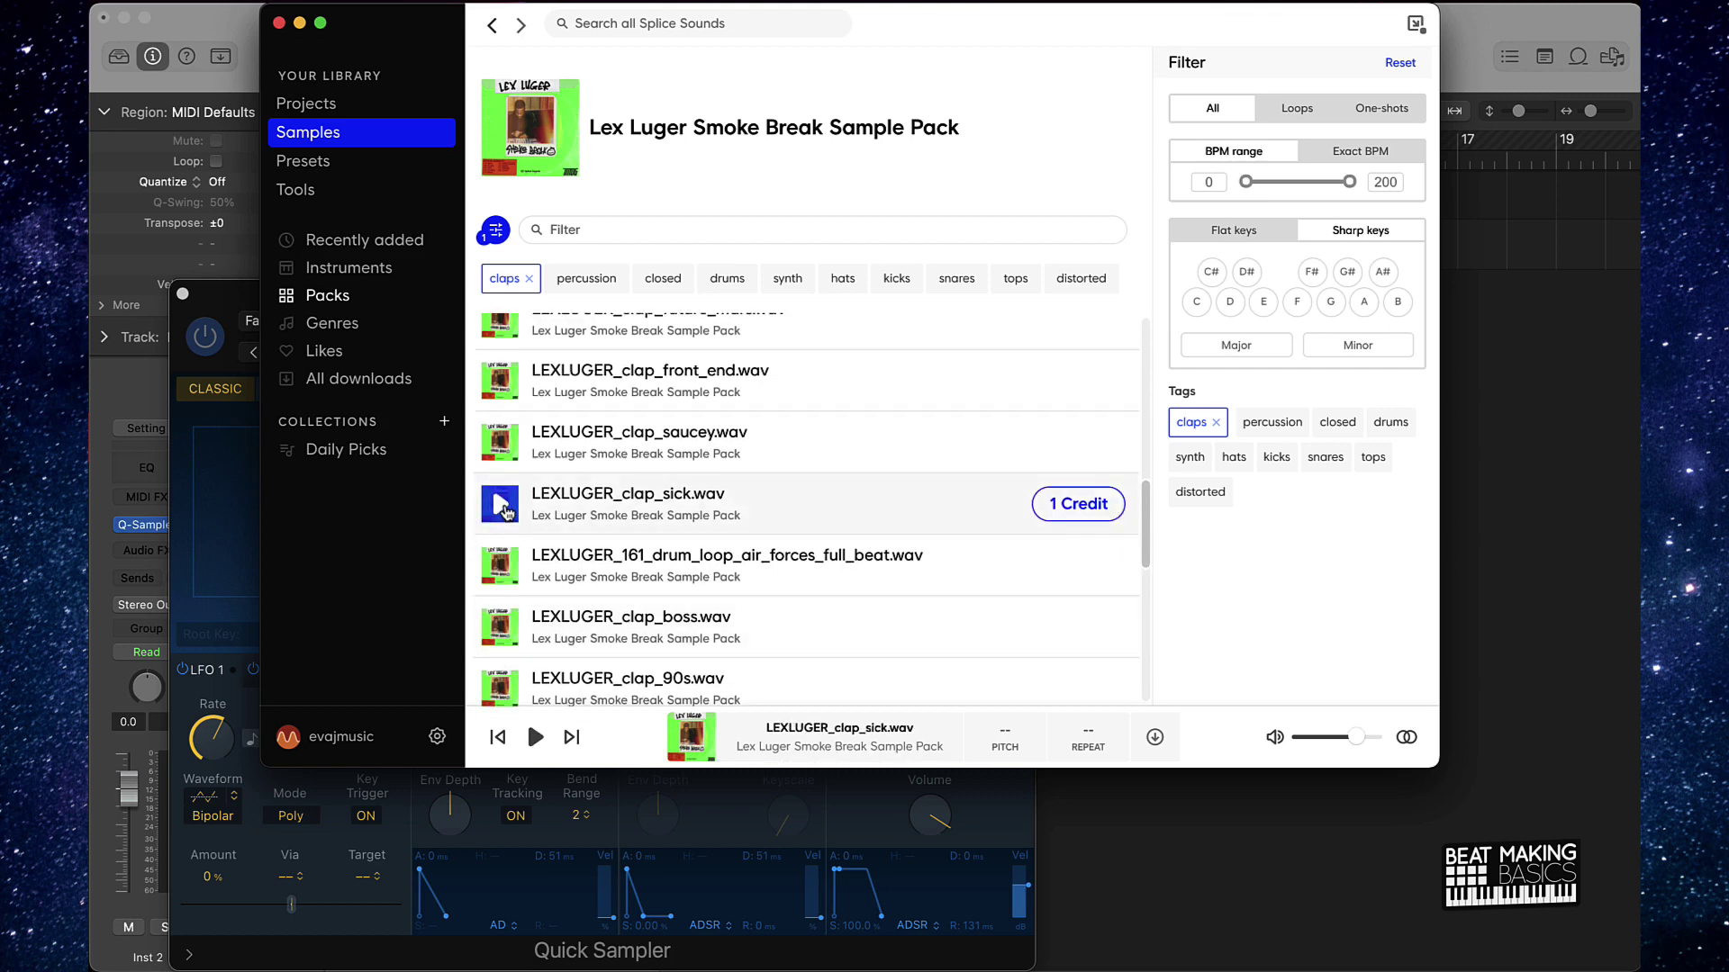
# Audition the remaining clap samples from LEXLUGER_clap_sick.wav through LEXLUGER_clap_agent.wav, then replay LEXLUGER_clap_too.wav.
pyautogui.click(505, 512)
pyautogui.scroll(-4, 503, 517)
pyautogui.click(502, 525)
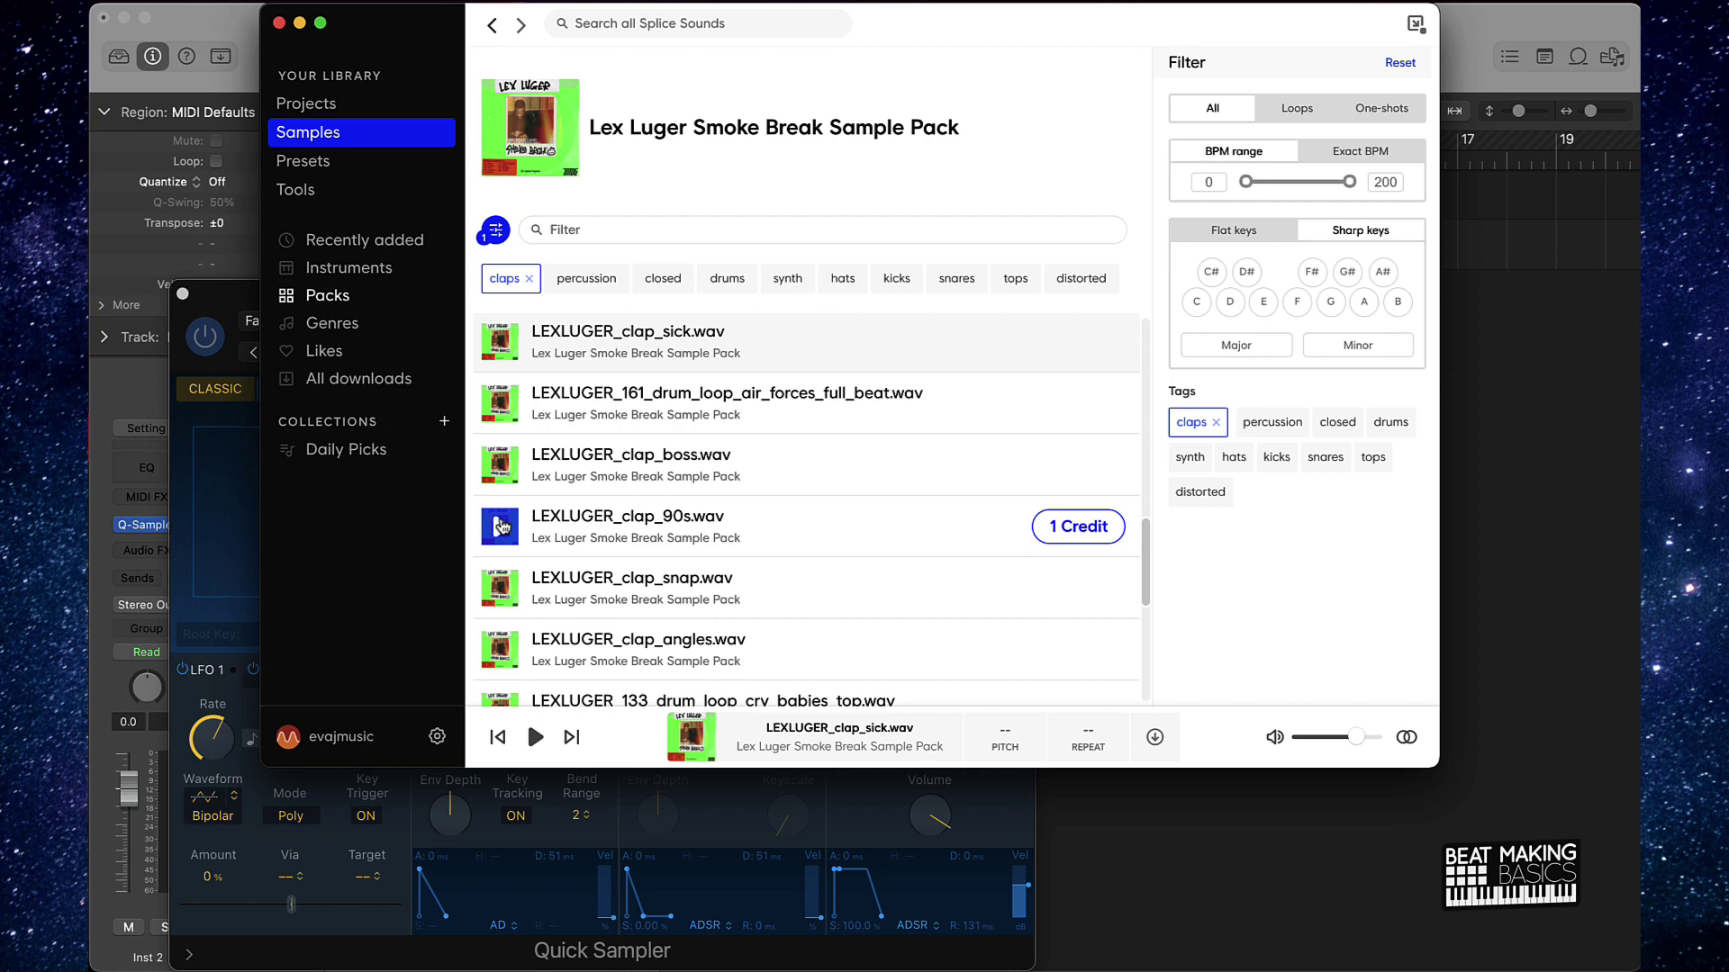
pyautogui.scroll(-2, 501, 513)
pyautogui.click(497, 494)
pyautogui.click(490, 555)
pyautogui.scroll(-2, 491, 556)
pyautogui.click(491, 556)
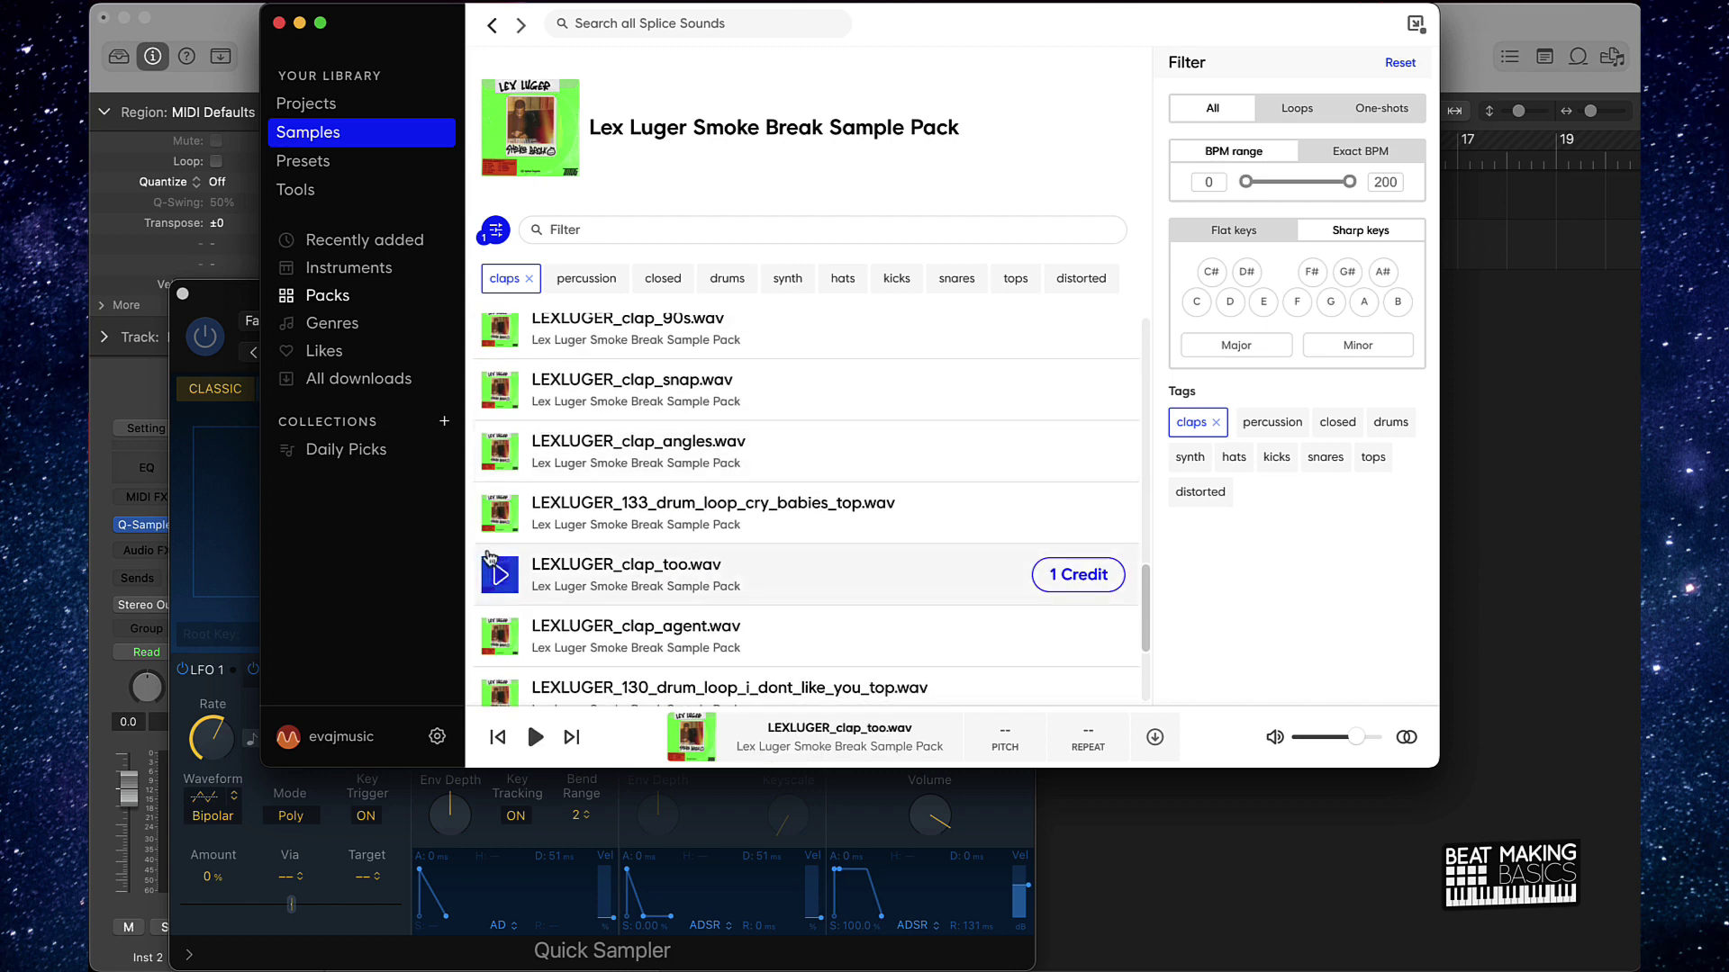
pyautogui.click(500, 635)
pyautogui.click(499, 575)
# Download LEXLUGER_clap_too.wav for 1 credit and load it into the Quick Sampler on Inst 2.
pyautogui.click(1083, 575)
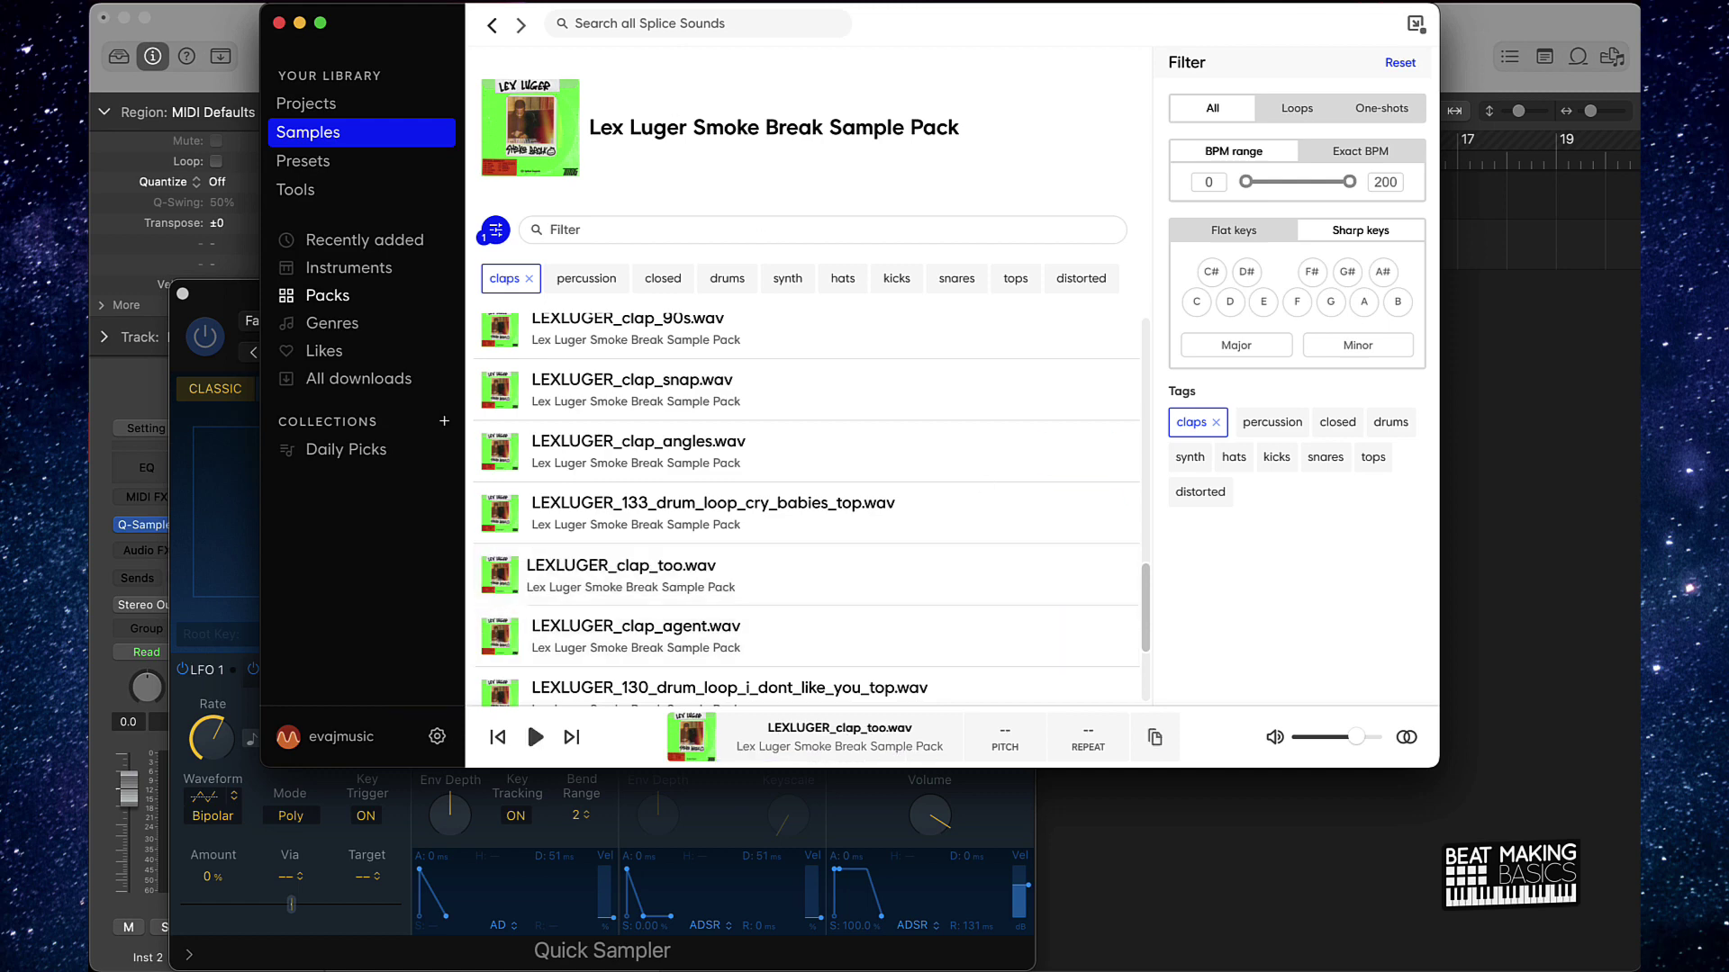
pyautogui.moveTo(484, 20); pyautogui.dragTo(965, 19)
pyautogui.moveTo(1243, 586); pyautogui.dragTo(519, 516)
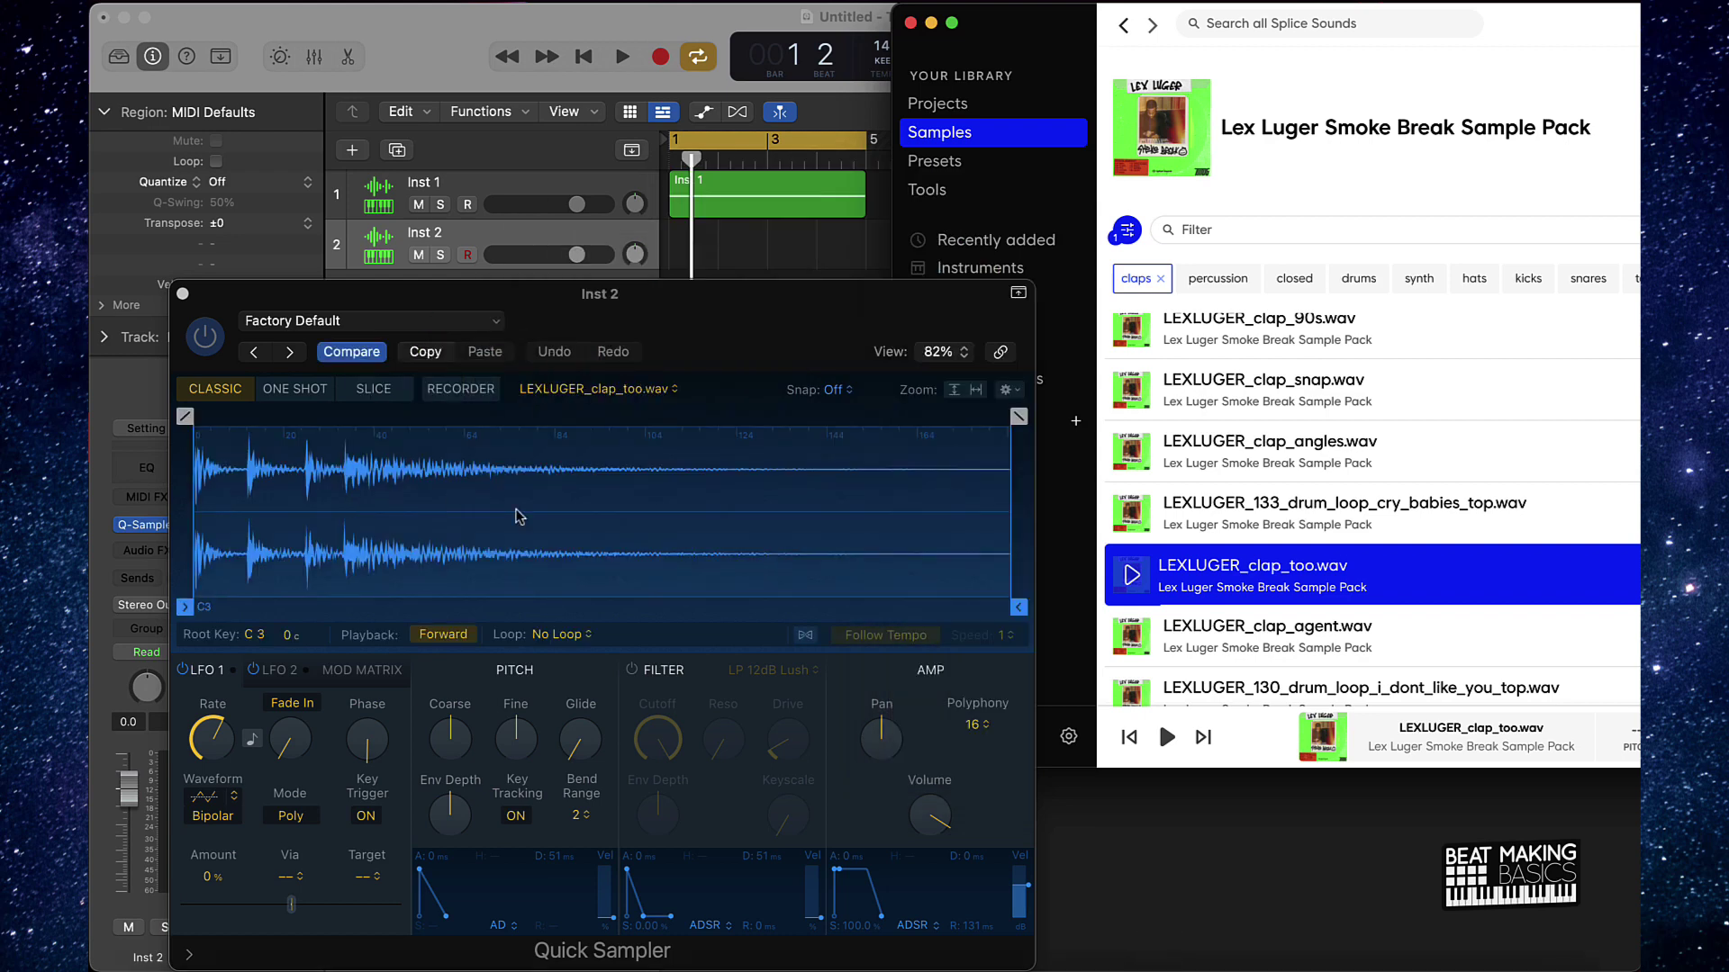
# Switch back to Logic Pro, play the loaded clap once as a test and close the Quick Sampler window.
pyautogui.click(1333, 865)
pyautogui.press('a')
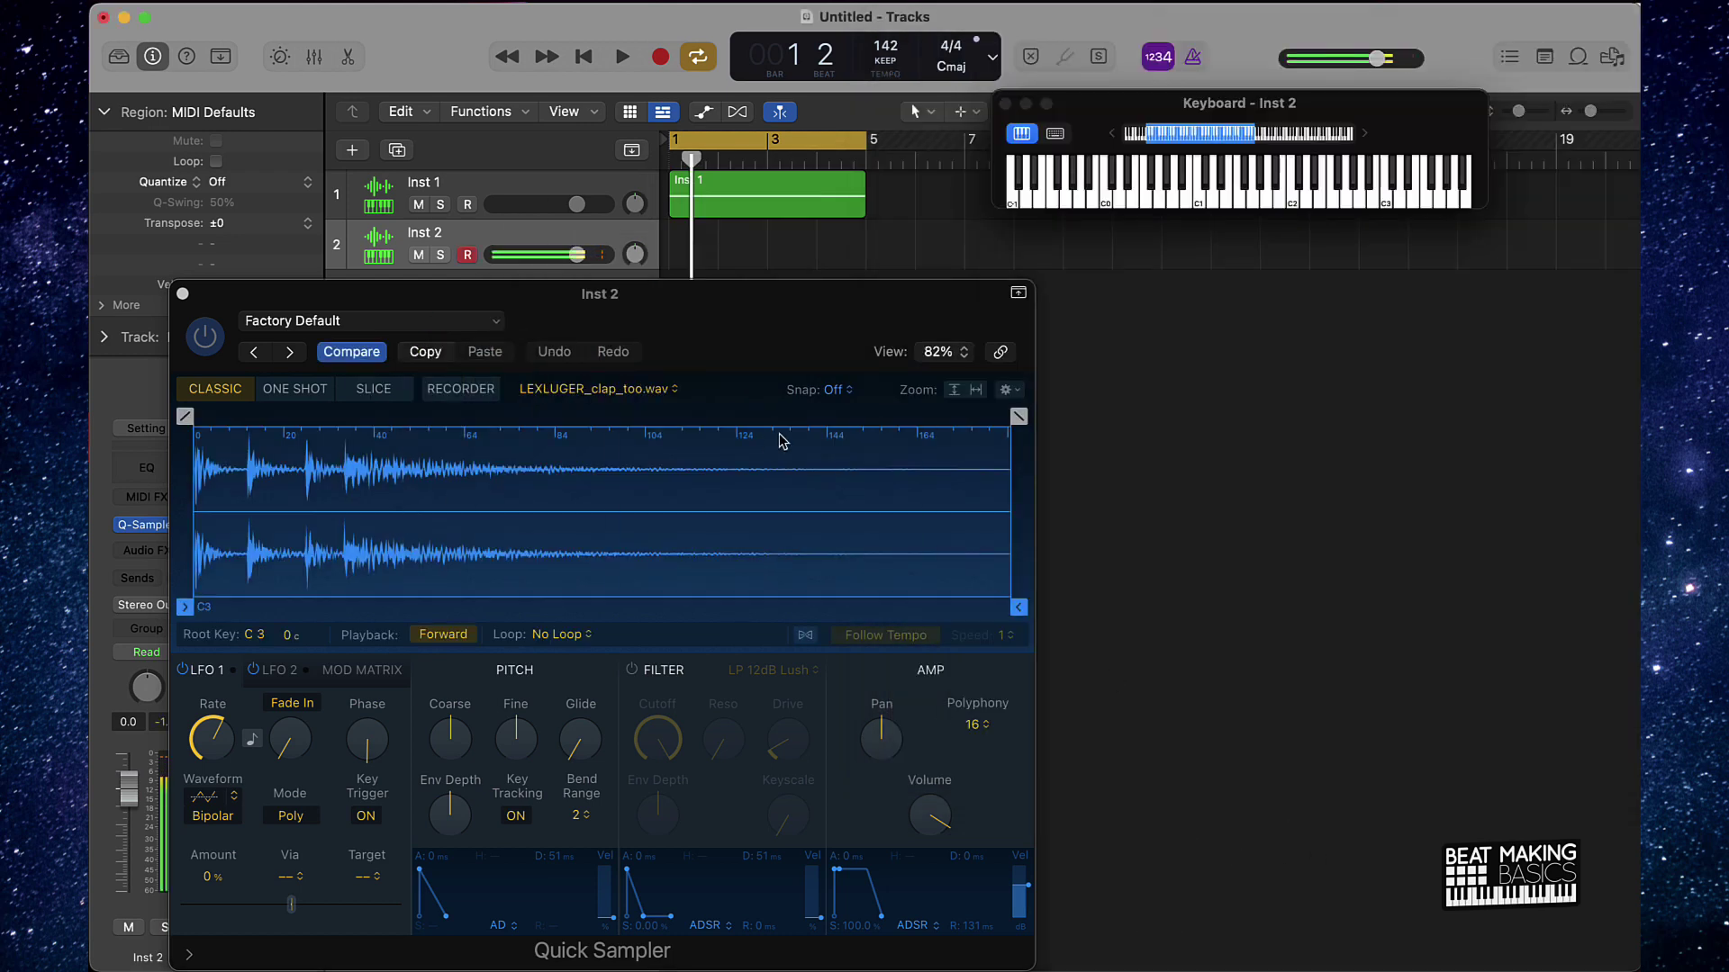
pyautogui.click(183, 295)
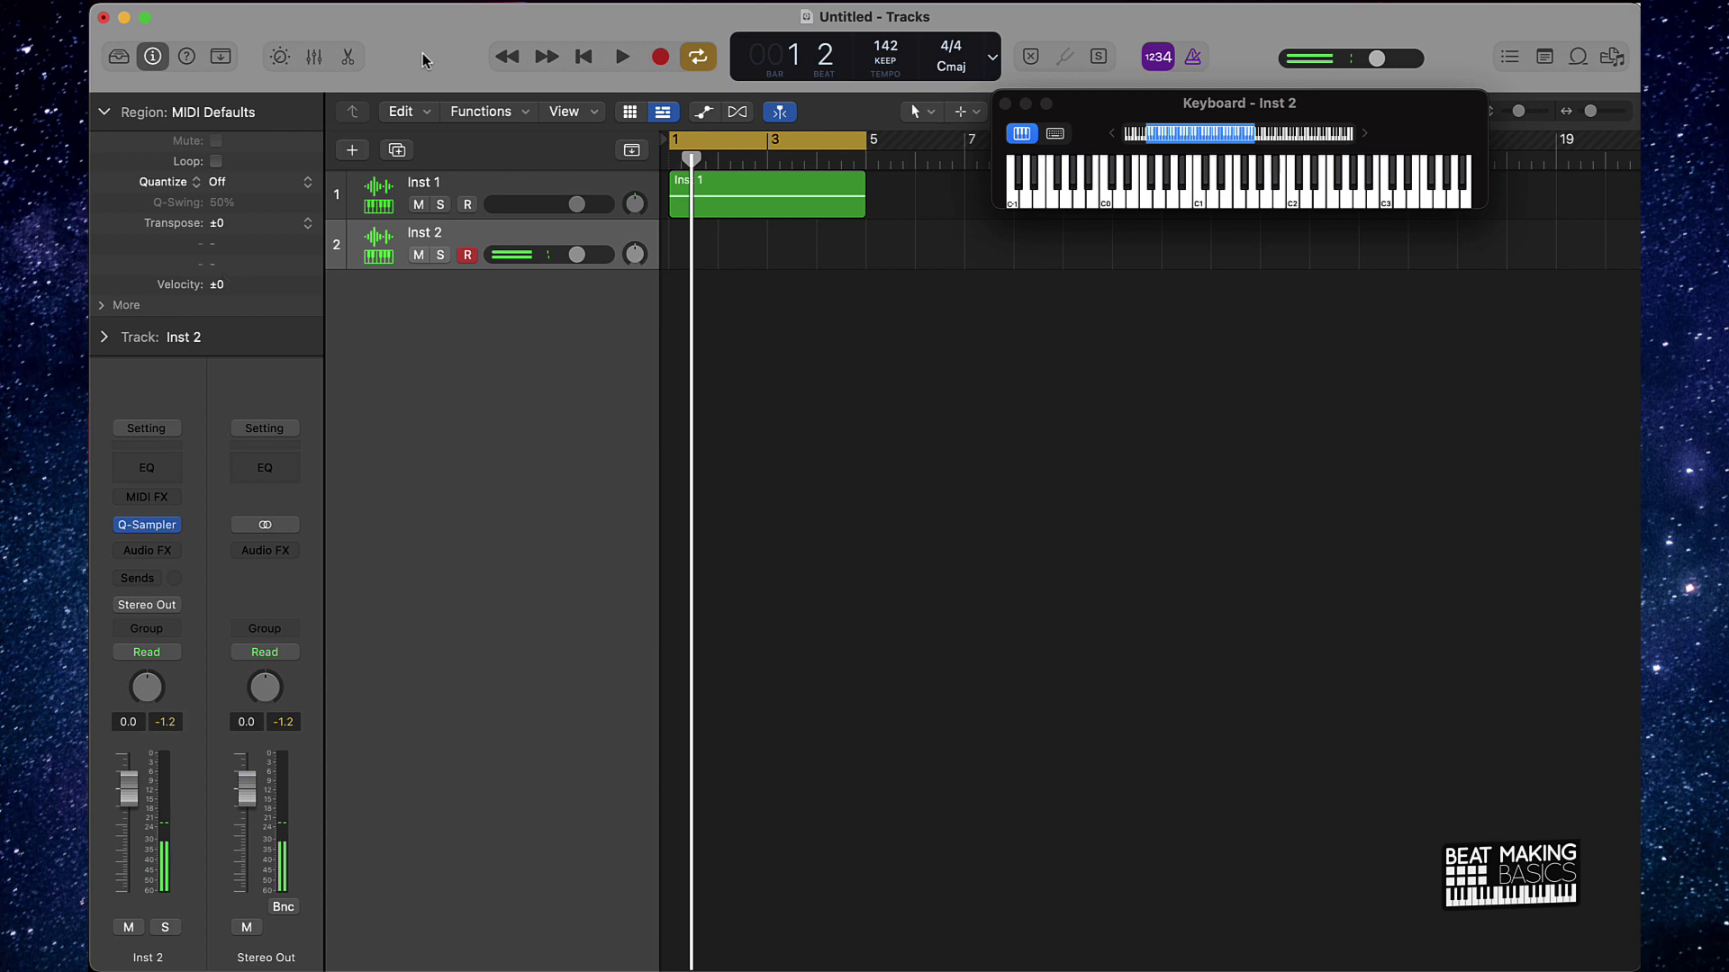
# Create a 16-step pattern for Inst 2 in the Step Sequencer with the Root Key - C3 clap on step 9.
pyautogui.click(351, 57)
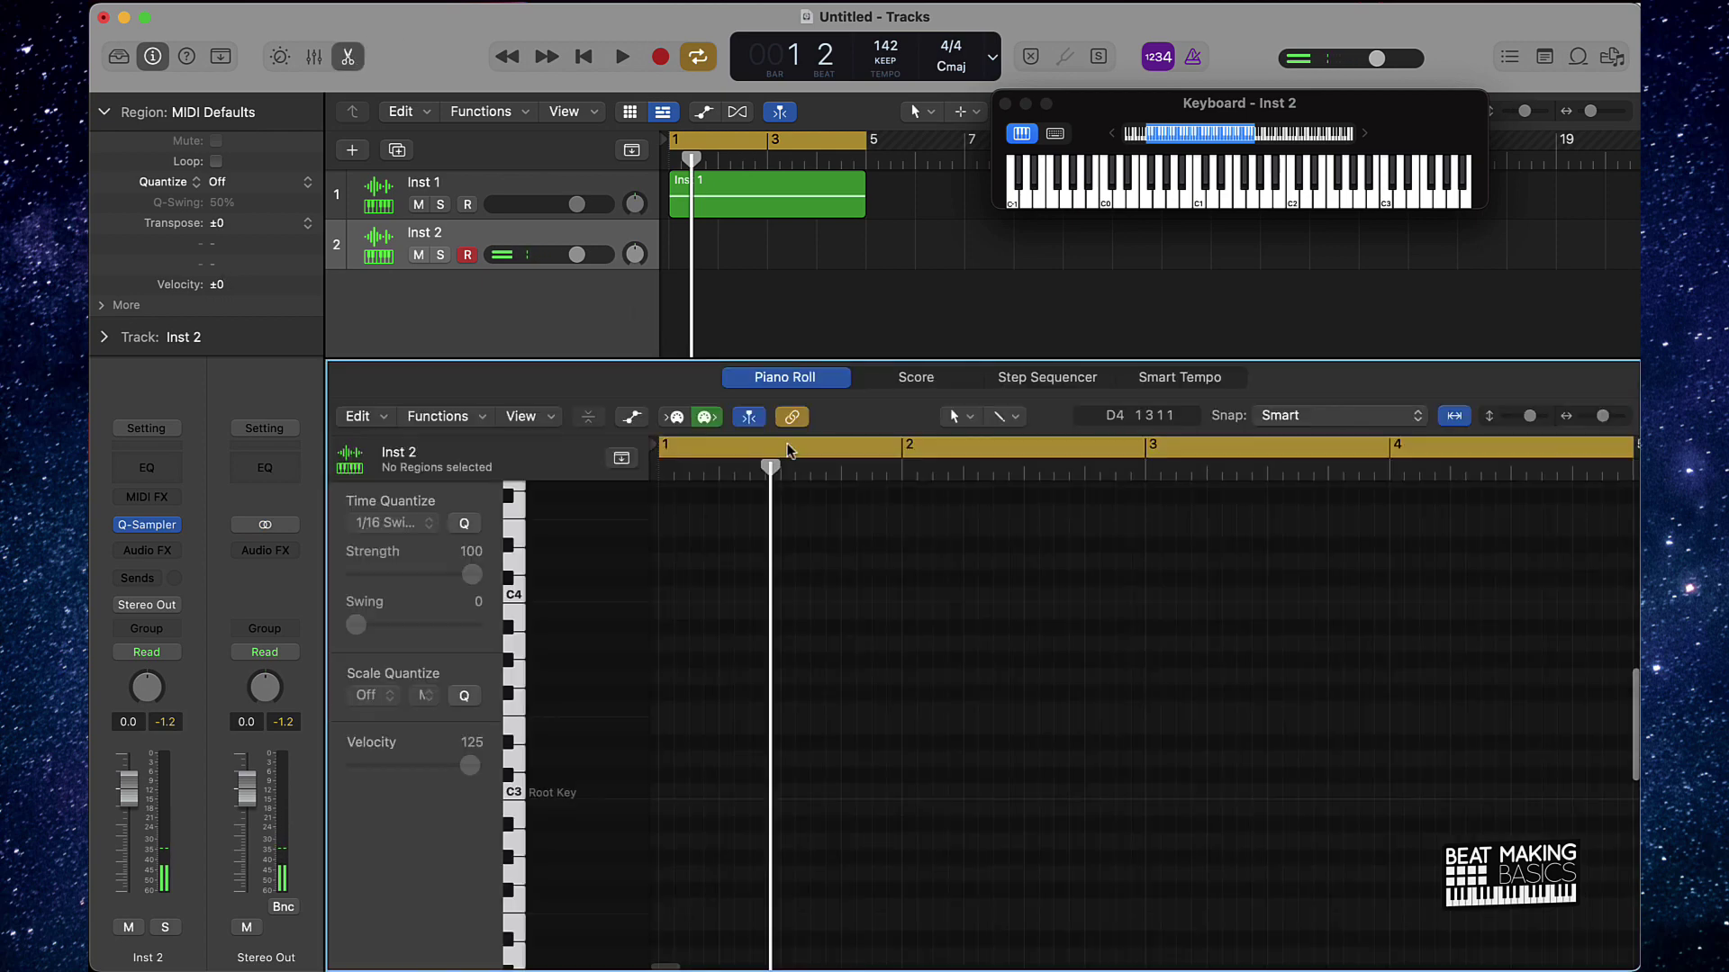
pyautogui.click(1053, 383)
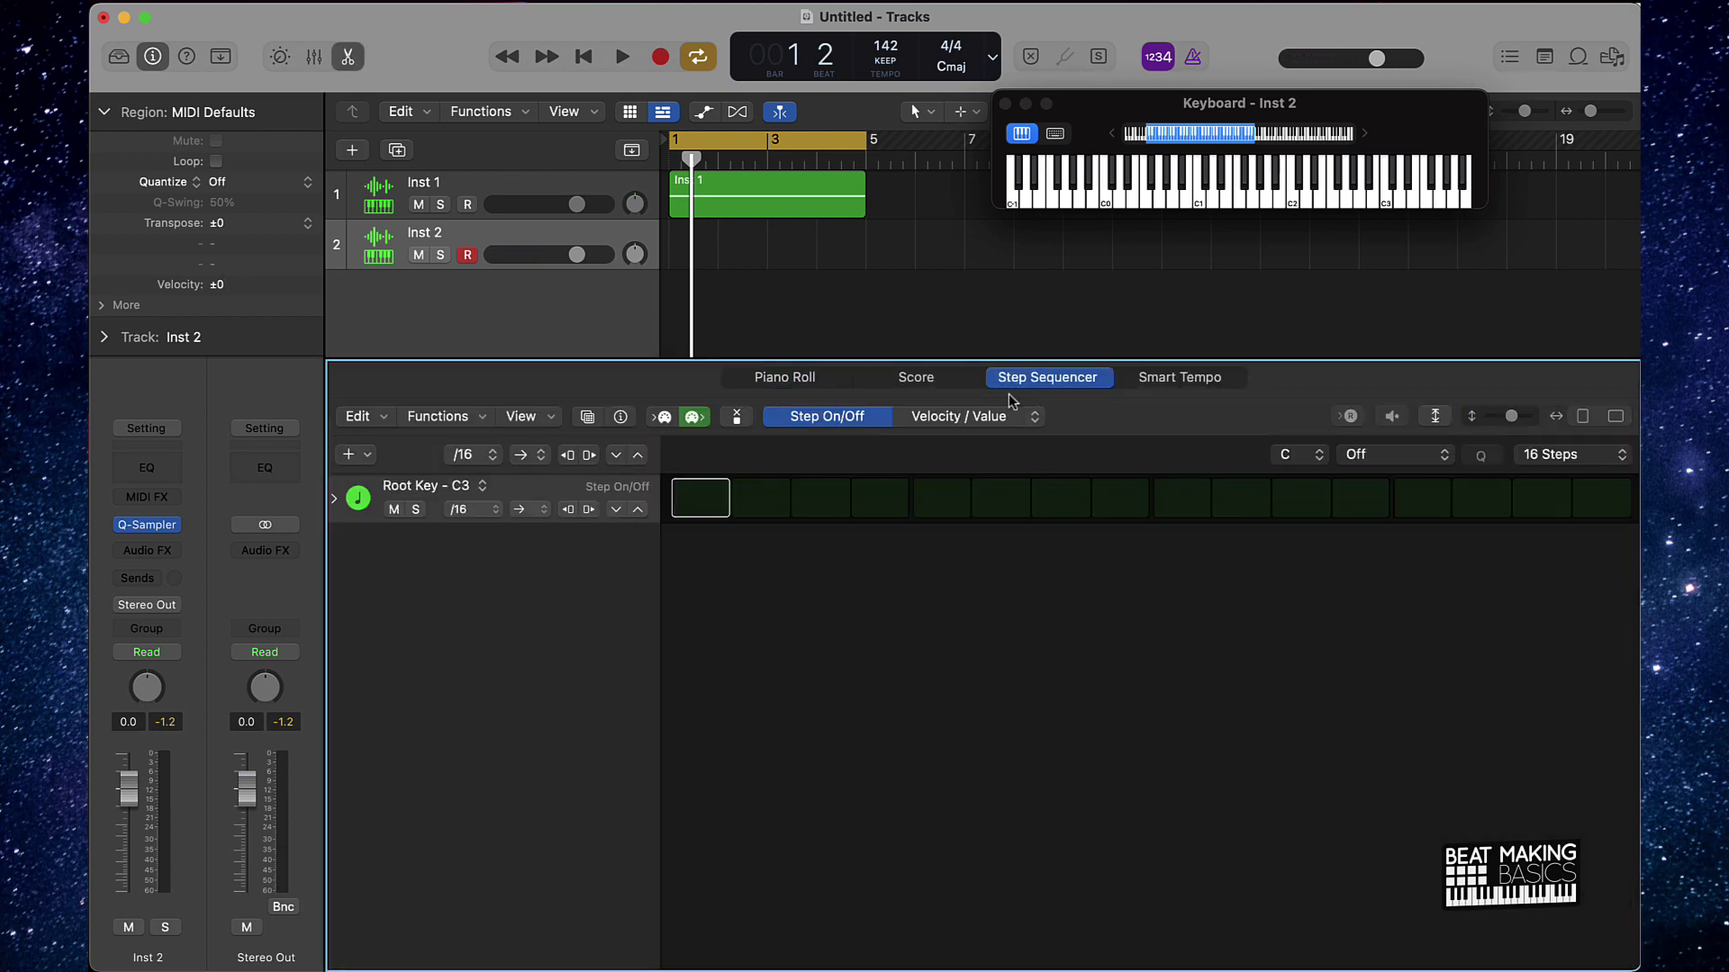
pyautogui.click(1205, 502)
pyautogui.click(826, 308)
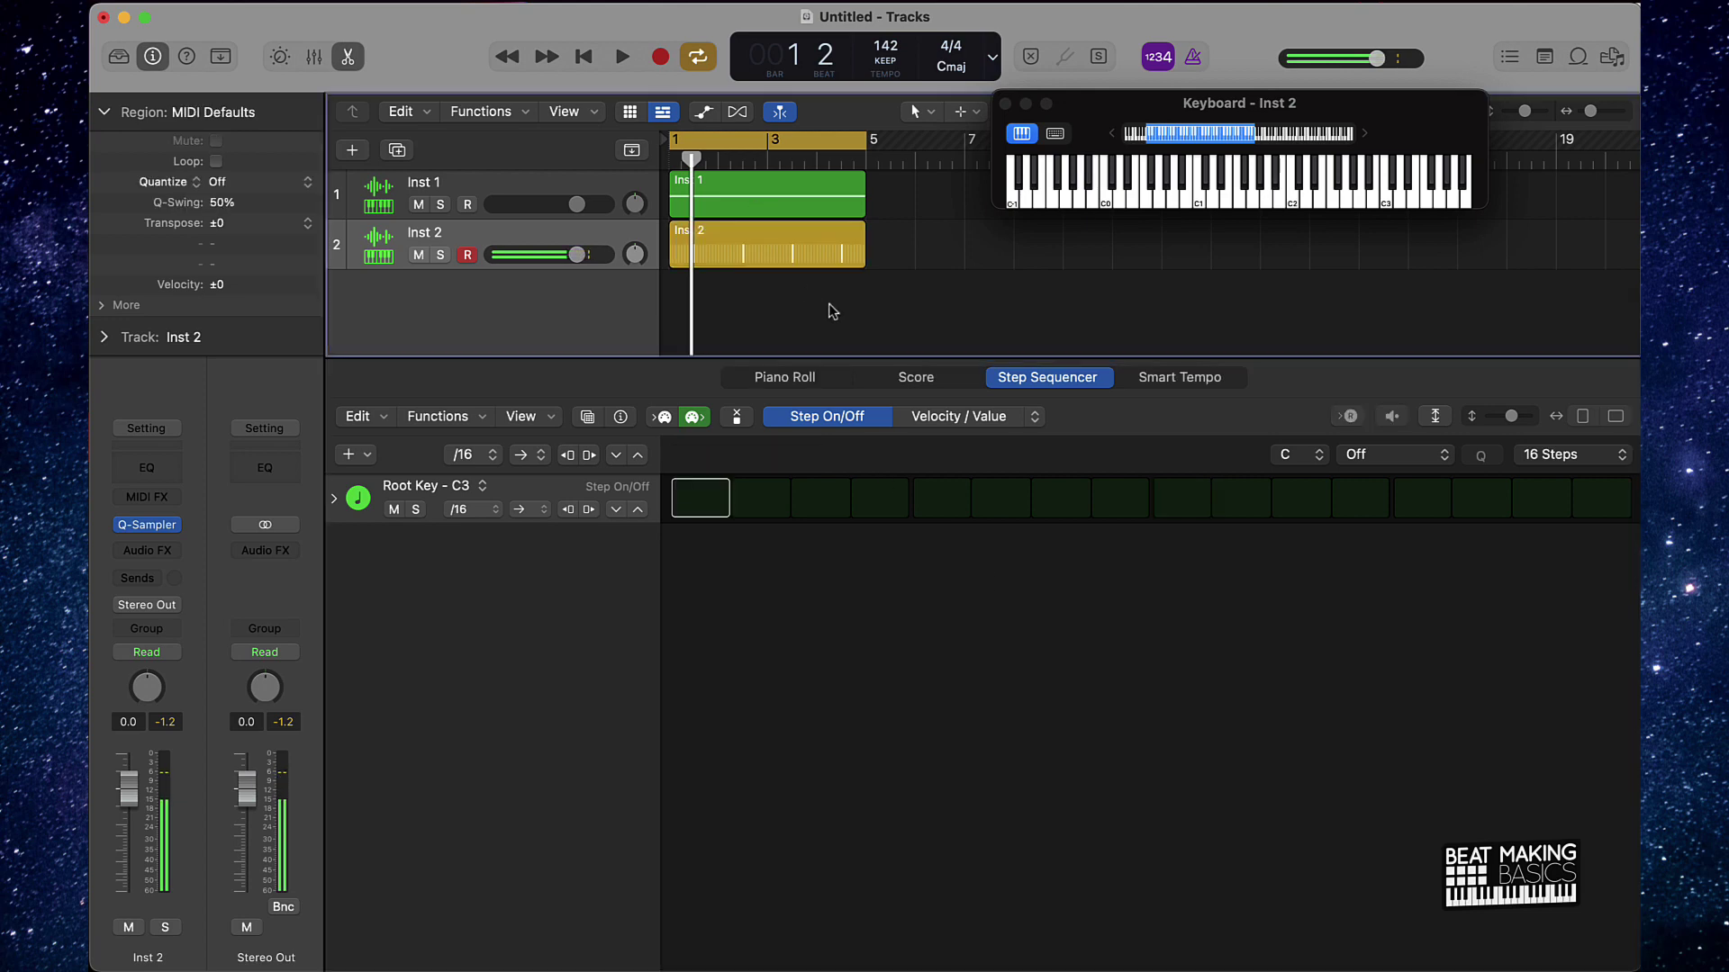
# Play back the melody and clap pattern while raising the Inst 2 track volume to 6.0 dB, and stop playback.
pyautogui.press('space')
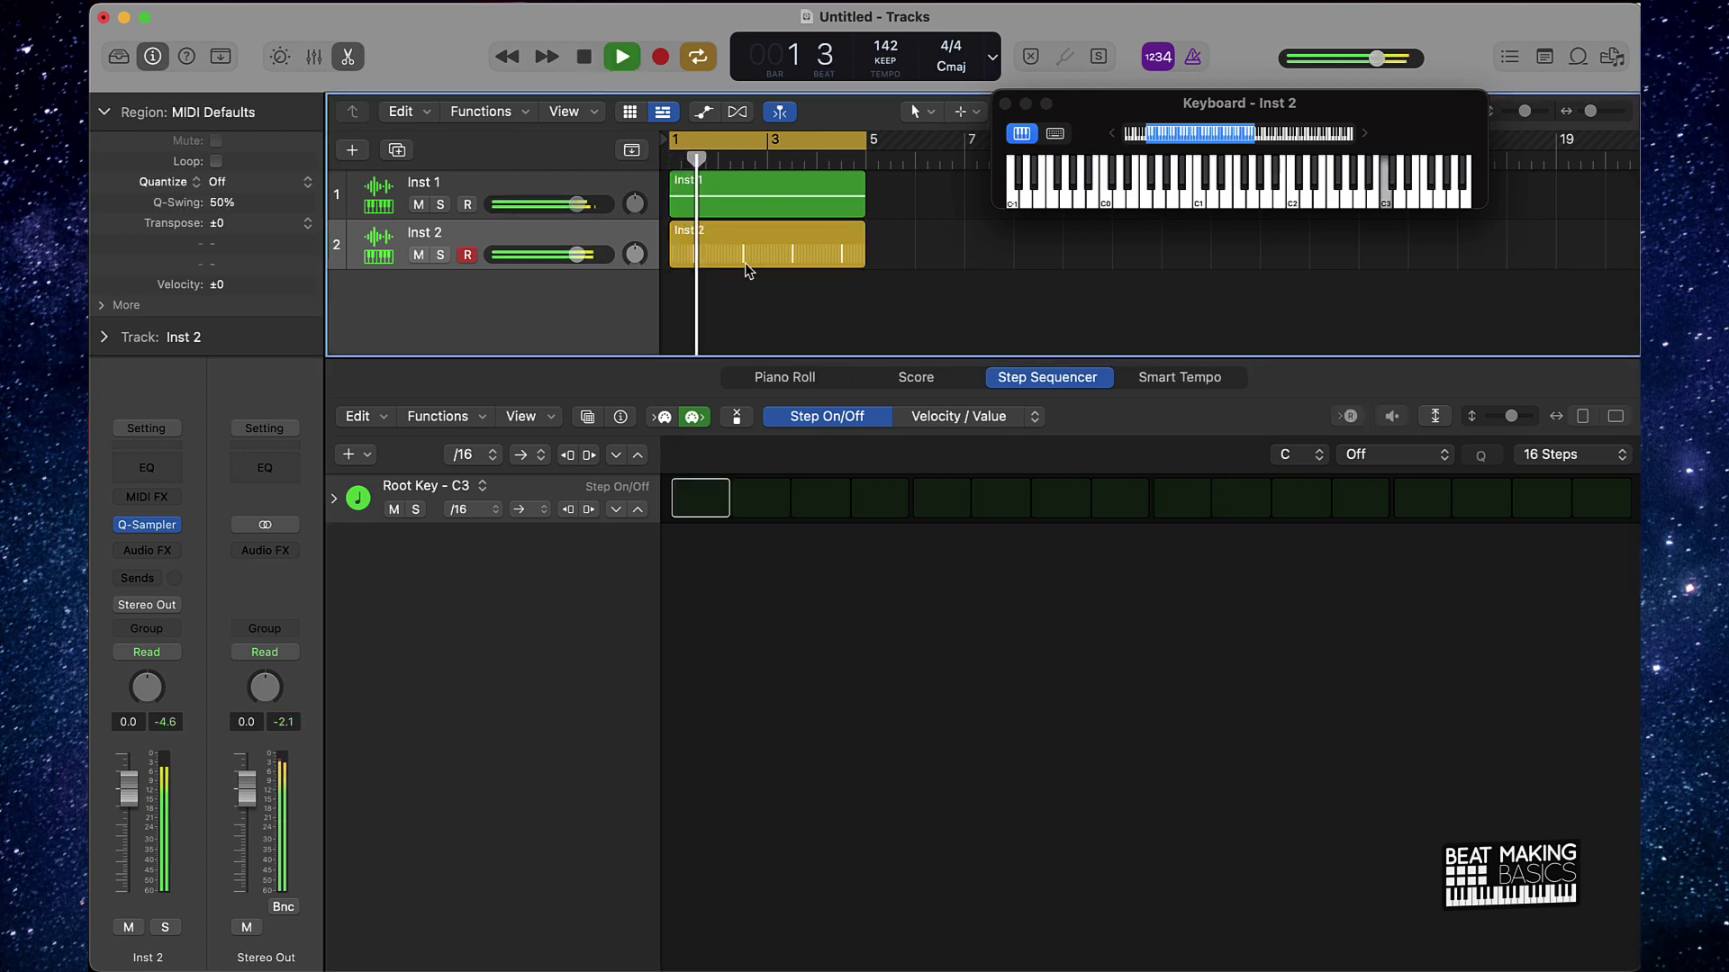
pyautogui.moveTo(576, 255); pyautogui.dragTo(609, 257)
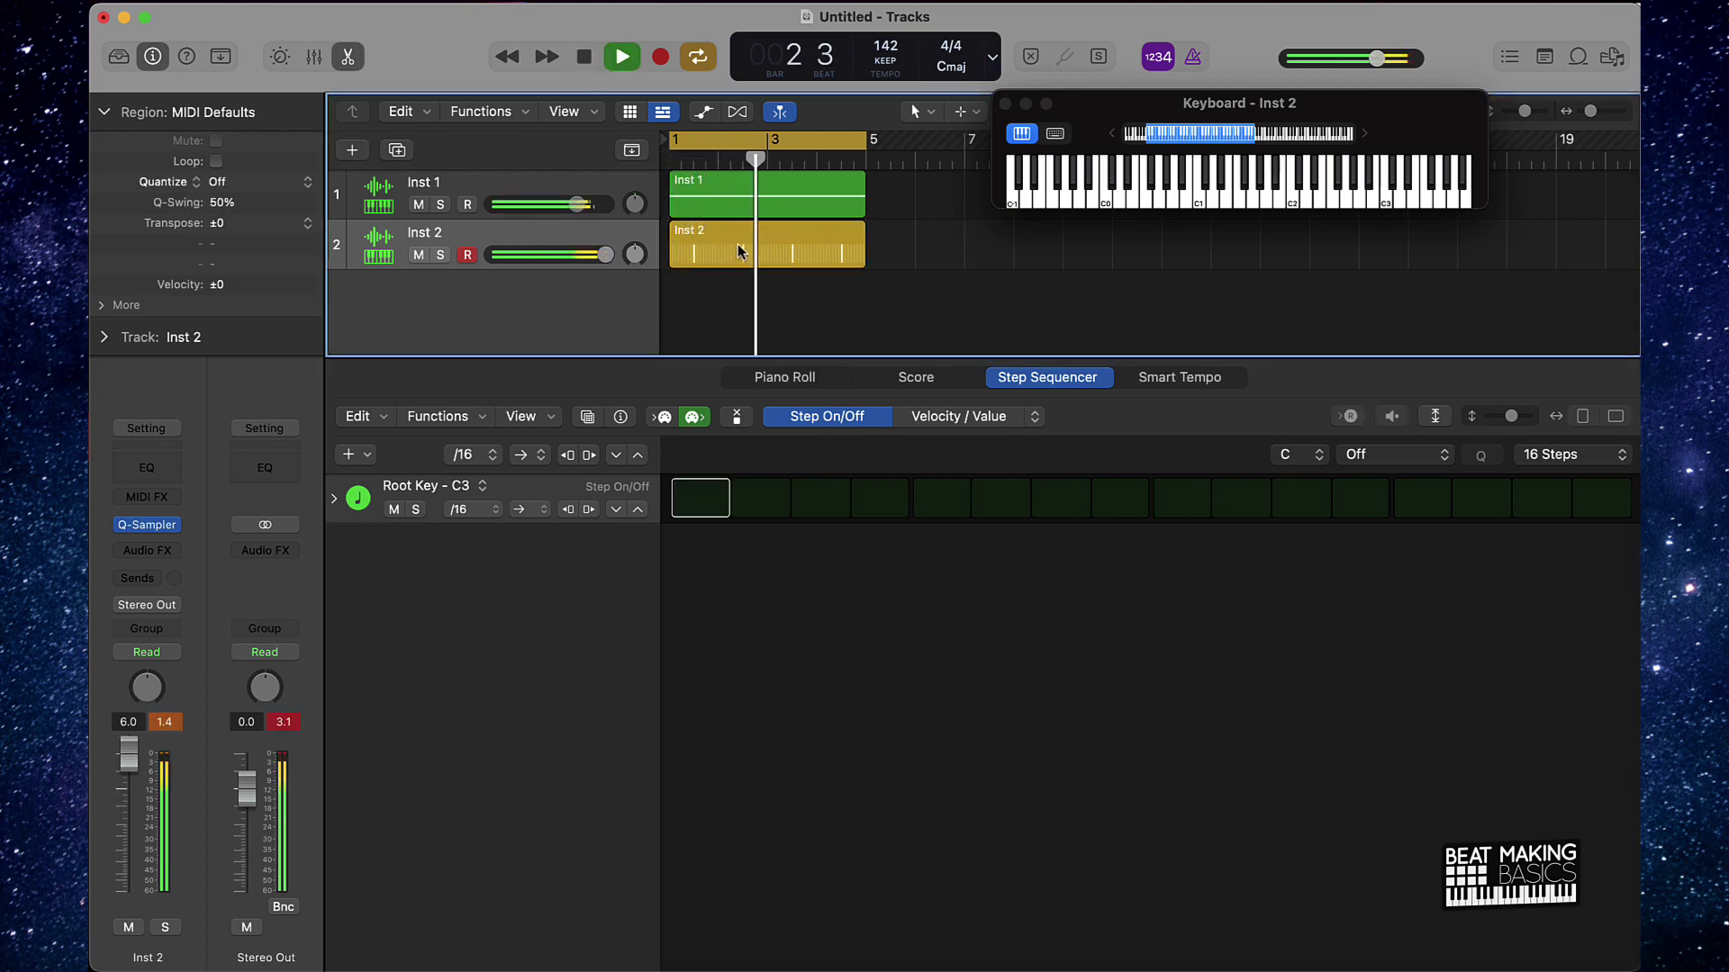
pyautogui.press('space')
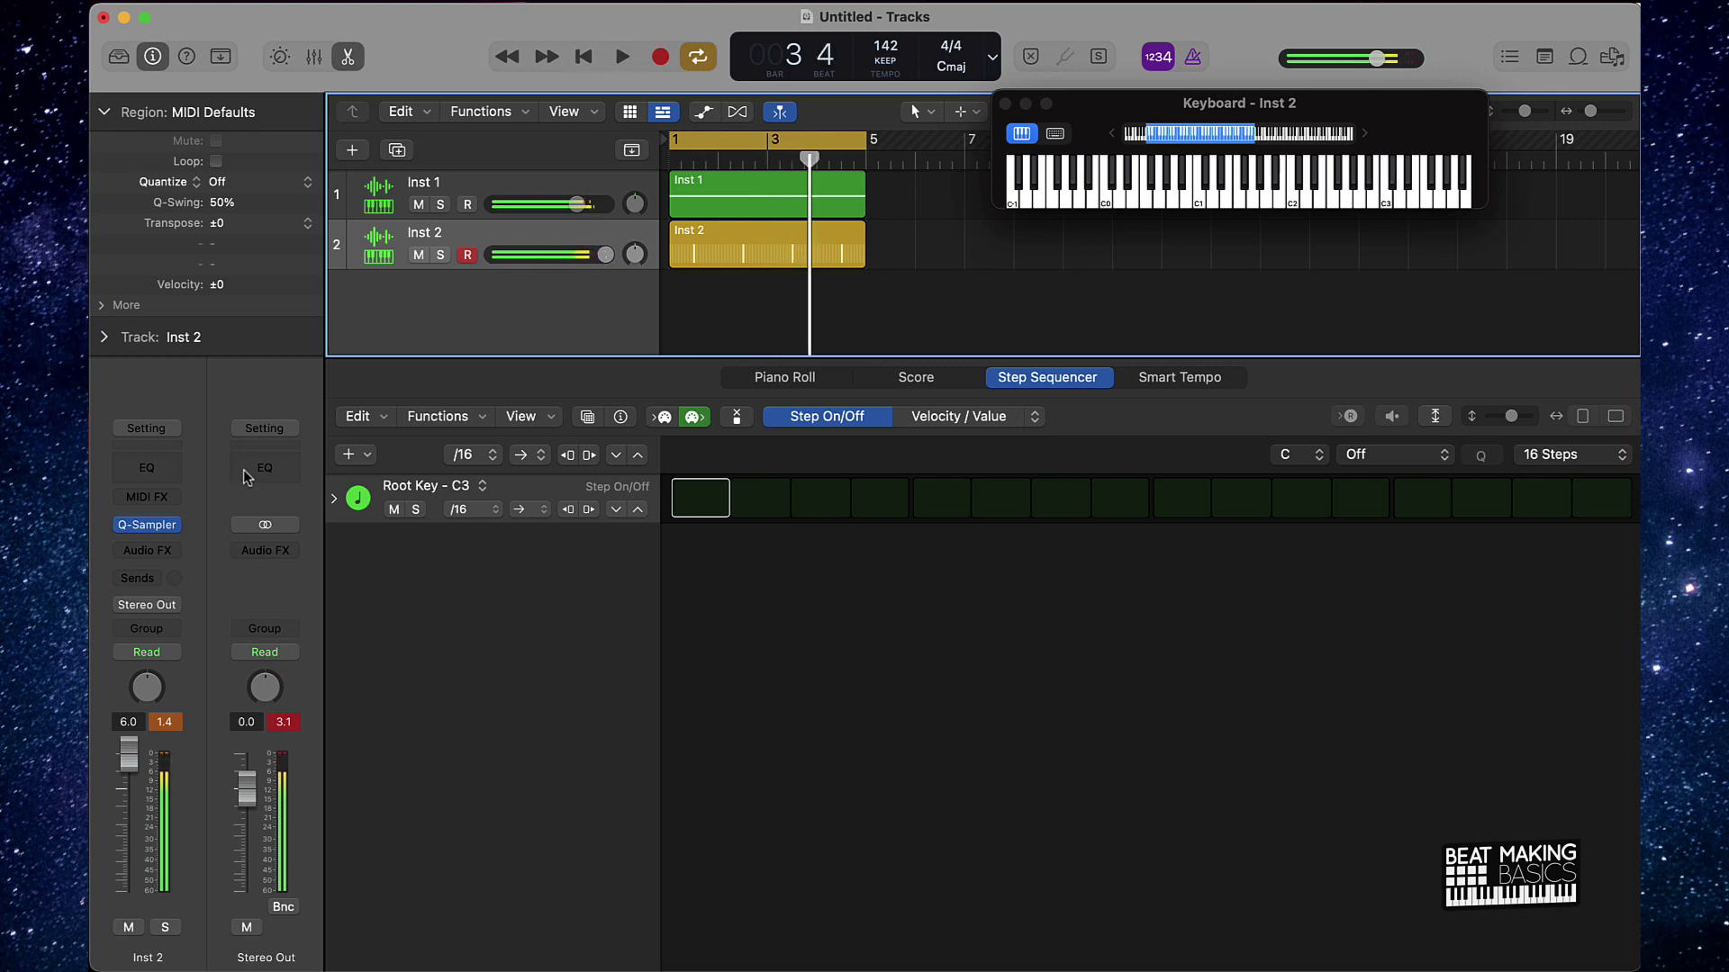
# Reopen the Quick Sampler on Inst 2 and browse its factory presets around Clap Trap.
pyautogui.click(150, 525)
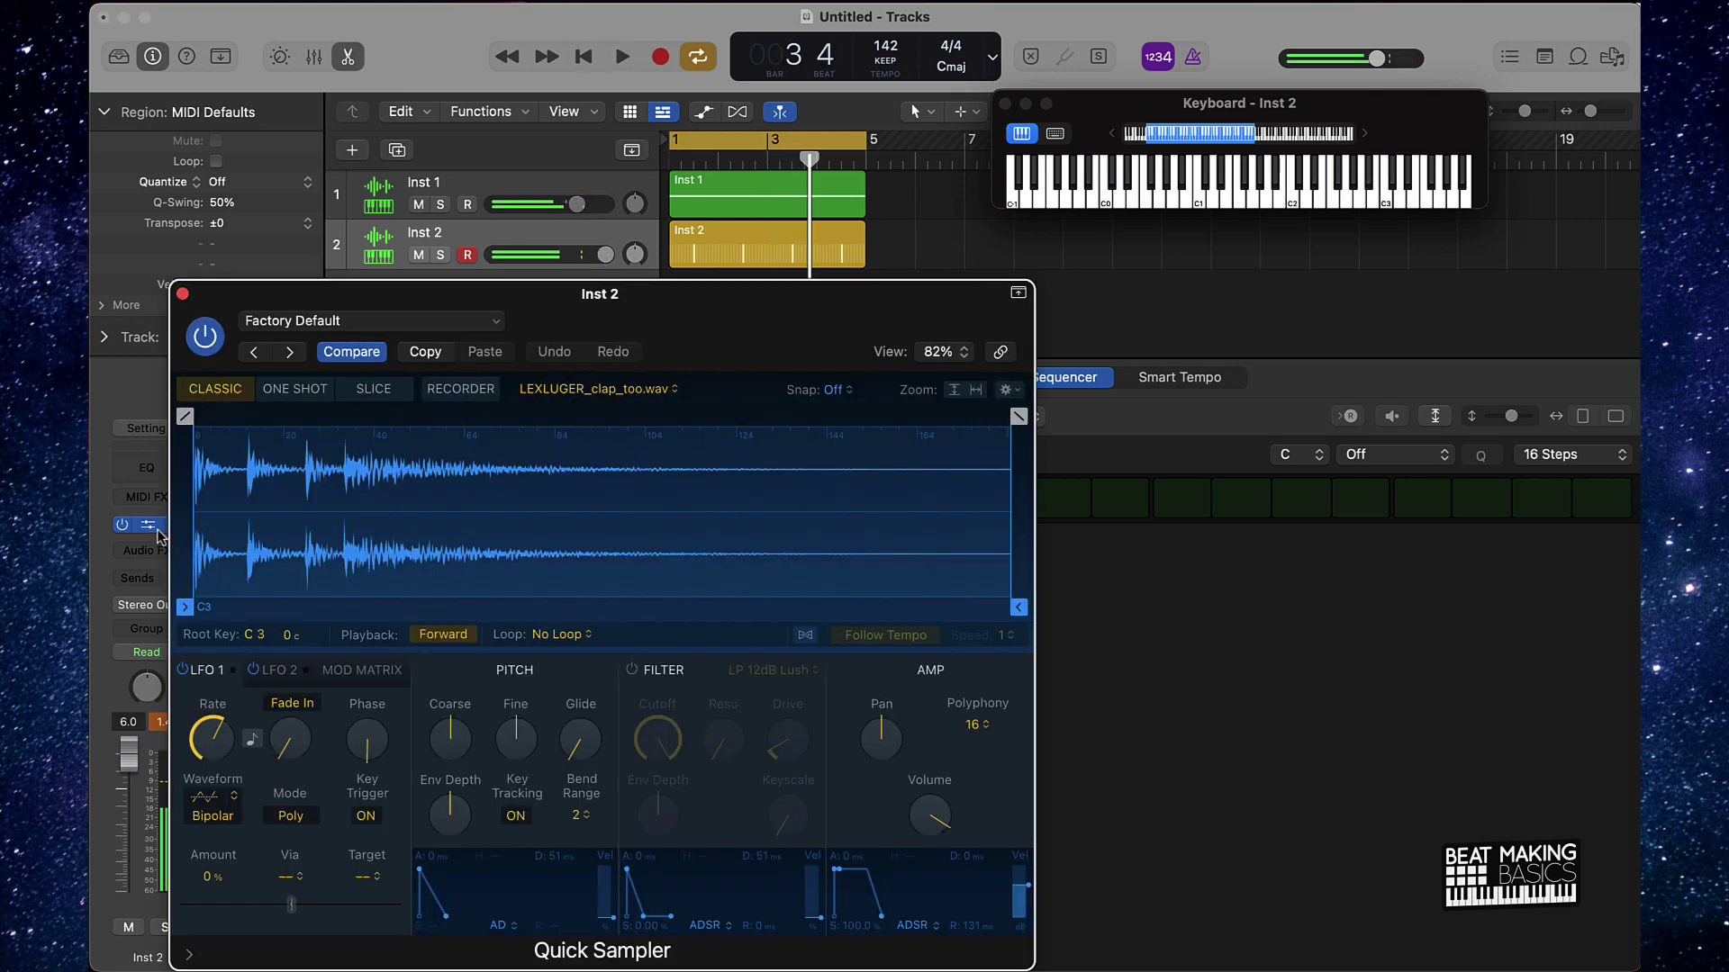
pyautogui.click(433, 323)
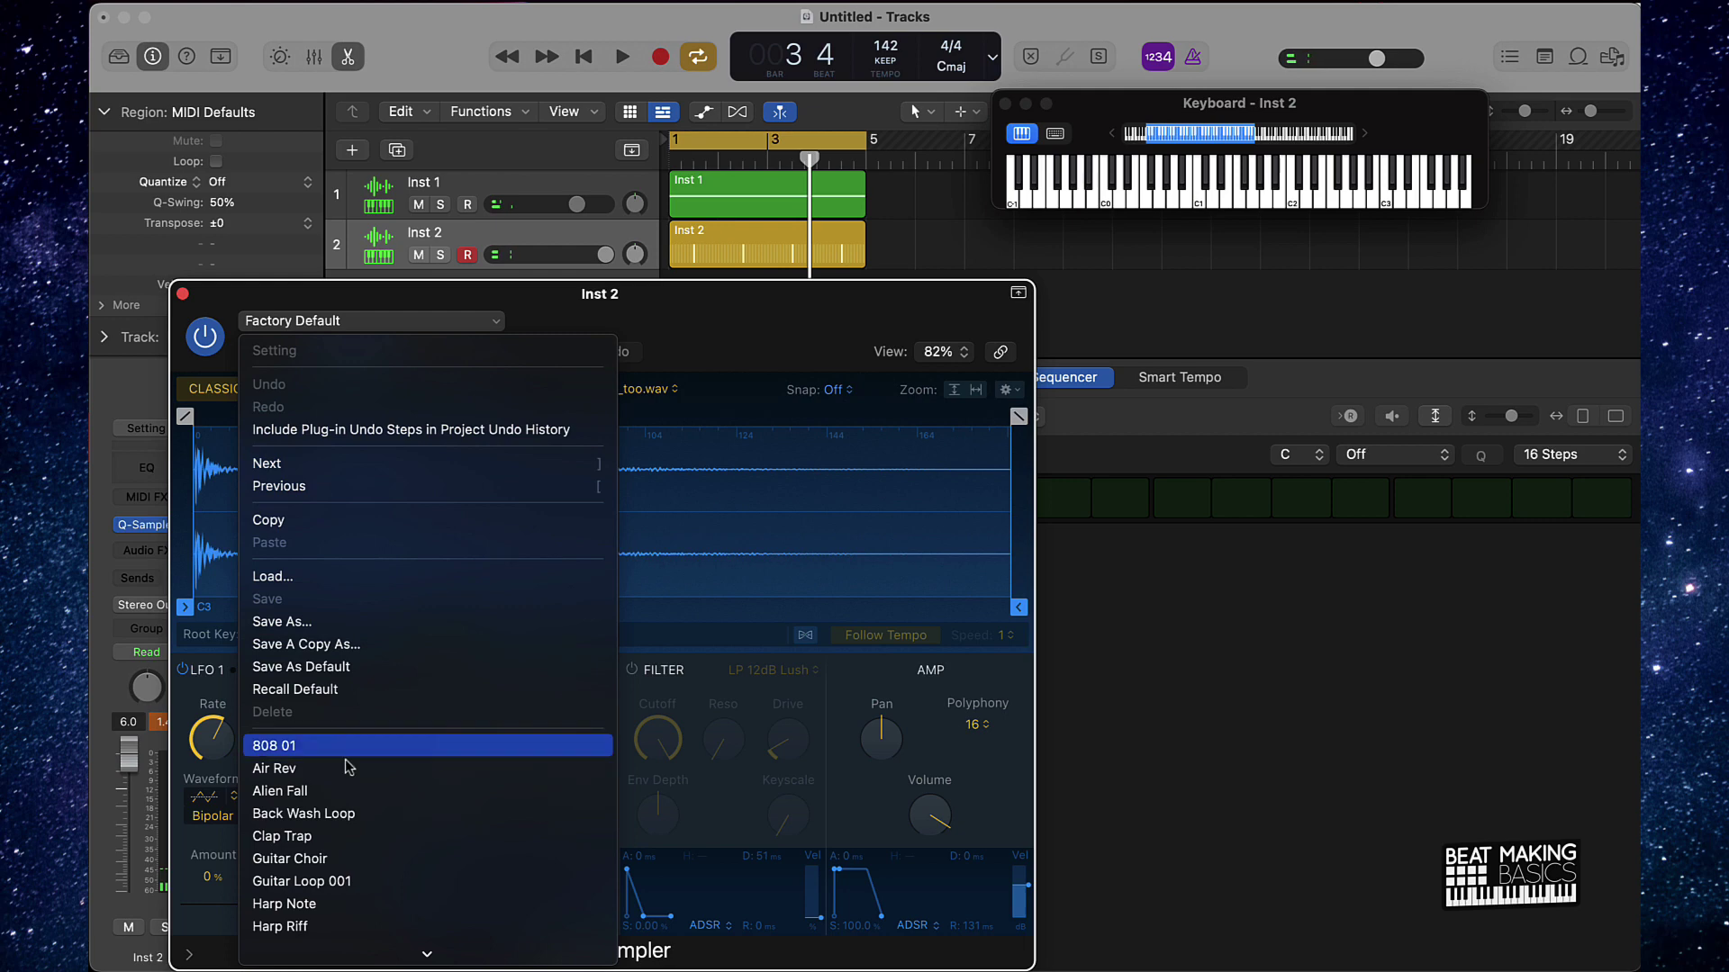
pyautogui.scroll(-5, 297, 757)
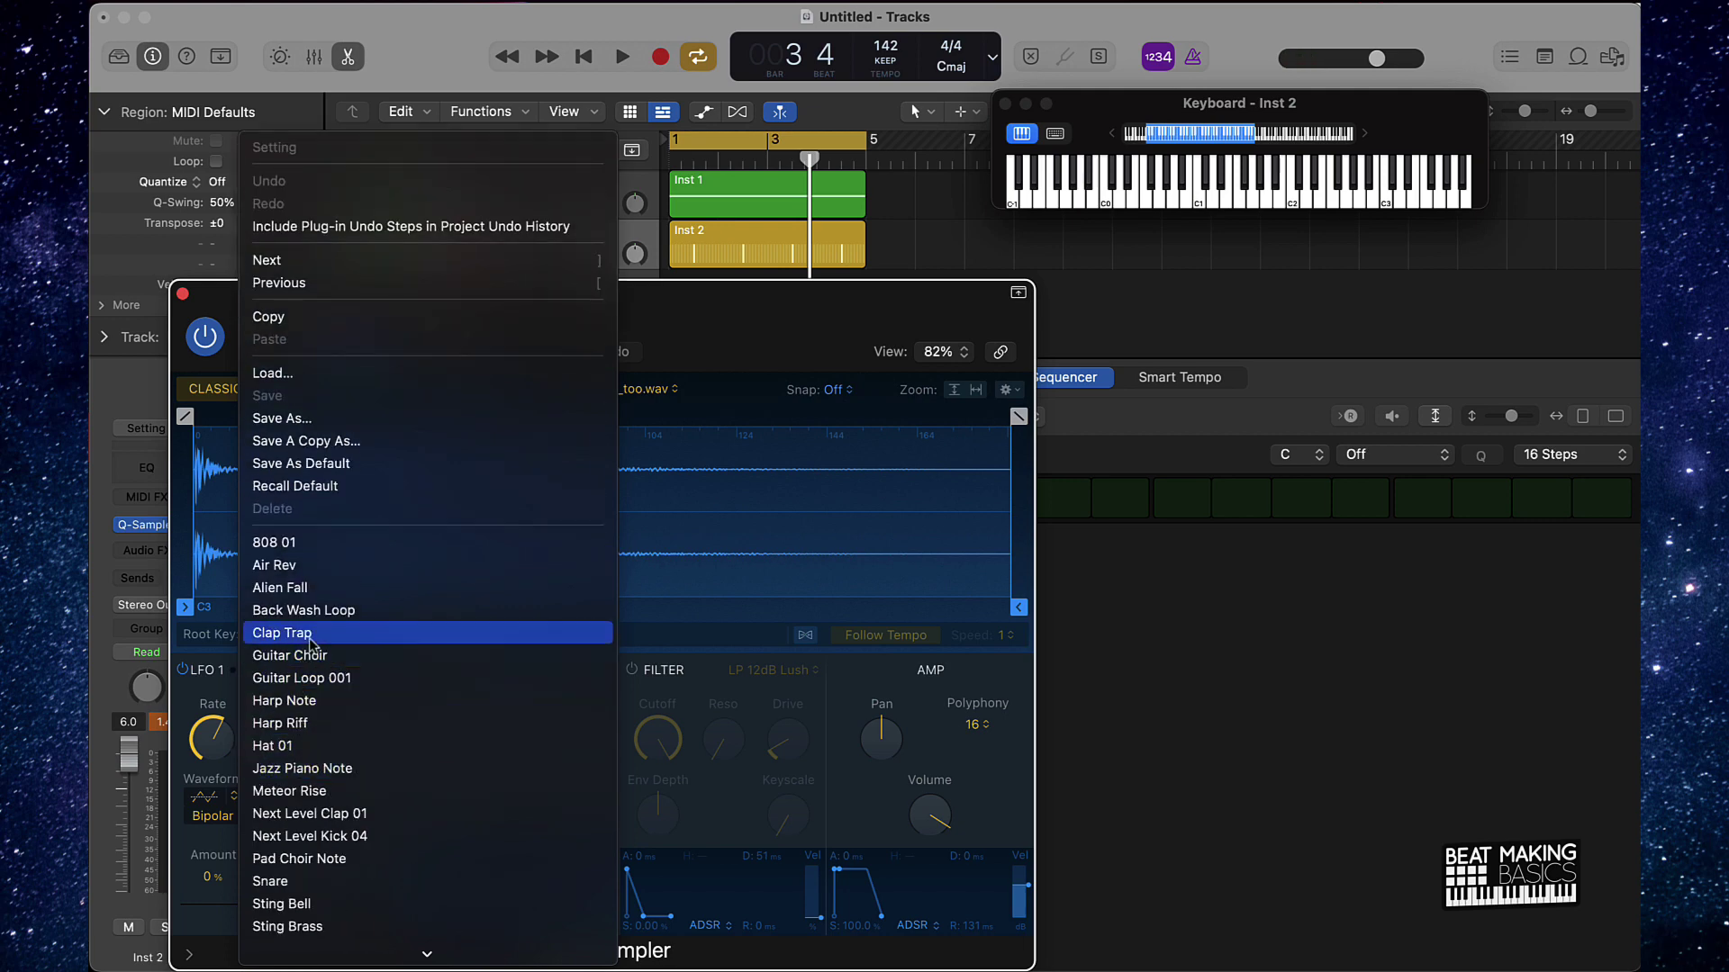
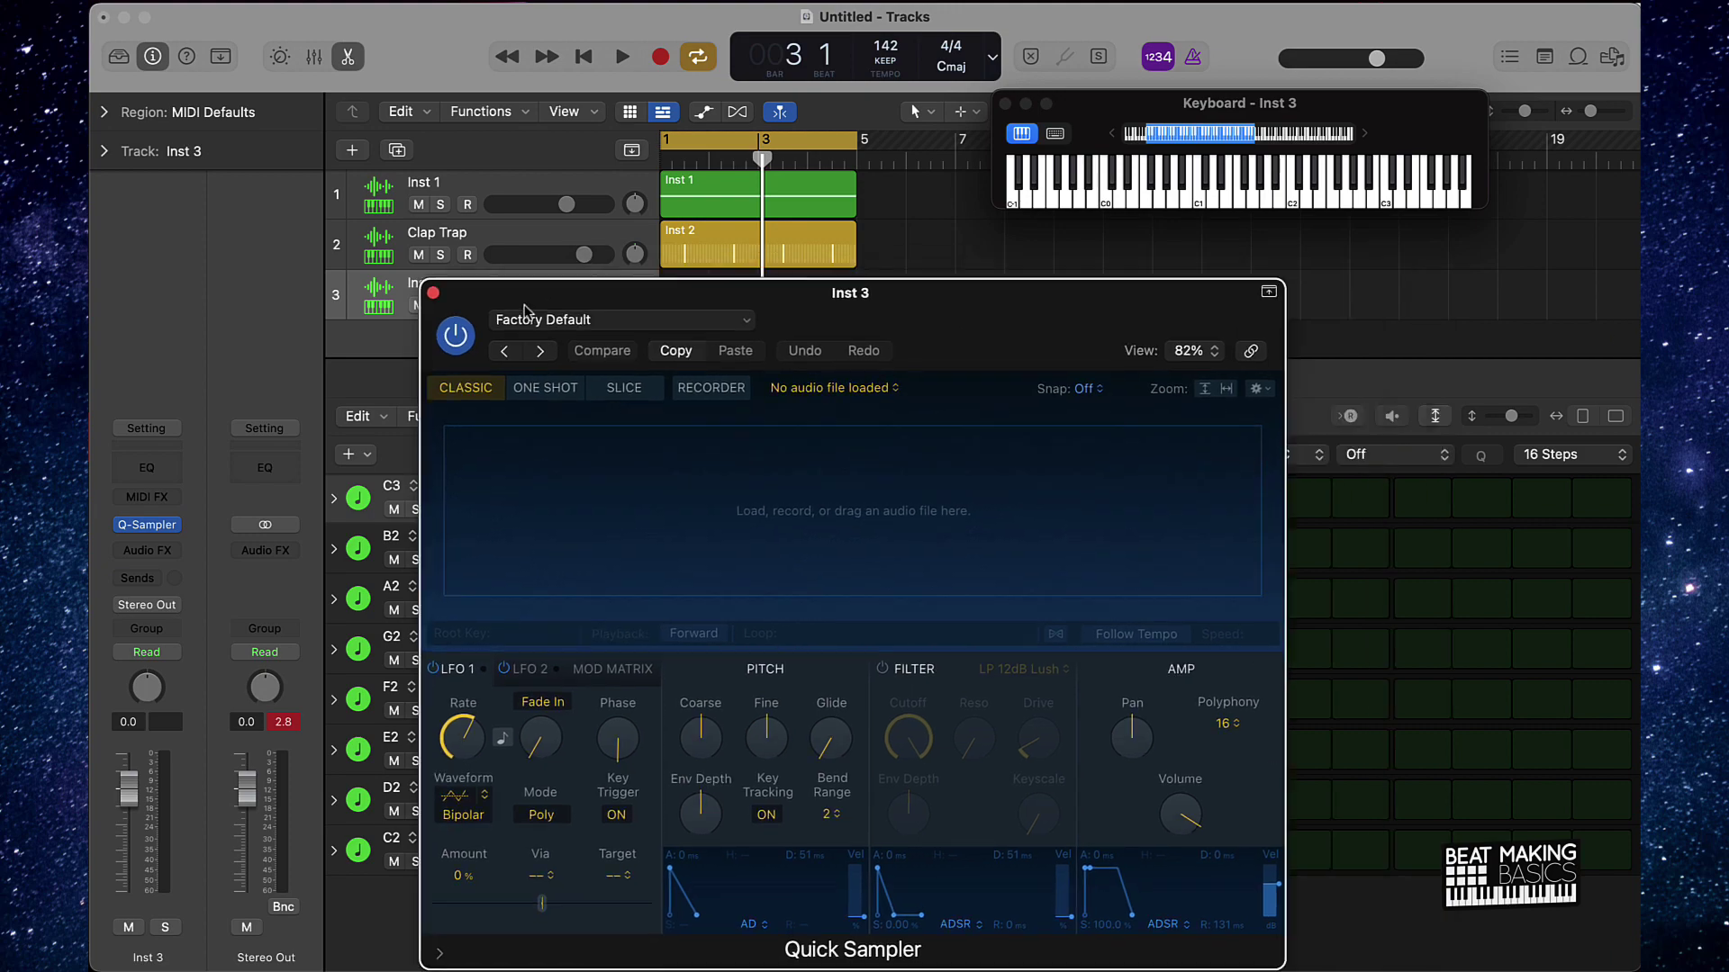
# Switch to Splice, replace the claps filter with a hat search in the Lex Luger Smoke Break Sample Pack and preview LEXLUGER_hihat_dont_eat.wav.
pyautogui.moveTo(983, 928)
pyautogui.click(1041, 930)
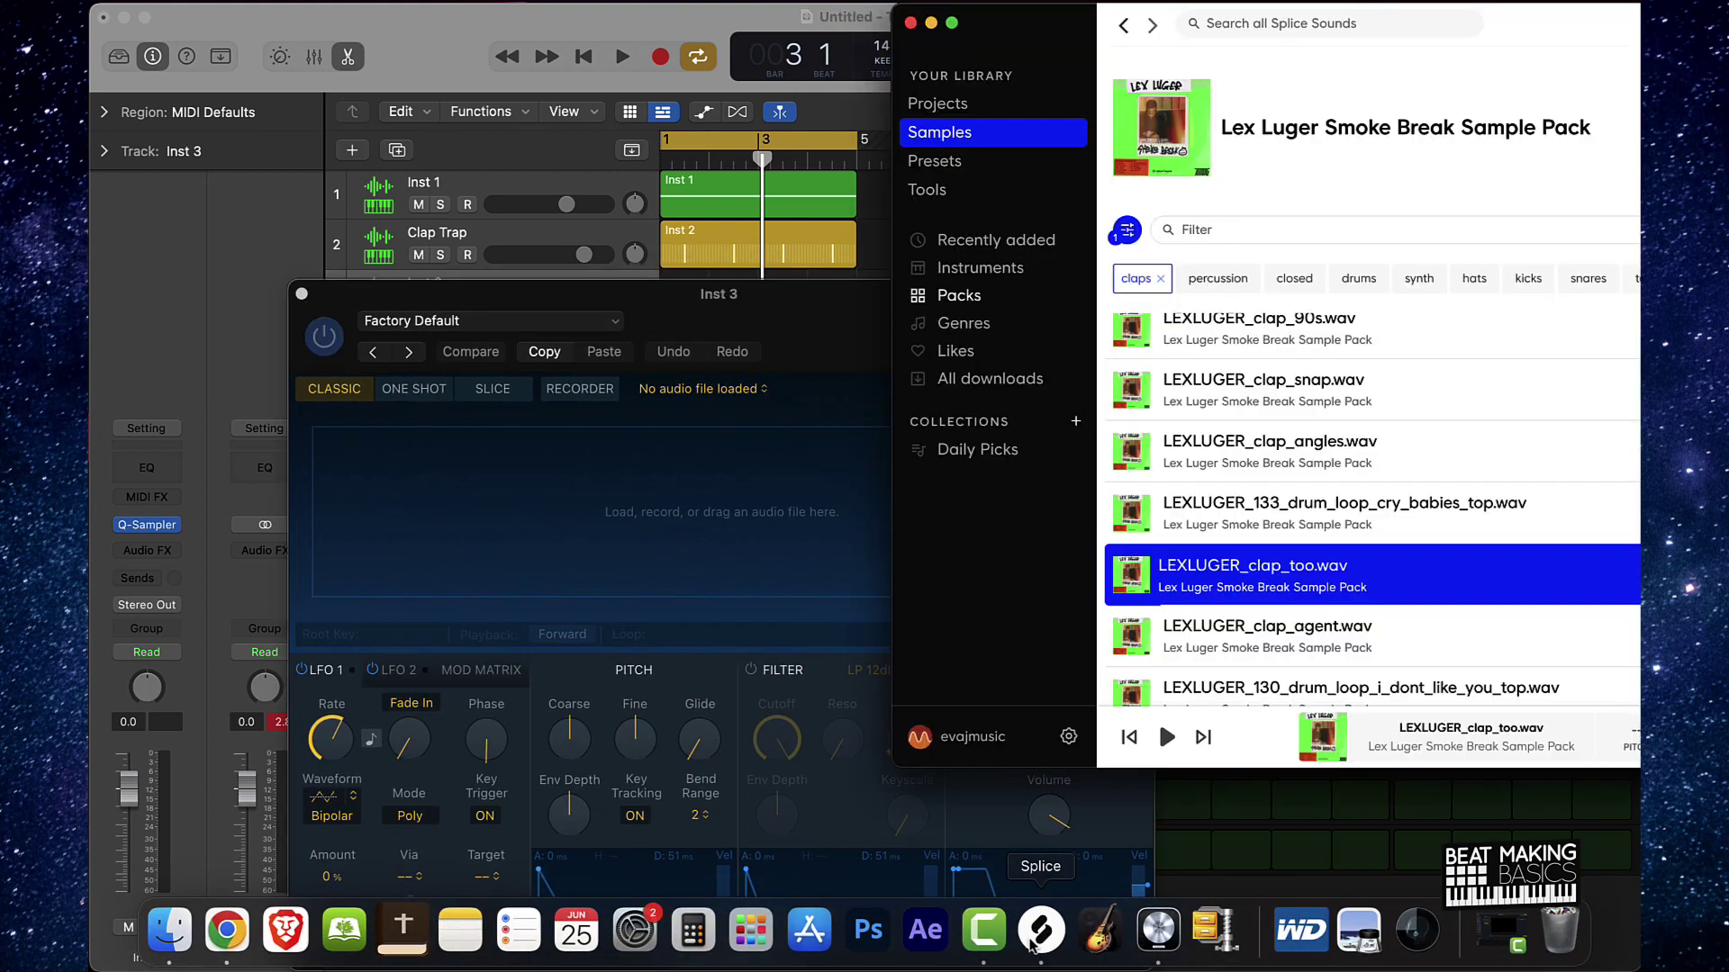
pyautogui.click(1163, 281)
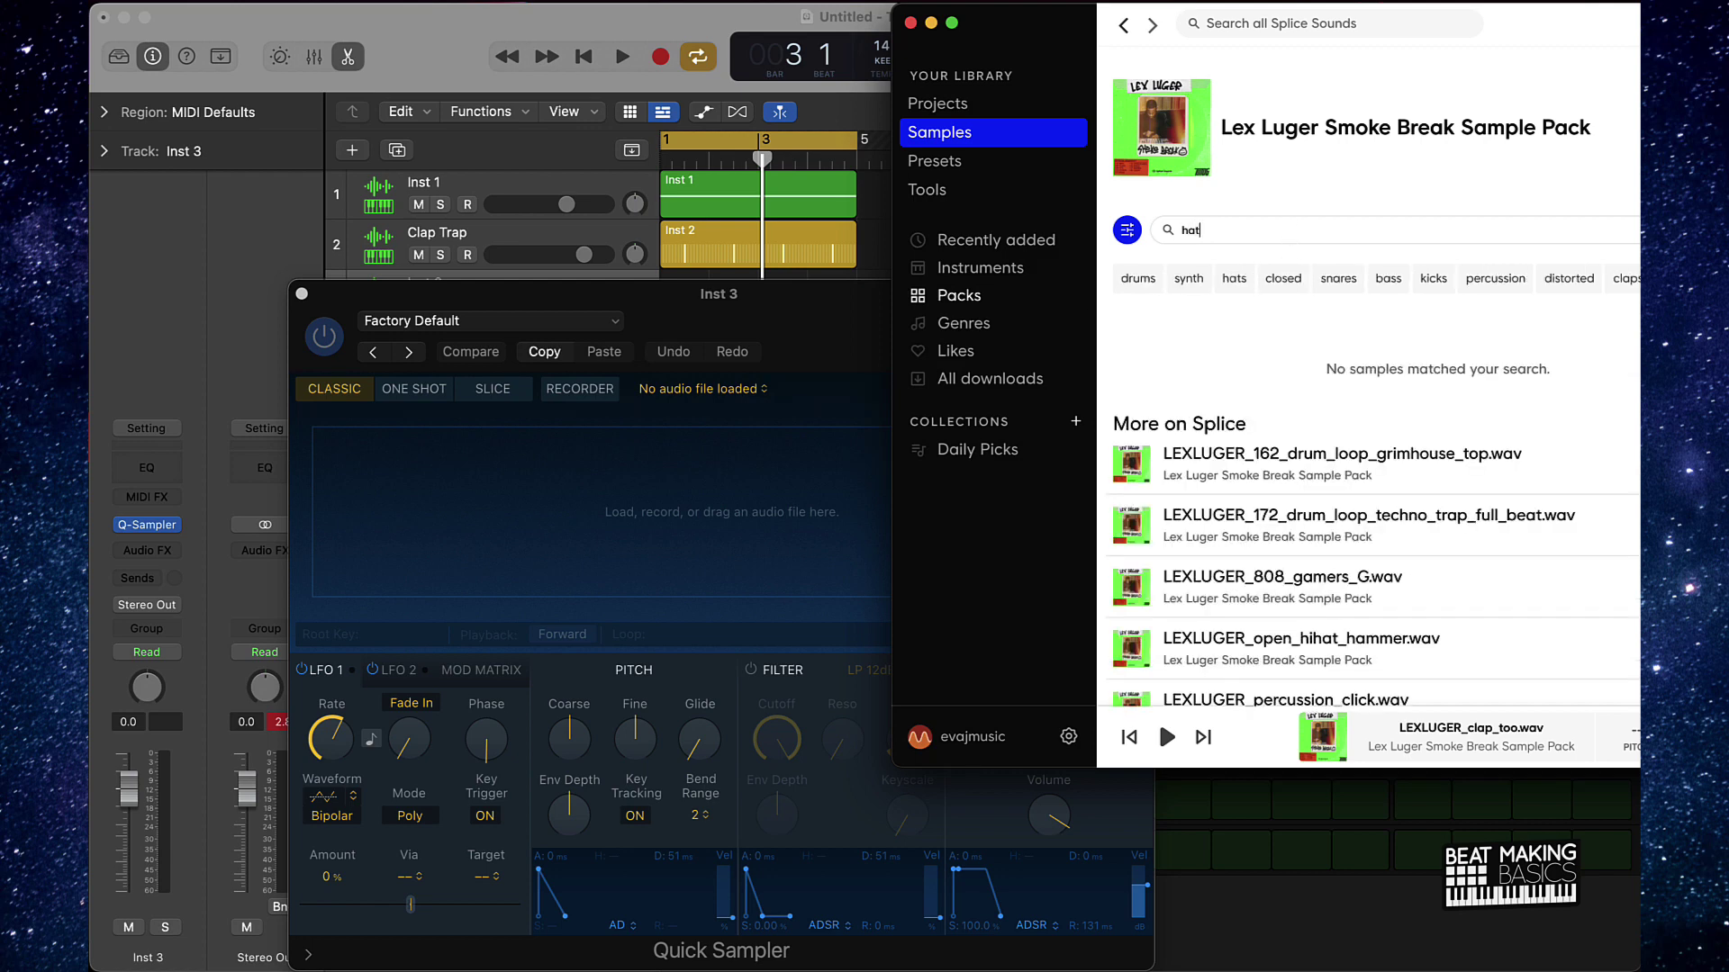
pyautogui.click(1132, 465)
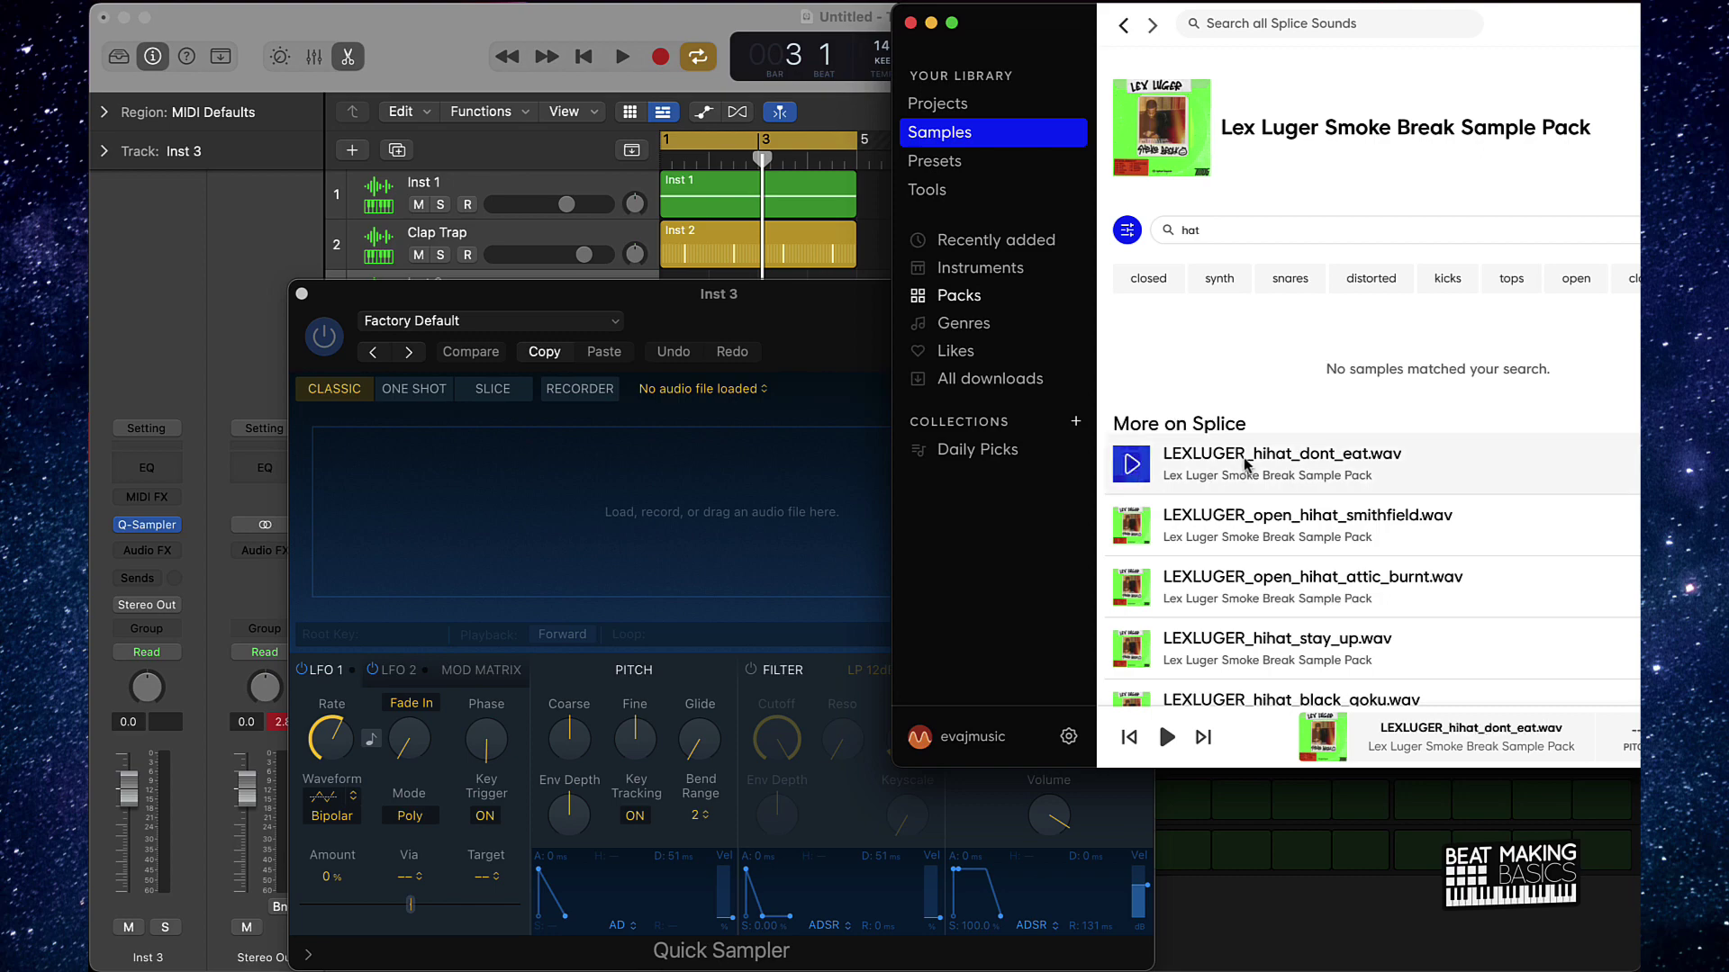
# Add LEXLUGER_hihat_dont_eat.wav to the Splice library, load it into the Inst 3 Quick Sampler and close the sampler window.
pyautogui.moveTo(1521, 15); pyautogui.dragTo(1343, 29)
pyautogui.click(1052, 465)
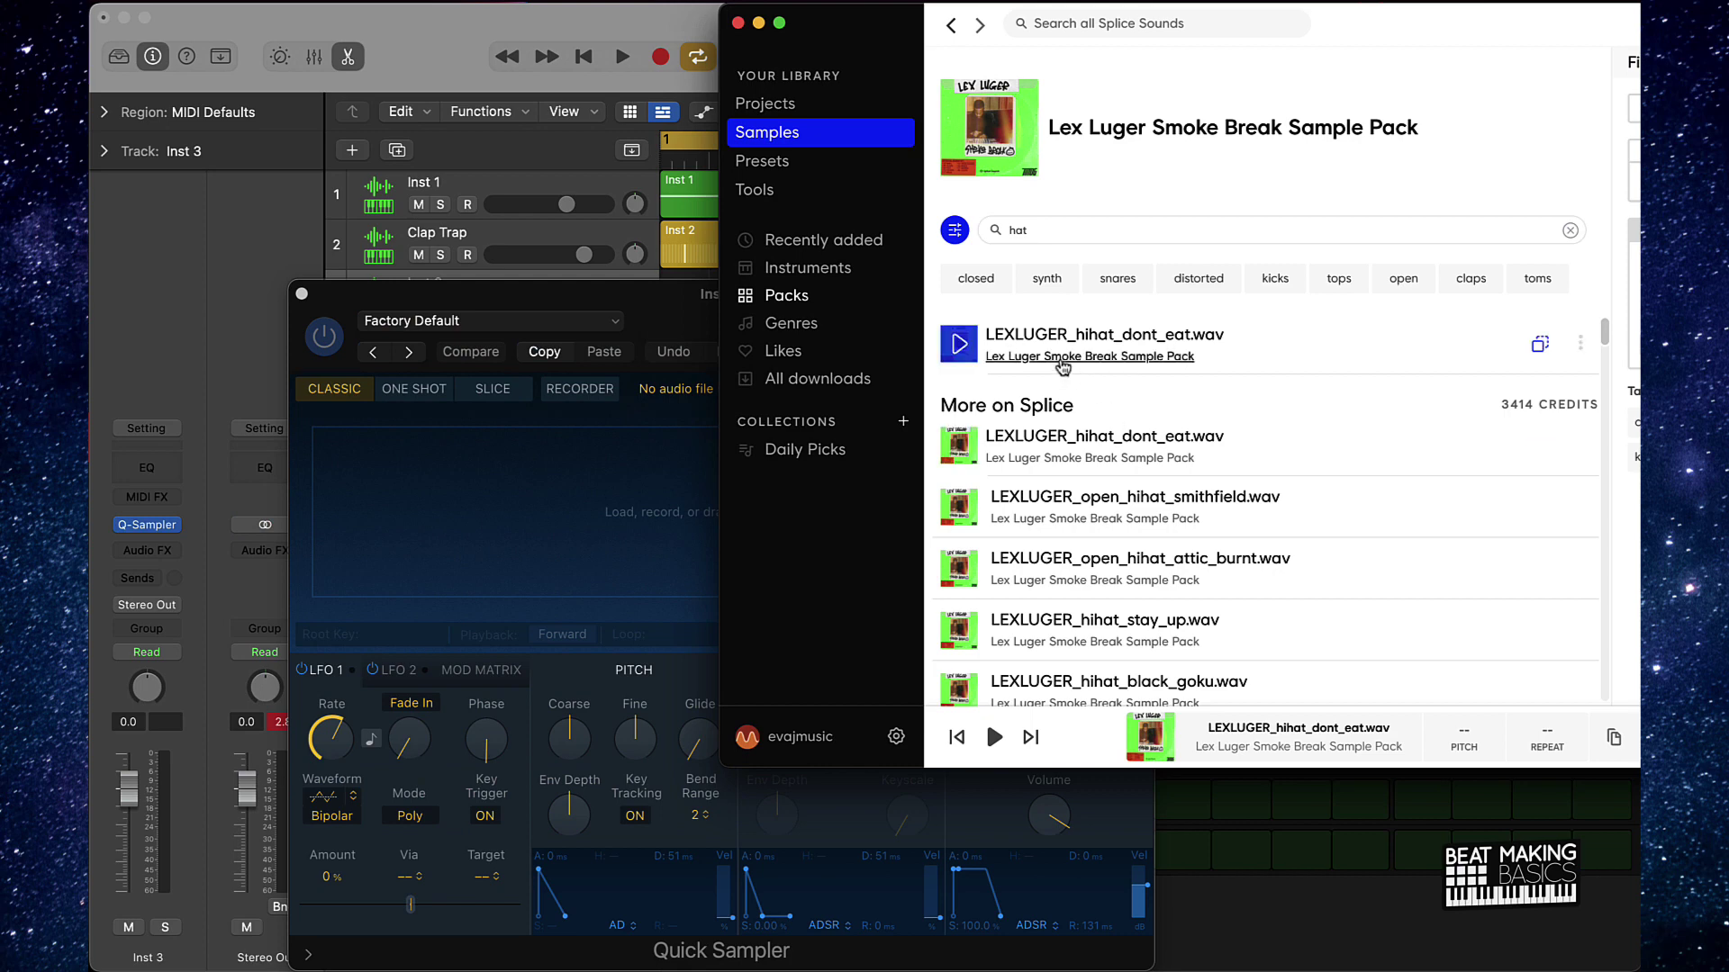
pyautogui.moveTo(1061, 358); pyautogui.dragTo(491, 518)
pyautogui.click(264, 299)
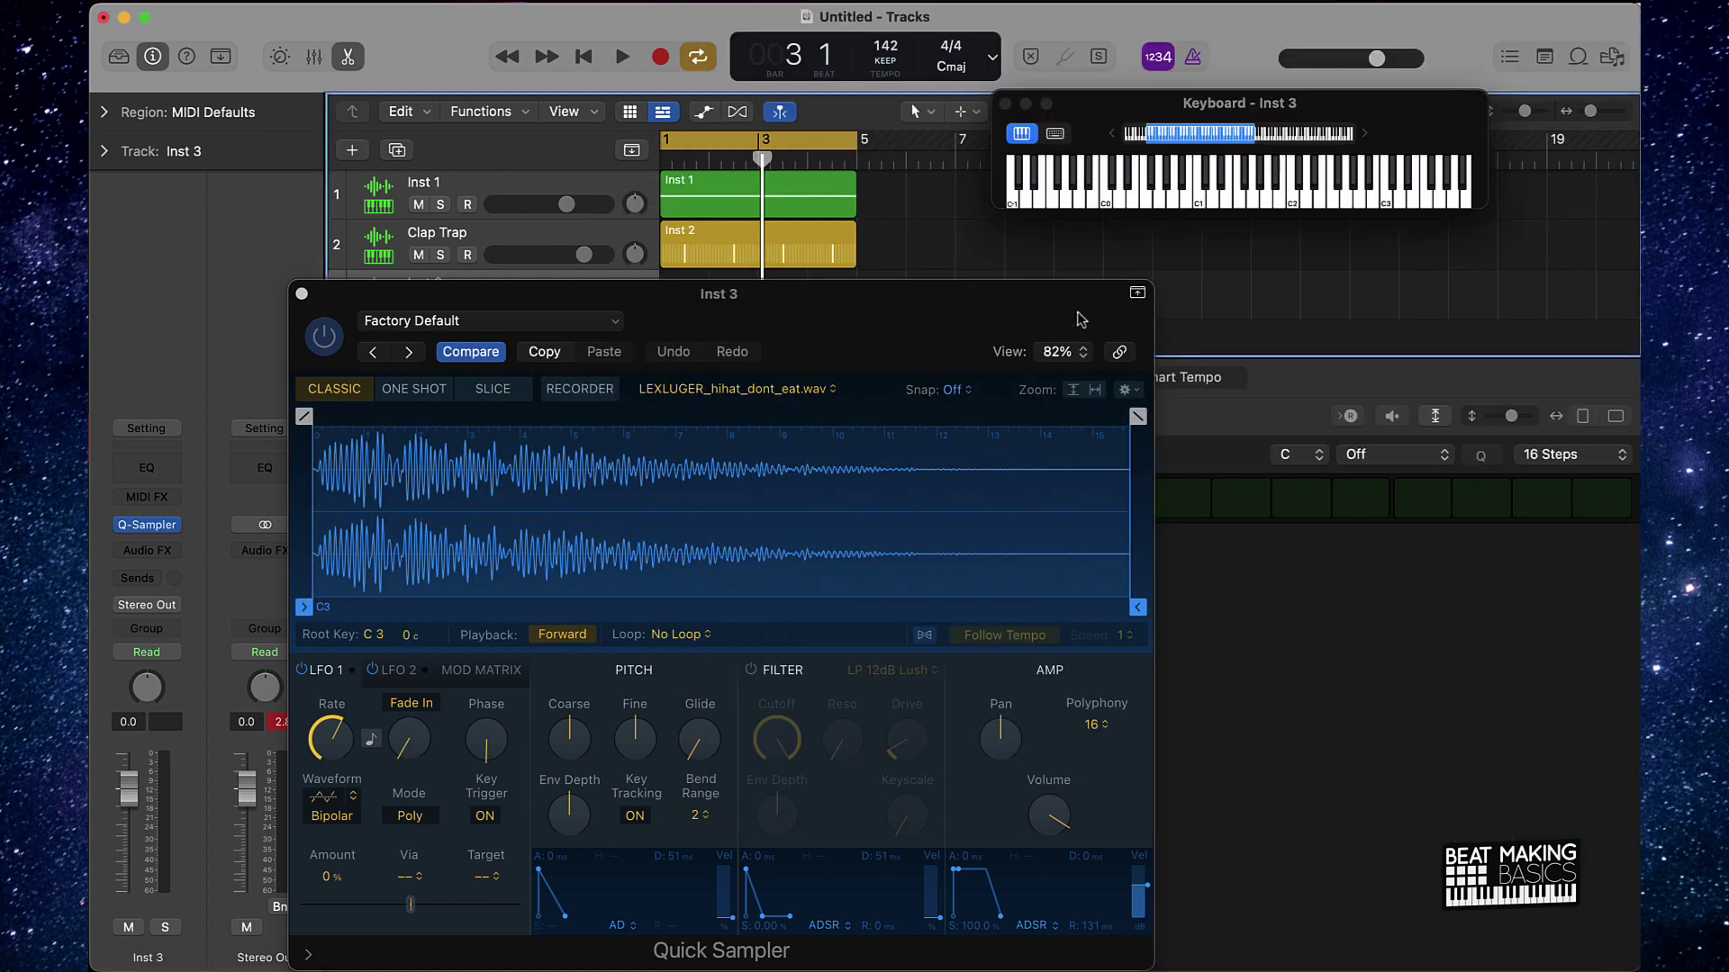
pyautogui.click(303, 295)
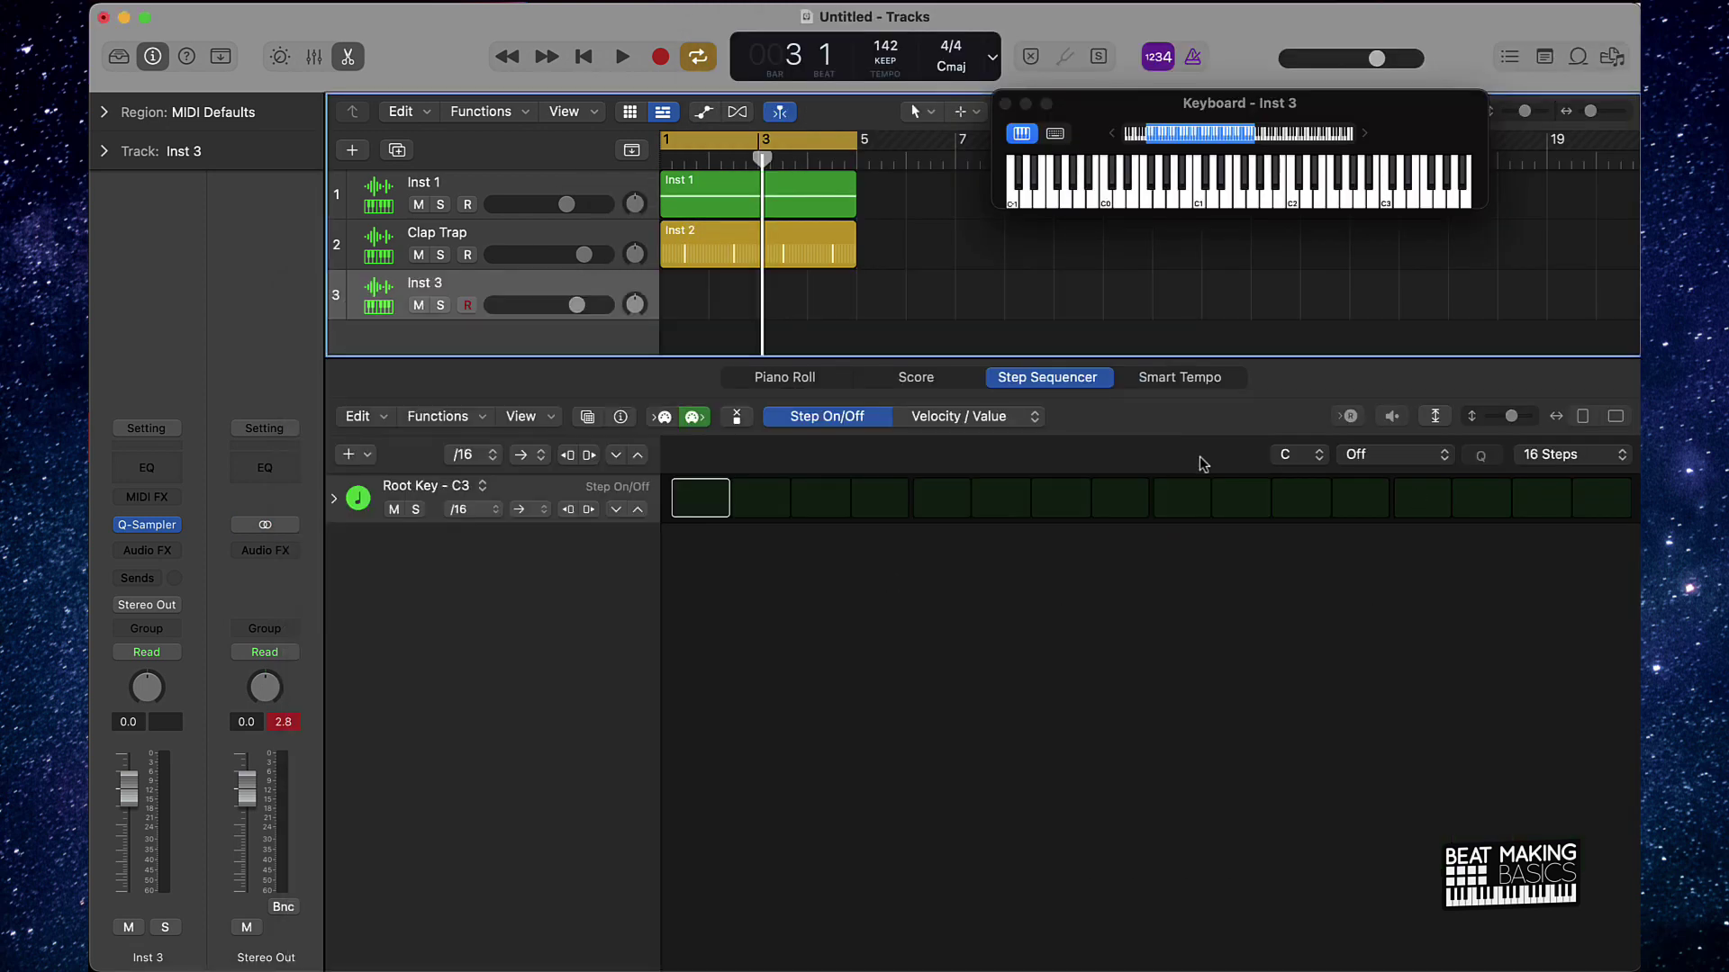
# Create a 16-step hi-hat pattern for Inst 3 with every odd-numbered Root Key - C3 step on, and move its region to bar 1.
pyautogui.click(828, 376)
pyautogui.click(1040, 382)
pyautogui.click(712, 509)
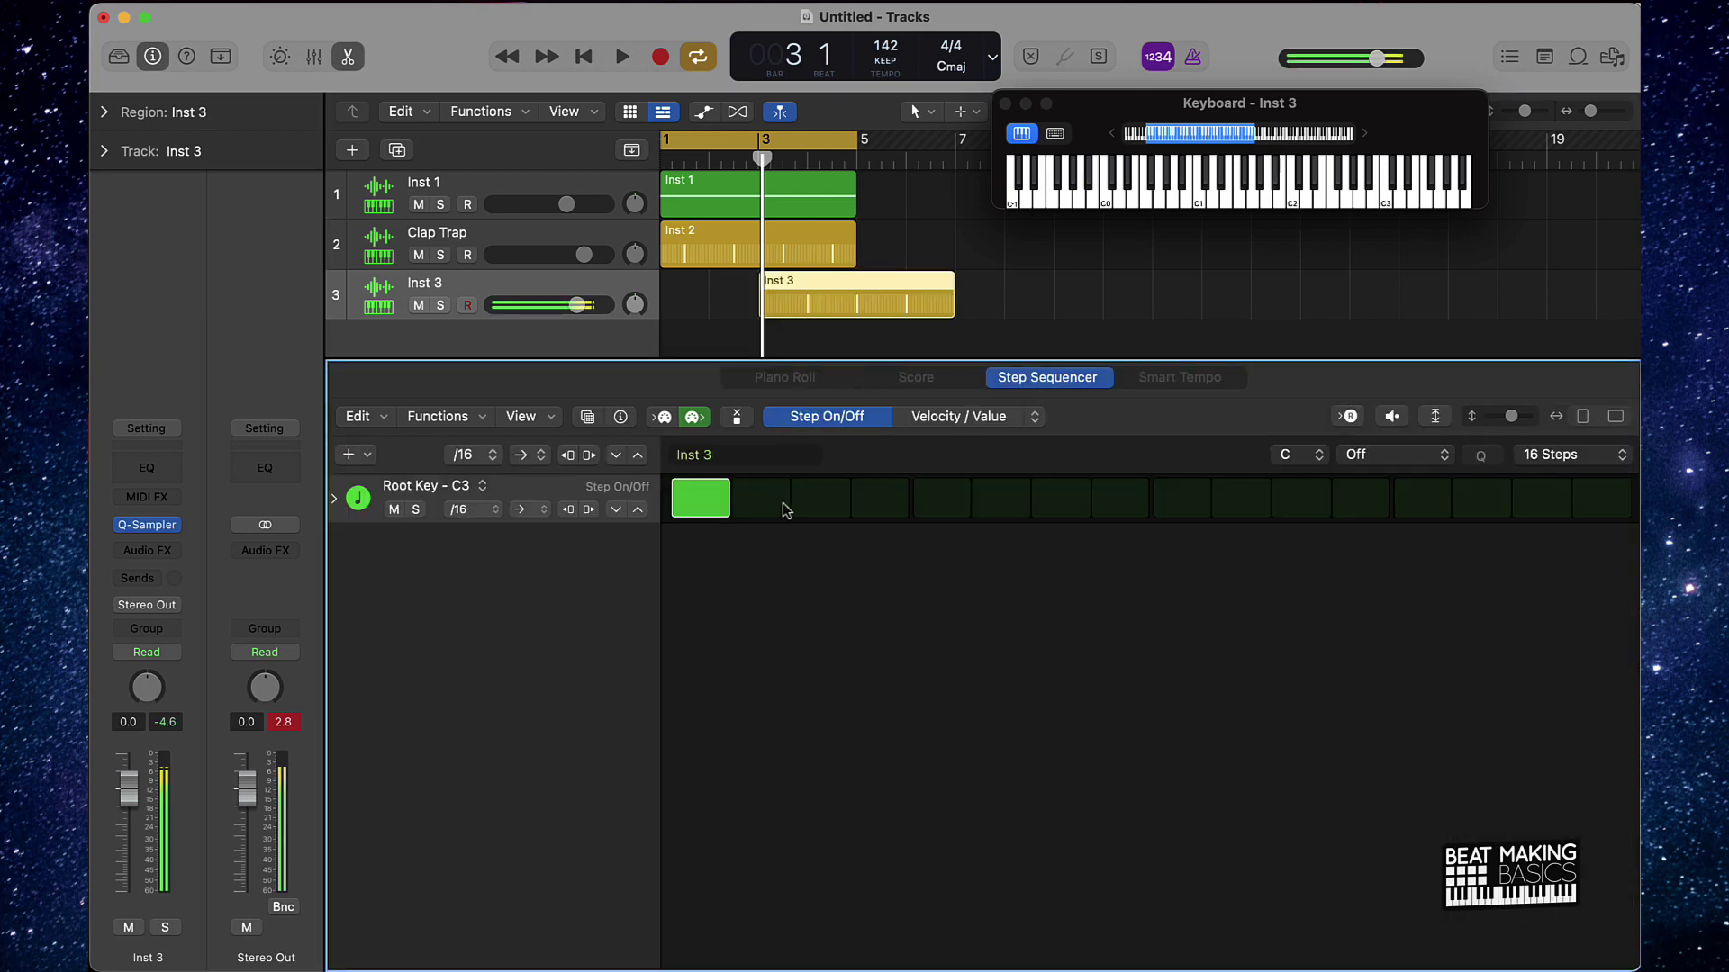
pyautogui.click(820, 501)
pyautogui.click(1062, 498)
pyautogui.click(1182, 499)
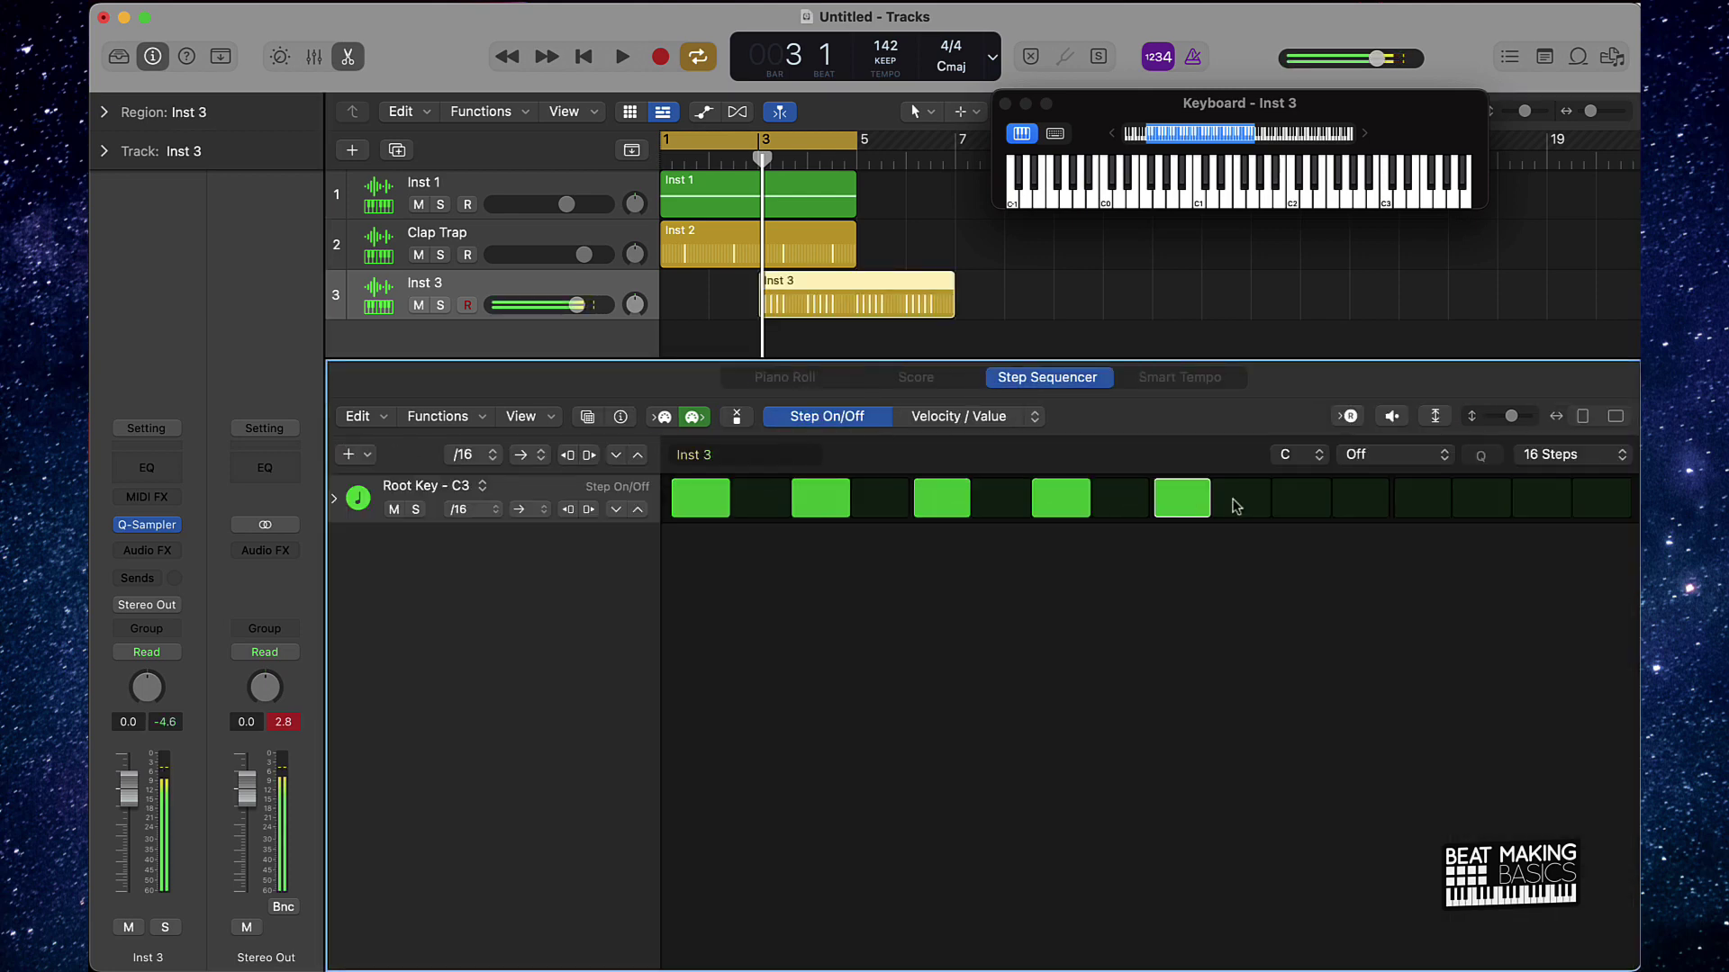
pyautogui.click(1423, 500)
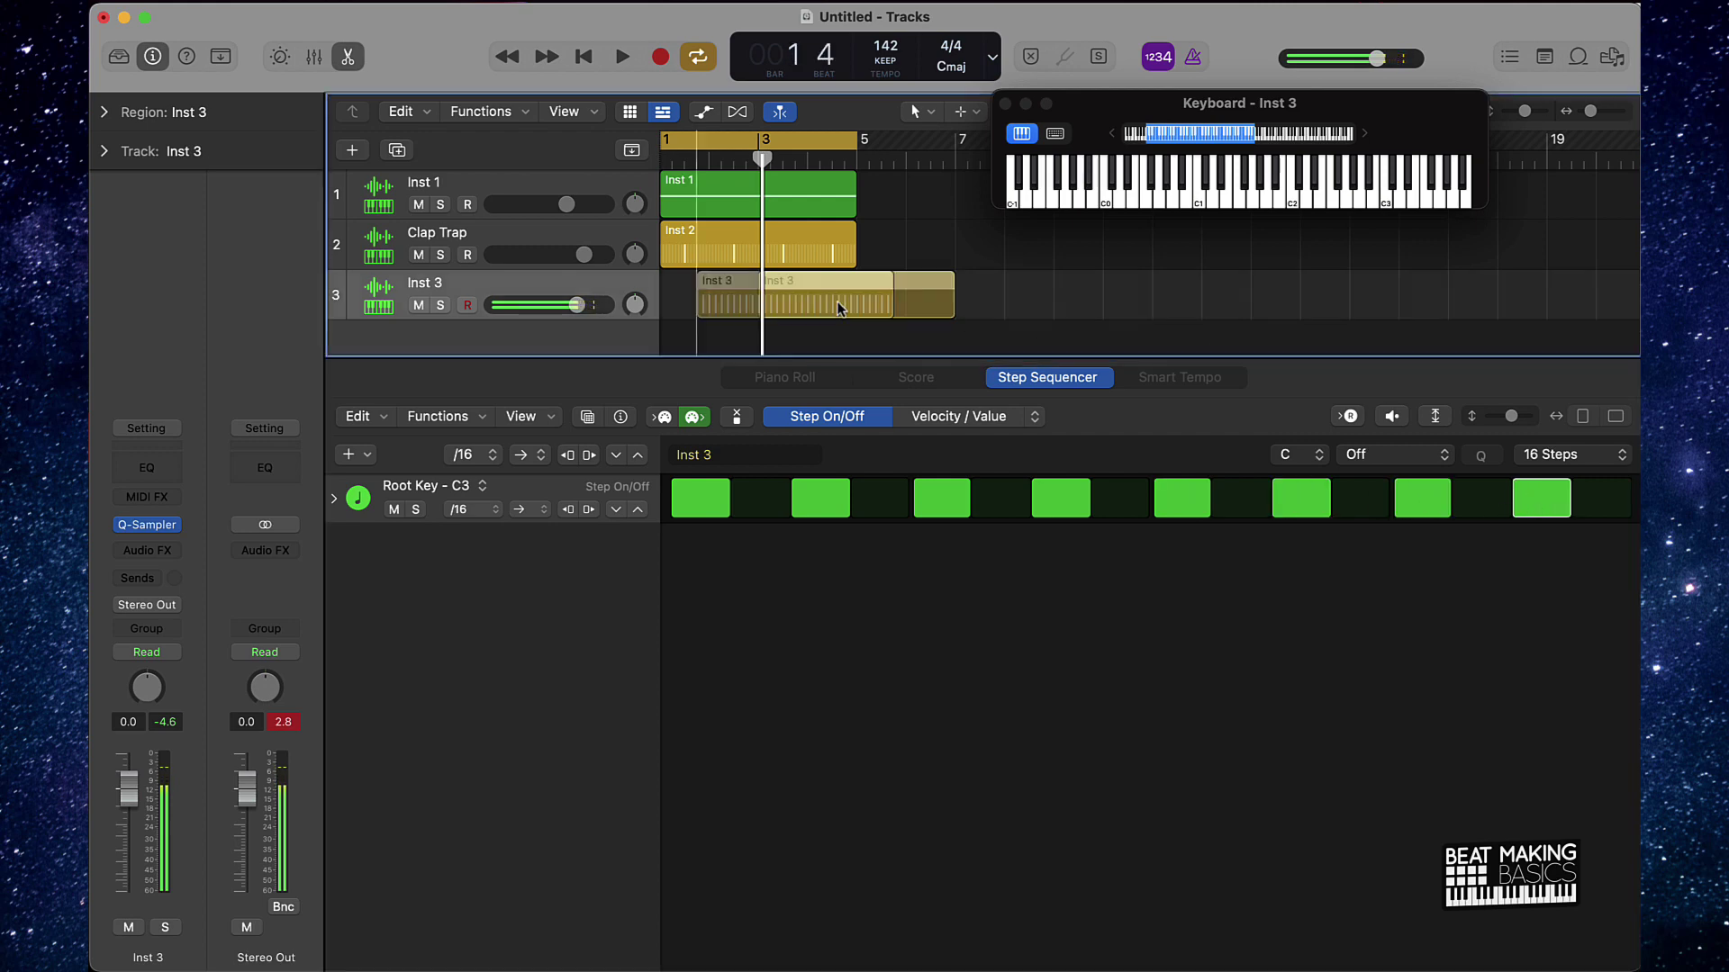
pyautogui.moveTo(838, 300); pyautogui.dragTo(745, 335)
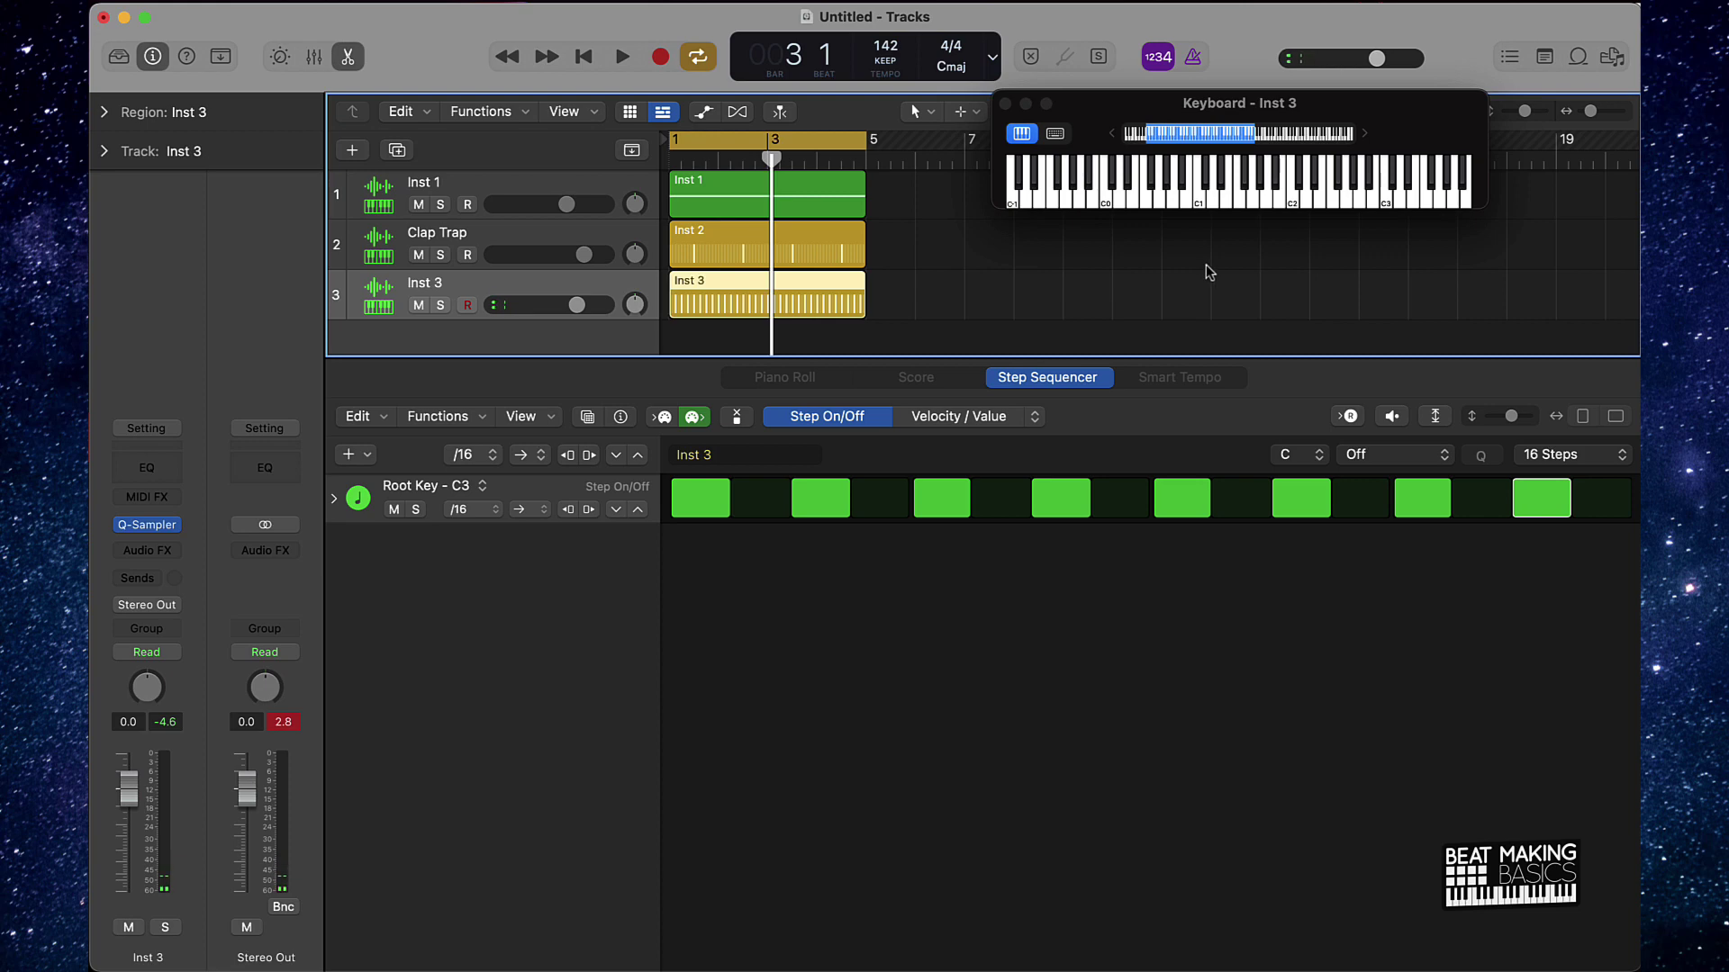
# Start playback and try a 32-step length for the hi-hat pattern with step 32 turned on.
pyautogui.press('space')
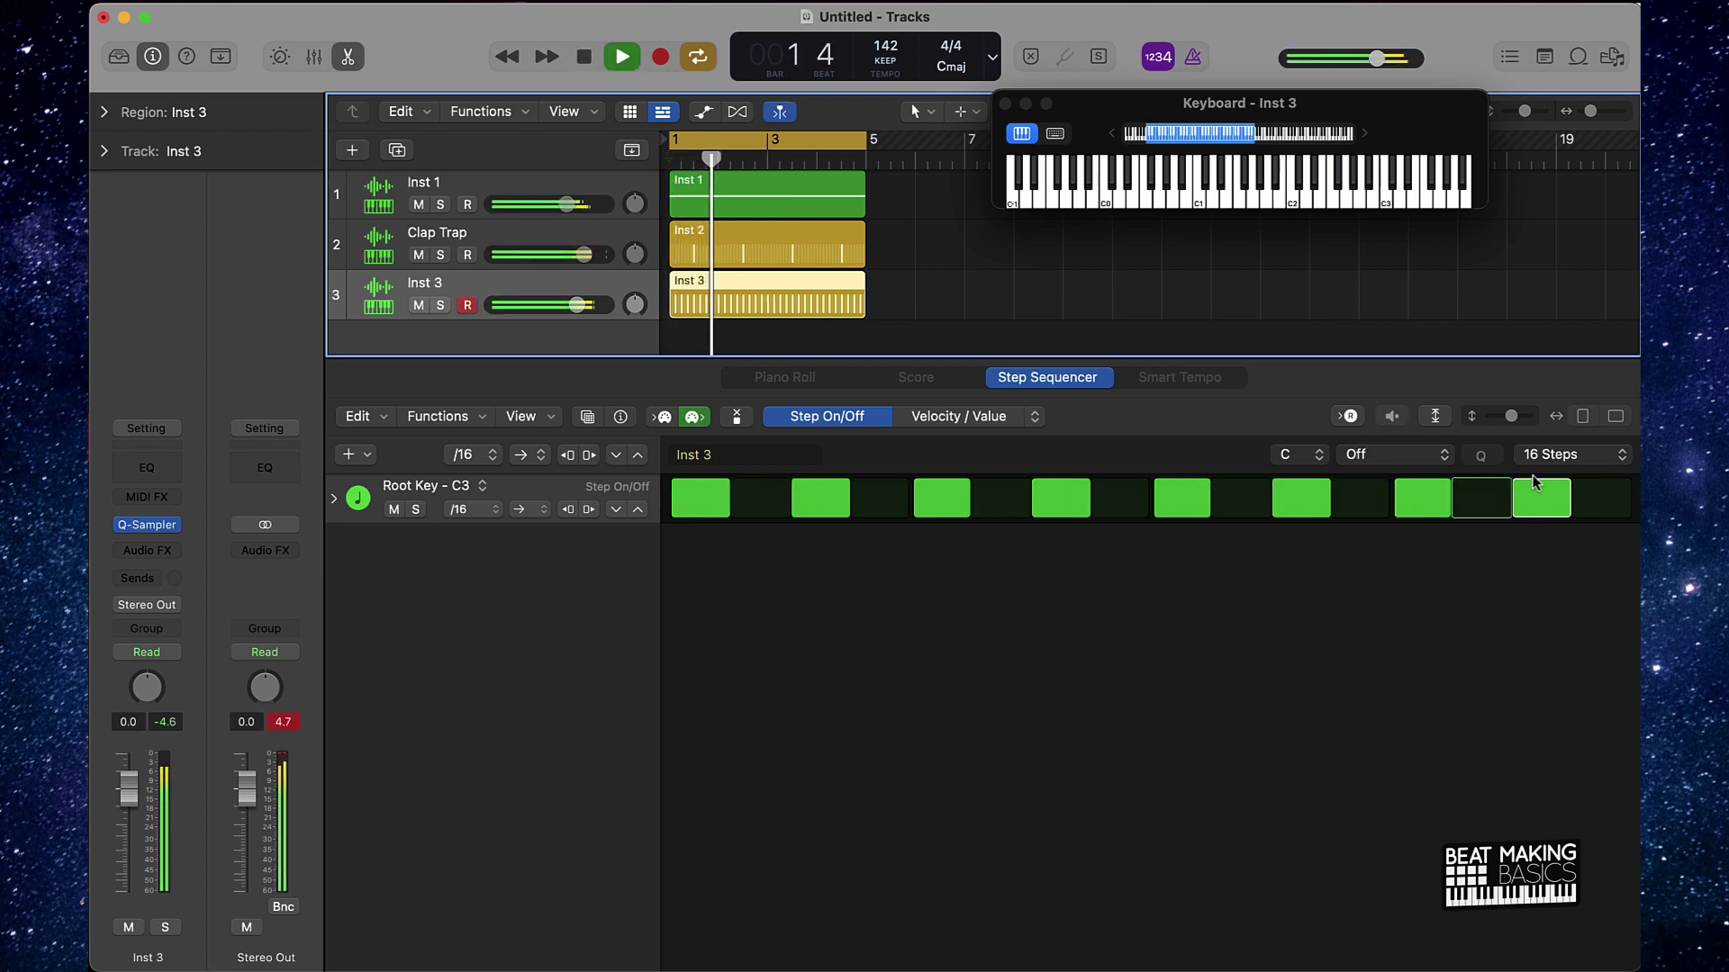
pyautogui.click(1564, 474)
pyautogui.click(1564, 474)
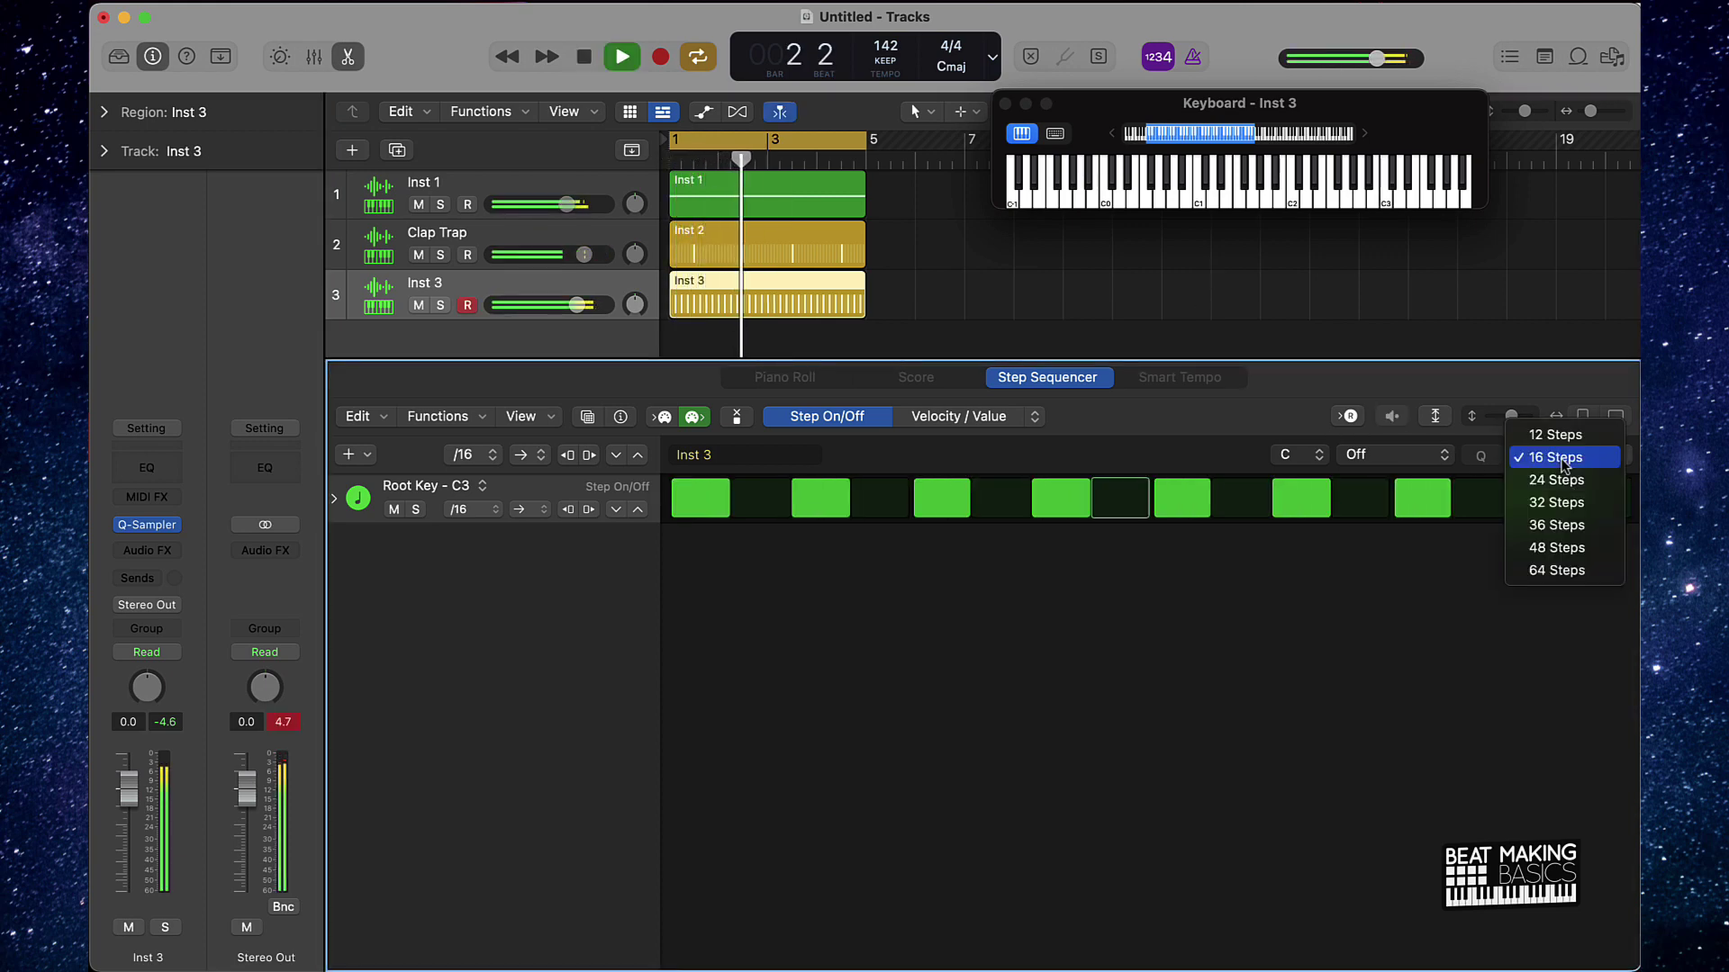
pyautogui.click(1560, 505)
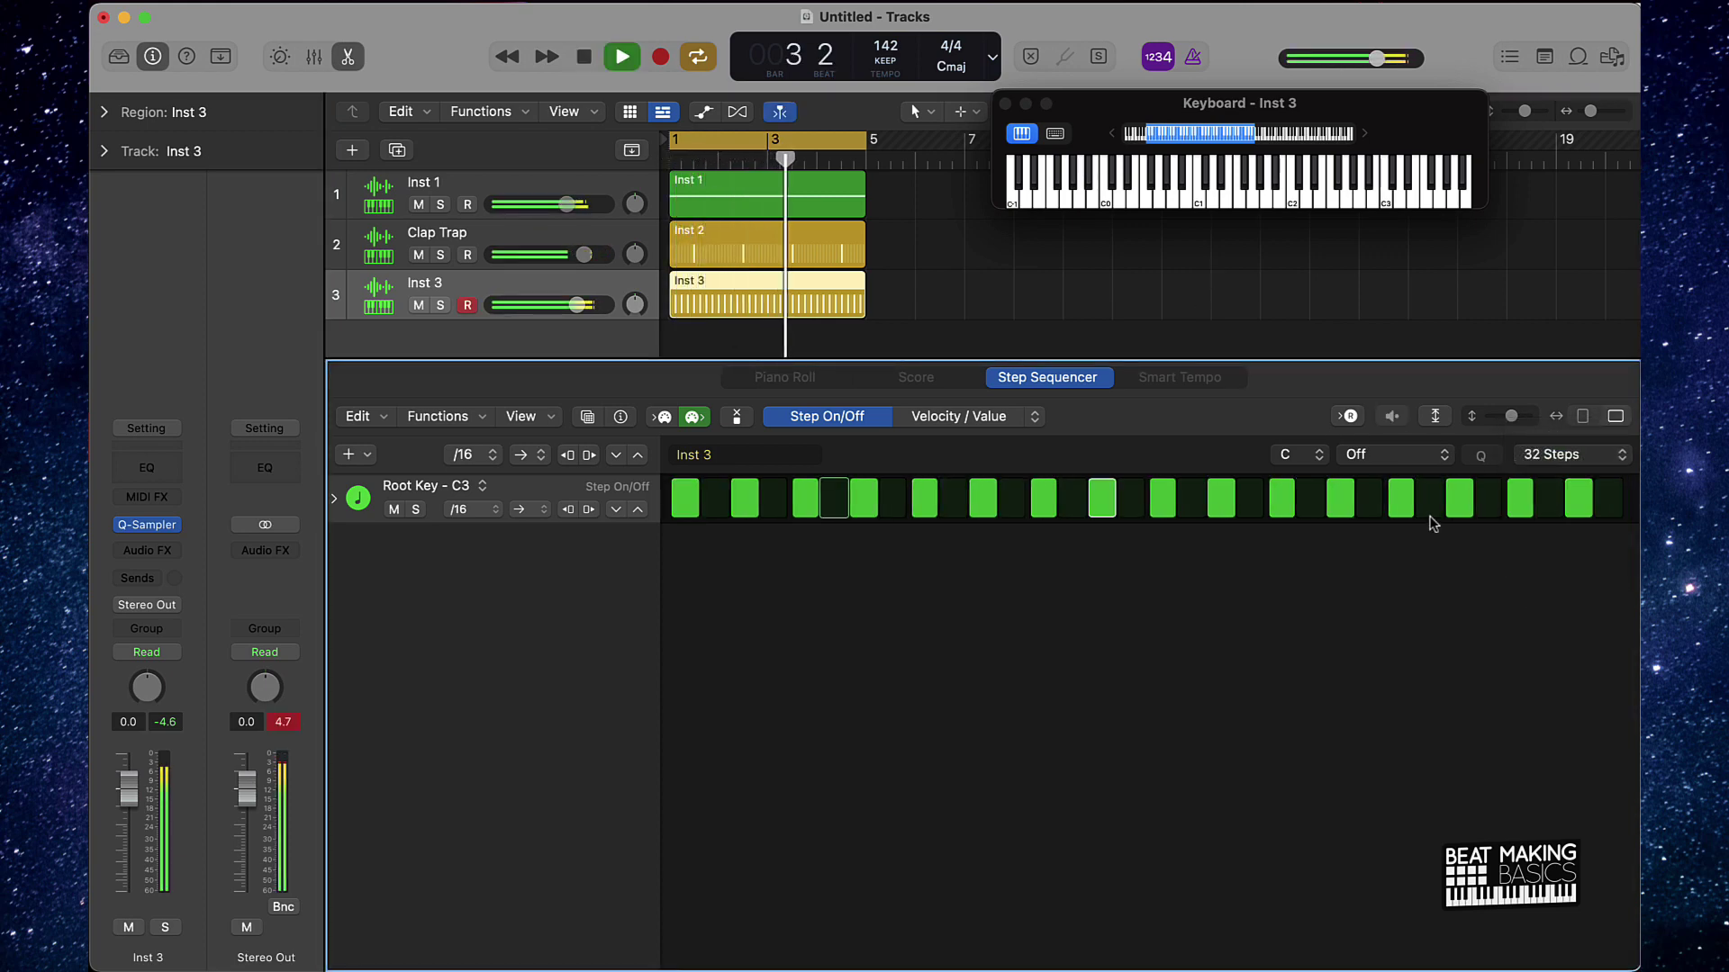
pyautogui.click(1607, 498)
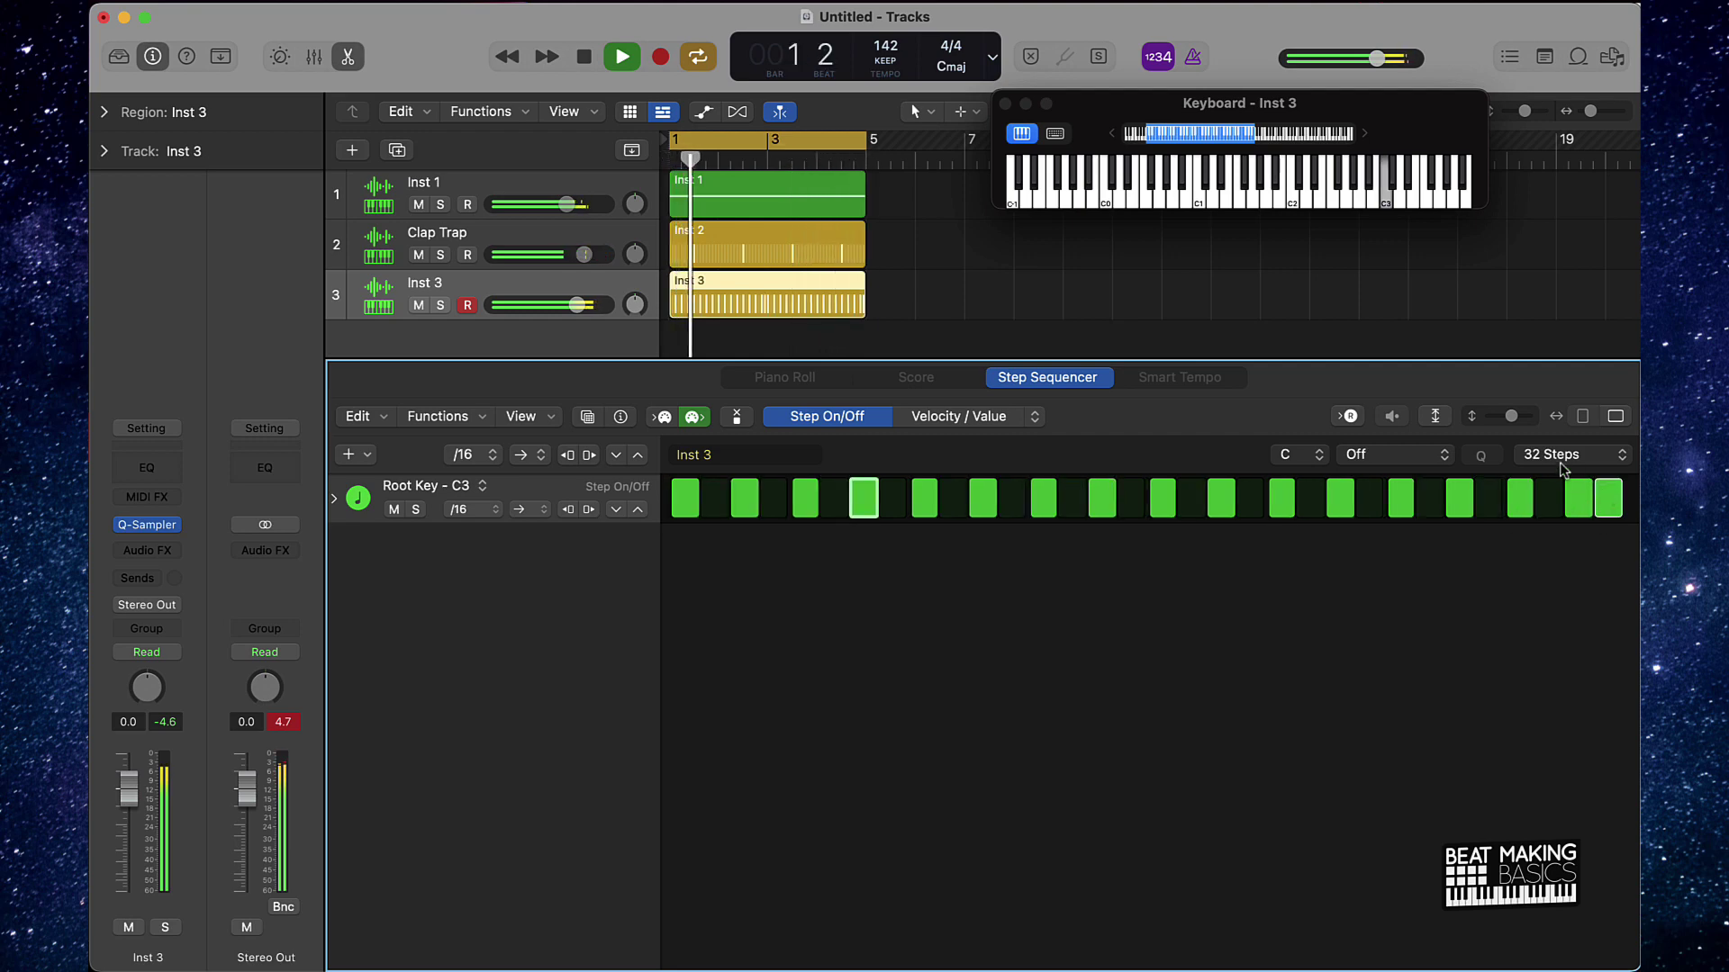
# Extend the hi-hat pattern to 64 steps, turn on step 64 on its second page and stop playback.
pyautogui.click(1577, 475)
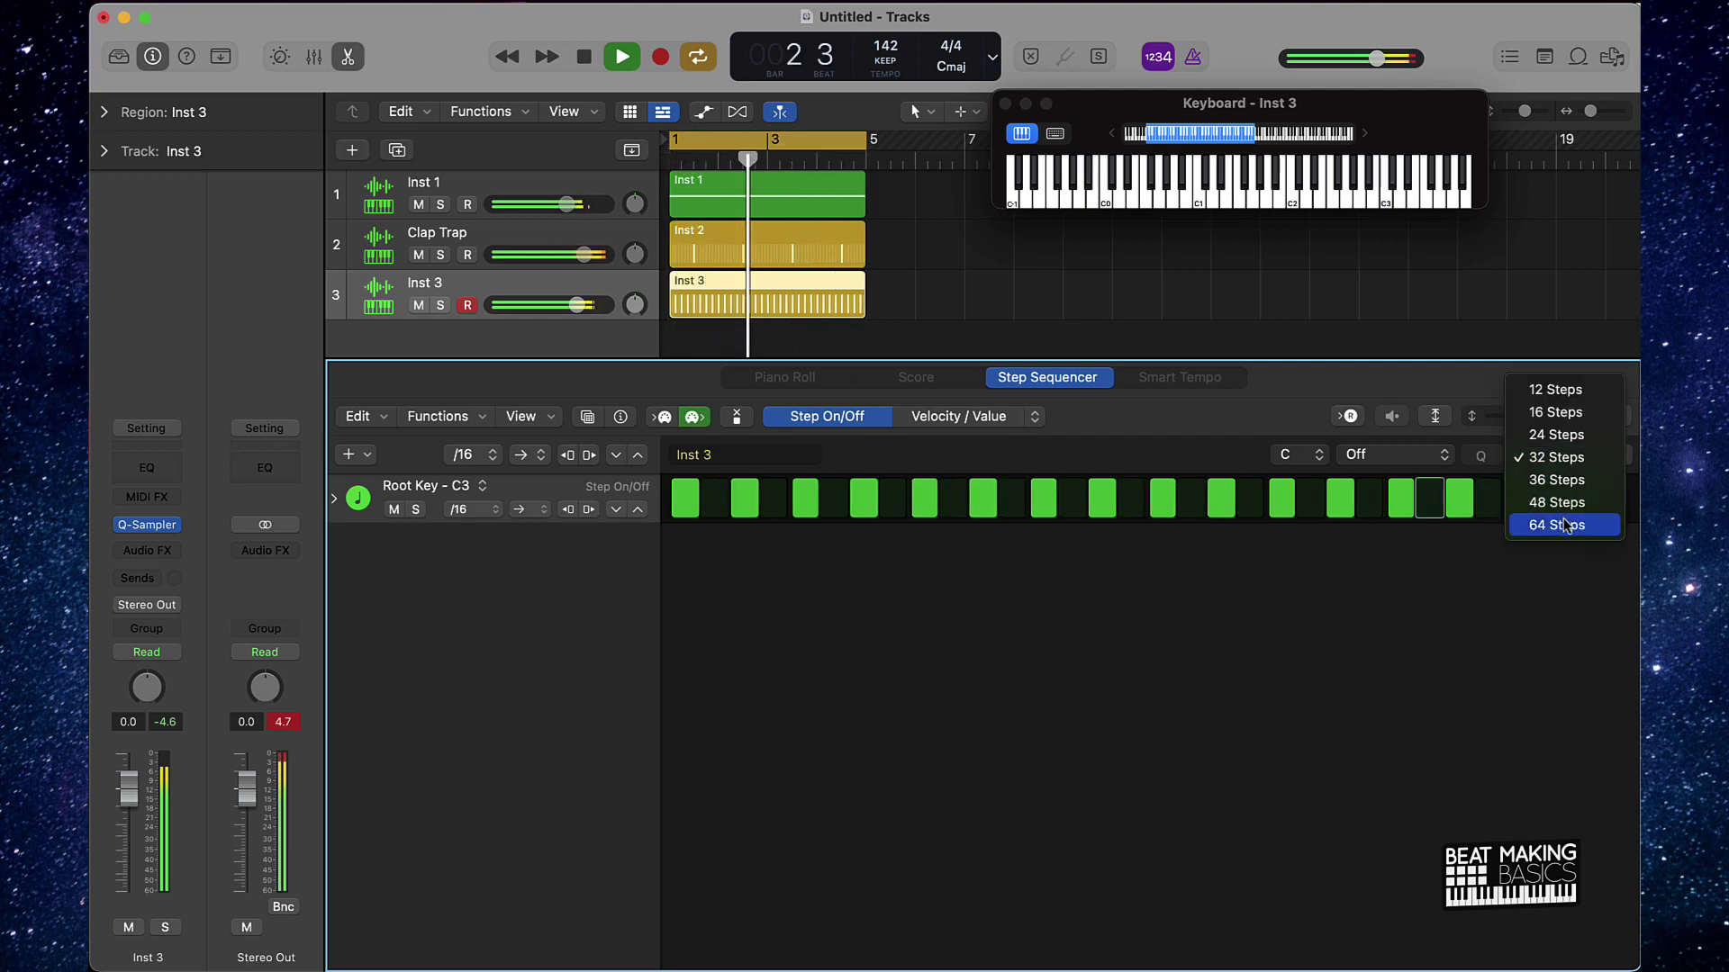
pyautogui.click(1610, 517)
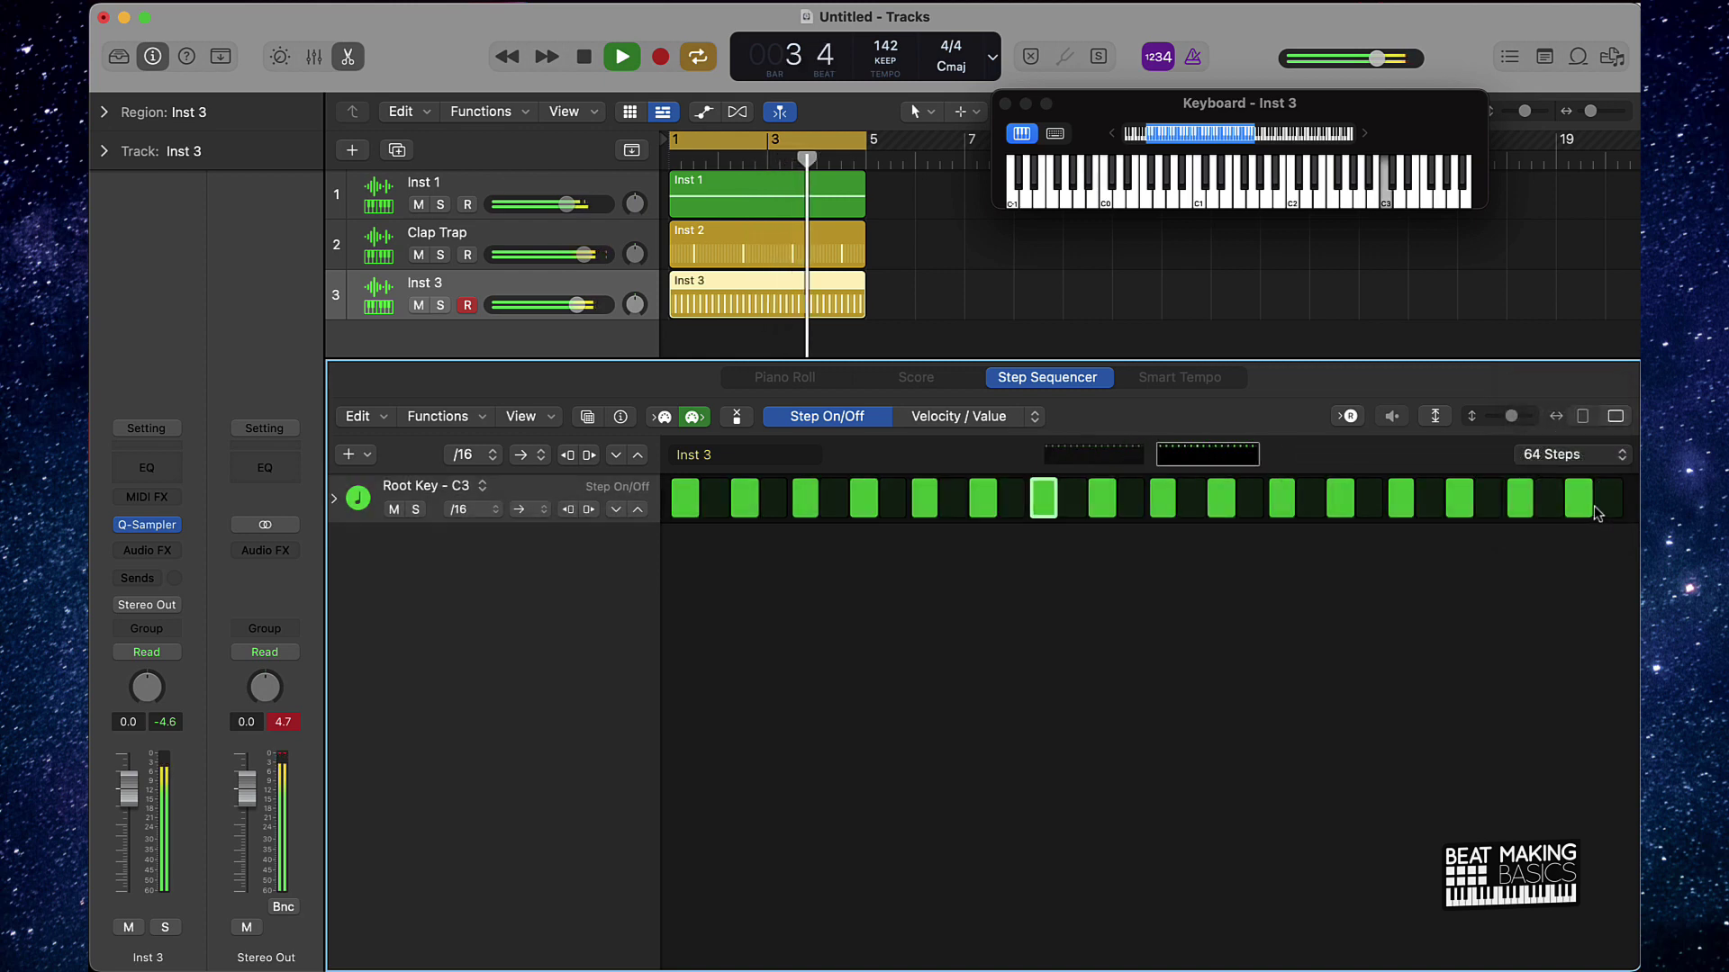
pyautogui.click(1606, 506)
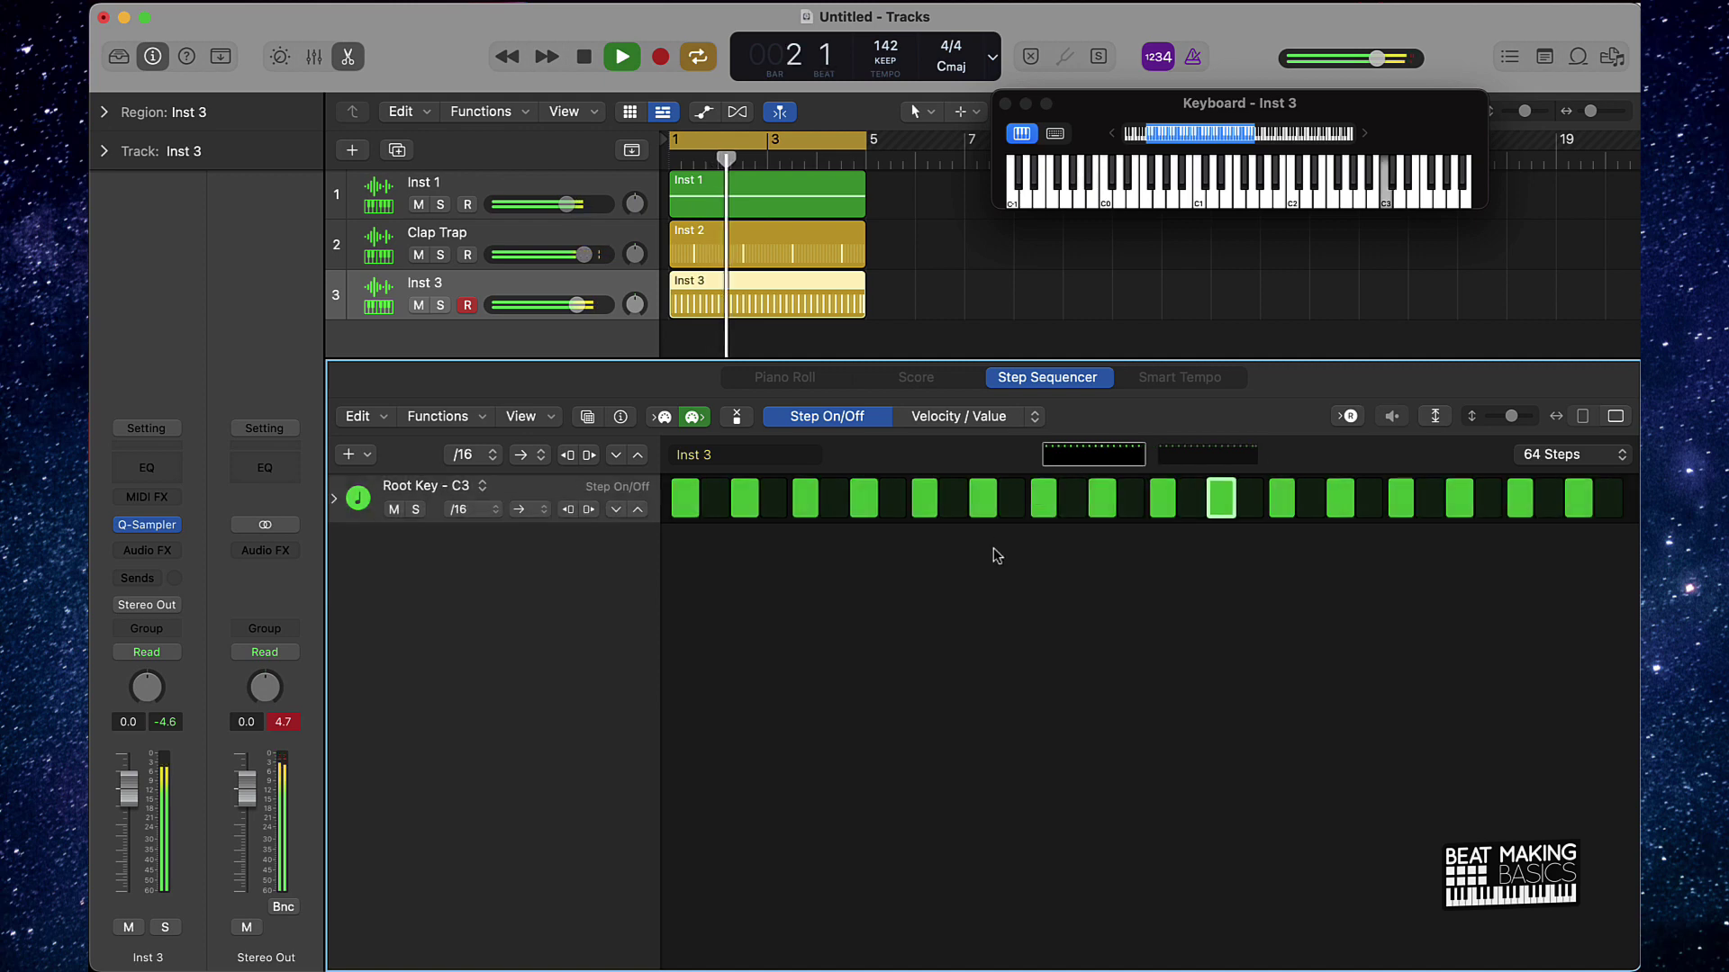
pyautogui.press('space')
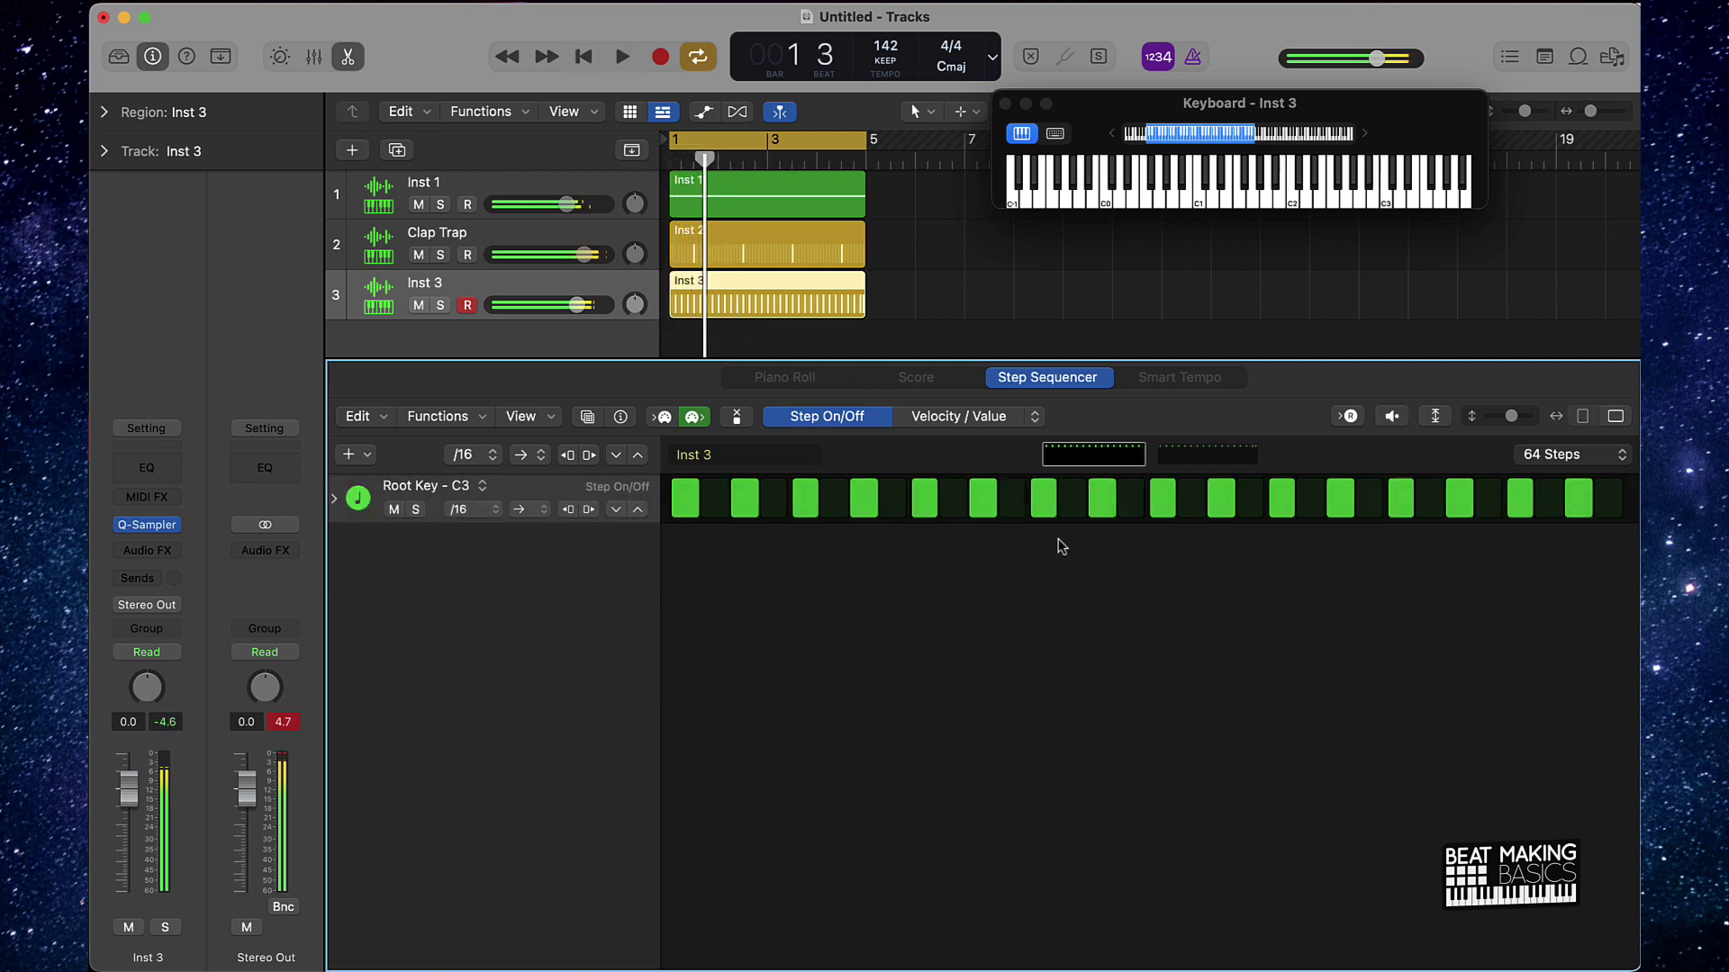
# Switch the step edit mode to Note Repeat and try a repeat on hi-hat step 13 with brief playback.
pyautogui.click(1032, 418)
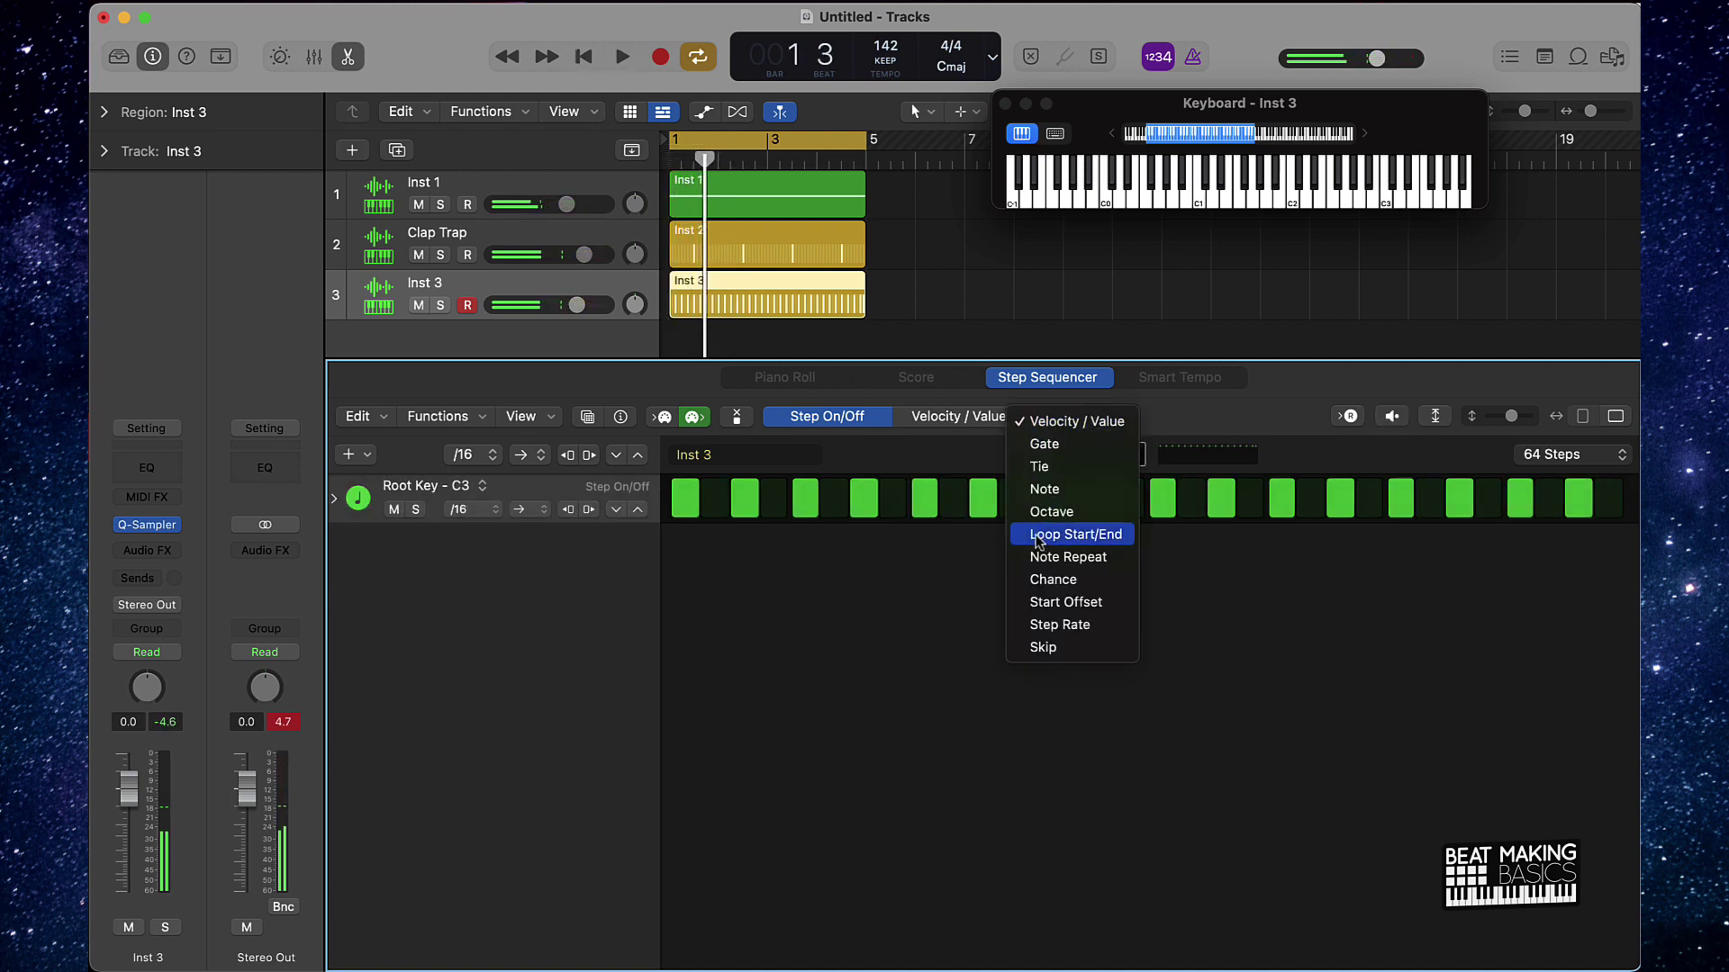
pyautogui.click(1068, 557)
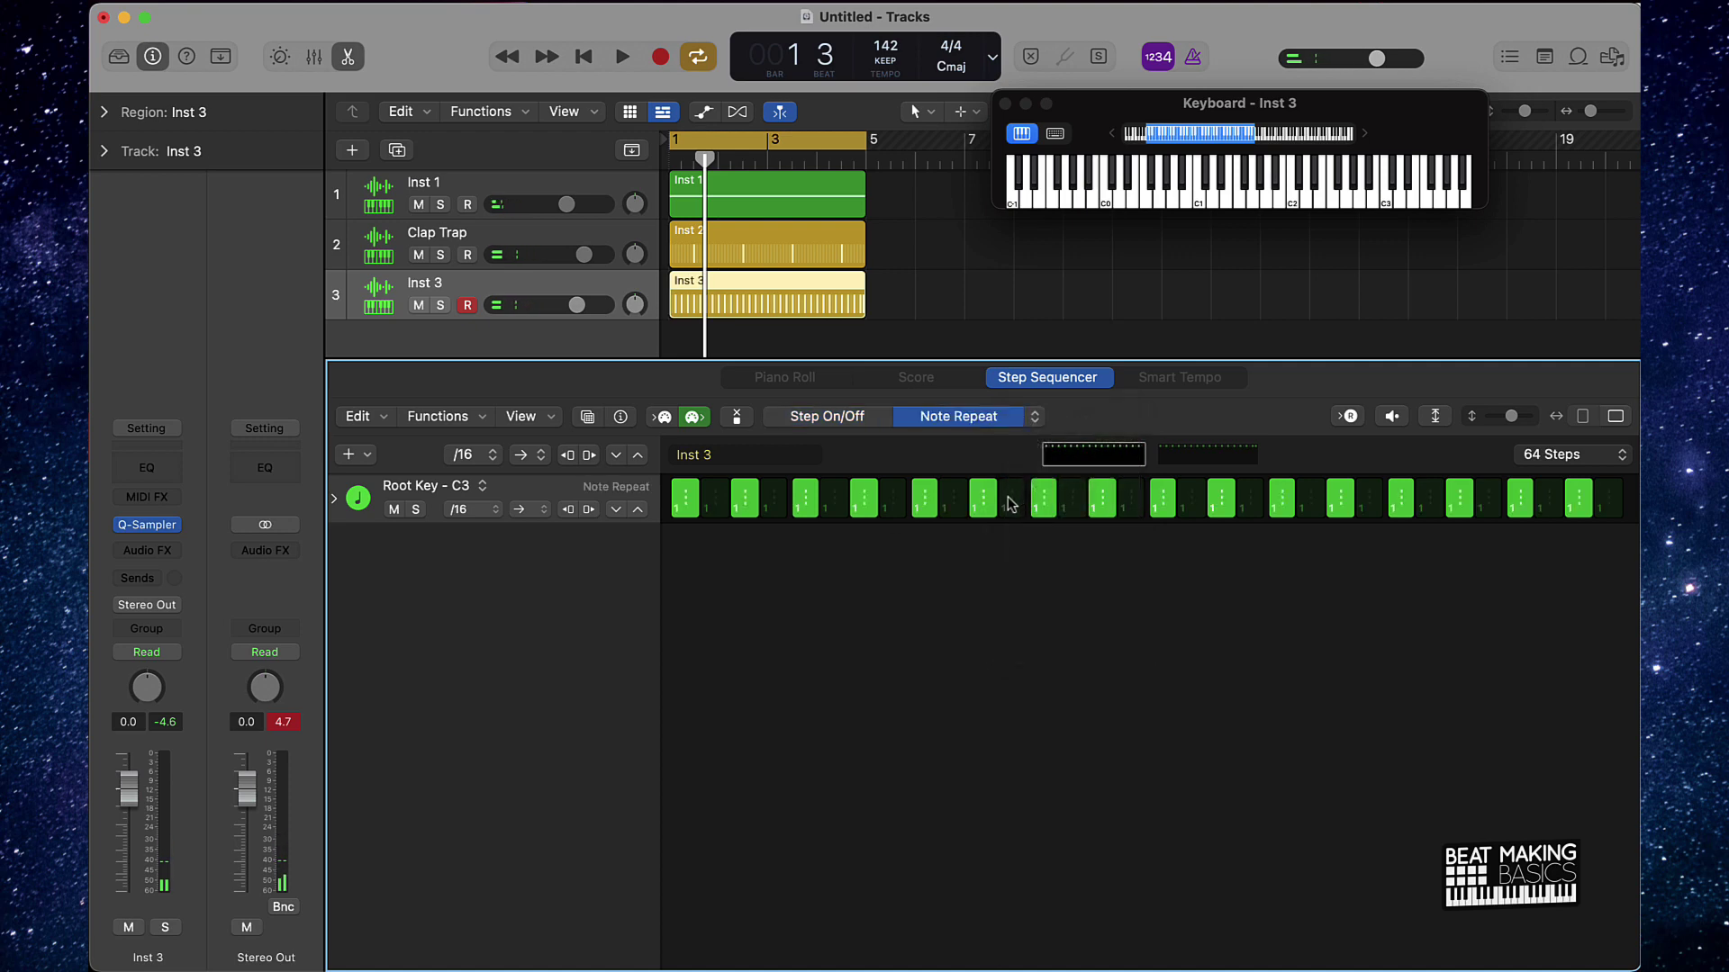
pyautogui.press('space')
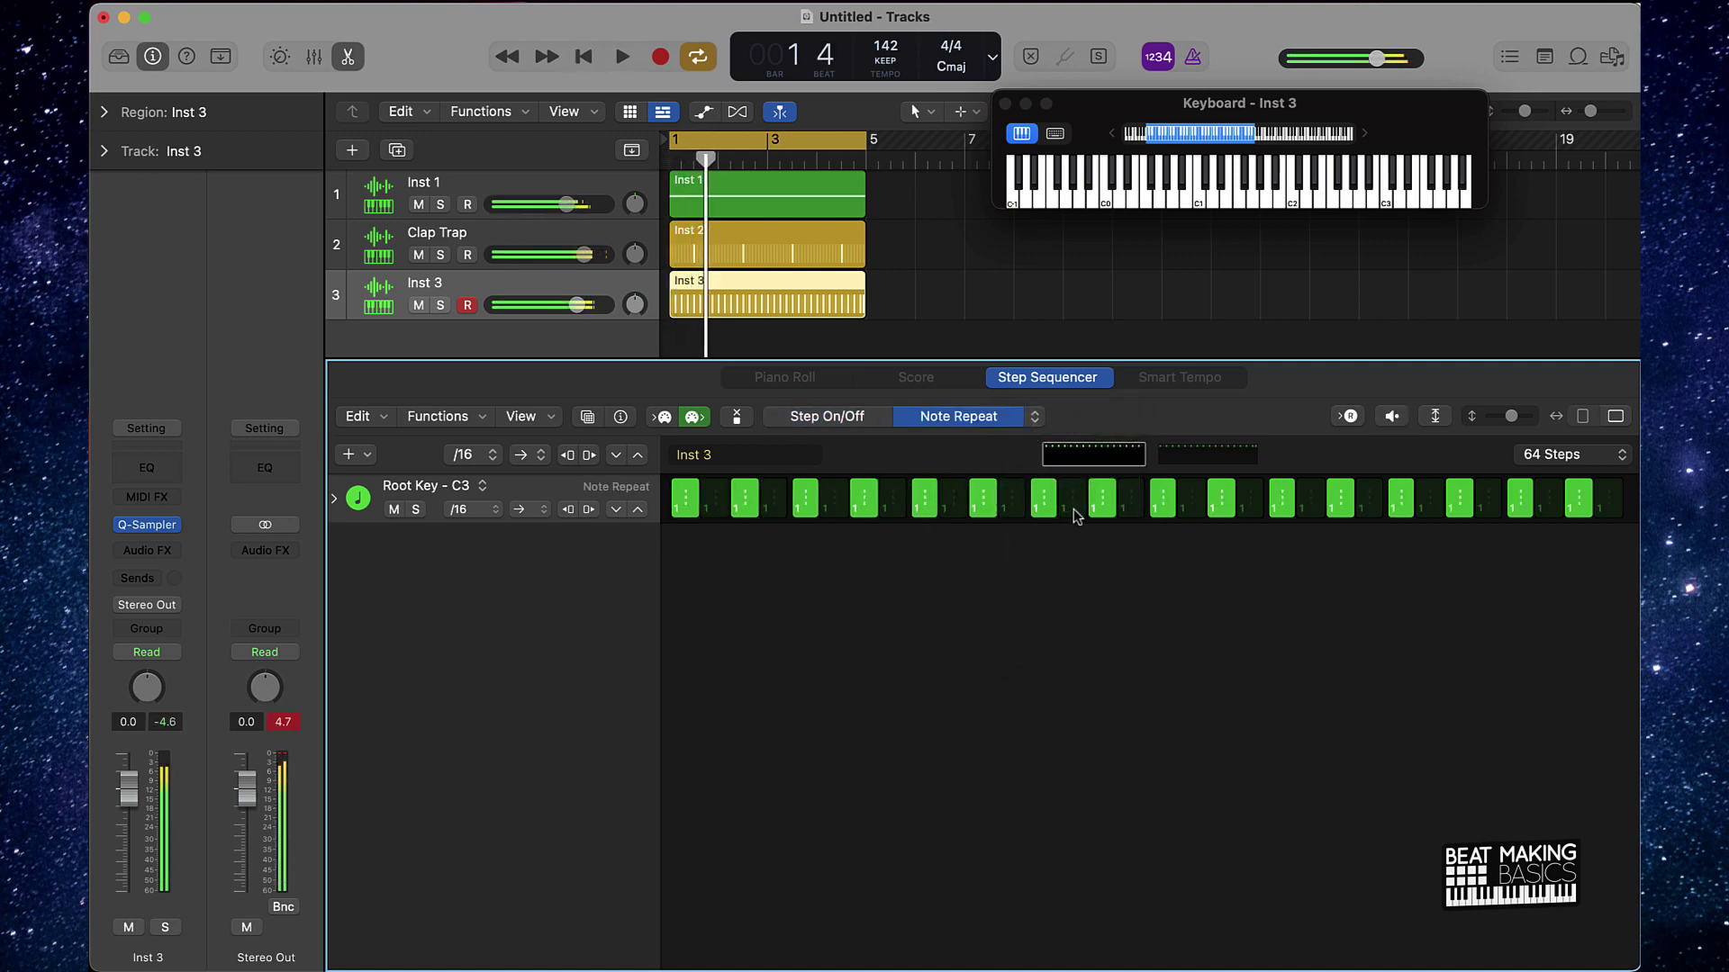
pyautogui.press('space')
pyautogui.moveTo(1049, 514); pyautogui.dragTo(1049, 505)
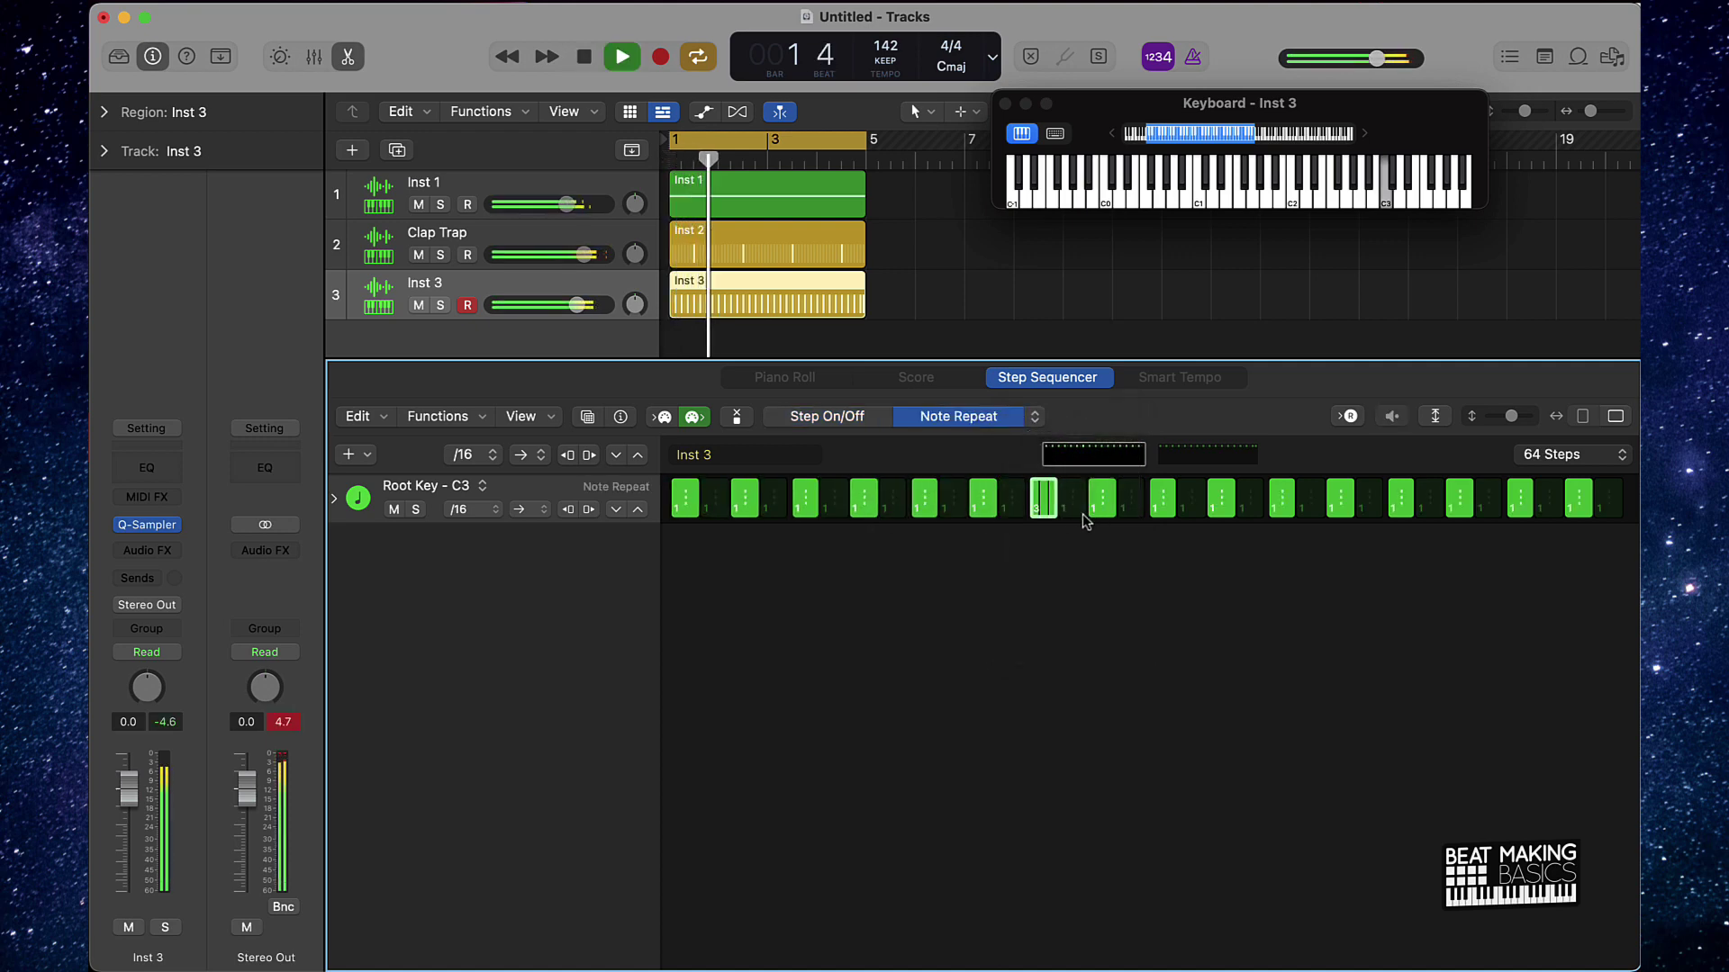
pyautogui.press('space')
# Switch the step edit mode to Note, lower hi-hat step 13 to G#2 and audition the pattern.
pyautogui.click(1037, 417)
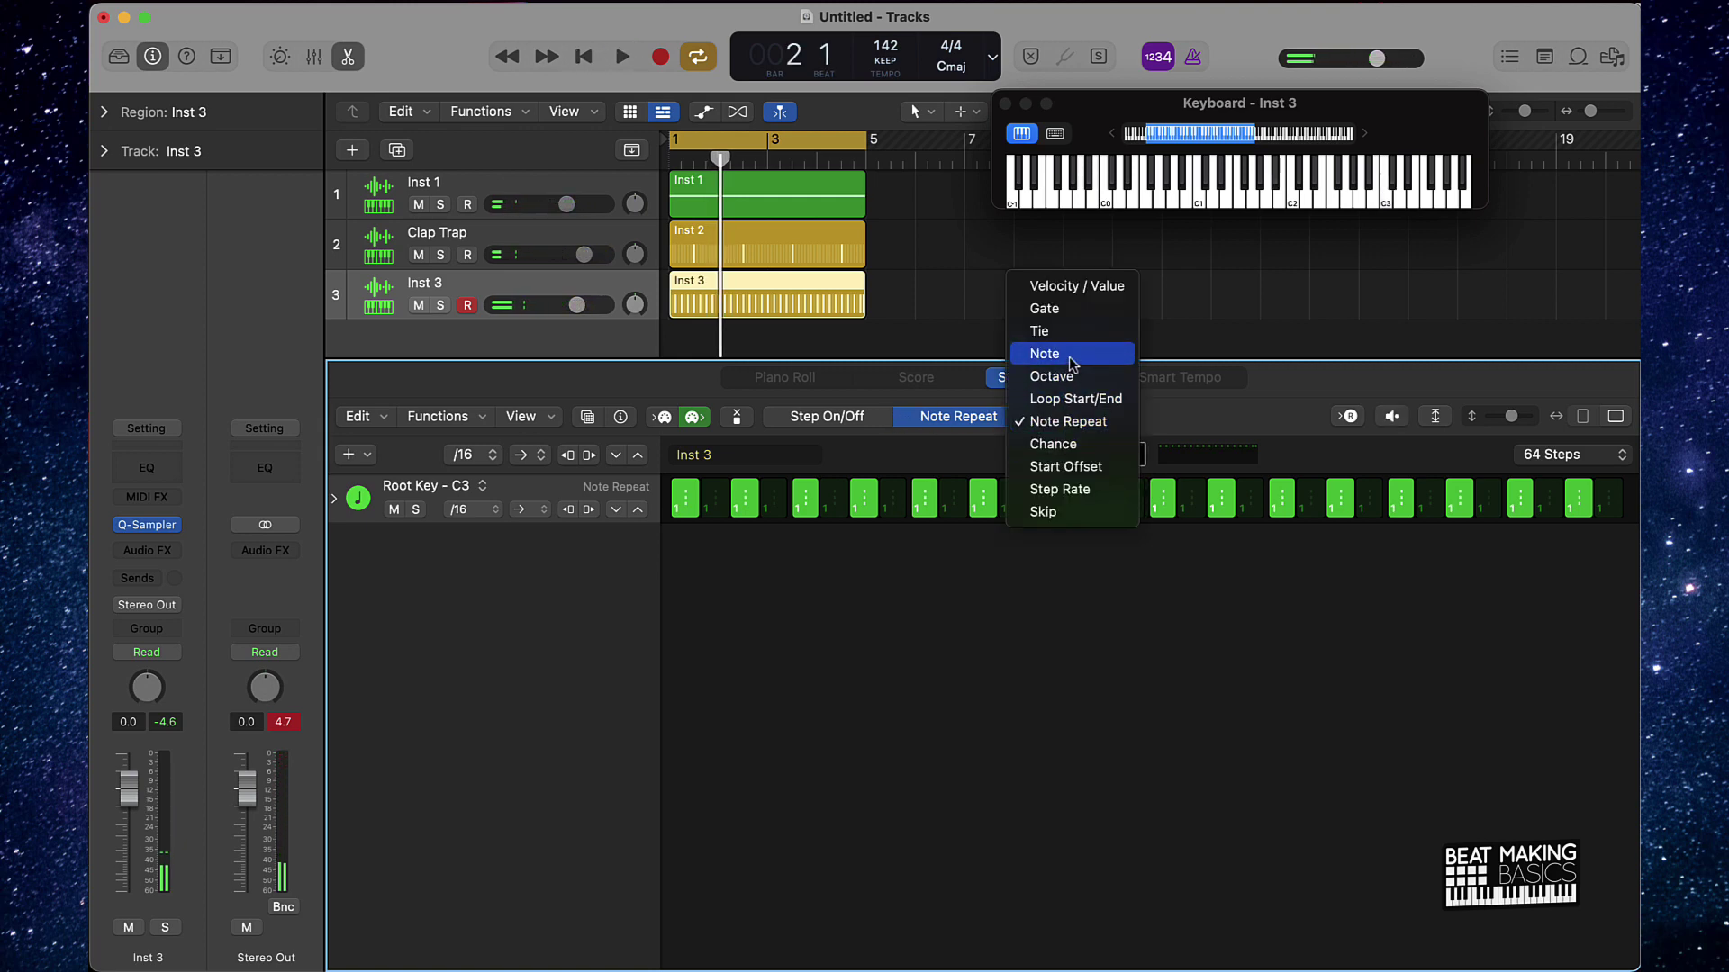
pyautogui.click(1049, 353)
pyautogui.moveTo(1047, 503); pyautogui.dragTo(1050, 513)
pyautogui.press('space')
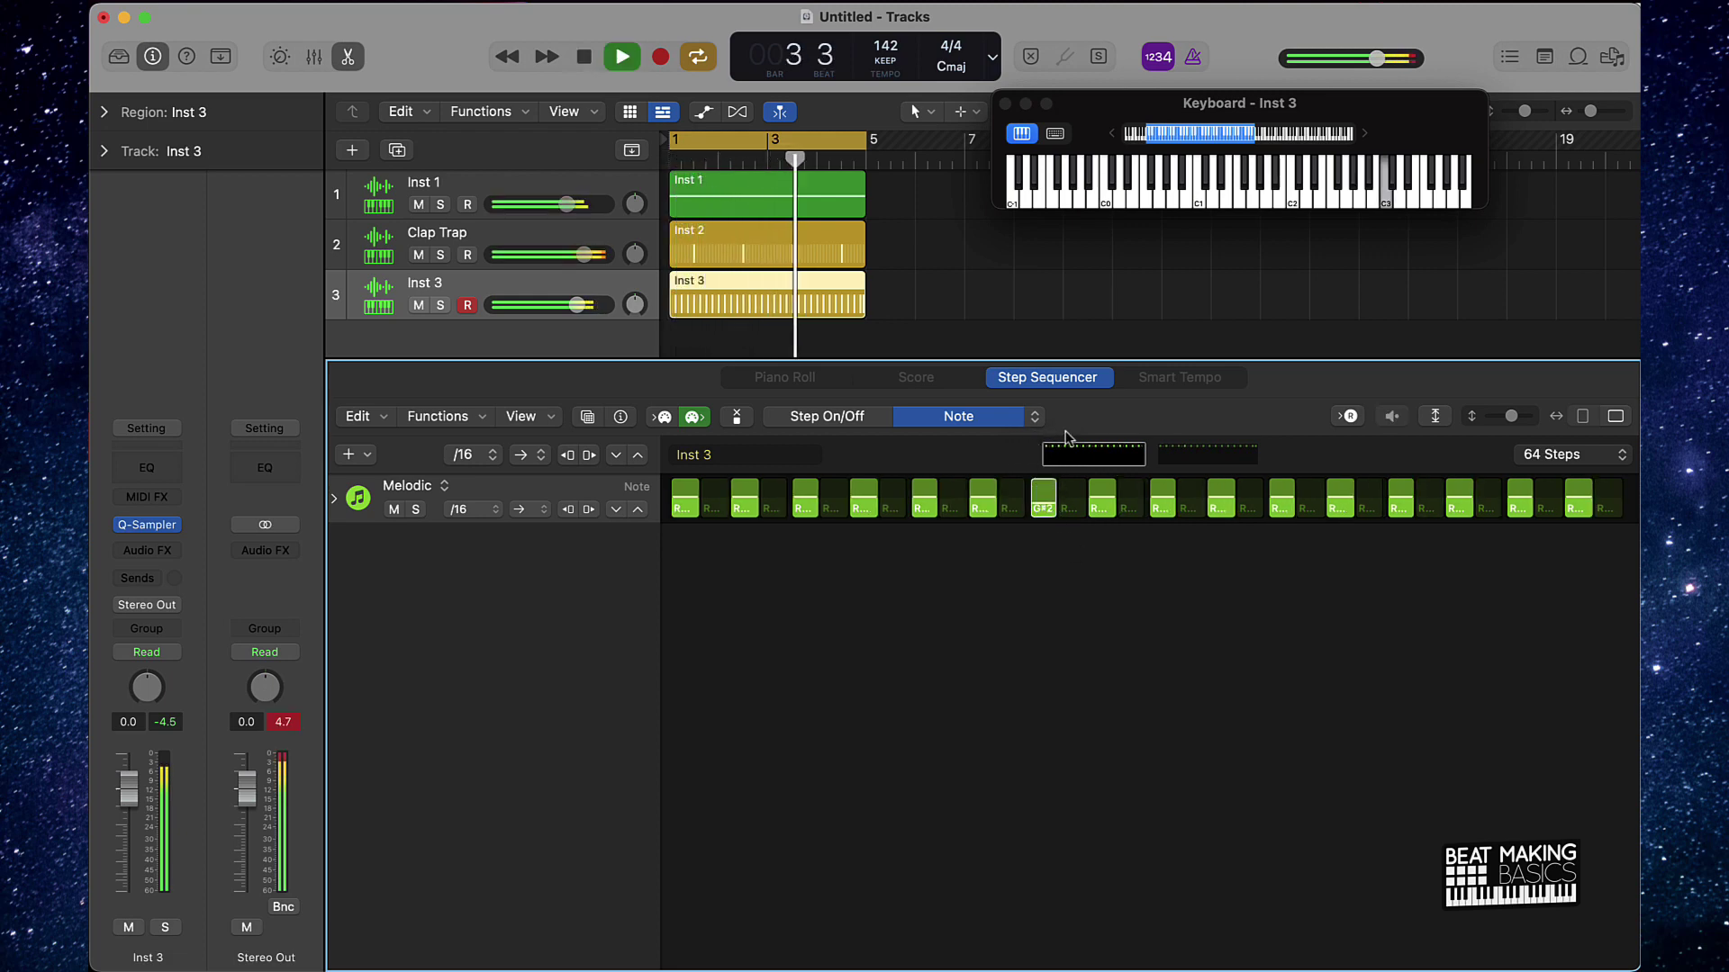
pyautogui.press('space')
# On the pattern's second page, turn on the 14th step during playback and set the note of the 19th step to A2.
pyautogui.click(1206, 453)
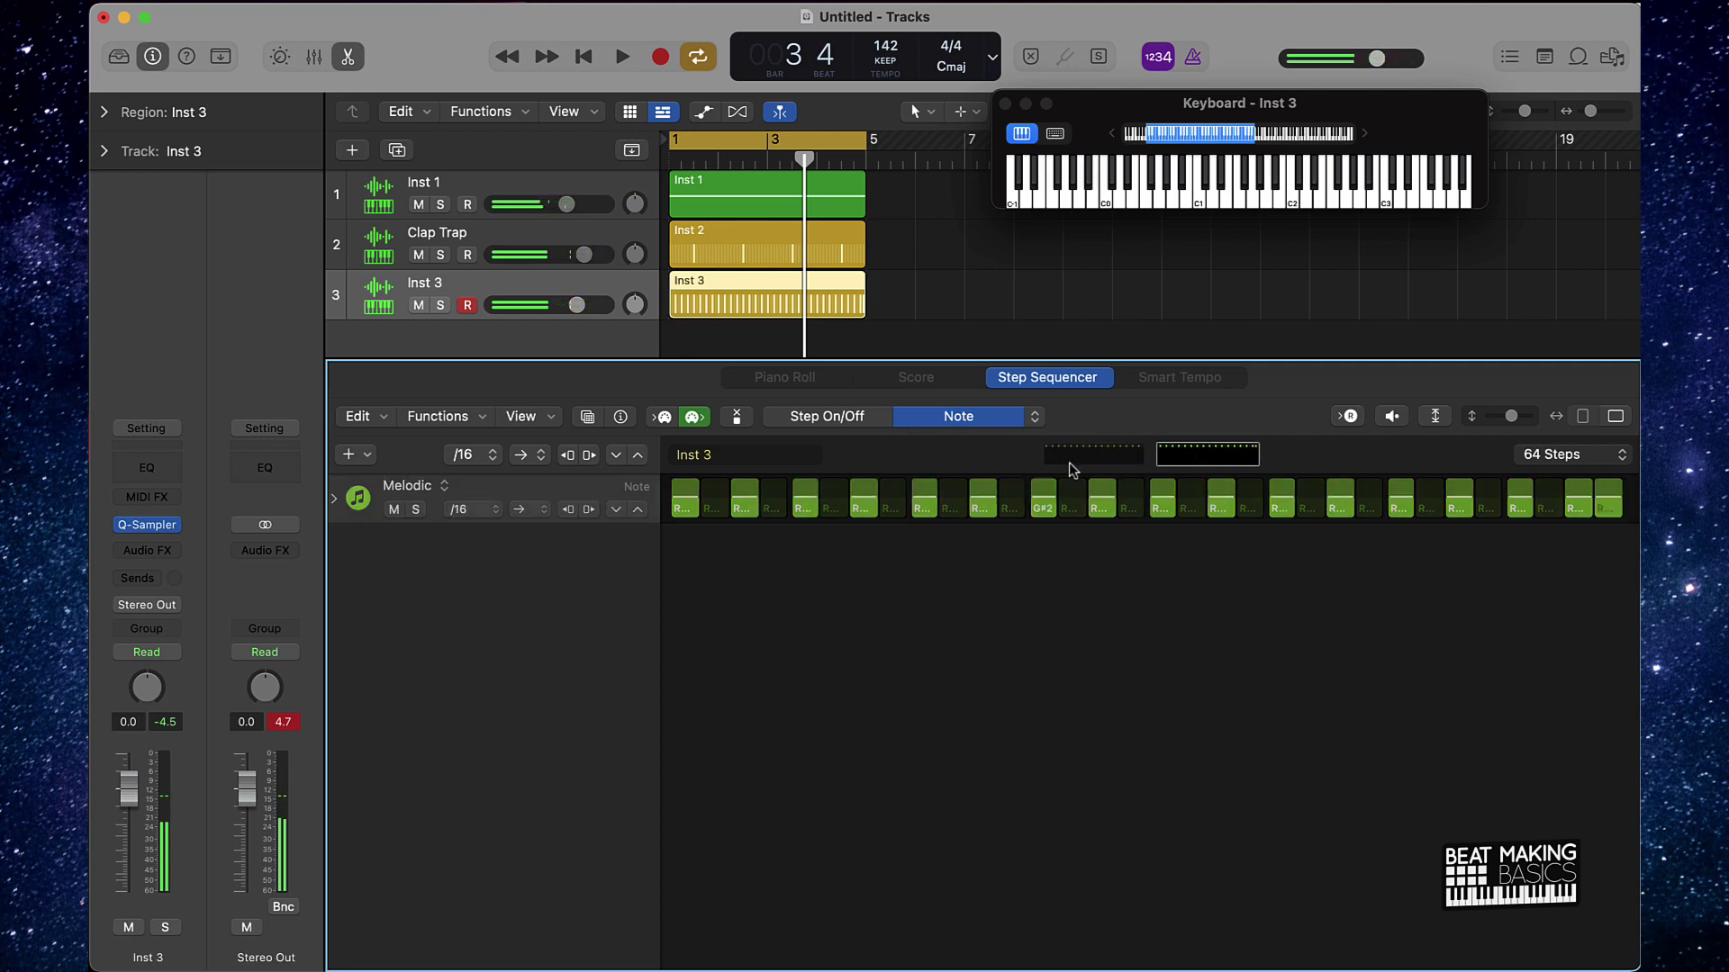
pyautogui.press('space')
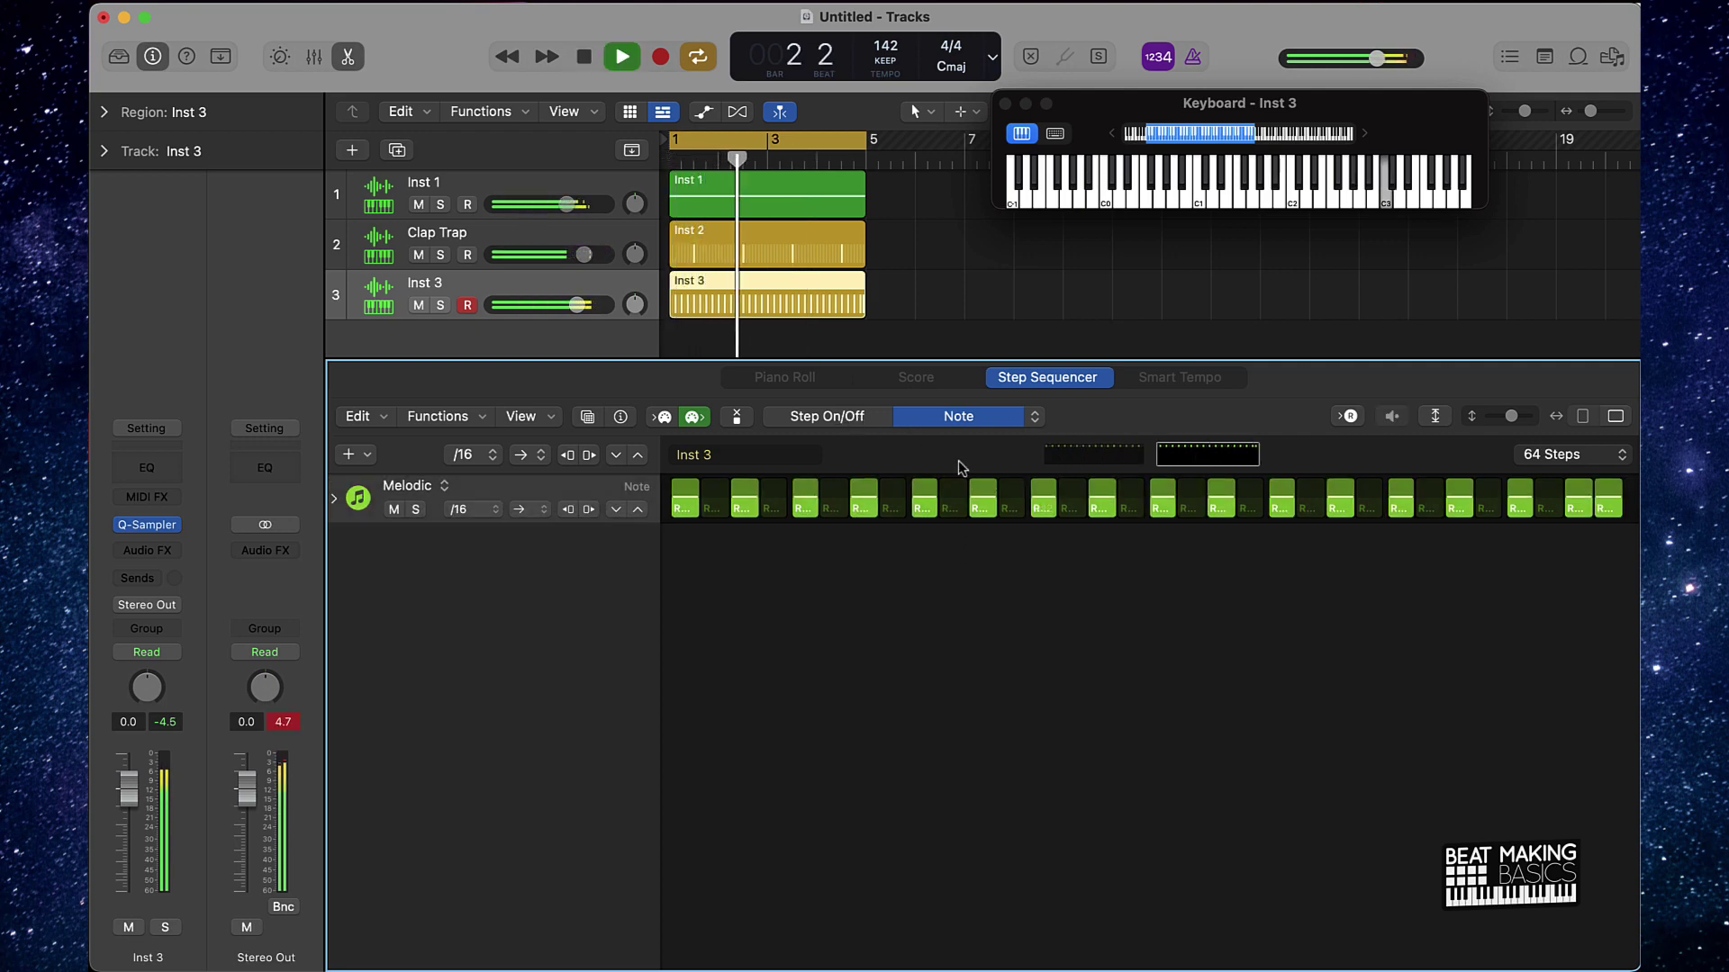
pyautogui.click(861, 421)
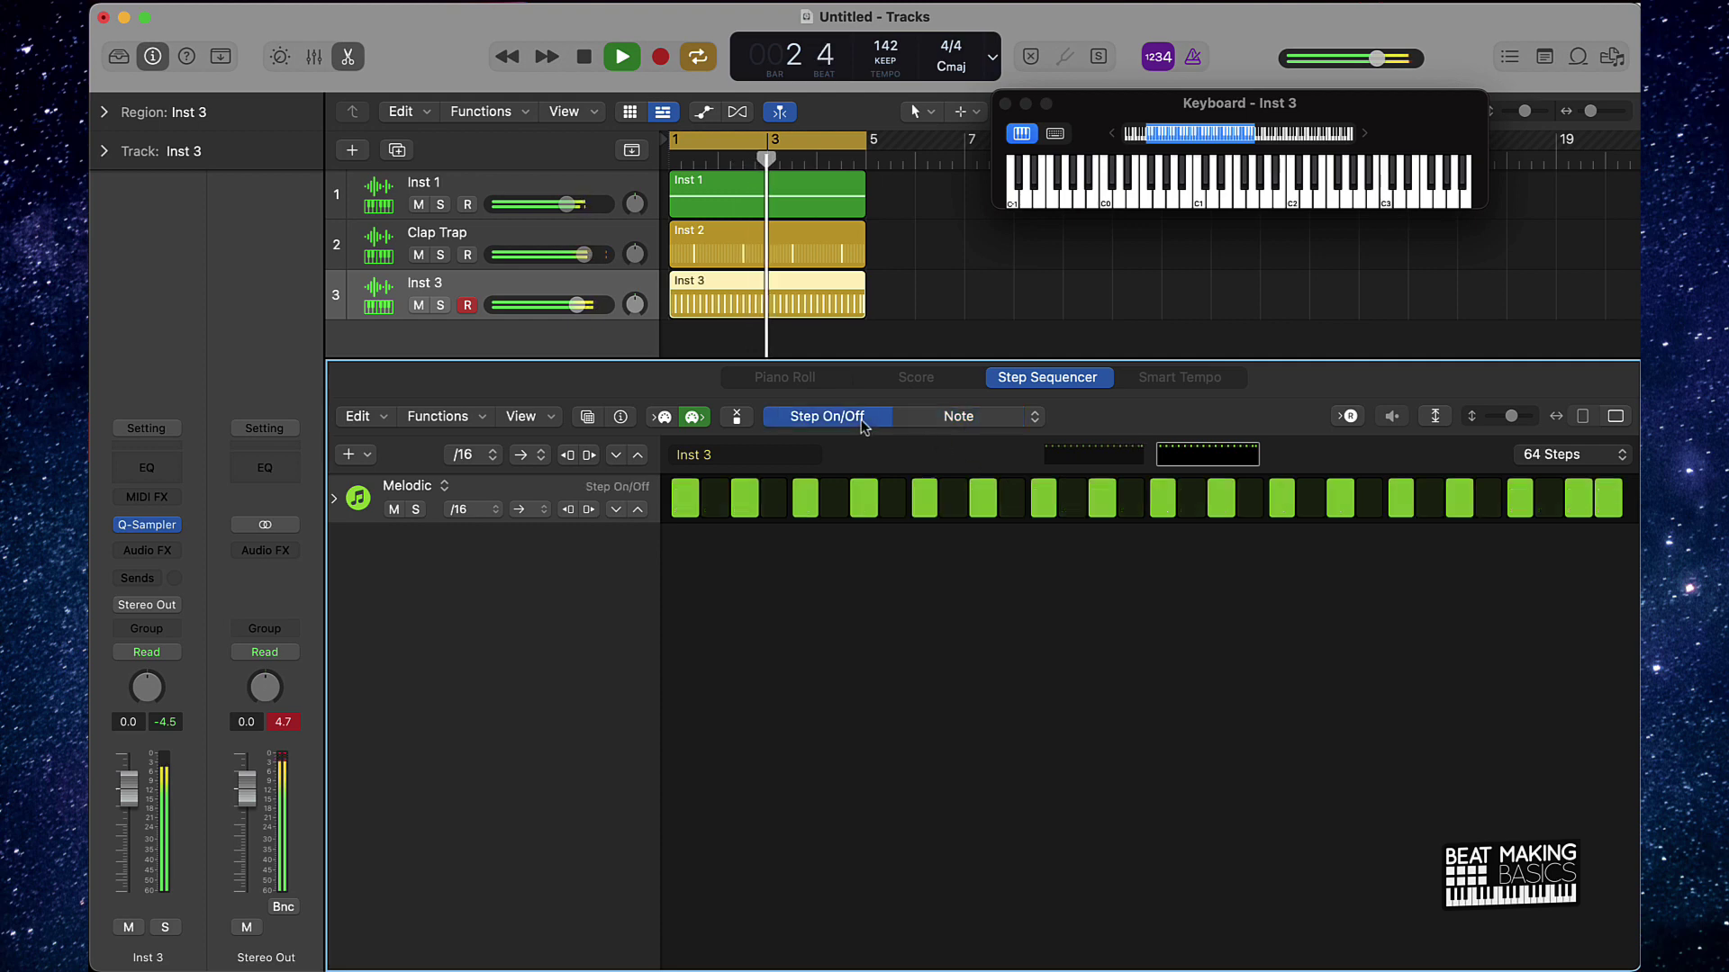
pyautogui.click(1075, 506)
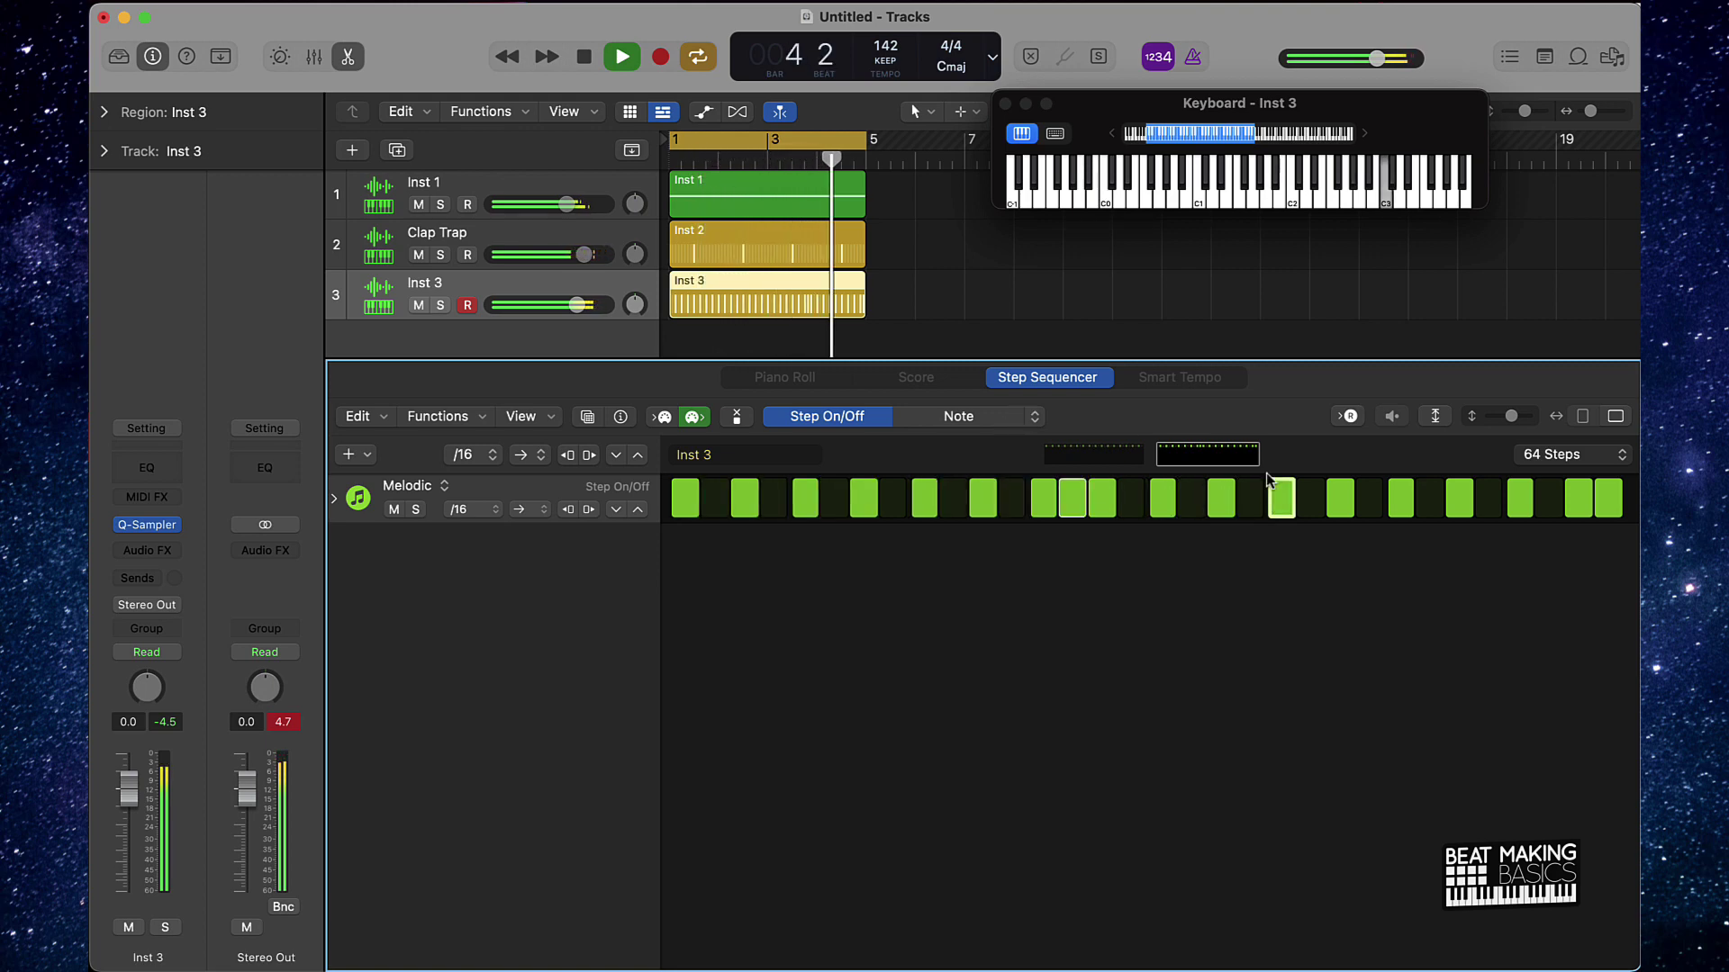
pyautogui.click(992, 415)
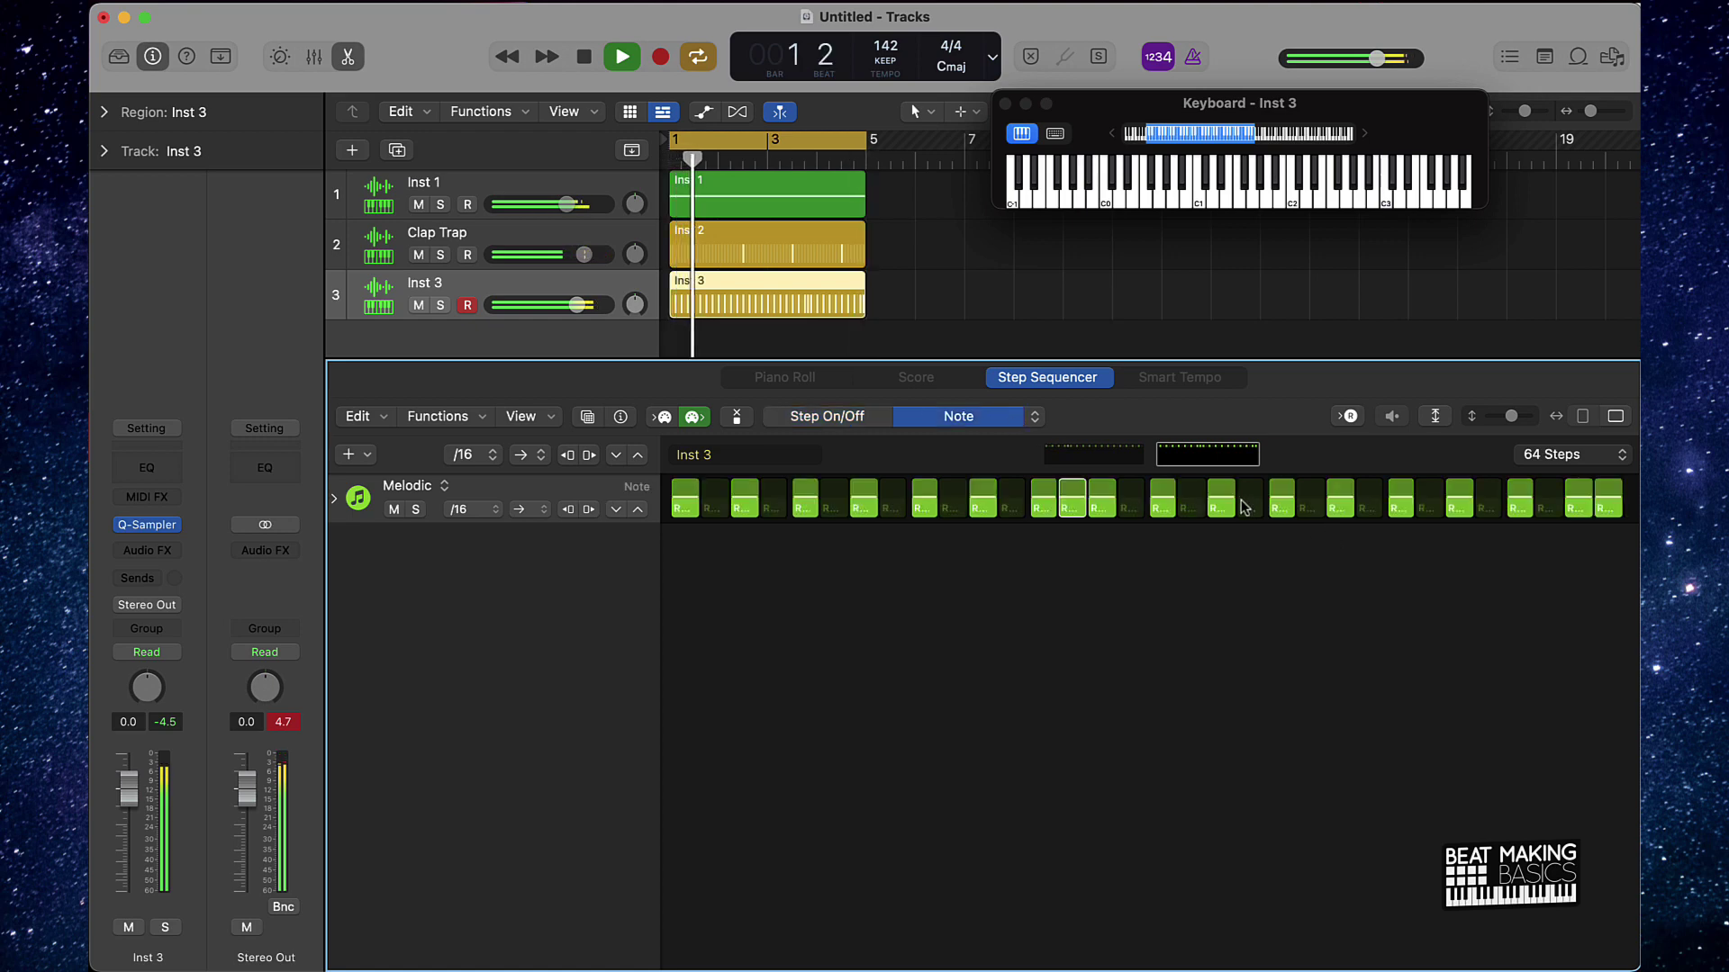
pyautogui.click(1221, 498)
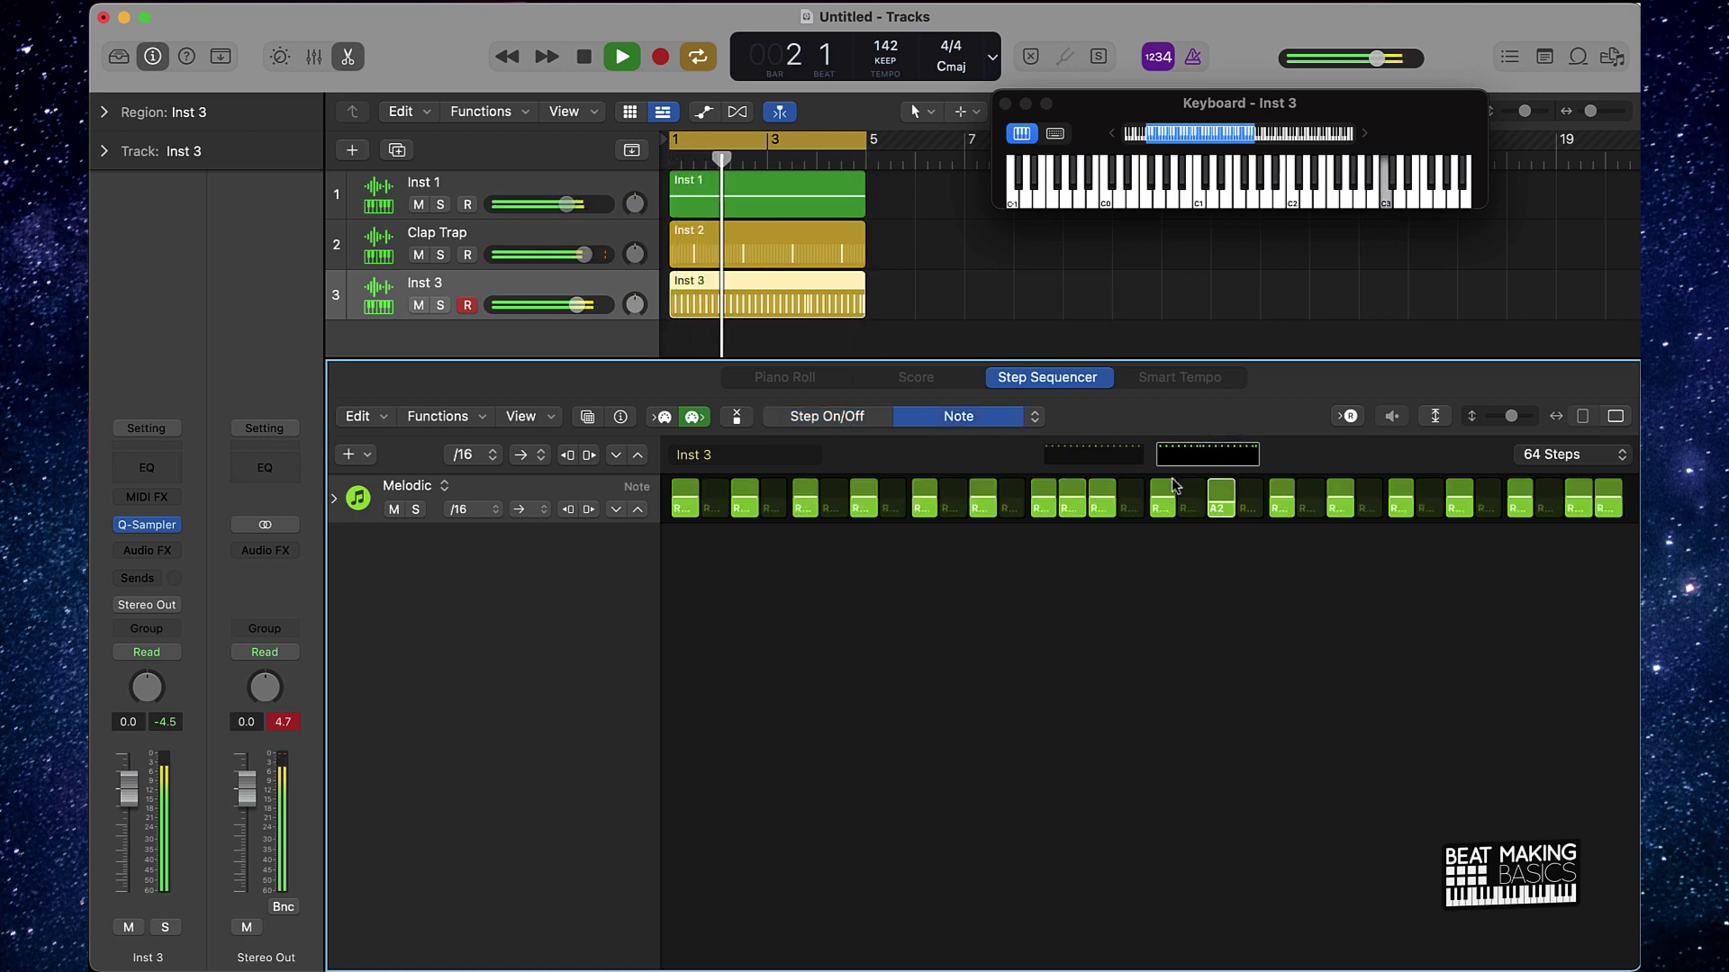
# On the pattern's first page, set step 5 to A#2 and step 29 to A2, and return to the second page.
pyautogui.click(836, 418)
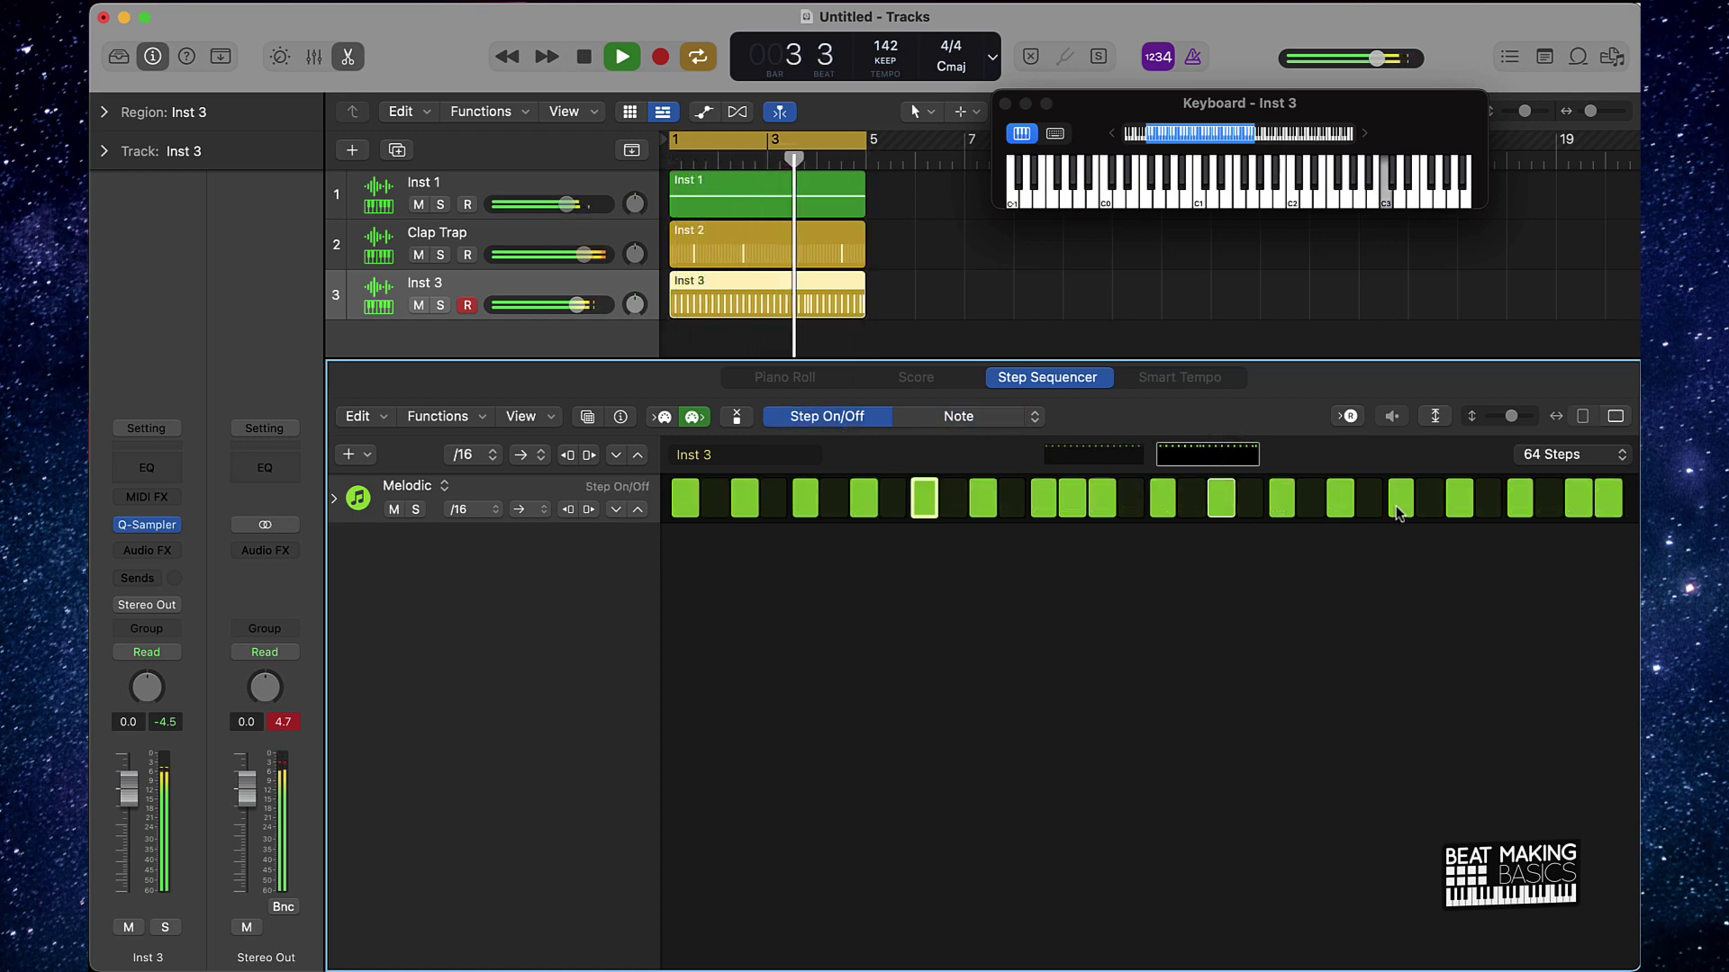
pyautogui.click(1079, 458)
pyautogui.click(805, 498)
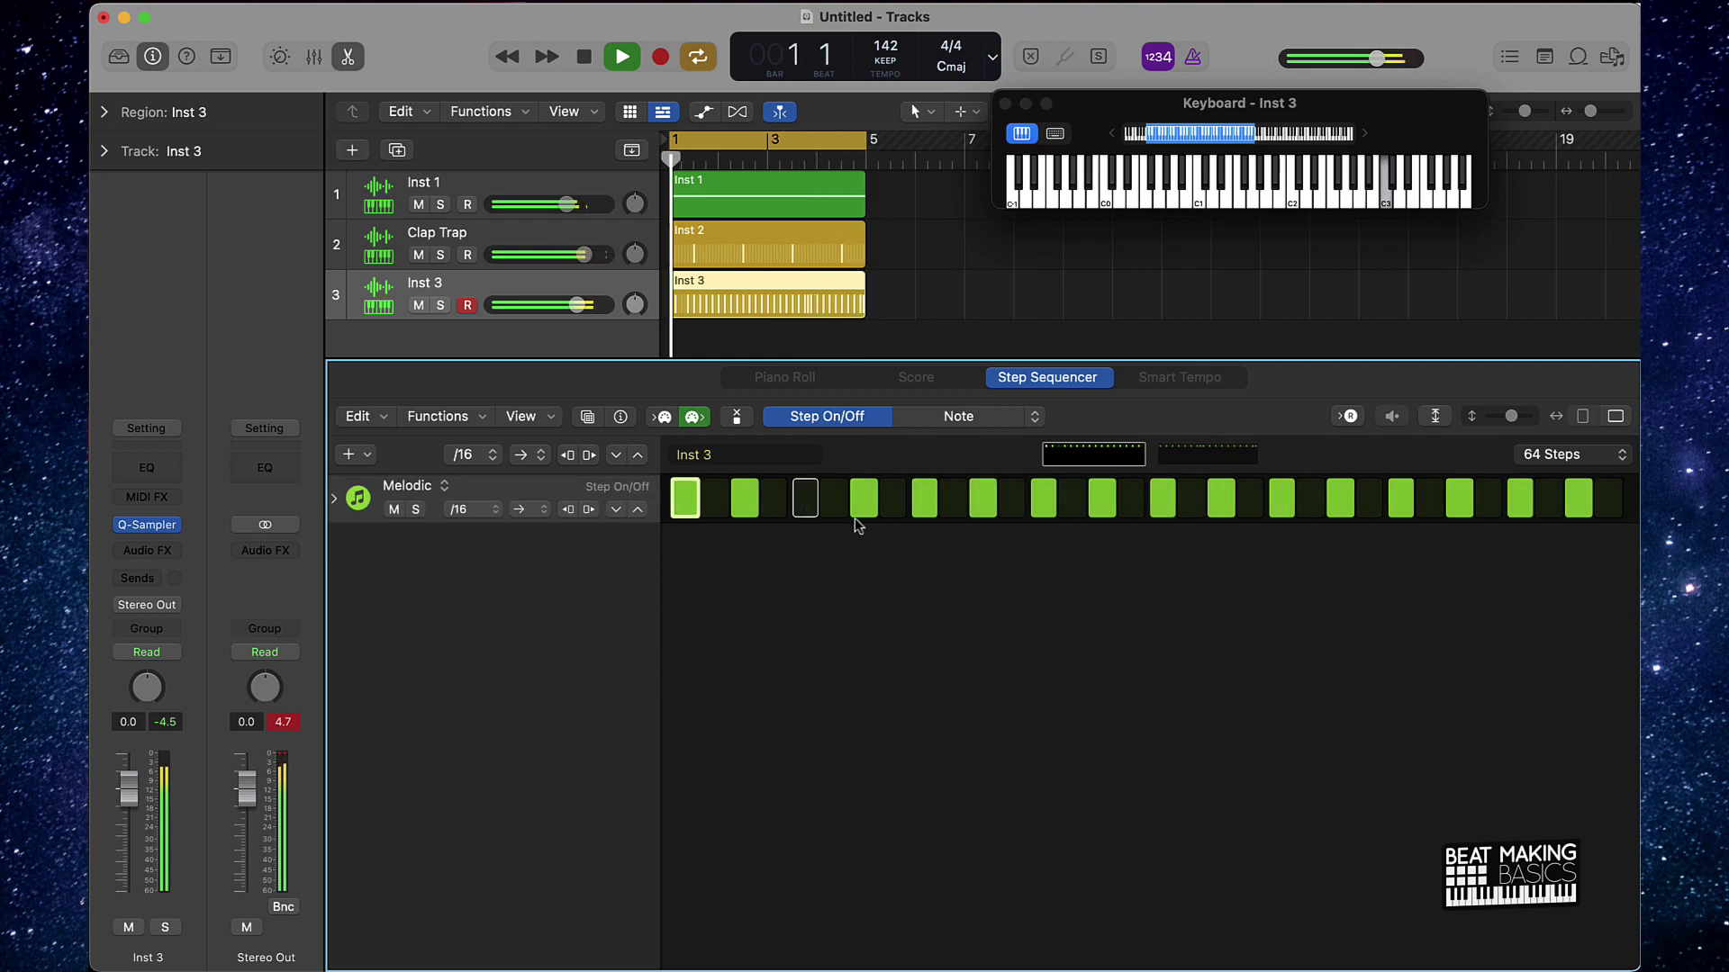
pyautogui.click(805, 498)
pyautogui.click(899, 419)
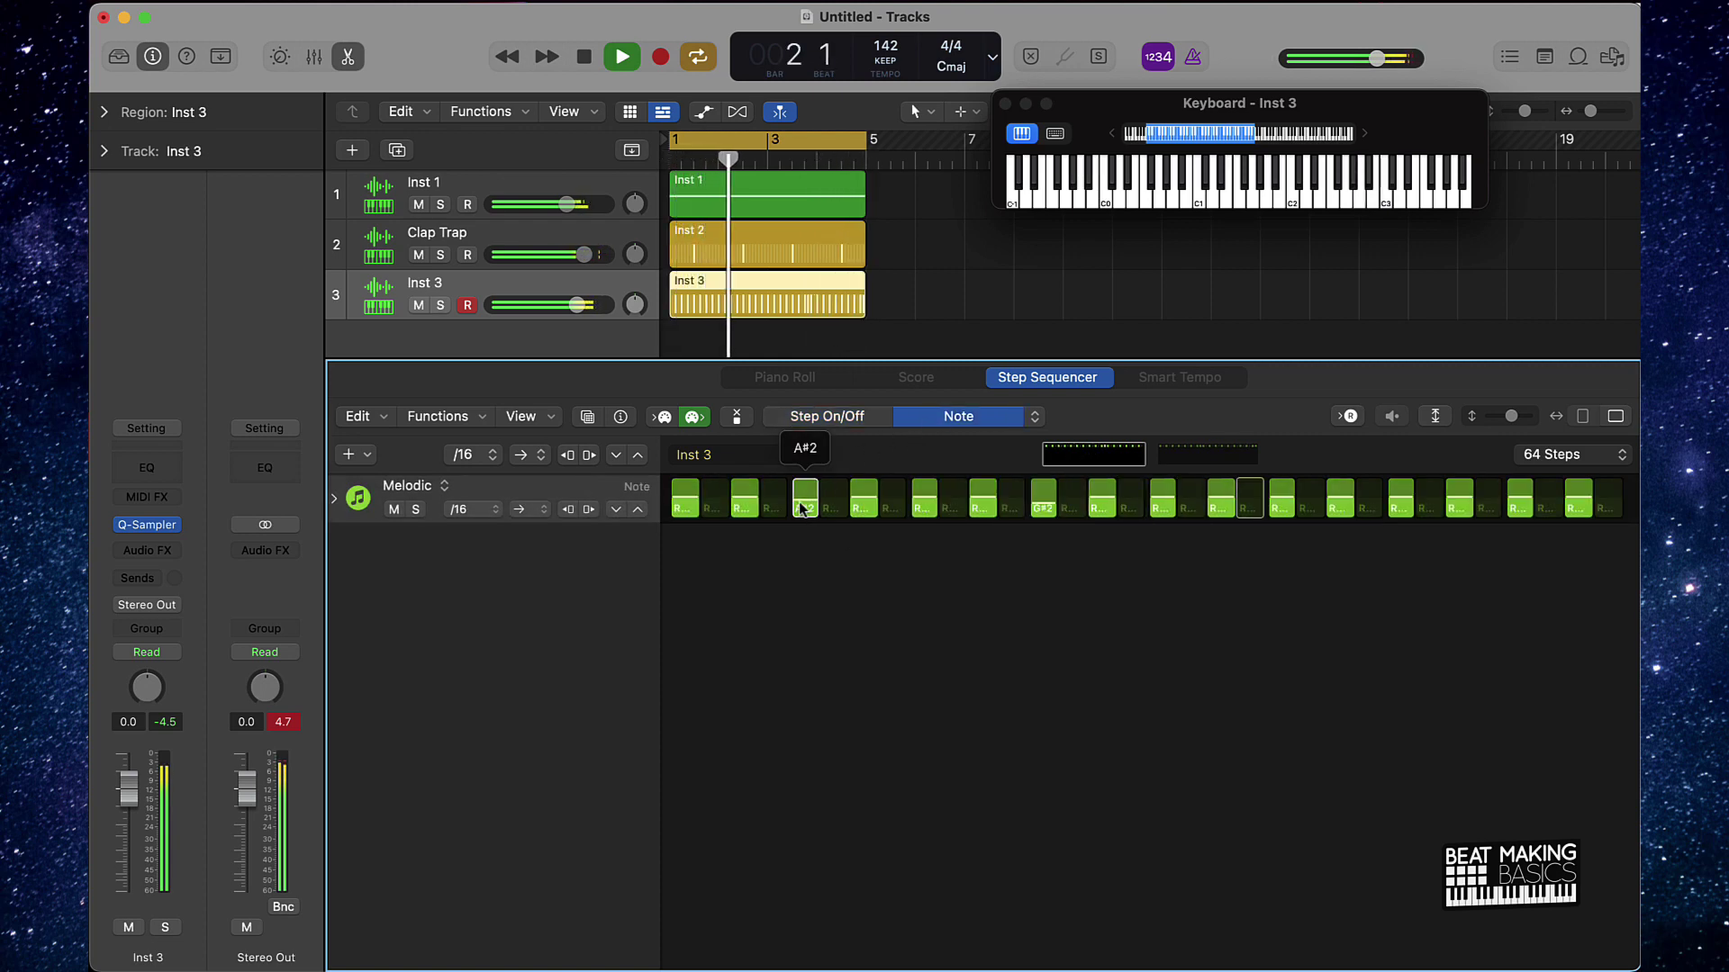
pyautogui.moveTo(1523, 507); pyautogui.dragTo(1523, 522)
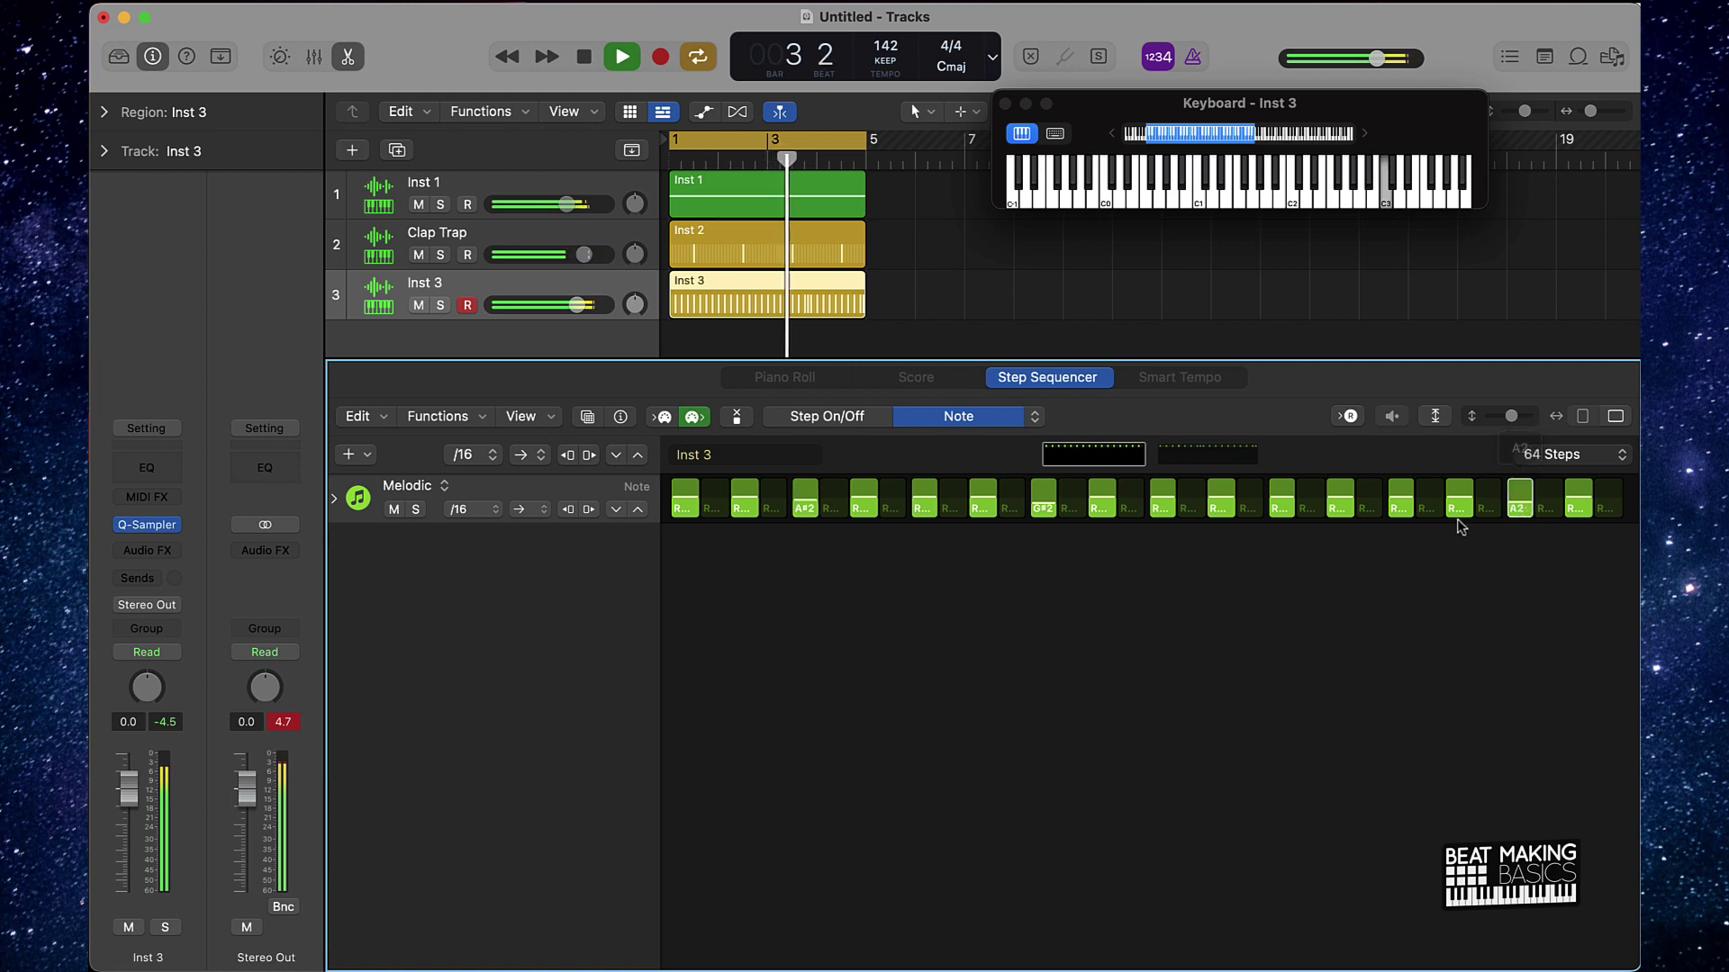
pyautogui.click(1208, 449)
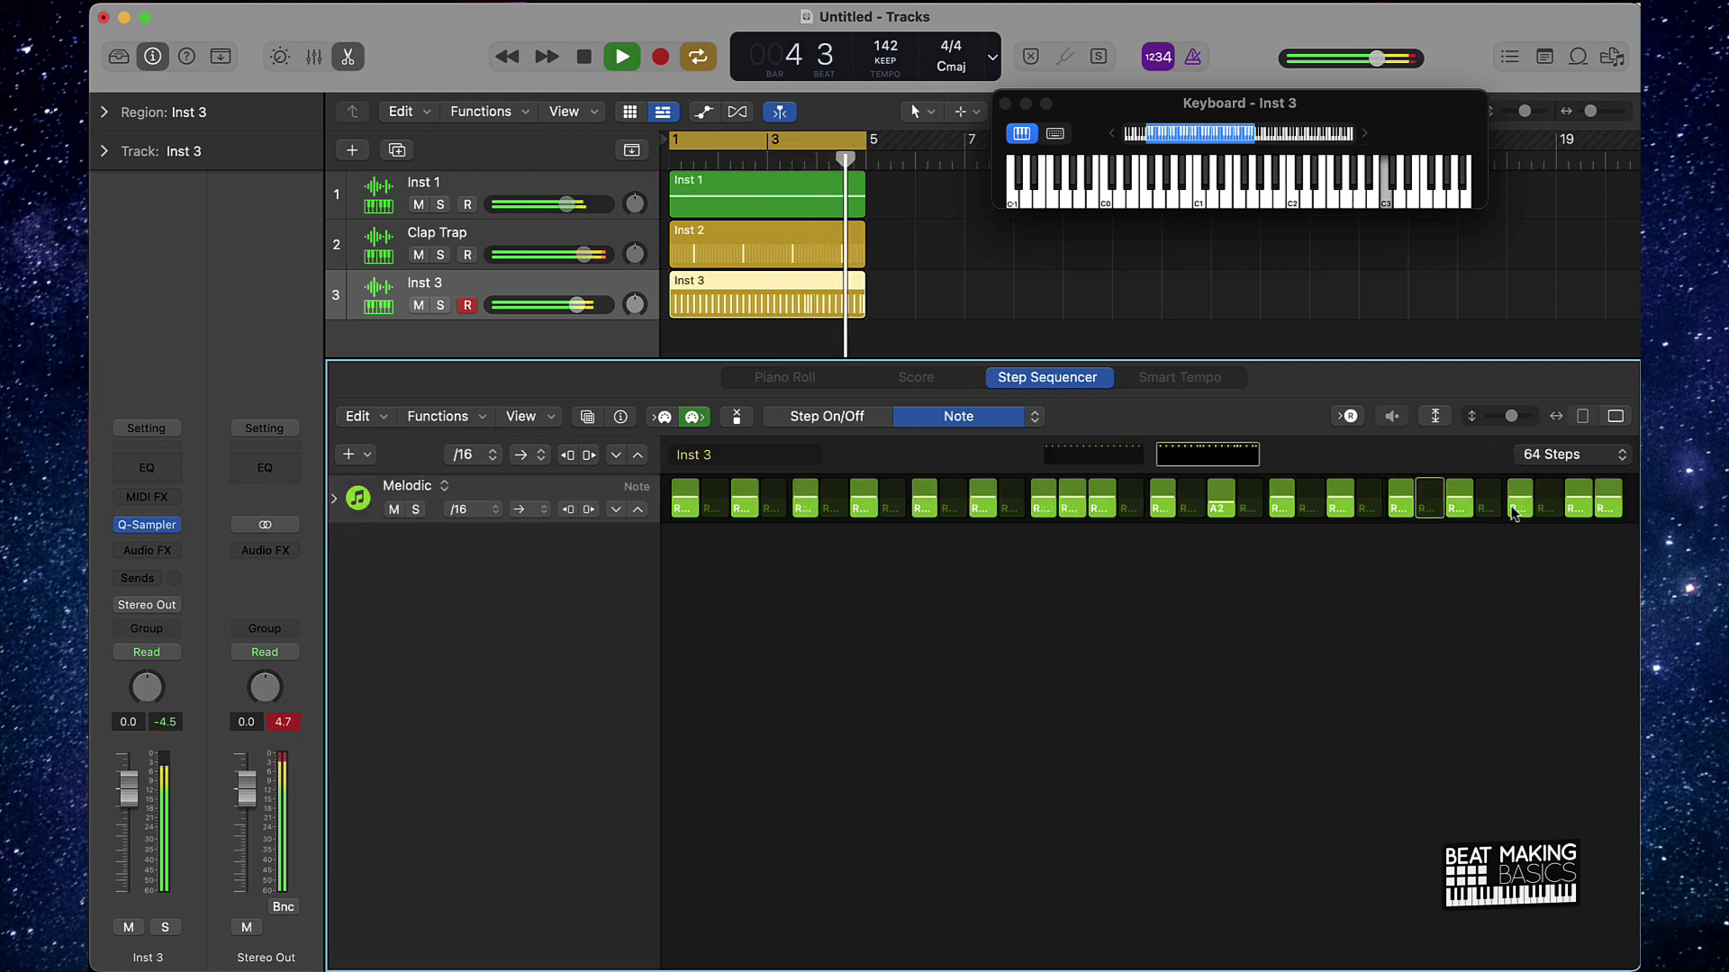
# Lower the 29th and 32nd steps on the second page to A2, and set note repeats of 3 on step 31 and 4 on step 32.
pyautogui.moveTo(1523, 511); pyautogui.dragTo(1524, 500)
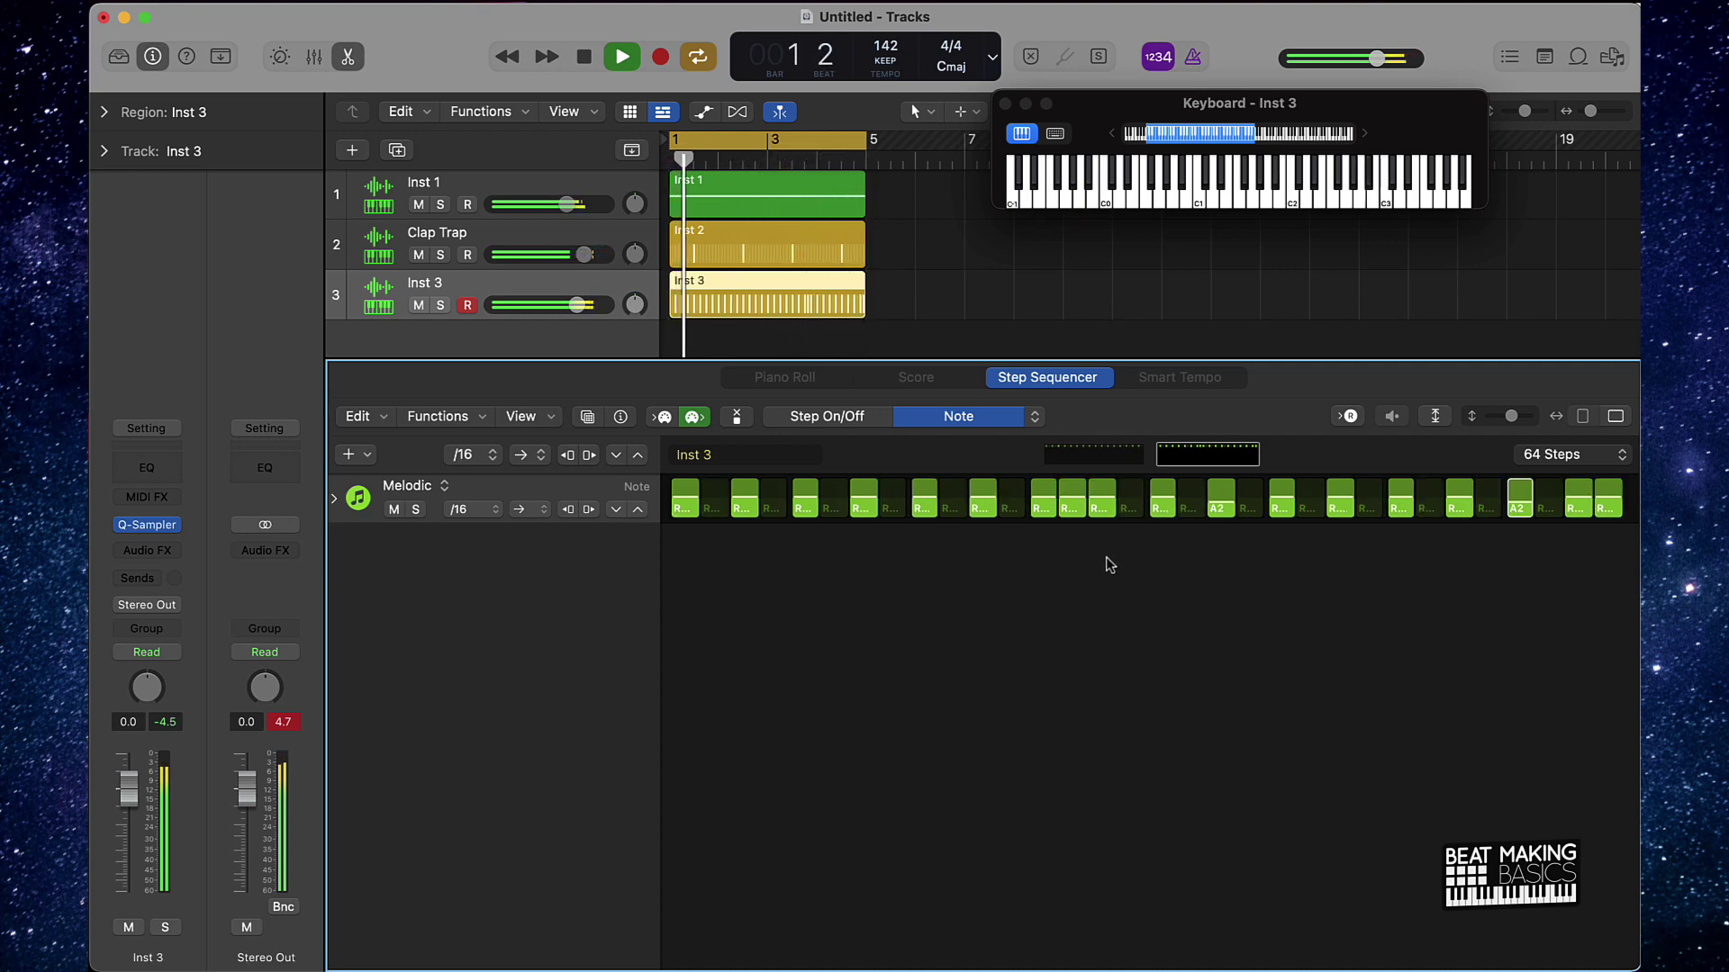
pyautogui.moveTo(1608, 501); pyautogui.dragTo(1610, 511)
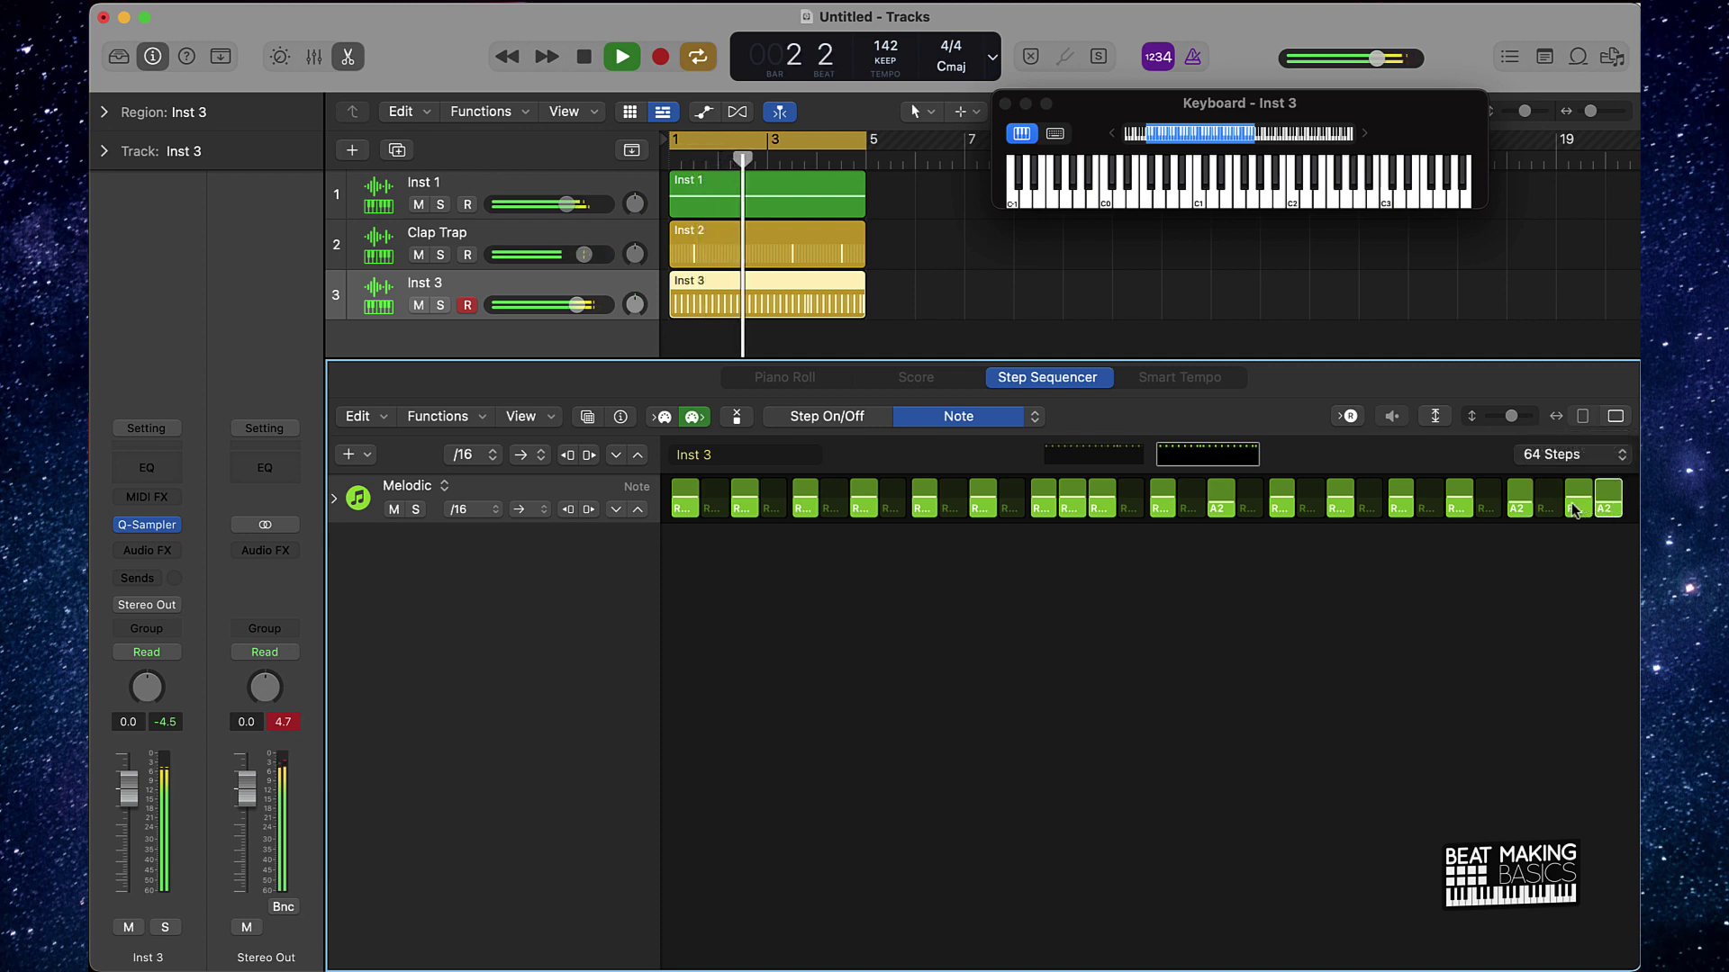
pyautogui.click(999, 416)
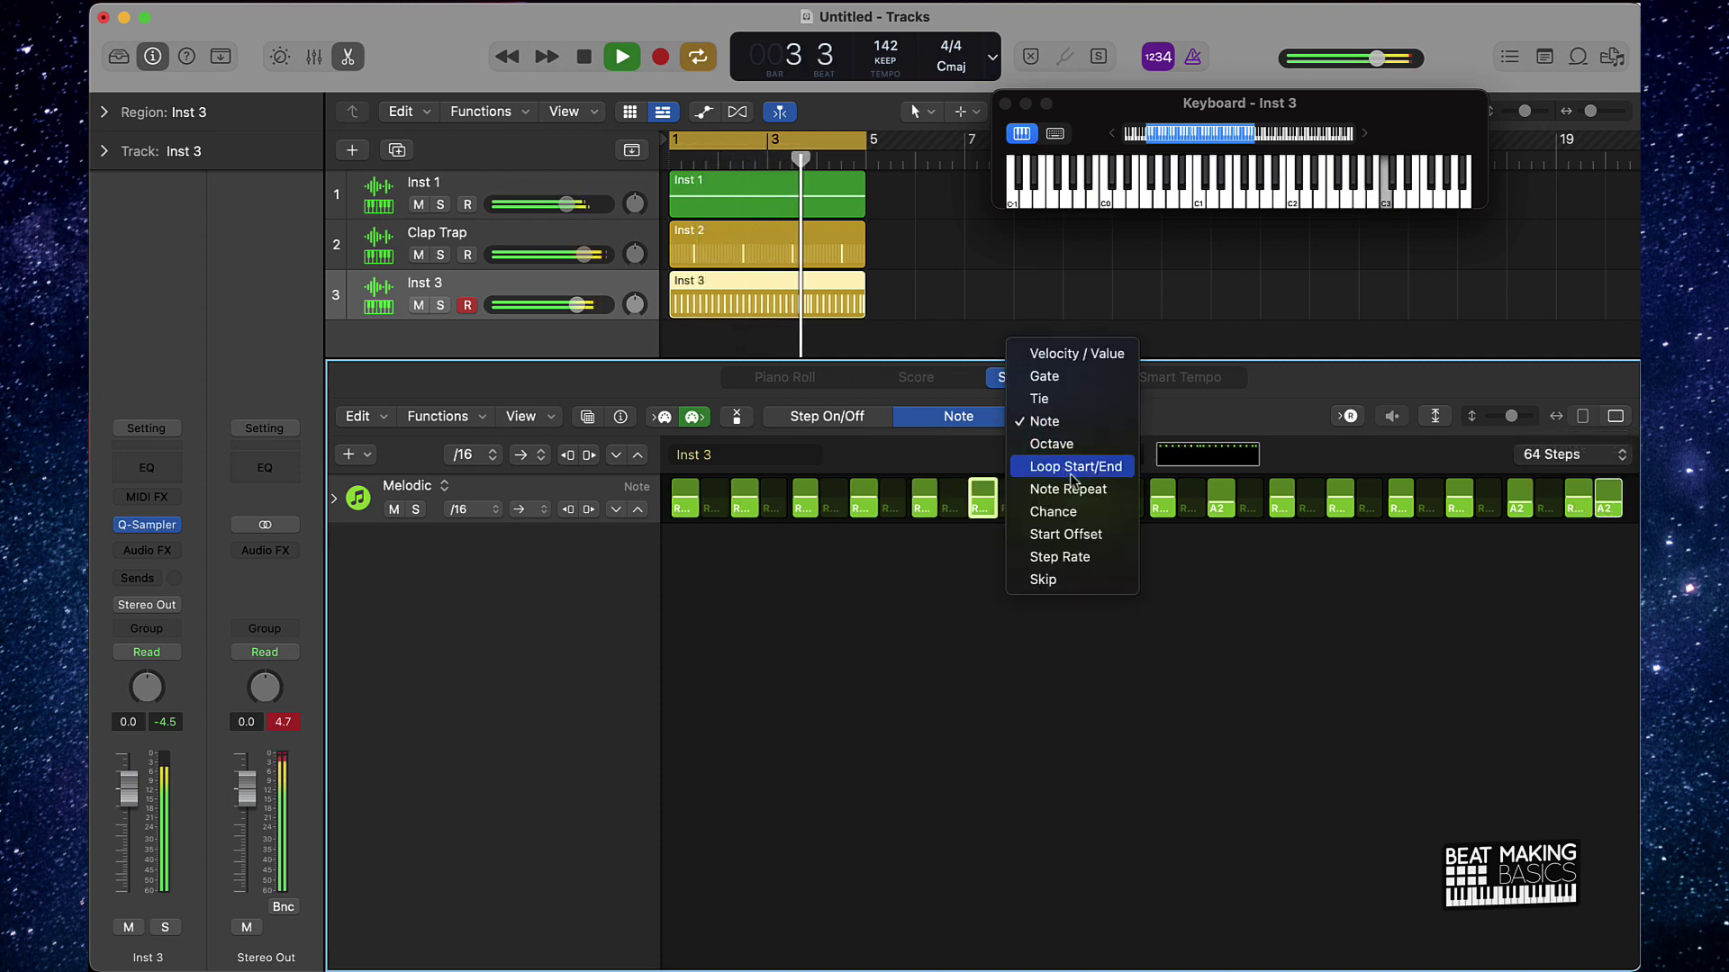
pyautogui.click(1108, 490)
pyautogui.moveTo(1608, 500); pyautogui.dragTo(1542, 531)
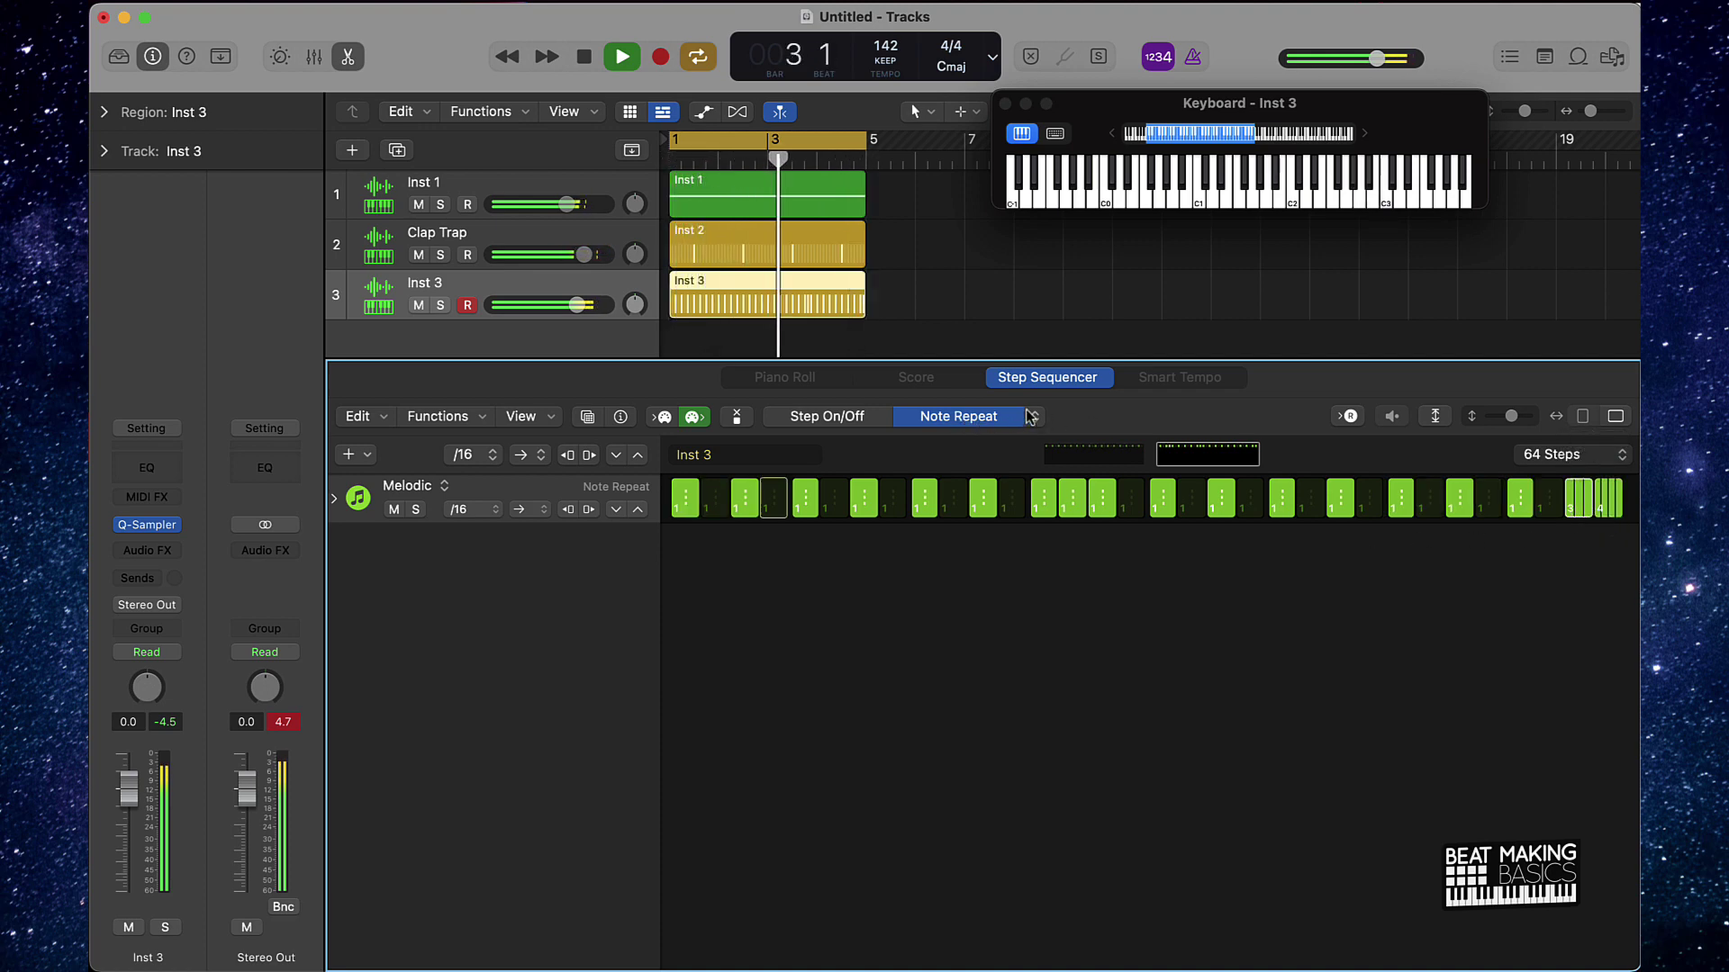
# Return to Note editing, lower the page's 31st hi-hat step to A2, stop playback and close the editor.
pyautogui.click(971, 420)
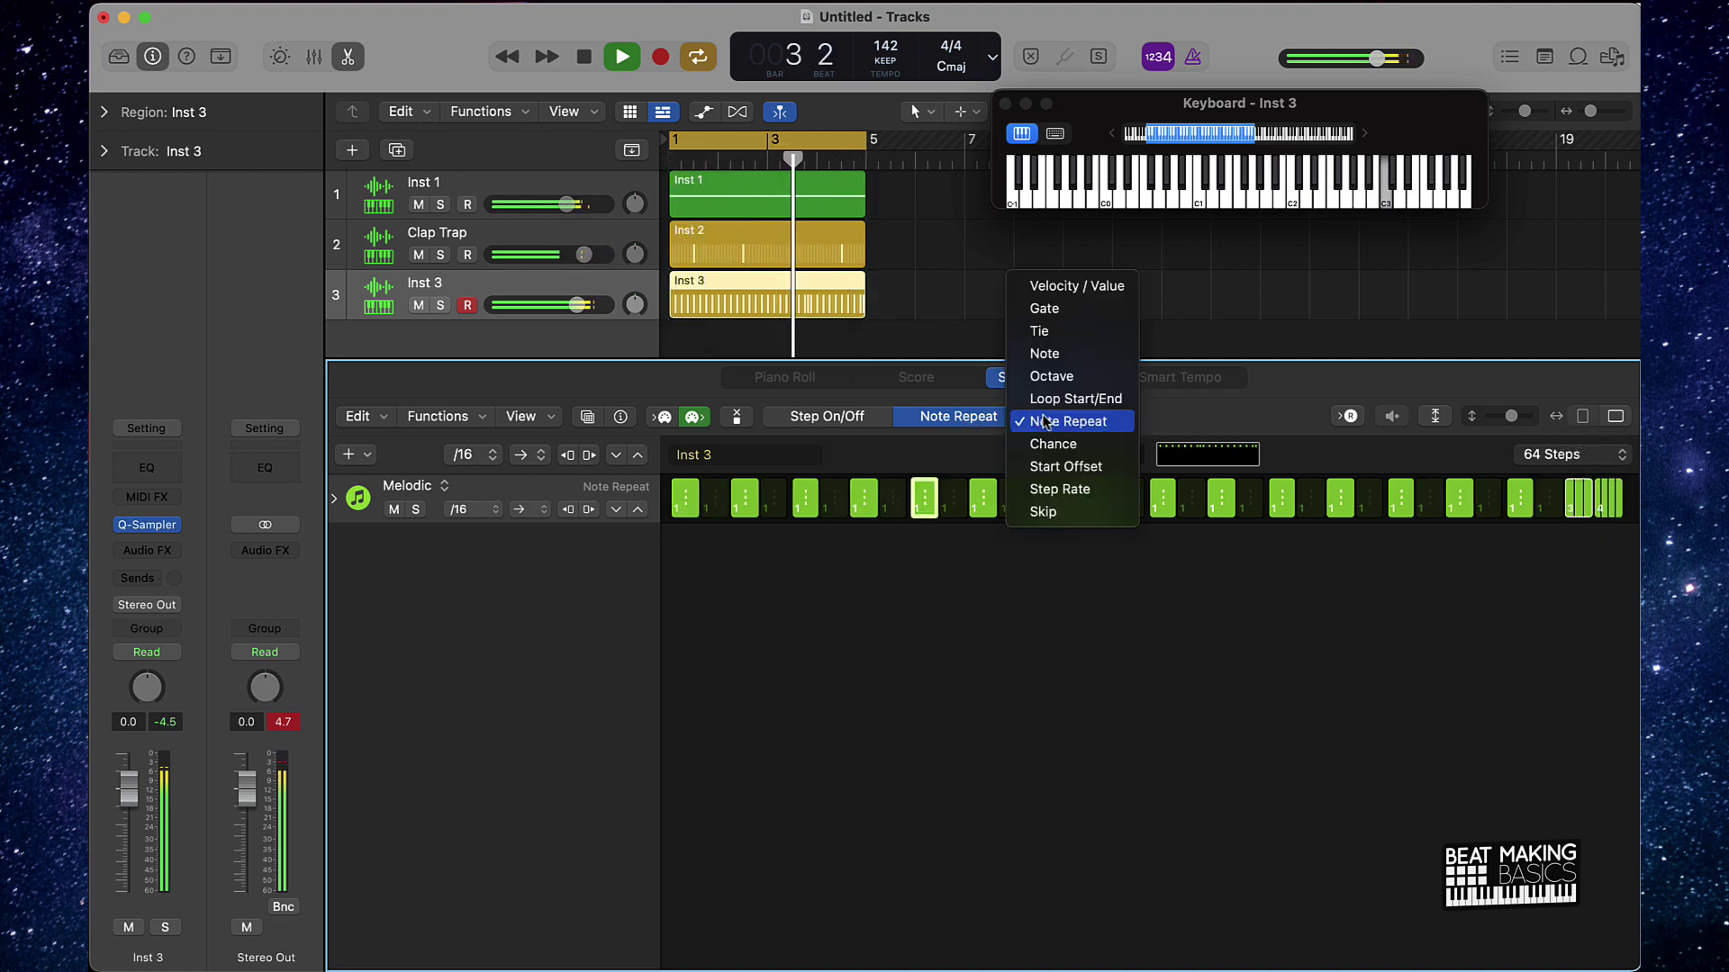
pyautogui.click(1066, 354)
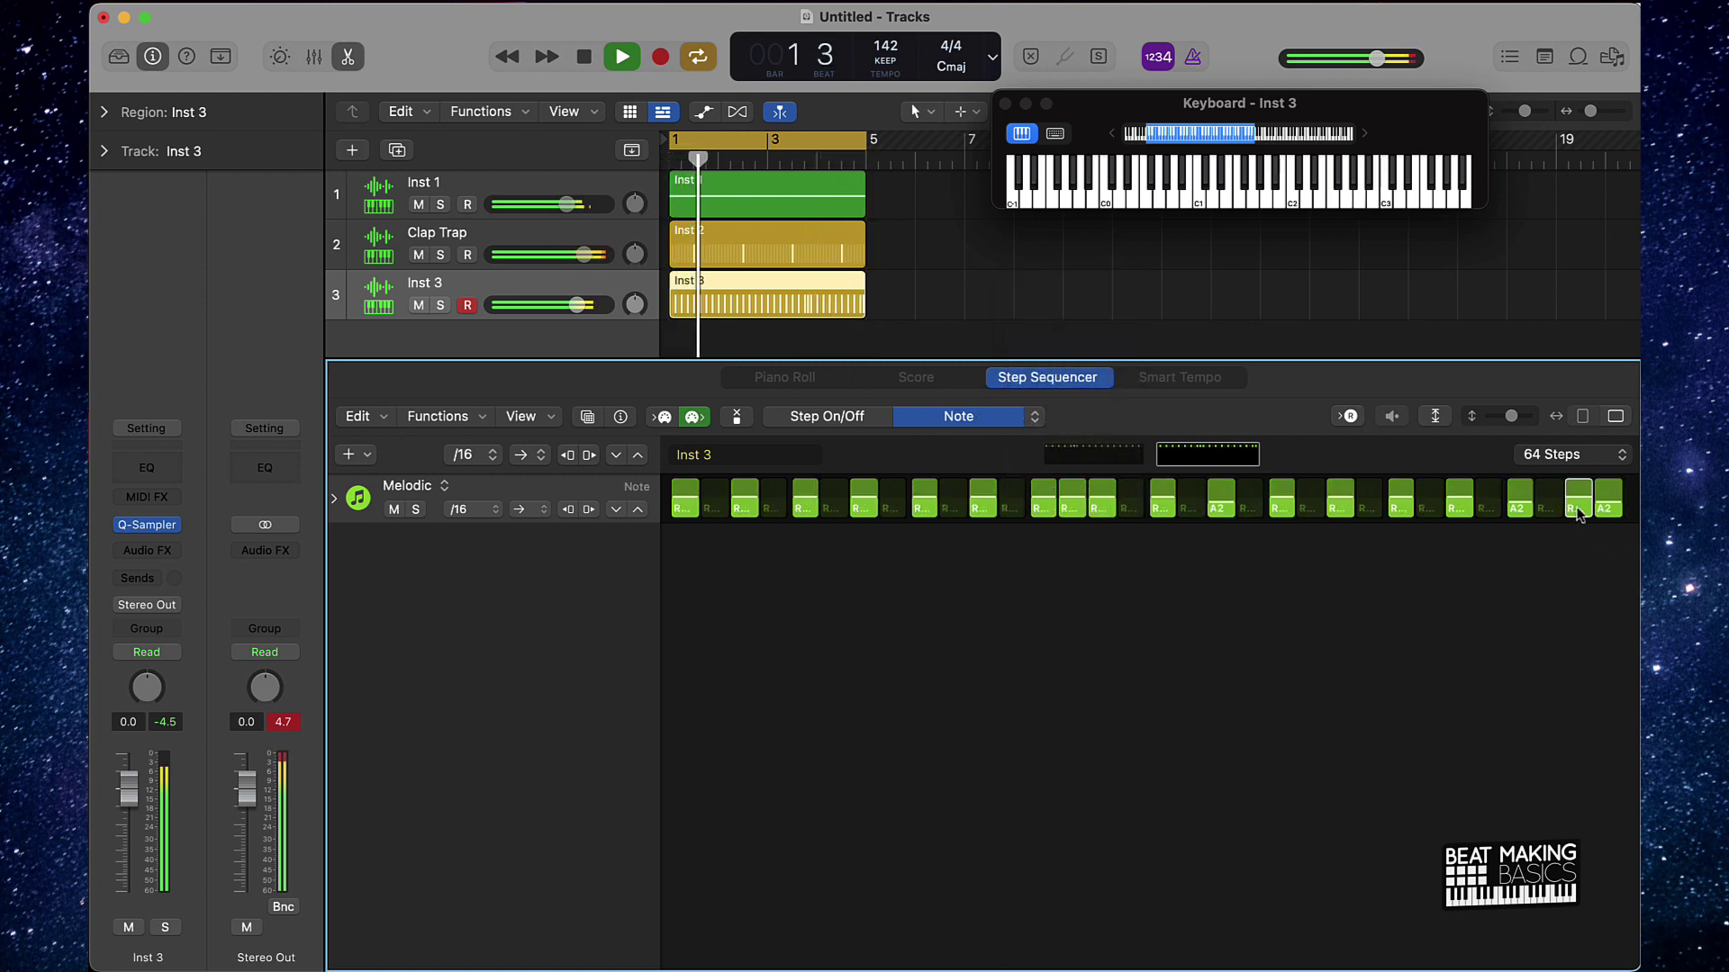
pyautogui.moveTo(1584, 512); pyautogui.dragTo(1582, 521)
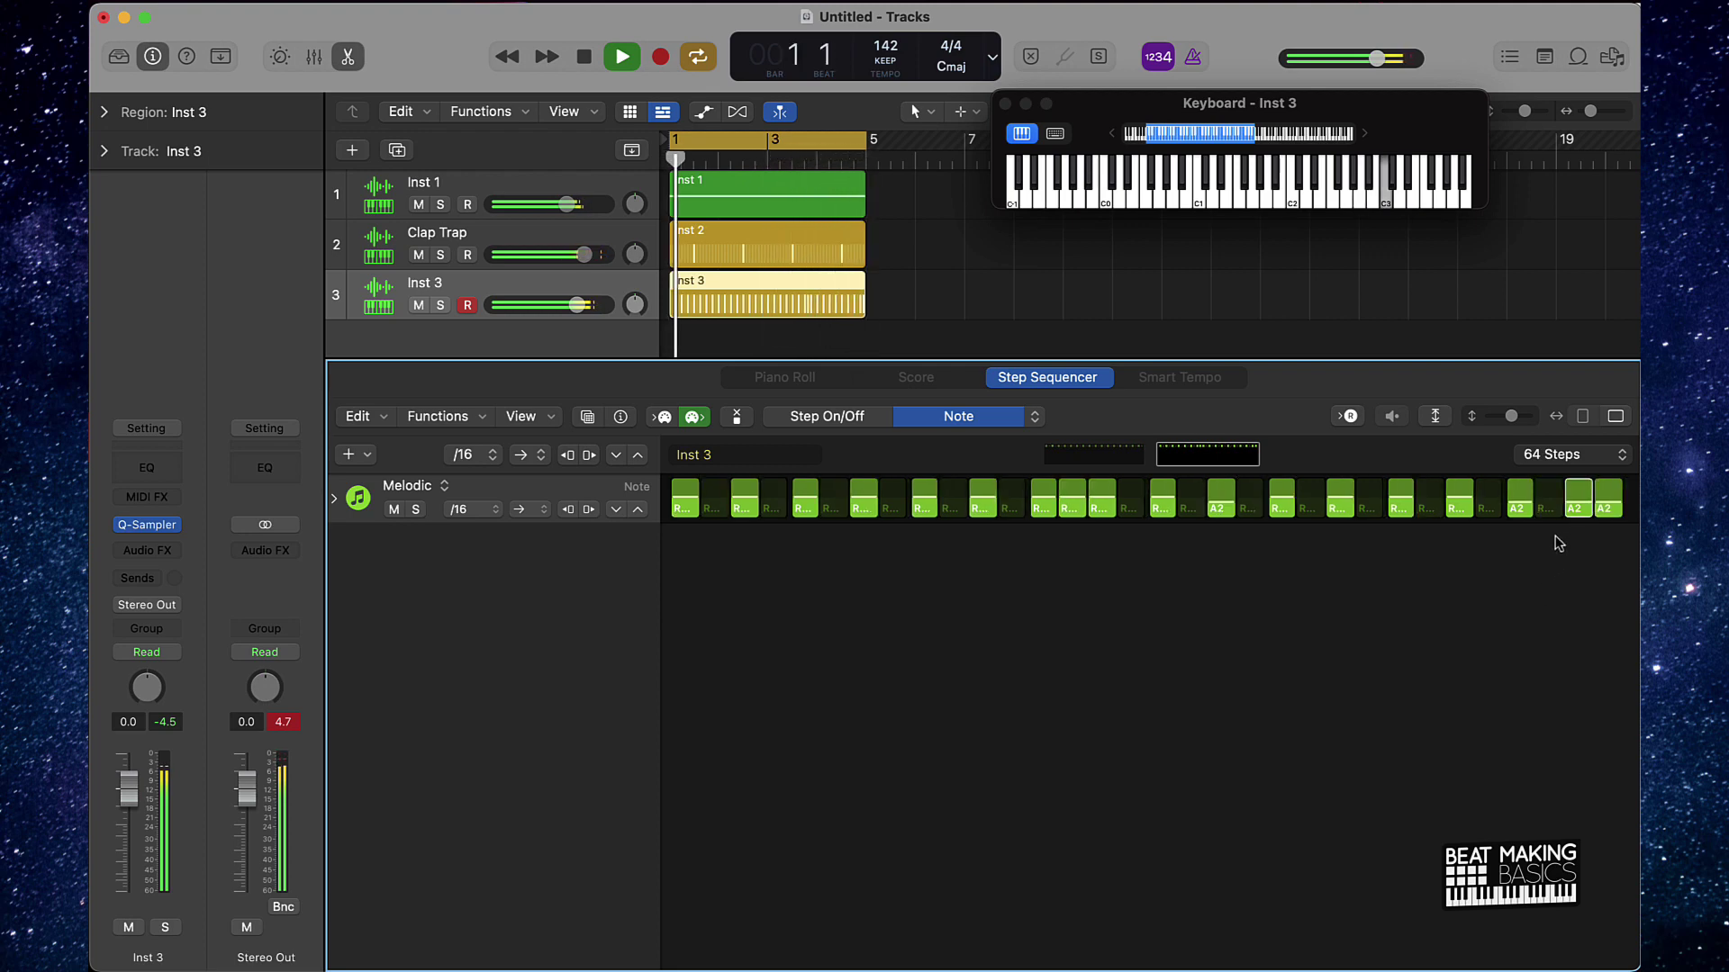
pyautogui.press('space')
pyautogui.click(1078, 291)
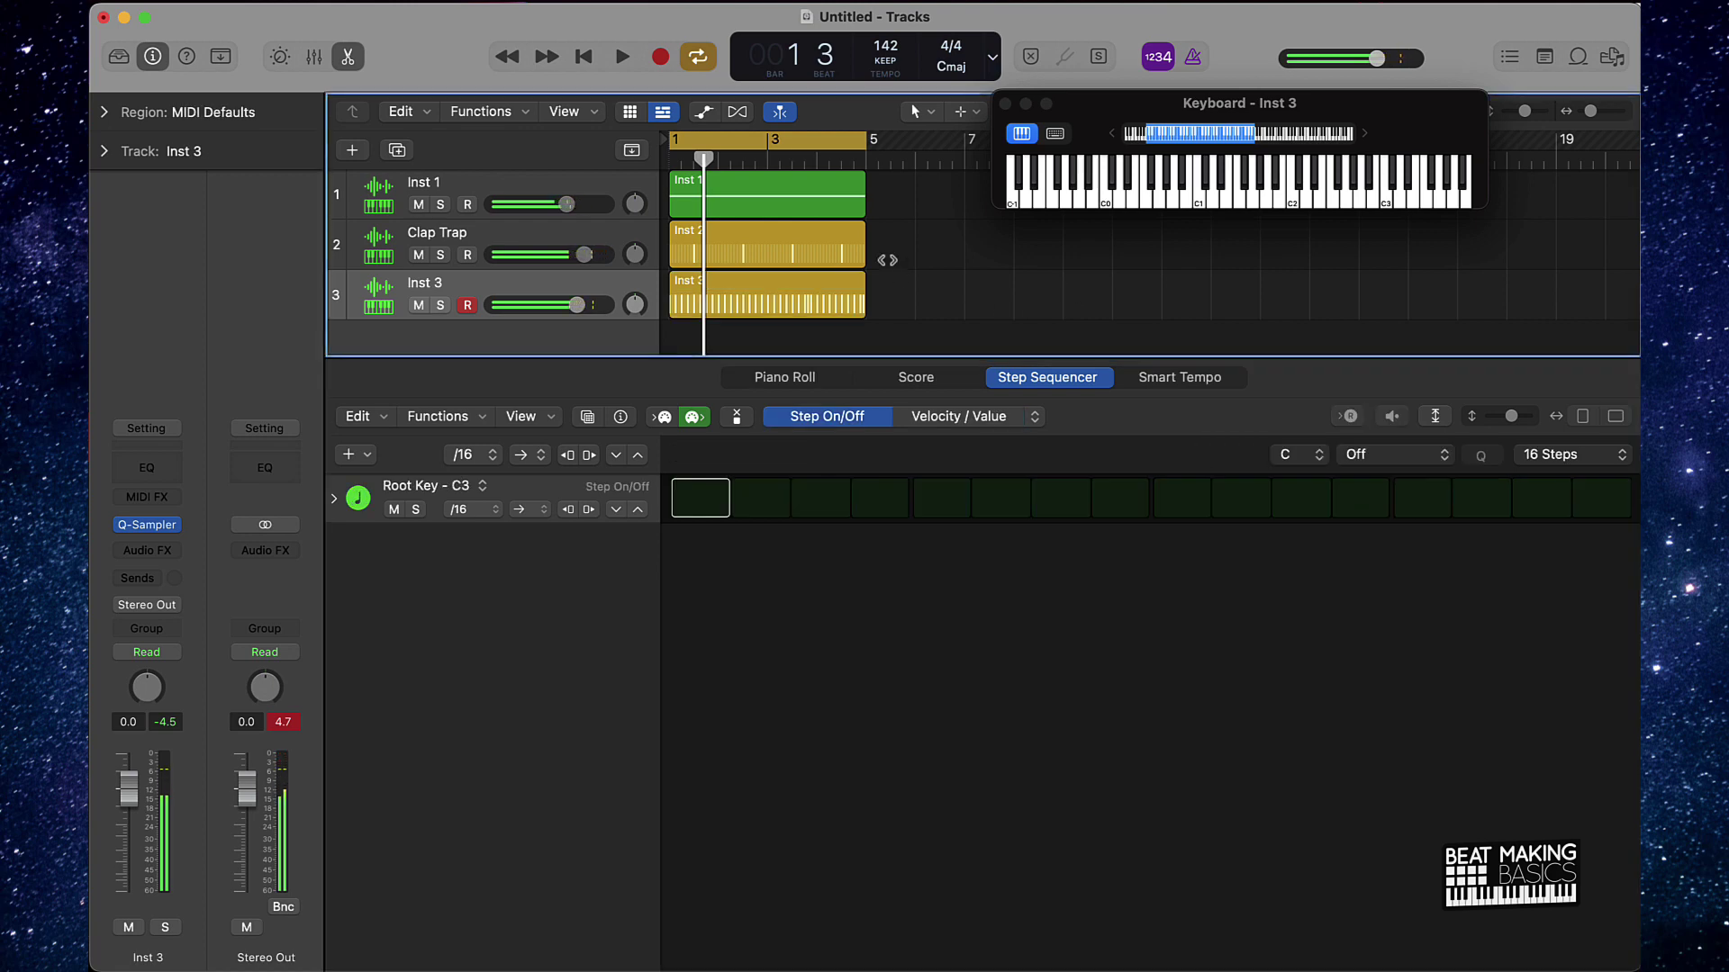
pyautogui.click(347, 59)
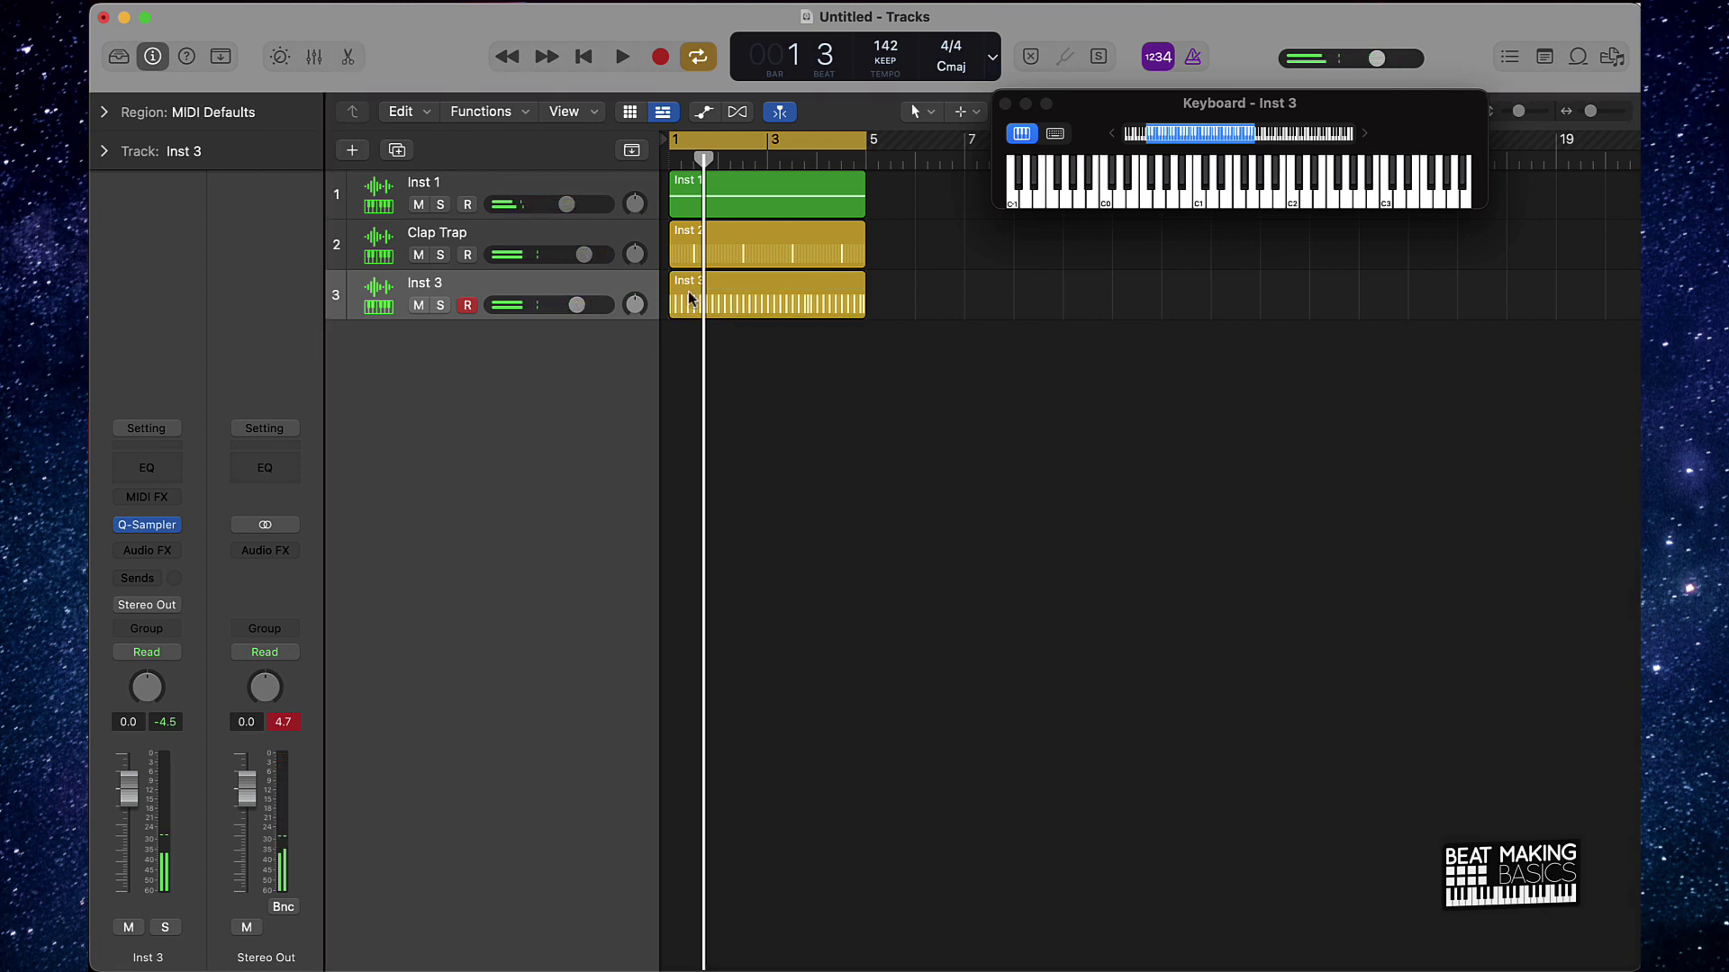
# Rename the hi-hat track Hat, the clap track Clap and the first track Sample.
pyautogui.doubleClick(437, 283)
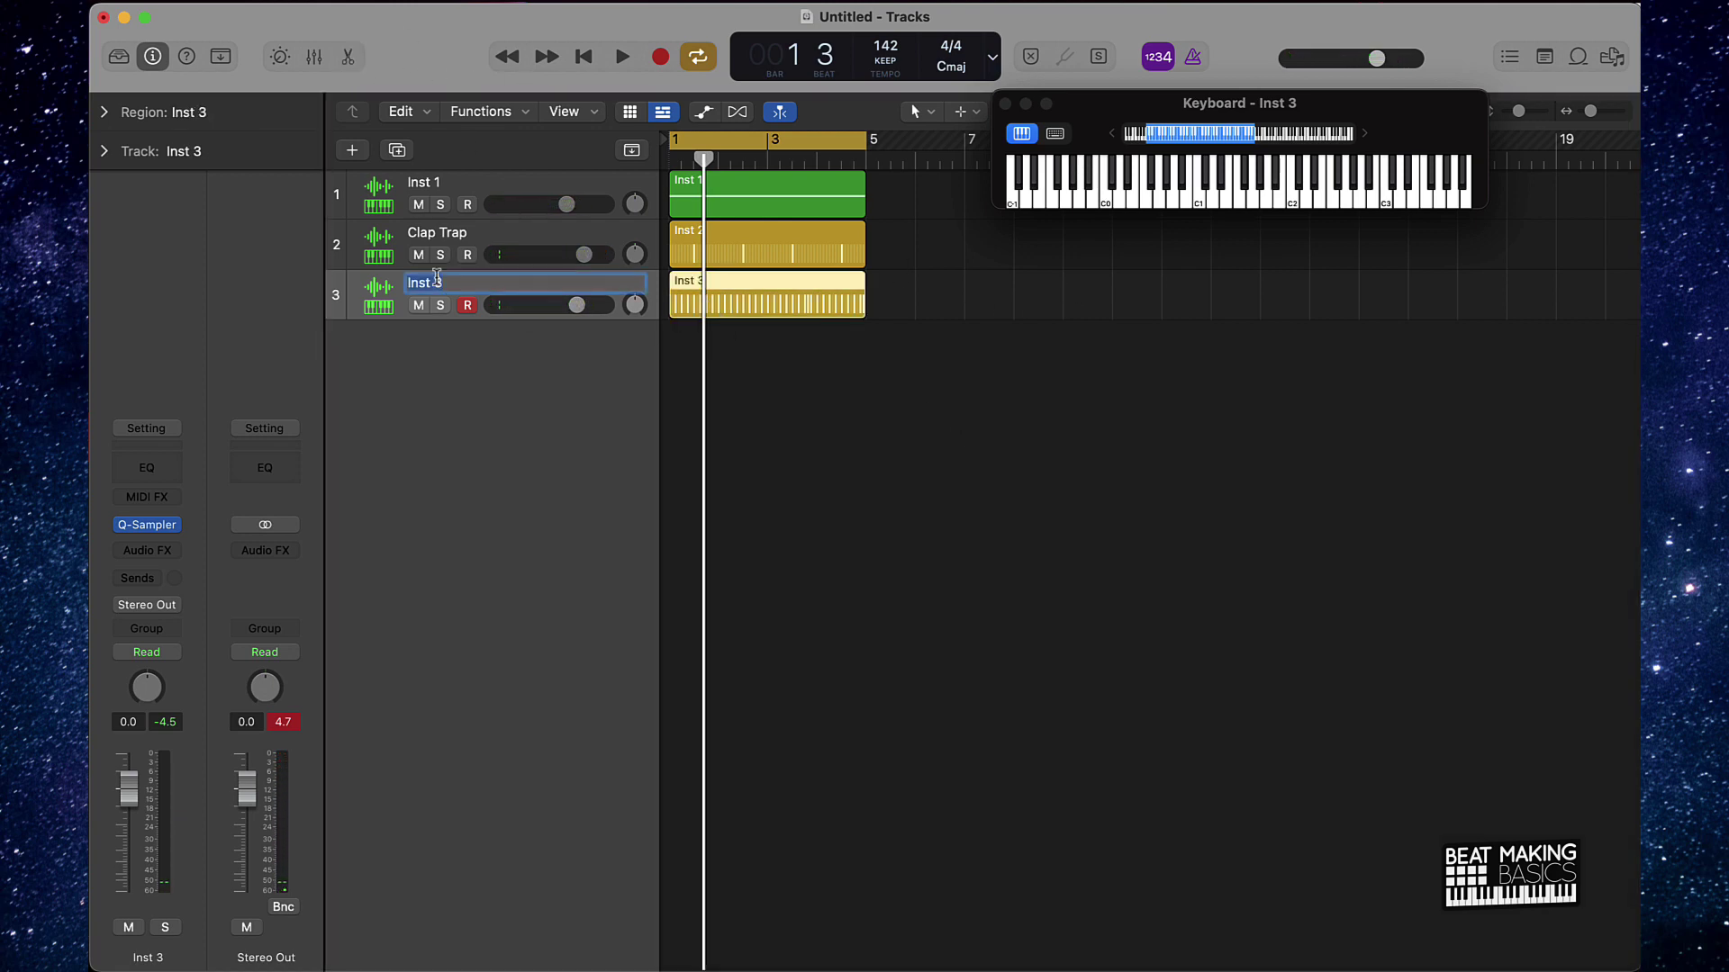
pyautogui.doubleClick(456, 234)
pyautogui.press('BackSpace')
pyautogui.press('BackSpace')
pyautogui.press('Return')
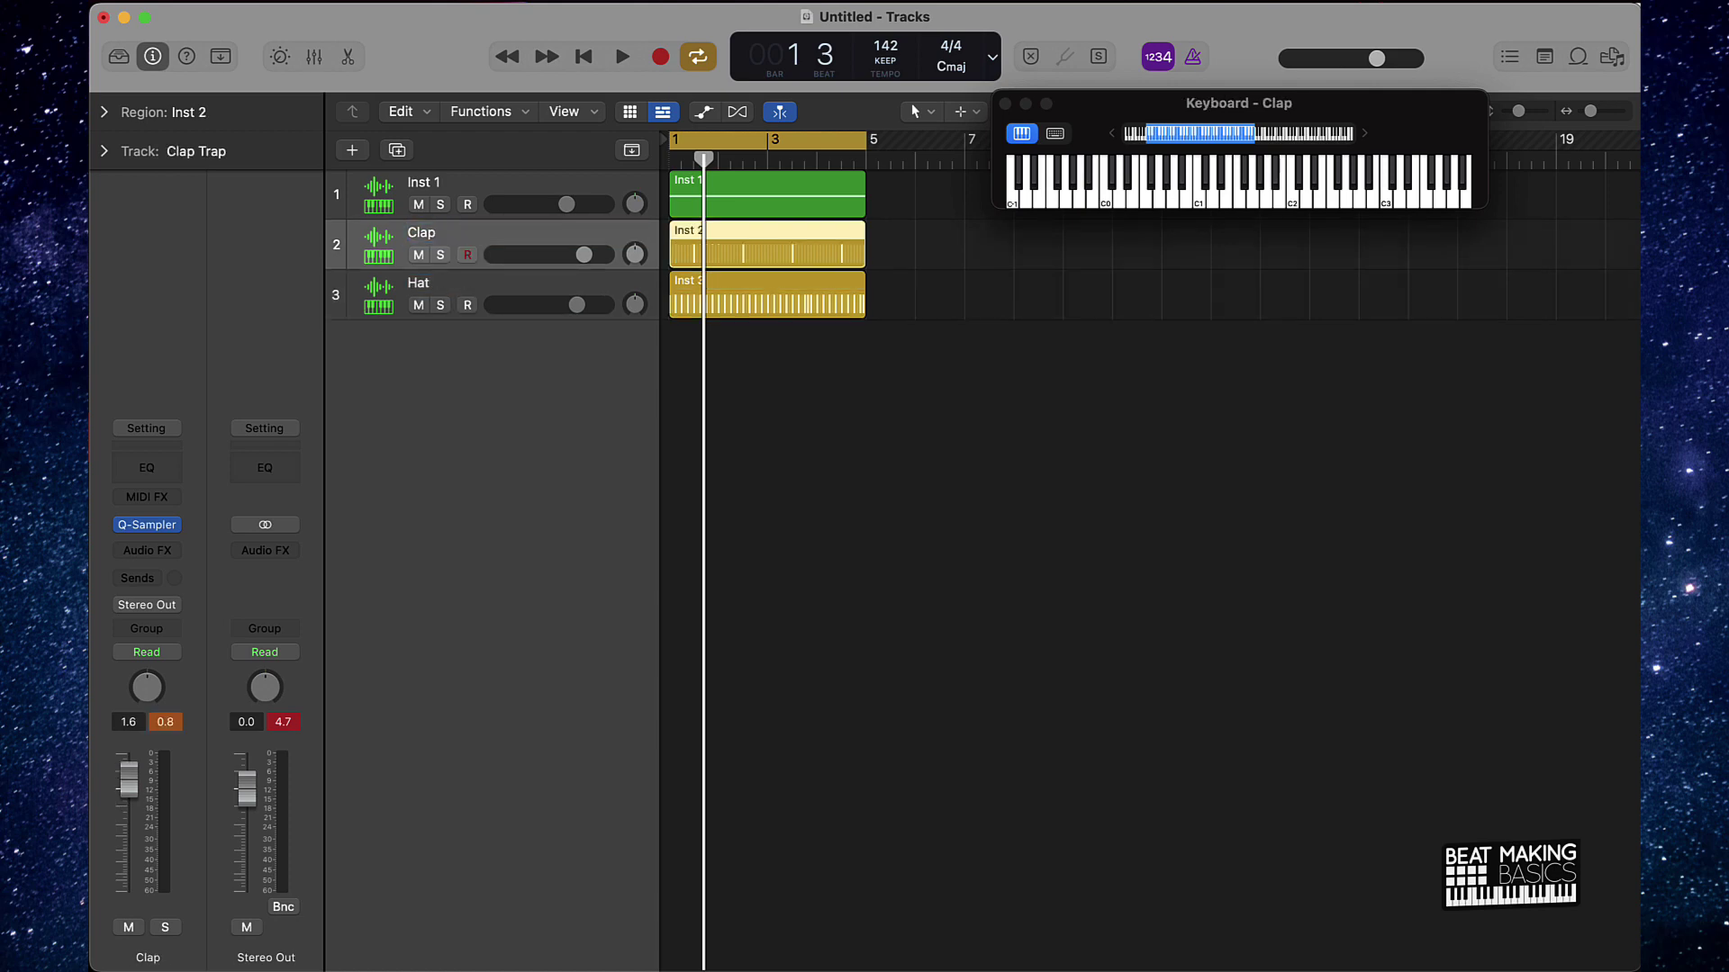
pyautogui.doubleClick(454, 180)
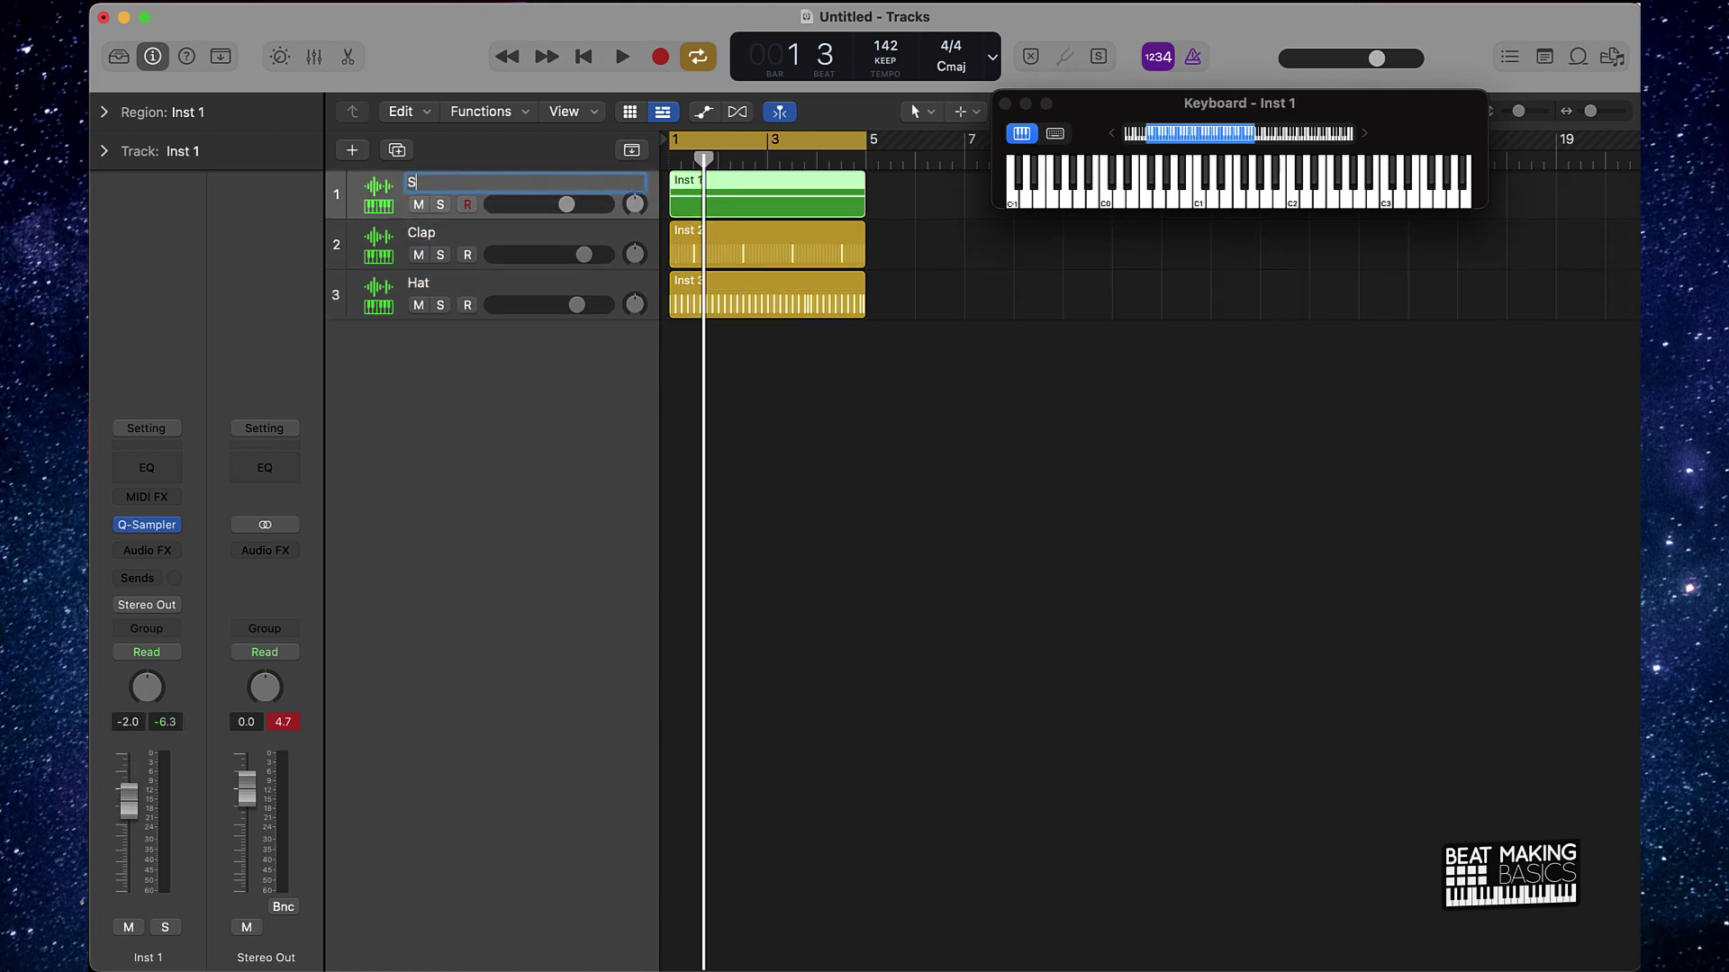
pyautogui.write('Sample')
pyautogui.press('Return')
# Select all regions and name them after their tracks.
pyautogui.click(940, 461)
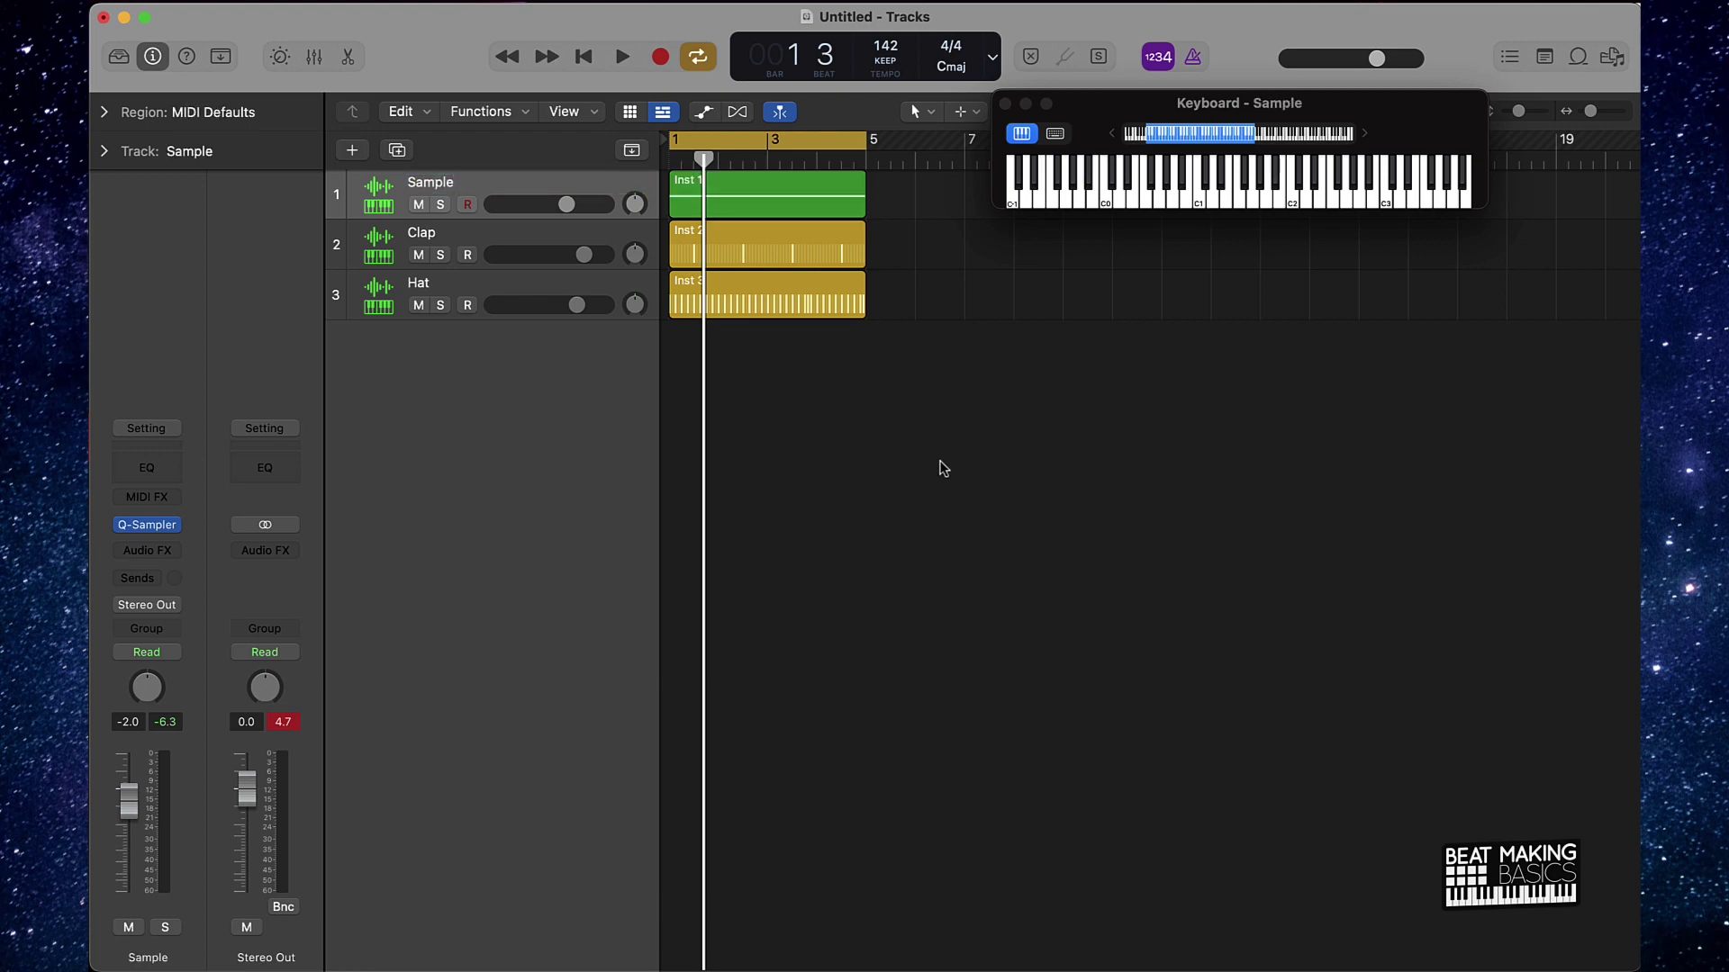
pyautogui.press('super+a')
pyautogui.press('super+r')
# Create one software instrument track with Quick Sampler (Single Sample) below the Hat track.
pyautogui.click(389, 312)
pyautogui.click(350, 150)
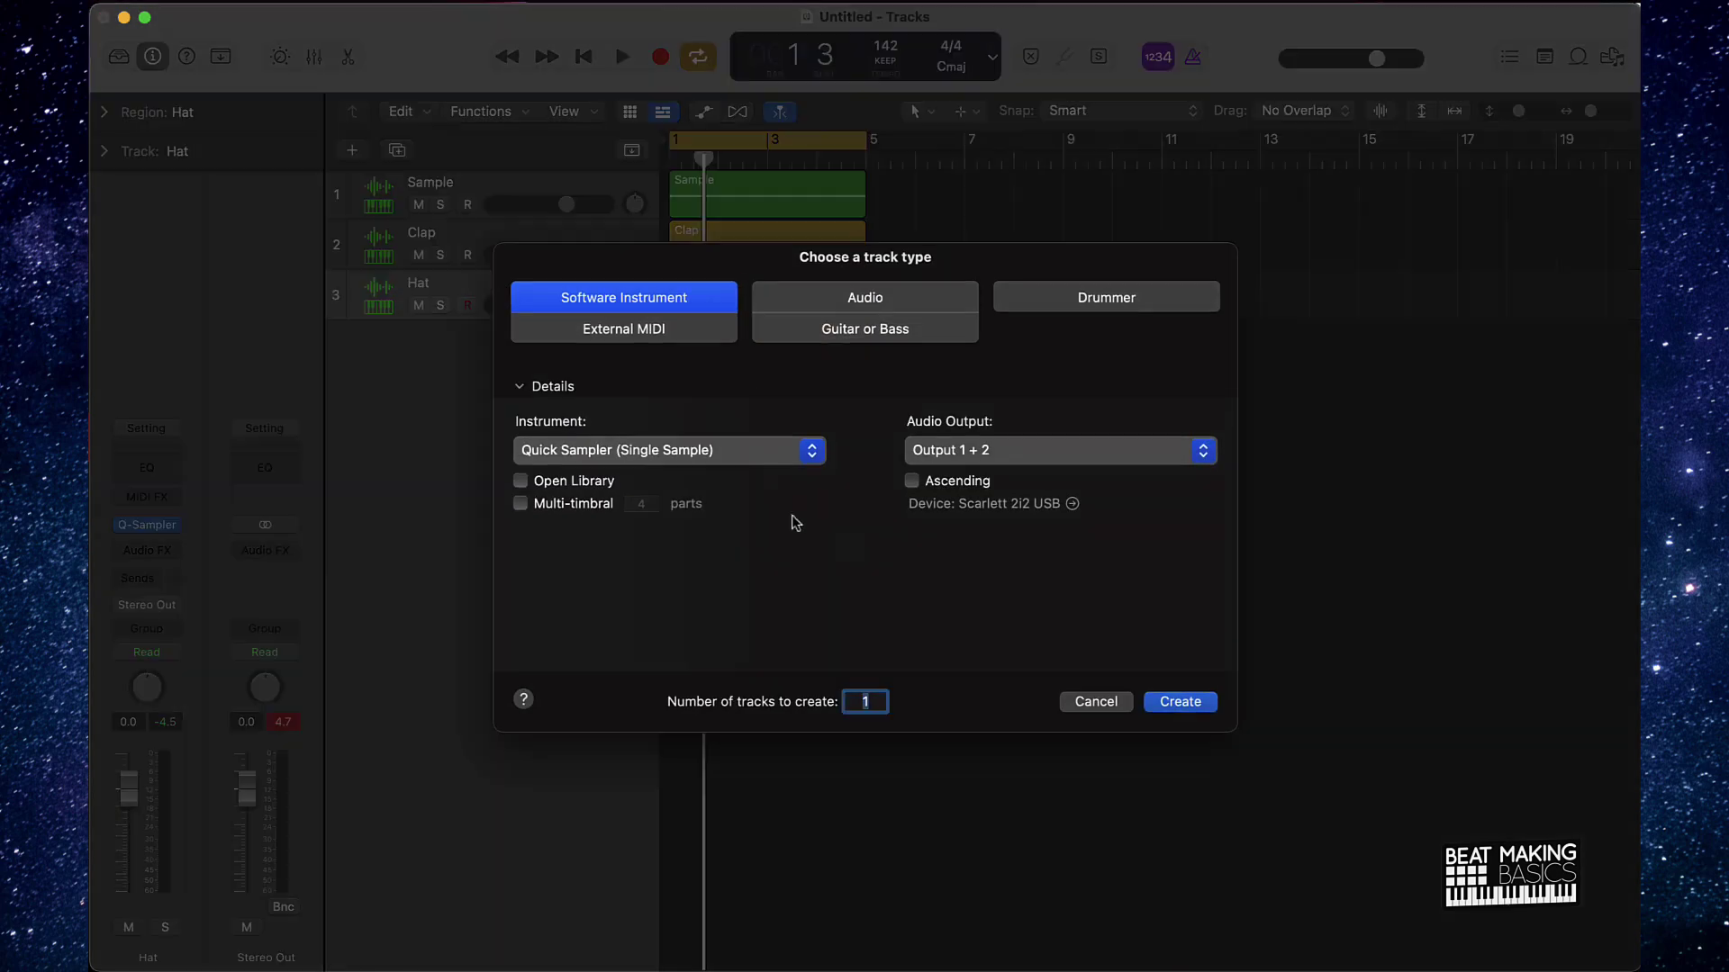
pyautogui.click(1187, 703)
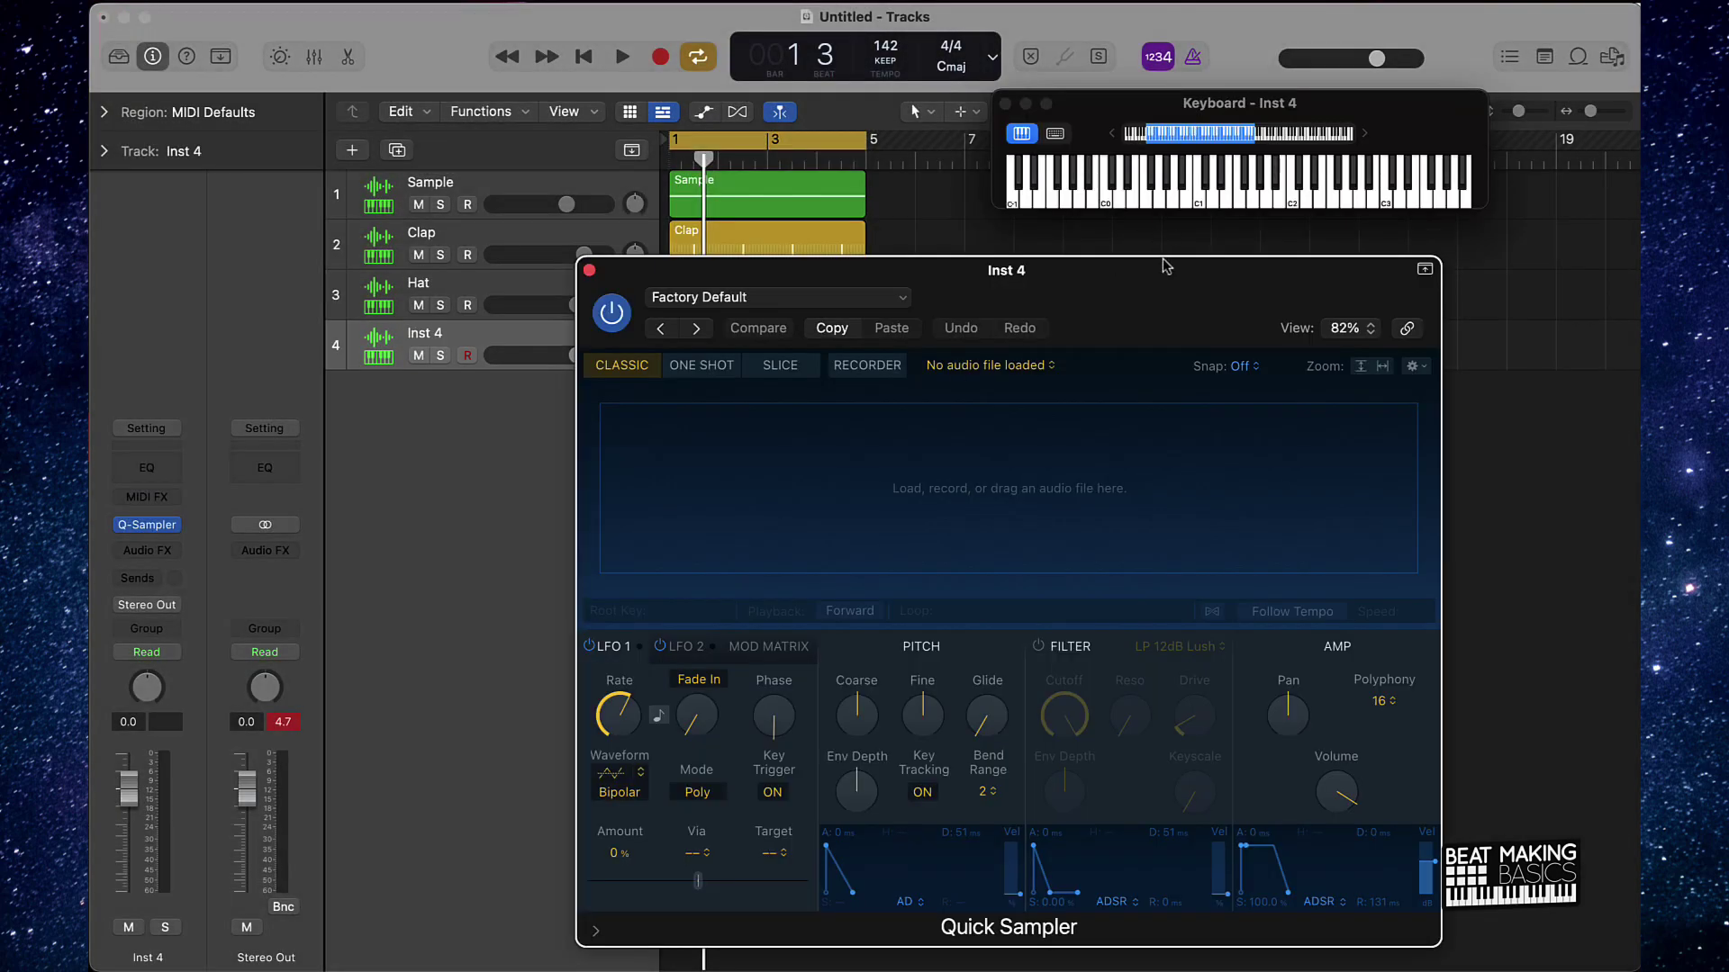
# Switch to Splice, search the Lex Luger Smoke Break Sample Pack for kick and audition several kick samples.
pyautogui.moveTo(1055, 968)
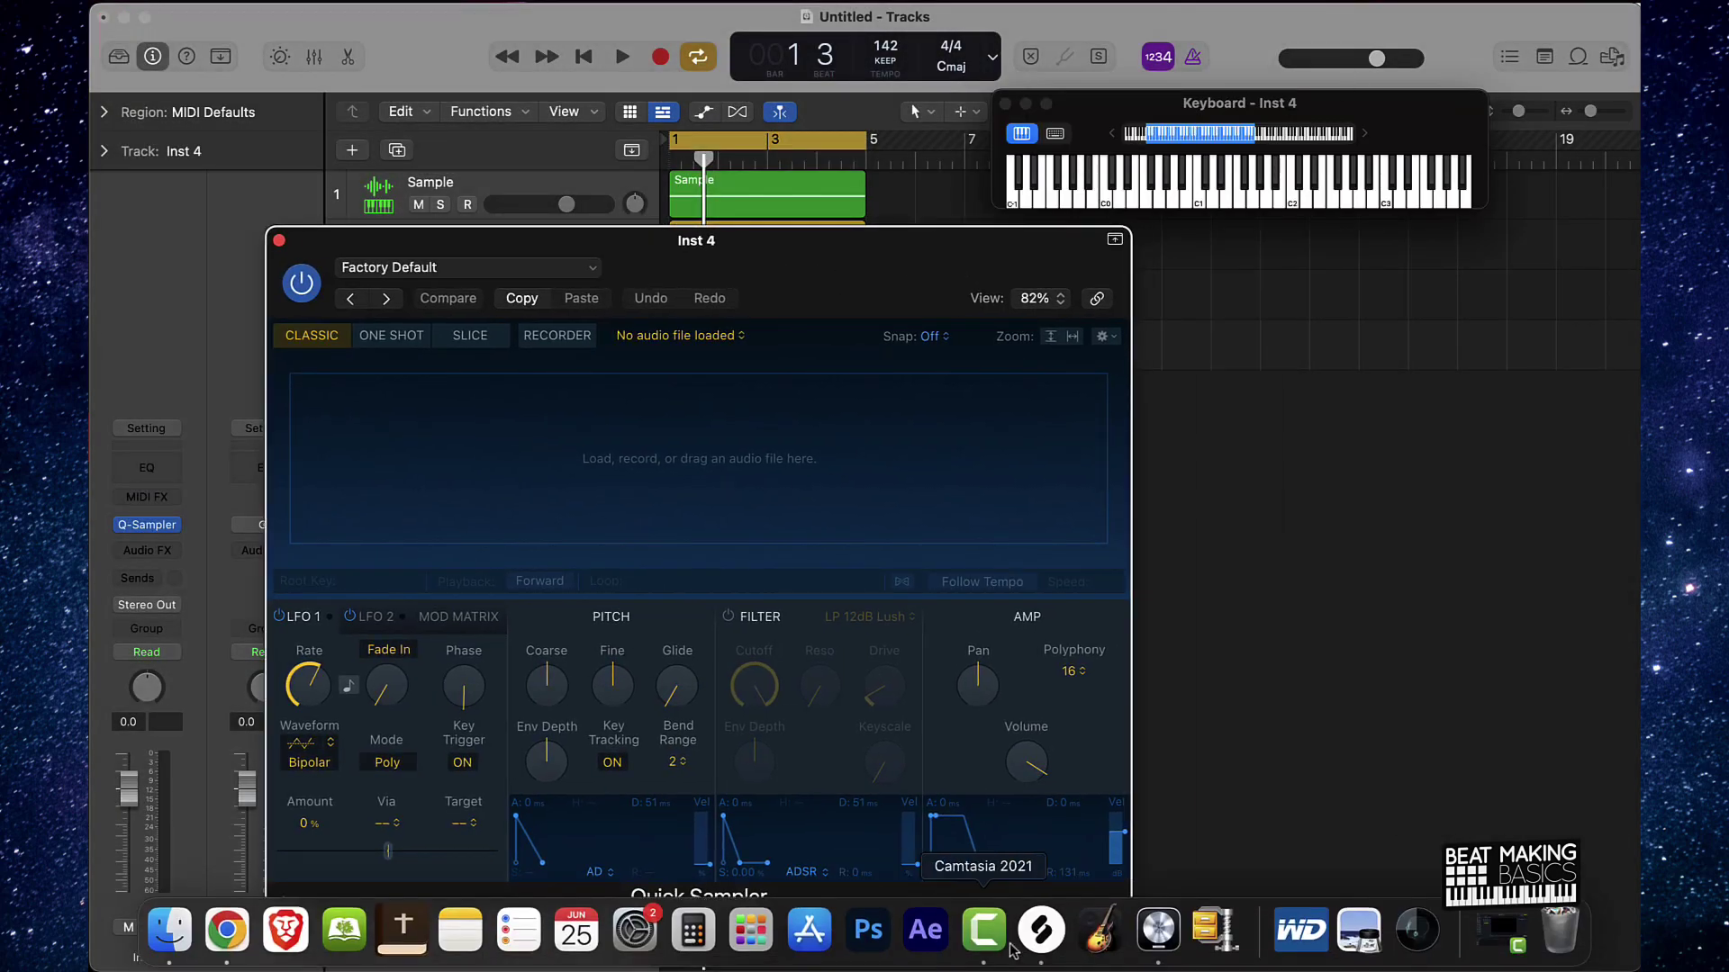
pyautogui.click(1041, 932)
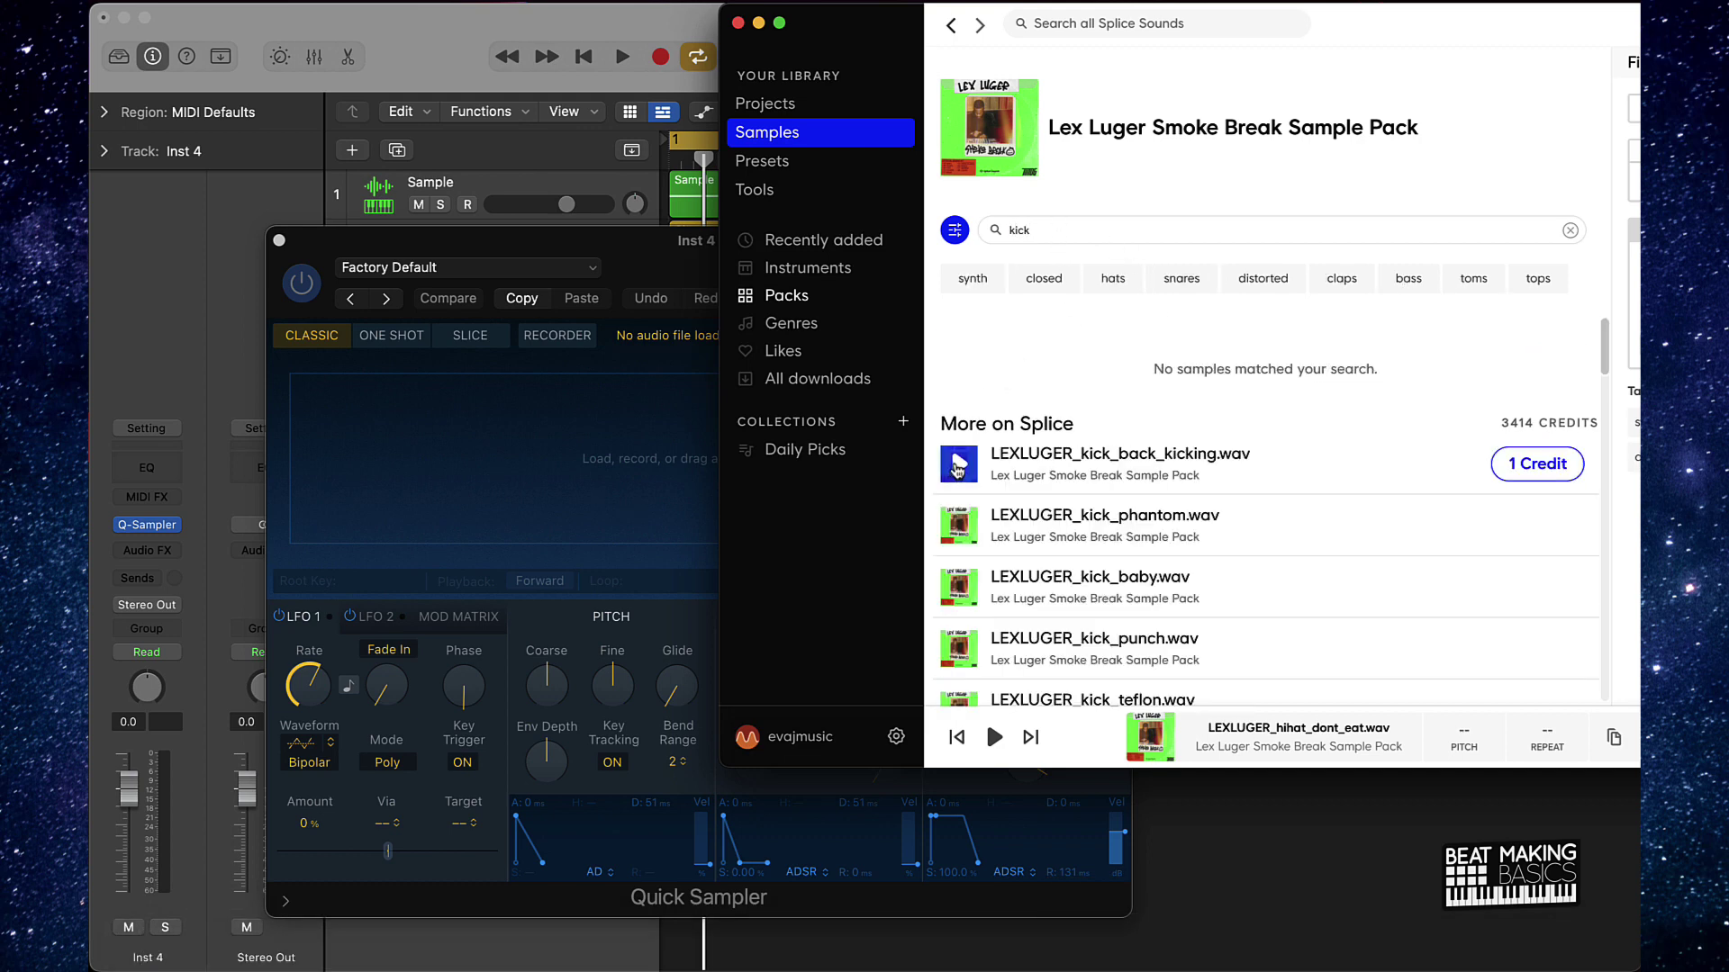
pyautogui.click(956, 468)
pyautogui.click(953, 521)
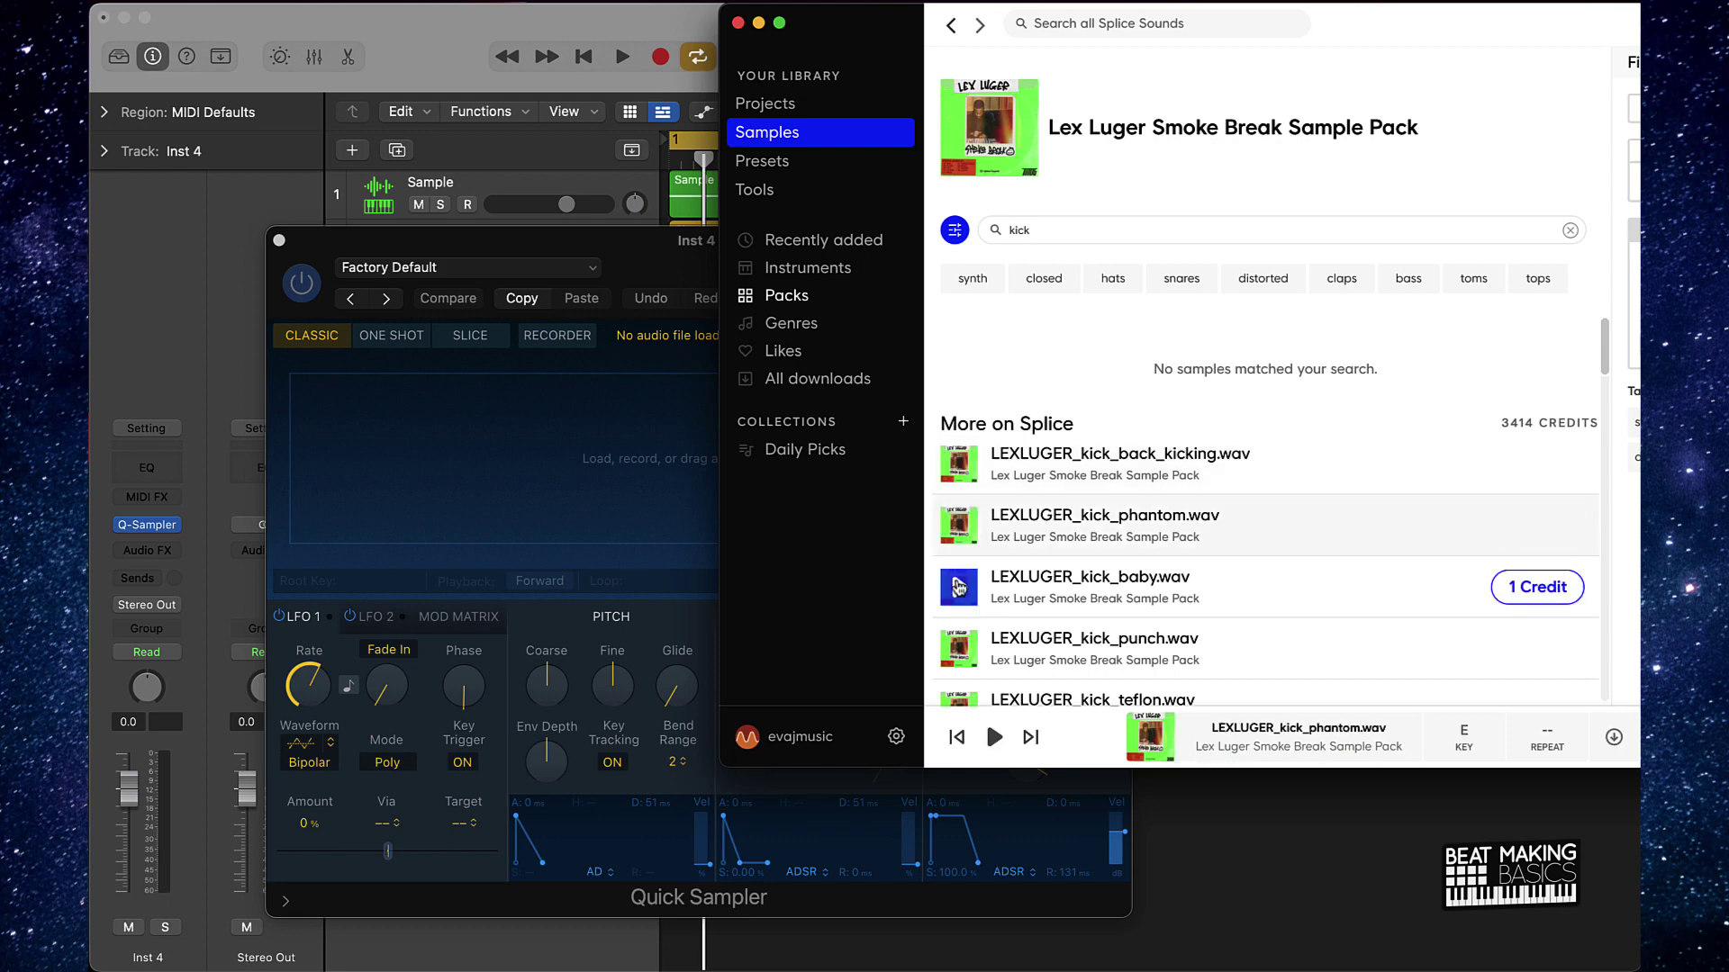
pyautogui.click(956, 587)
pyautogui.click(957, 538)
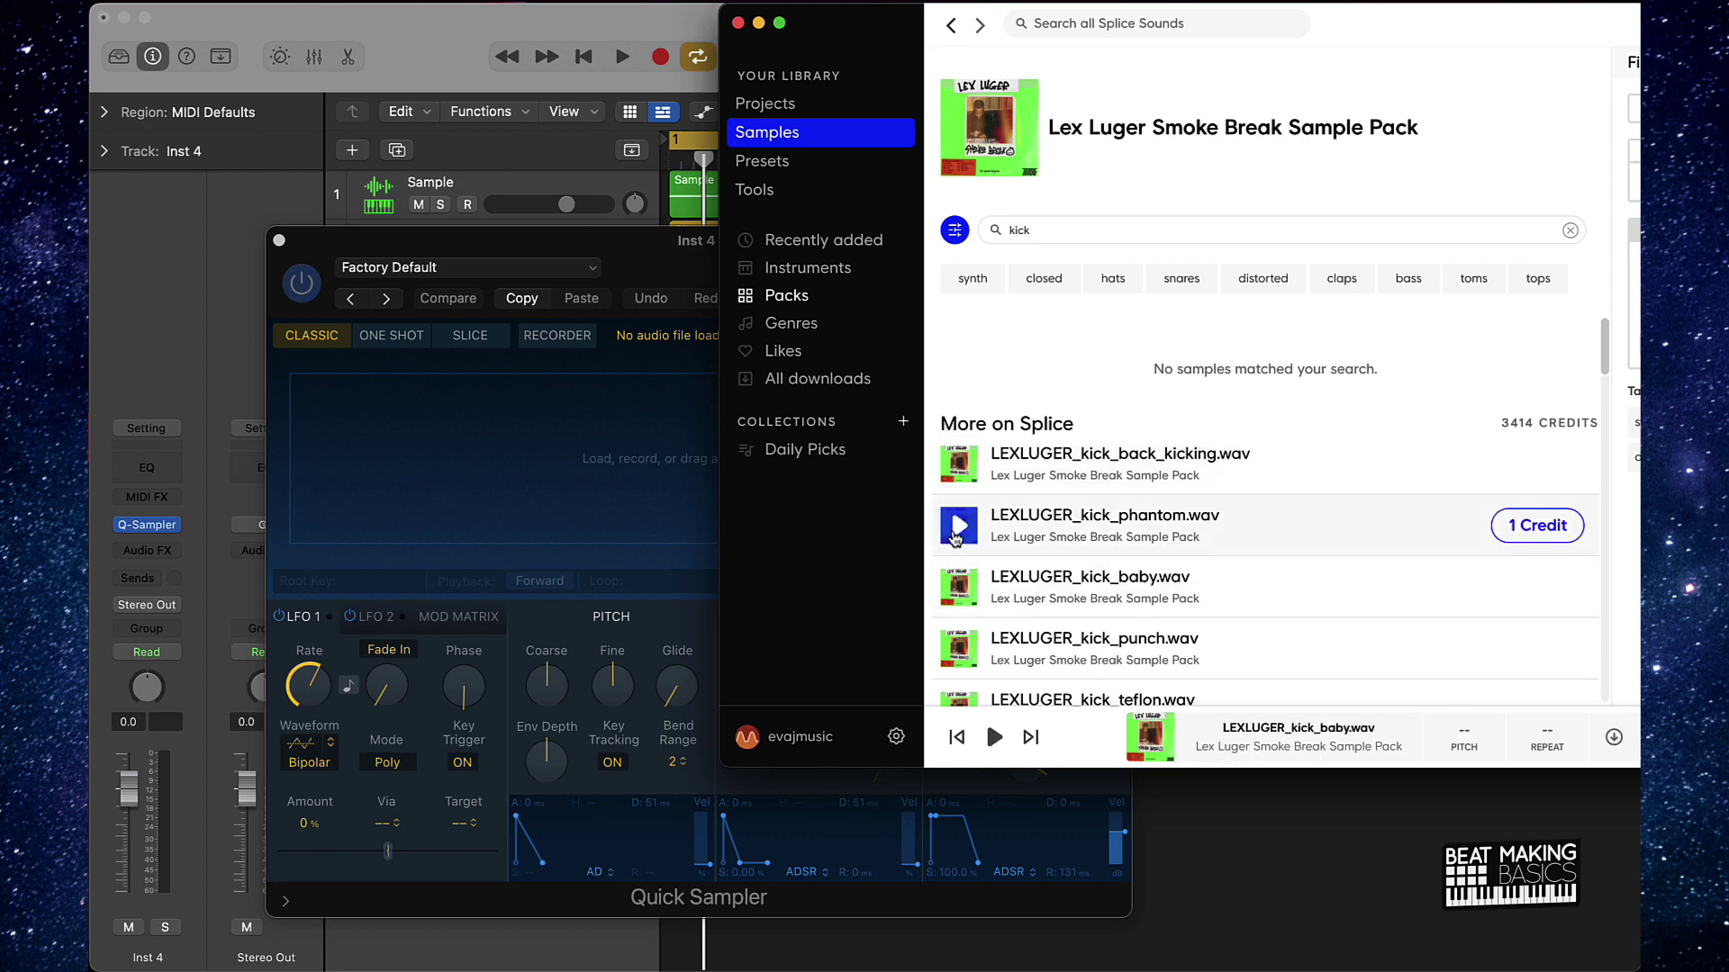
# Download LEXLUGER_kick_phantom.wav and load it into the new track's Quick Sampler in Logic Pro.
pyautogui.click(1537, 526)
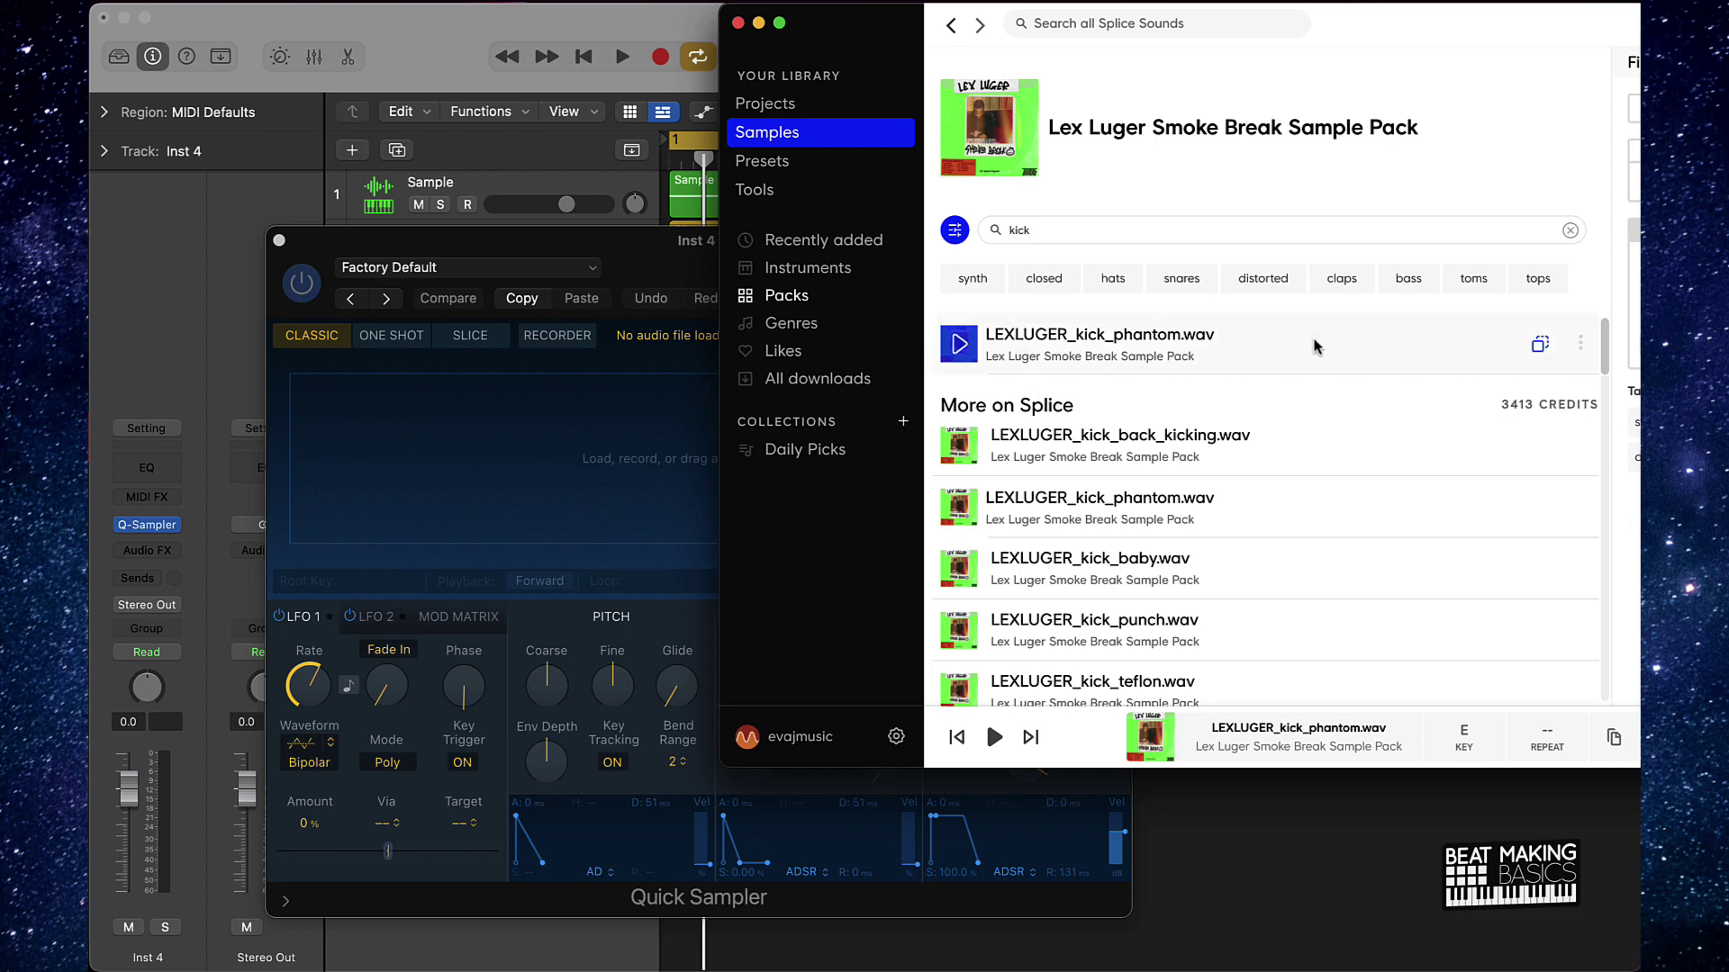
pyautogui.moveTo(1314, 347); pyautogui.dragTo(500, 378)
pyautogui.click(224, 311)
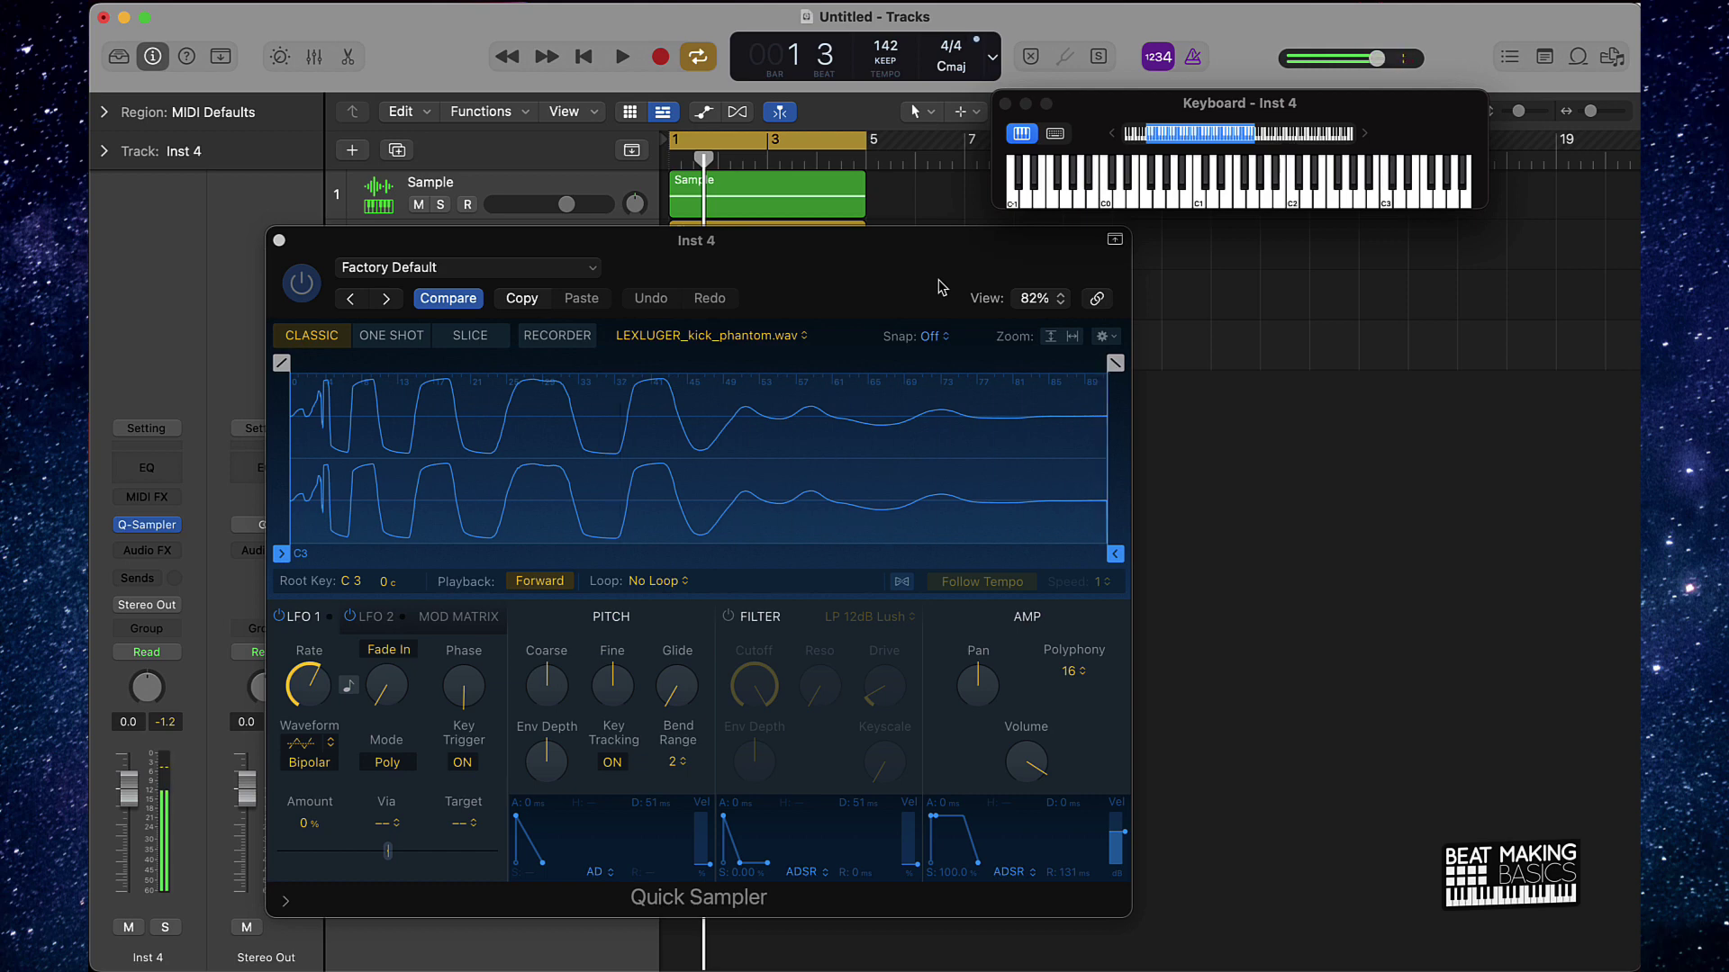
# Move the Quick Sampler window off the tracks, record a kick pattern over the four-bar cycle, stop playback and close the sampler.
pyautogui.moveTo(942, 287); pyautogui.dragTo(954, 433)
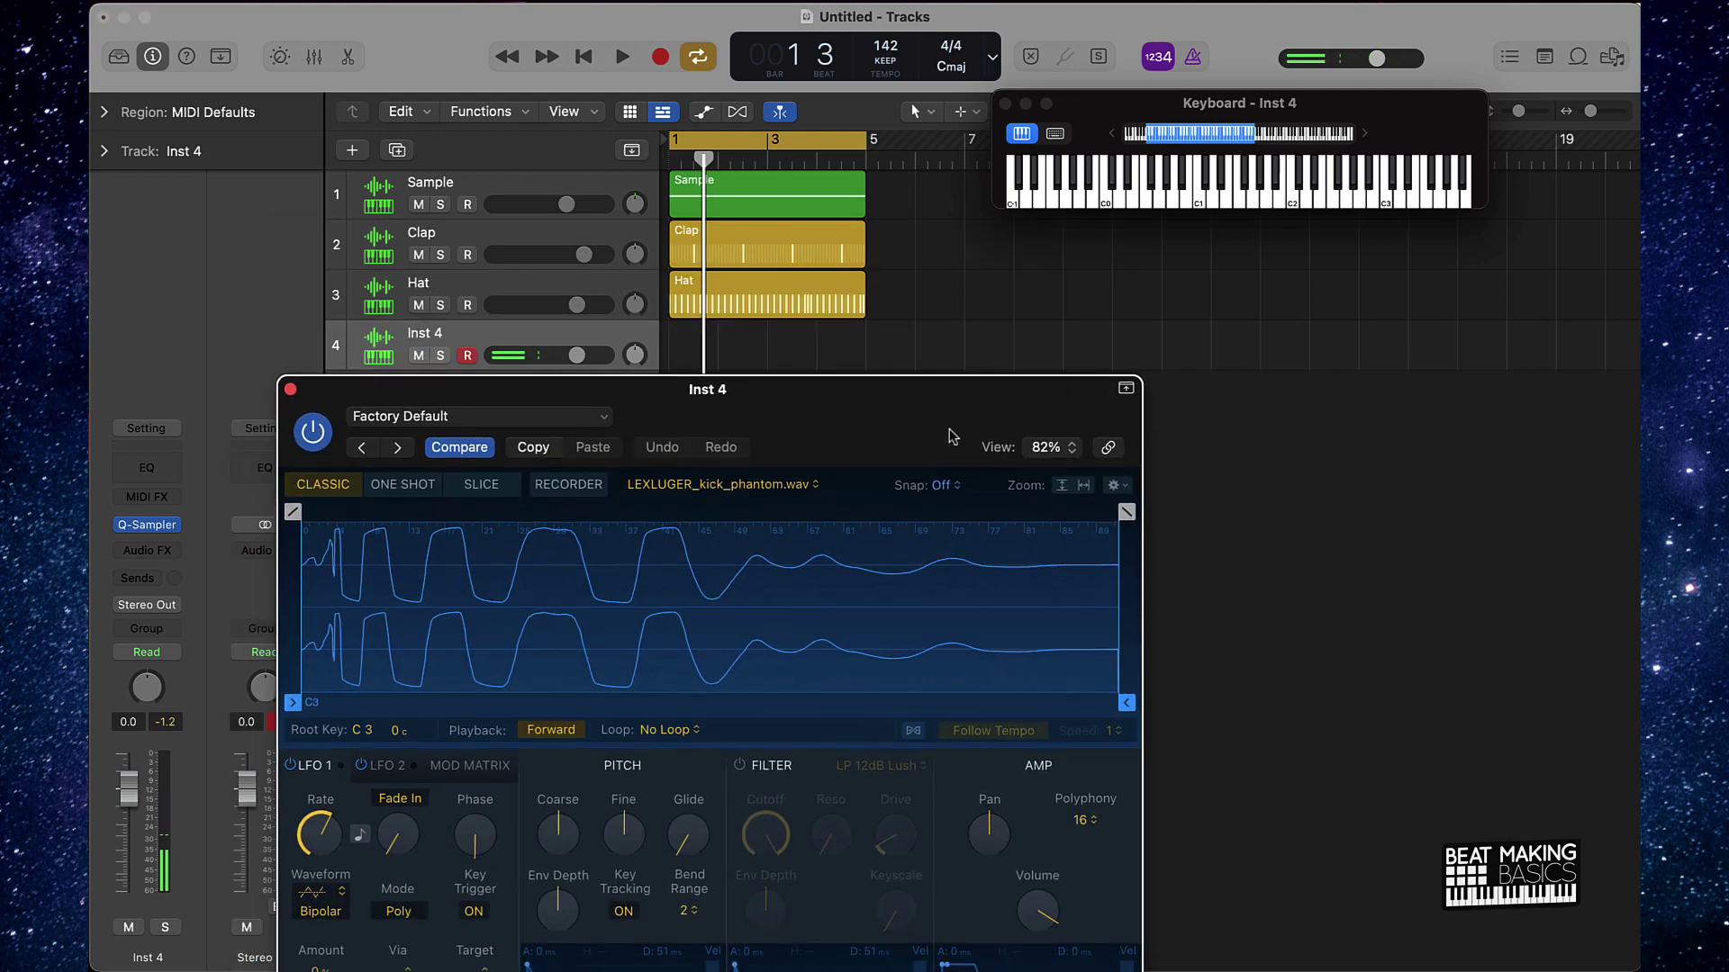
pyautogui.press('r')
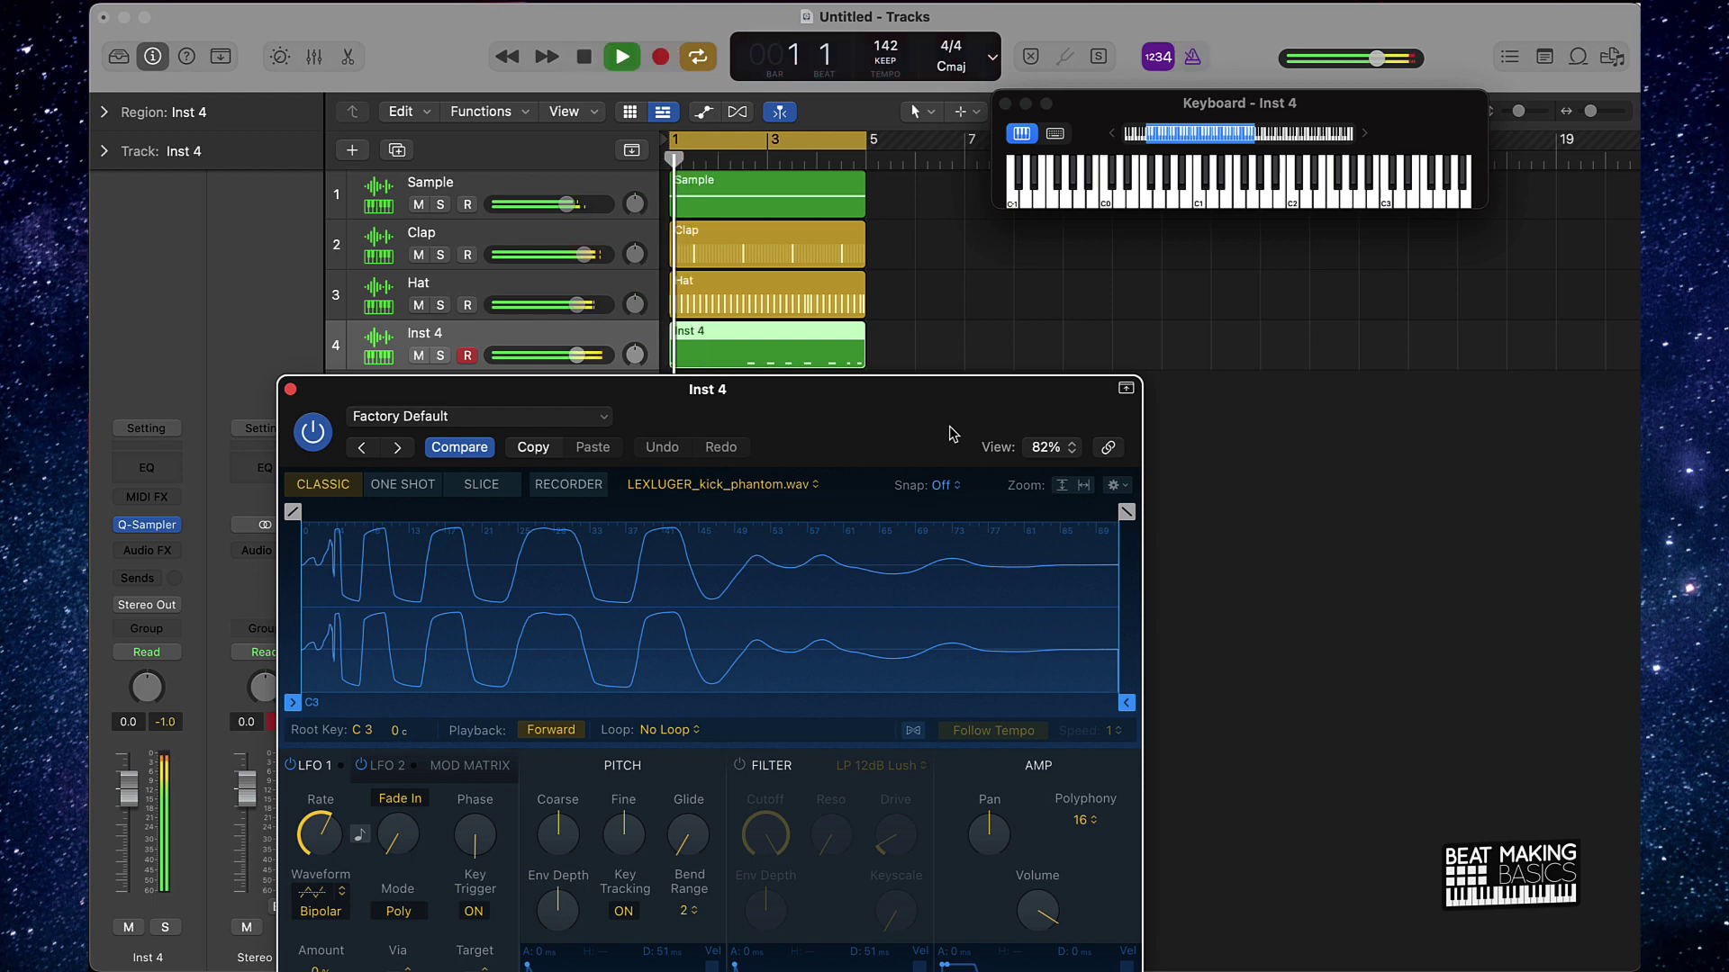
pyautogui.press('space')
pyautogui.click(290, 391)
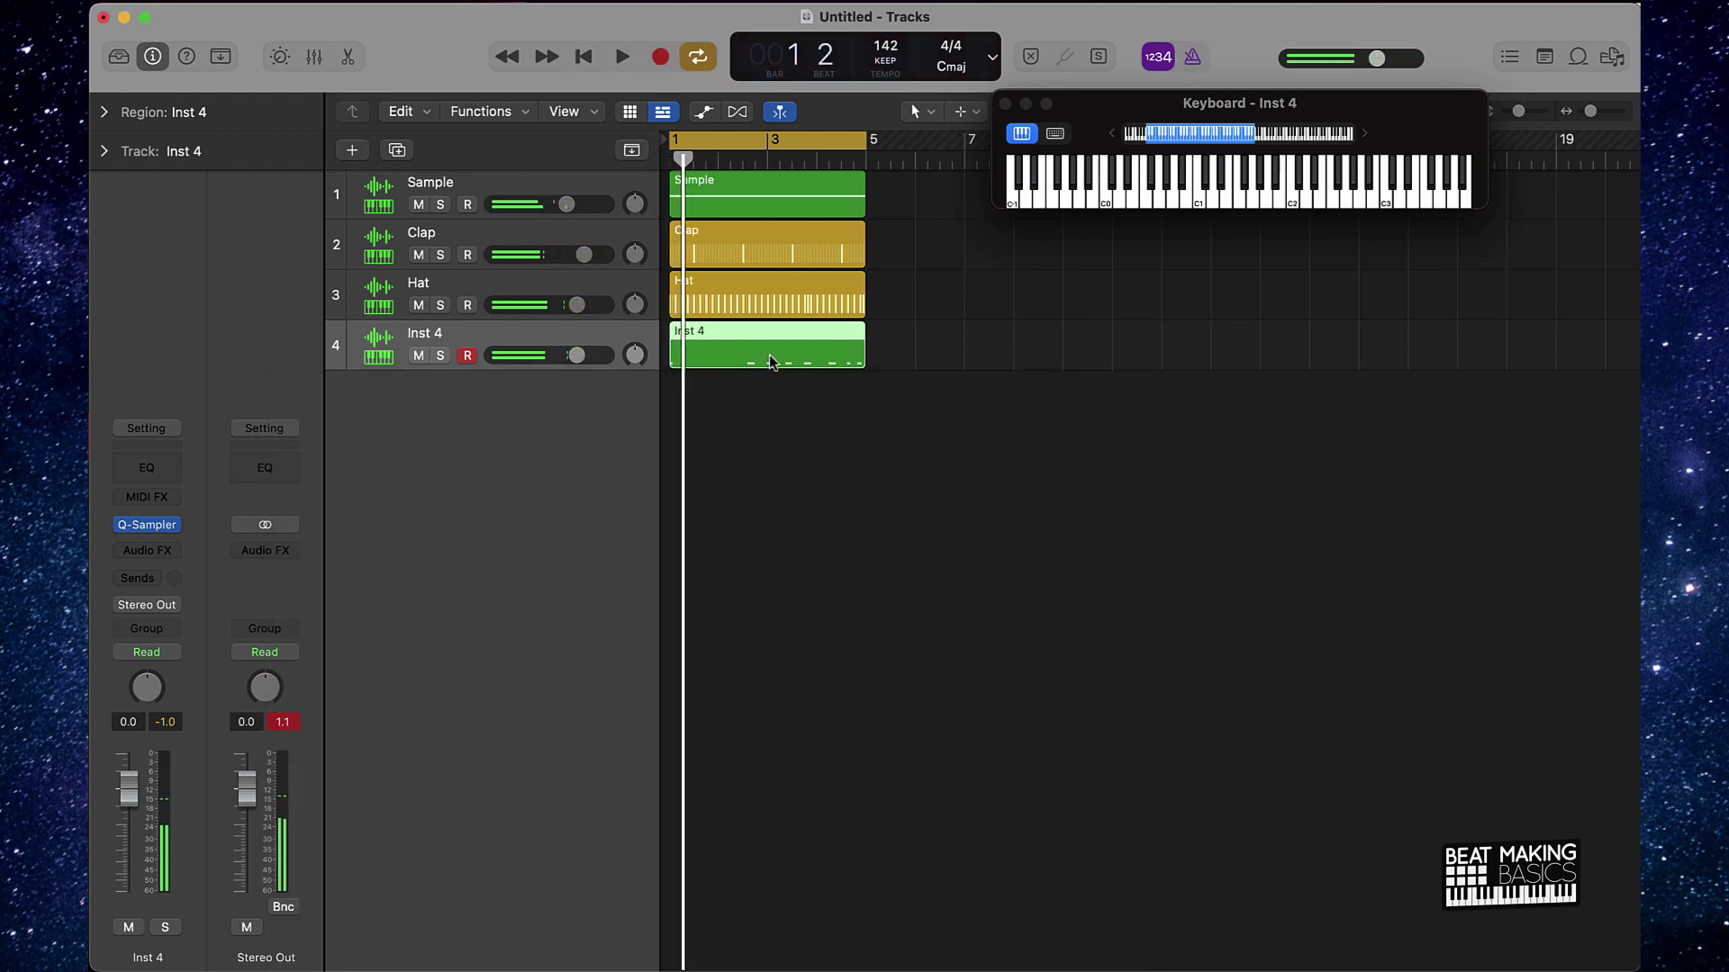
# Open the kick region in the Piano Roll, play it back and quantize all its notes to 1/16 swing.
pyautogui.press('p')
pyautogui.hscroll(5, 1338, 642)
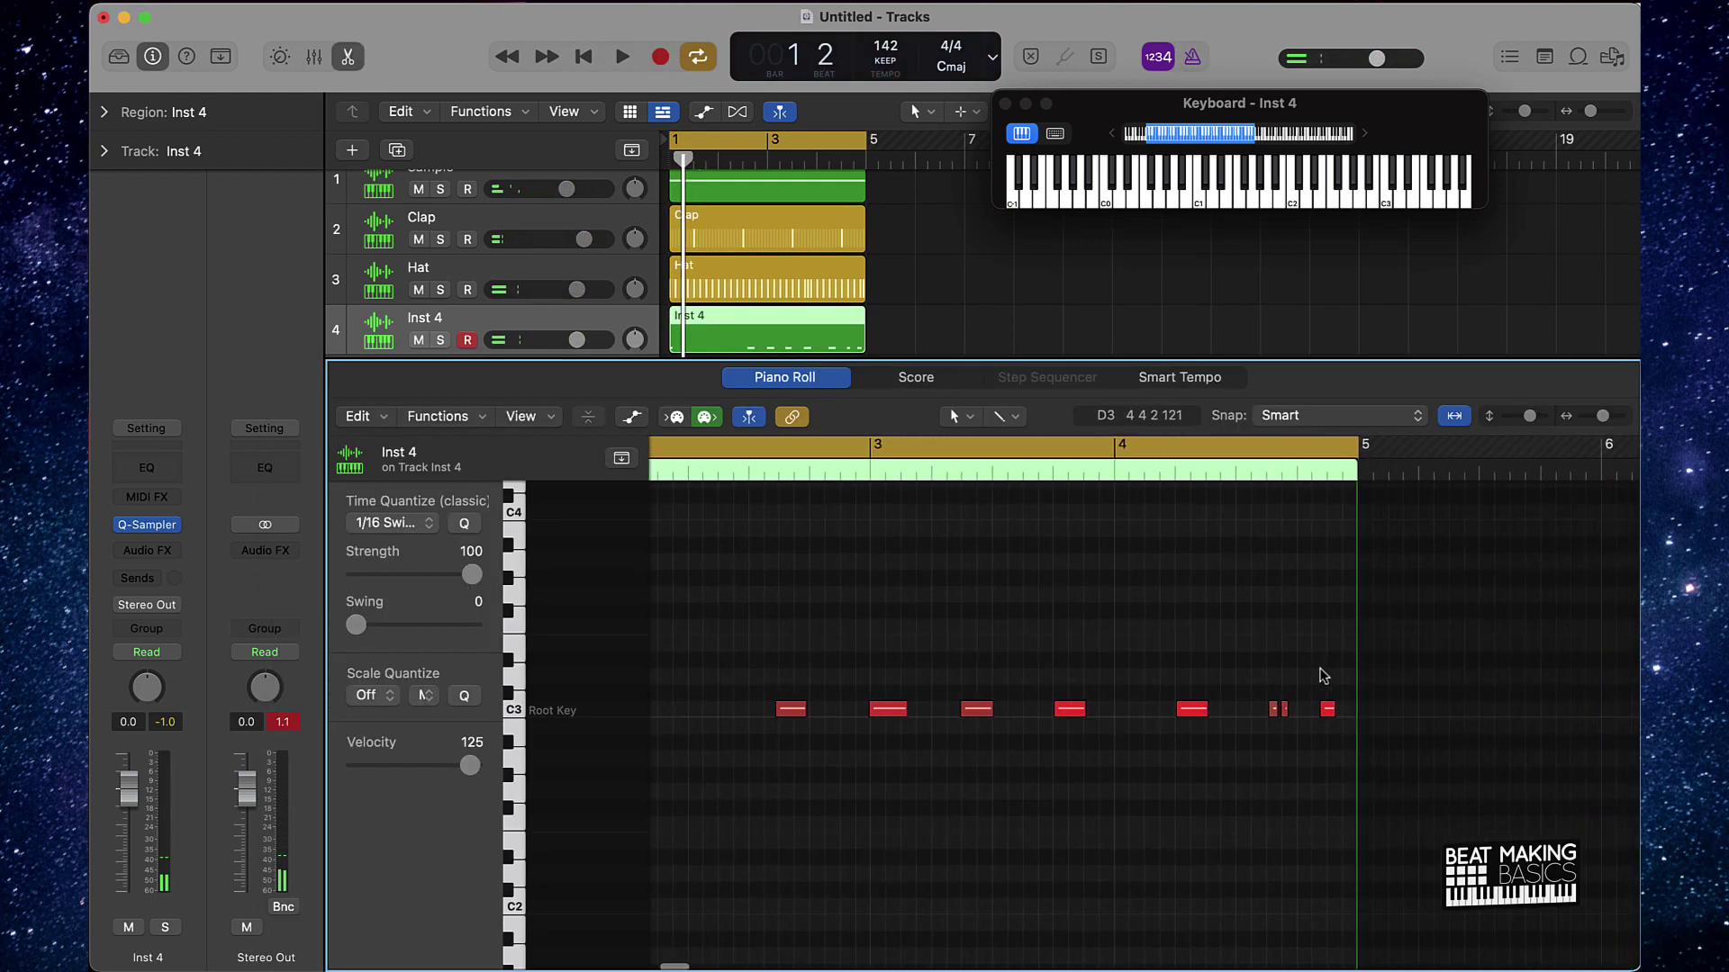
pyautogui.press('space')
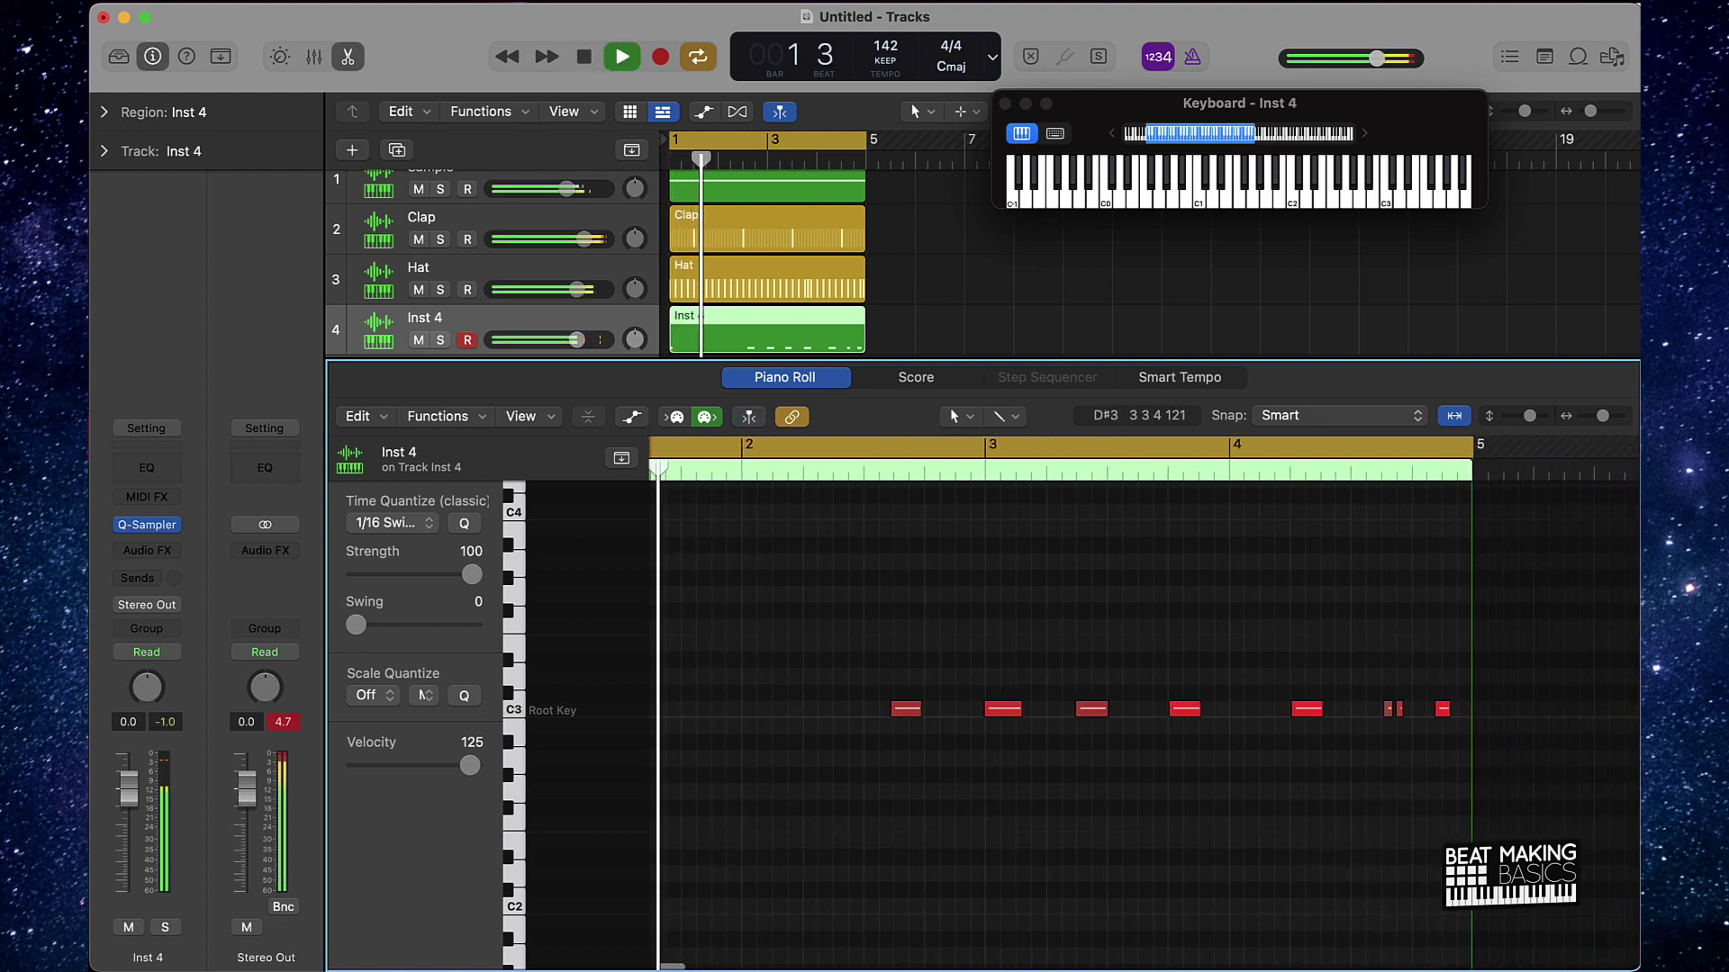
pyautogui.press('super+a')
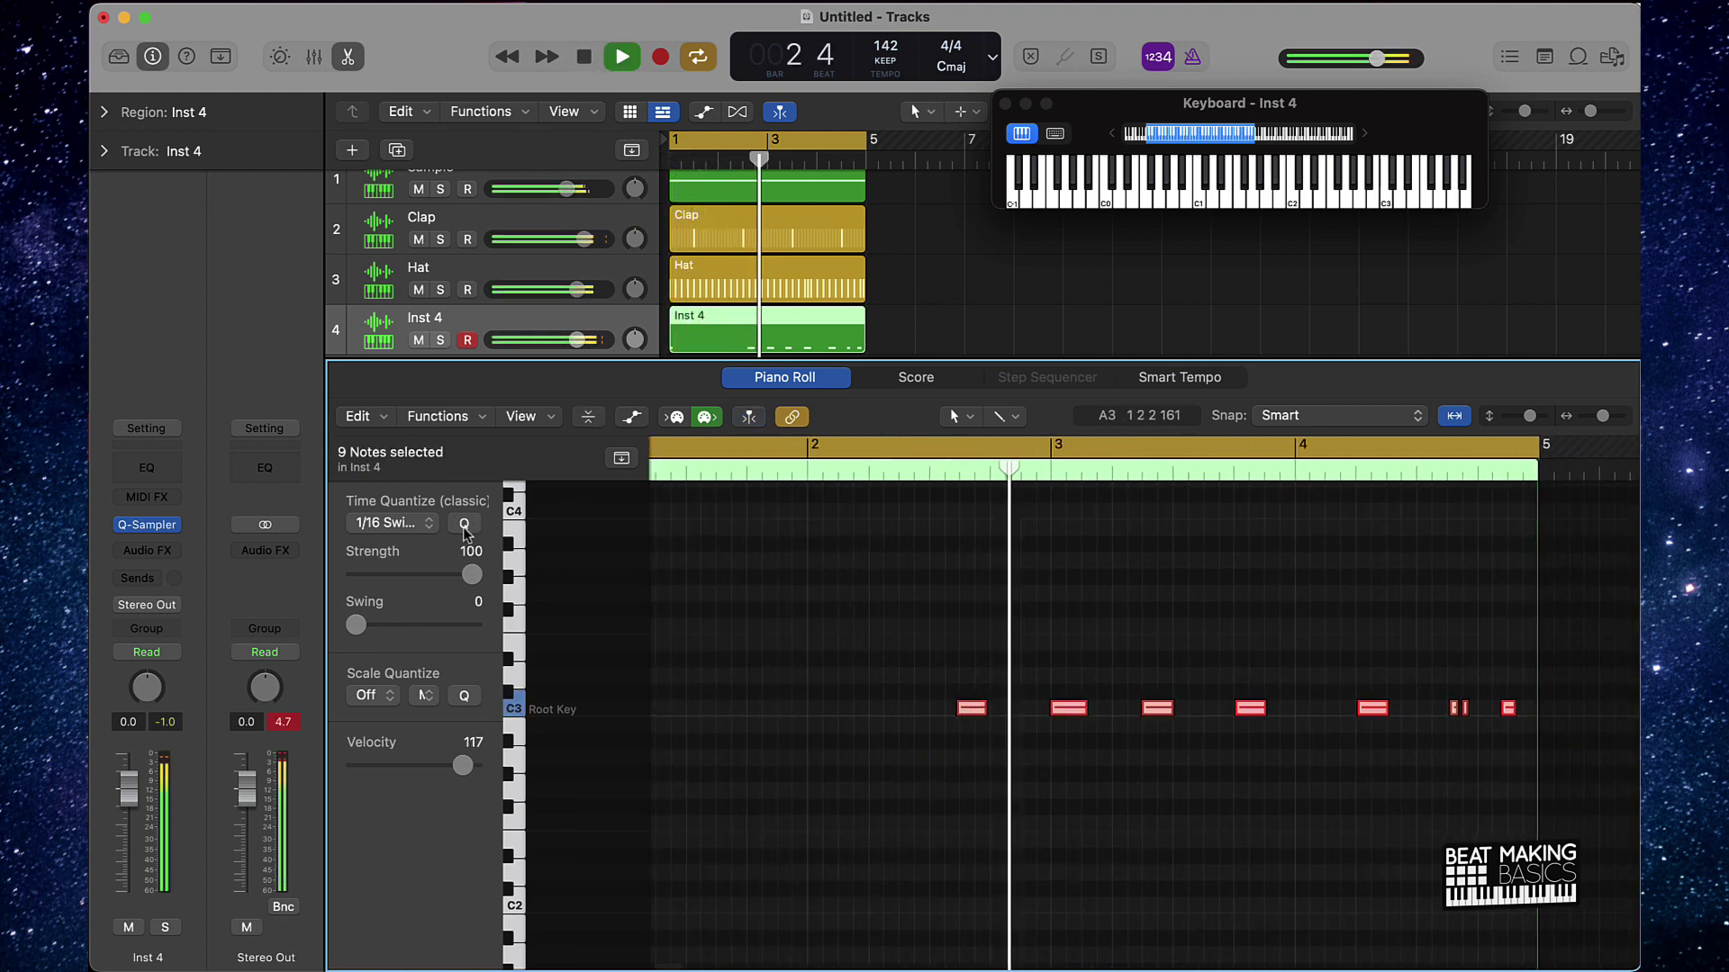
pyautogui.hscroll(-2, 608, 546)
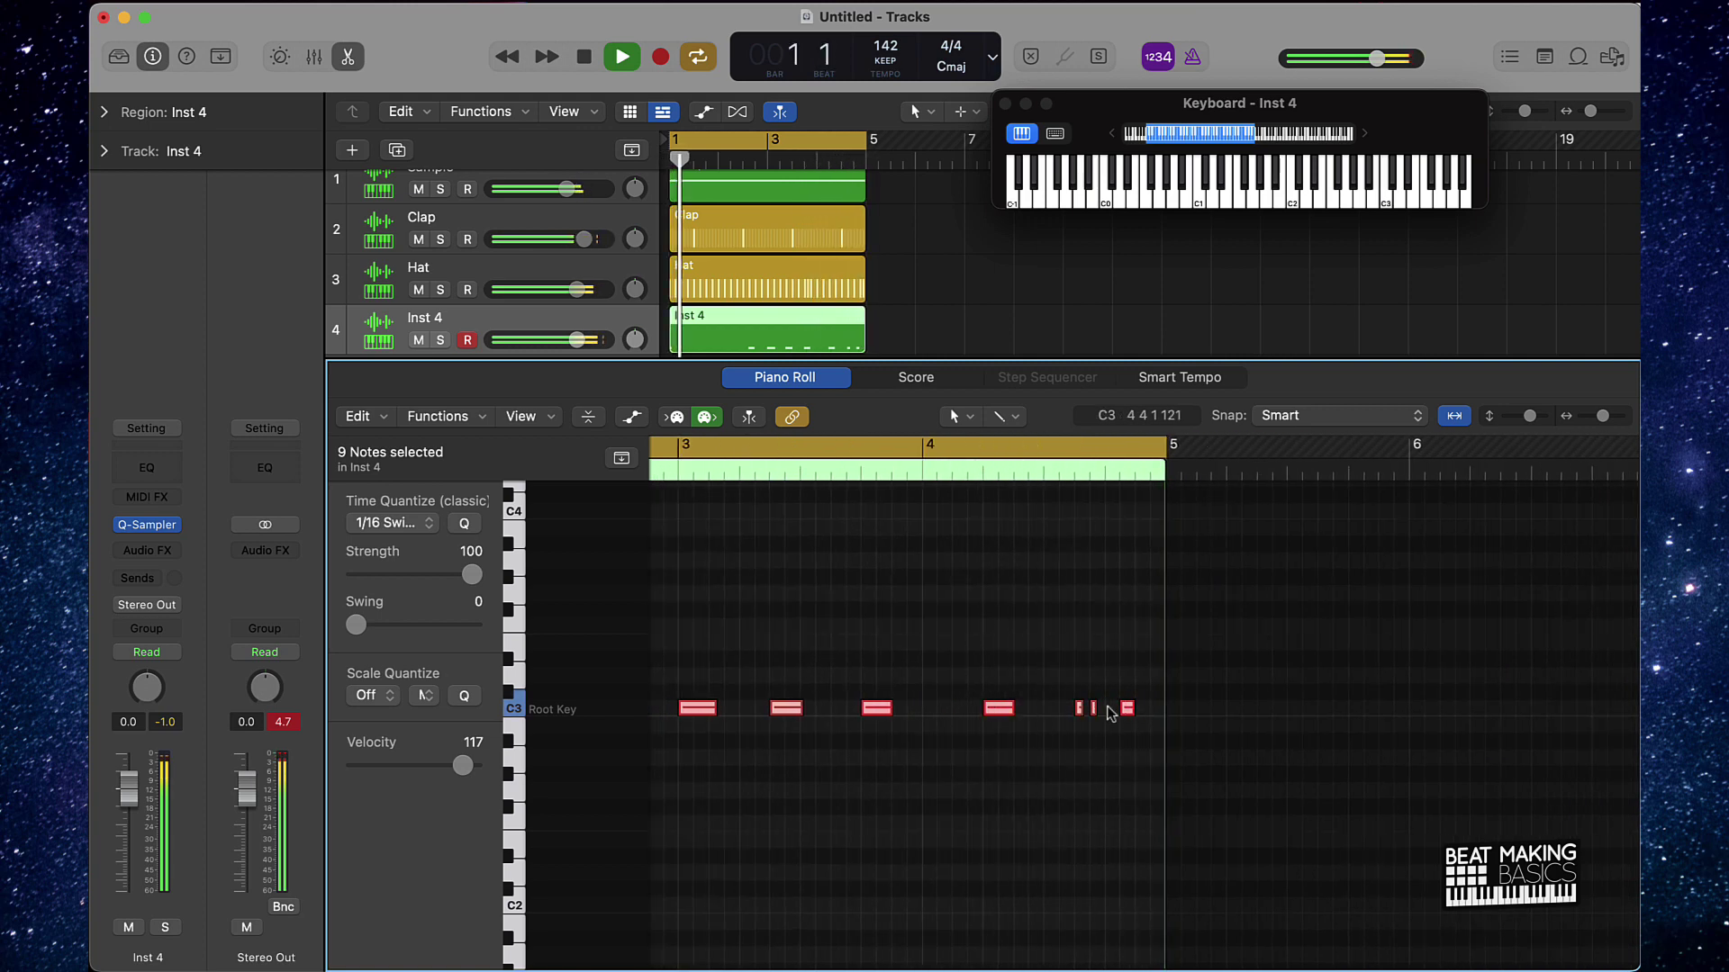
# Move the last kick note in bar 4 one sixteenth later and audition the result.
pyautogui.click(1137, 708)
pyautogui.press('space')
pyautogui.moveTo(1137, 707); pyautogui.dragTo(1152, 707)
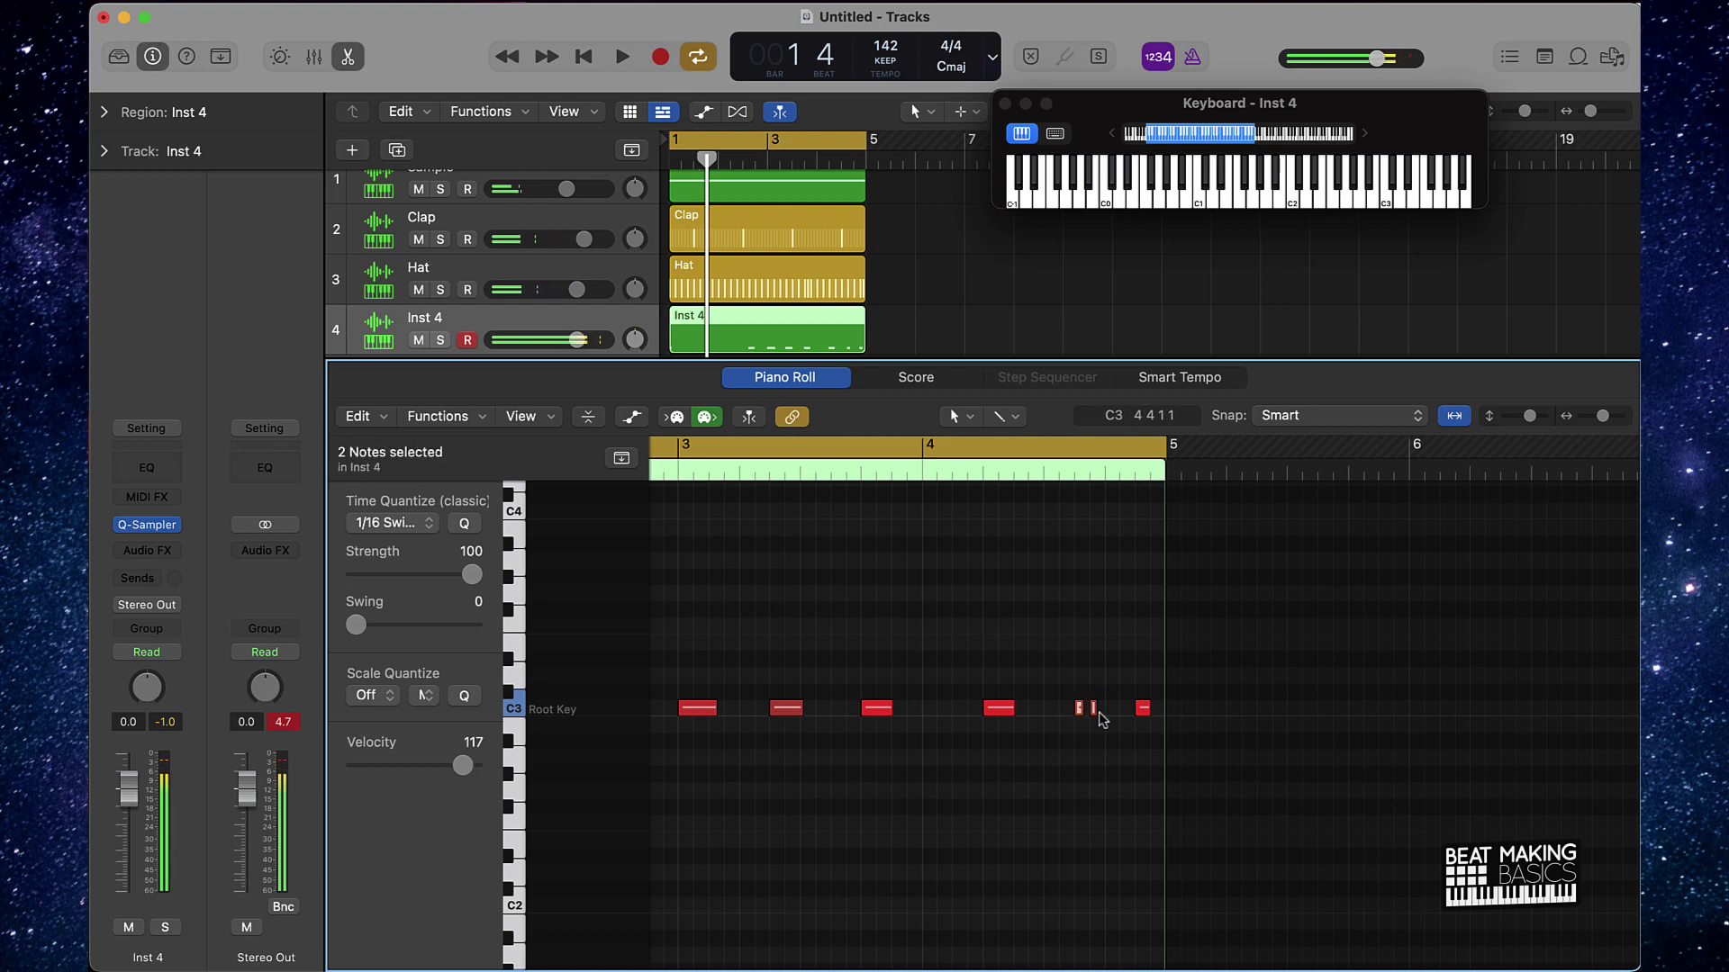
pyautogui.click(941, 441)
pyautogui.hscroll(6, 1013, 579)
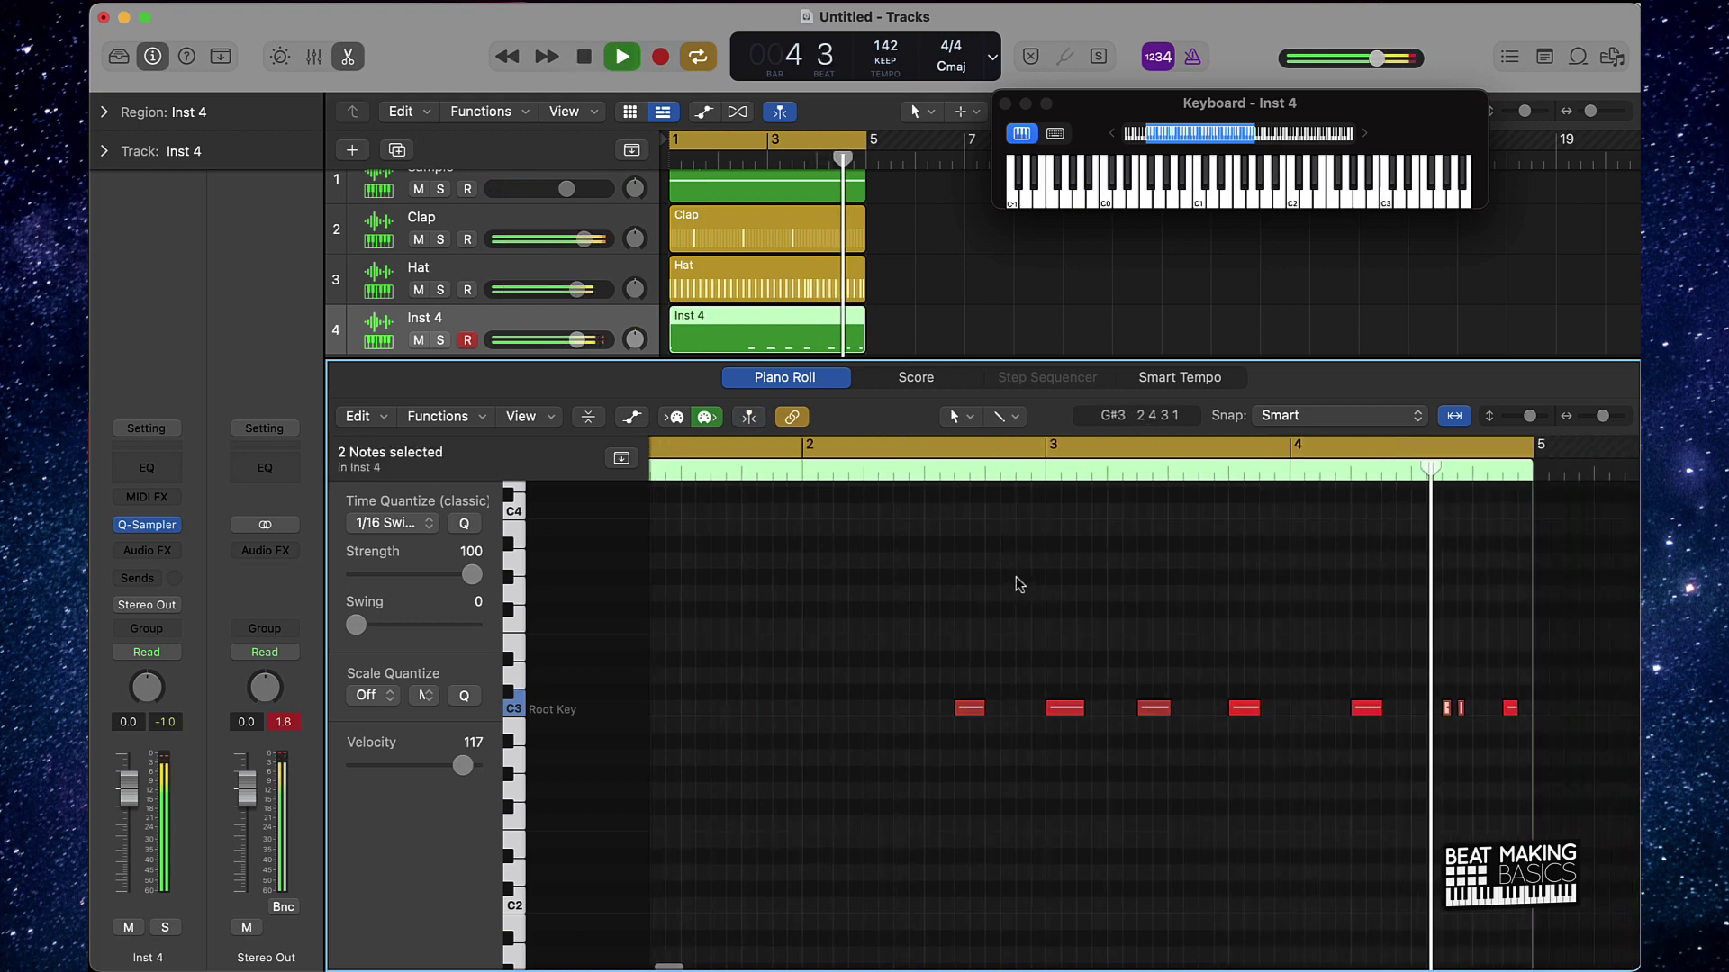
pyautogui.click(970, 607)
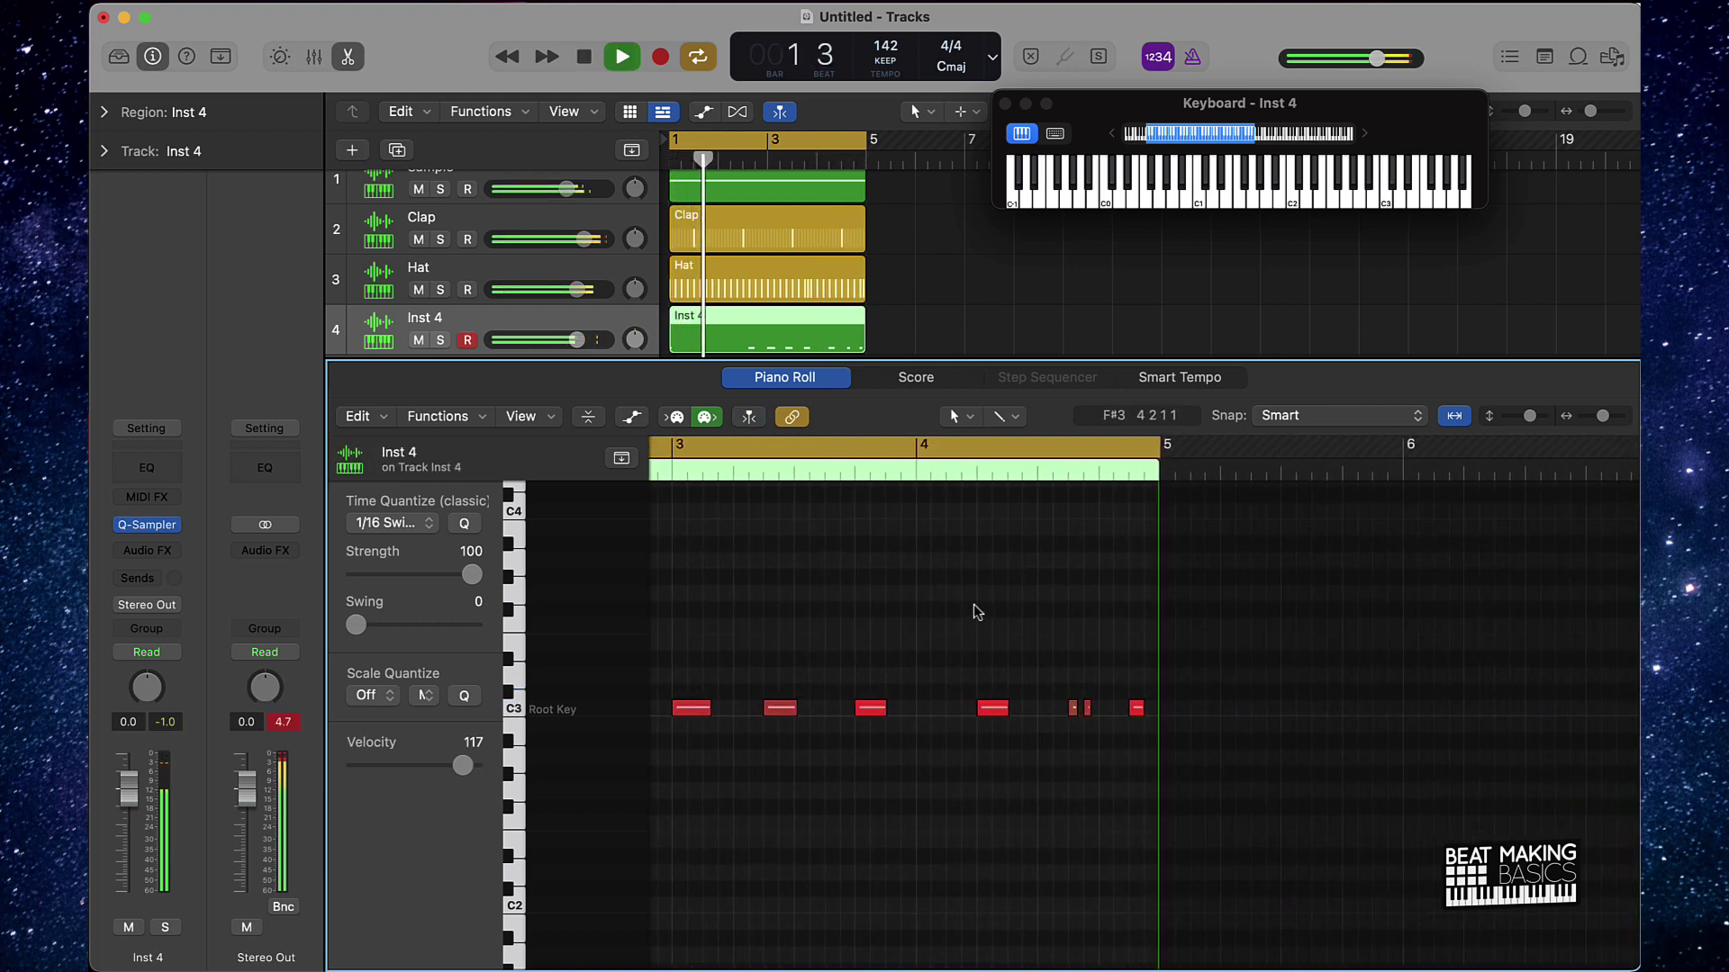
pyautogui.press('space')
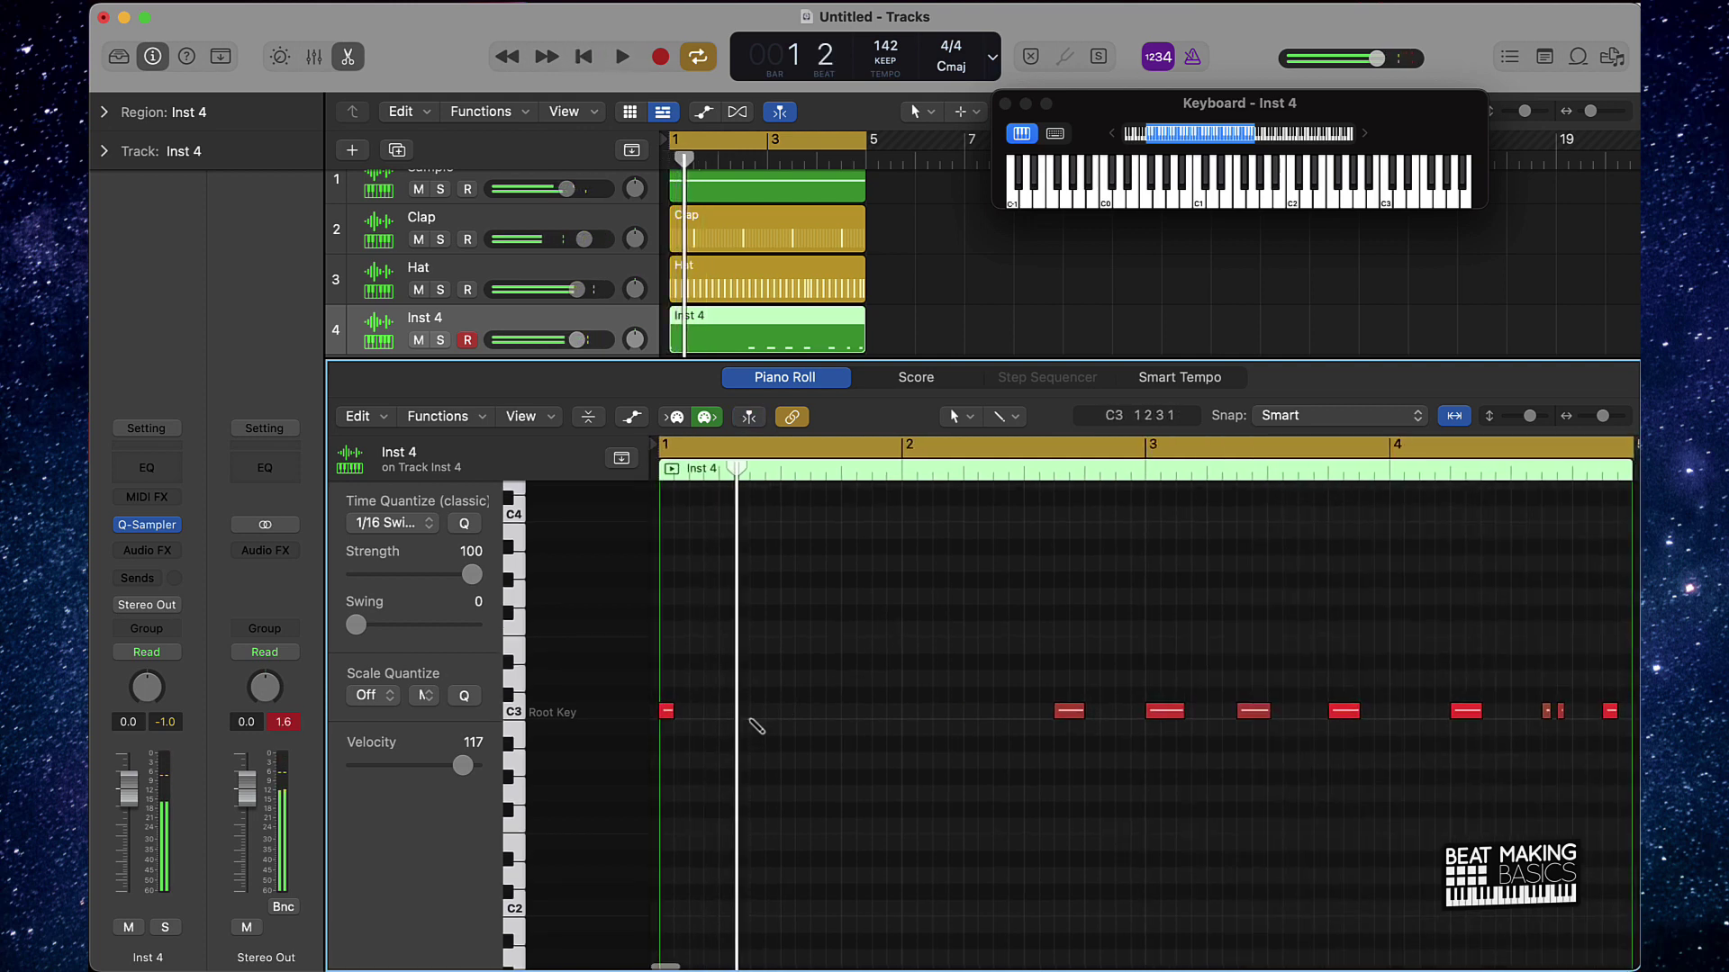
# Add C3 kick notes at 1 2 3 1, at 1 4 1 1 and on the second beat of bar 2, auditioning between additions.
pyautogui.click(756, 713)
pyautogui.press('space')
pyautogui.press('space')
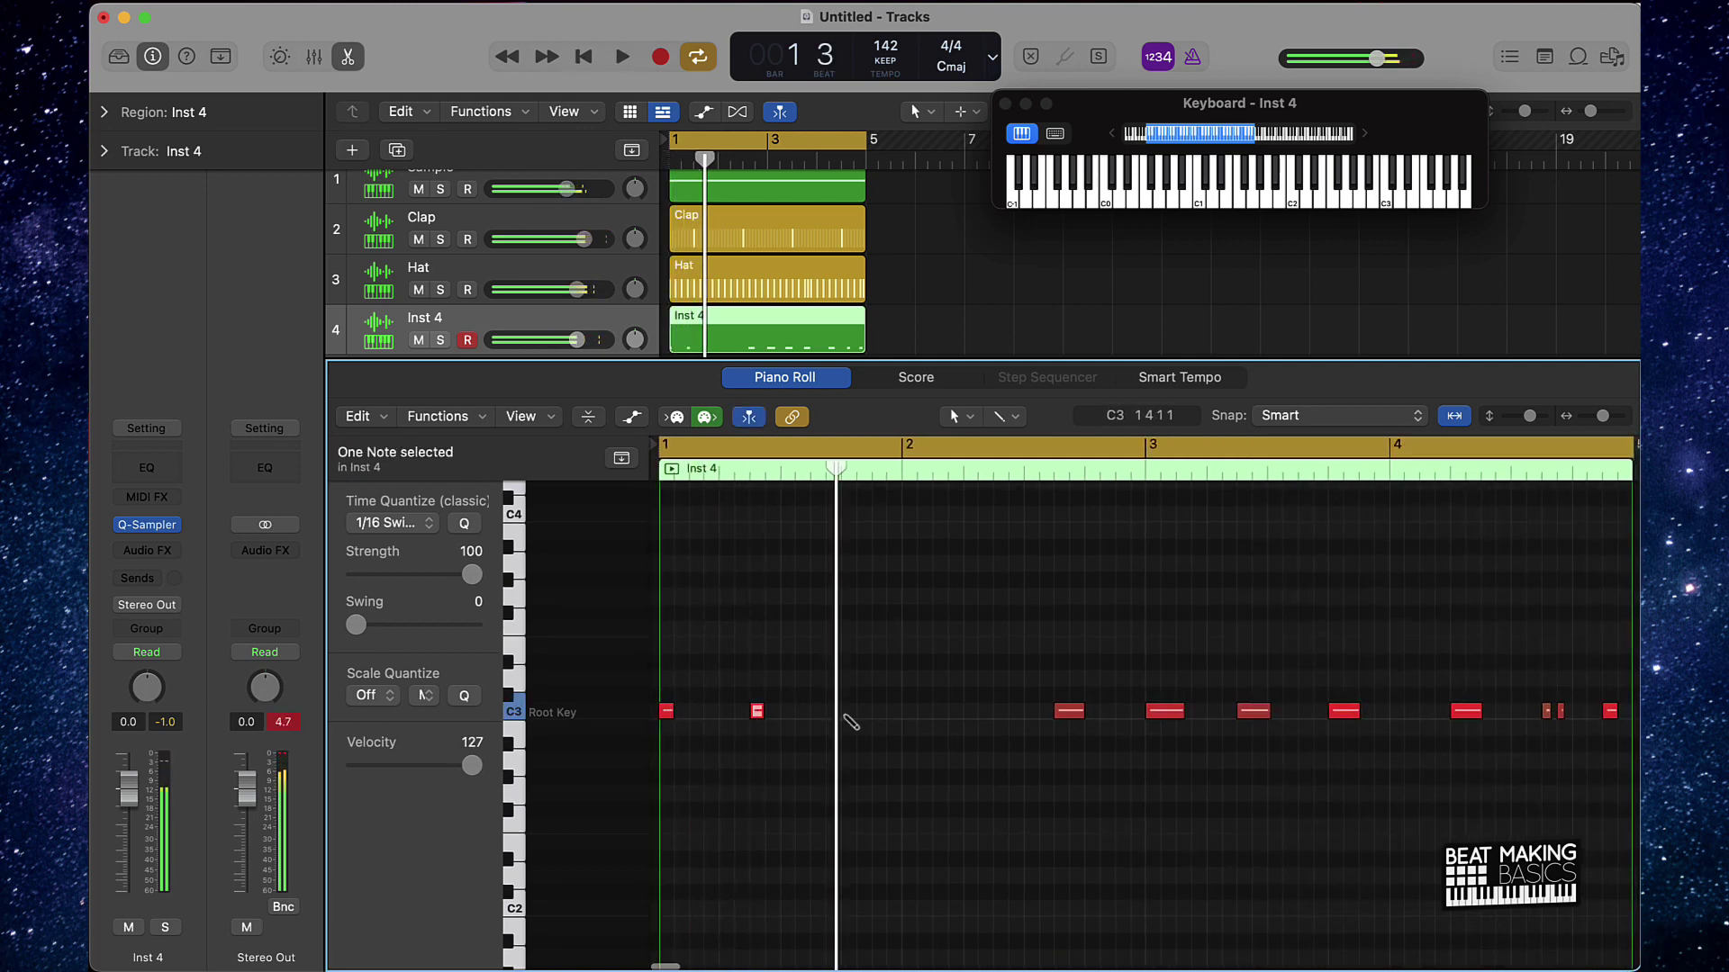
pyautogui.click(847, 712)
pyautogui.press('space')
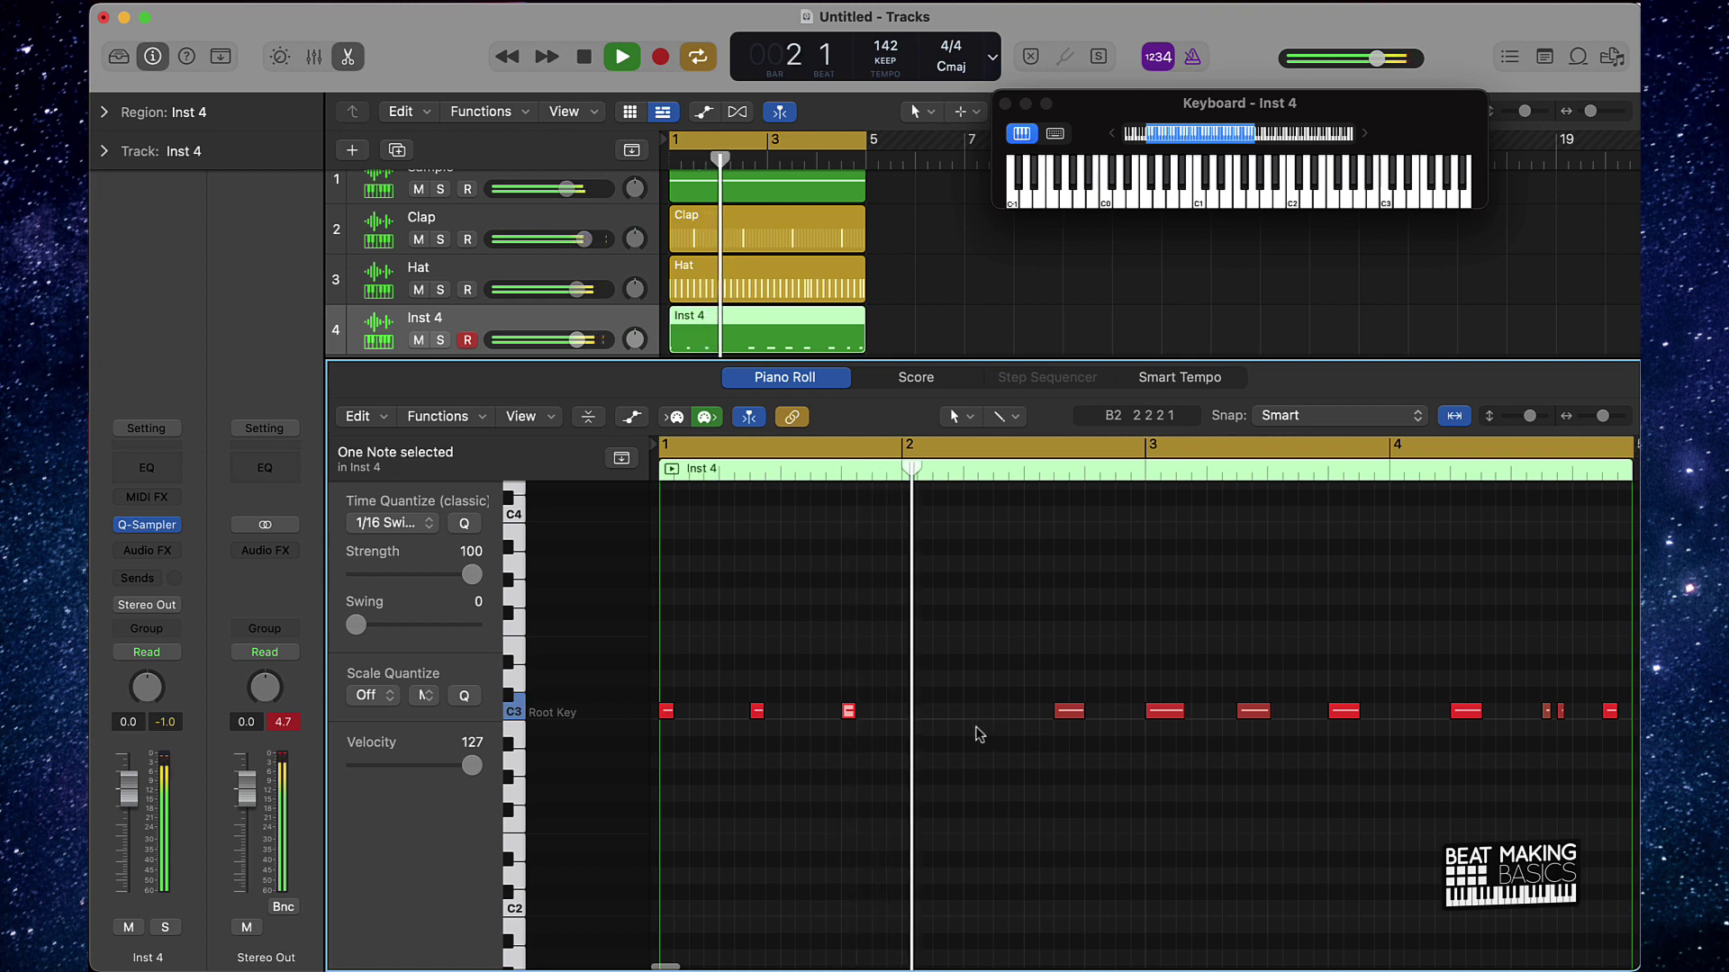
pyautogui.press('space')
pyautogui.press('space')
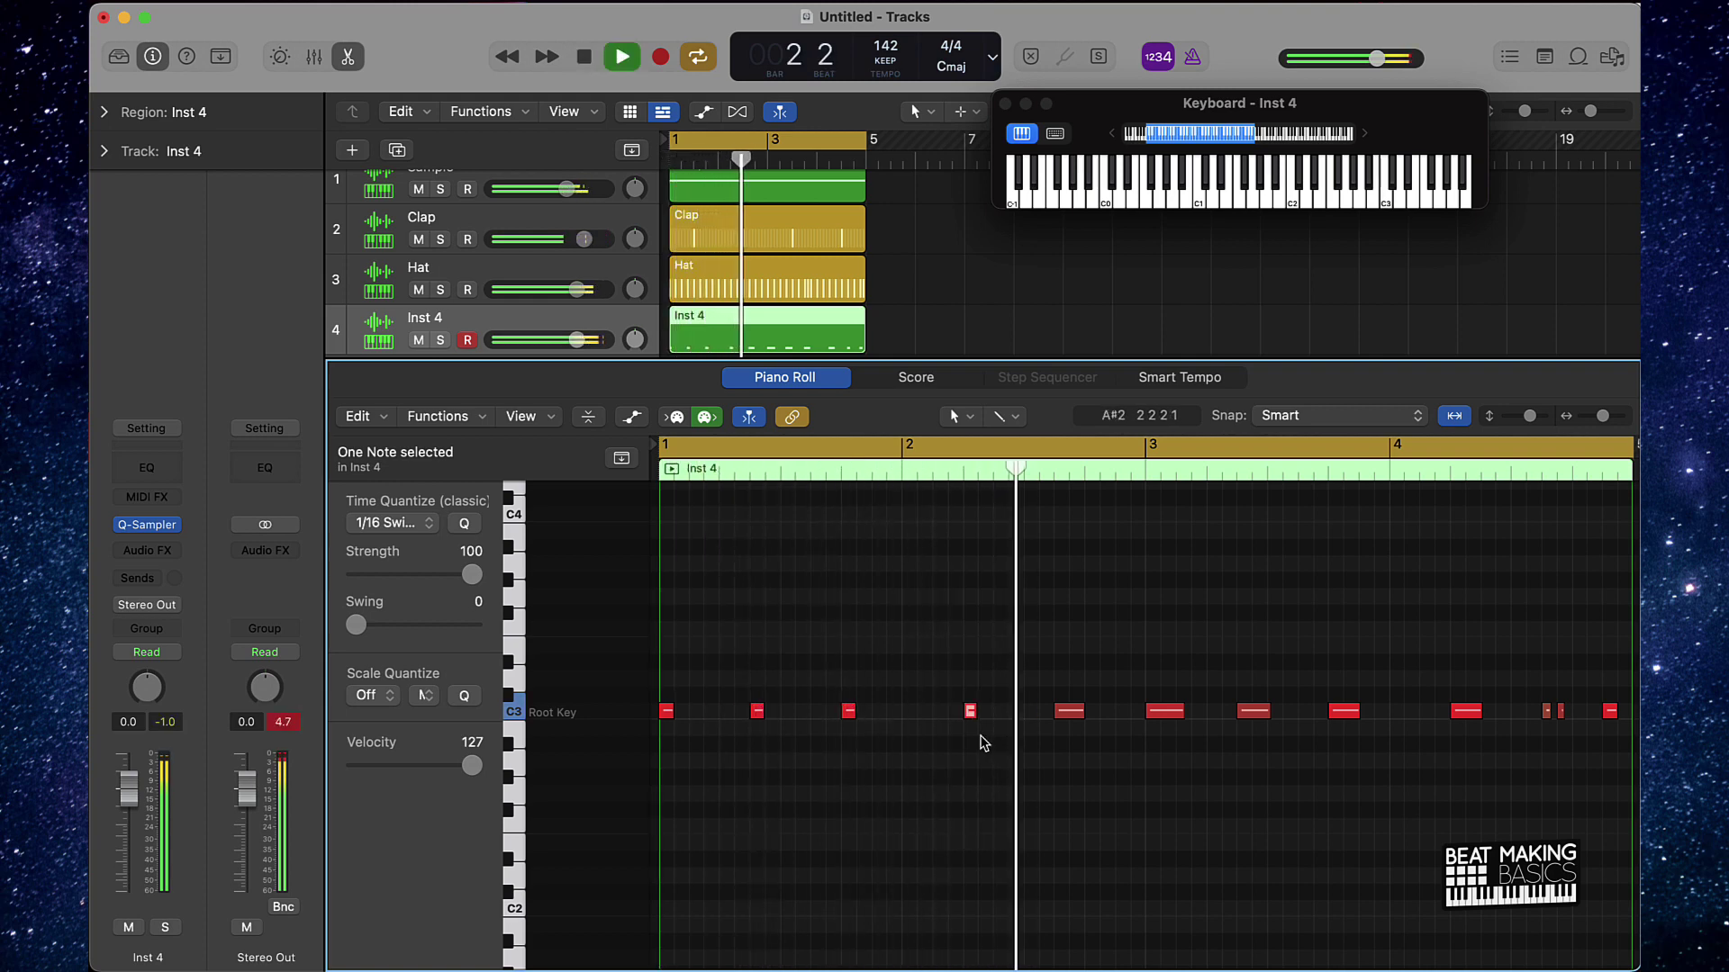
# Raise all the kick notes to the same maximum velocity in the Piano Roll's note velocity lane, and close the editor.
pyautogui.click(1142, 801)
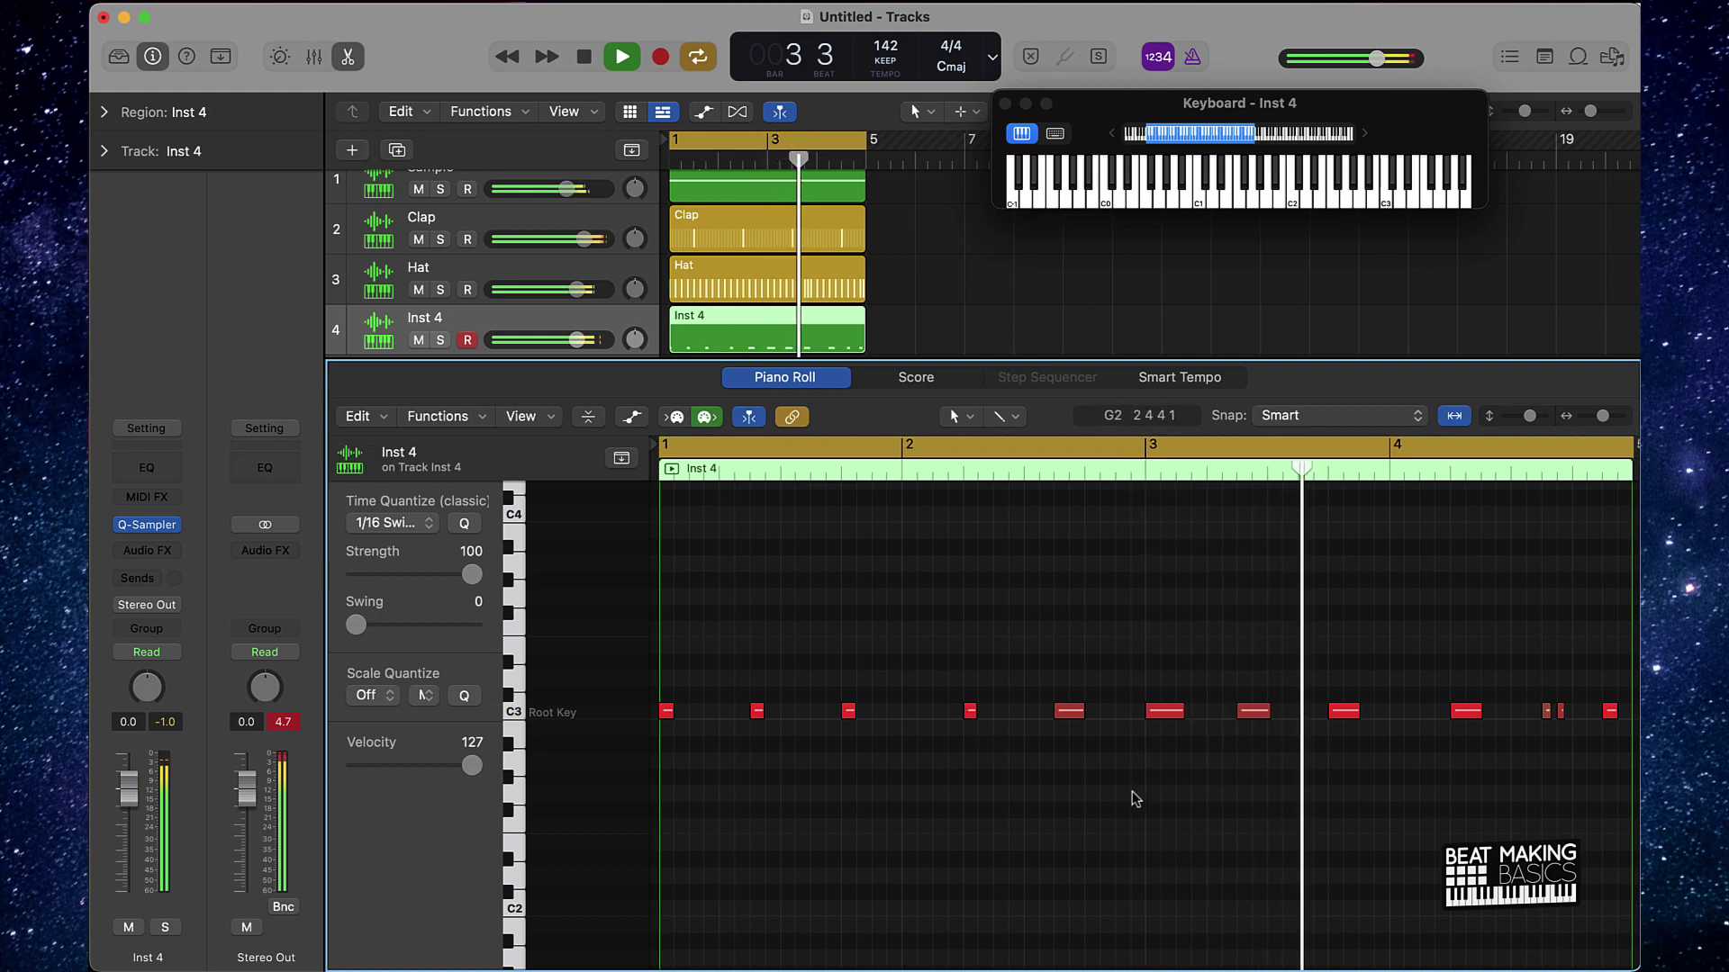
pyautogui.hscroll(2, 1131, 790)
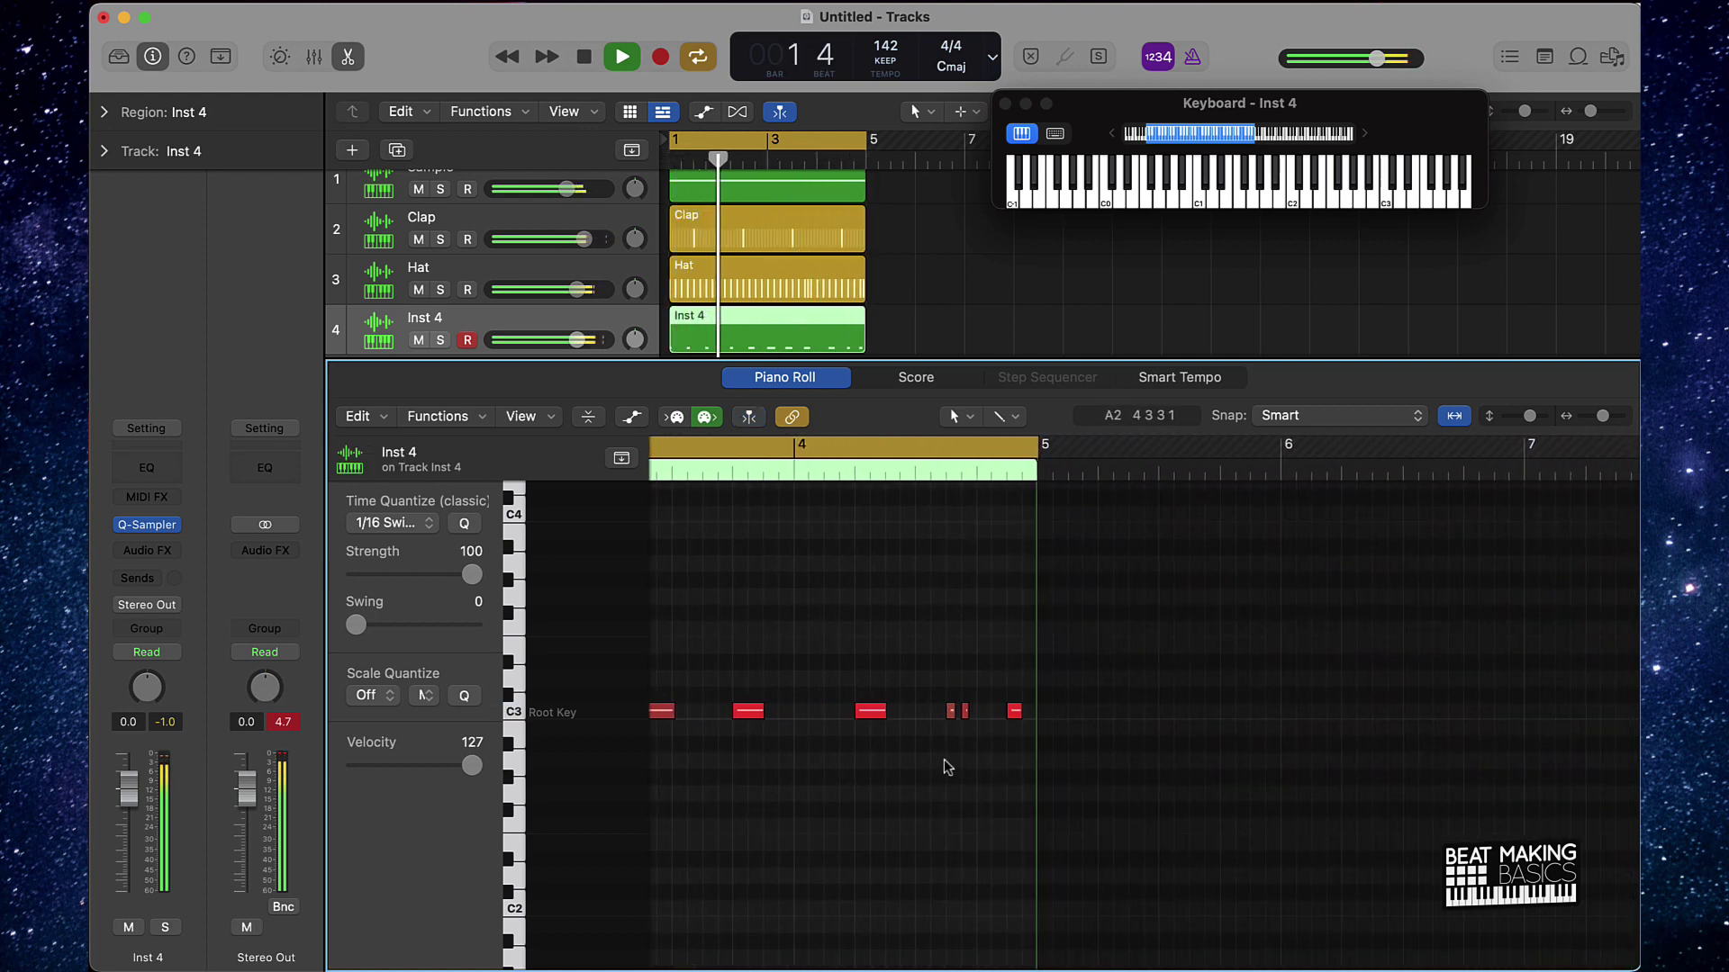
pyautogui.scroll(-5, 946, 760)
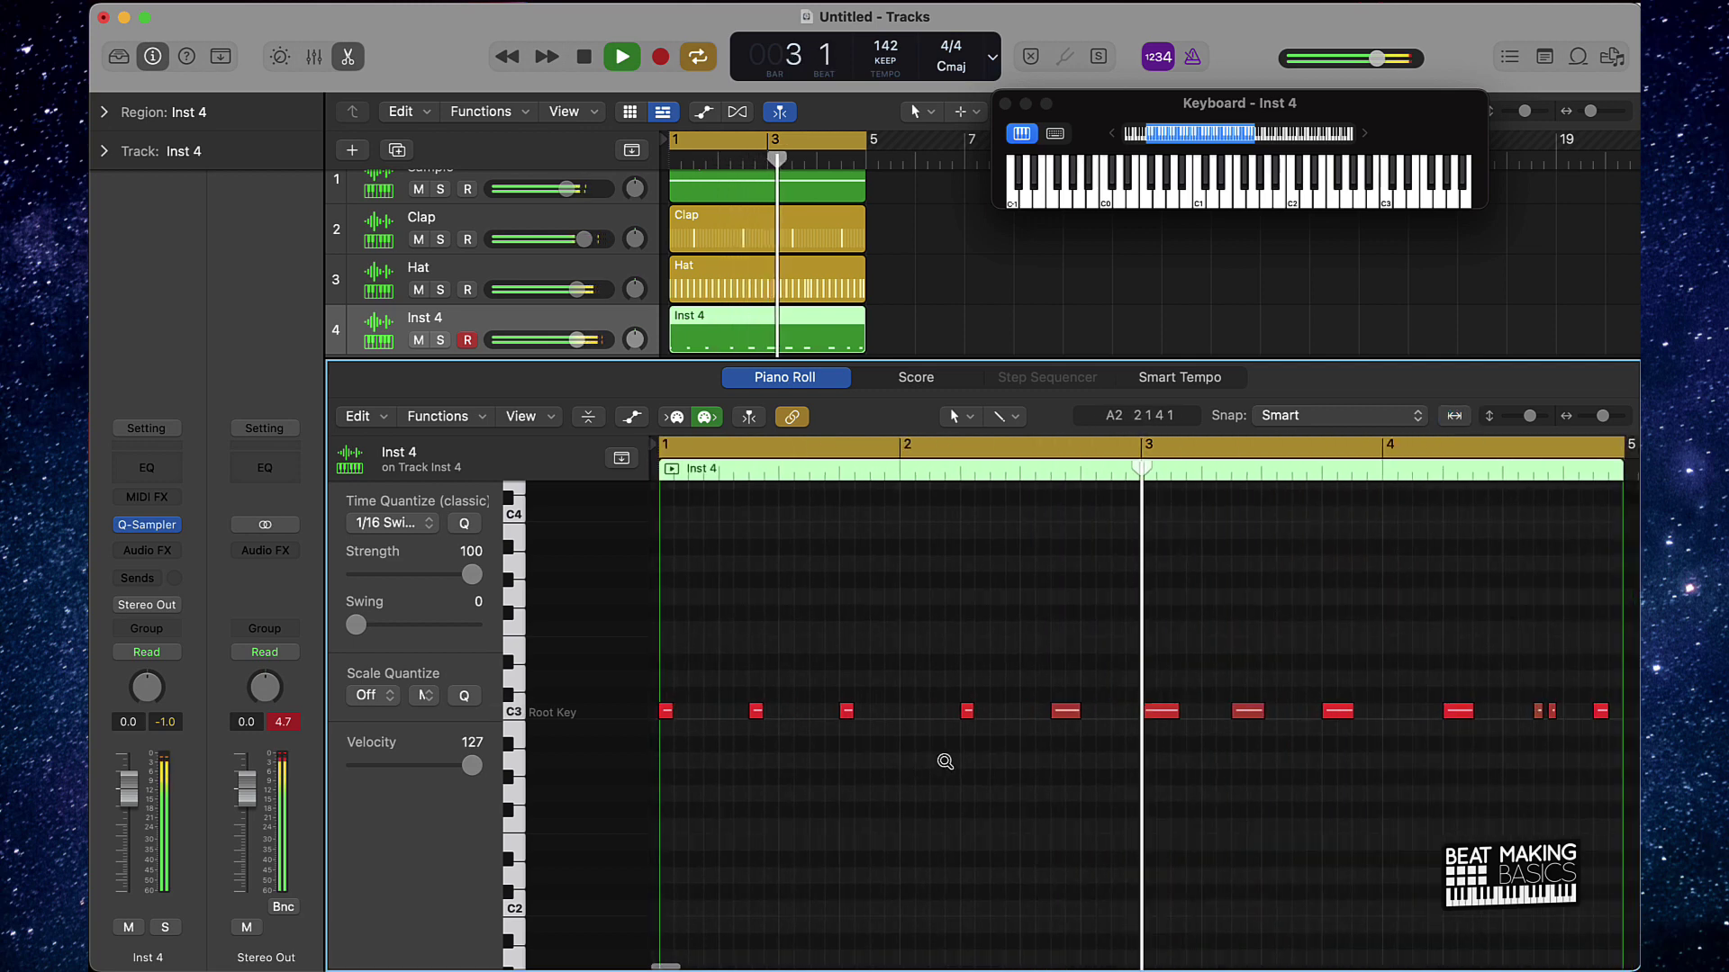
pyautogui.scroll(1, 945, 760)
pyautogui.press('super+a')
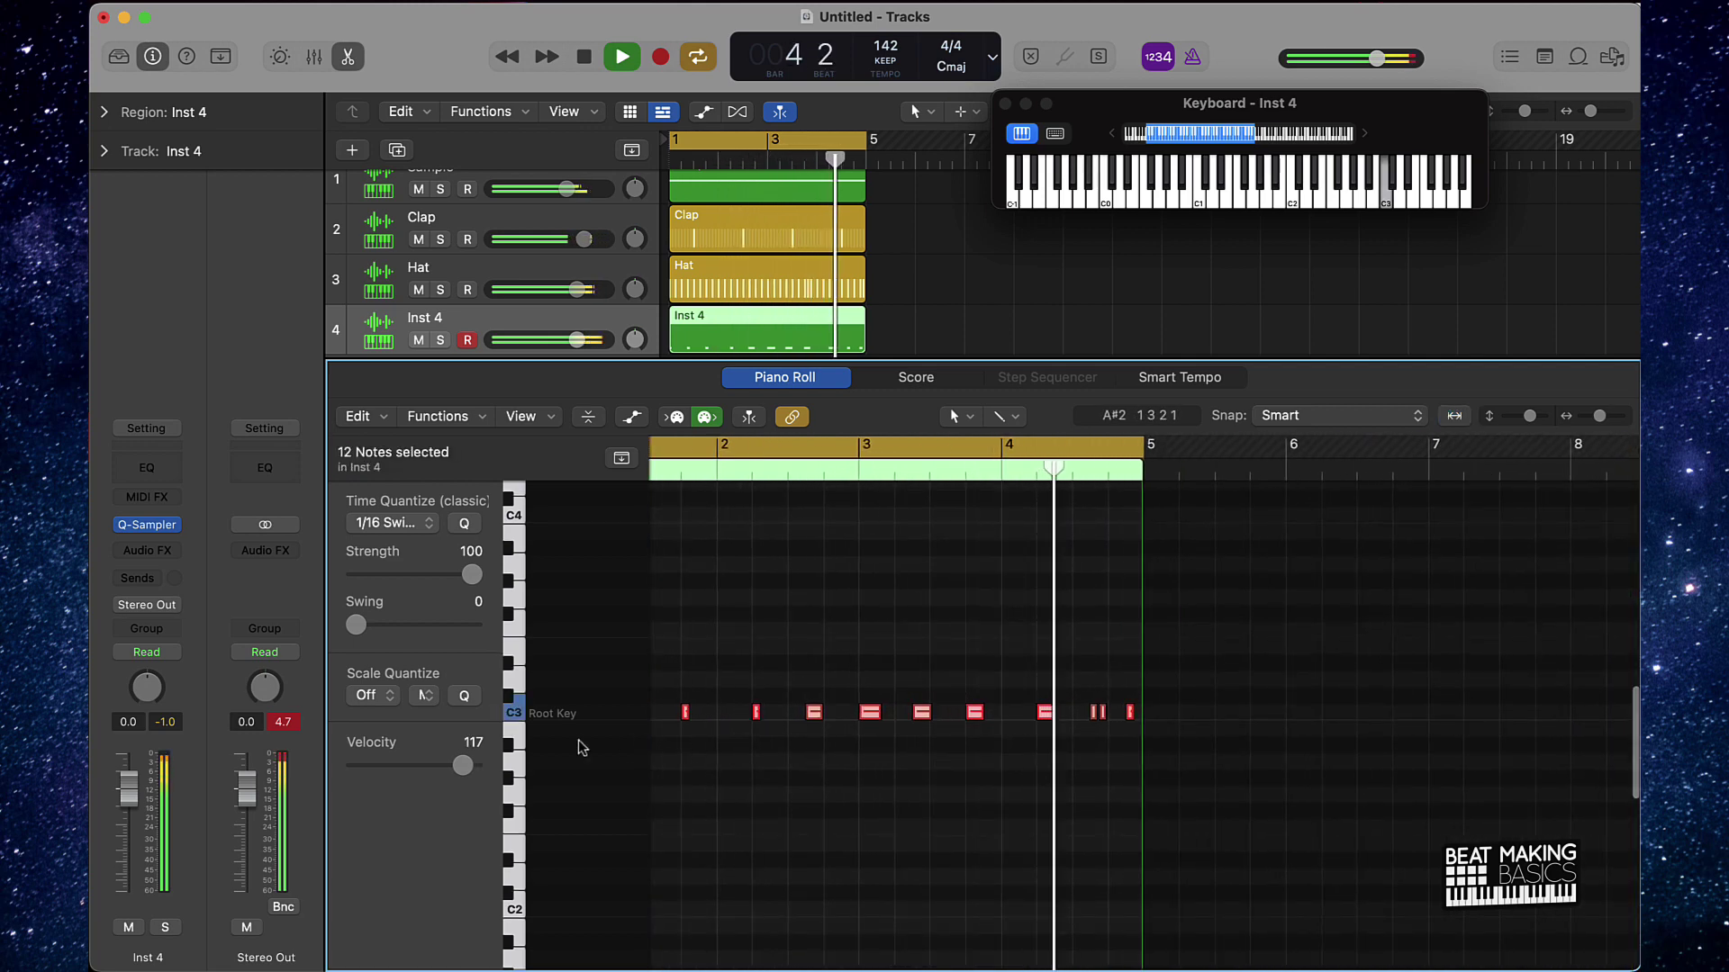
pyautogui.press('a')
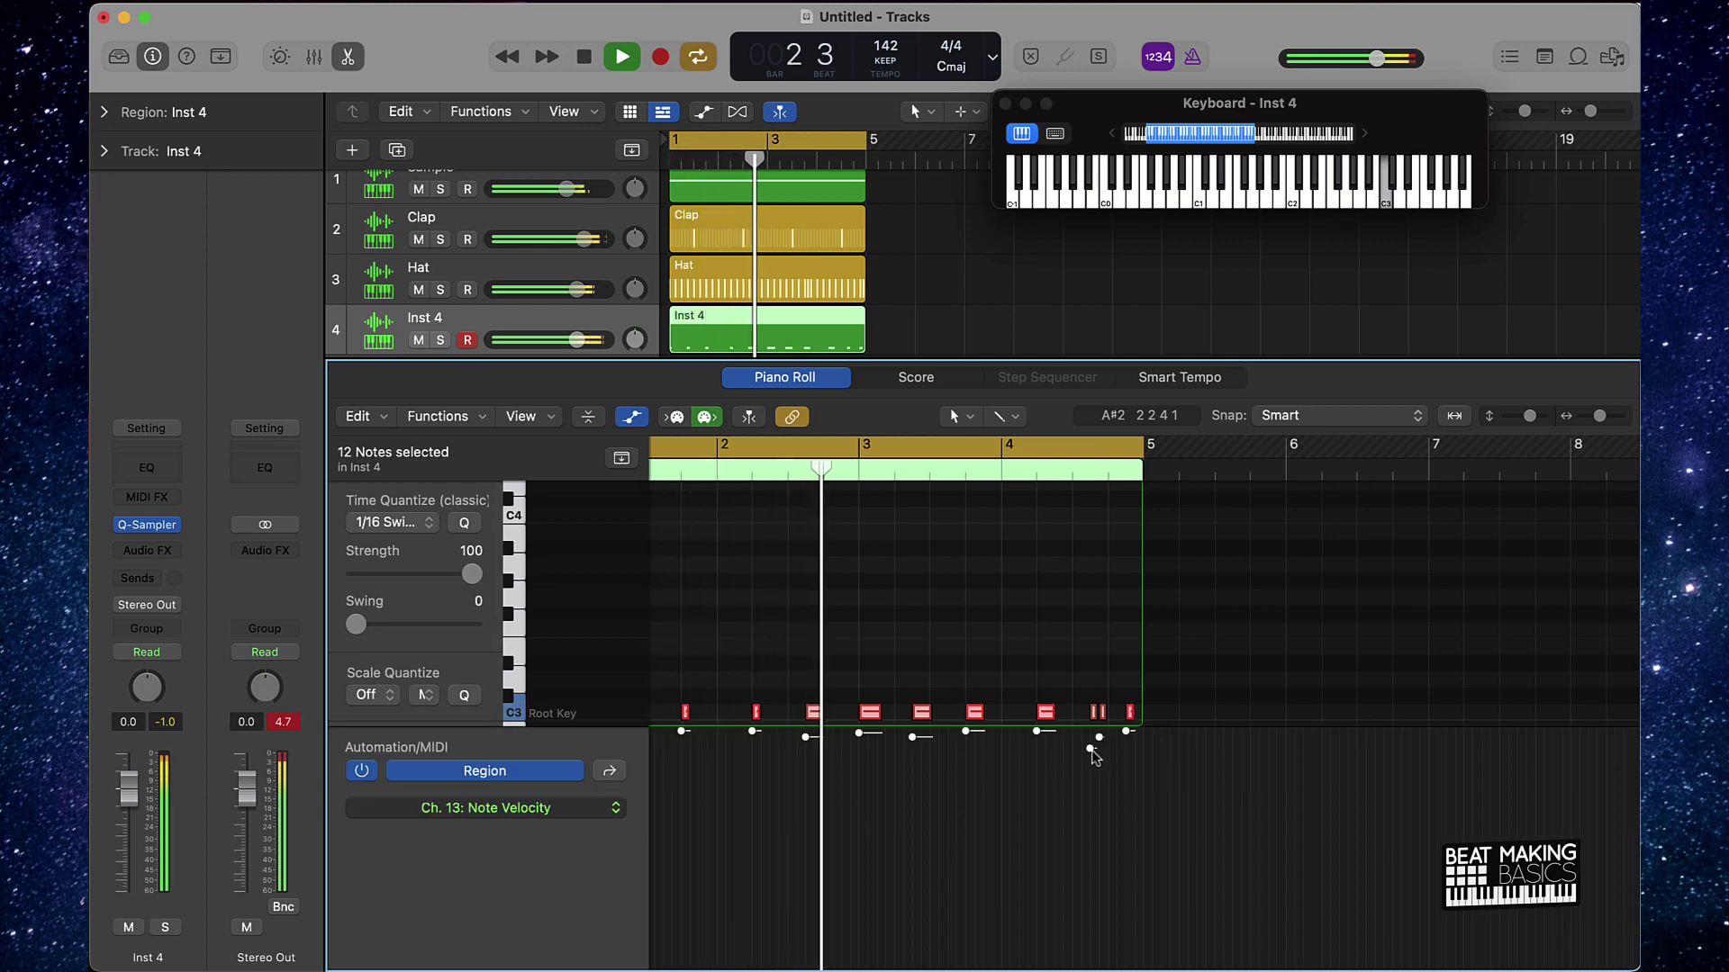
pyautogui.click(909, 599)
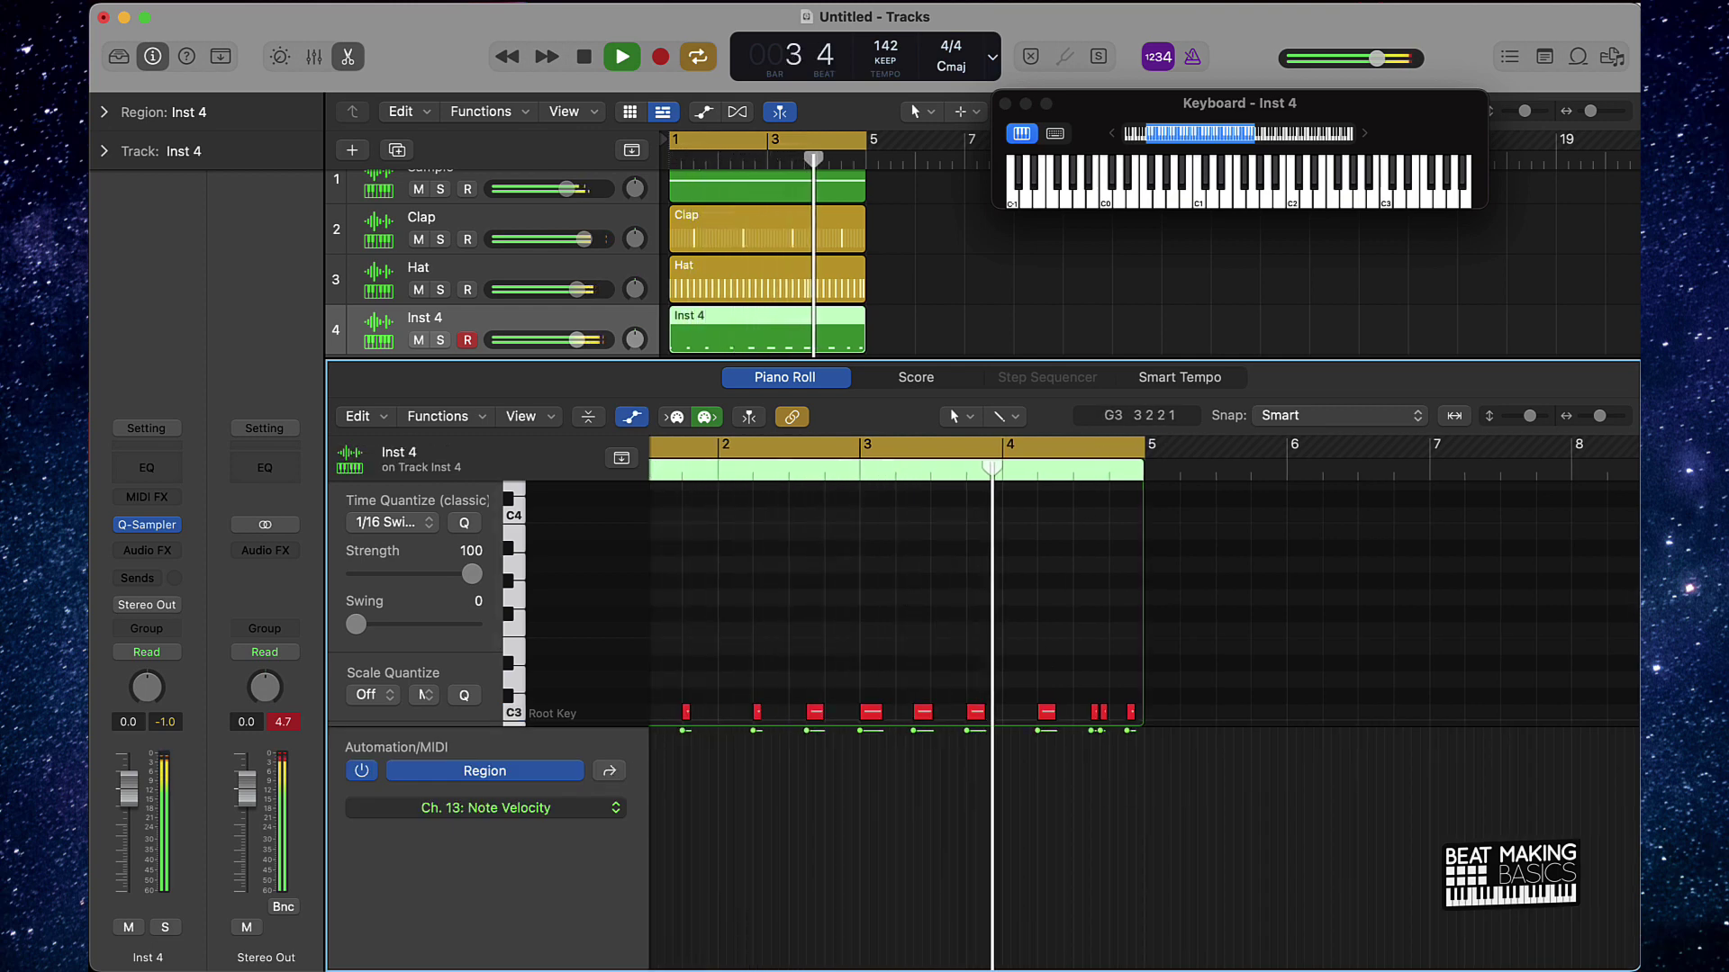
pyautogui.press('e')
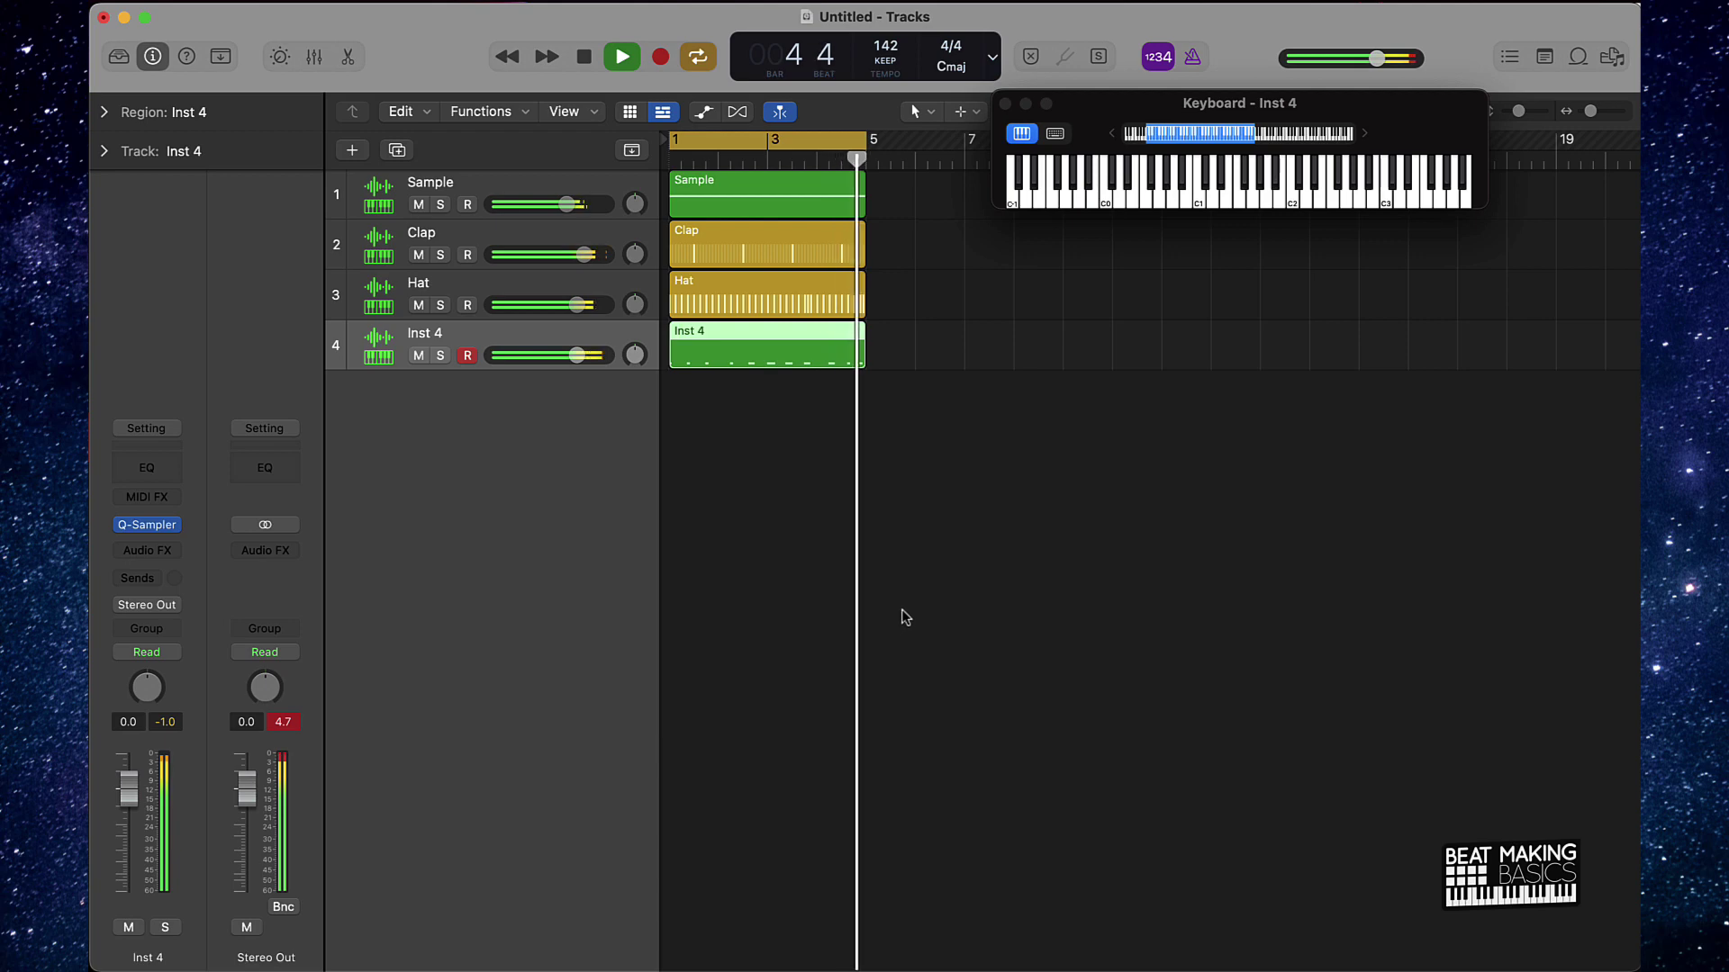
# Stop playback, rename the Inst 4 track as Kick and create a software instrument track with Quick Sampler (Single Sample).
pyautogui.click(820, 605)
pyautogui.press('space')
pyautogui.doubleClick(434, 335)
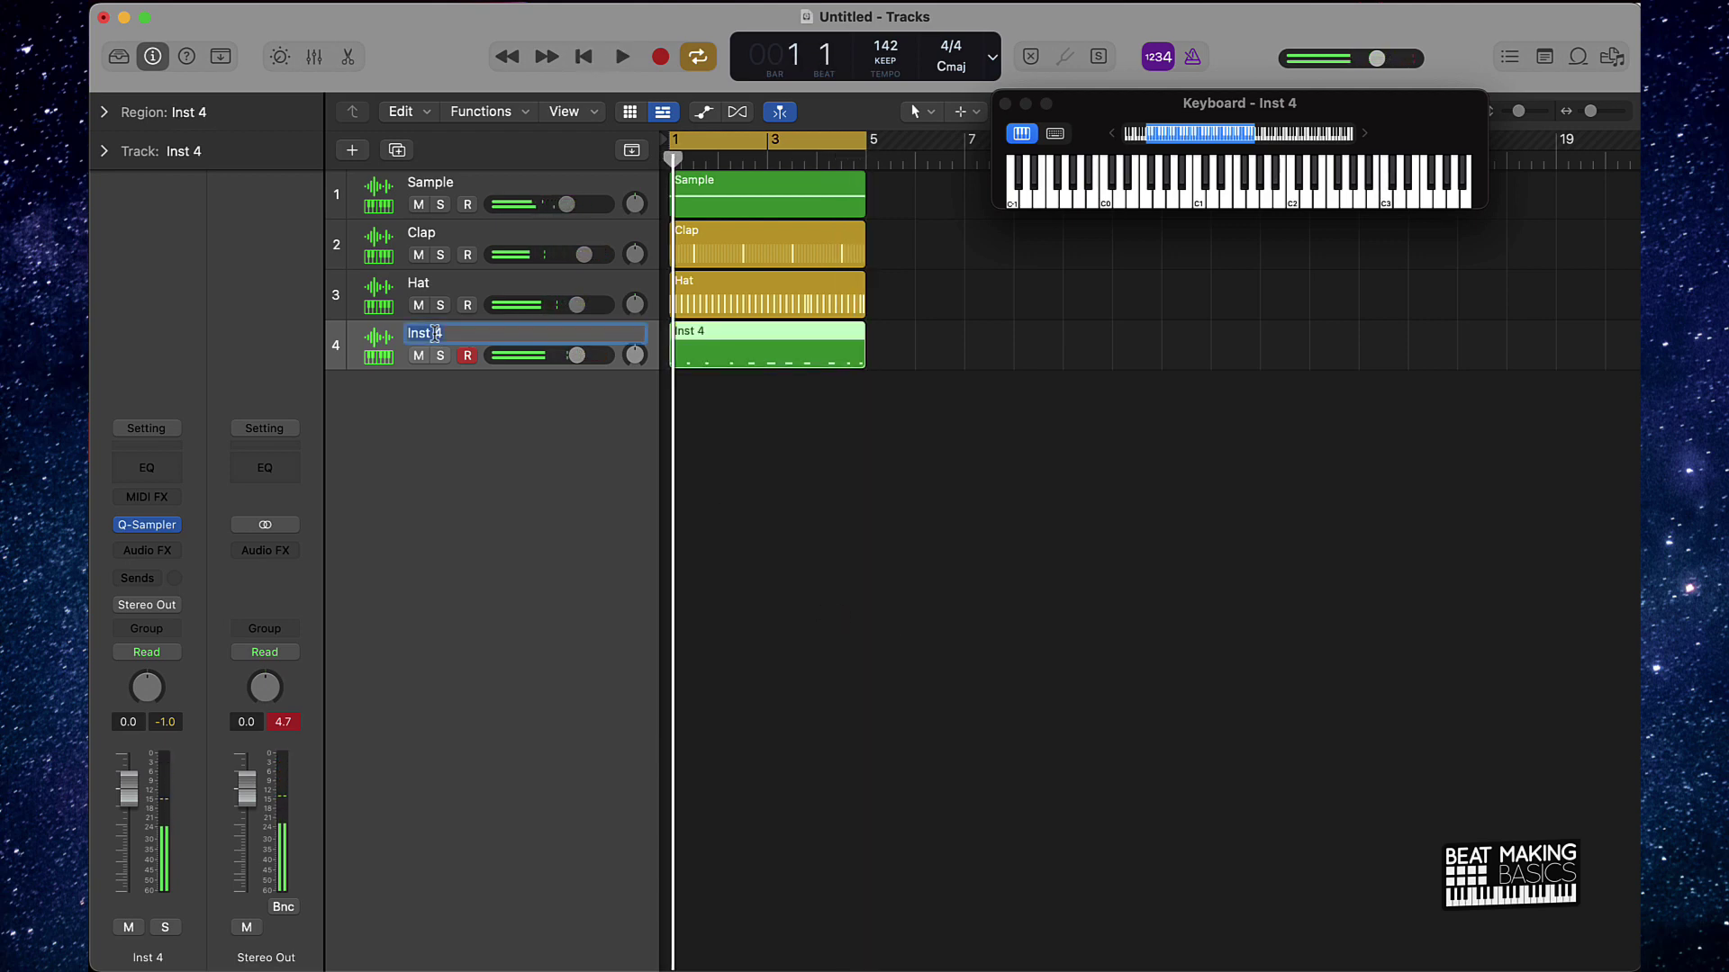
pyautogui.press('Return')
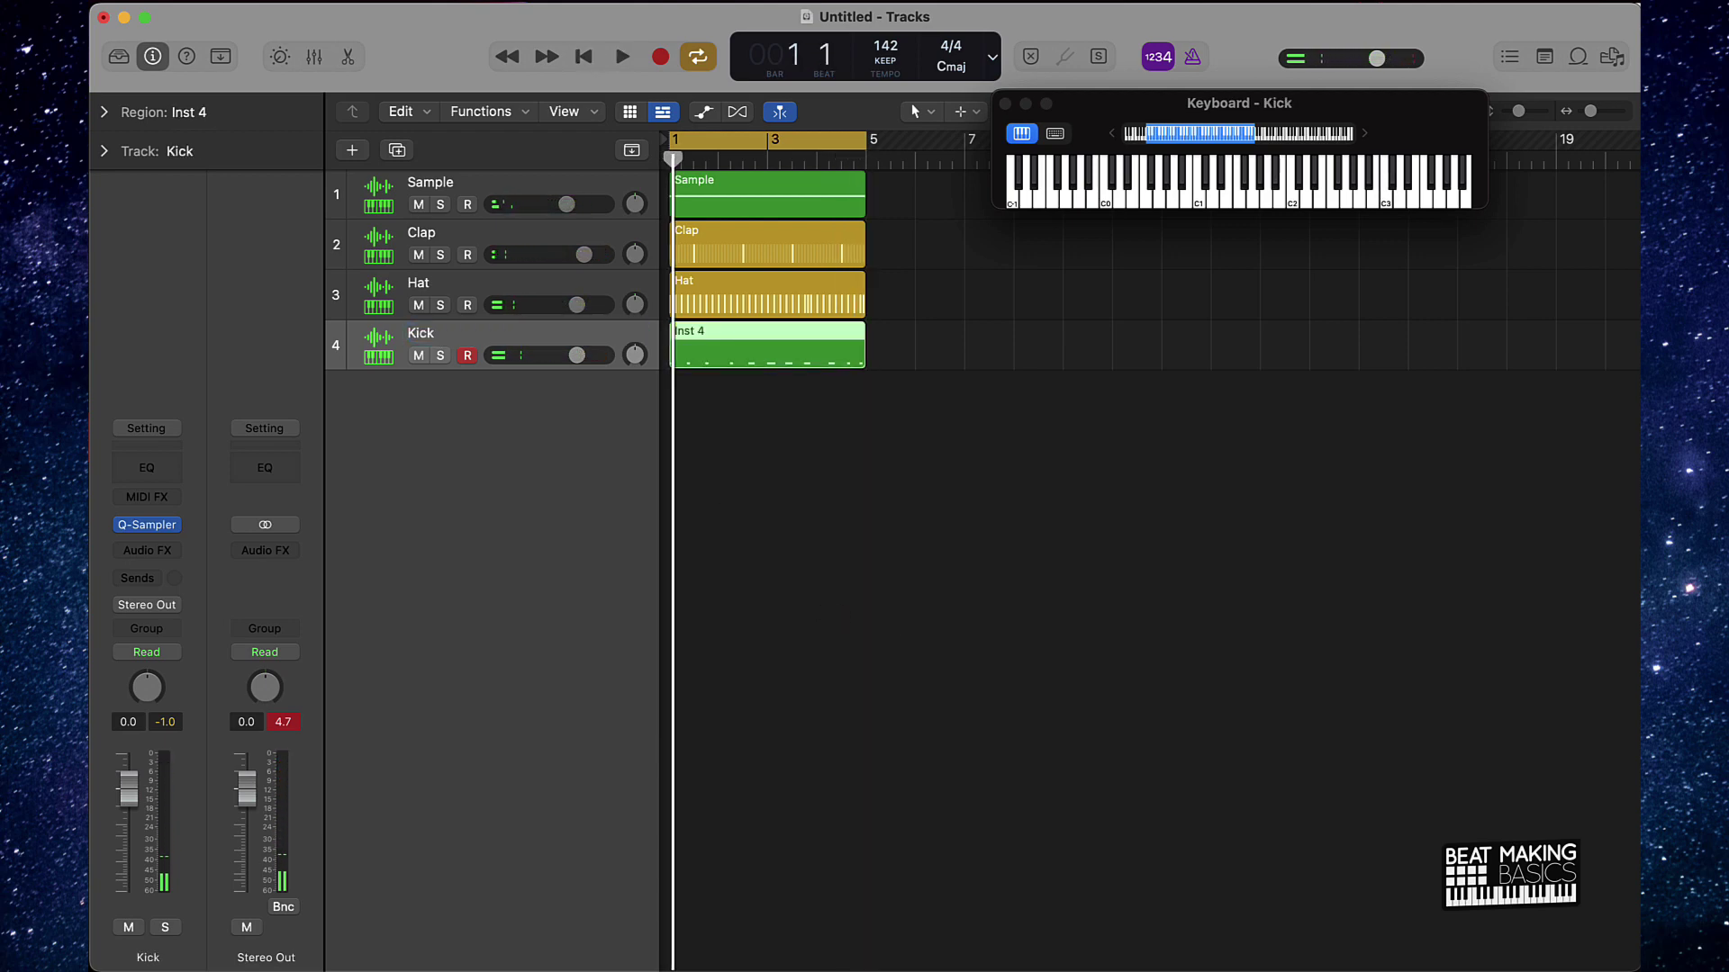
pyautogui.click(352, 152)
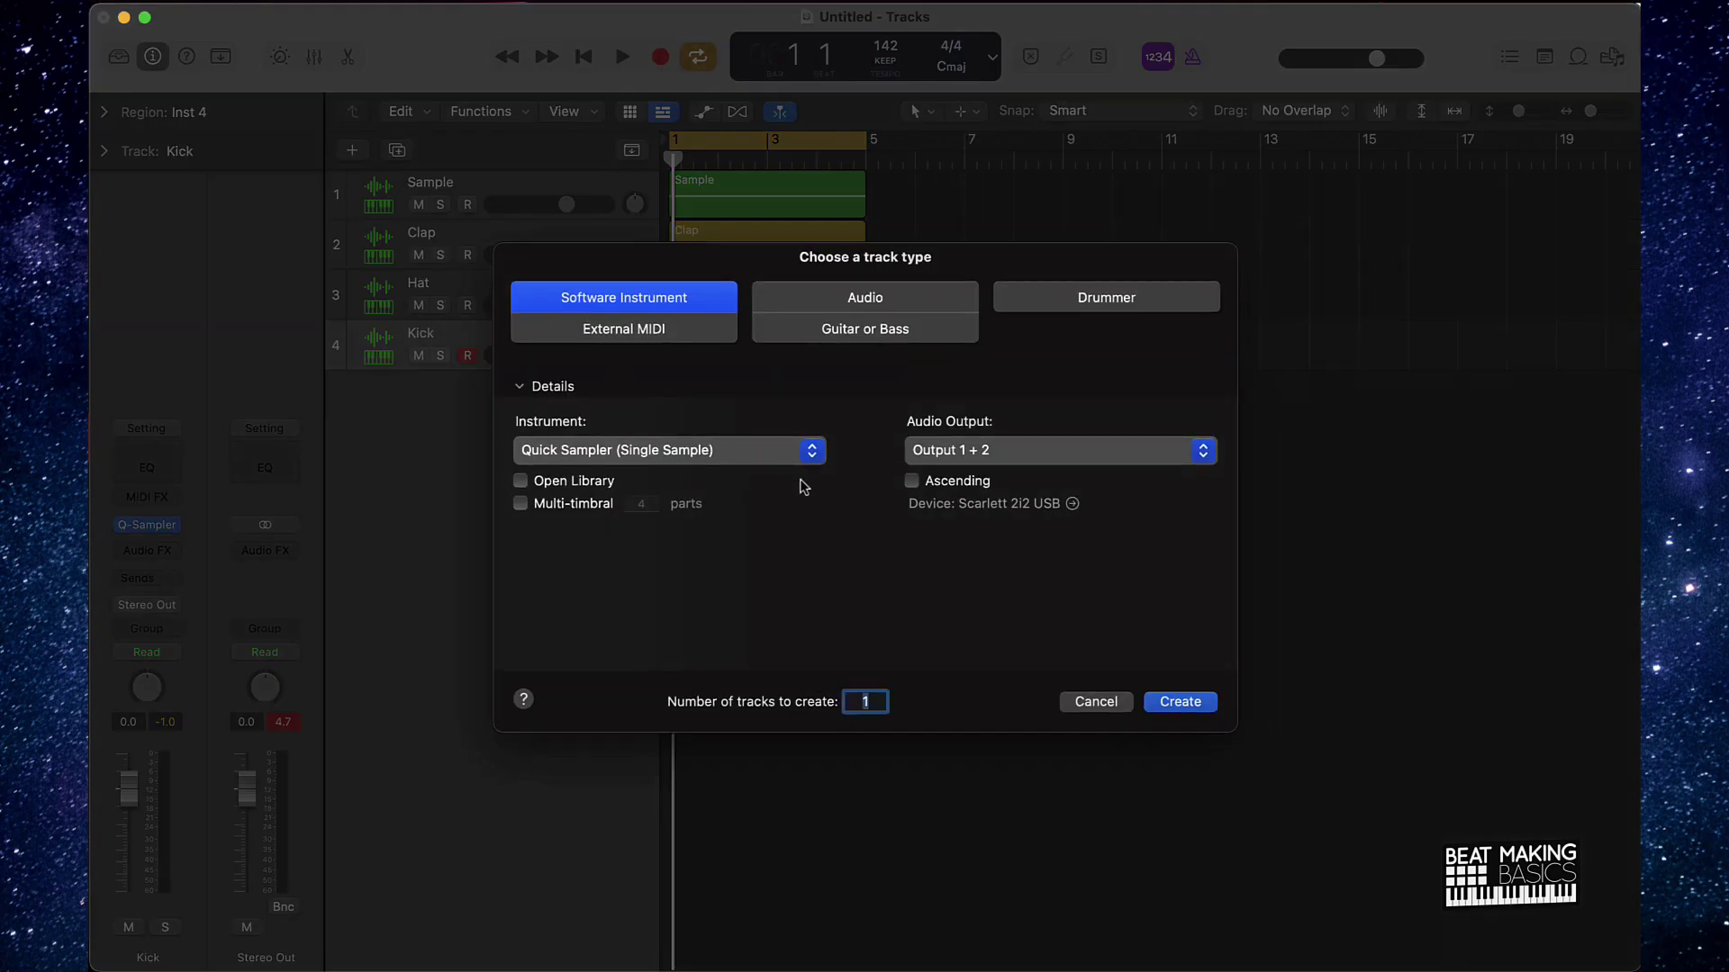
pyautogui.click(1177, 702)
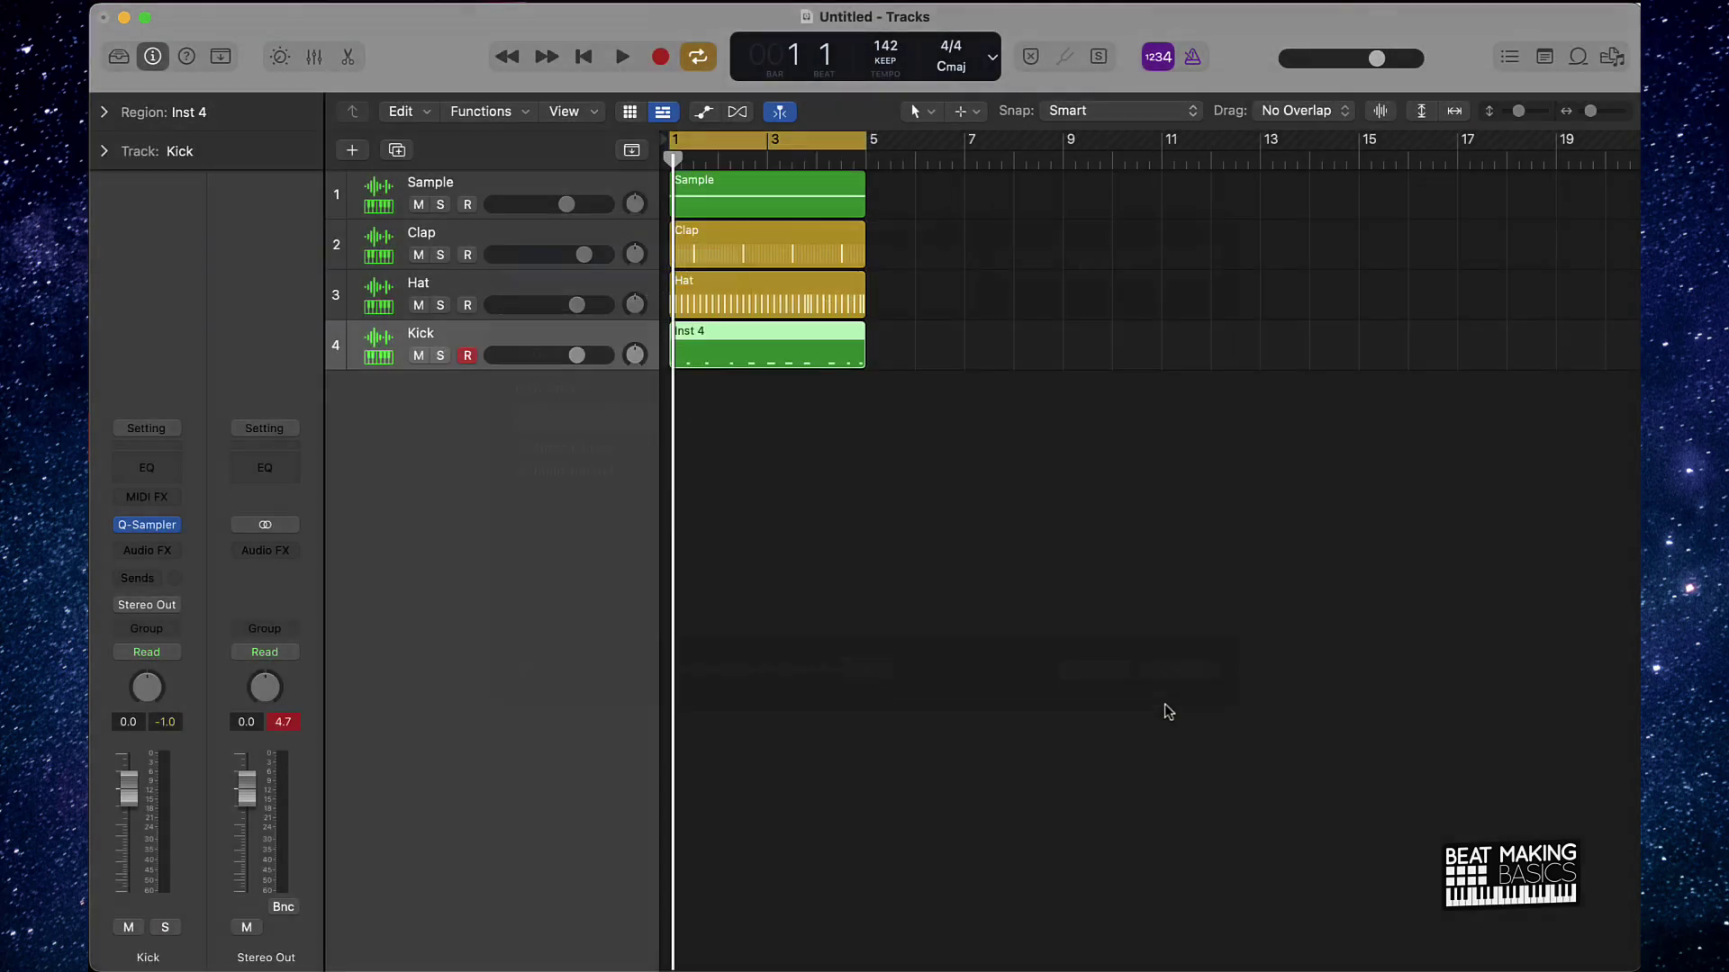
# Switch to Splice, search the Lex Luger Smoke Break Sample Pack for 808 and audition the listed 808 samples.
pyautogui.moveTo(1125, 947)
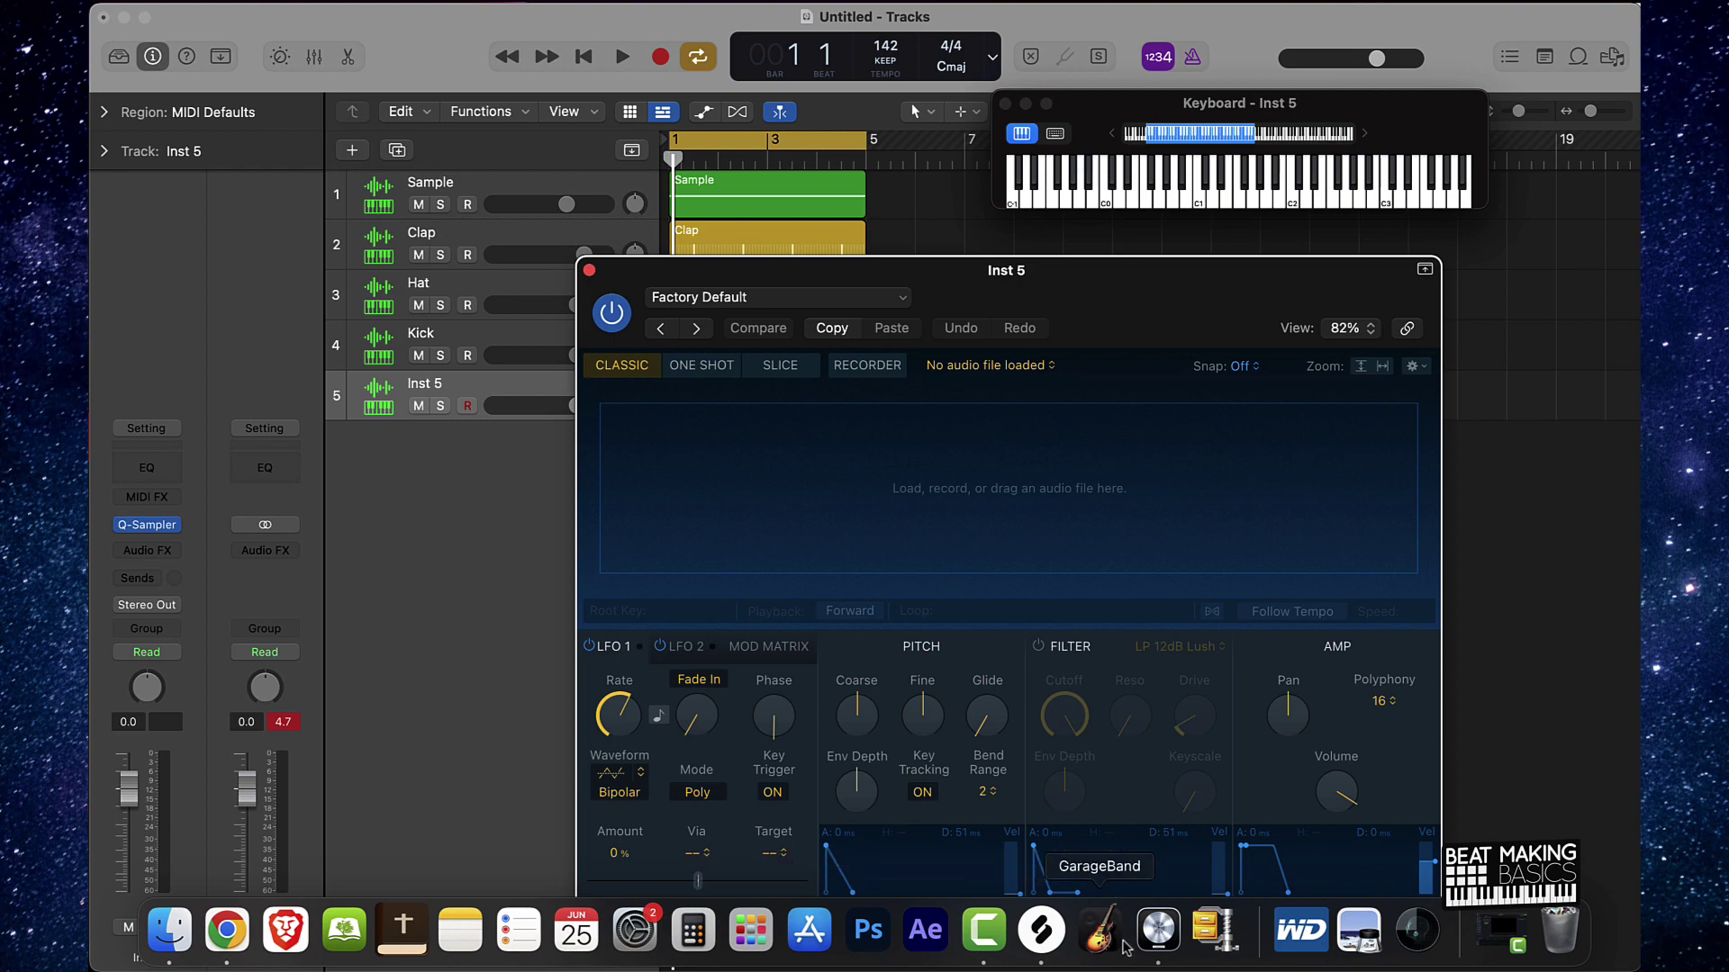
pyautogui.click(1052, 947)
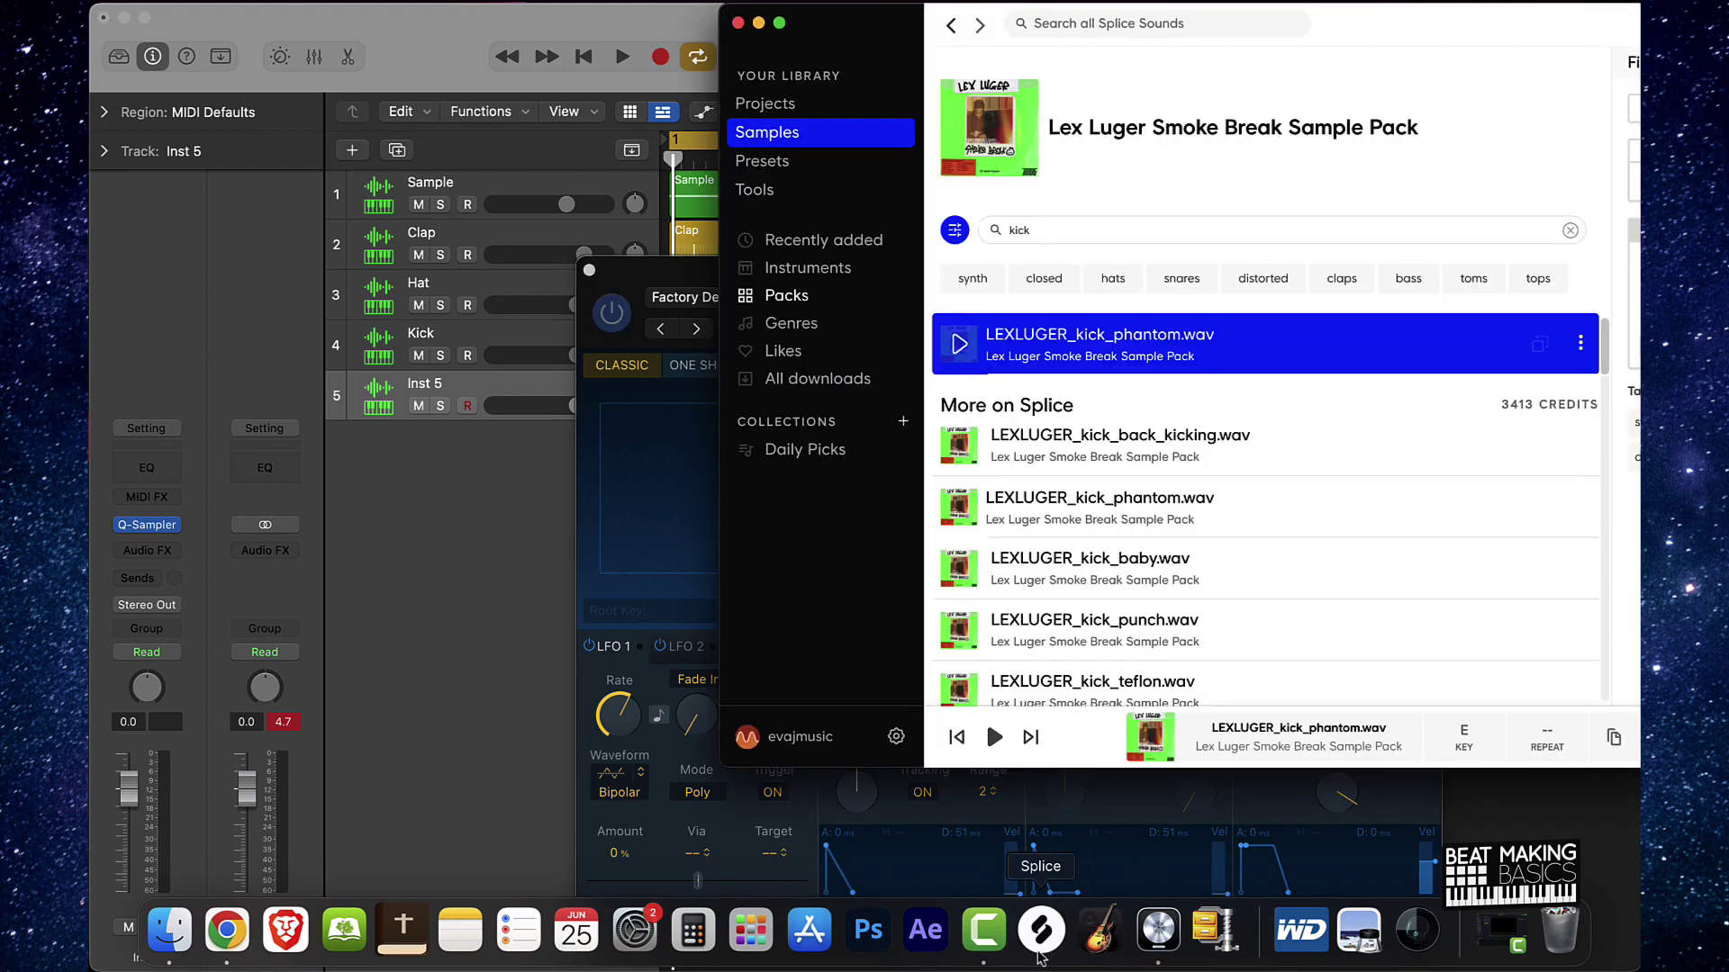
pyautogui.doubleClick(1026, 232)
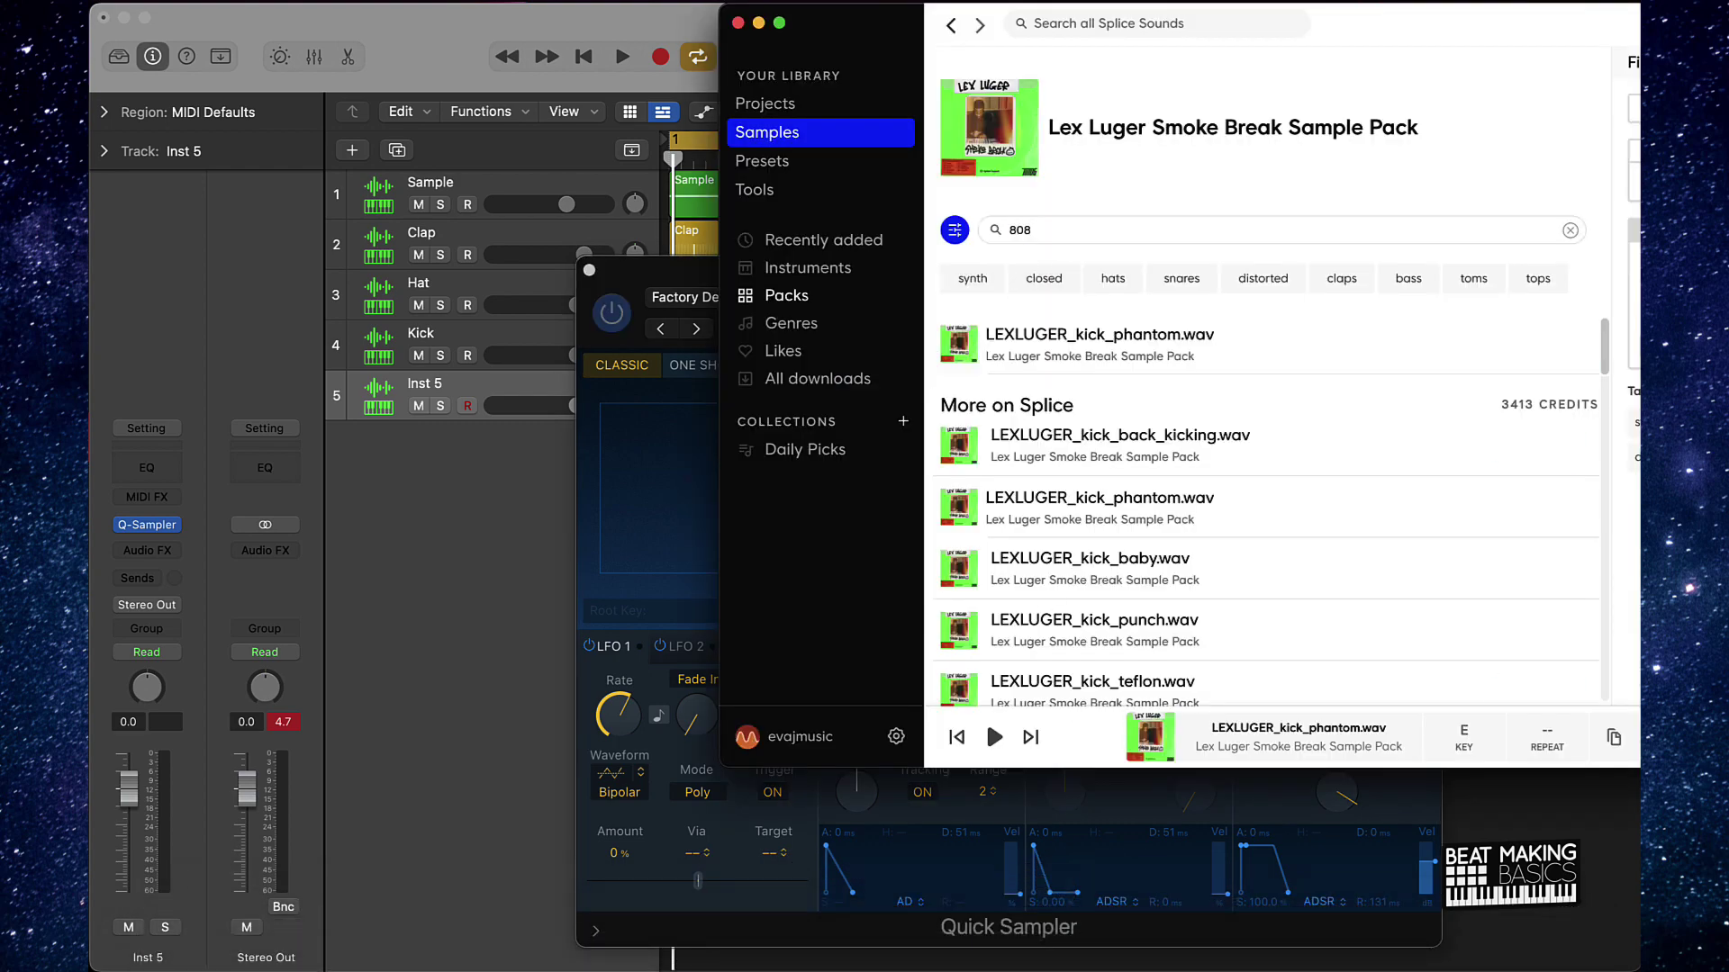
pyautogui.write('808')
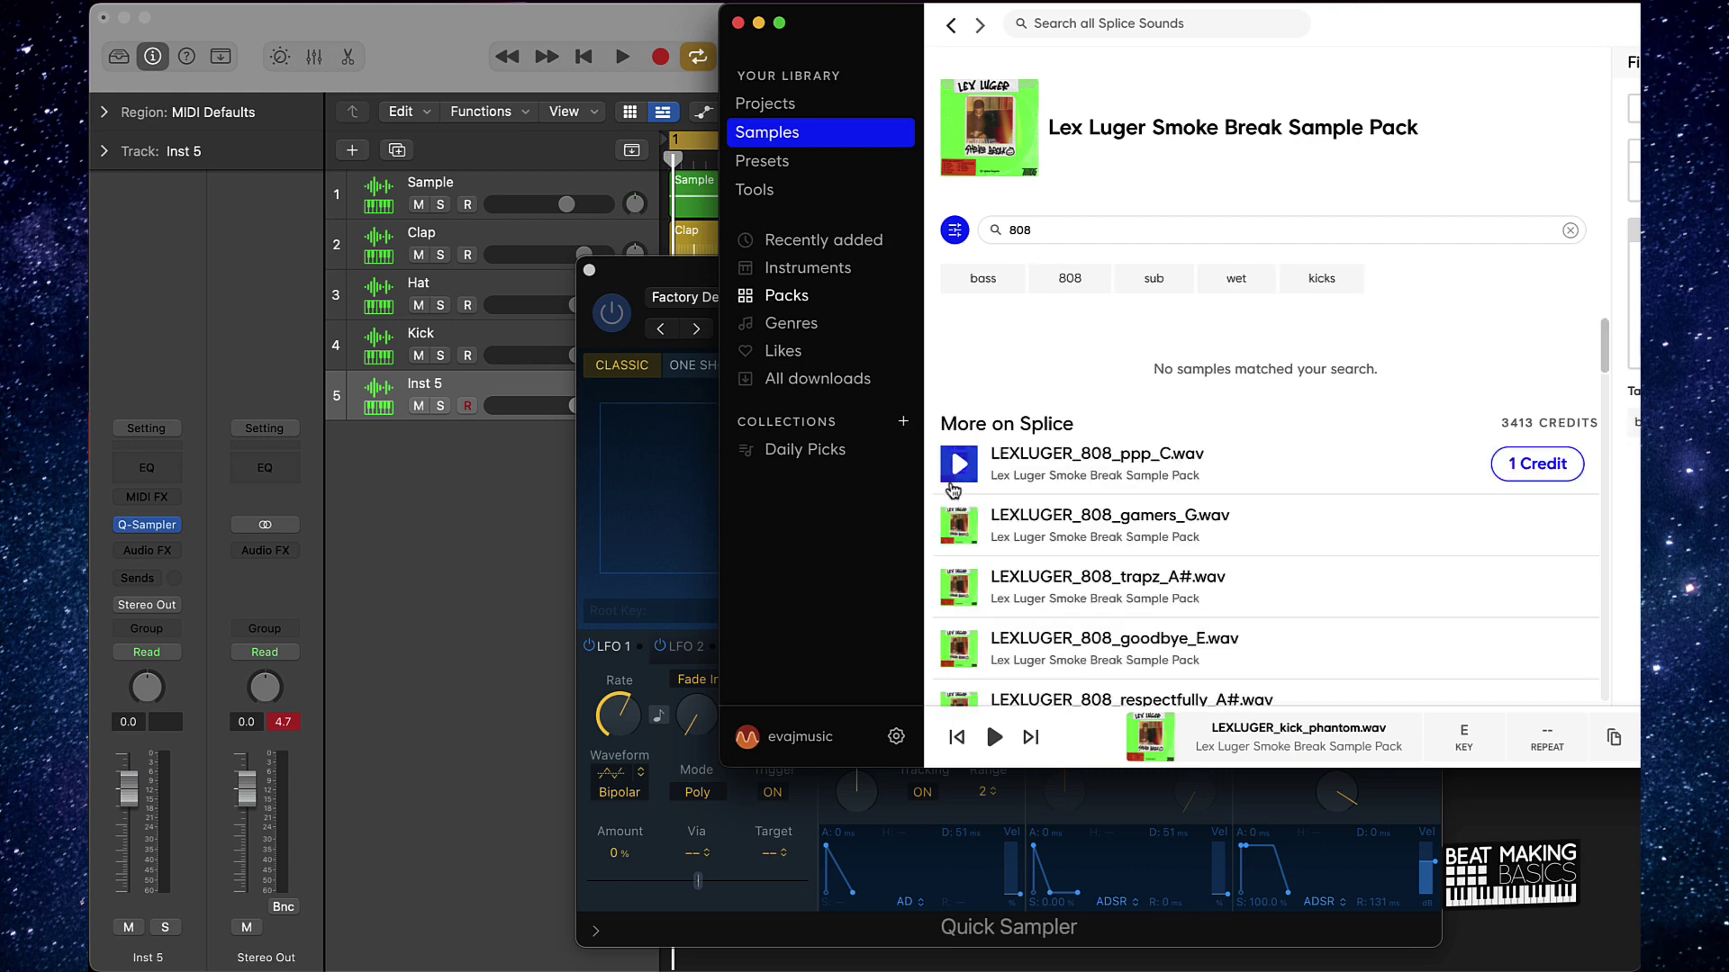
pyautogui.click(958, 464)
pyautogui.click(957, 530)
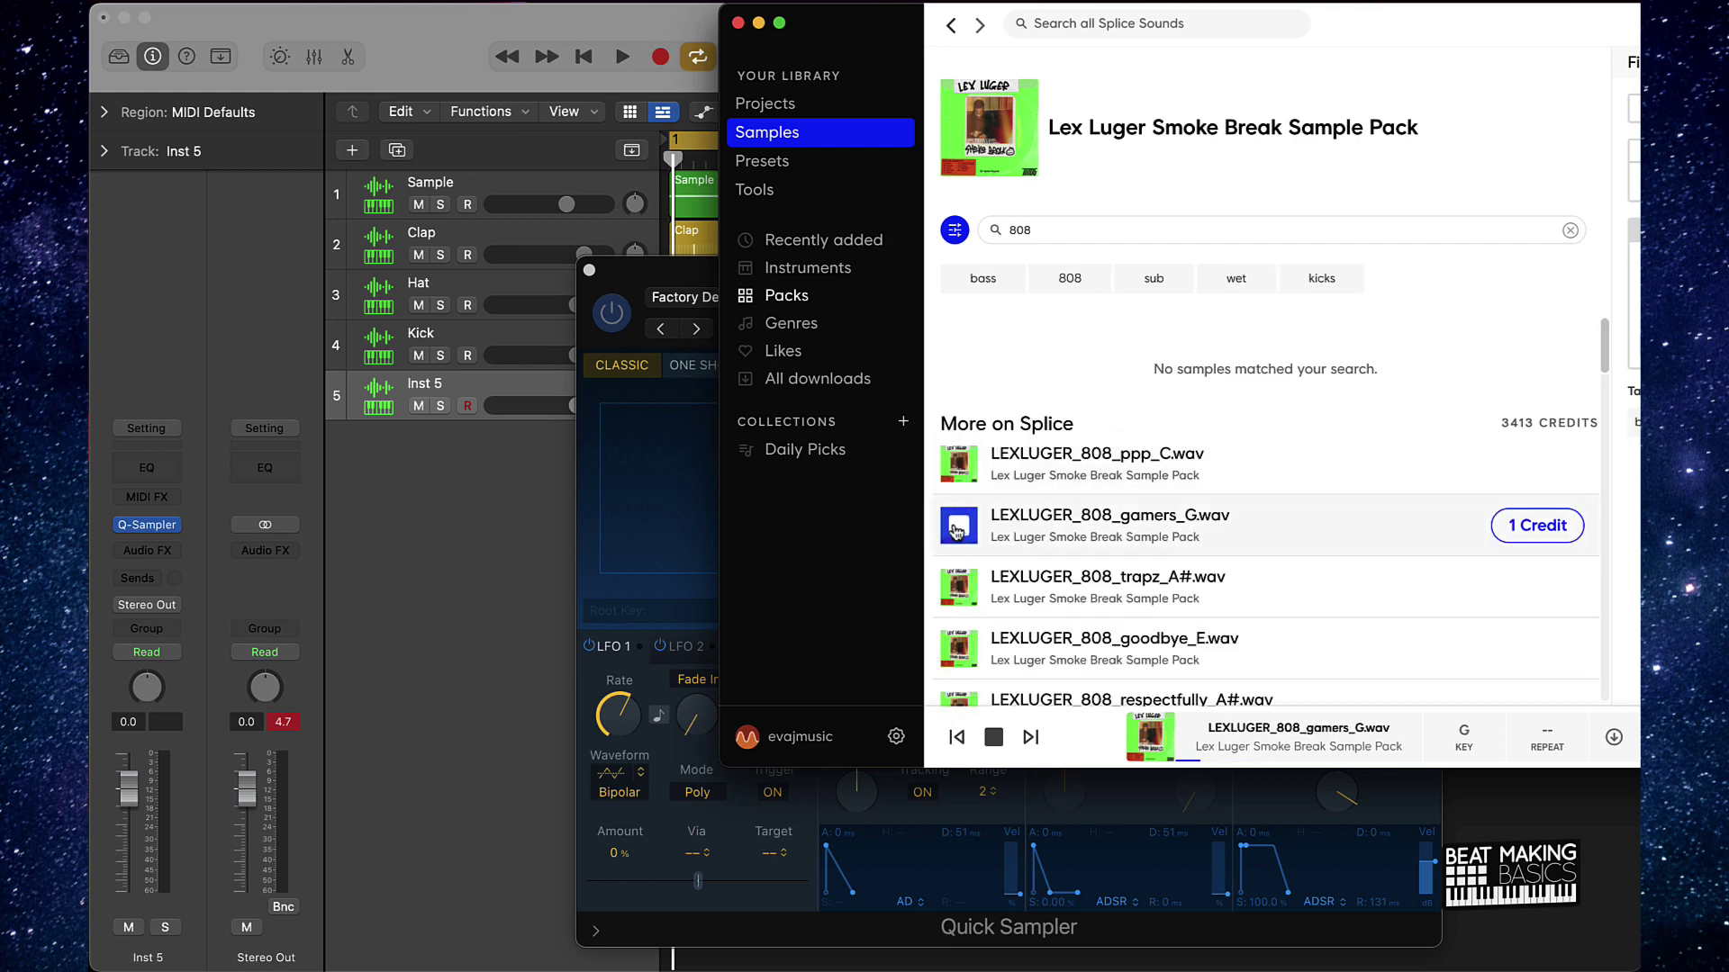
pyautogui.click(960, 587)
pyautogui.scroll(-1, 968, 591)
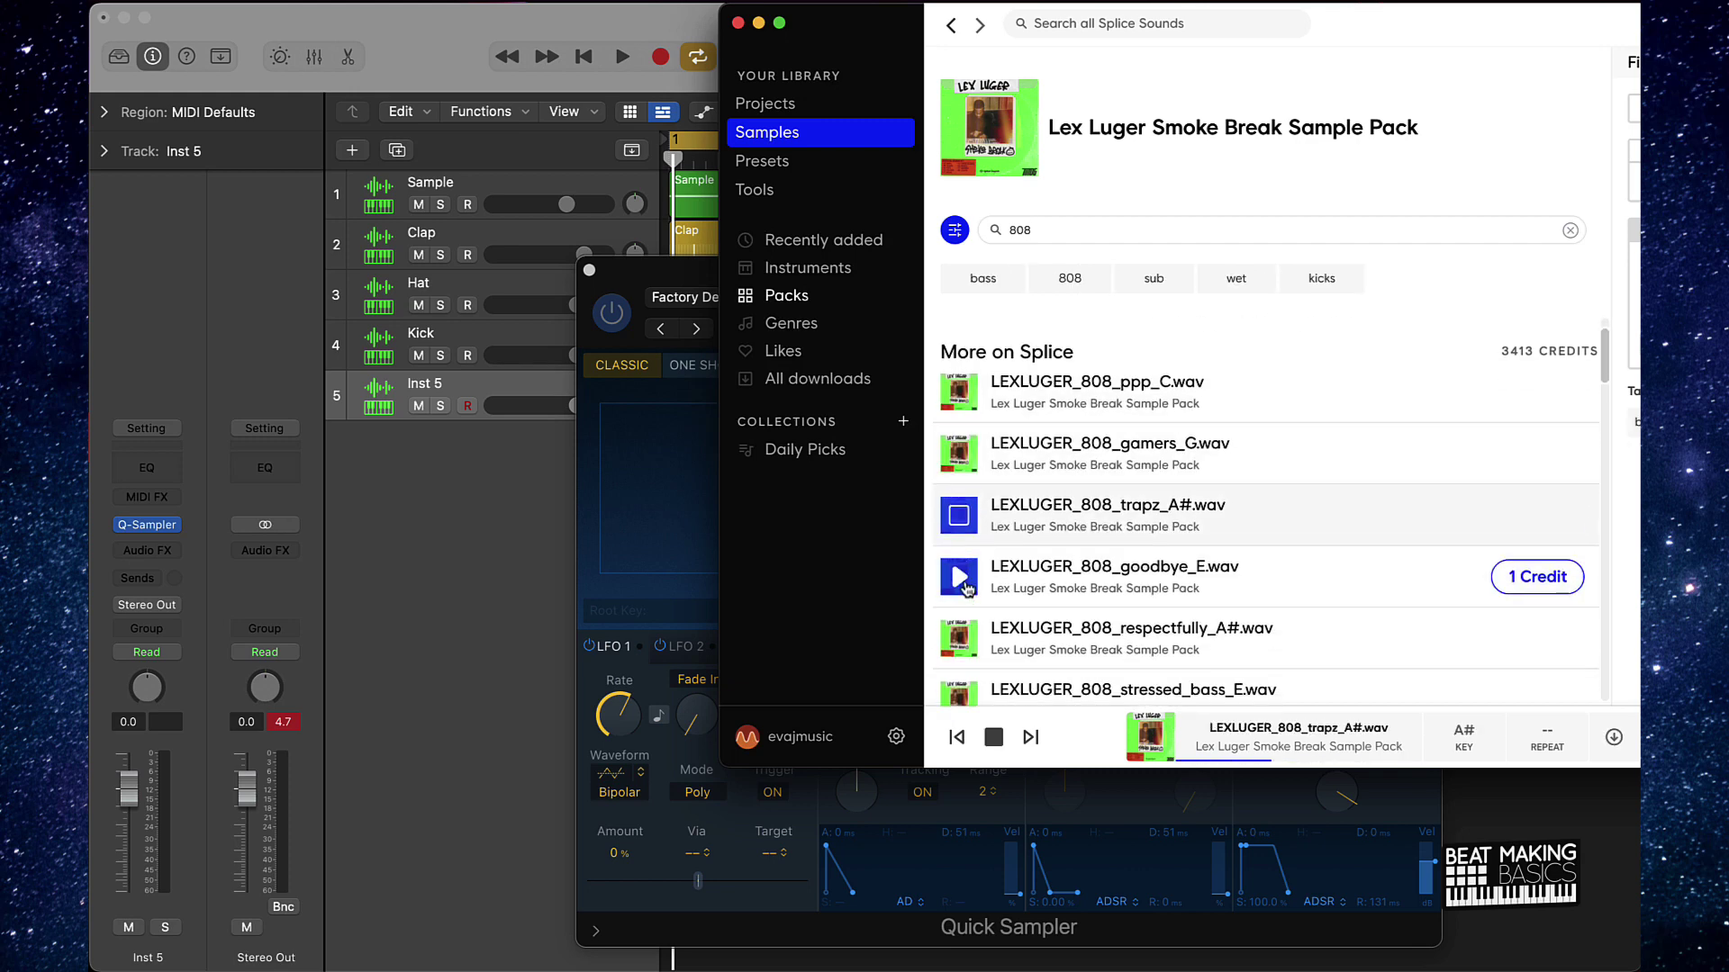
pyautogui.click(966, 584)
pyautogui.click(960, 636)
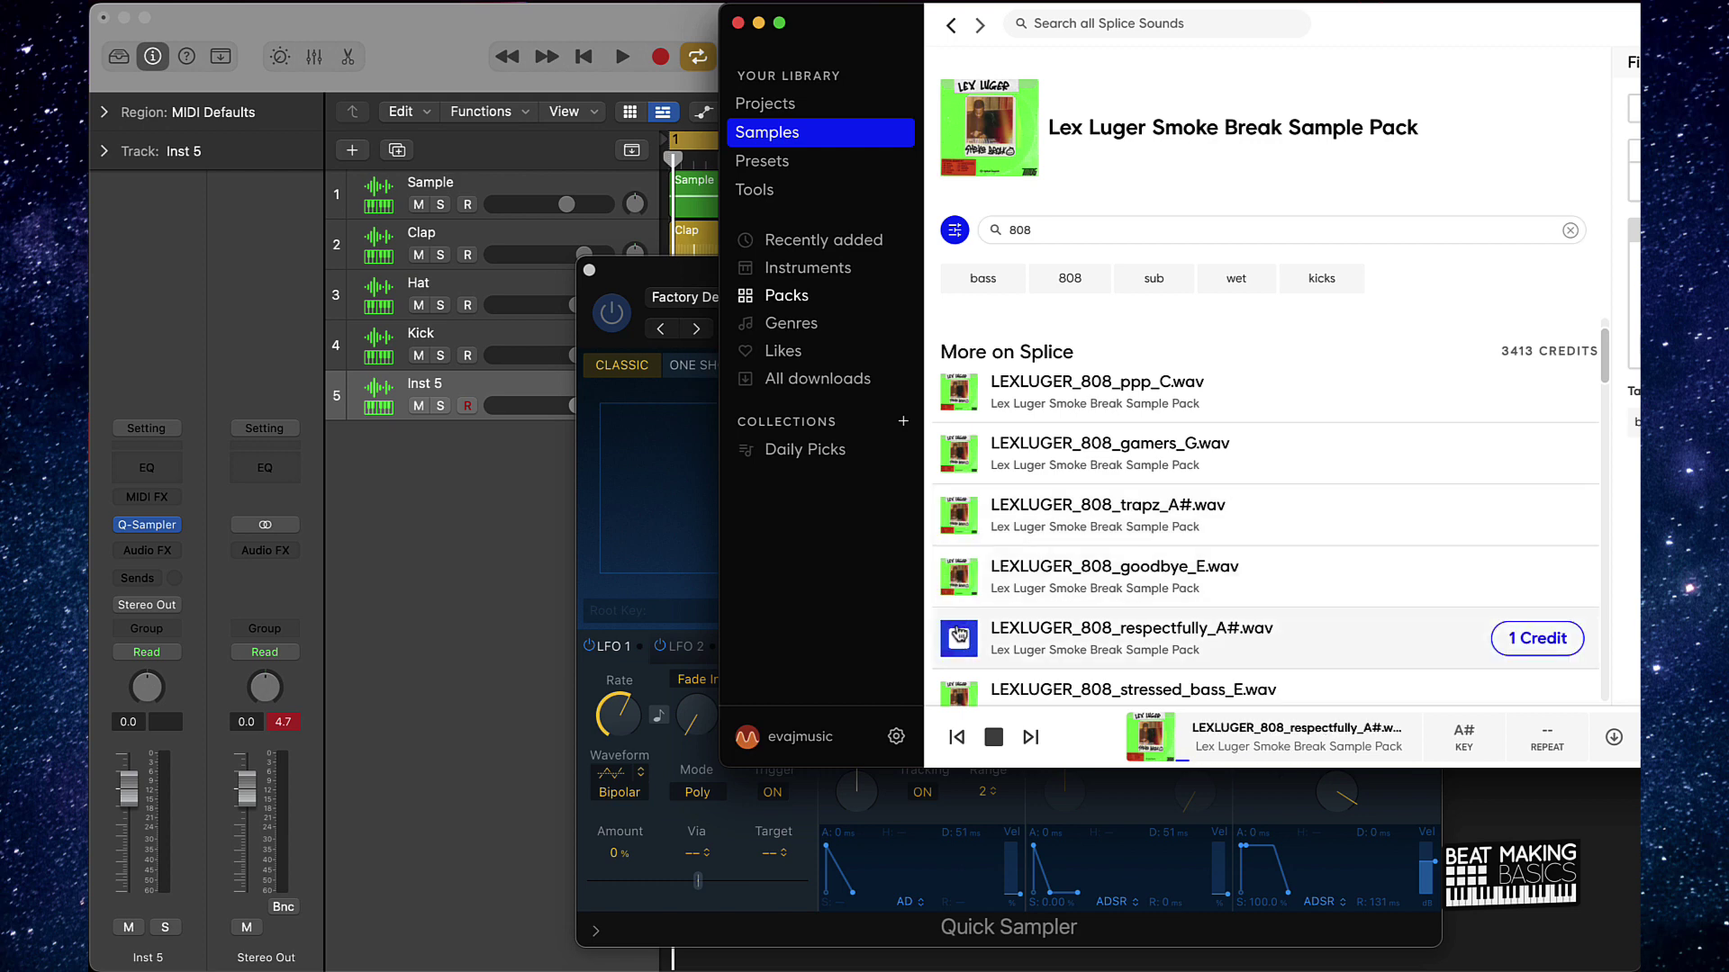
pyautogui.scroll(-2, 959, 622)
pyautogui.click(957, 560)
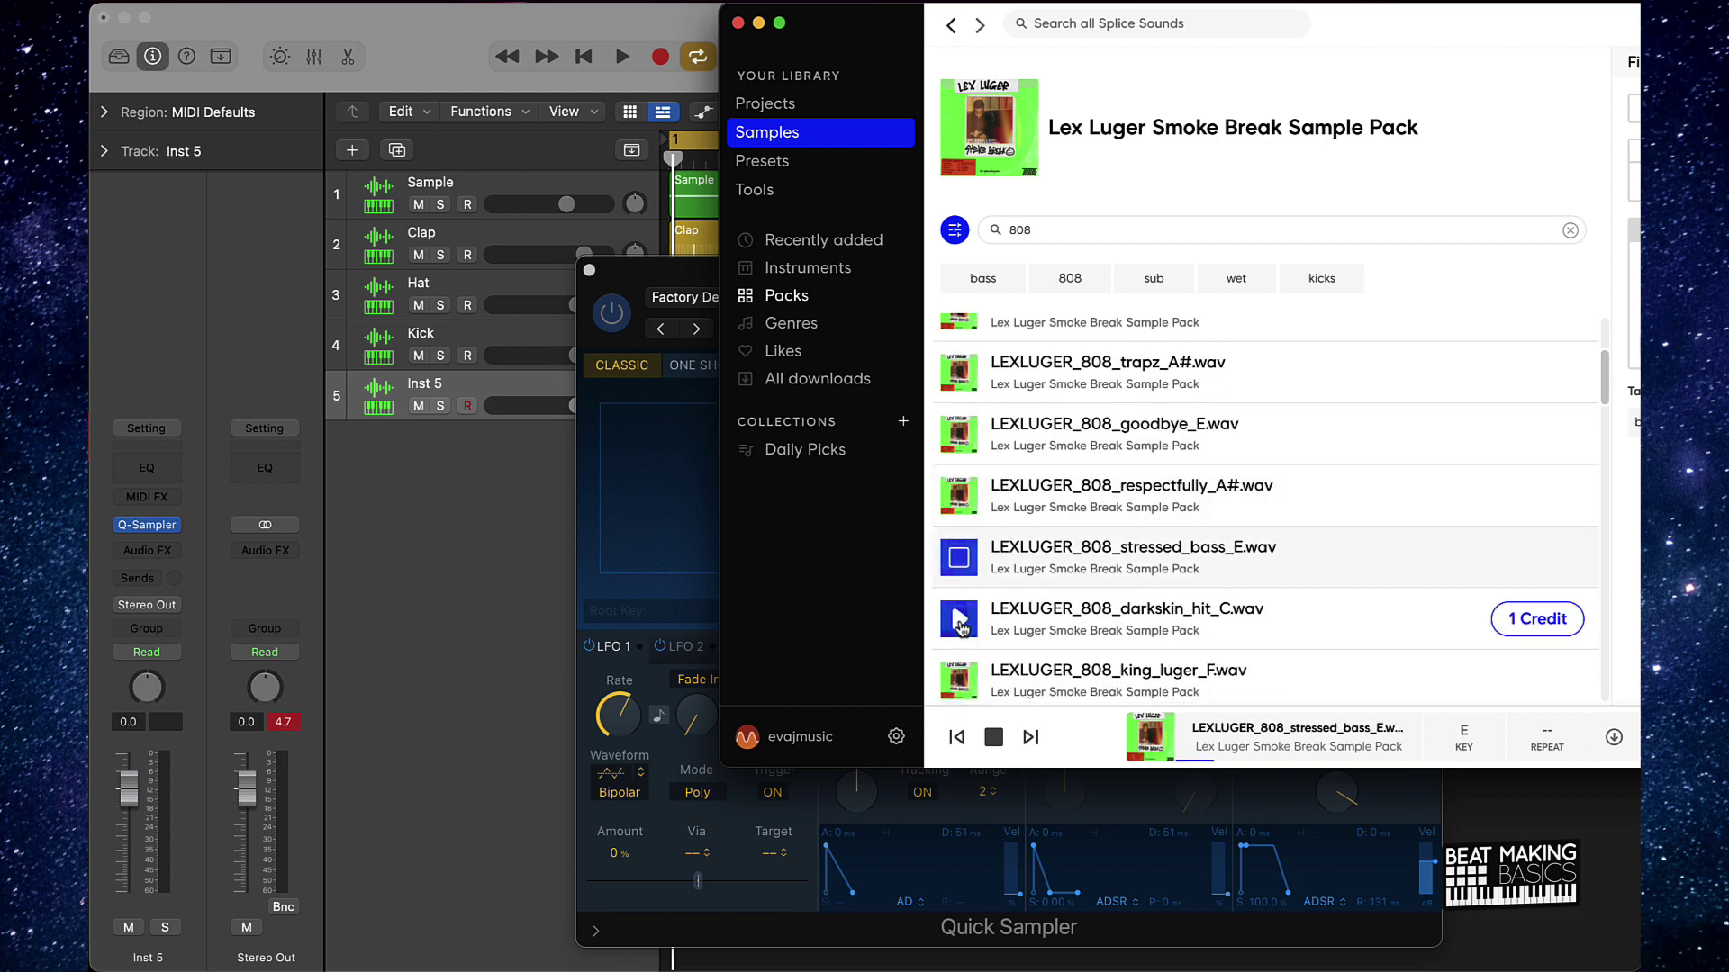
pyautogui.click(959, 619)
pyautogui.scroll(-2, 961, 610)
pyautogui.click(959, 553)
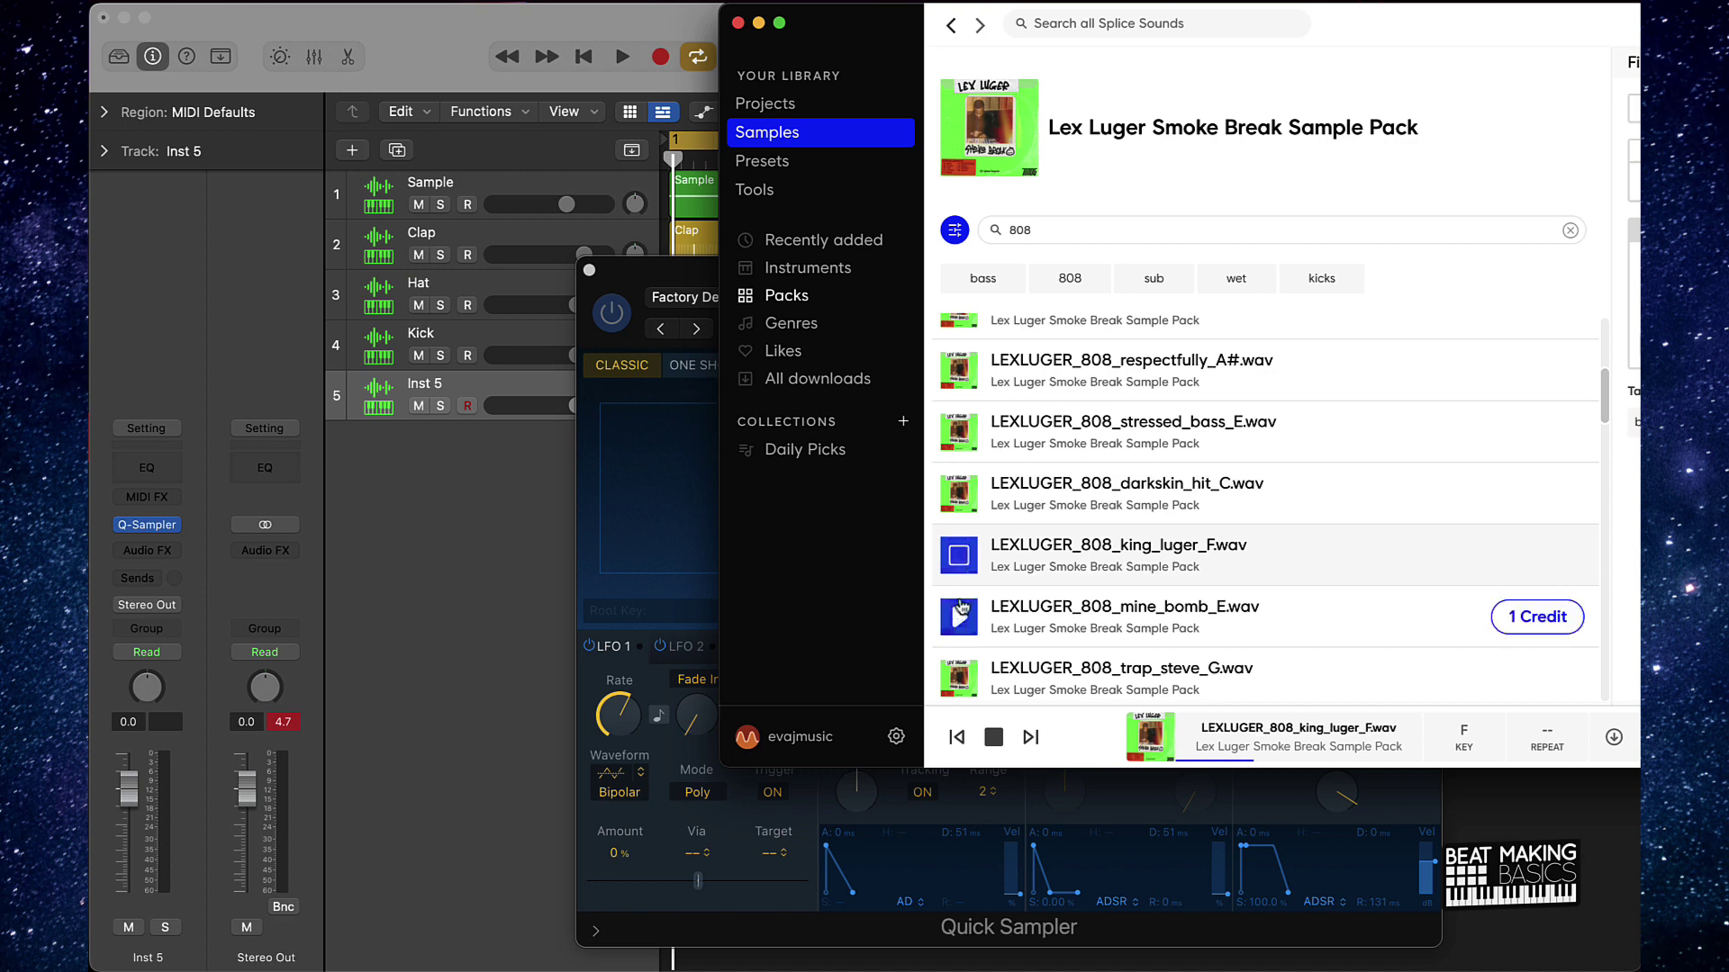
pyautogui.scroll(-2, 960, 621)
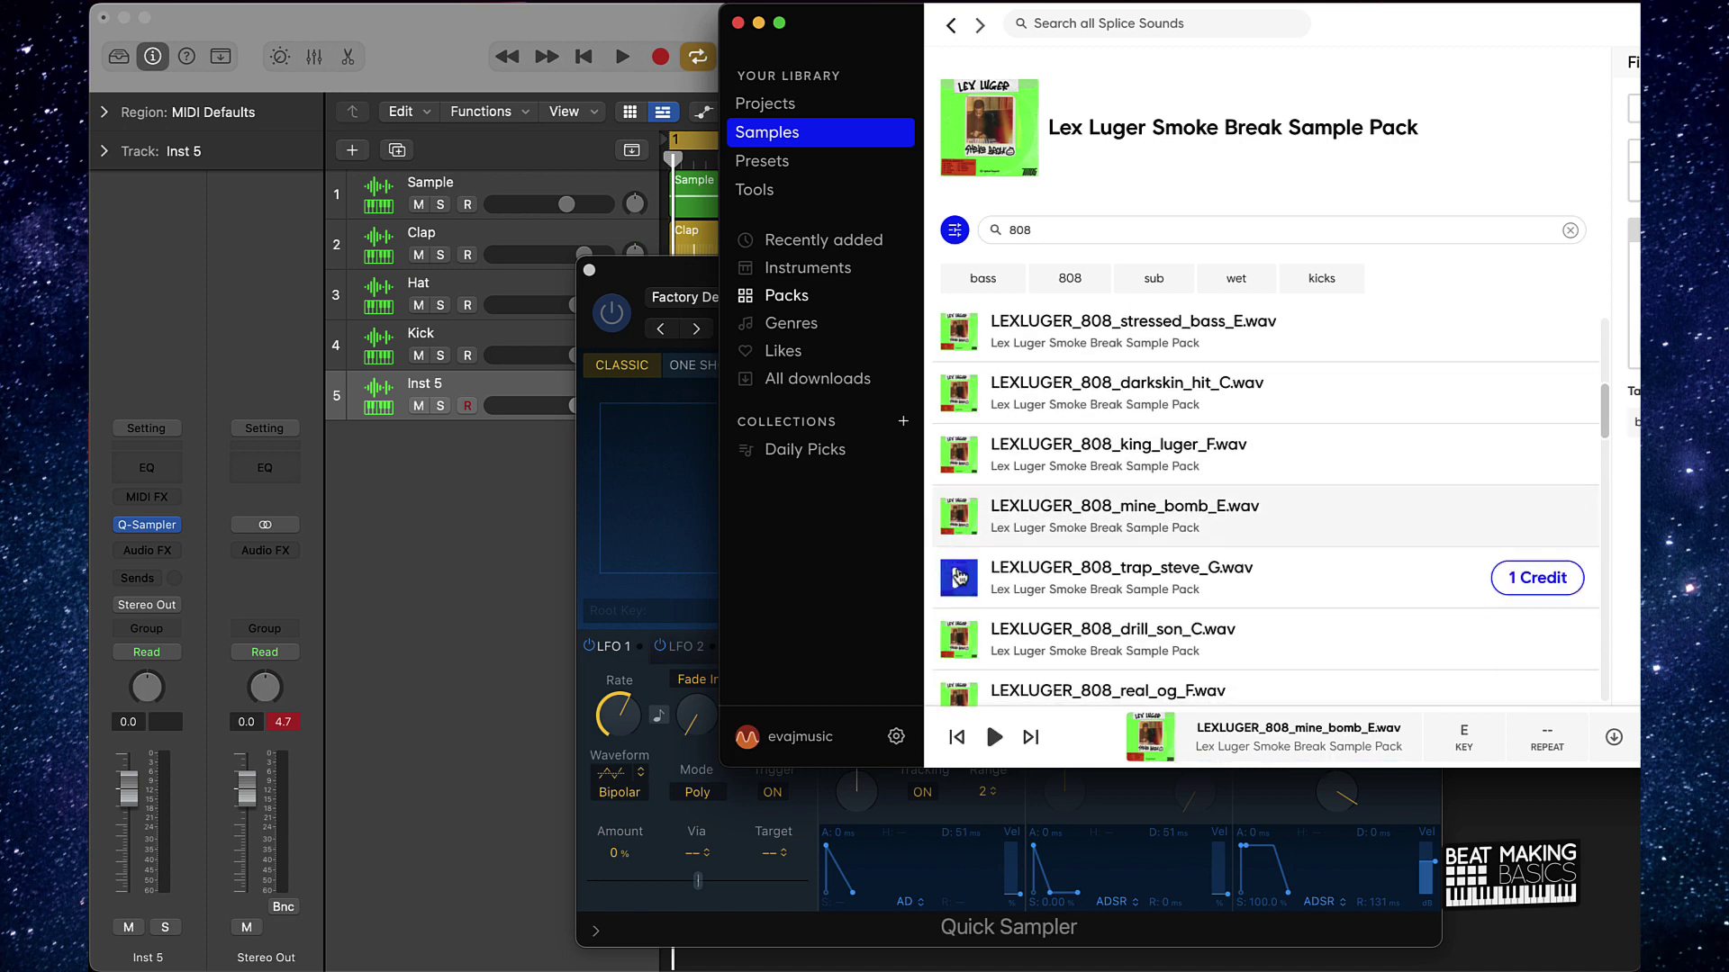
pyautogui.click(959, 577)
pyautogui.scroll(-1, 960, 585)
pyautogui.click(957, 587)
pyautogui.scroll(-2, 958, 581)
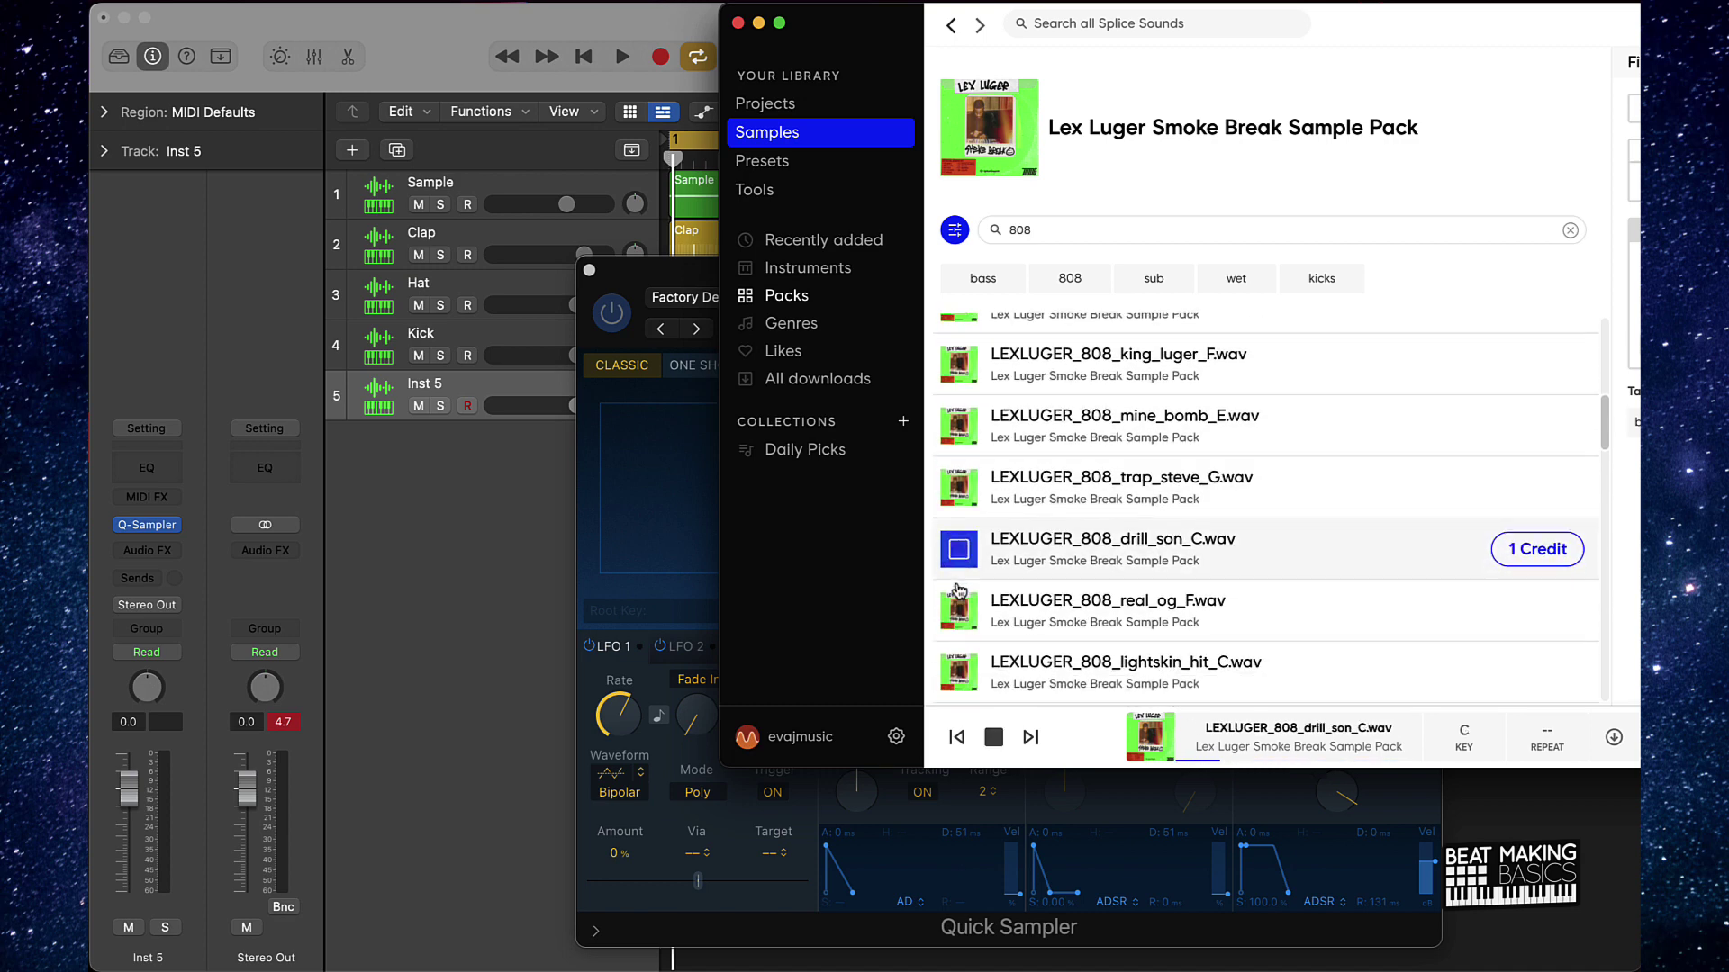
pyautogui.click(957, 567)
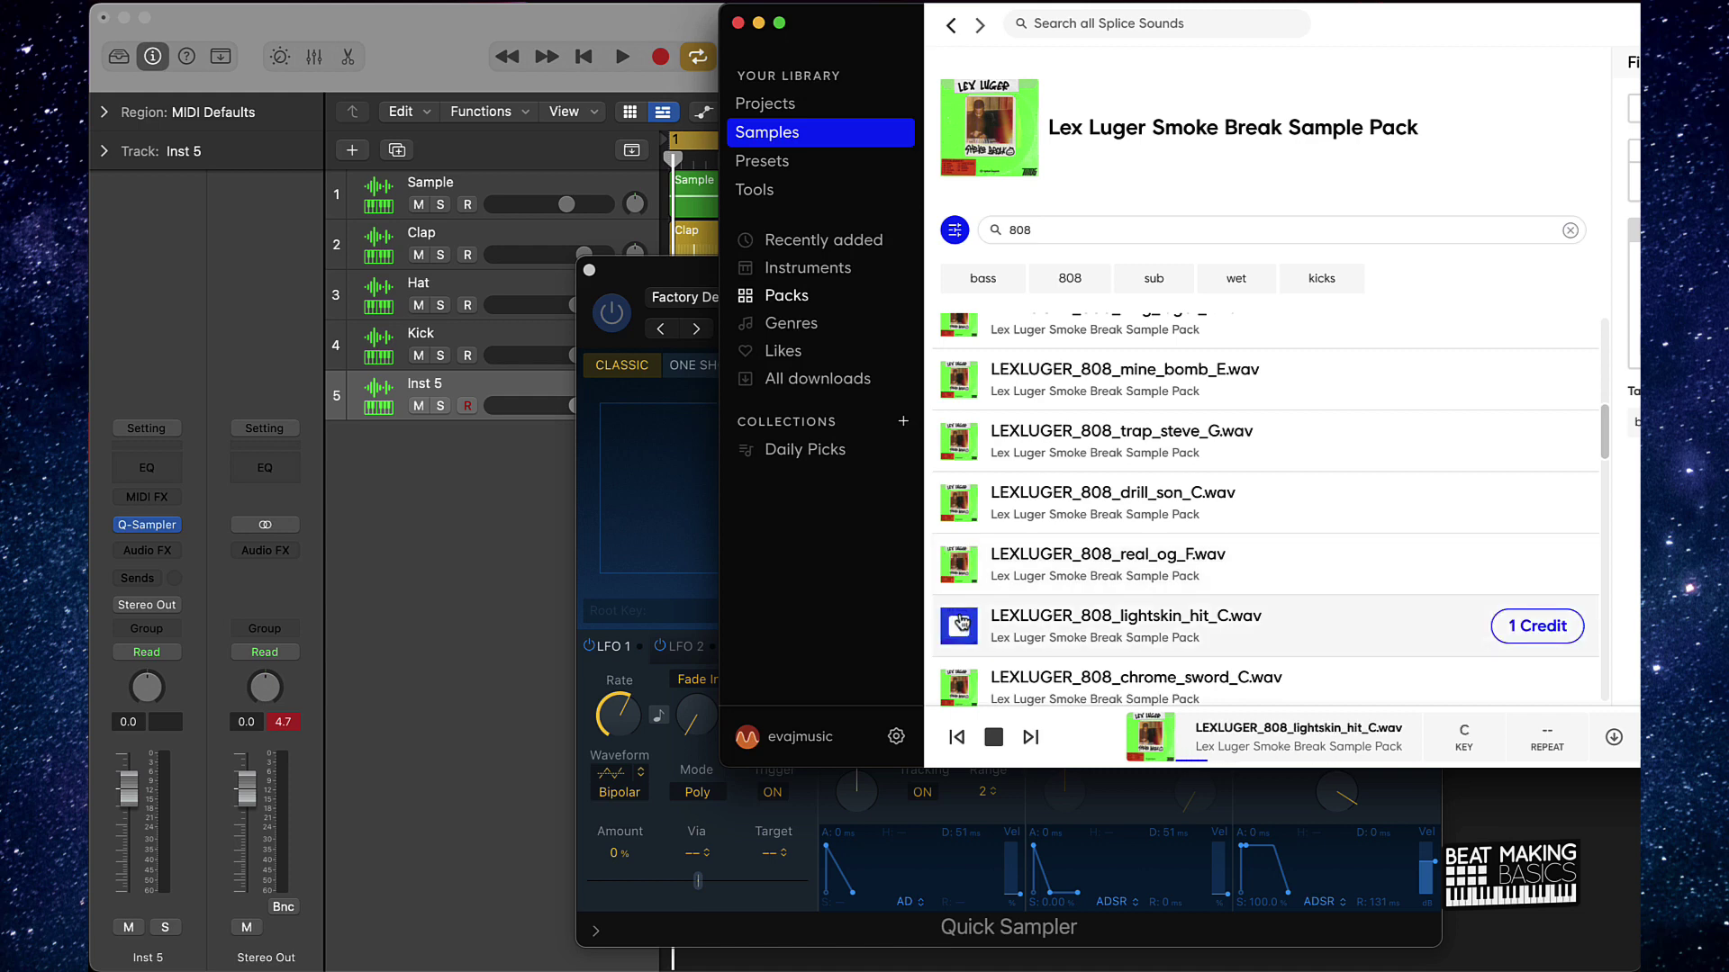
pyautogui.scroll(-2, 960, 621)
pyautogui.click(959, 573)
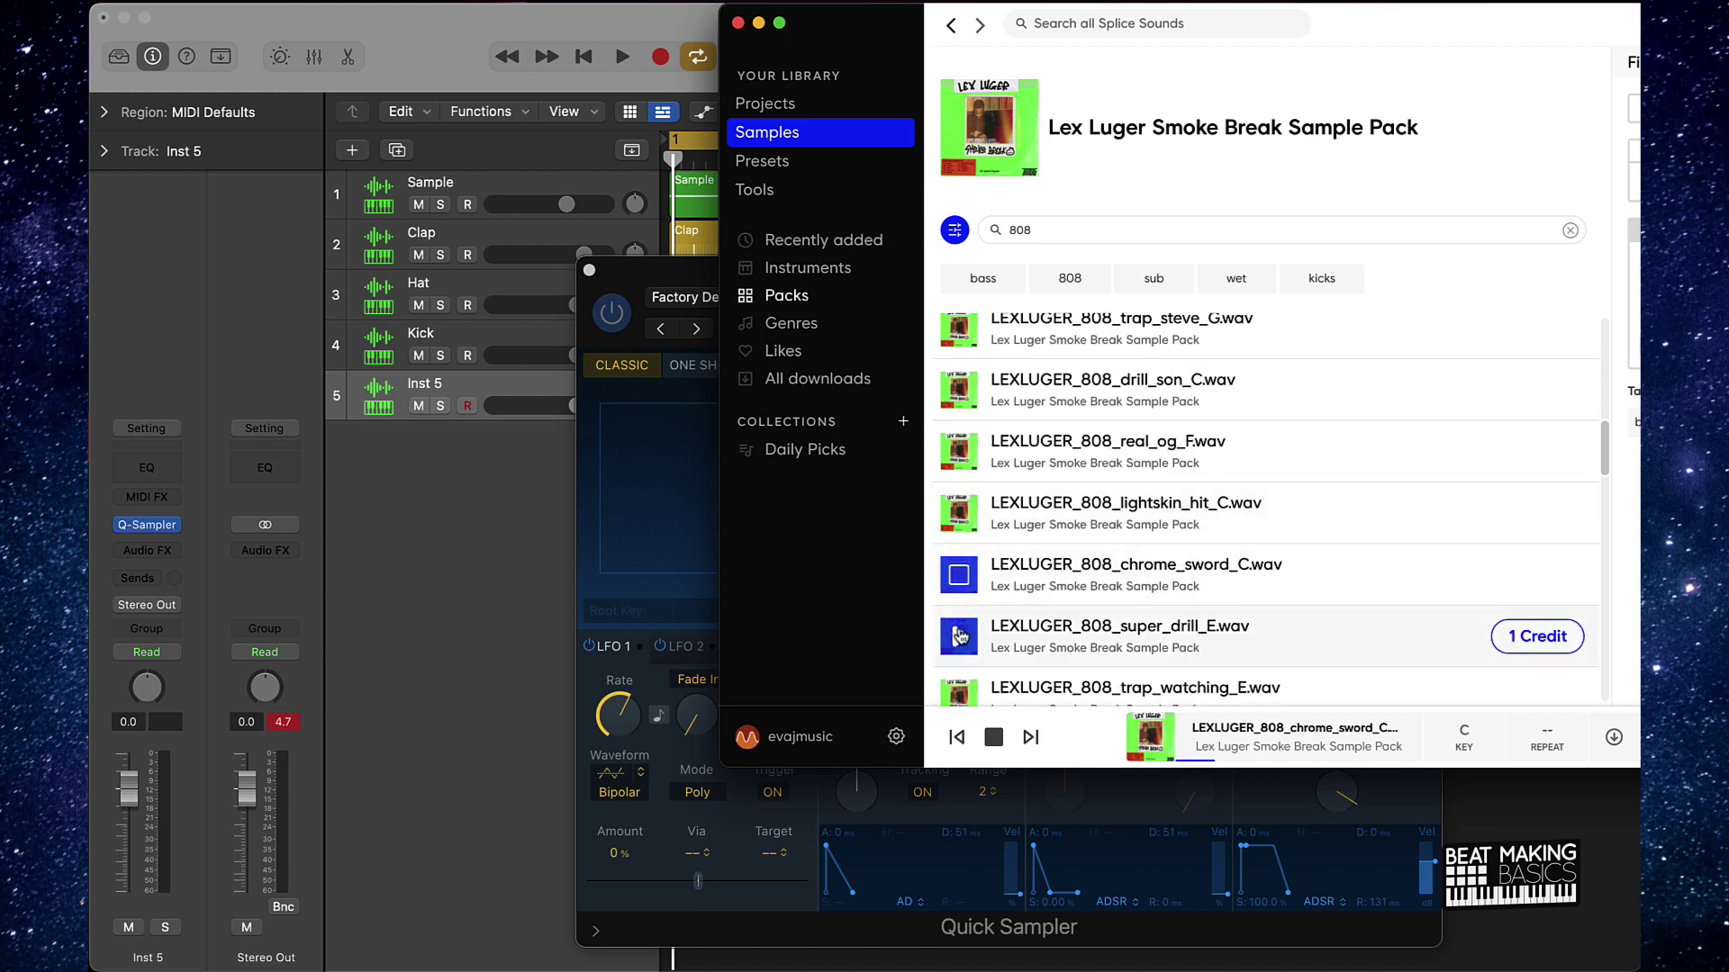
pyautogui.scroll(-2, 960, 630)
pyautogui.click(958, 603)
pyautogui.scroll(-2, 959, 594)
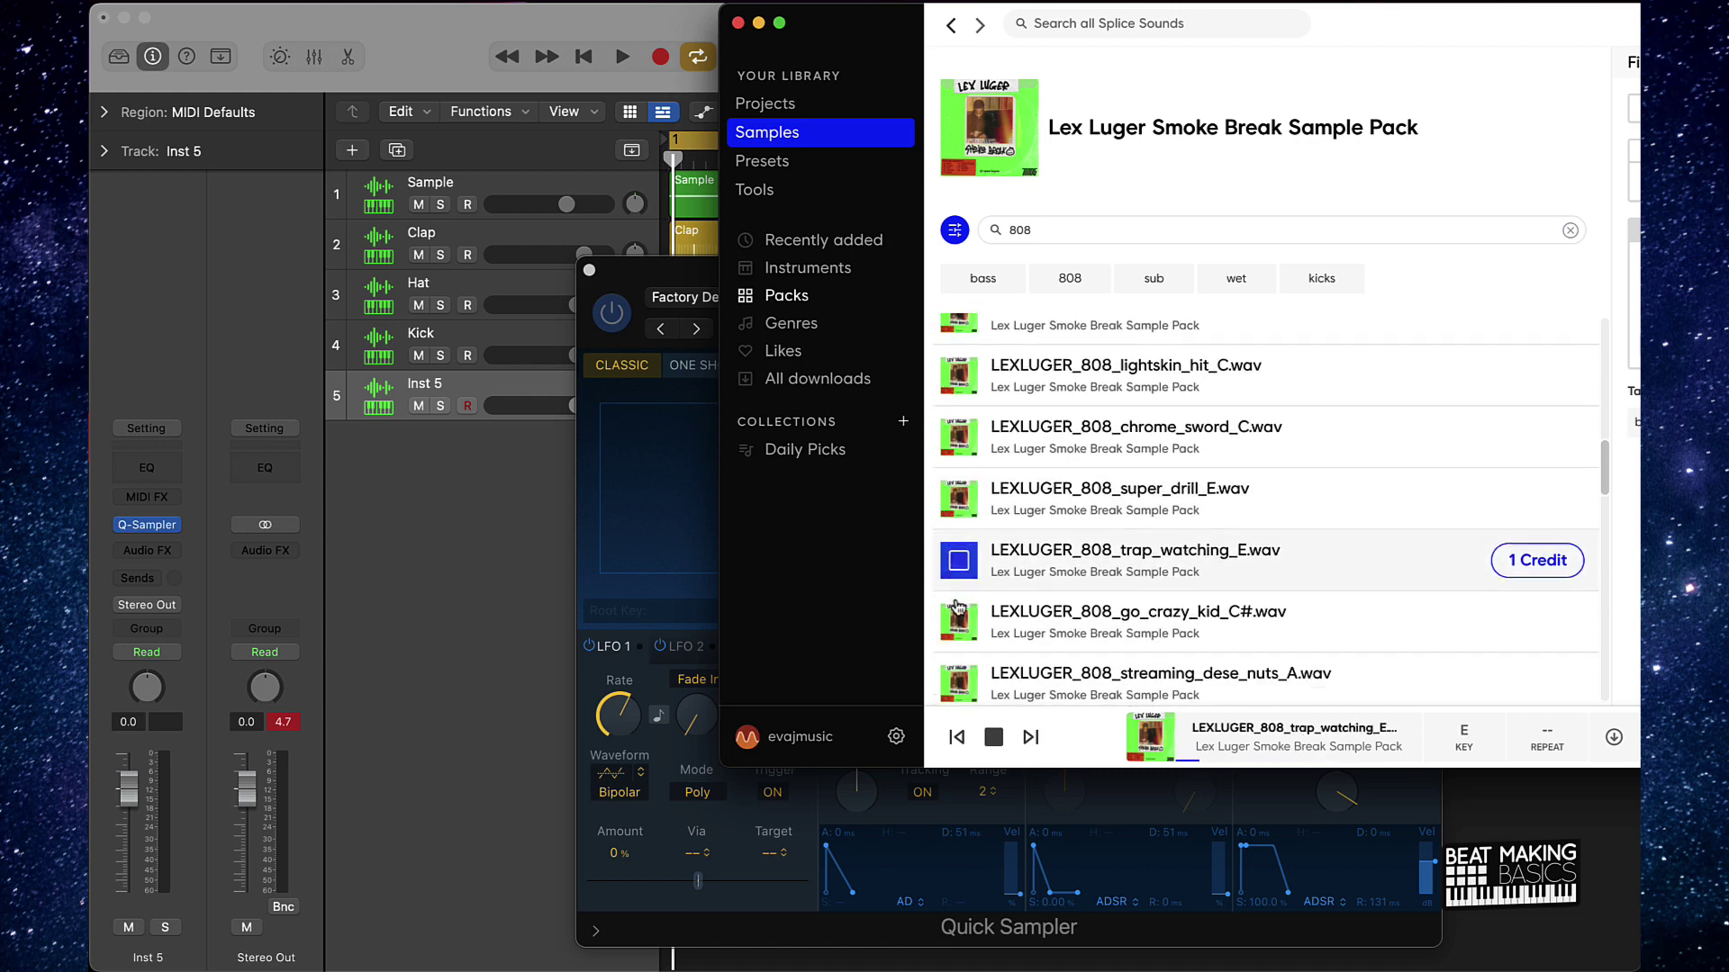
pyautogui.click(960, 584)
pyautogui.click(960, 638)
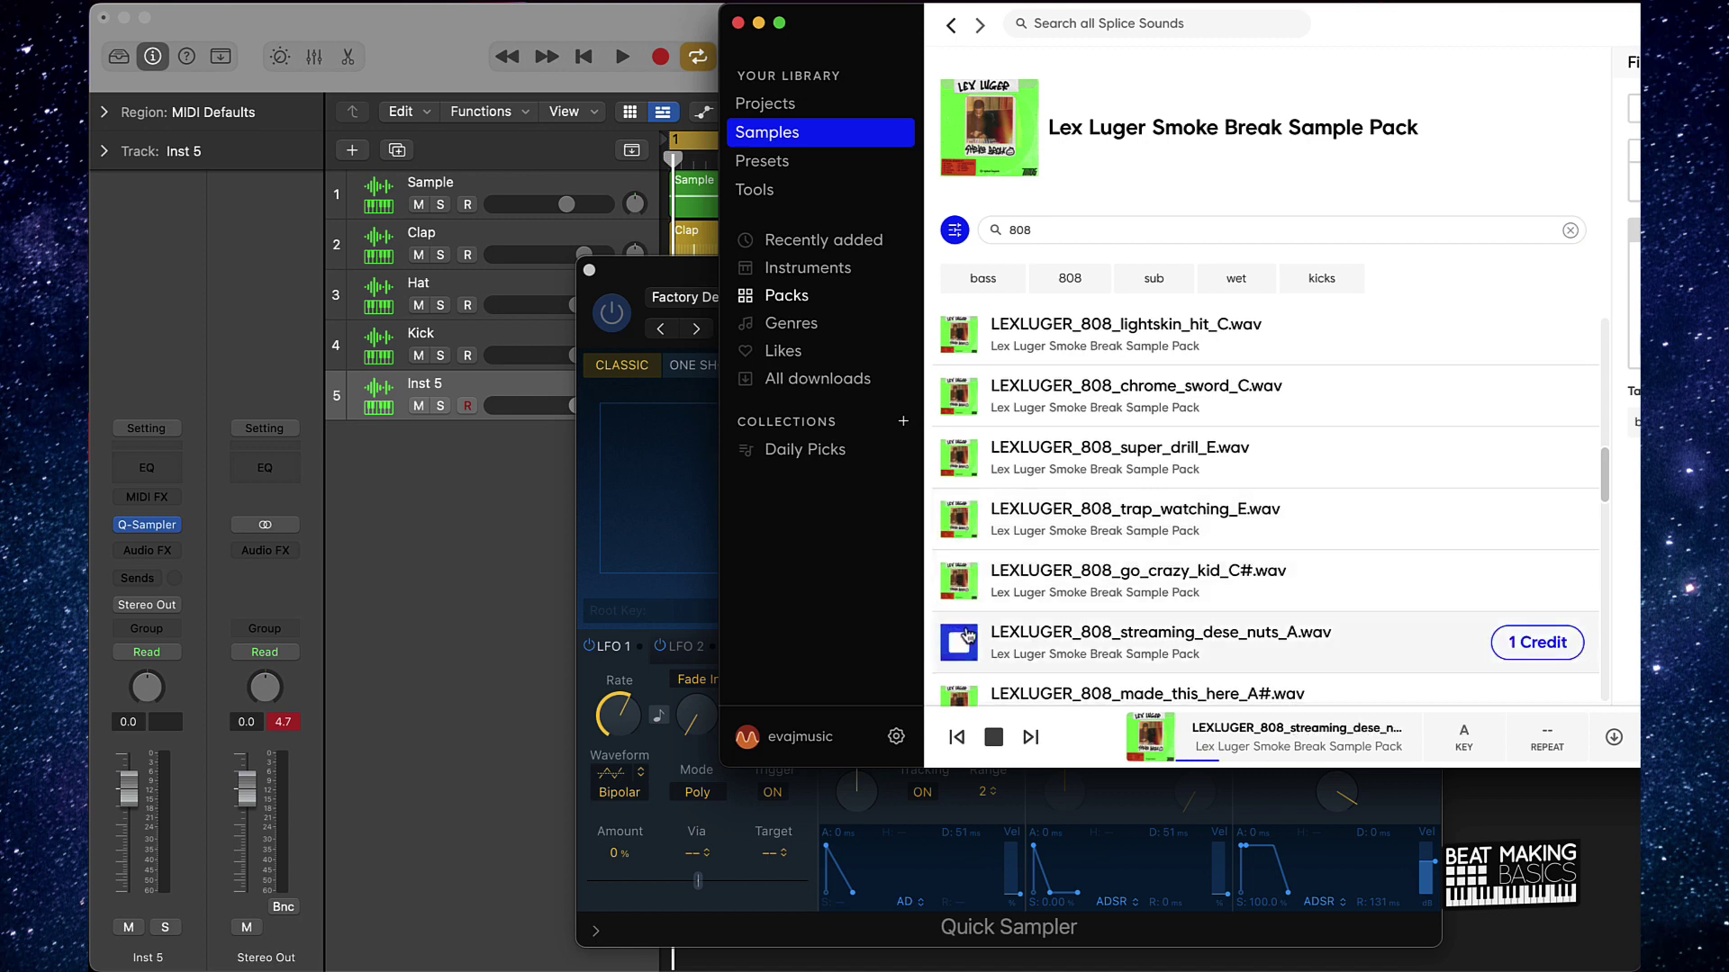
pyautogui.scroll(-2, 967, 633)
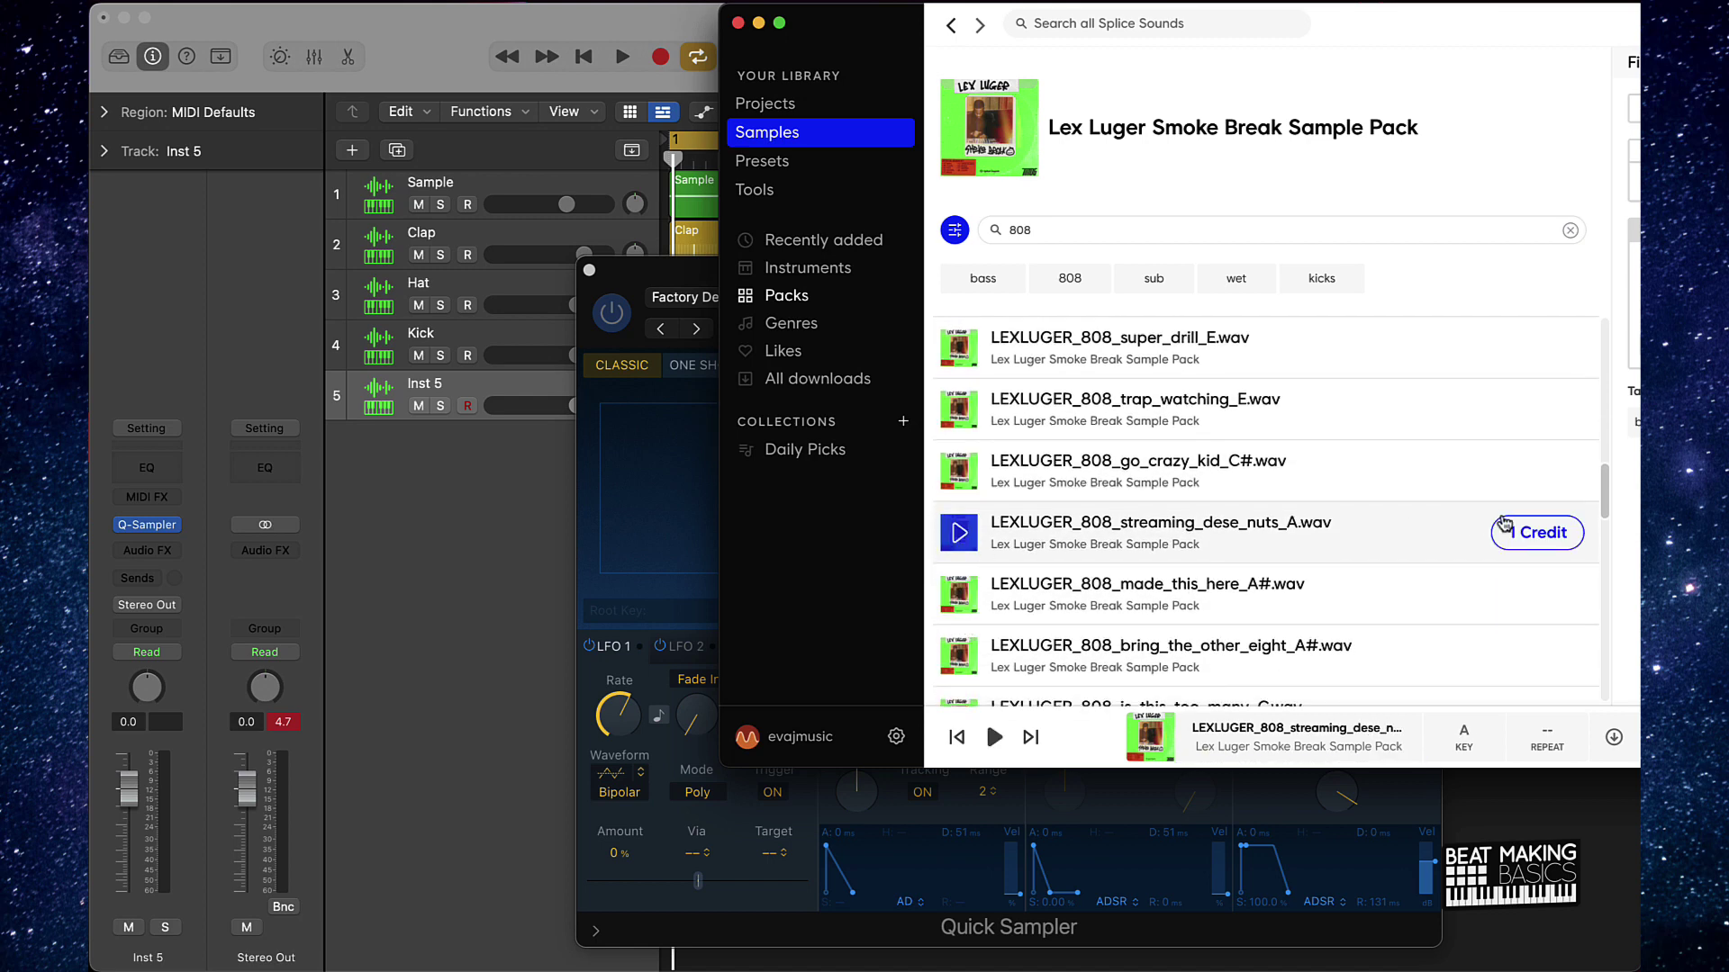
# Load LEXLUGER_808_streaming_dese_nuts_A.wav into the Inst 5 Quick Sampler in Logic Pro and audition it at different octaves and with the beat.
pyautogui.moveTo(1458, 531); pyautogui.dragTo(648, 432)
pyautogui.click(523, 497)
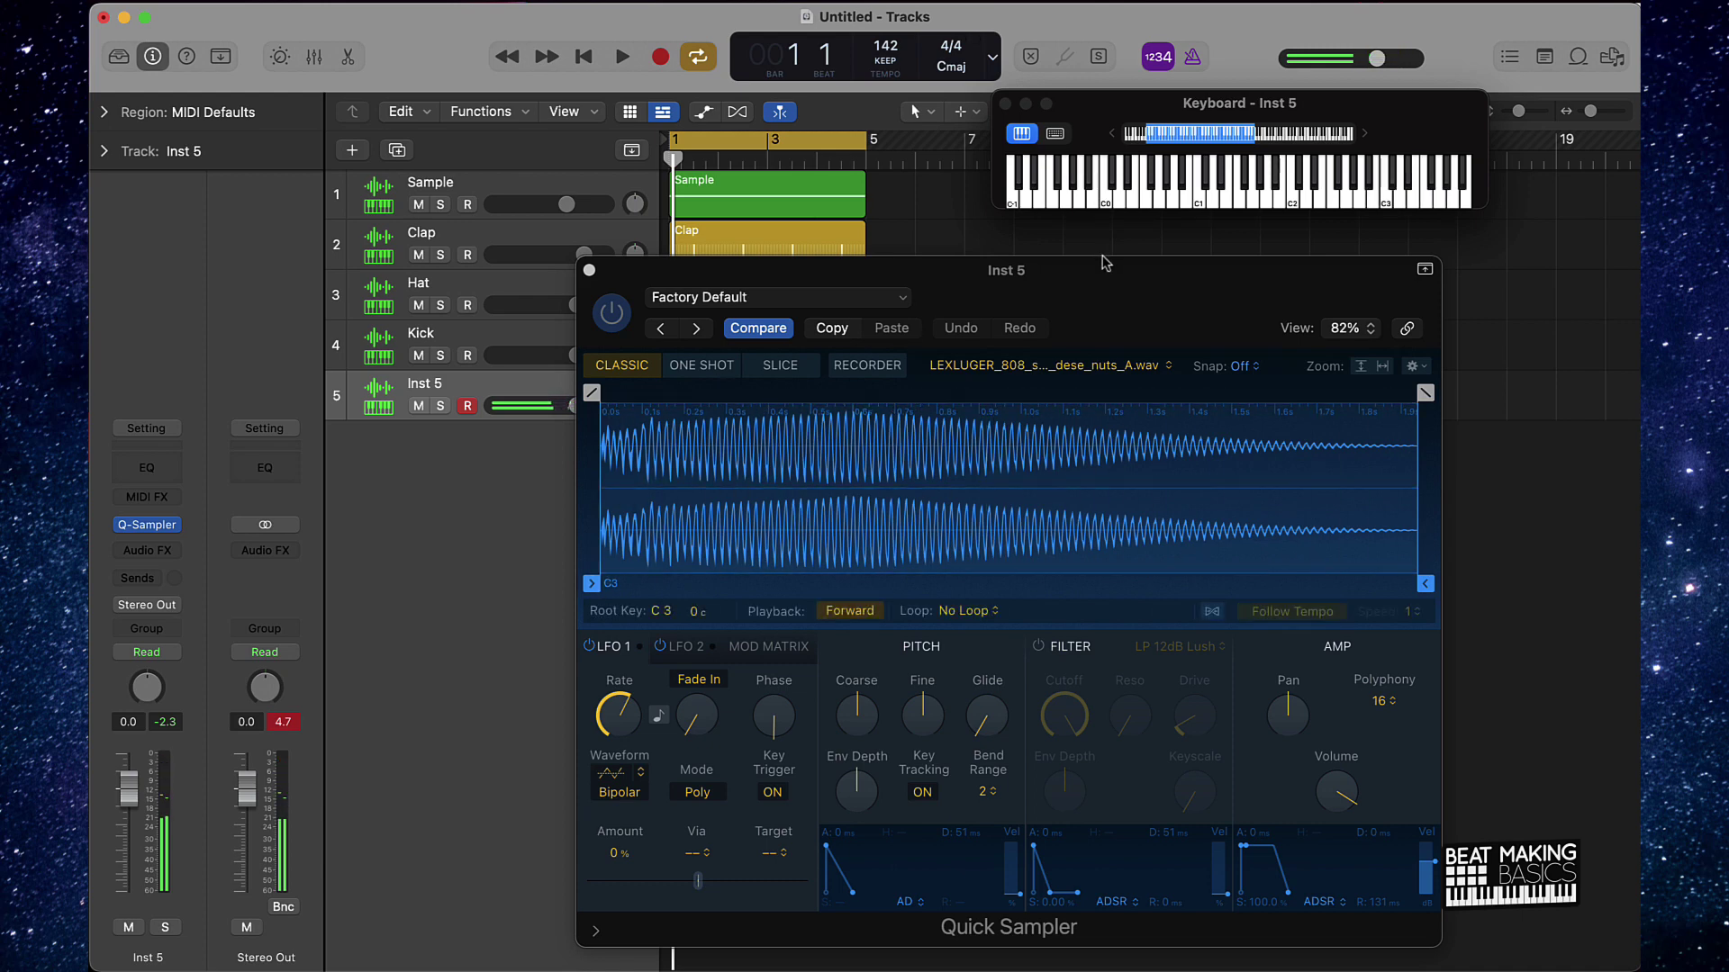
pyautogui.hscroll(3, 1158, 198)
pyautogui.press('k')
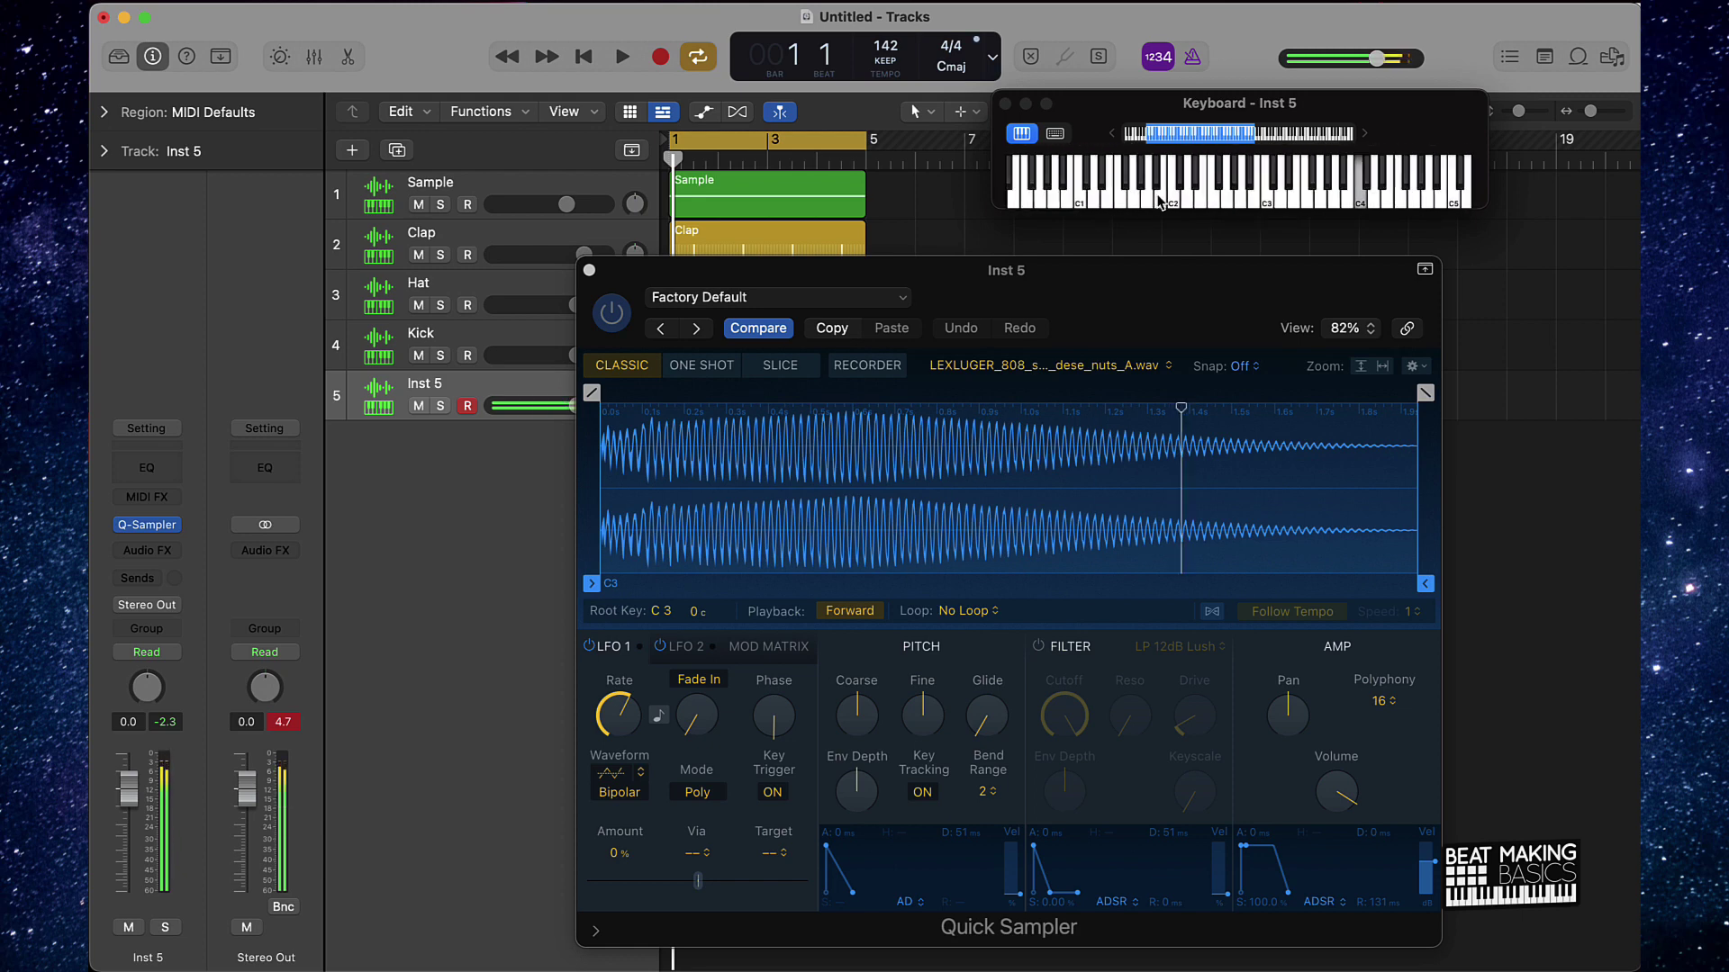
pyautogui.press('space')
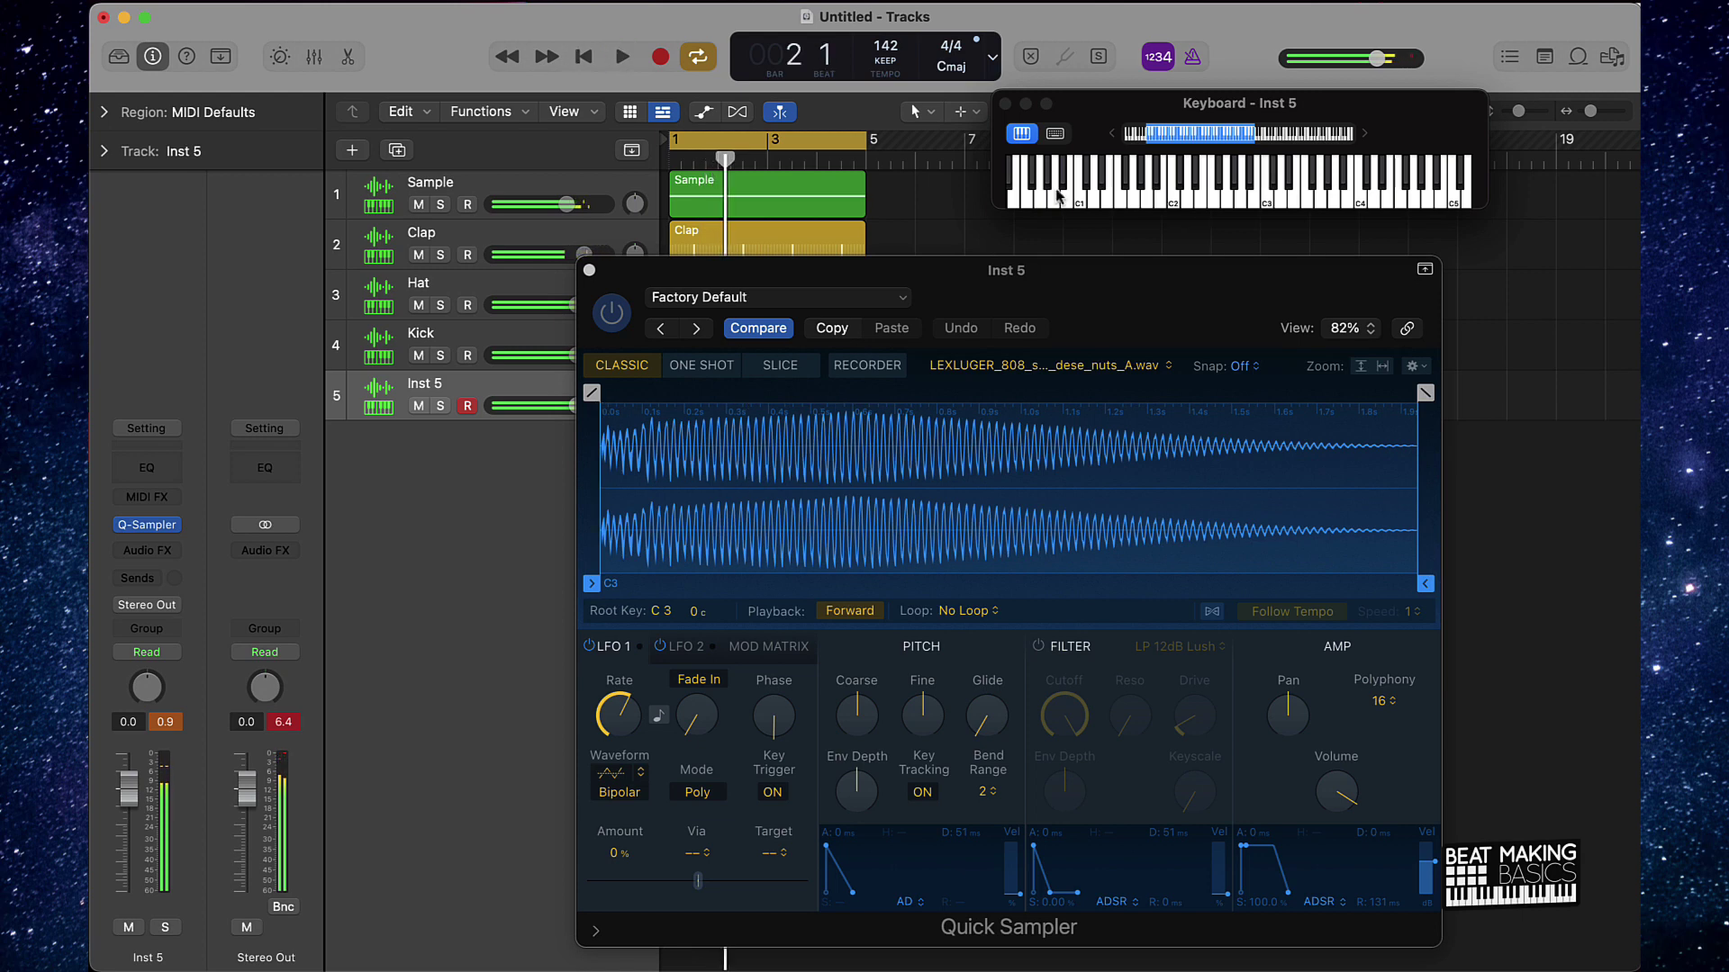
# Load the 808 01 preset into track 5's Quick Sampler, record an 808 pattern over the four-bar cycle and close the sampler window.
pyautogui.click(734, 300)
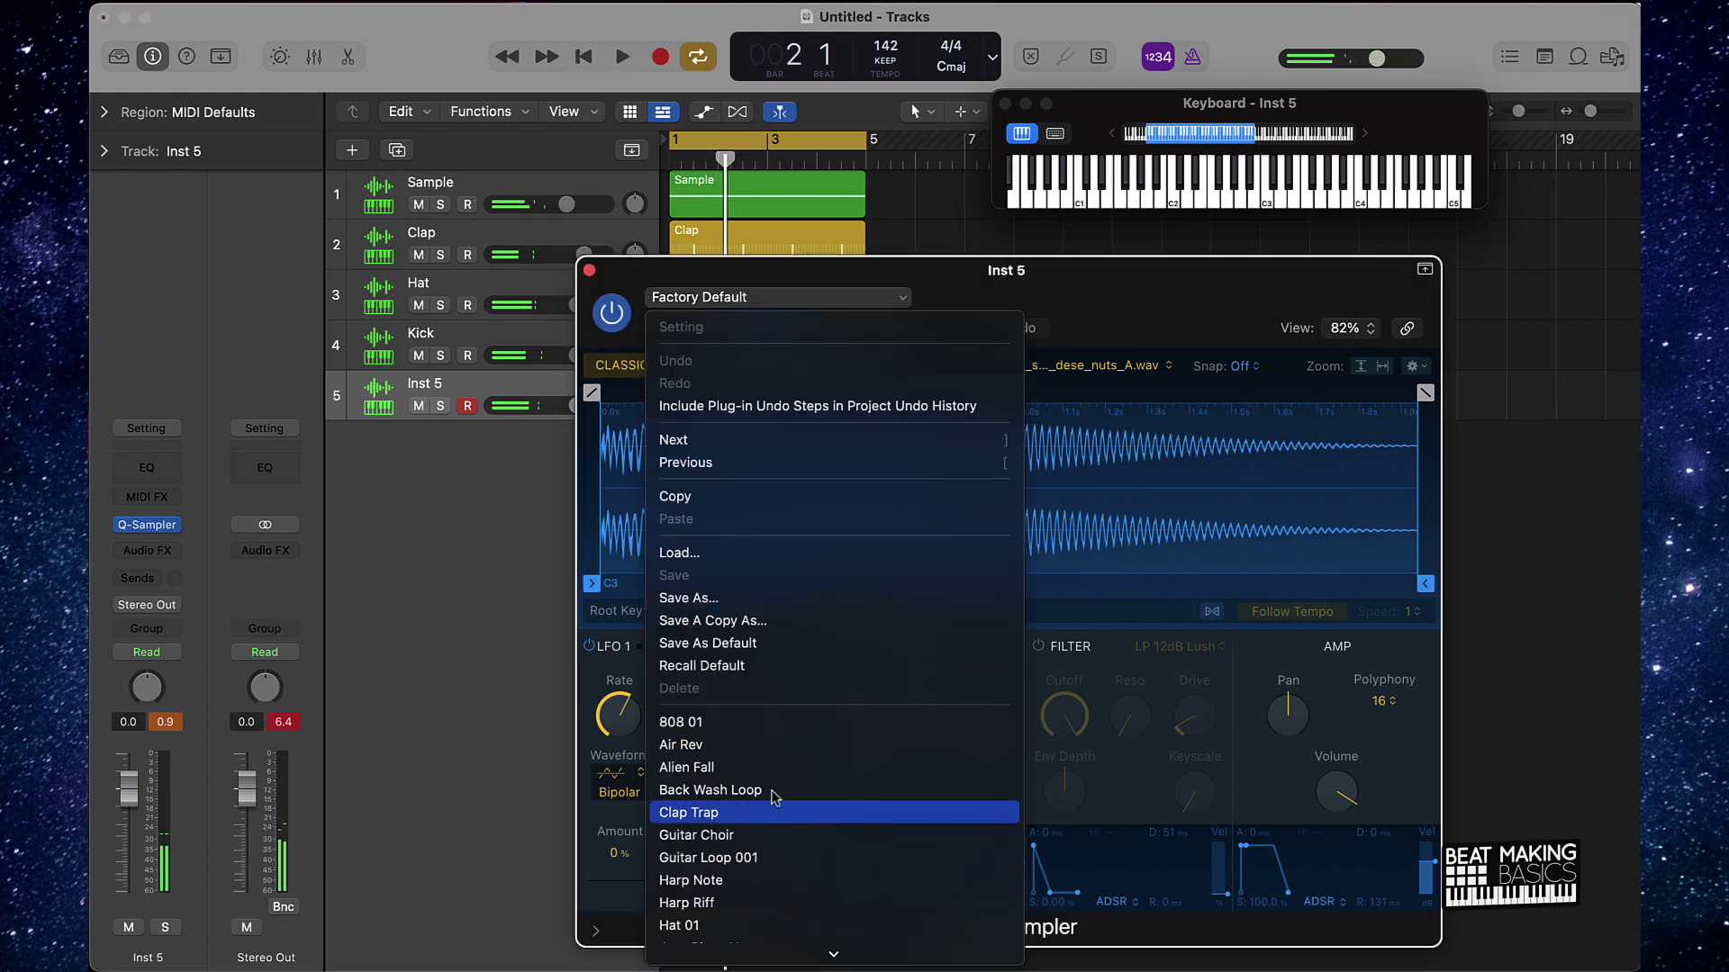
pyautogui.click(761, 721)
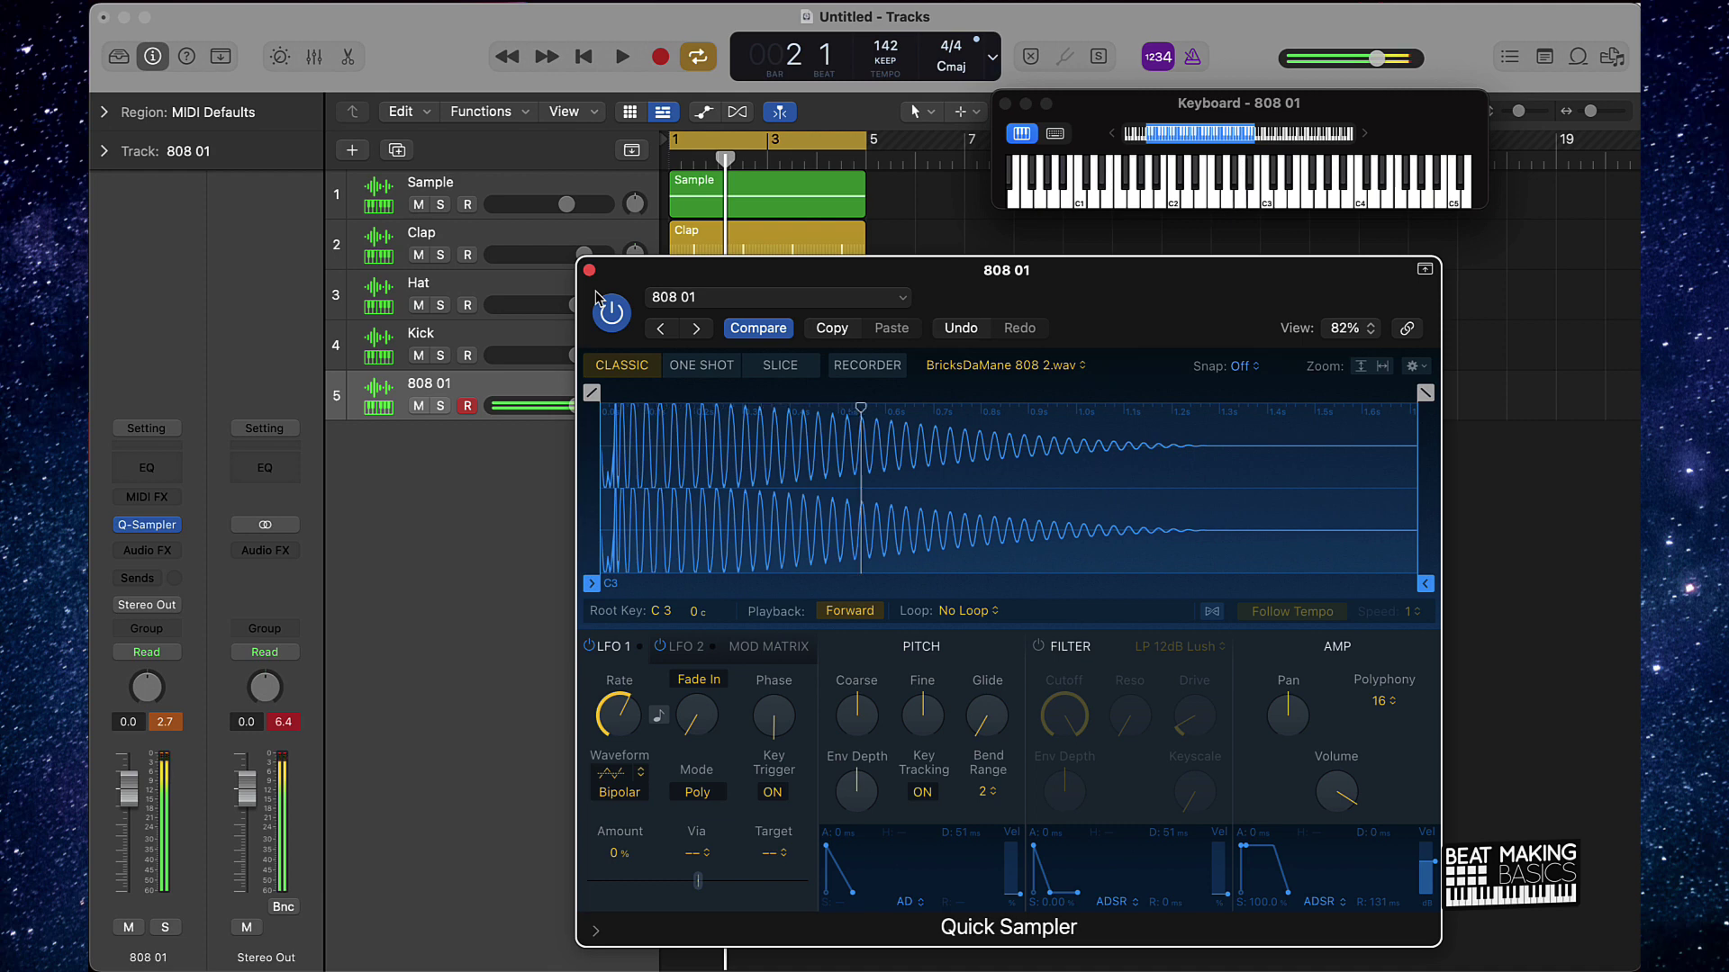
pyautogui.press('space')
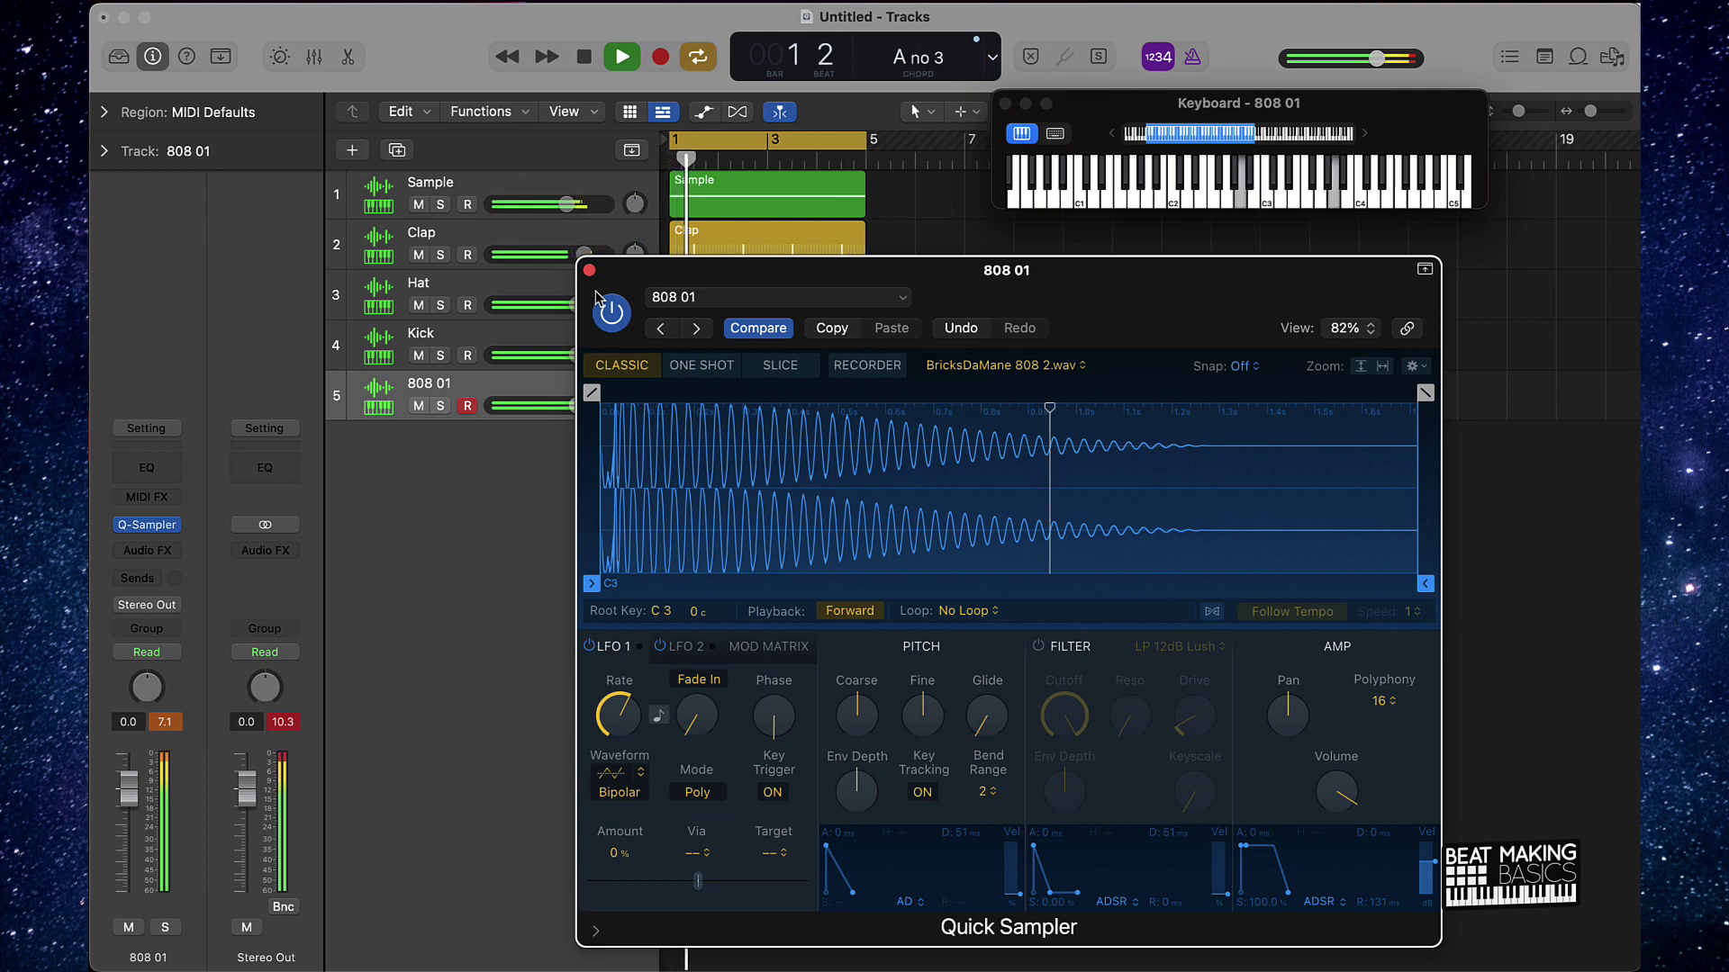
pyautogui.press('r')
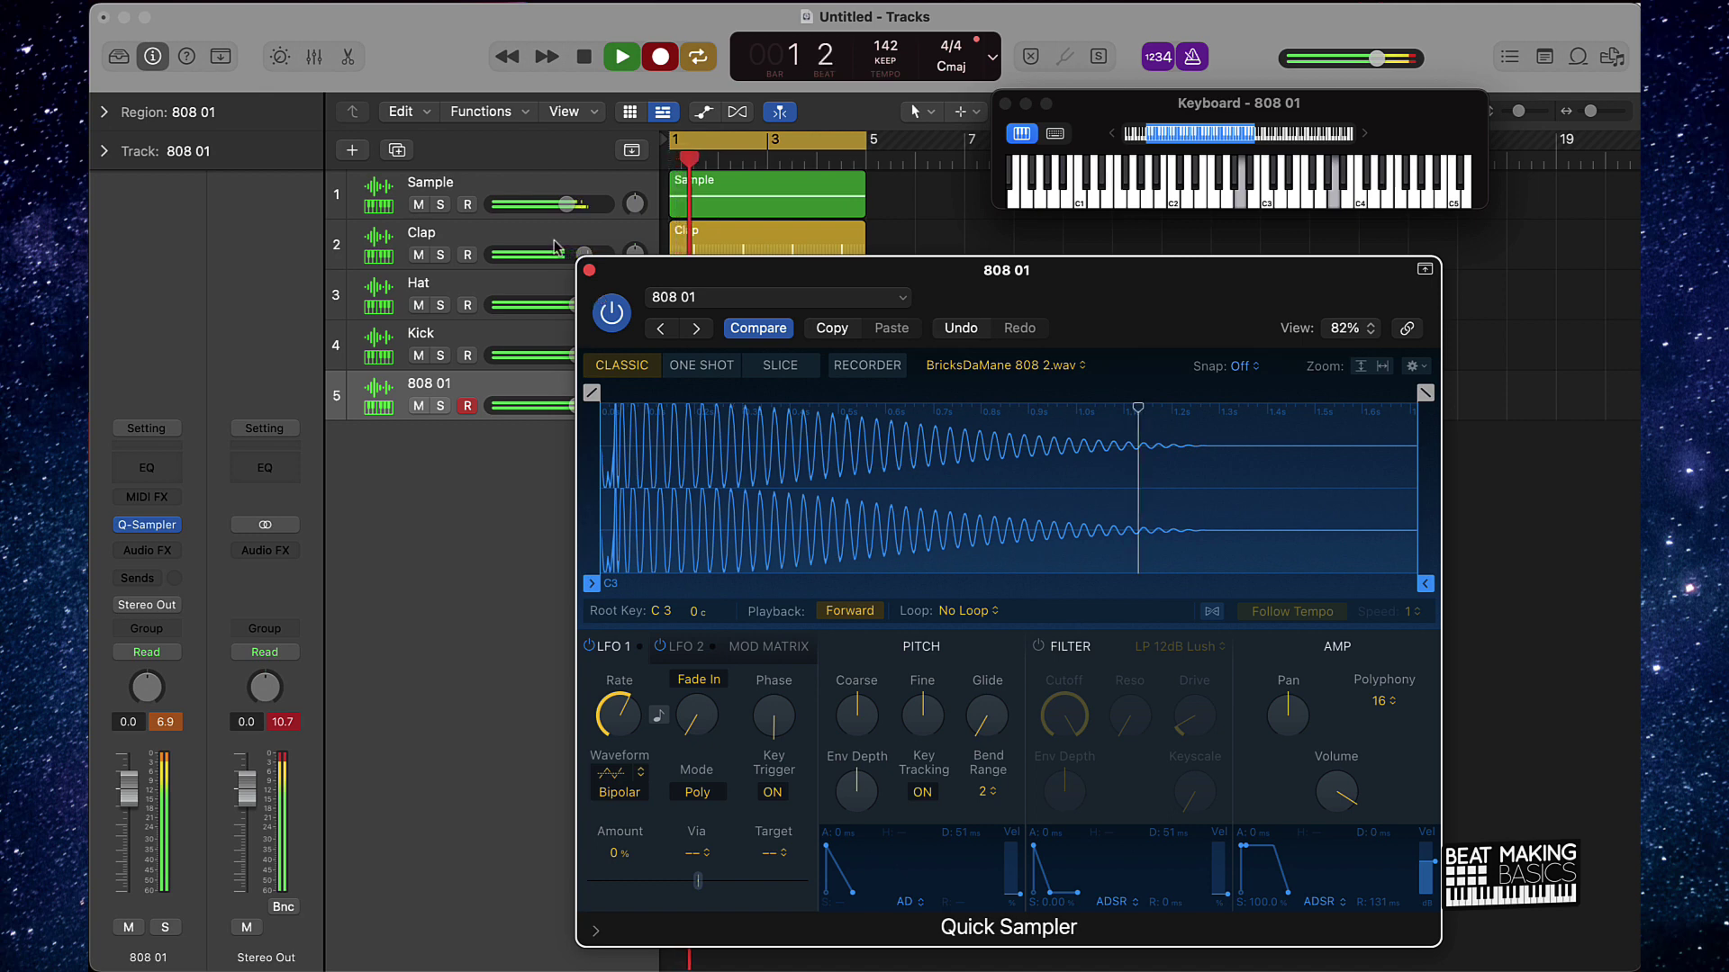
pyautogui.click(590, 272)
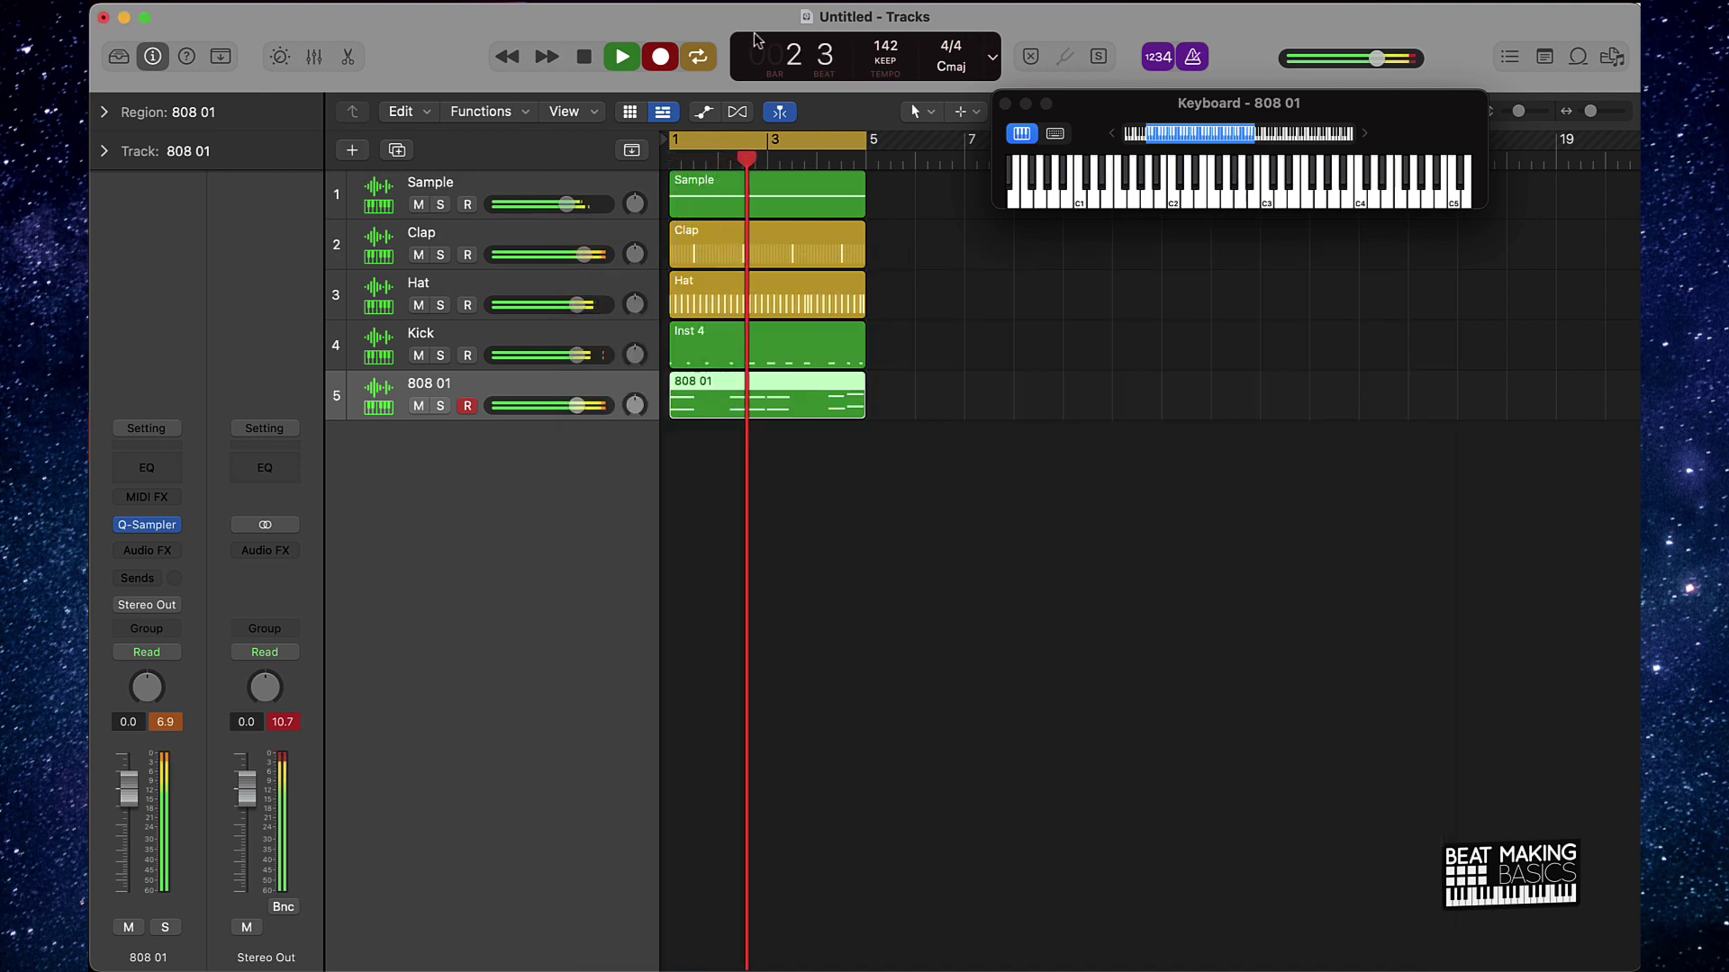
# Open the recorded 808 region in the Piano Roll, select all its notes and close the editor.
pyautogui.doubleClick(803, 402)
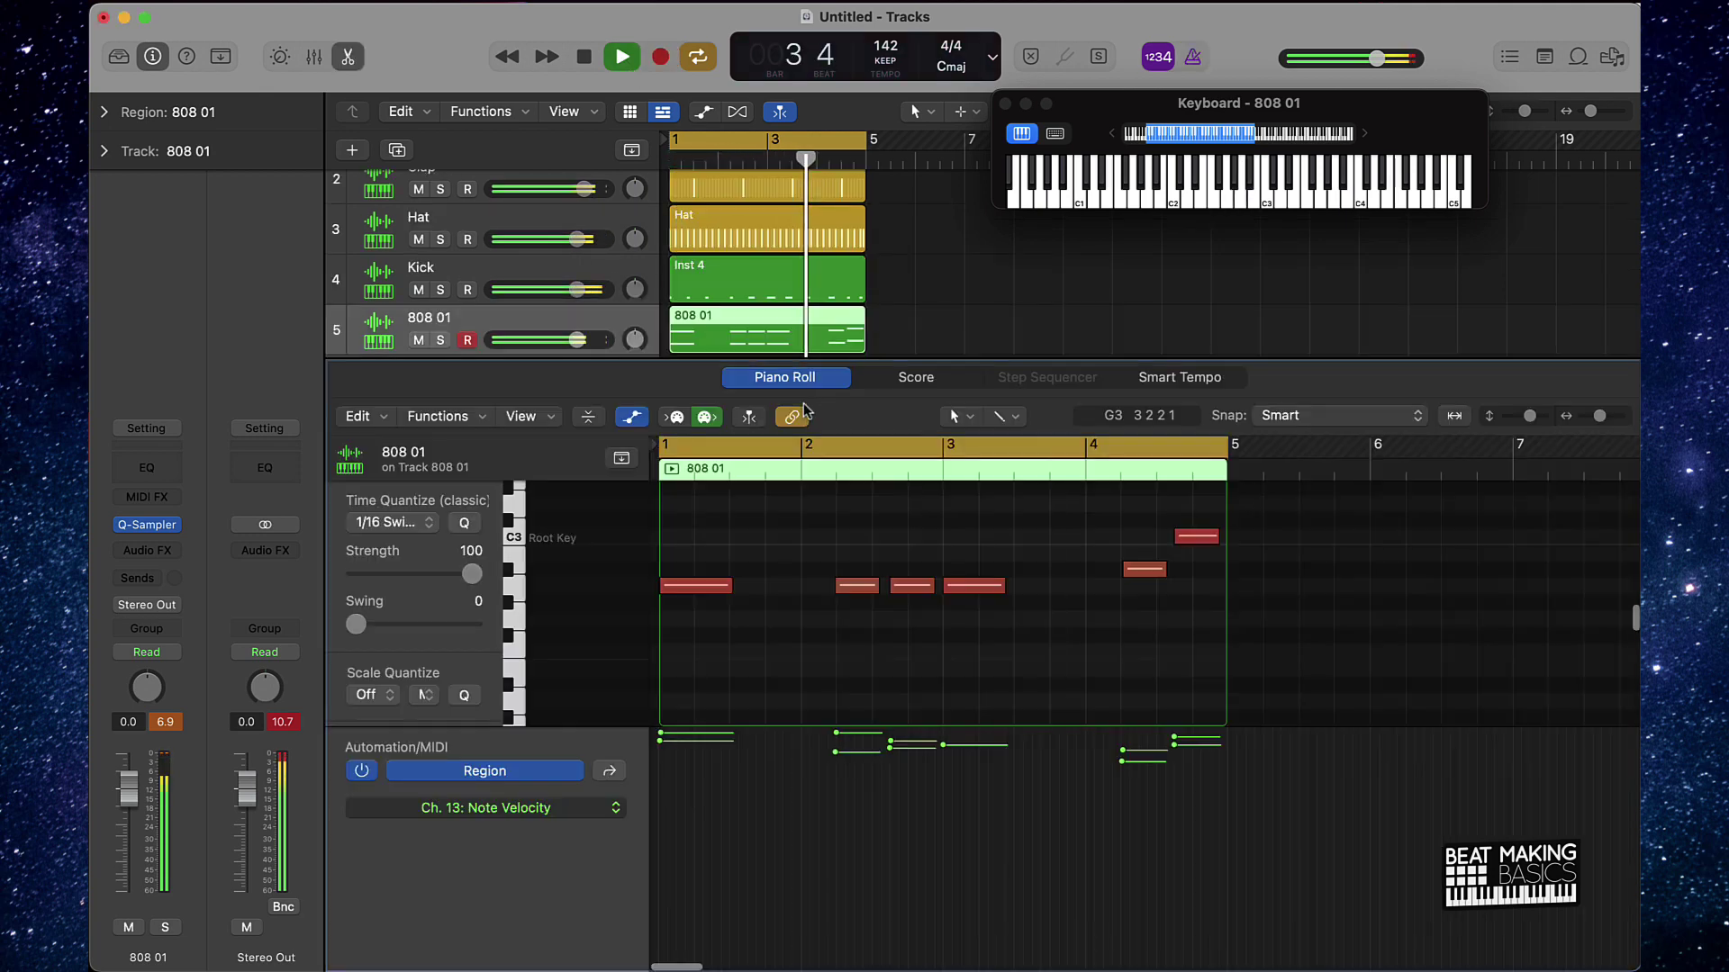
pyautogui.press('super+a')
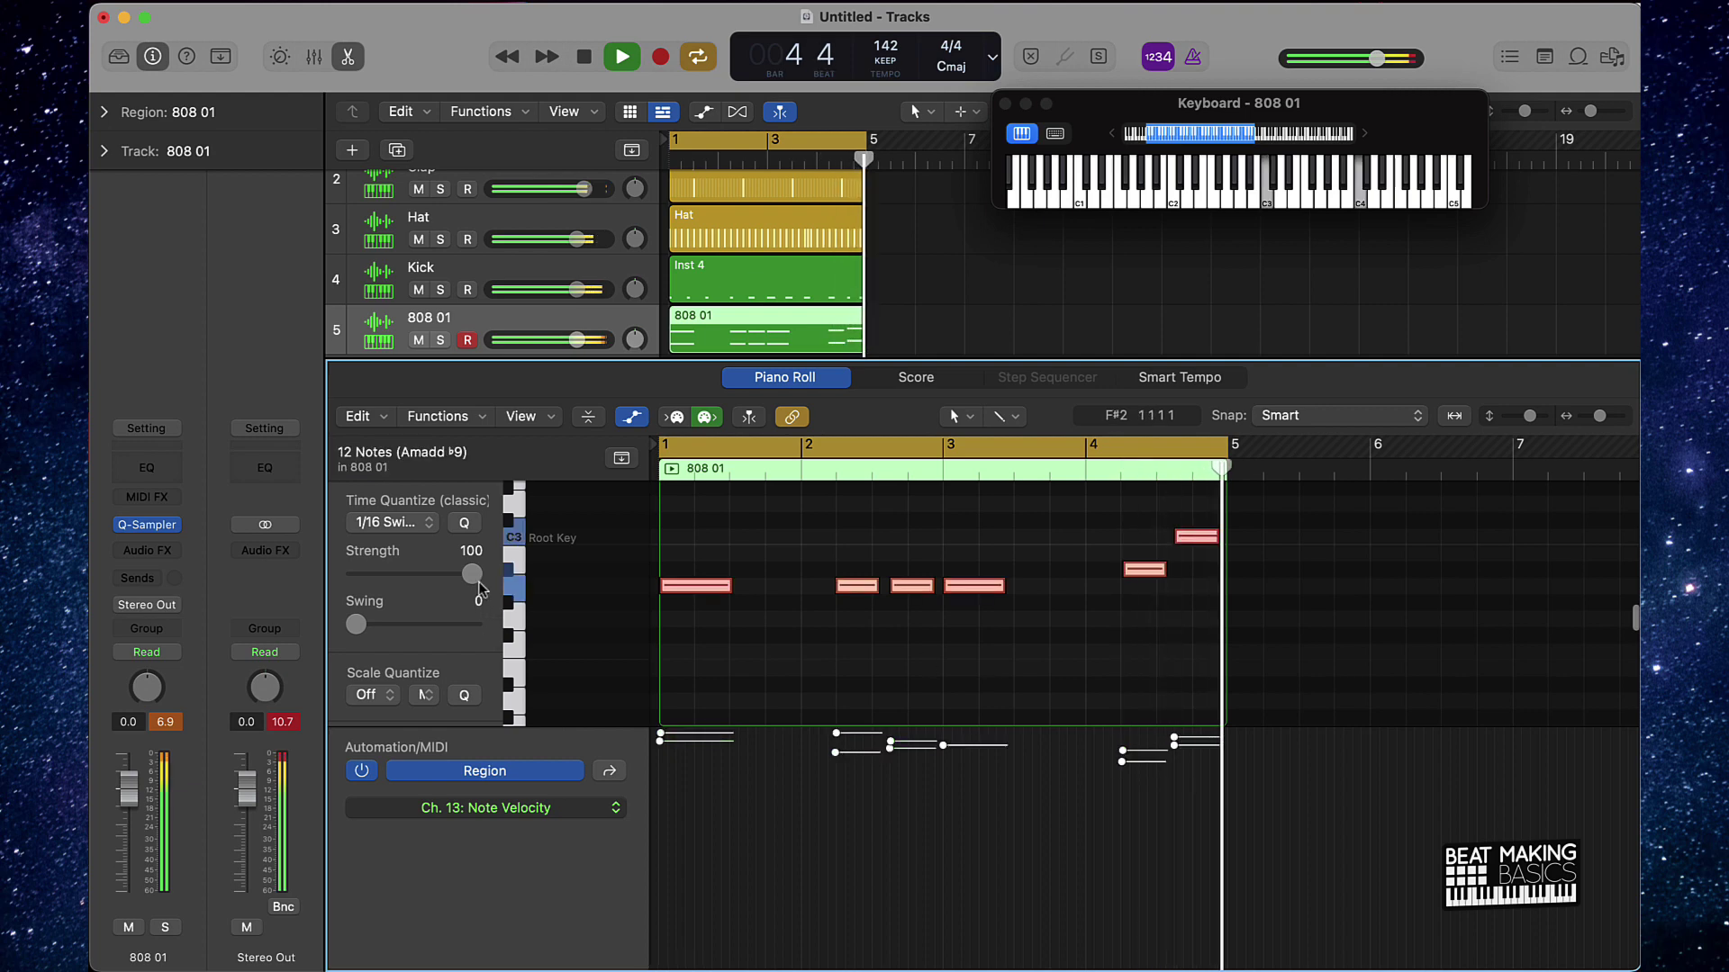
pyautogui.press('e')
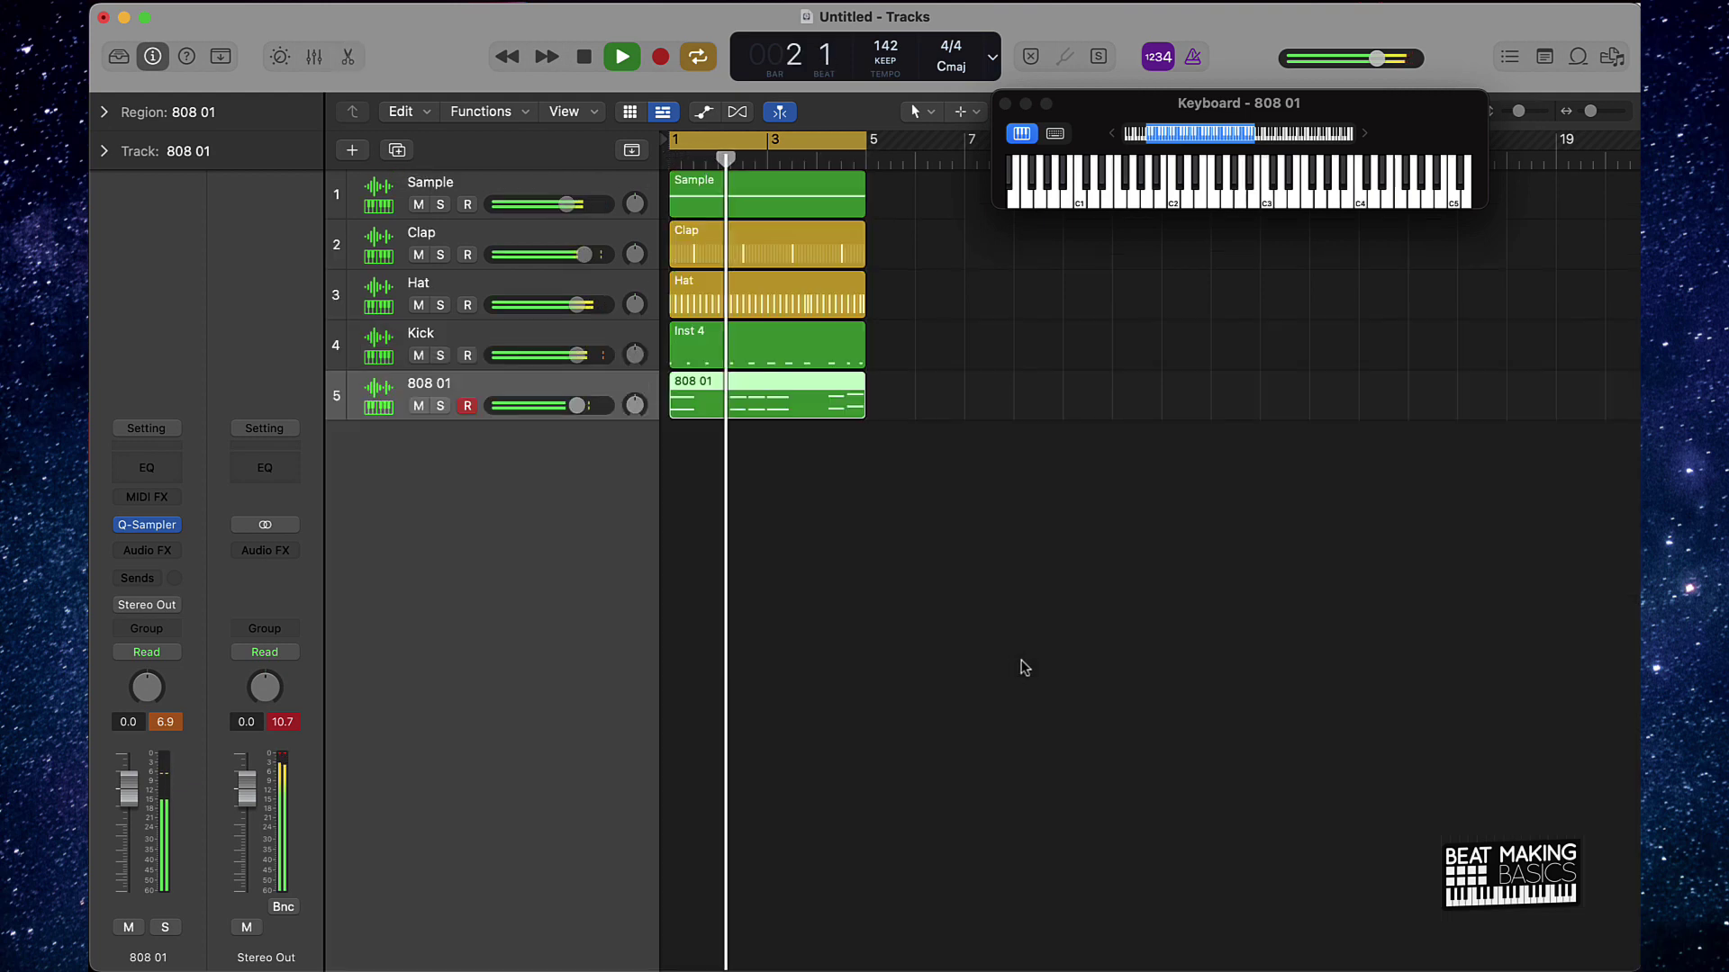
# Lower the 808 track's volume to -4.2 dB, turn the Hat, Kick and Clap tracks down slightly and stop playback.
pyautogui.moveTo(578, 406); pyautogui.dragTo(556, 406)
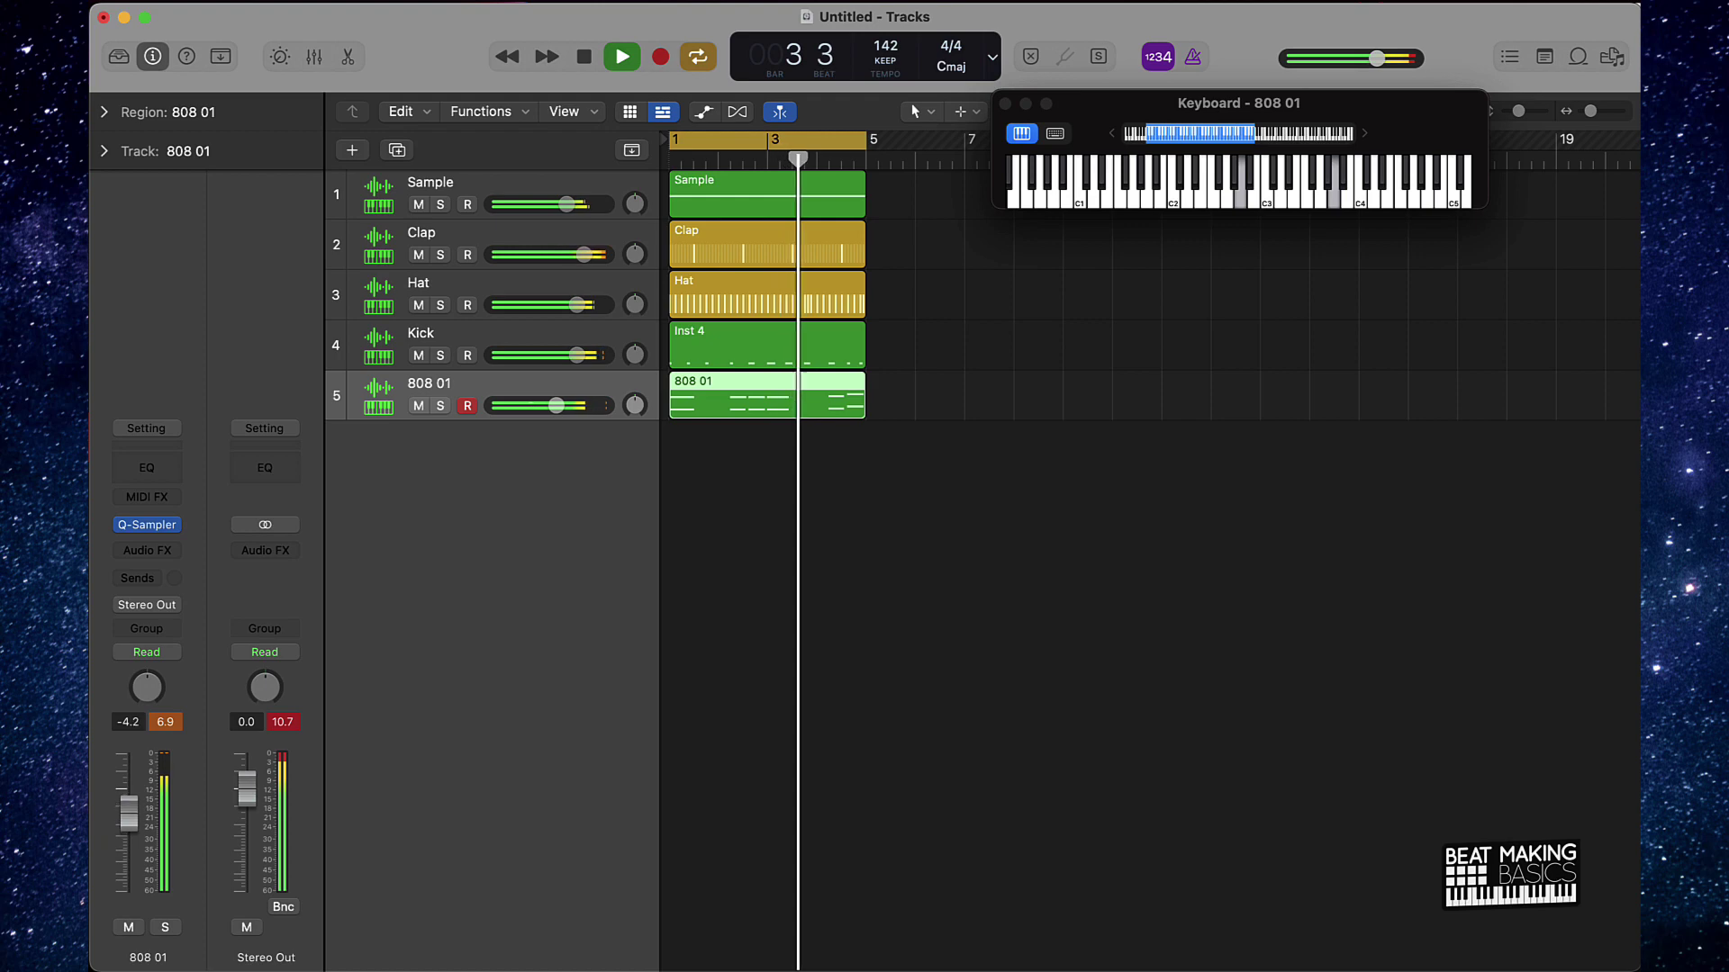
pyautogui.click(1095, 648)
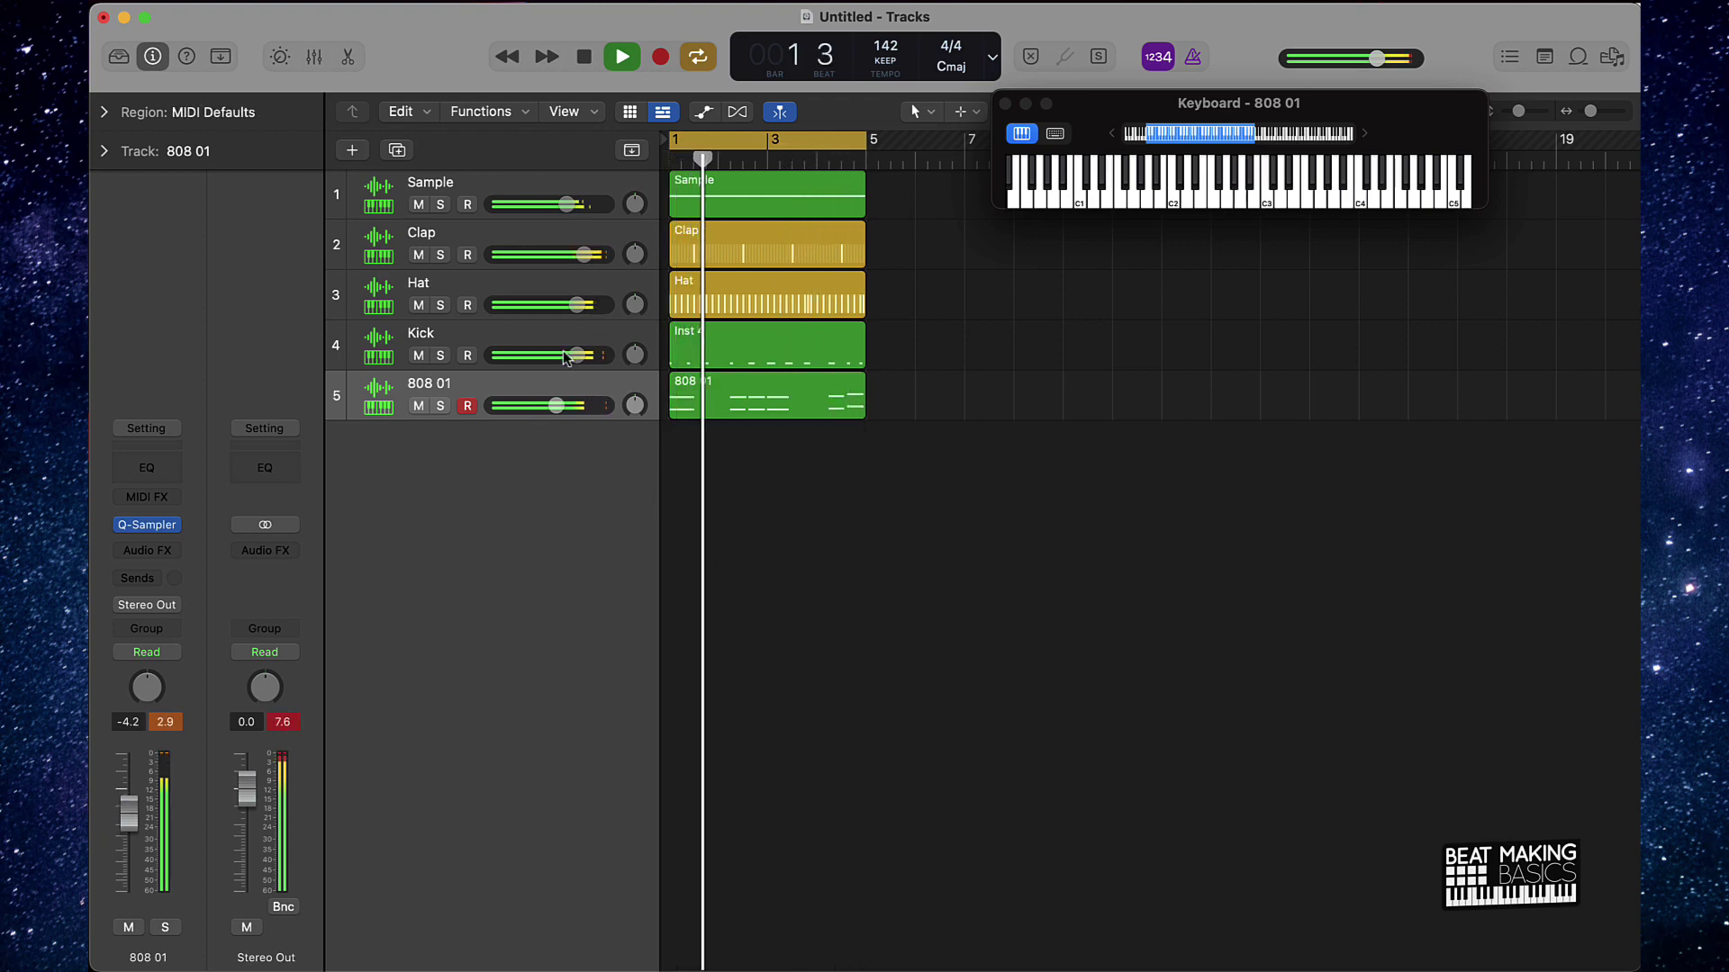
pyautogui.moveTo(577, 306); pyautogui.dragTo(580, 255)
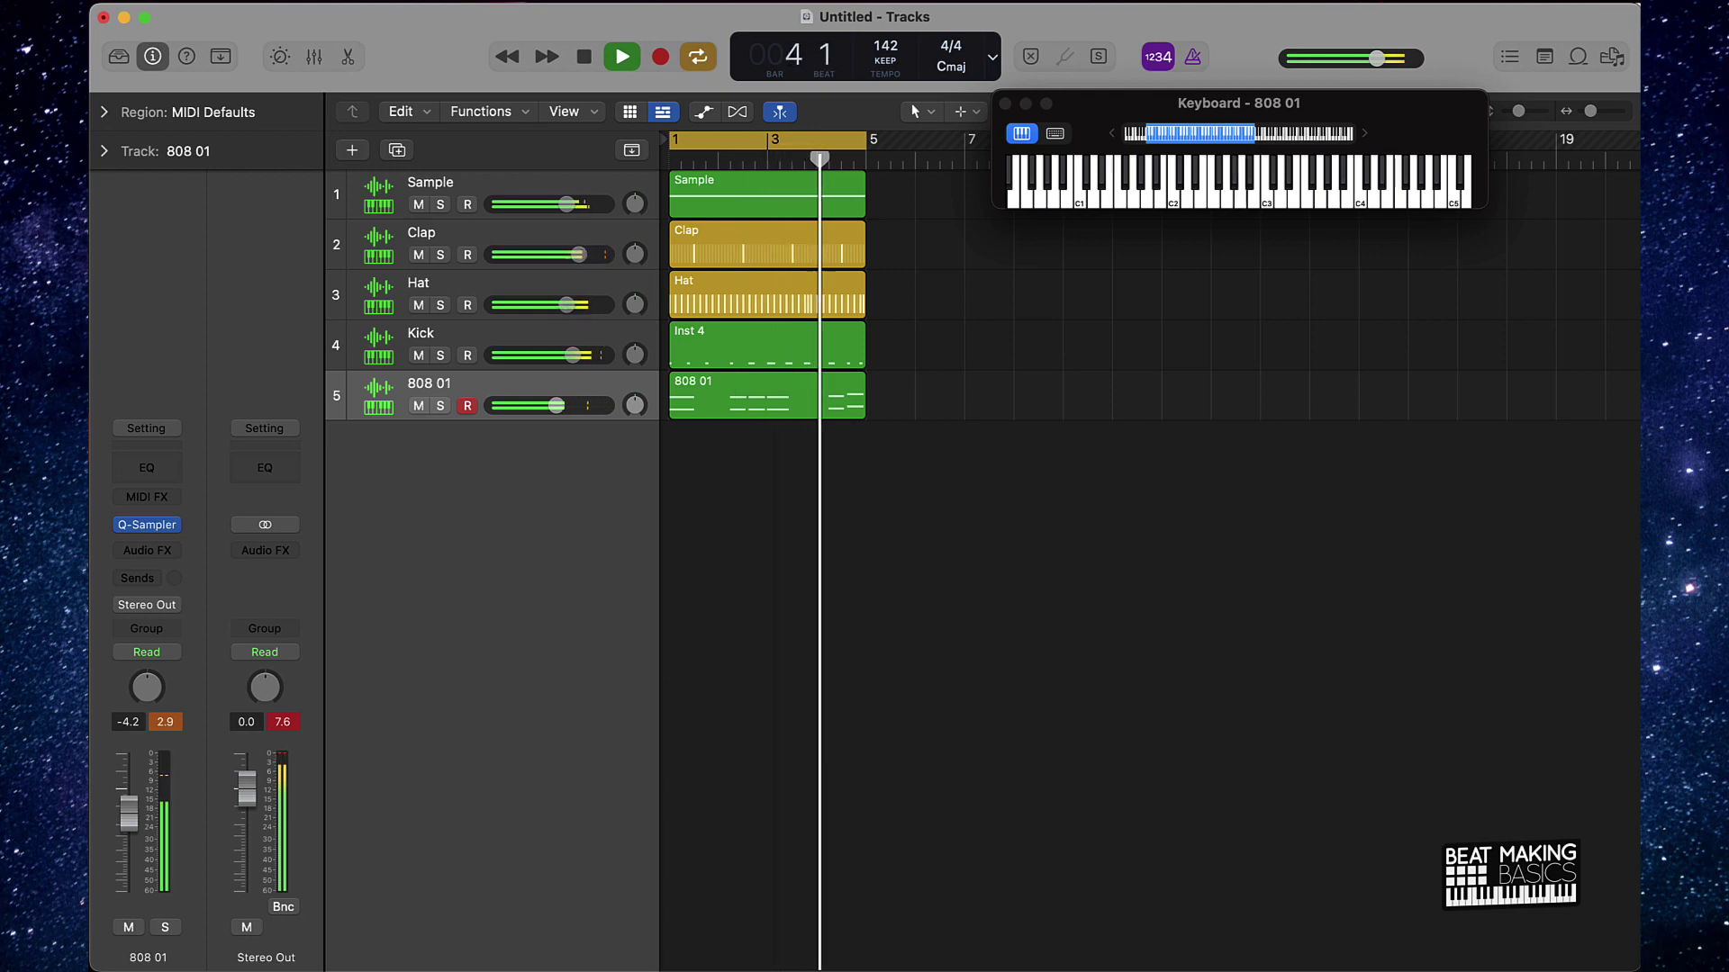
pyautogui.press('space')
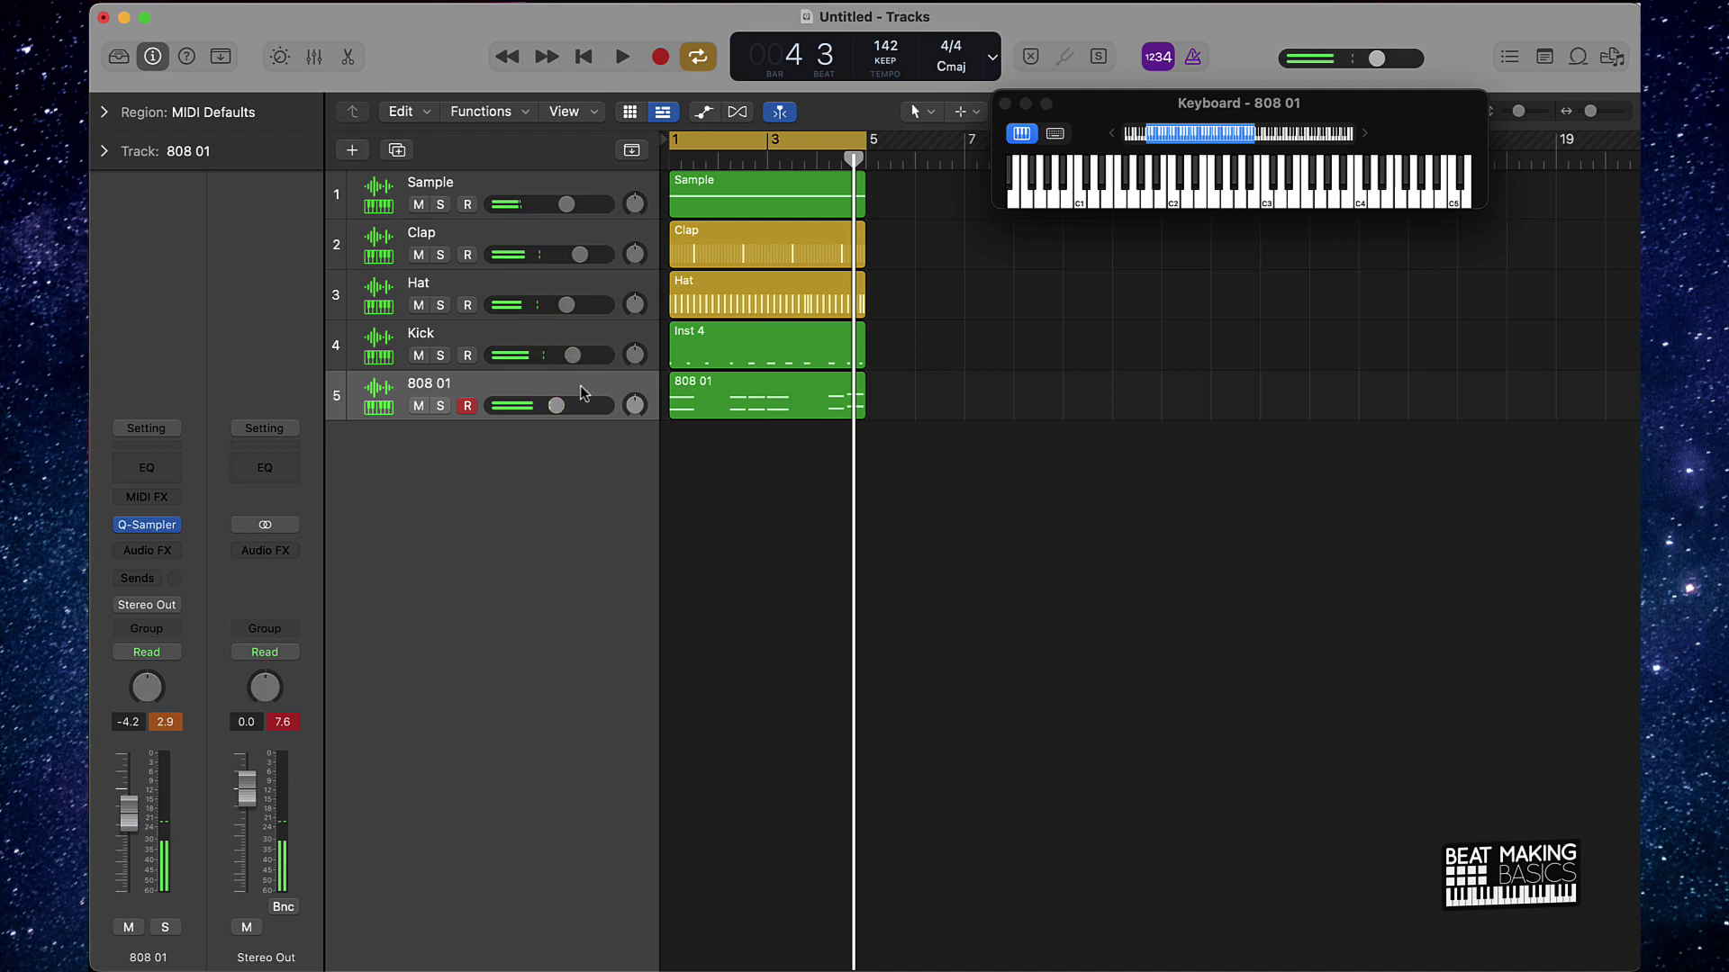
# Rename the 808 01 track as 808, then duplicate it and open the new track's Quick Sampler.
pyautogui.doubleClick(446, 383)
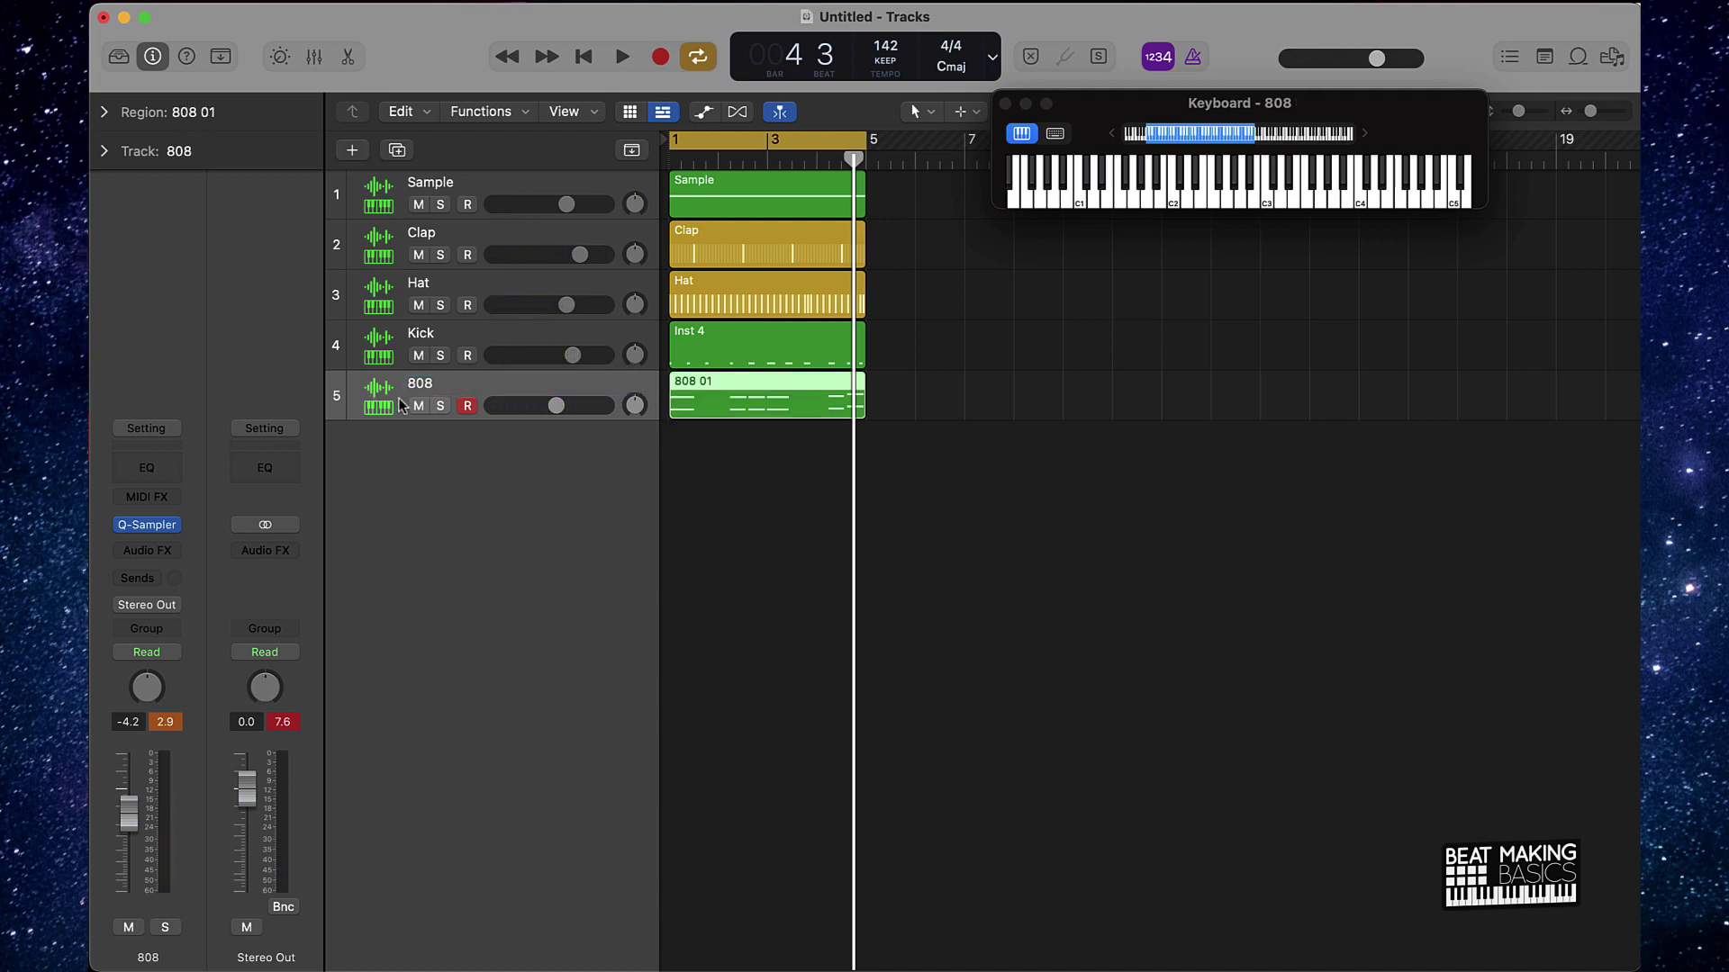
pyautogui.press('super+d')
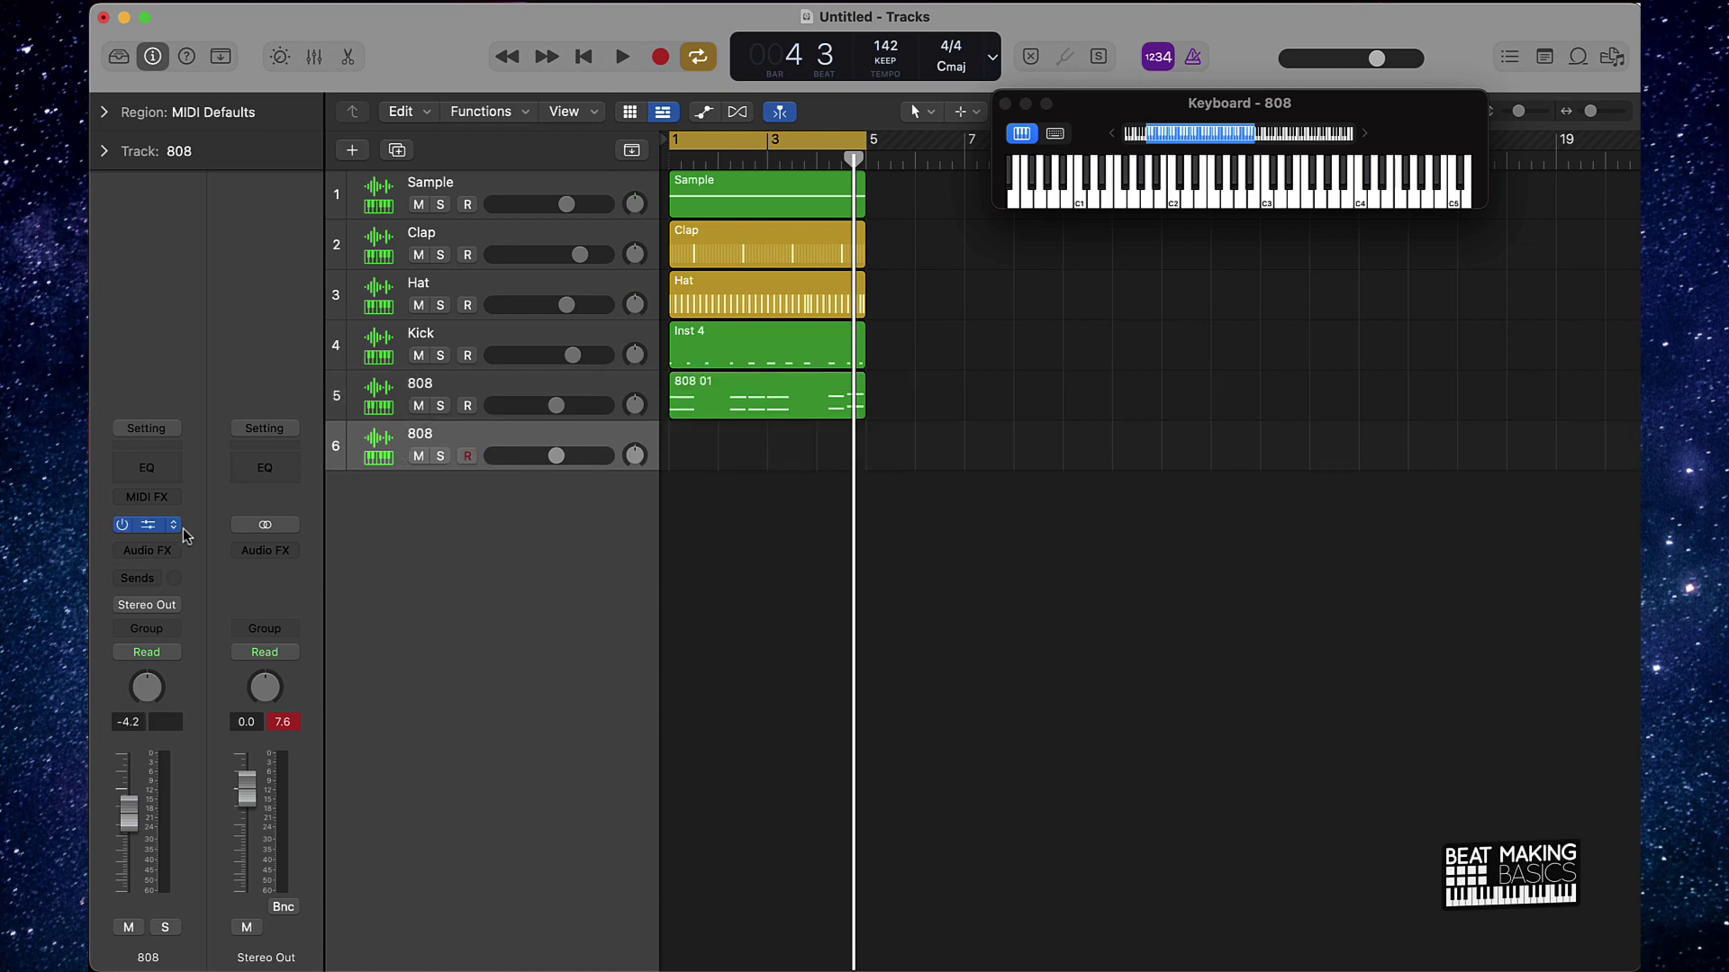
pyautogui.click(162, 530)
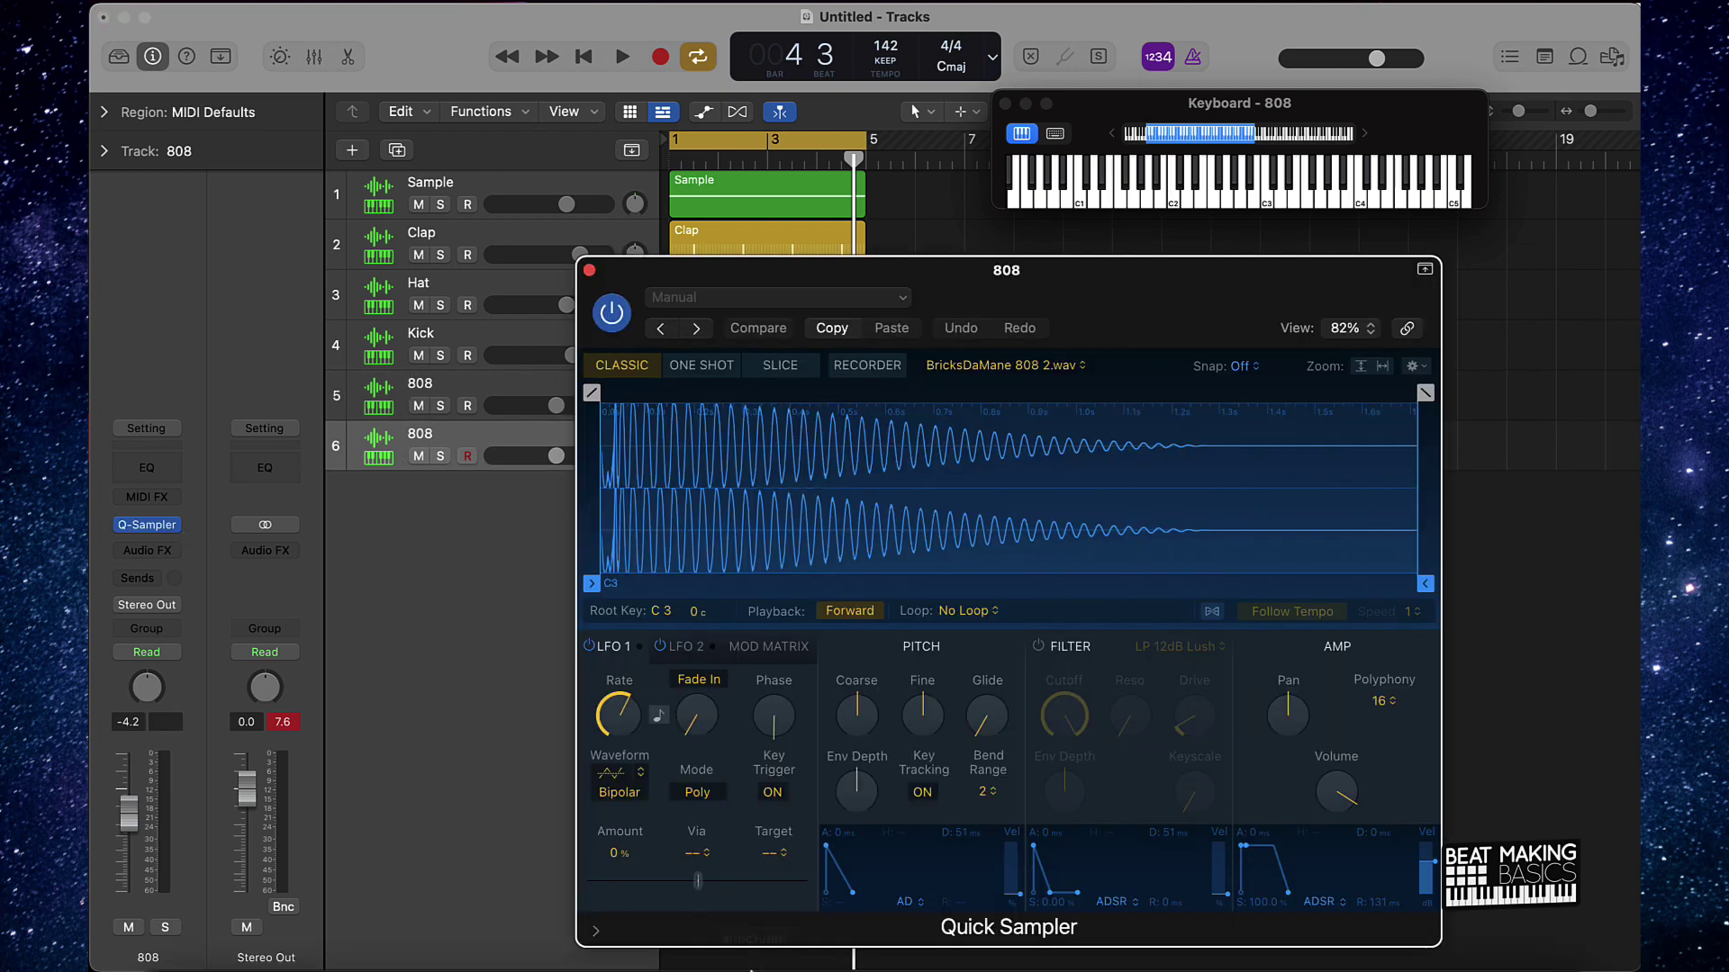
# Switch to Splice and search the Lex Luger Smoke Break Sample Pack for snare.
pyautogui.moveTo(857, 939)
pyautogui.click(1041, 930)
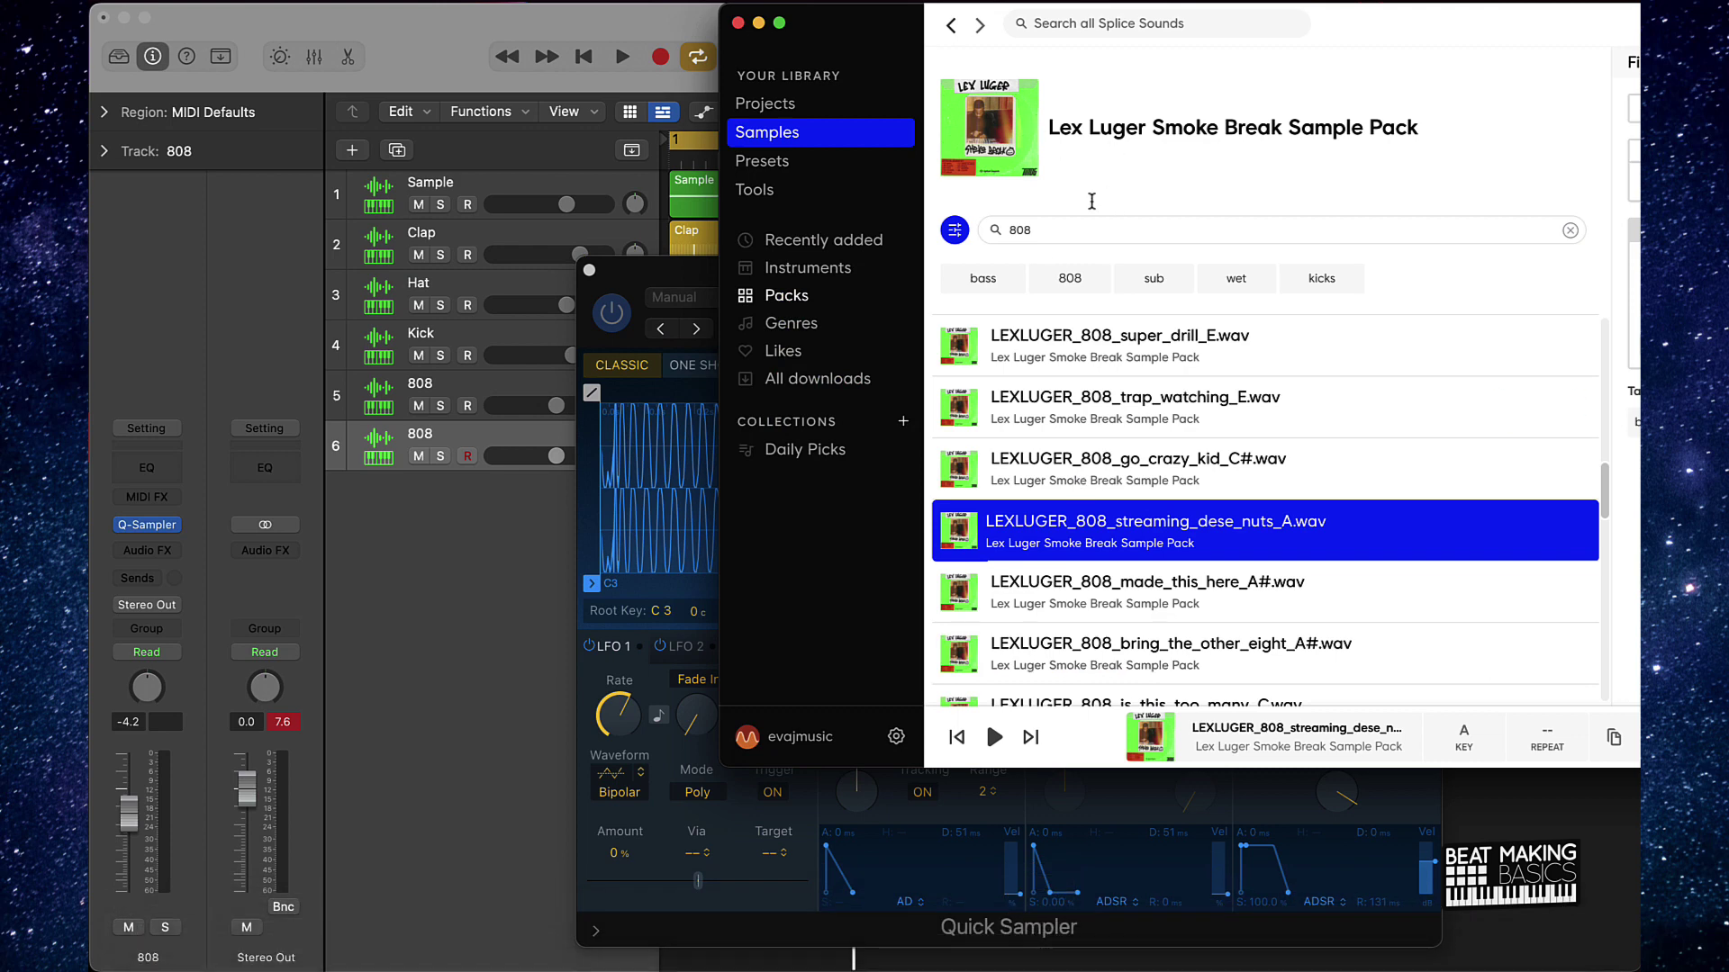
pyautogui.doubleClick(1047, 232)
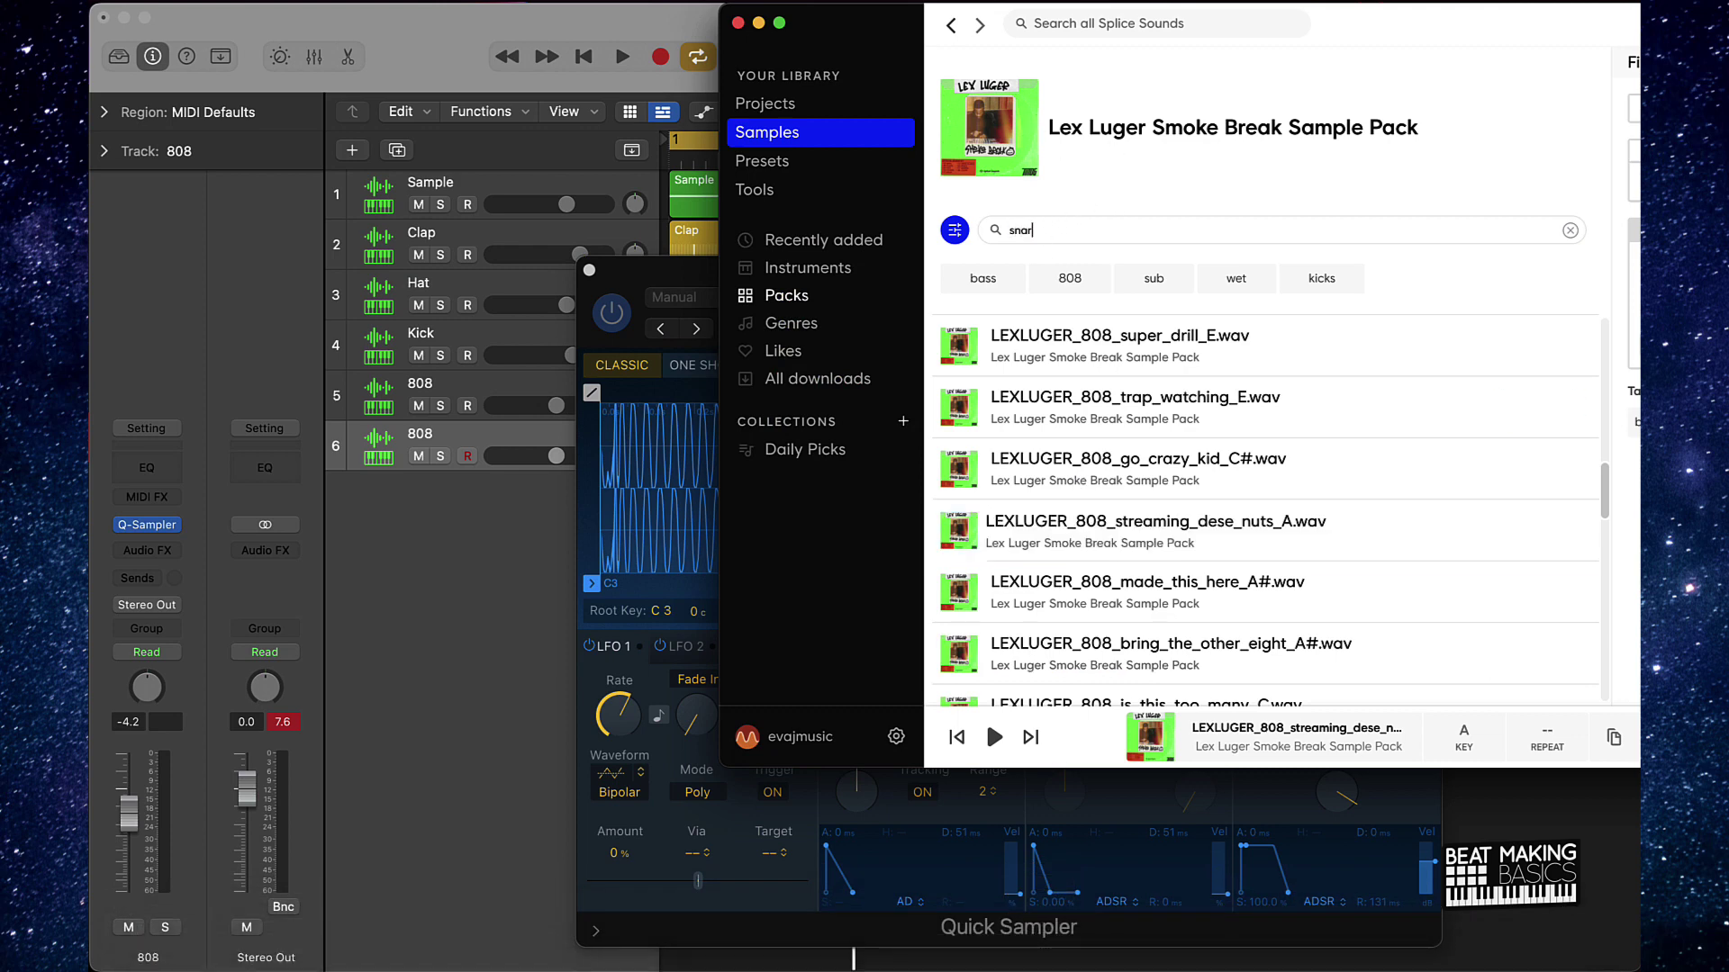
pyautogui.write('snare')
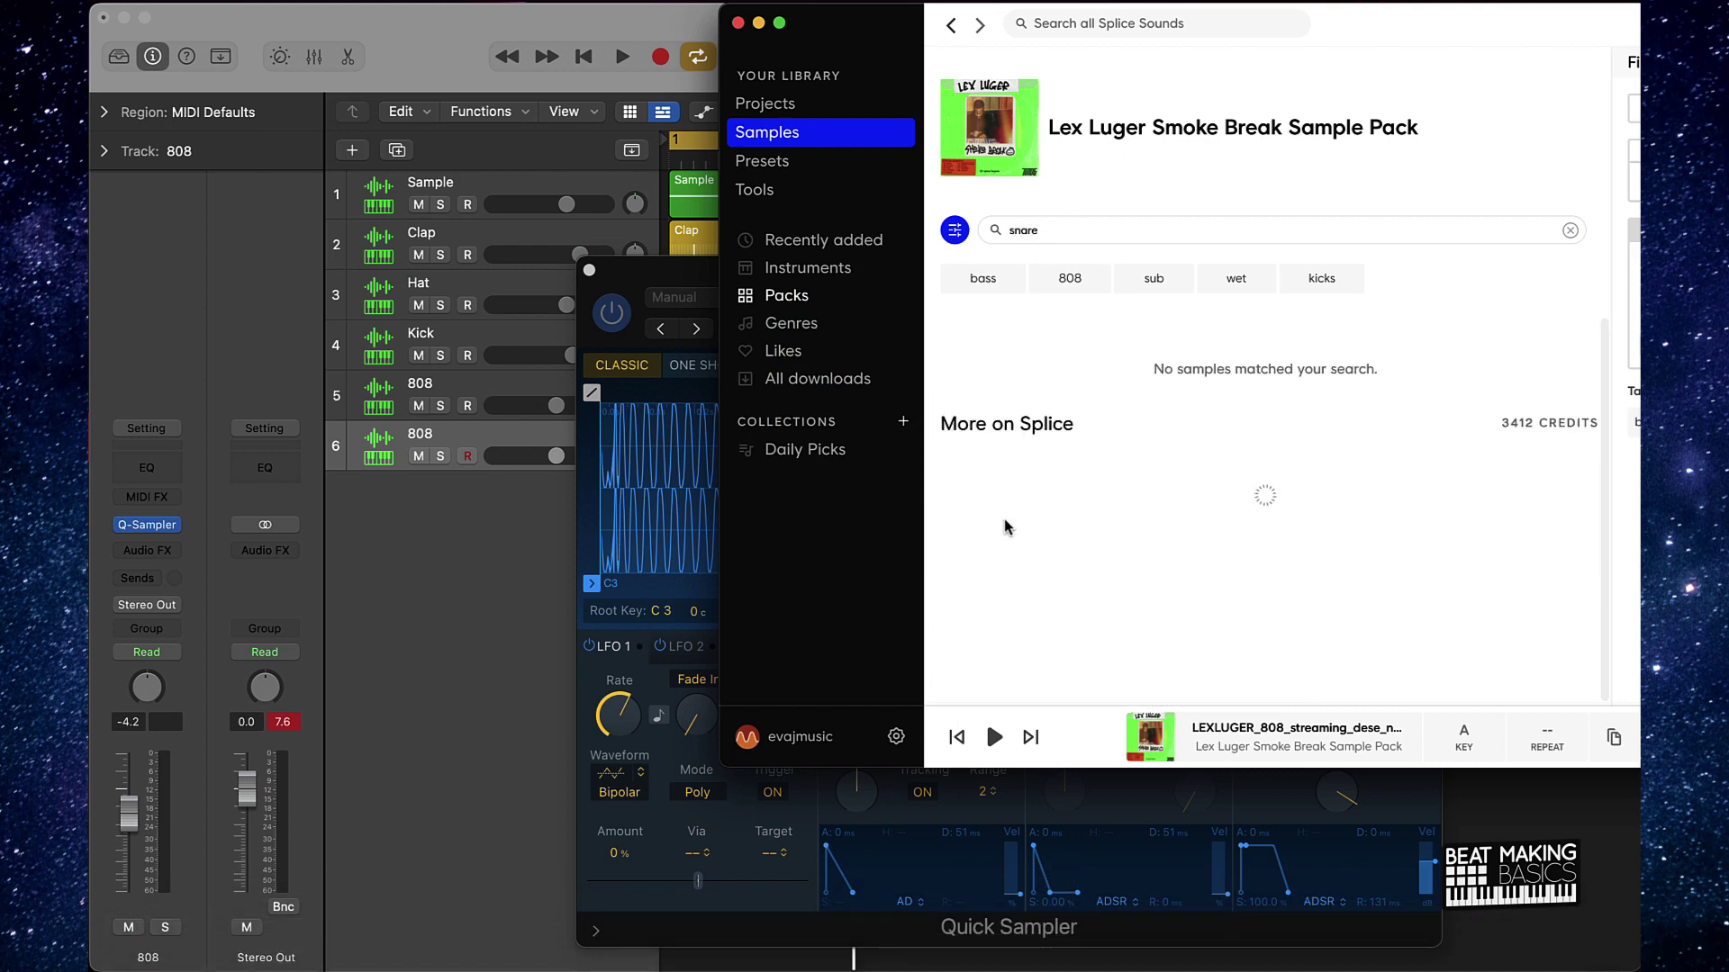
# Audition the pack's snare samples, including LEXLUGER_snare_sunz, snare_rim, snare_rip_mac and snare_beat_machines, and close the Splice window.
pyautogui.click(961, 526)
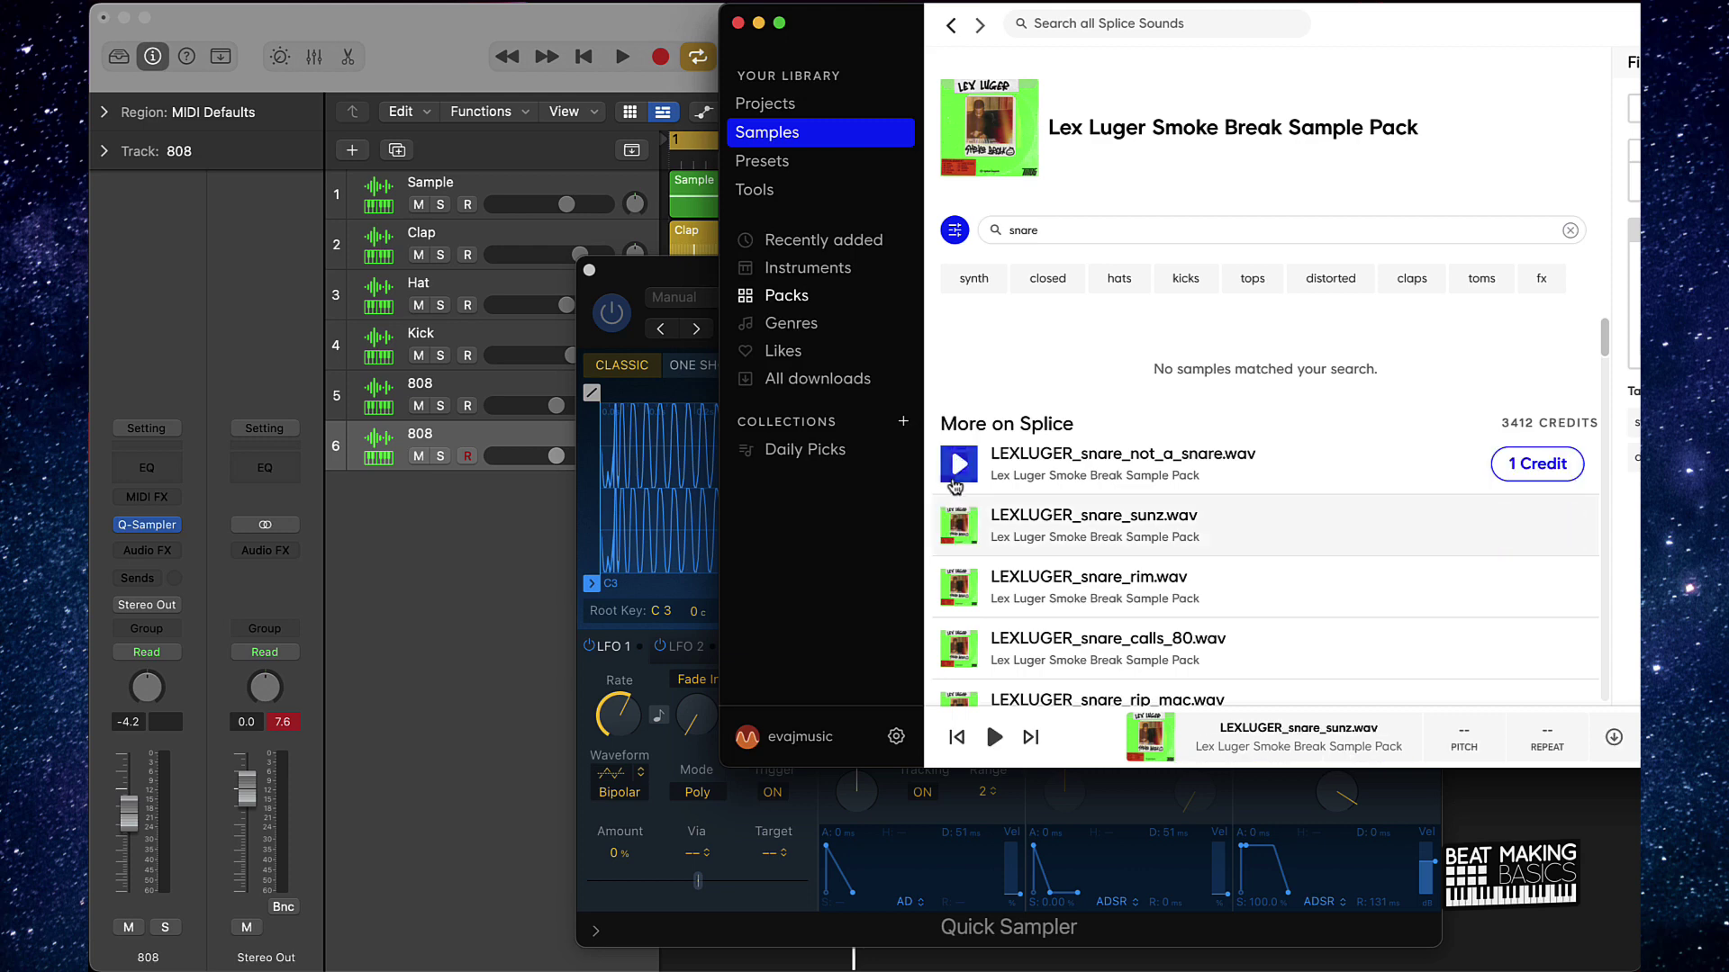
pyautogui.click(959, 475)
pyautogui.click(959, 587)
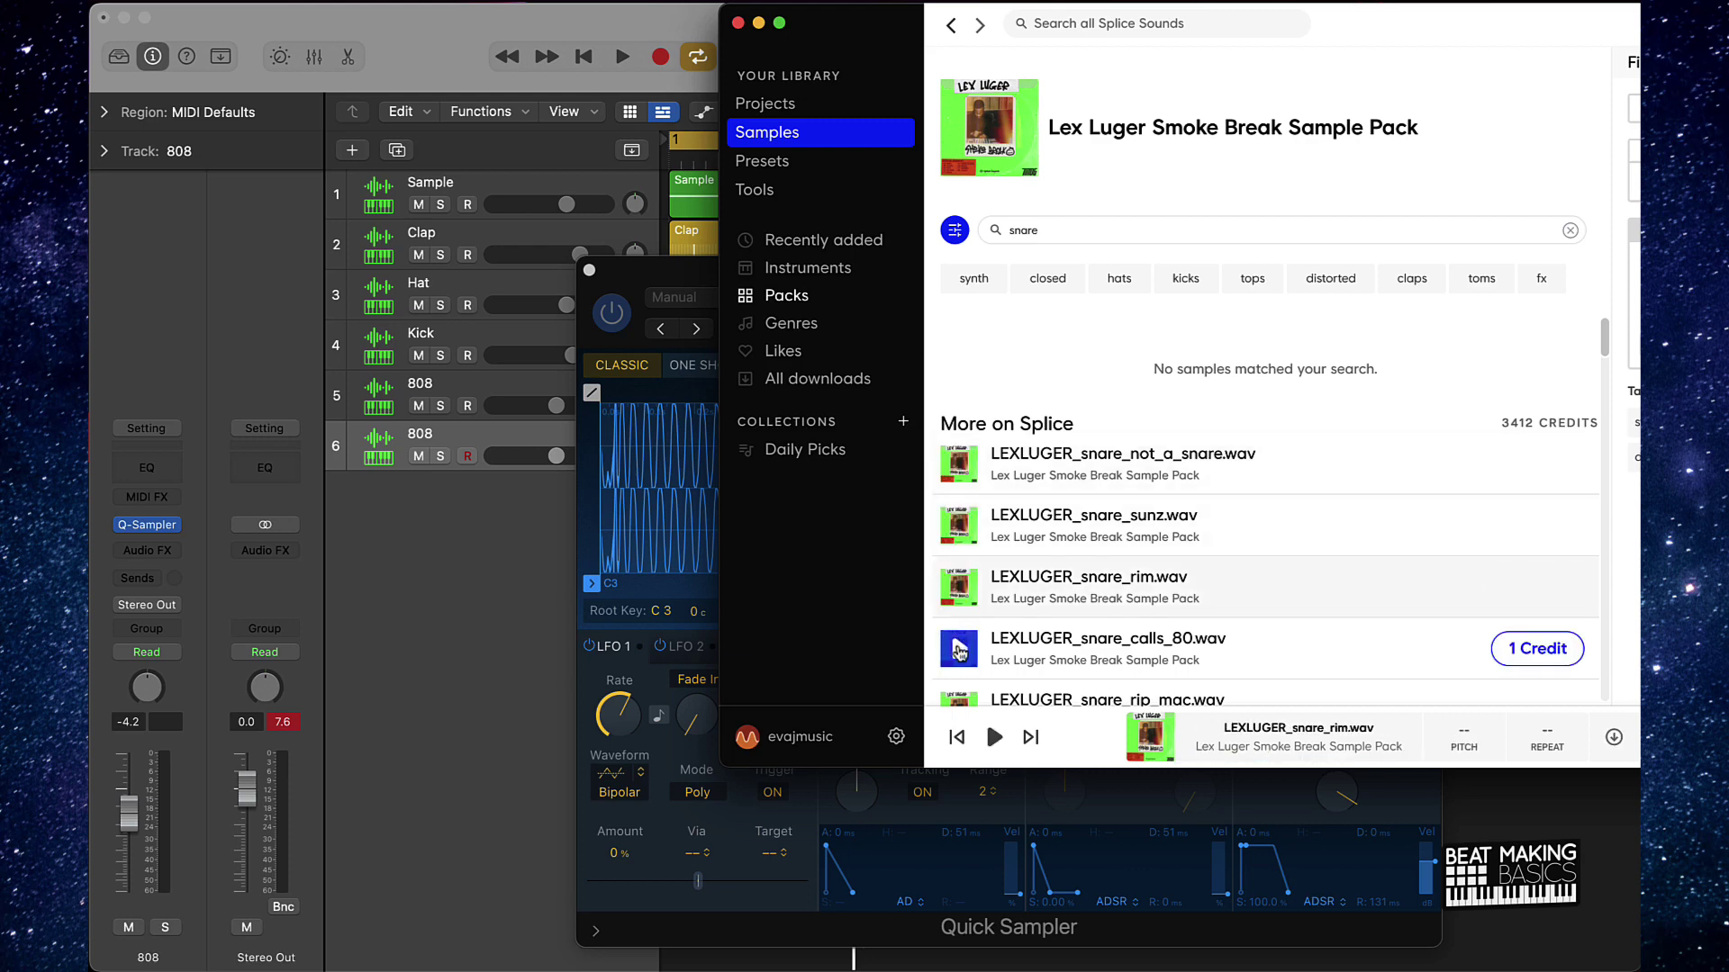
pyautogui.click(959, 650)
pyautogui.scroll(-2, 959, 630)
pyautogui.click(959, 608)
pyautogui.scroll(-1, 963, 622)
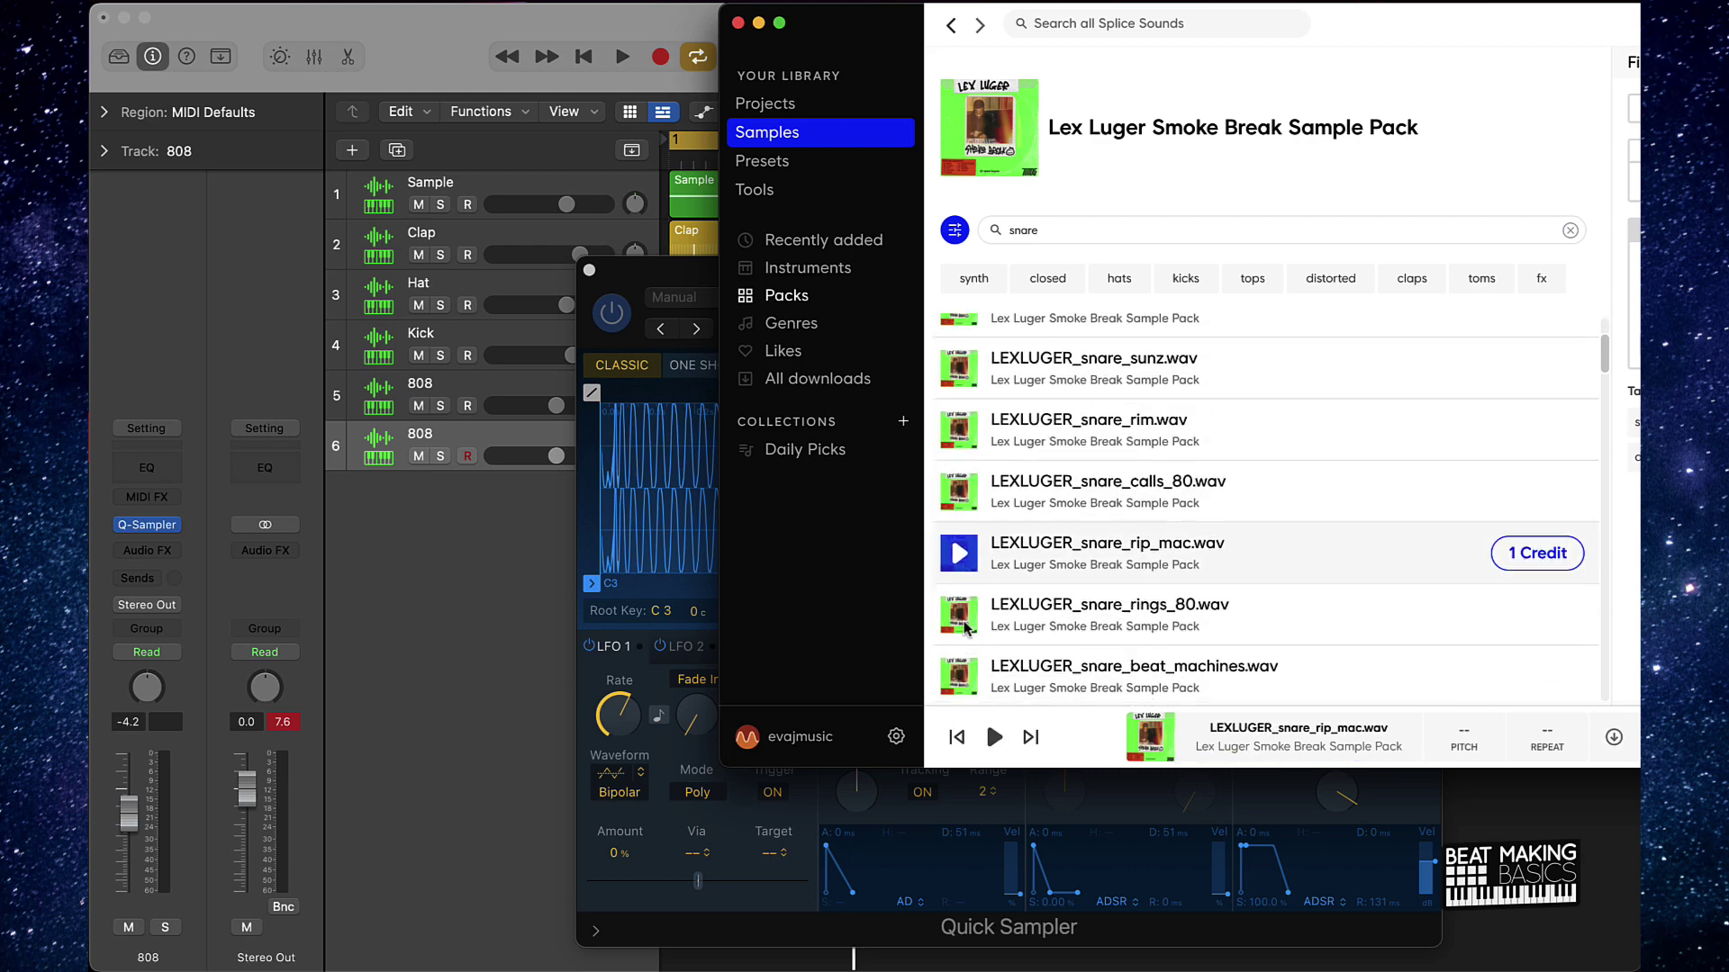
pyautogui.click(960, 620)
pyautogui.scroll(-2, 960, 612)
pyautogui.click(958, 572)
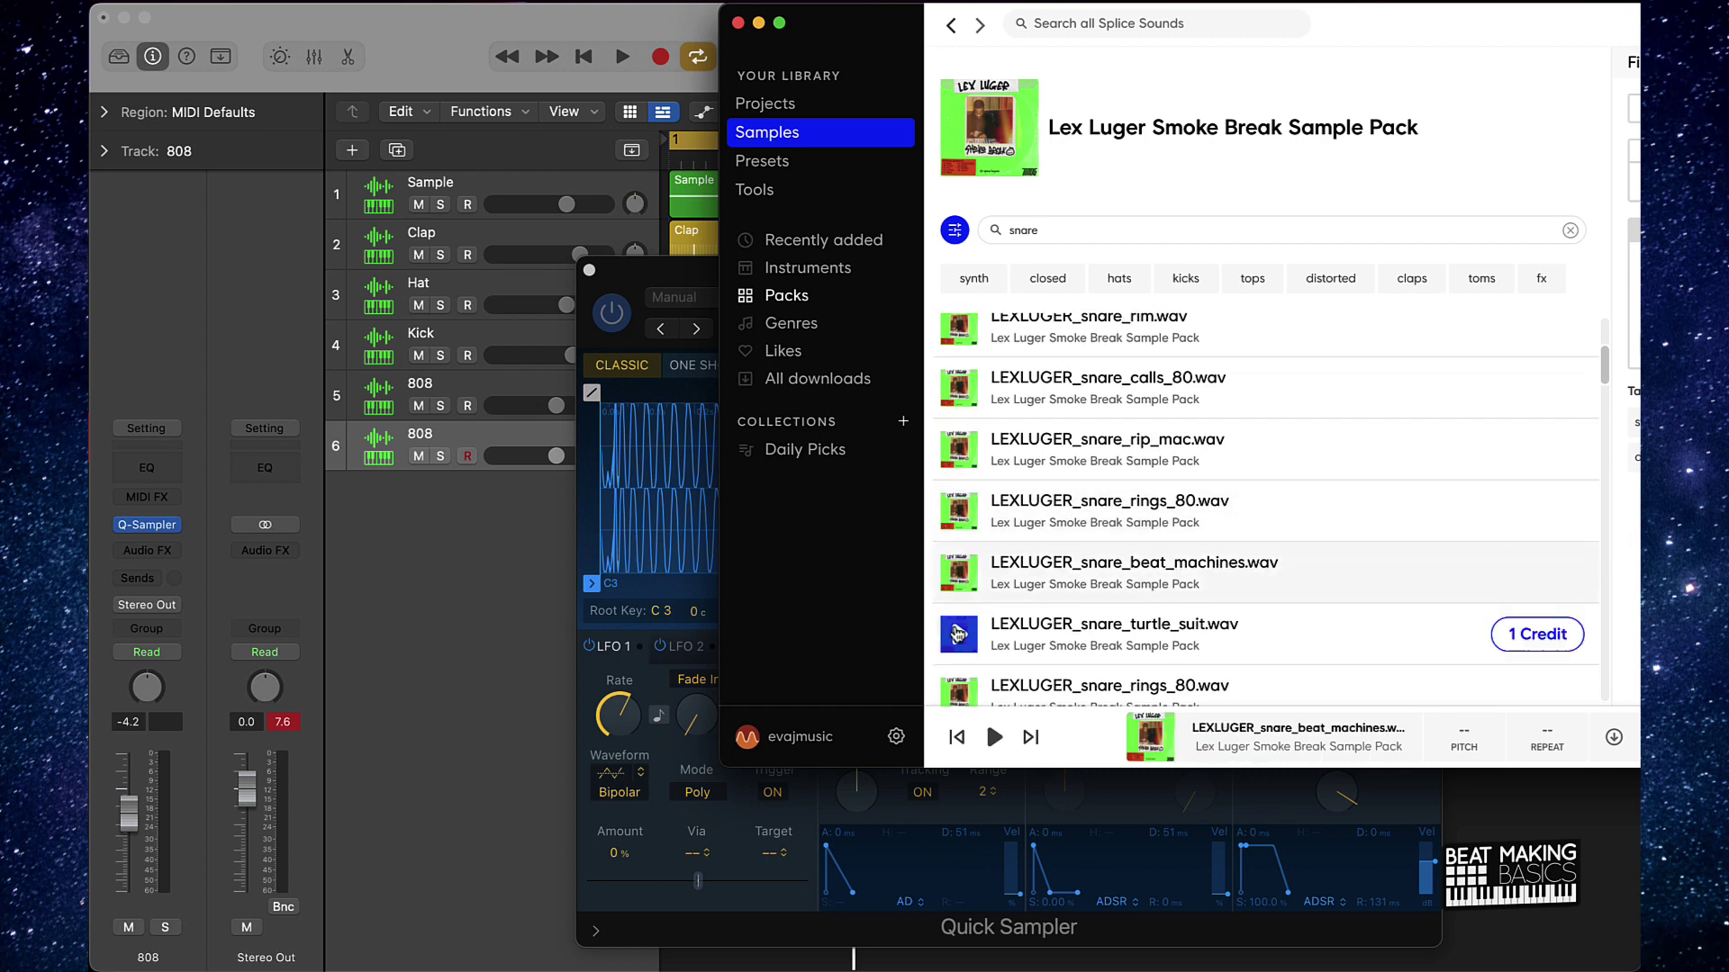
pyautogui.click(959, 634)
pyautogui.click(961, 687)
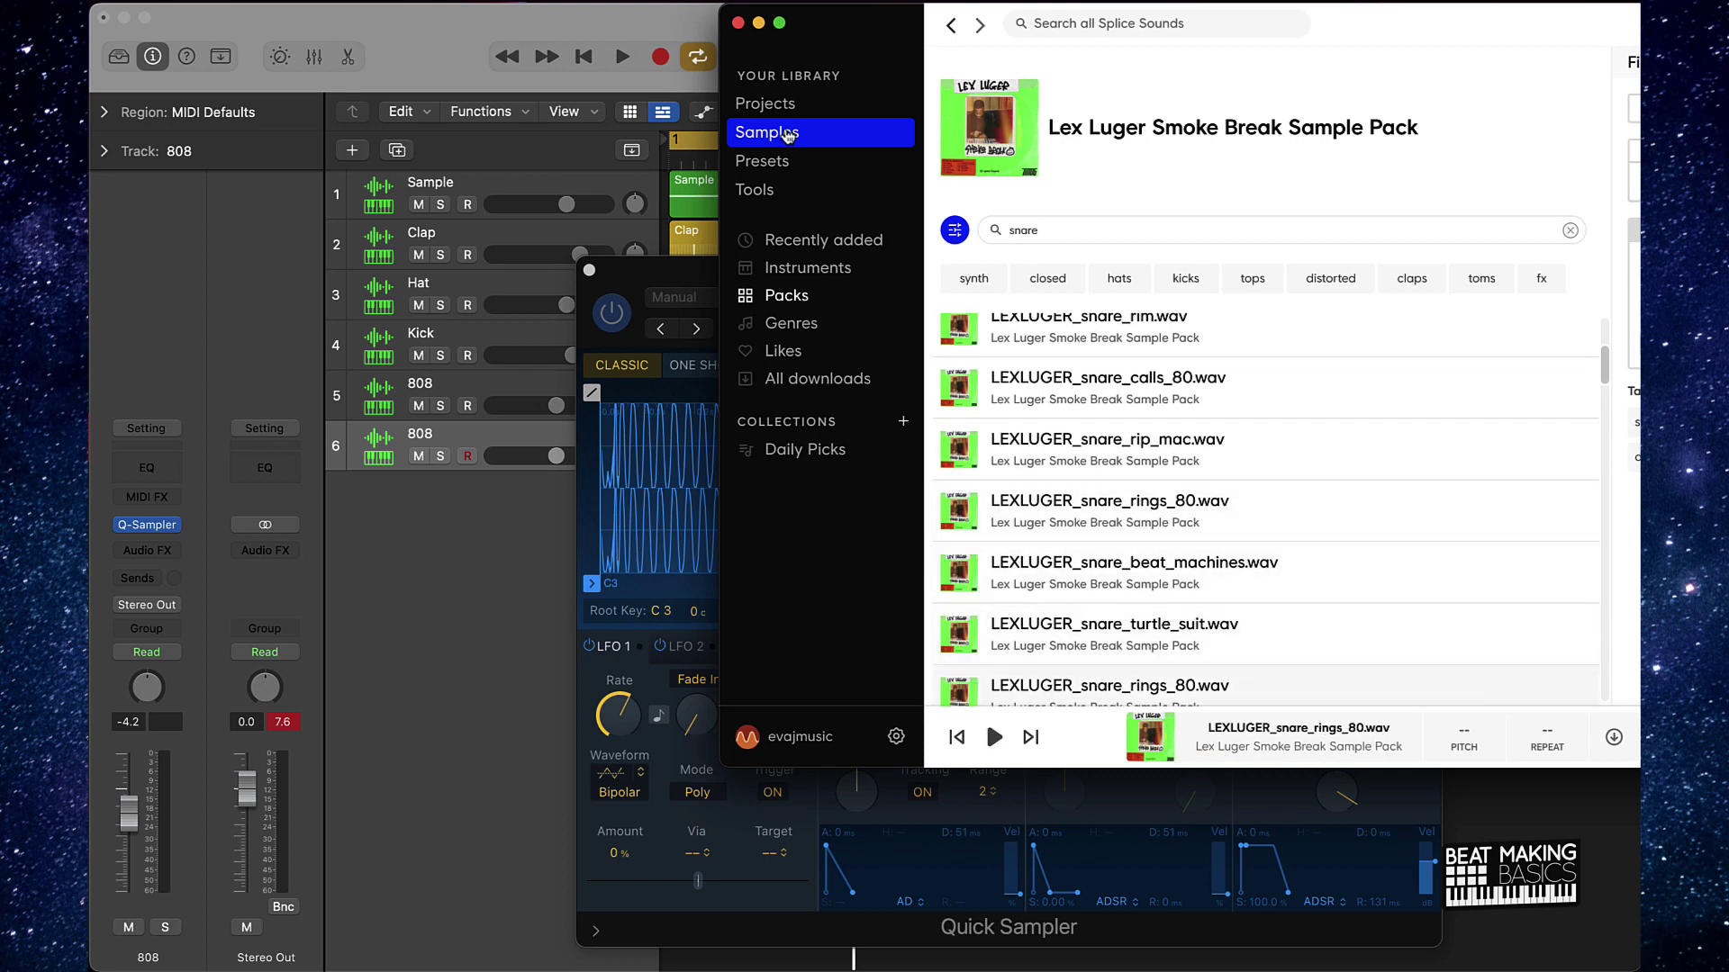
pyautogui.click(737, 22)
# Load the Snare preset into track 6's Quick Sampler in Logic Pro and close the sampler window.
pyautogui.click(817, 290)
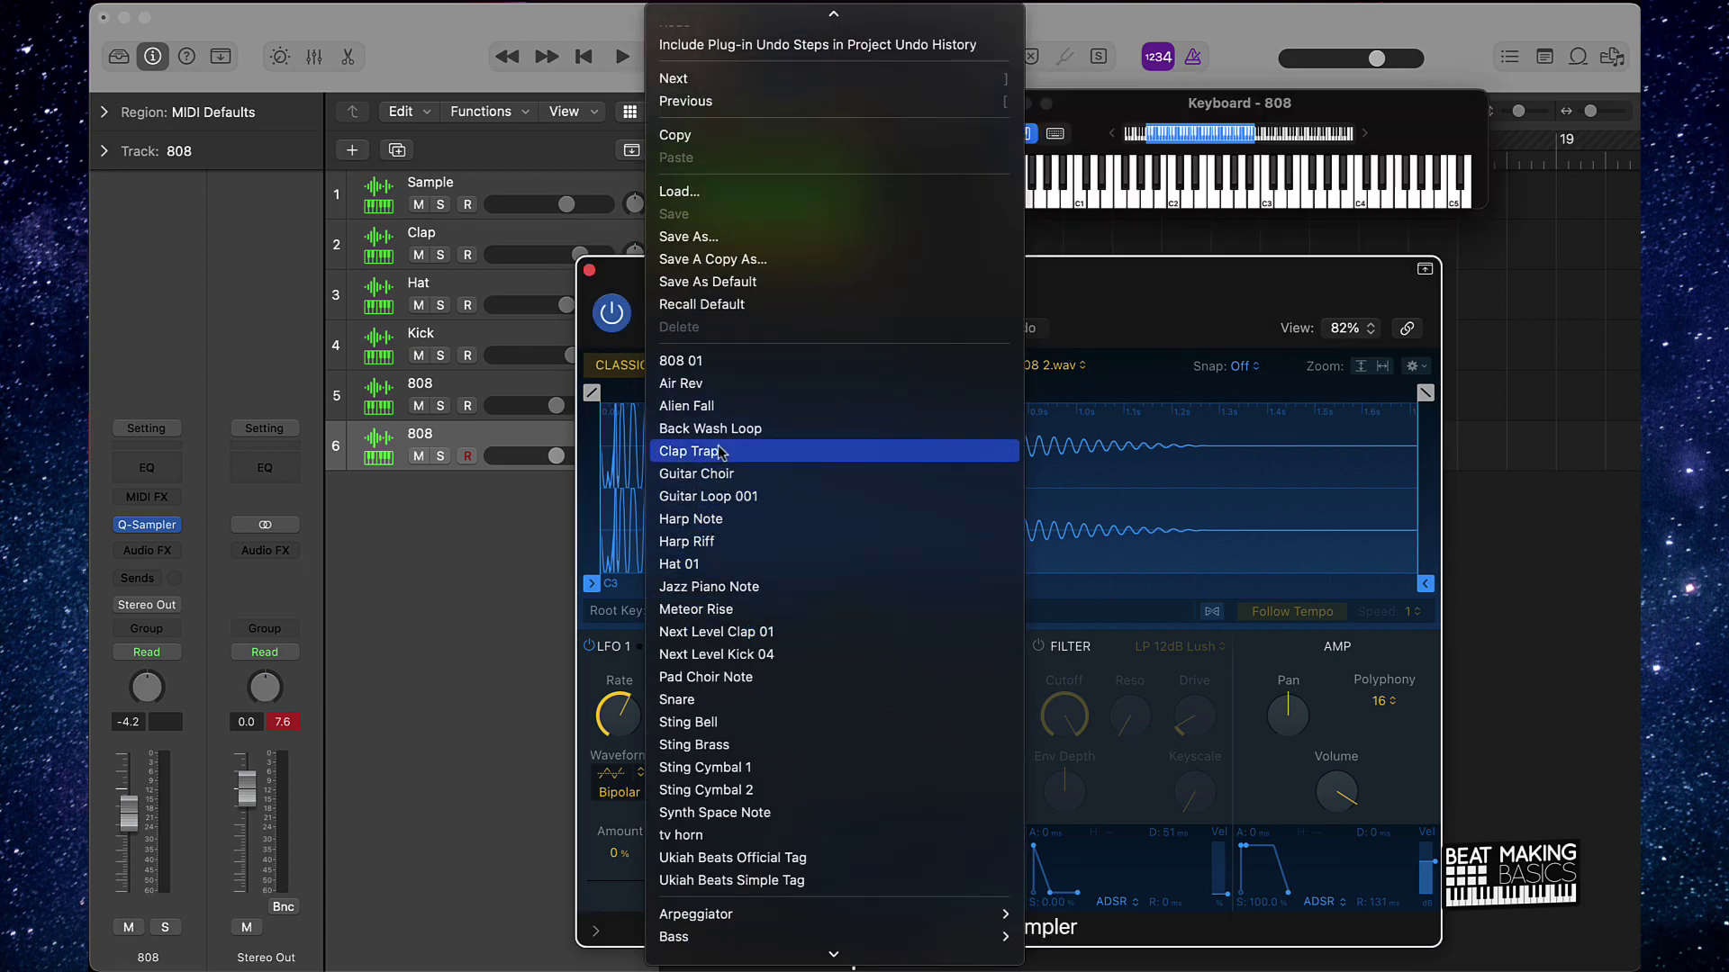
pyautogui.click(718, 702)
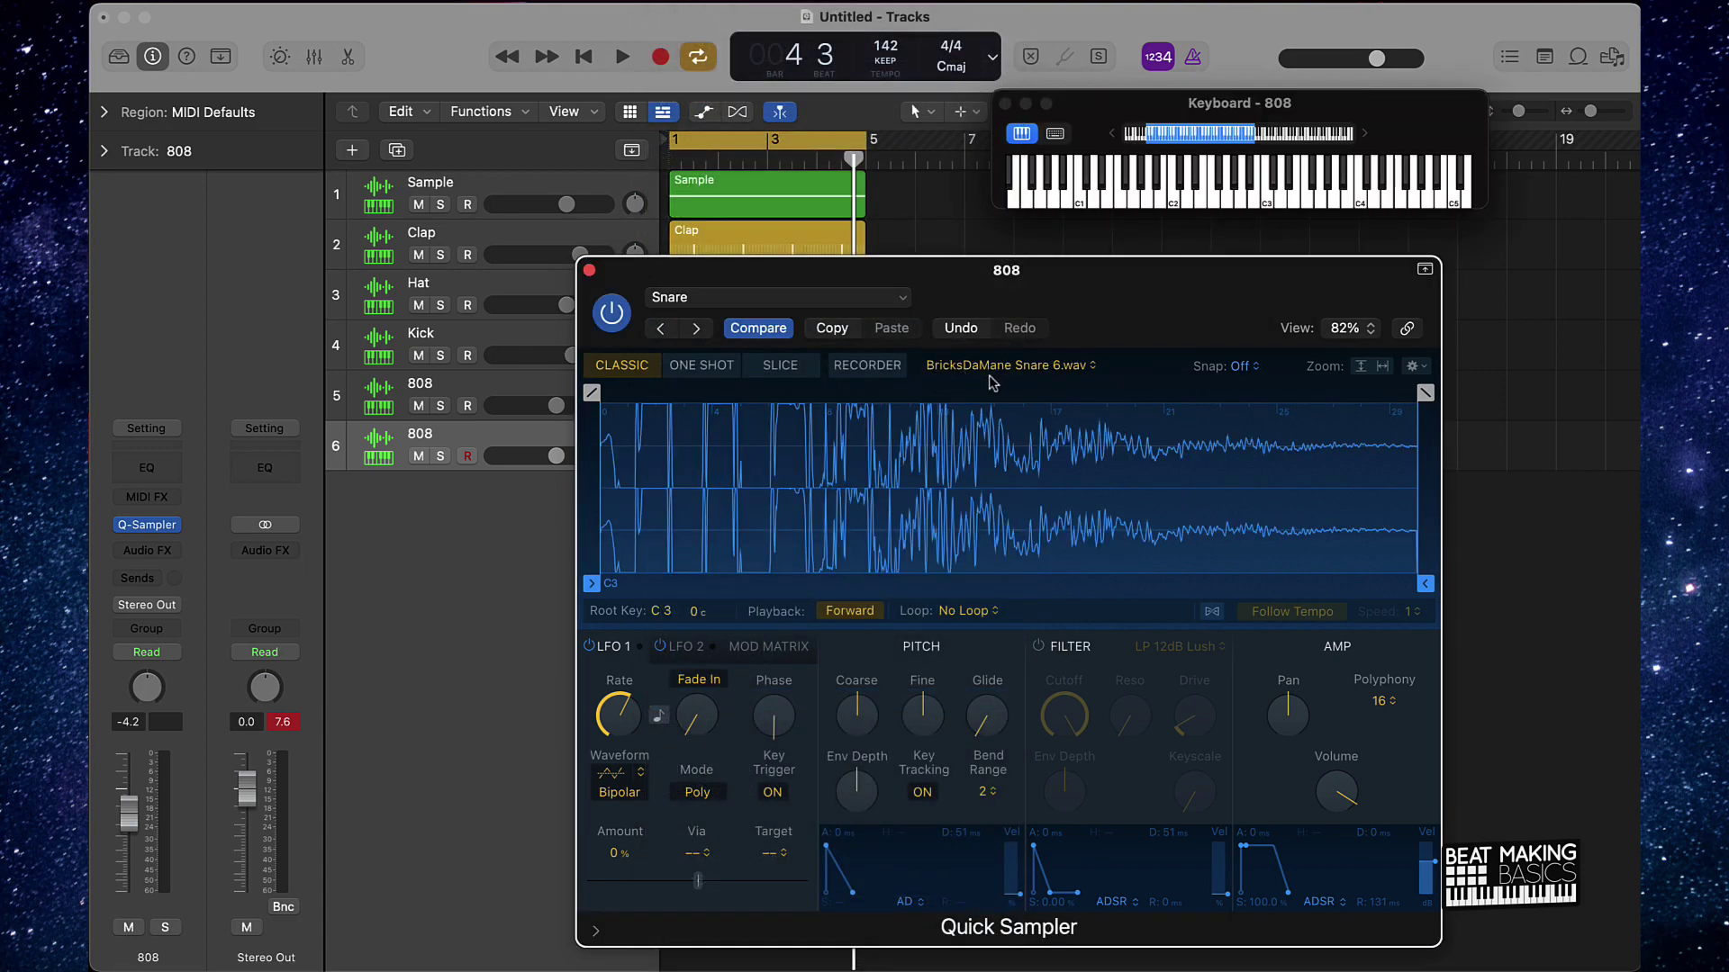
pyautogui.click(589, 271)
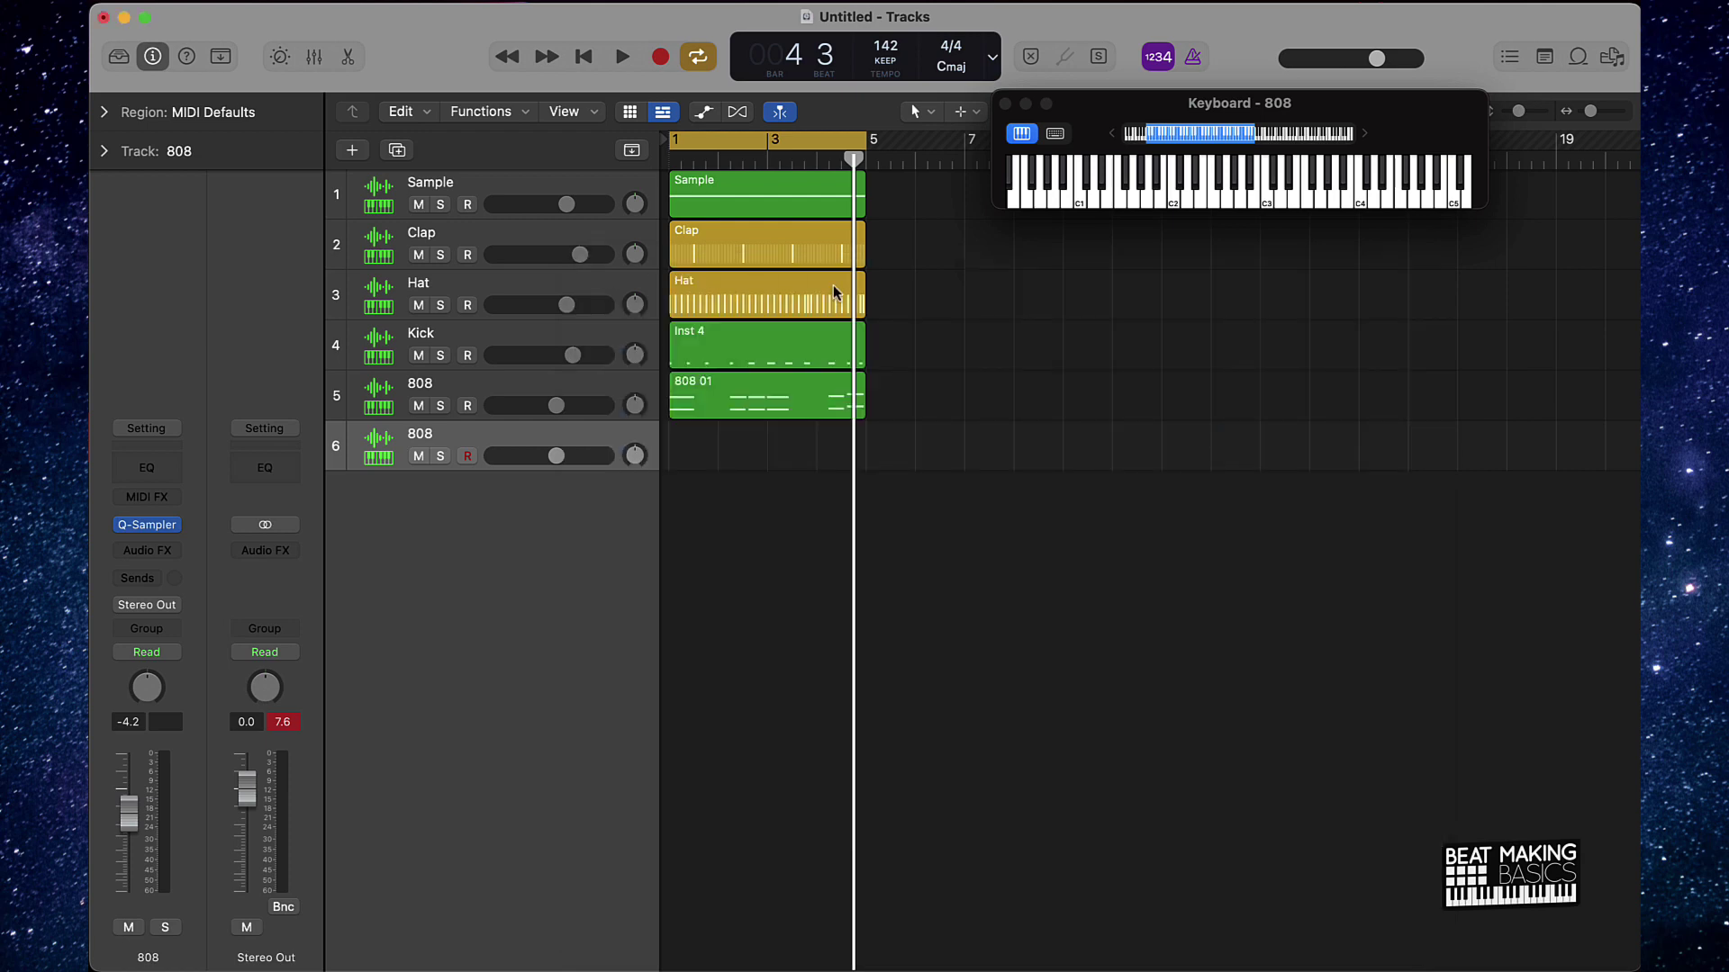
# Try the snare along with the beat, record a snare pattern over the four-bar cycle on track 6 and end the recording.
pyautogui.press('a')
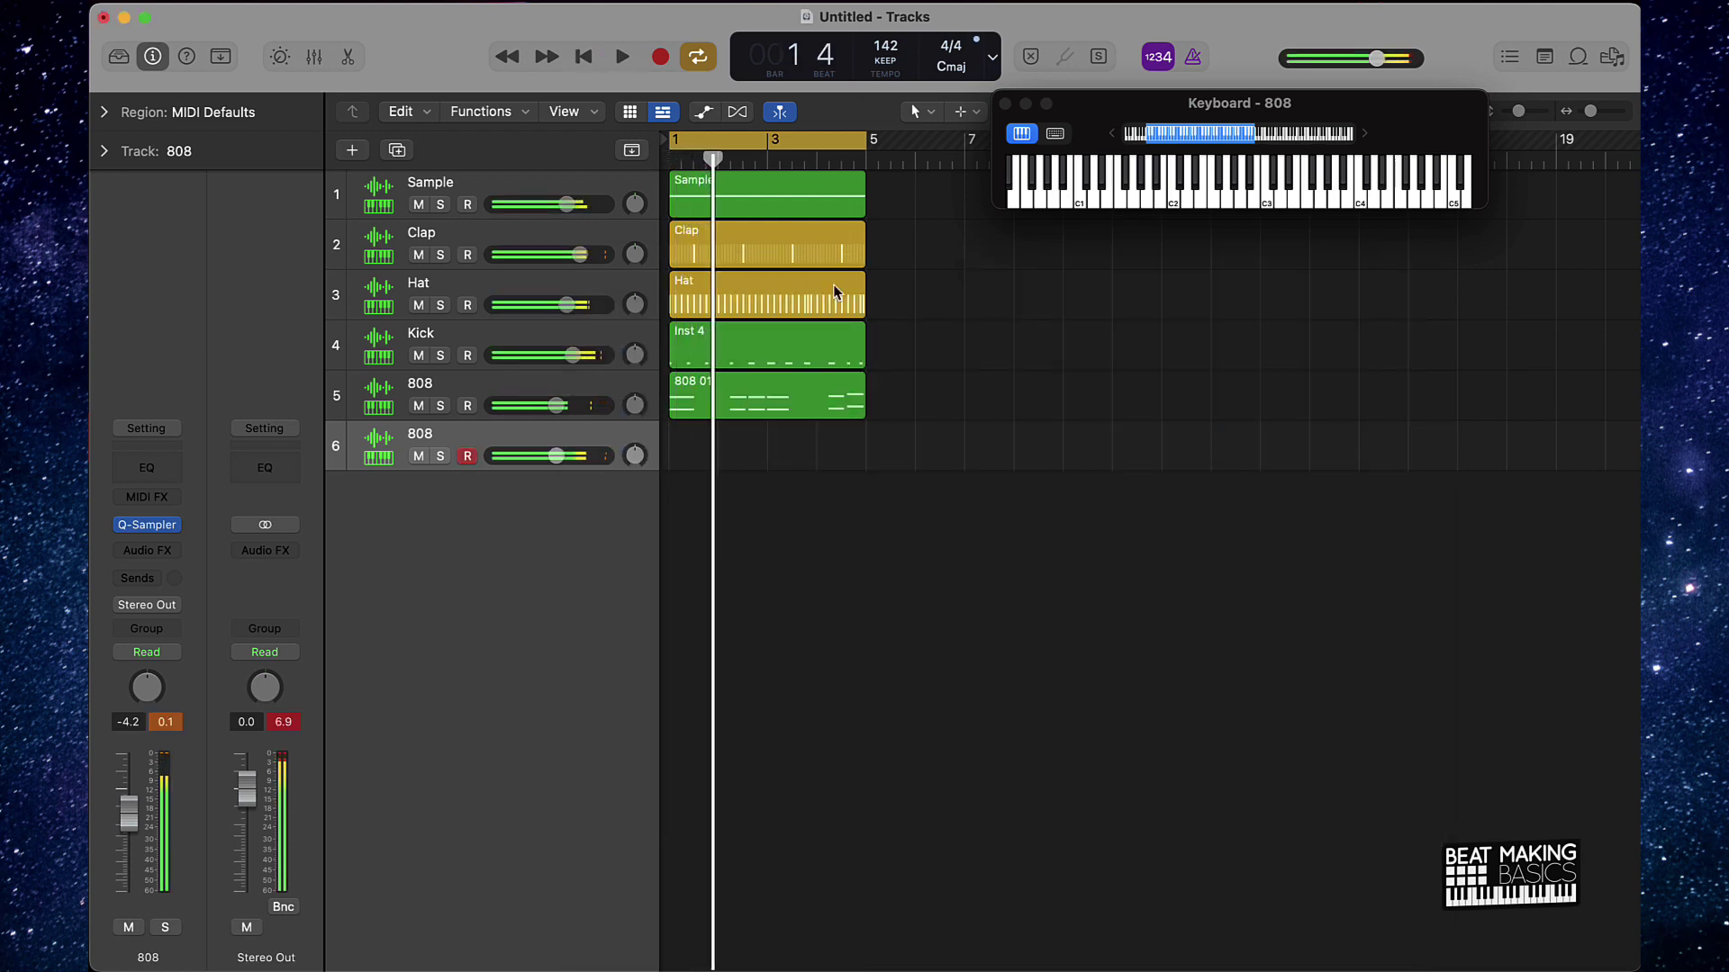
pyautogui.press('r')
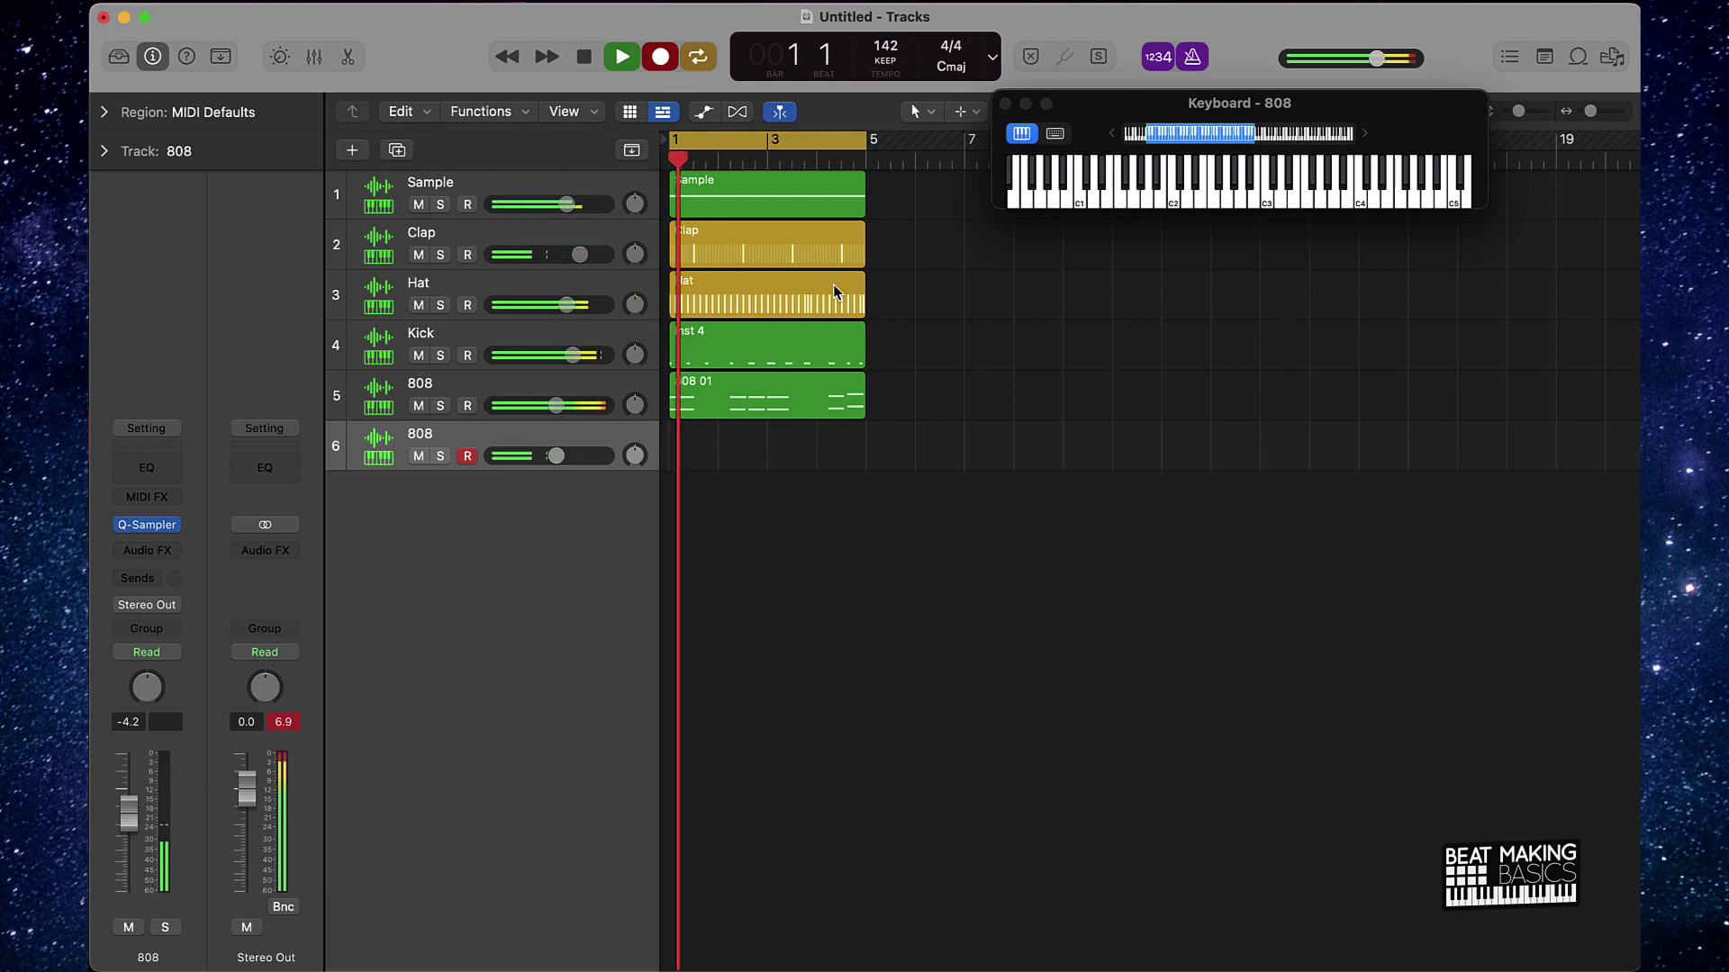
pyautogui.press('a')
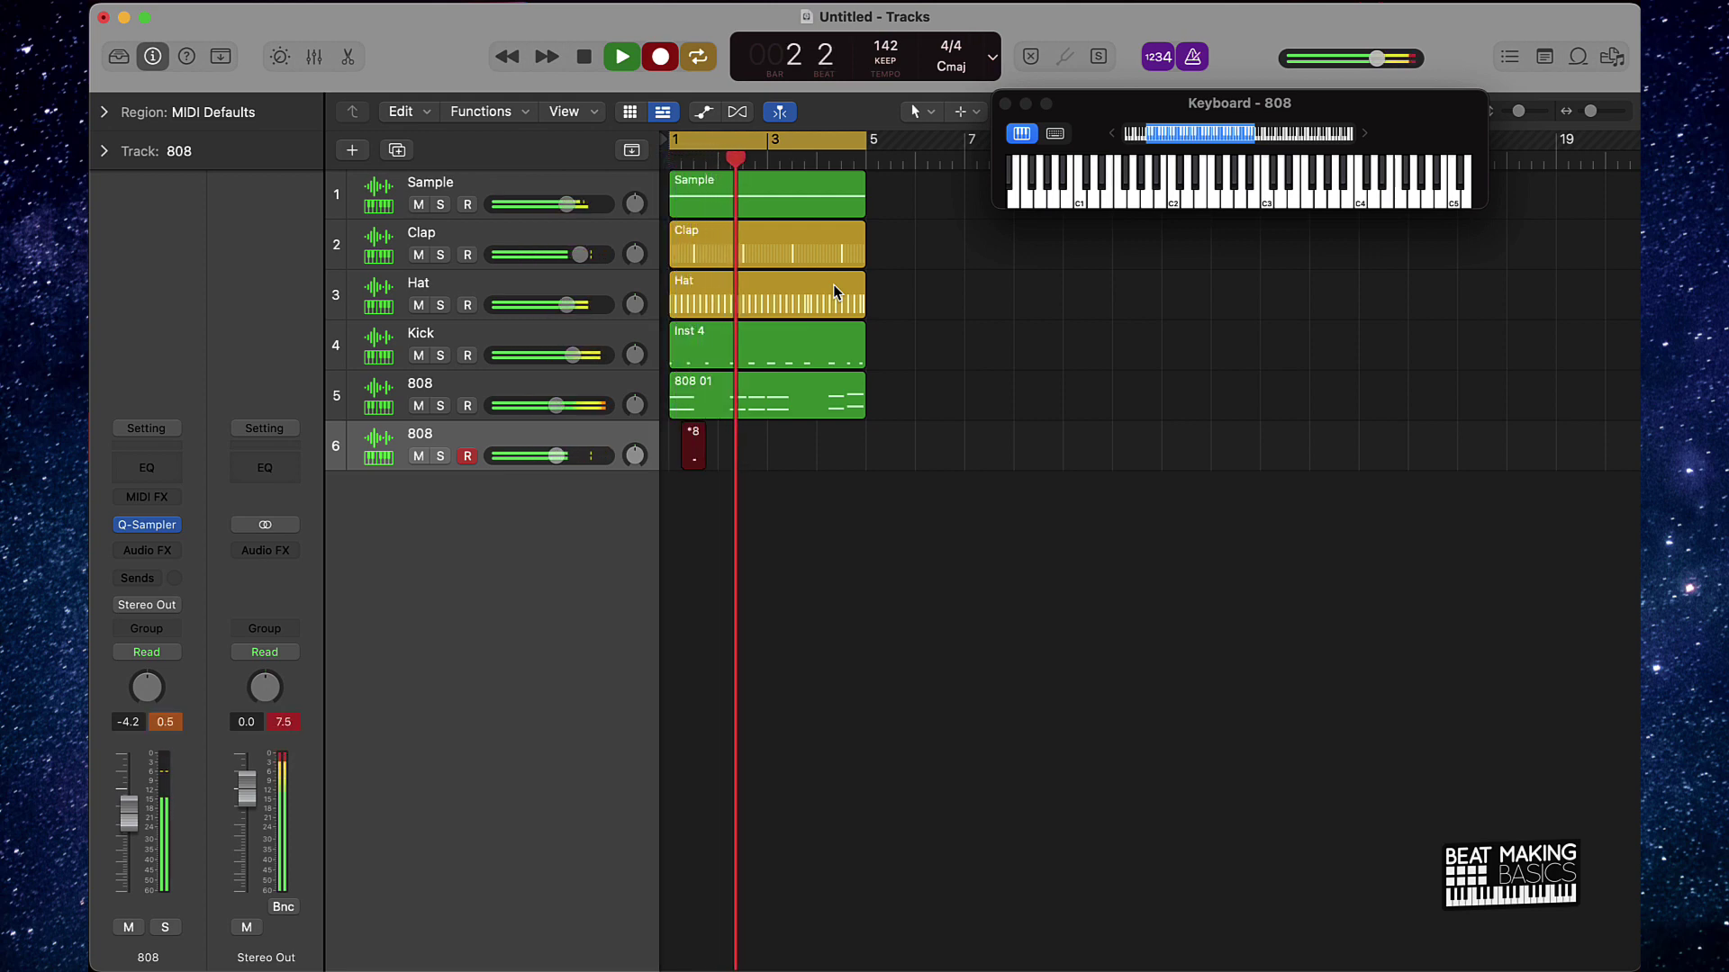
pyautogui.press('a')
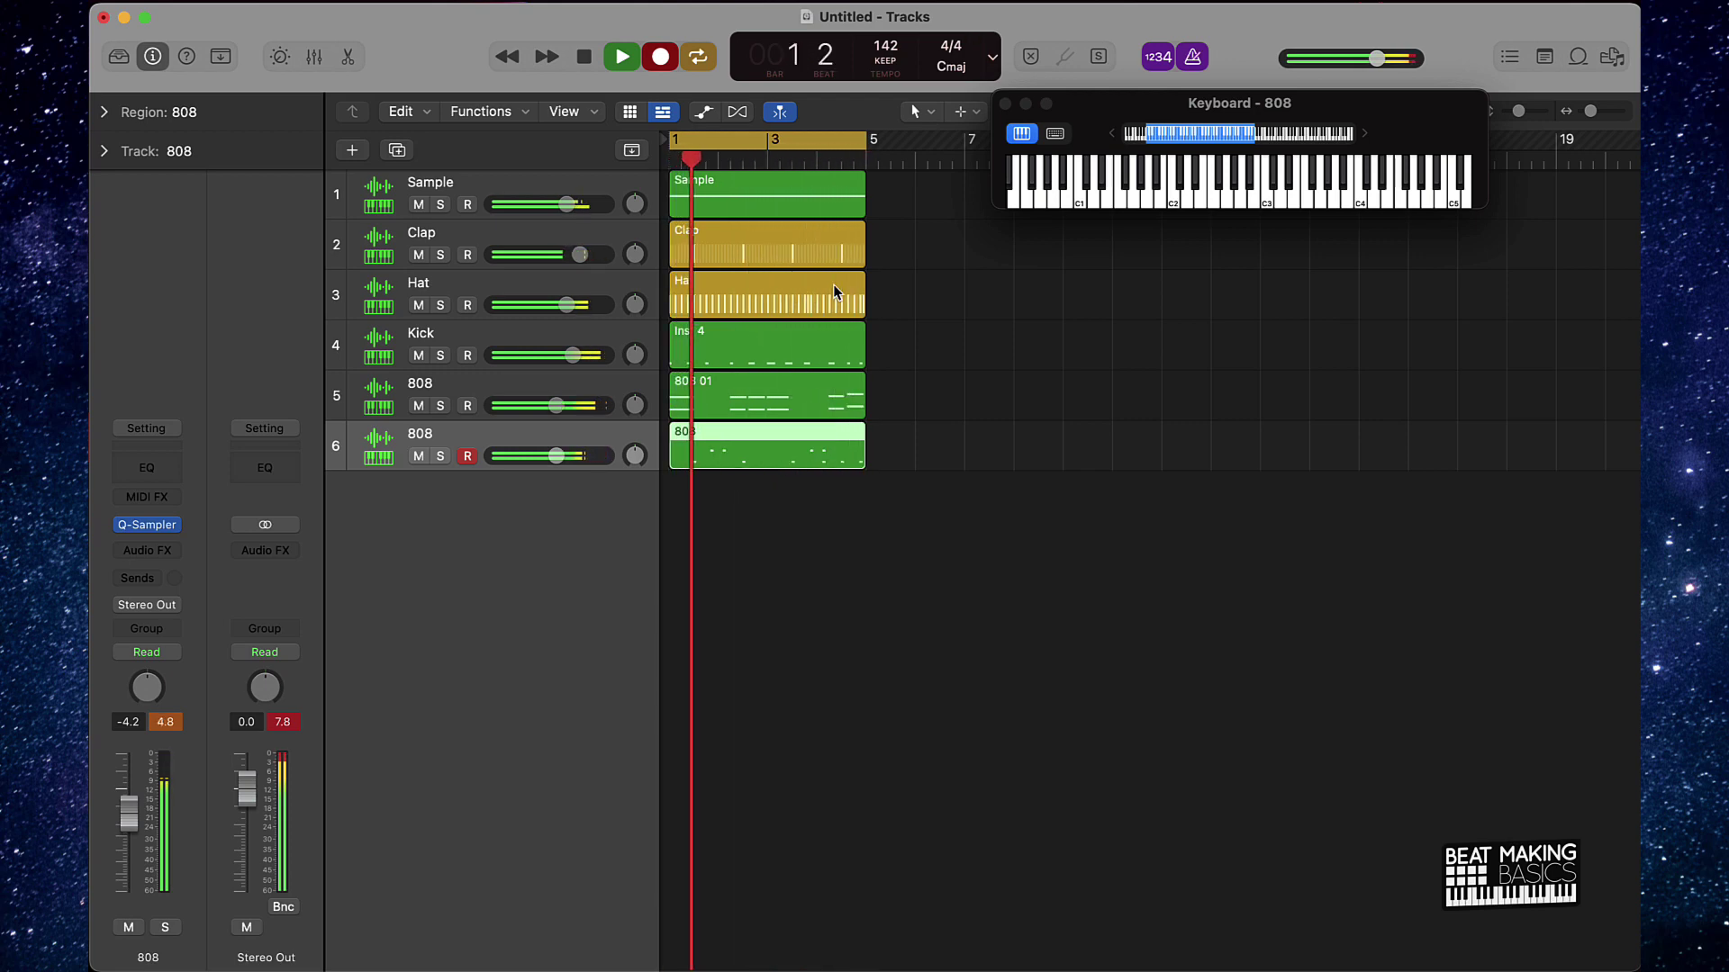
pyautogui.click(628, 55)
pyautogui.click(1051, 695)
# Quantize all notes of track 6's snare region in the Piano Roll with the 1/16 swing setting.
pyautogui.doubleClick(820, 448)
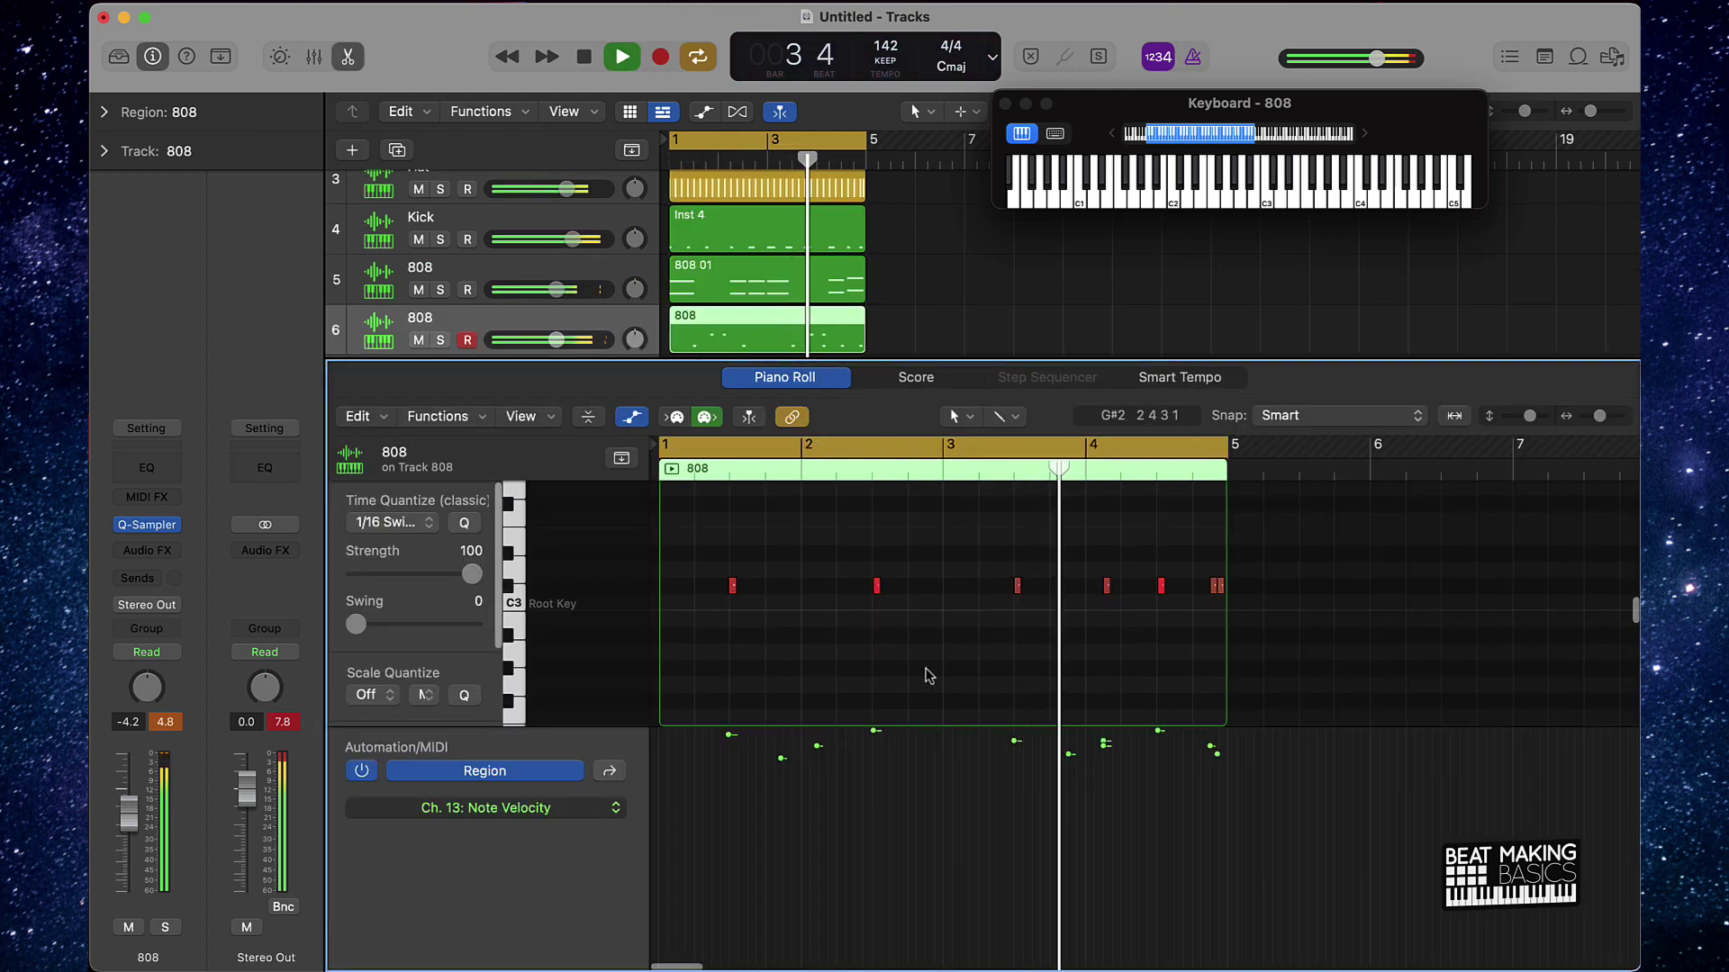
pyautogui.press('super+a')
pyautogui.scroll(3, 837, 657)
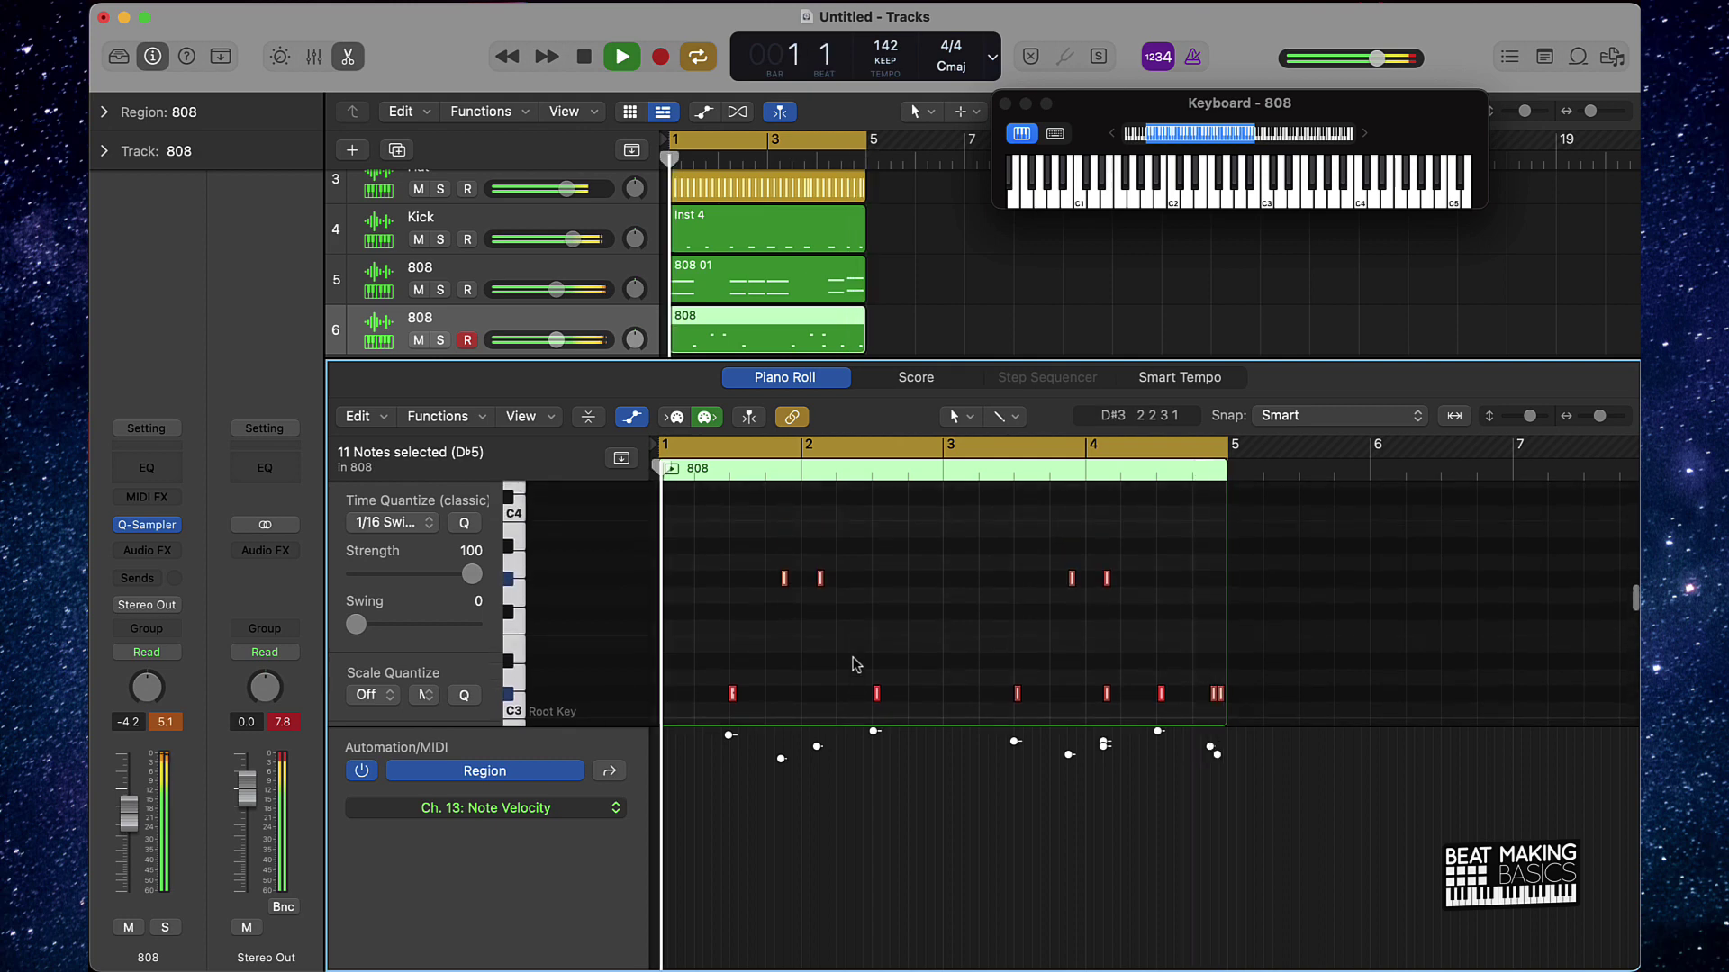
pyautogui.click(465, 523)
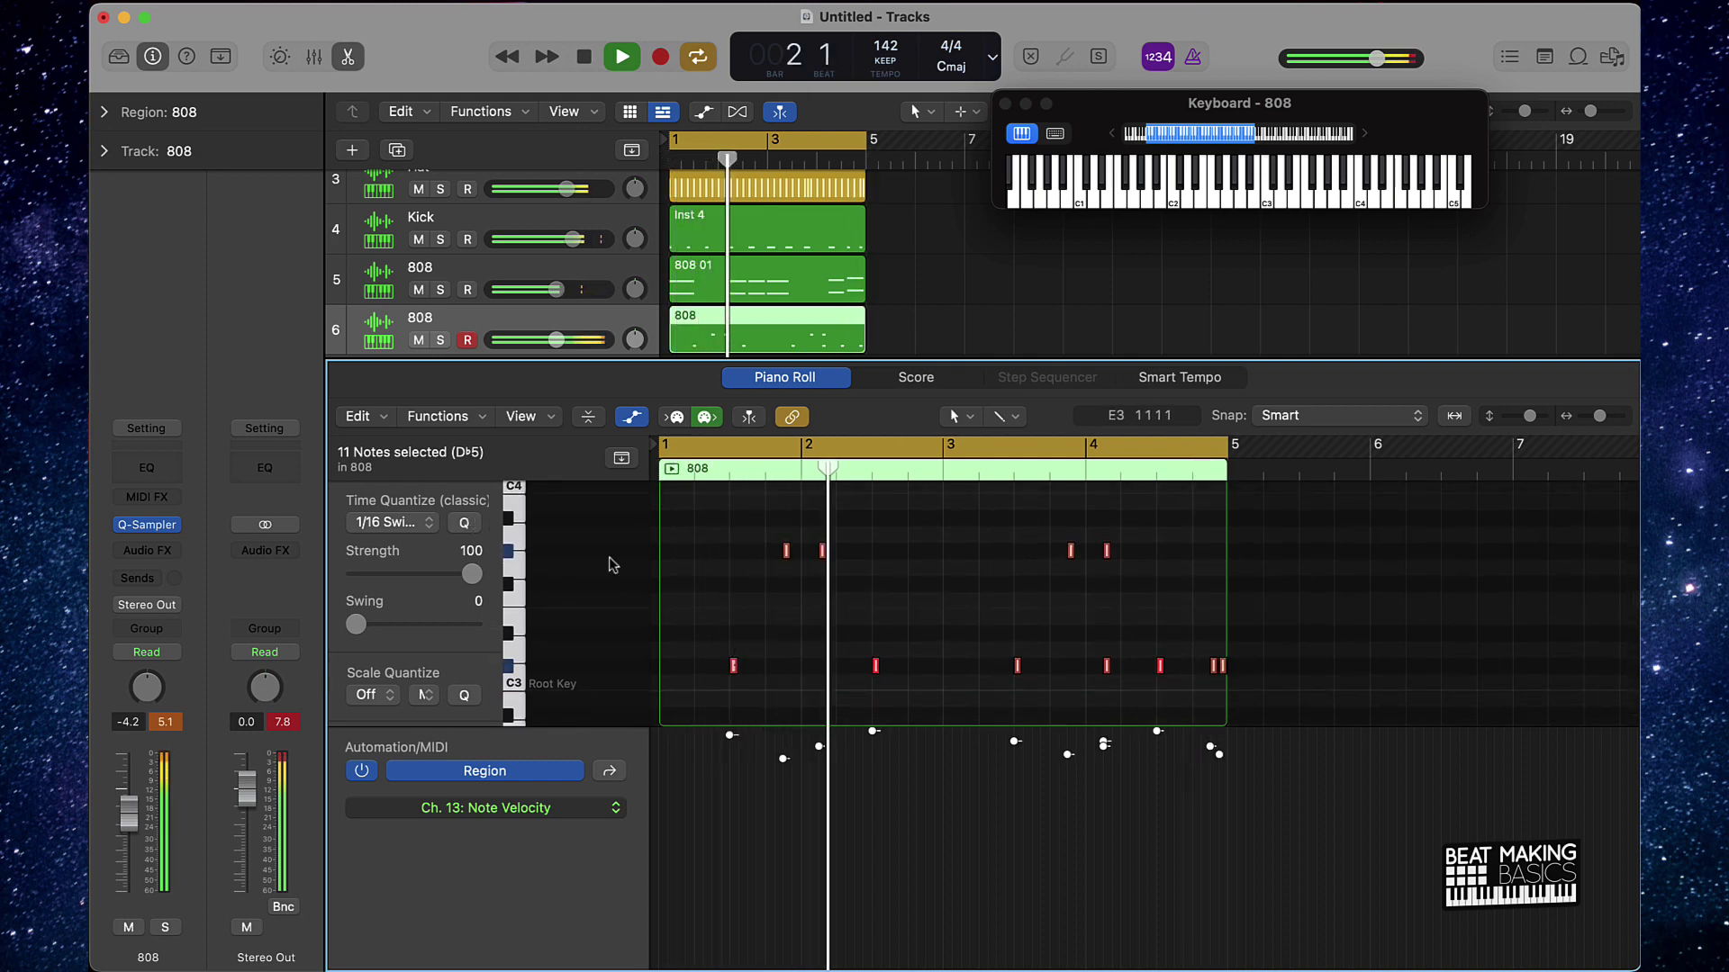
# Delete the lower snare note that coincides with the higher-pitched one early in bar 4 and close the Piano Roll.
pyautogui.scroll(-2, 963, 625)
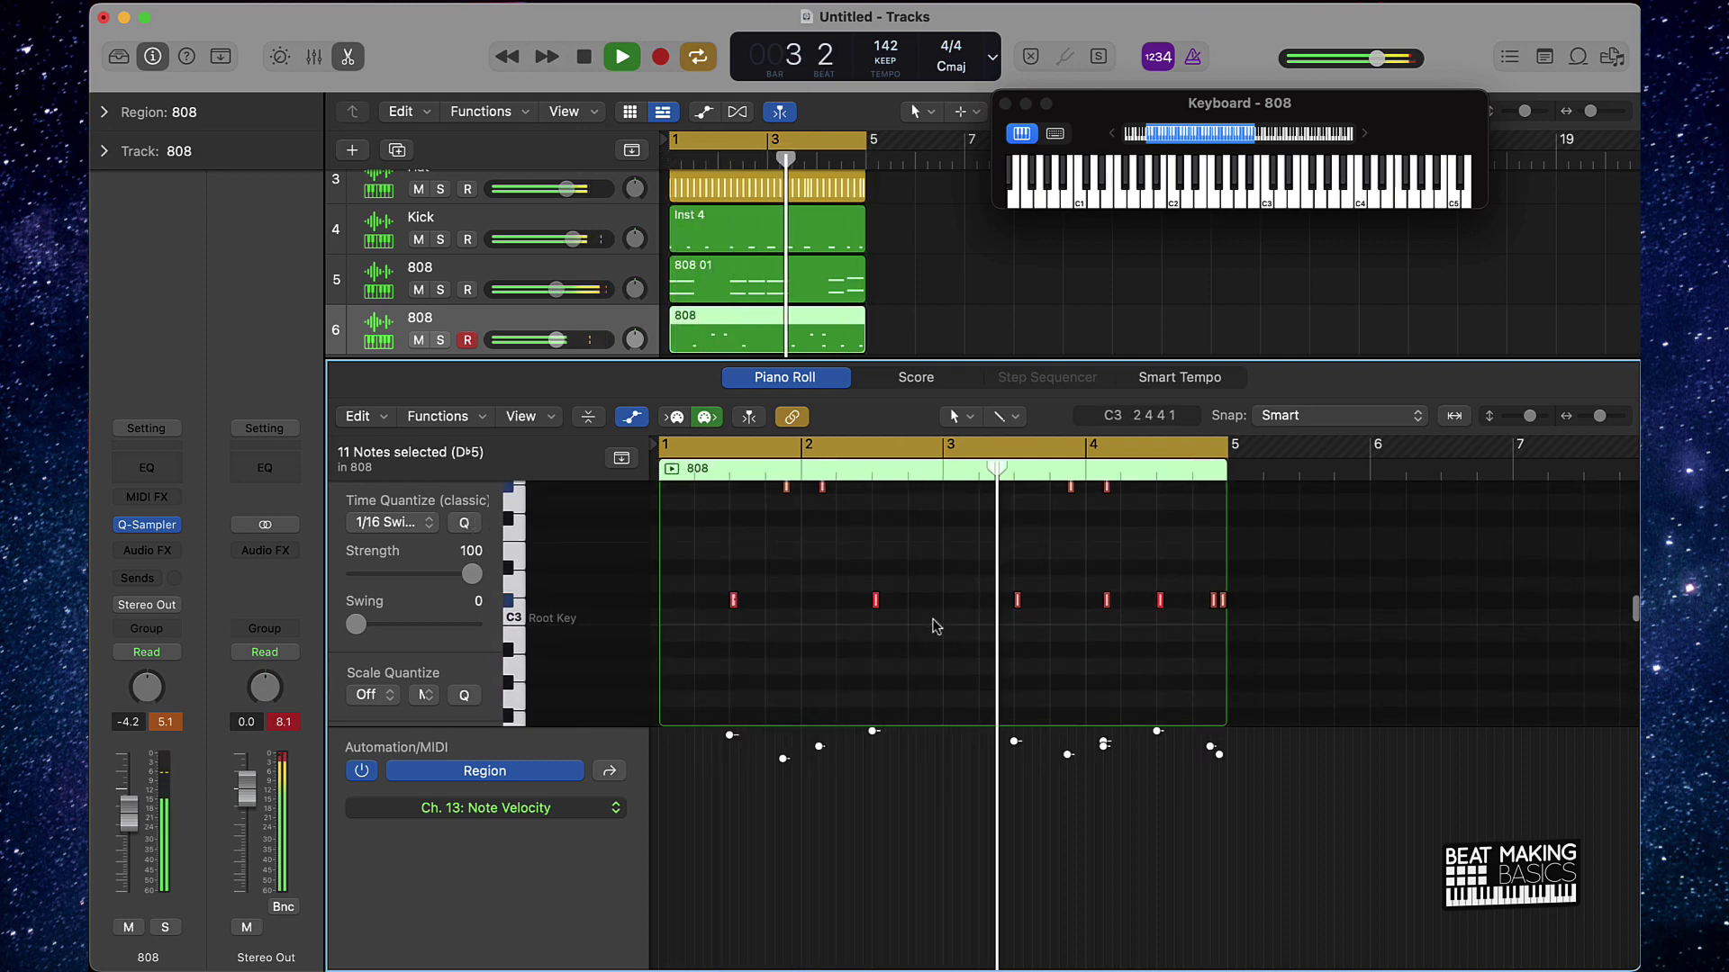
pyautogui.scroll(1, 799, 542)
pyautogui.click(801, 545)
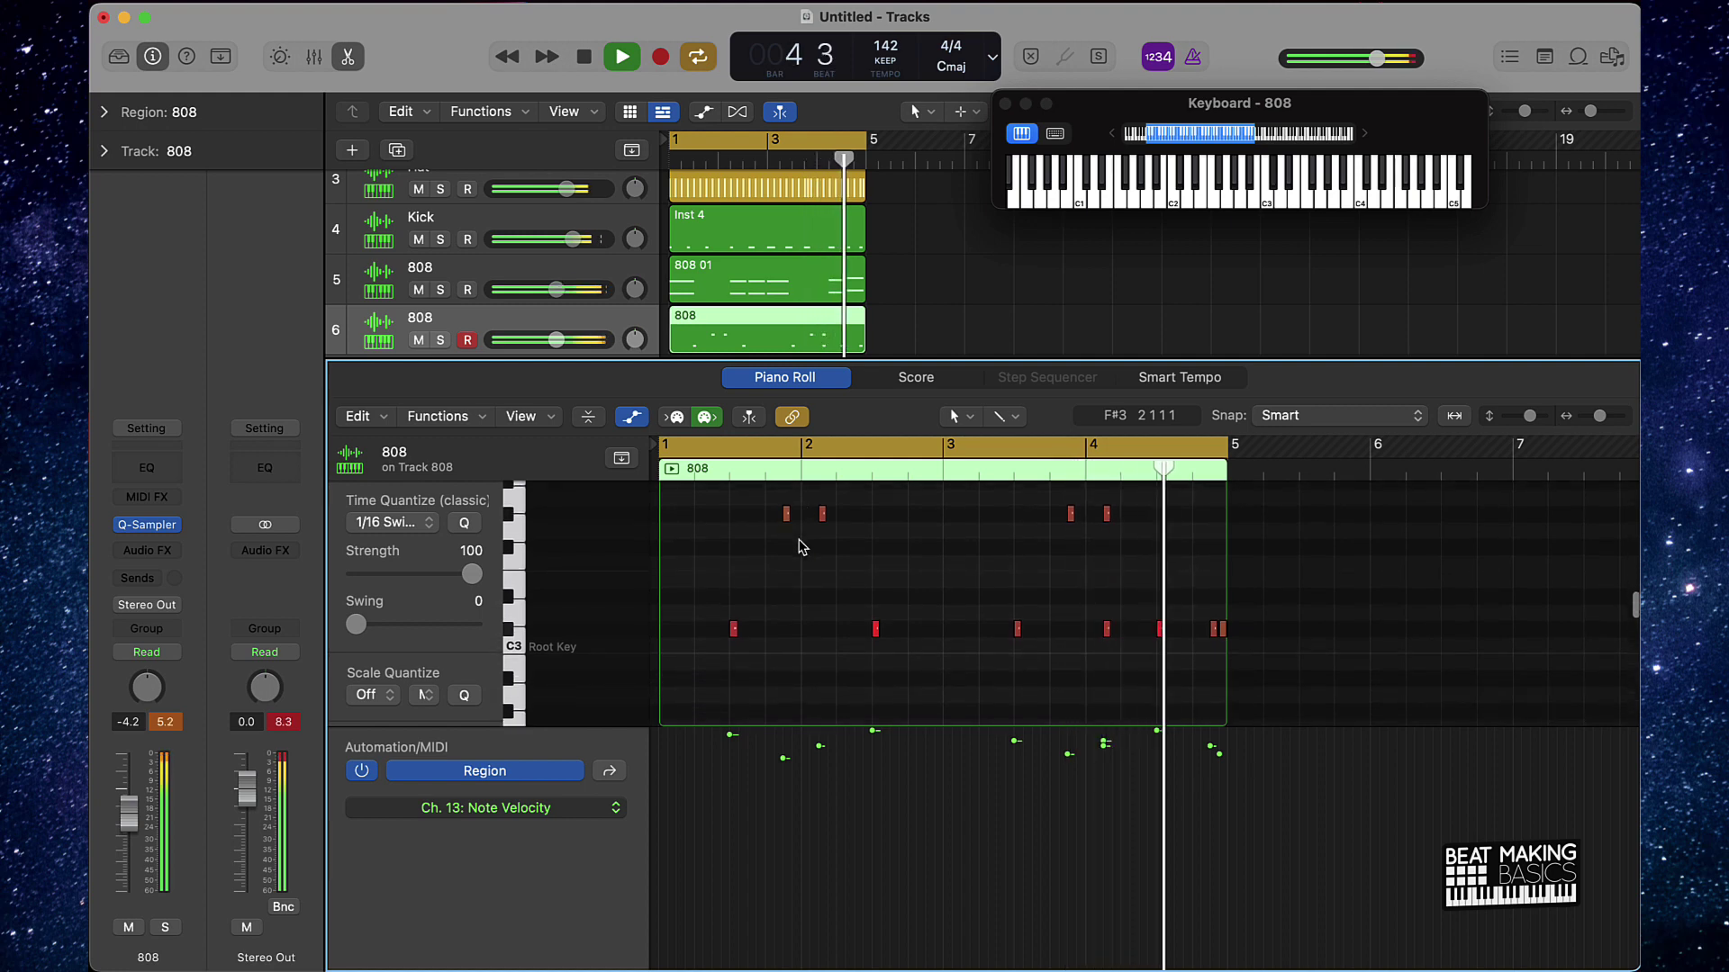
pyautogui.scroll(-1, 855, 549)
pyautogui.click(1107, 604)
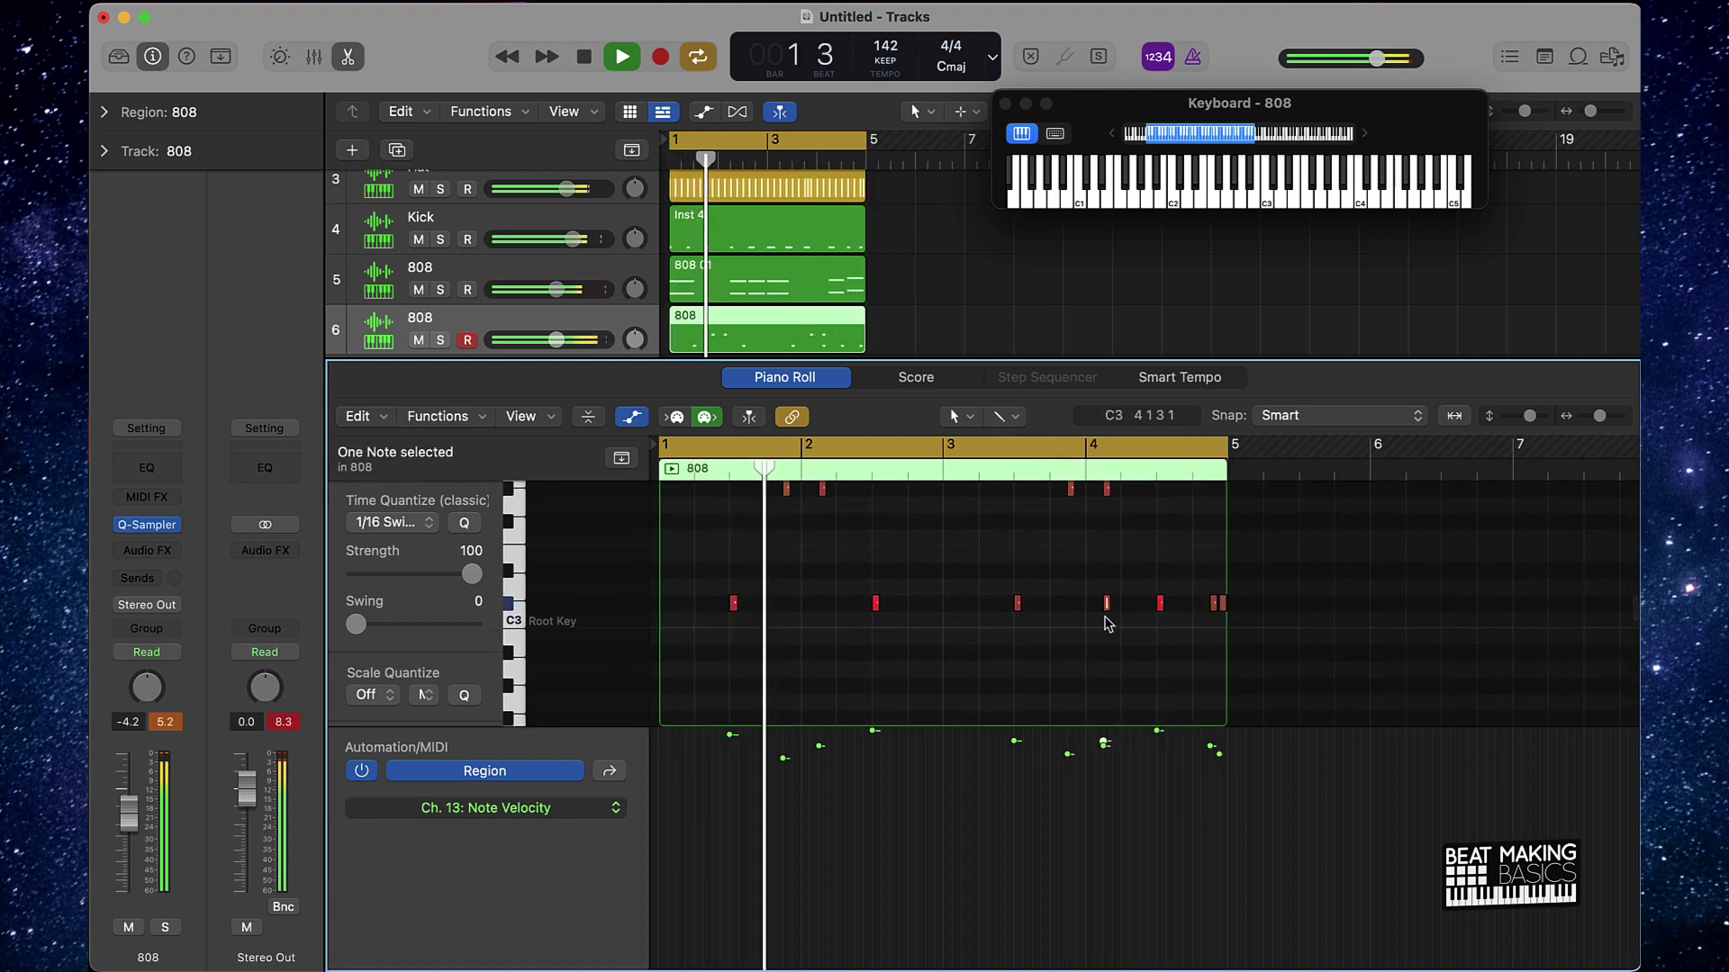
pyautogui.press('Delete')
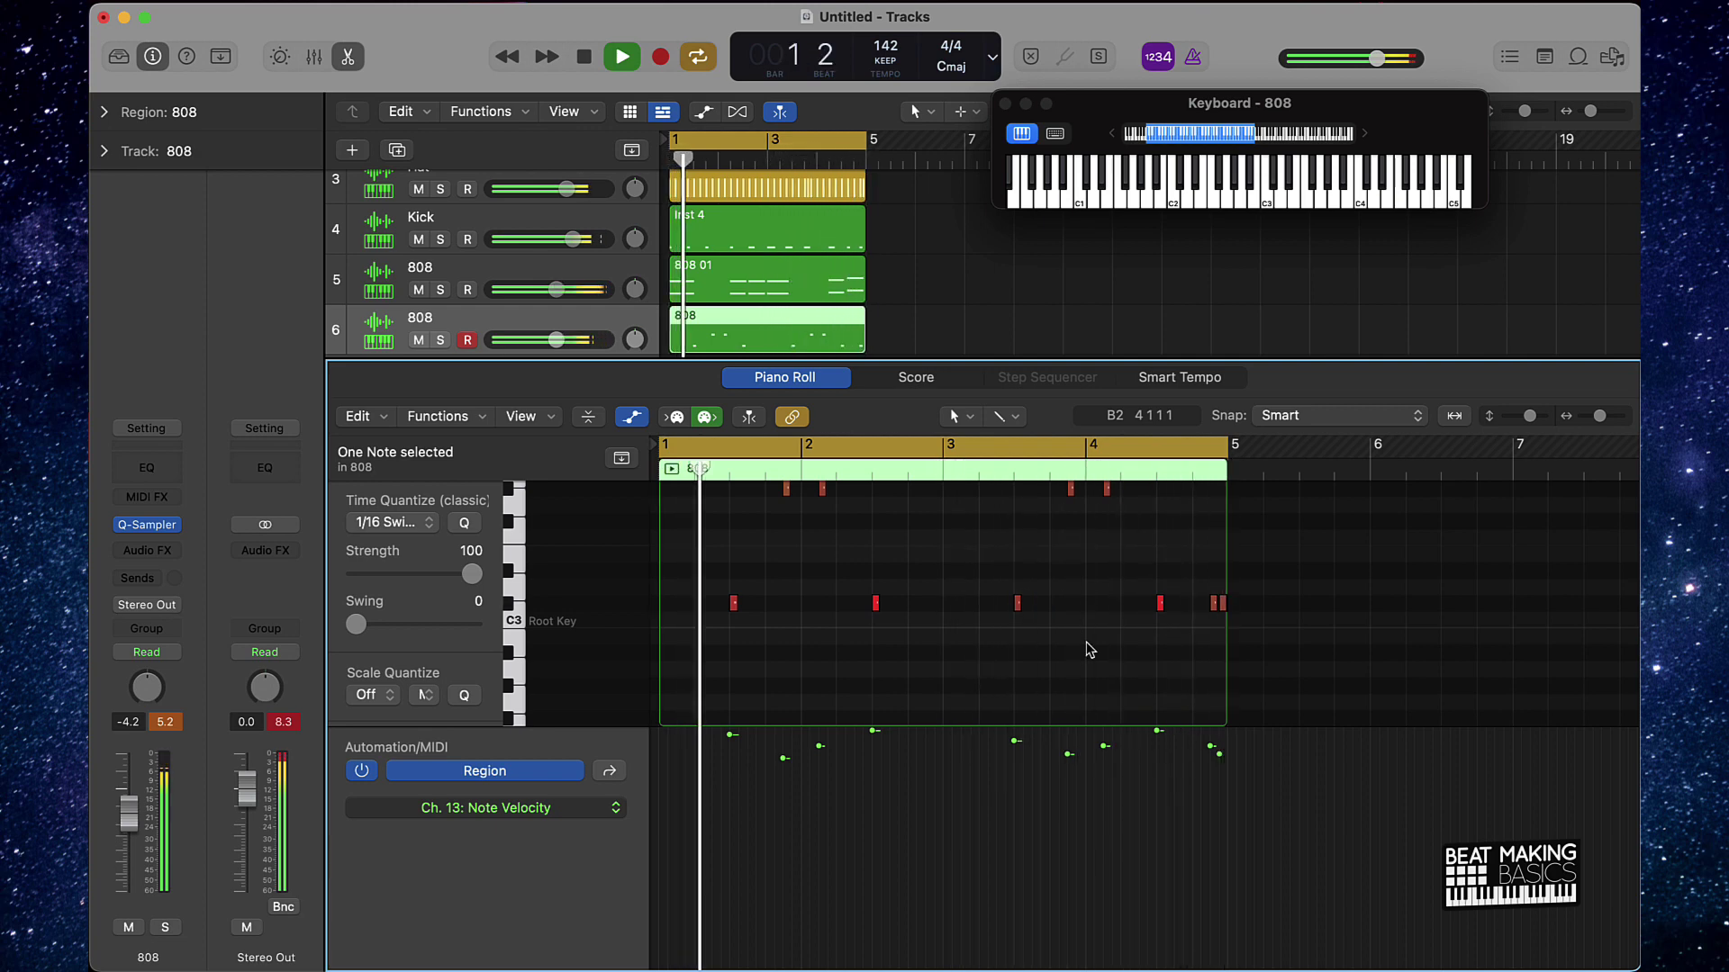
pyautogui.press('e')
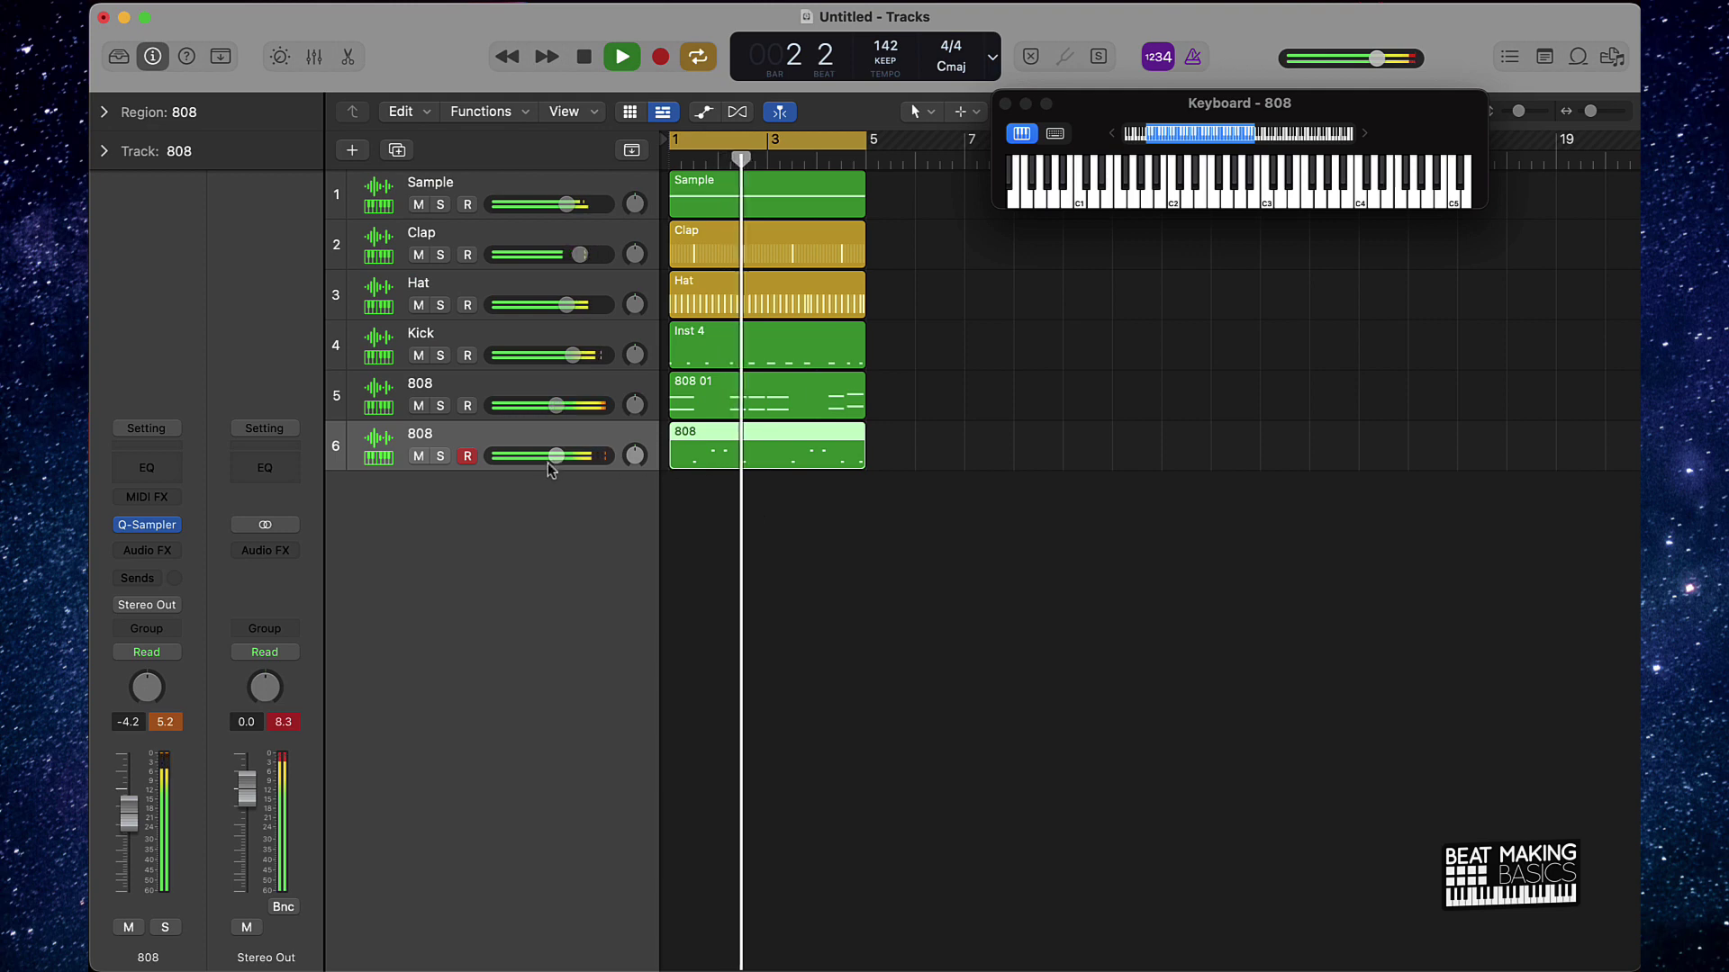
# Rename track 6 as Snare and select the Sample track.
pyautogui.doubleClick(420, 434)
pyautogui.write('Snare')
pyautogui.press('Return')
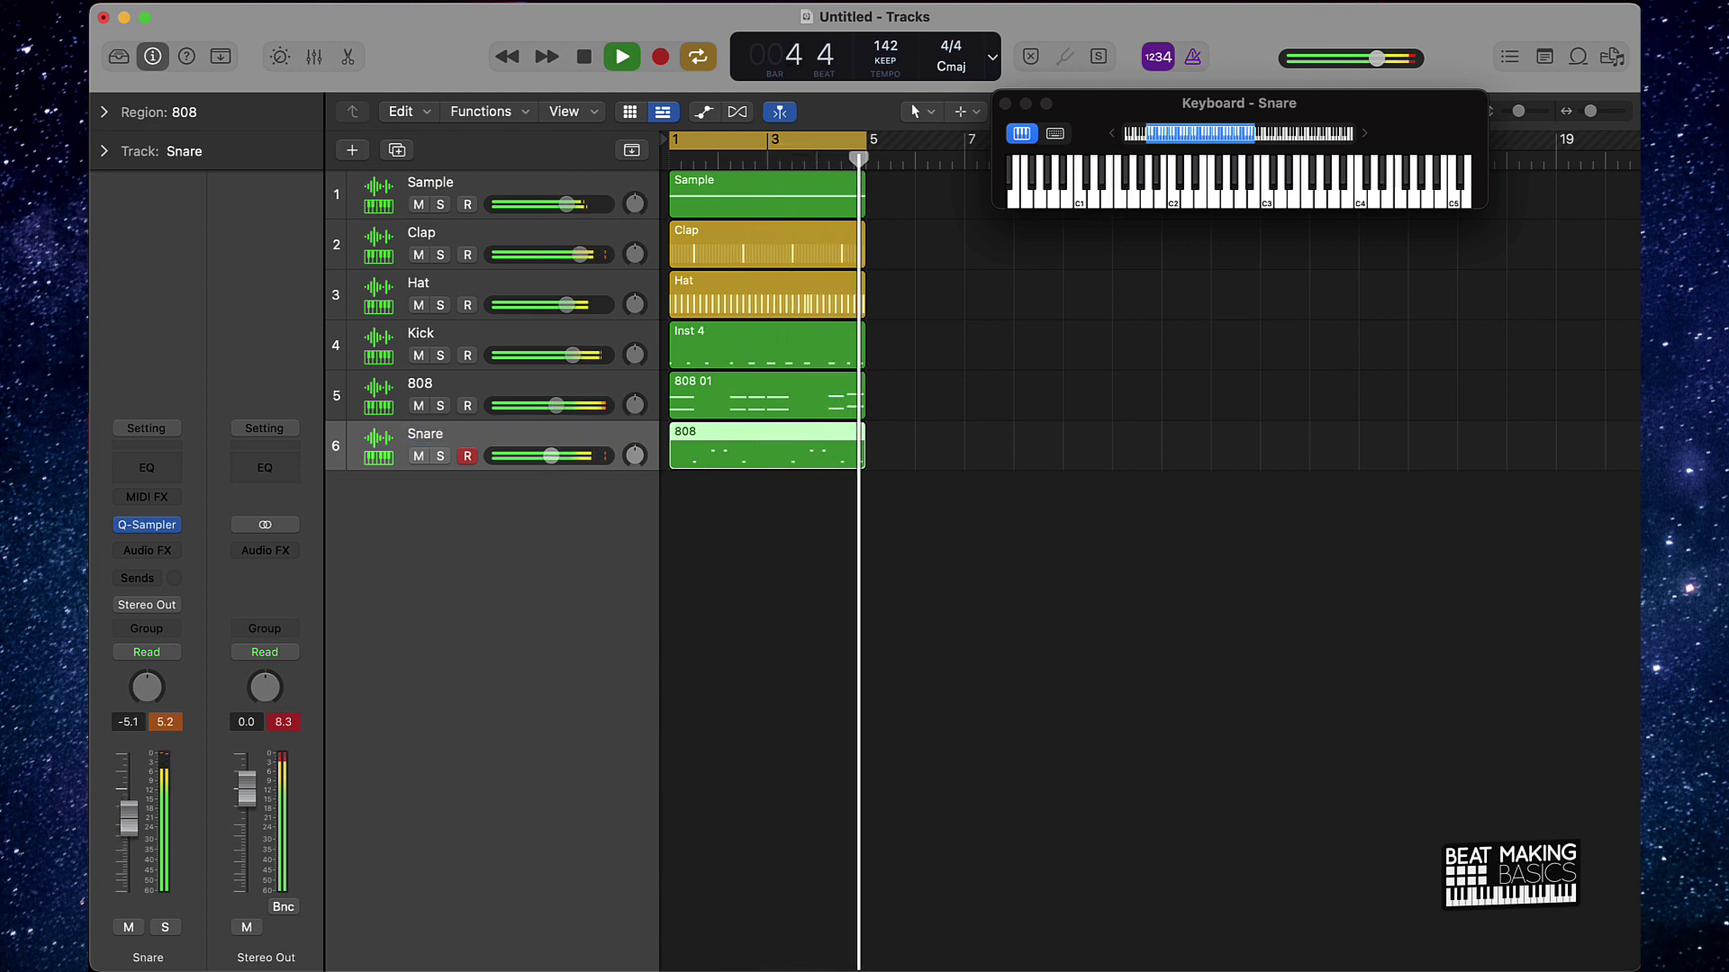
pyautogui.click(547, 181)
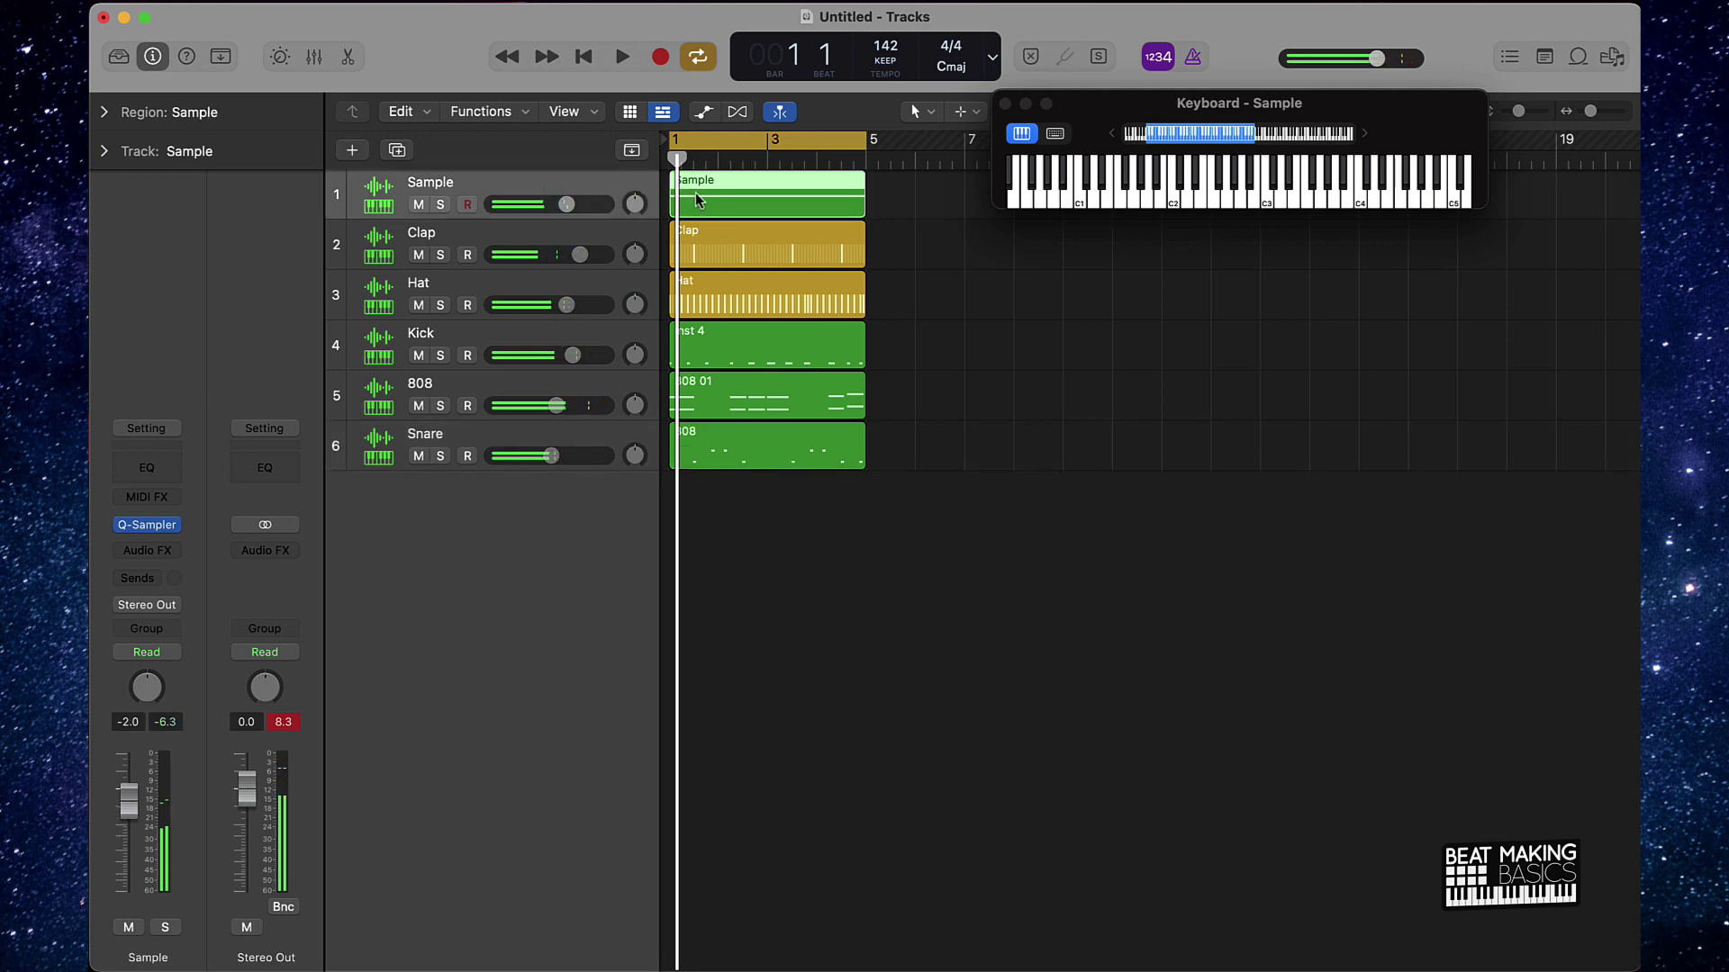
# Duplicate the Sample track, copy its region onto the new track 2 and open the copy in the Piano Roll.
pyautogui.press('super+d')
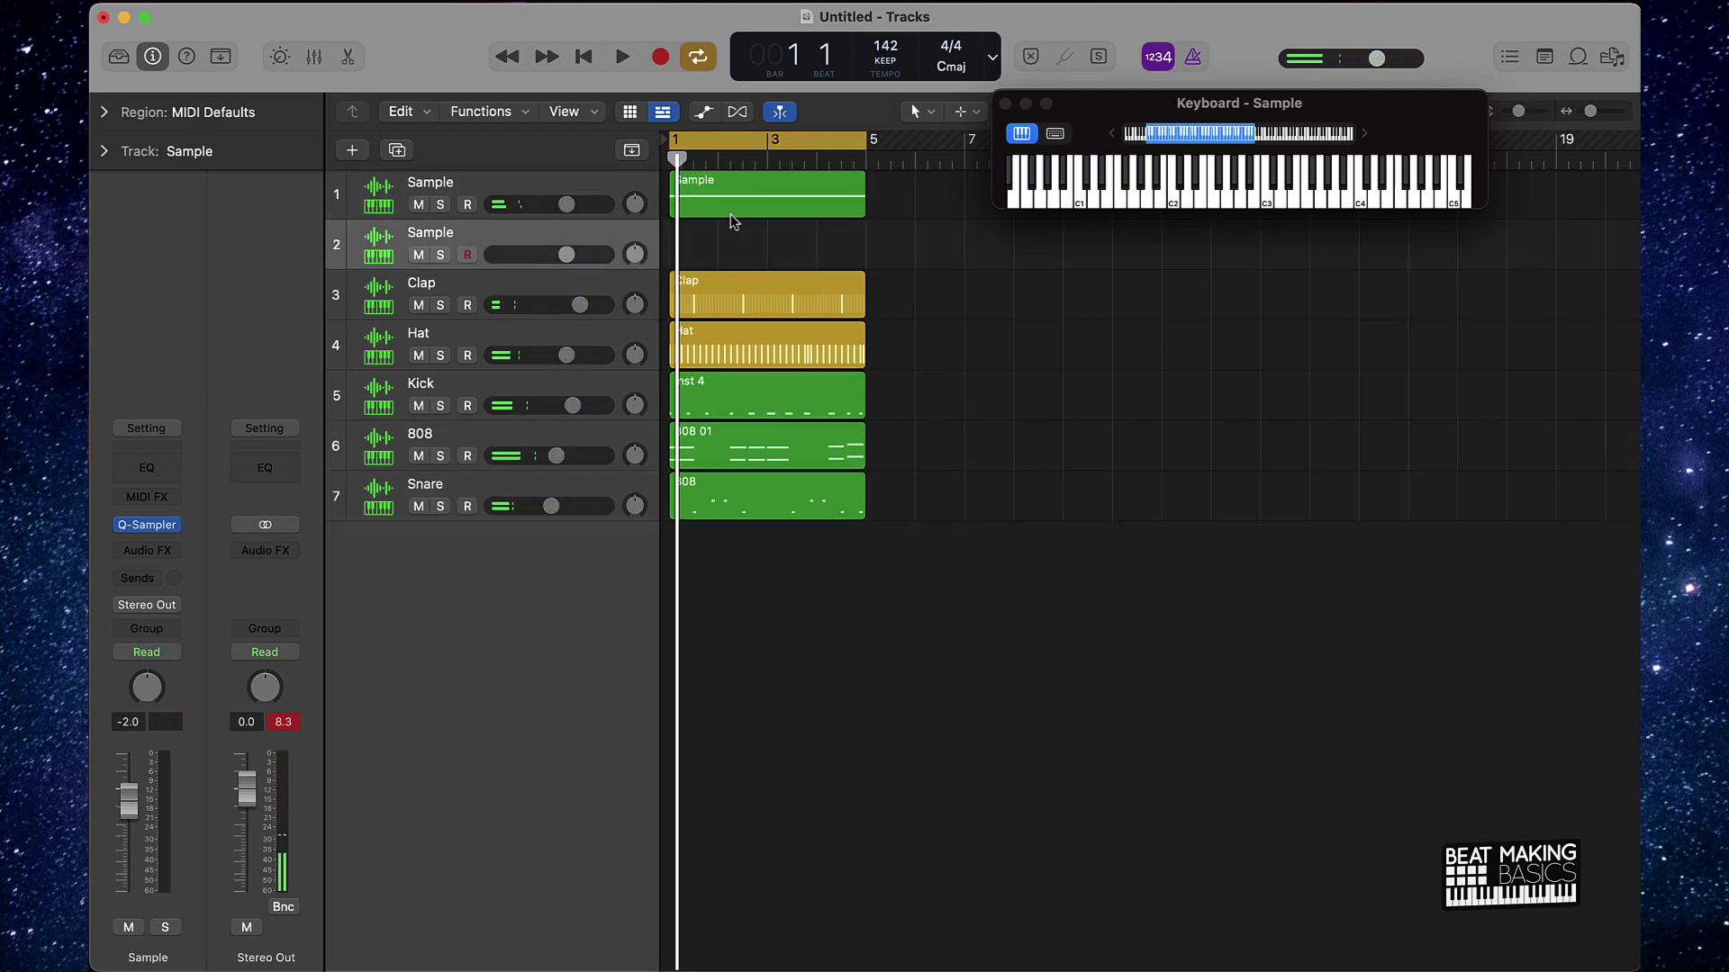
pyautogui.moveTo(732, 212); pyautogui.dragTo(729, 241)
pyautogui.doubleClick(729, 240)
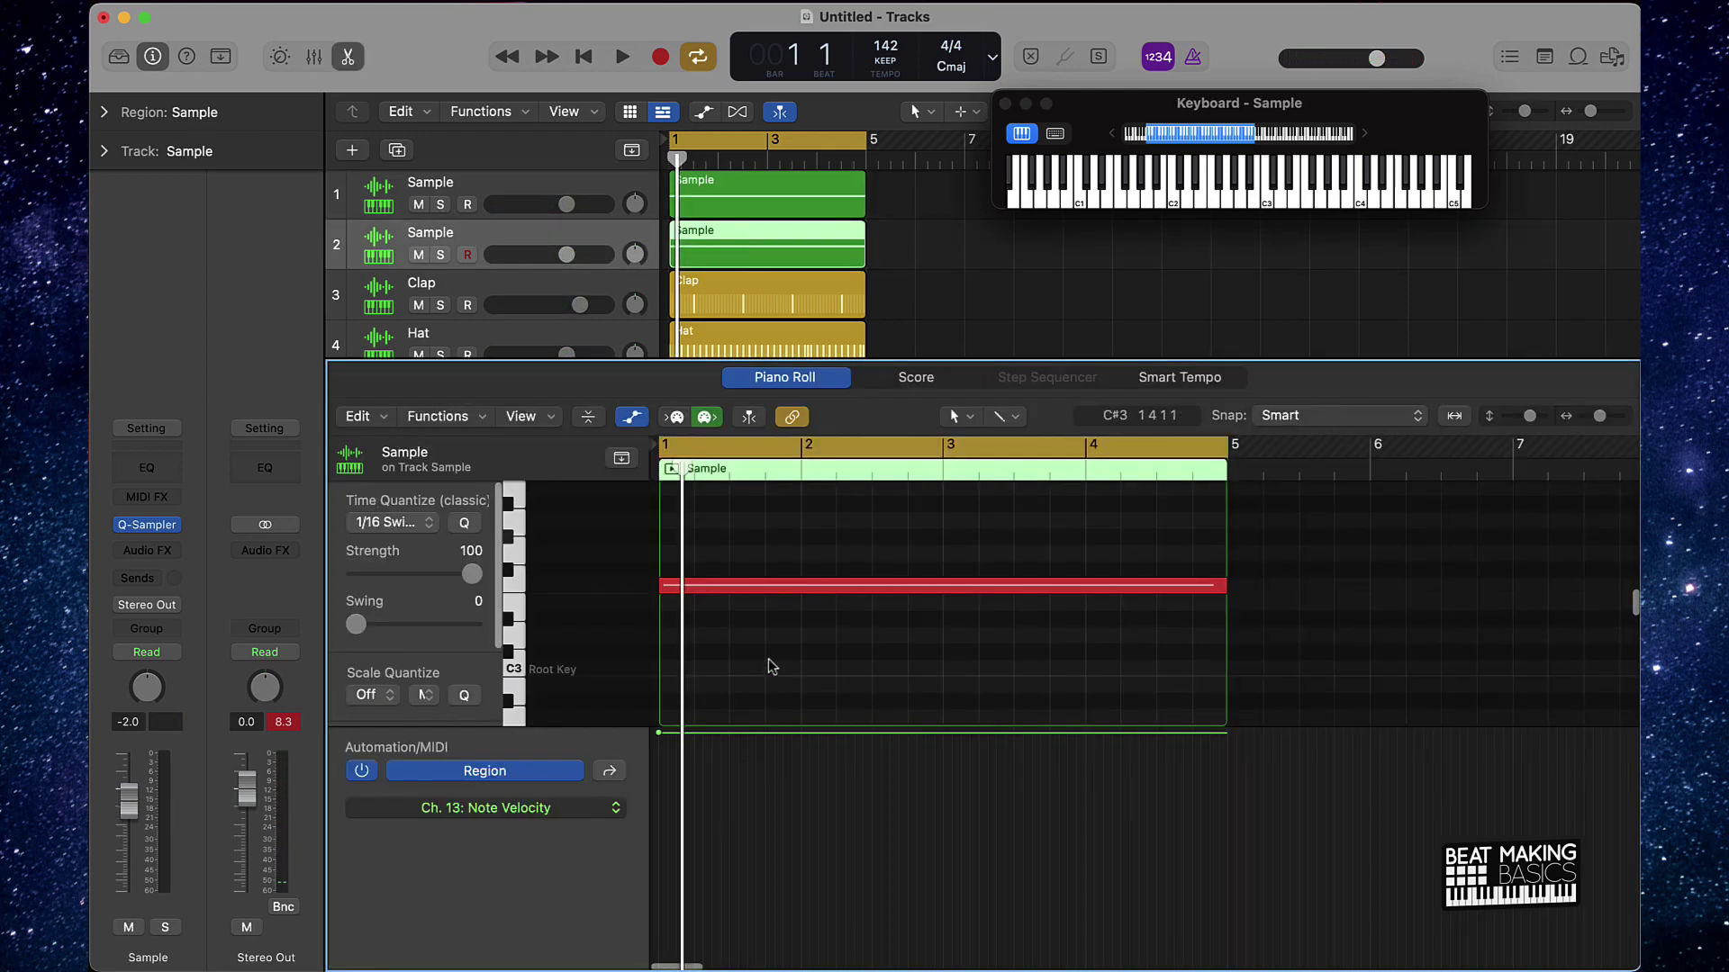
# Try the copied Sample note an octave higher, at F4, with the beat playing.
pyautogui.scroll(5, 772, 667)
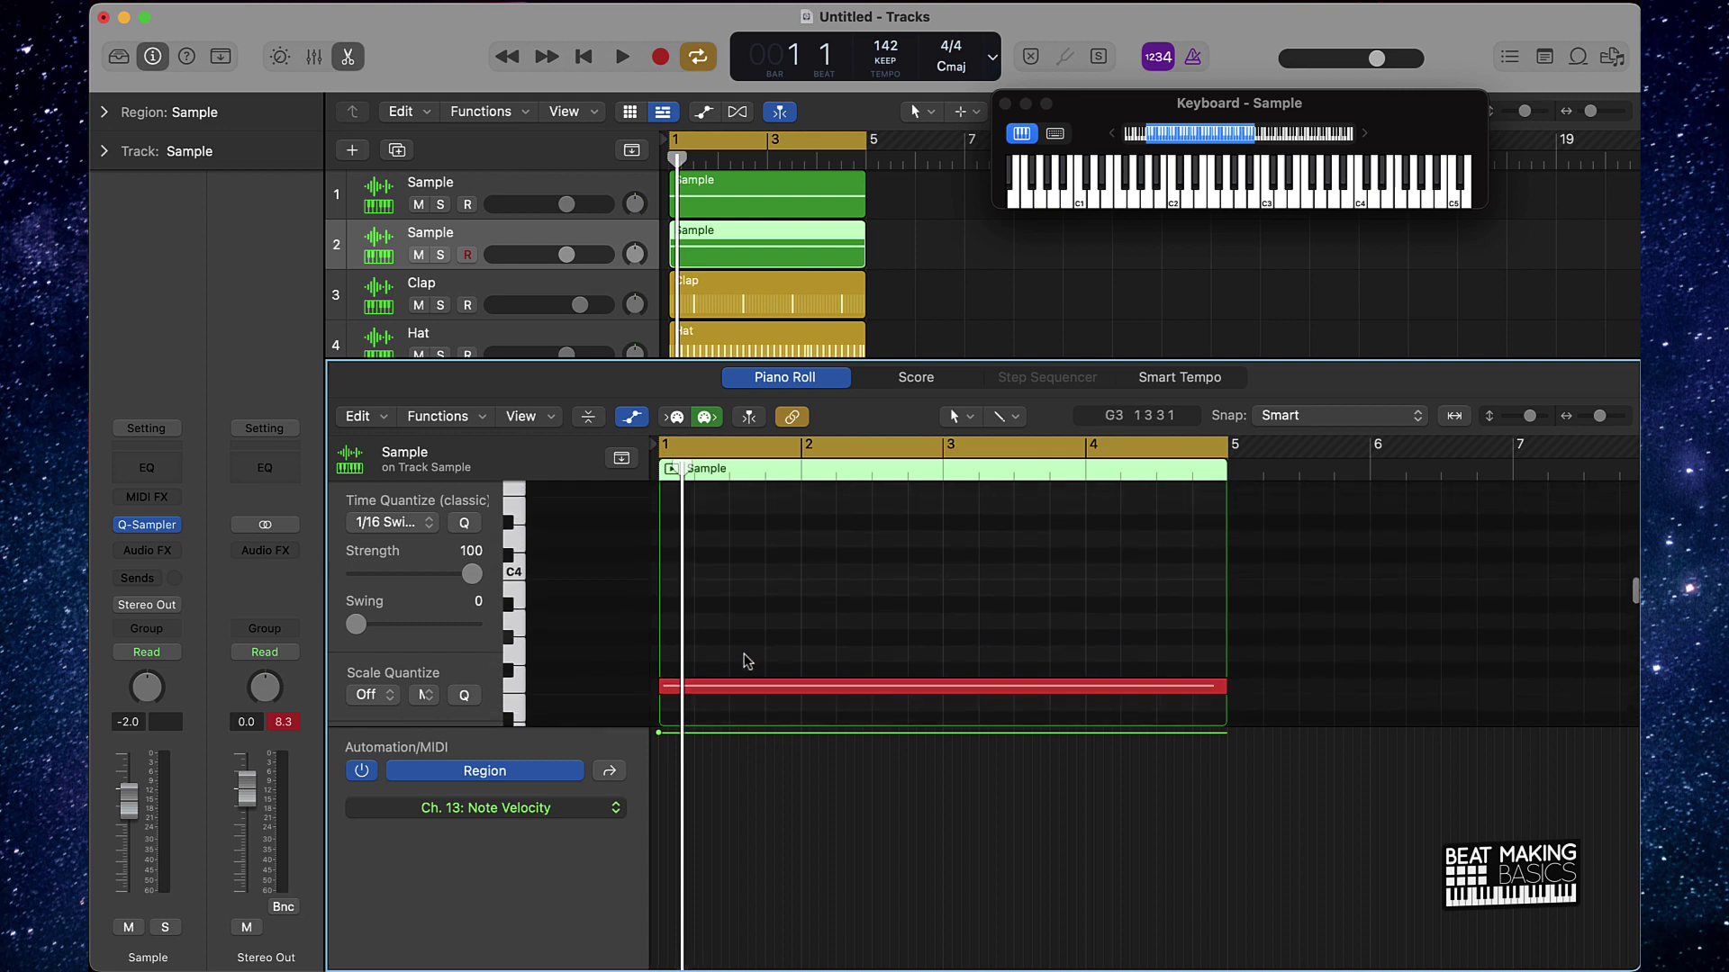
pyautogui.moveTo(734, 691); pyautogui.dragTo(734, 500)
pyautogui.press('space')
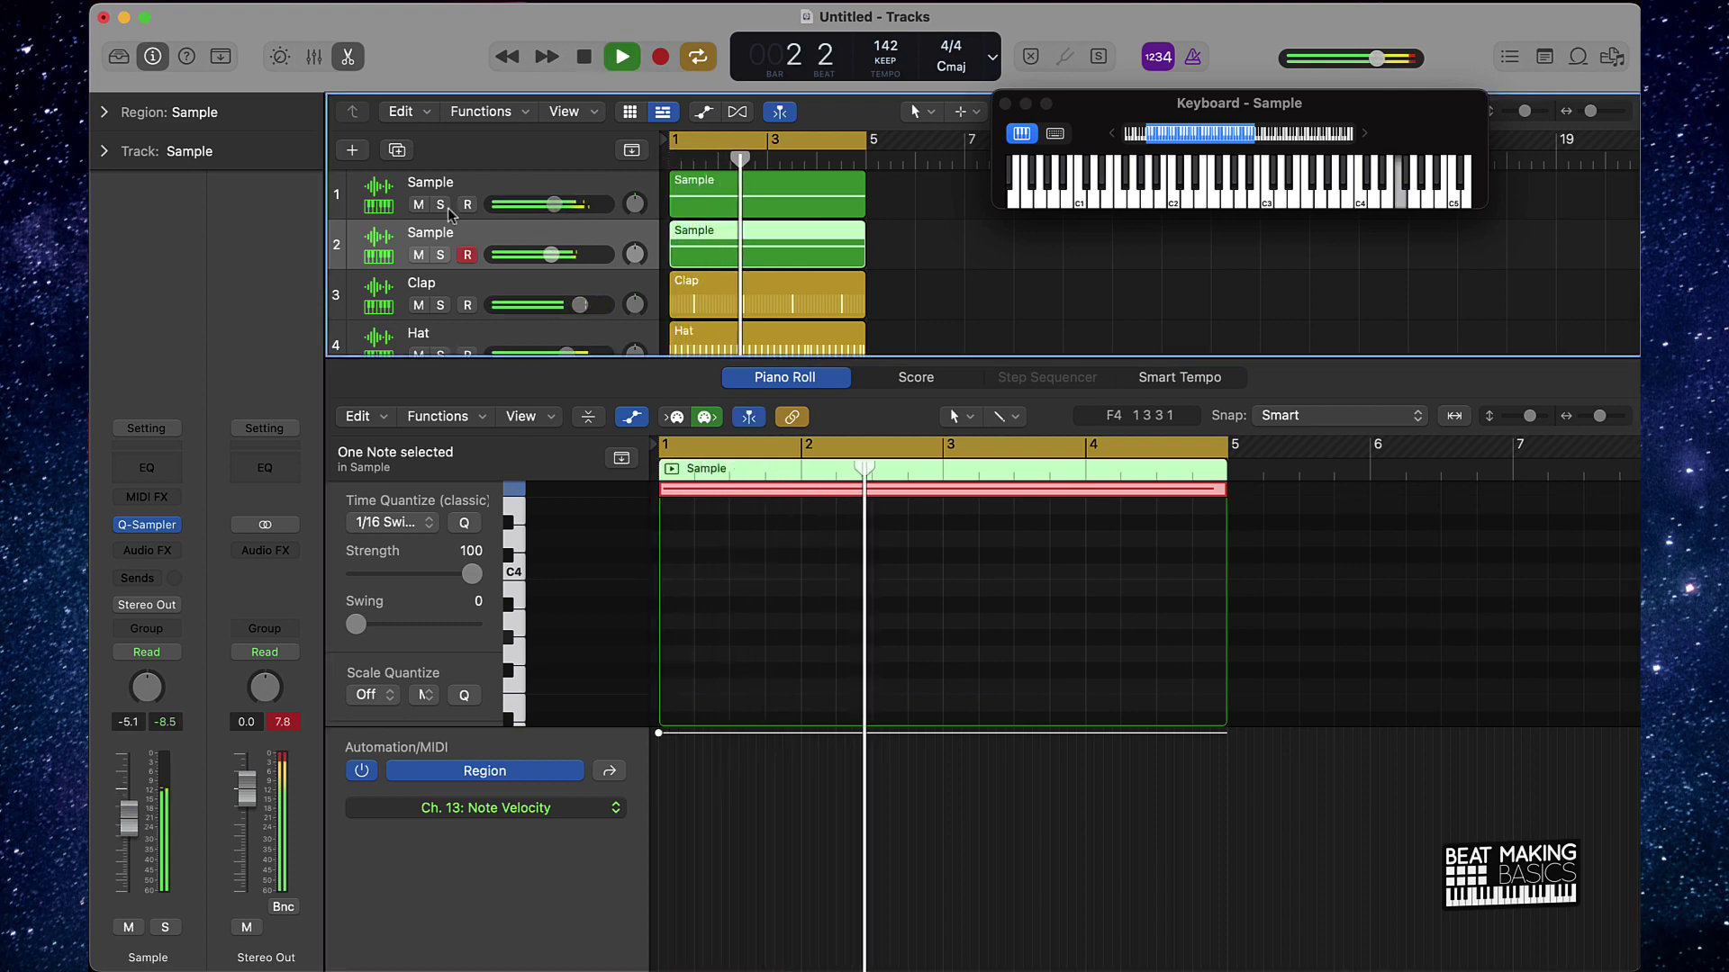
# Mute the original Sample track and lower the volume of its copy on track 2 to -6.2 dB.
pyautogui.click(418, 204)
pyautogui.moveTo(540, 257); pyautogui.dragTo(537, 256)
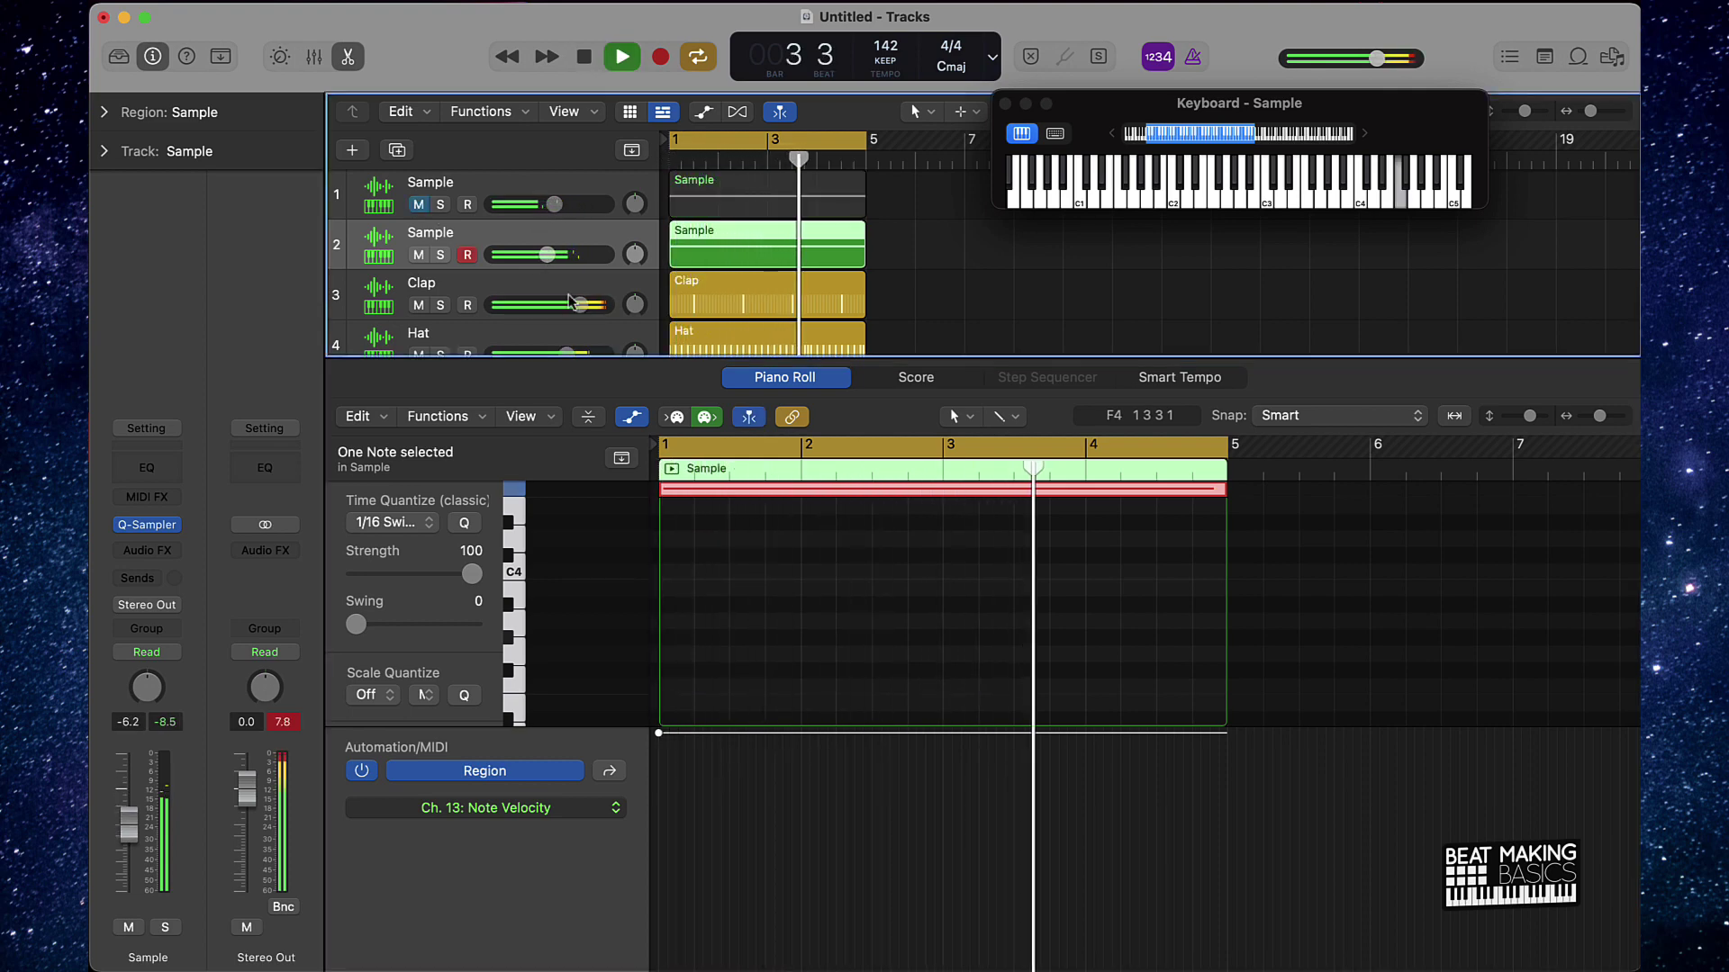
# Move the copied Sample region's note down to F2 and play the beat from the start.
pyautogui.keyDown('ctrl'); pyautogui.keyDown('alt'); pyautogui.click(789, 554); pyautogui.keyUp('alt'); pyautogui.keyUp('ctrl')
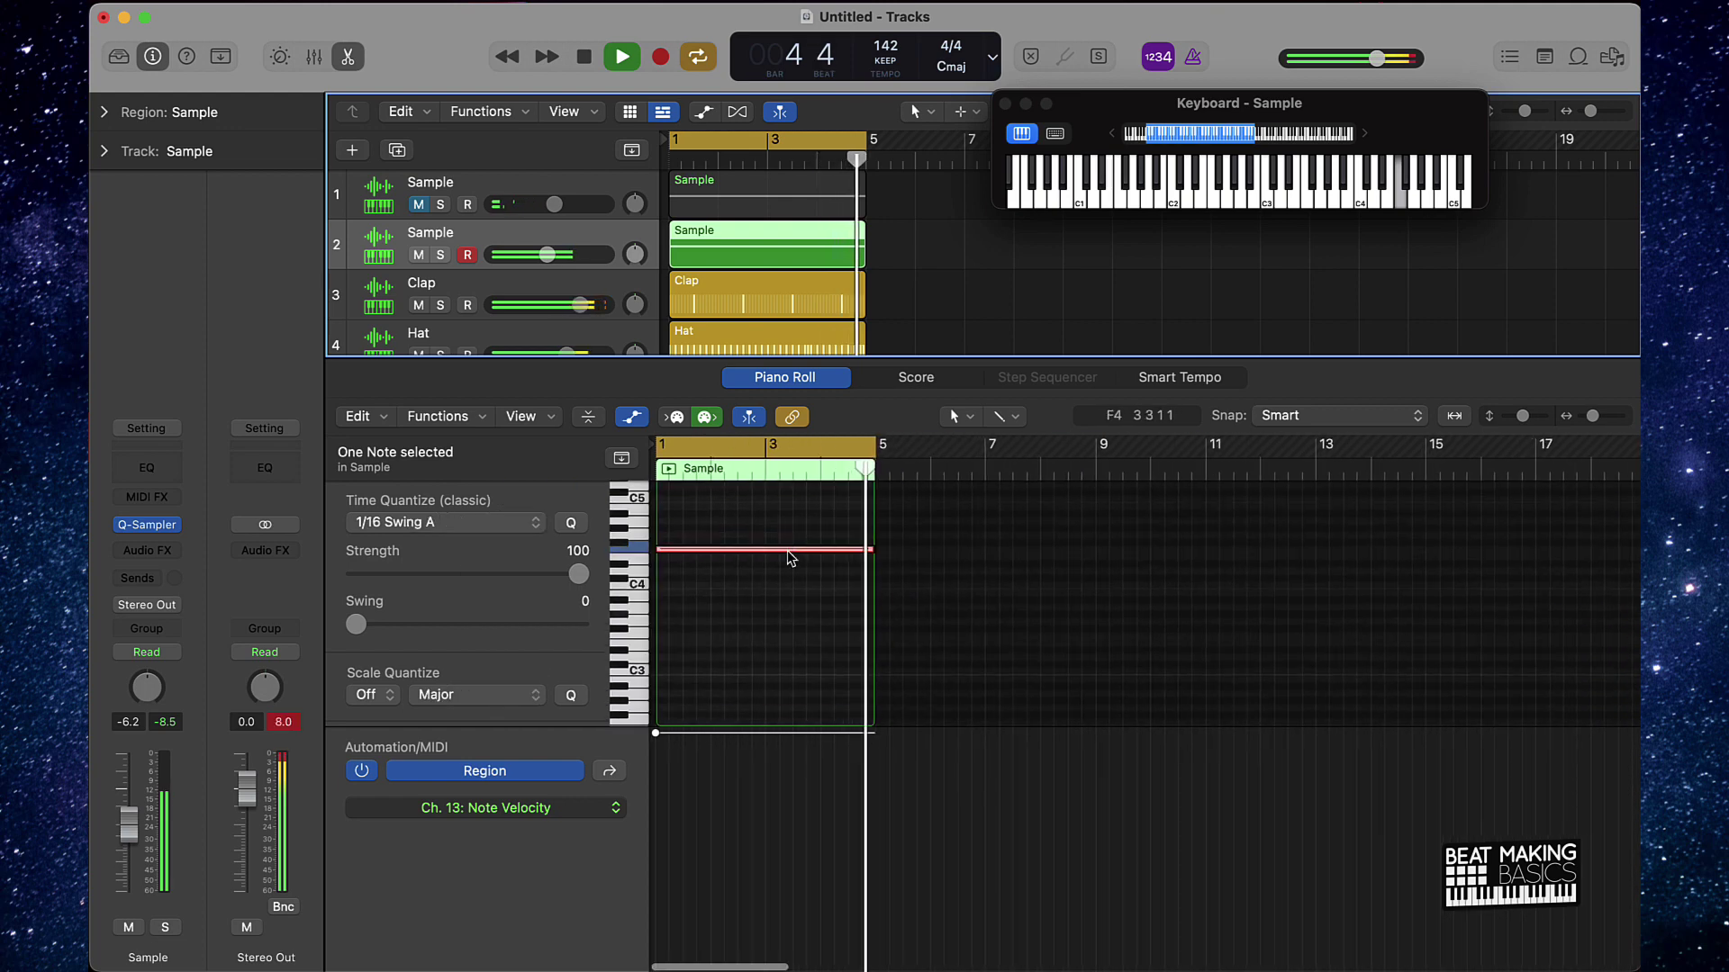
pyautogui.press('space')
pyautogui.moveTo(711, 565); pyautogui.dragTo(714, 705)
pyautogui.press('space')
pyautogui.press('Return')
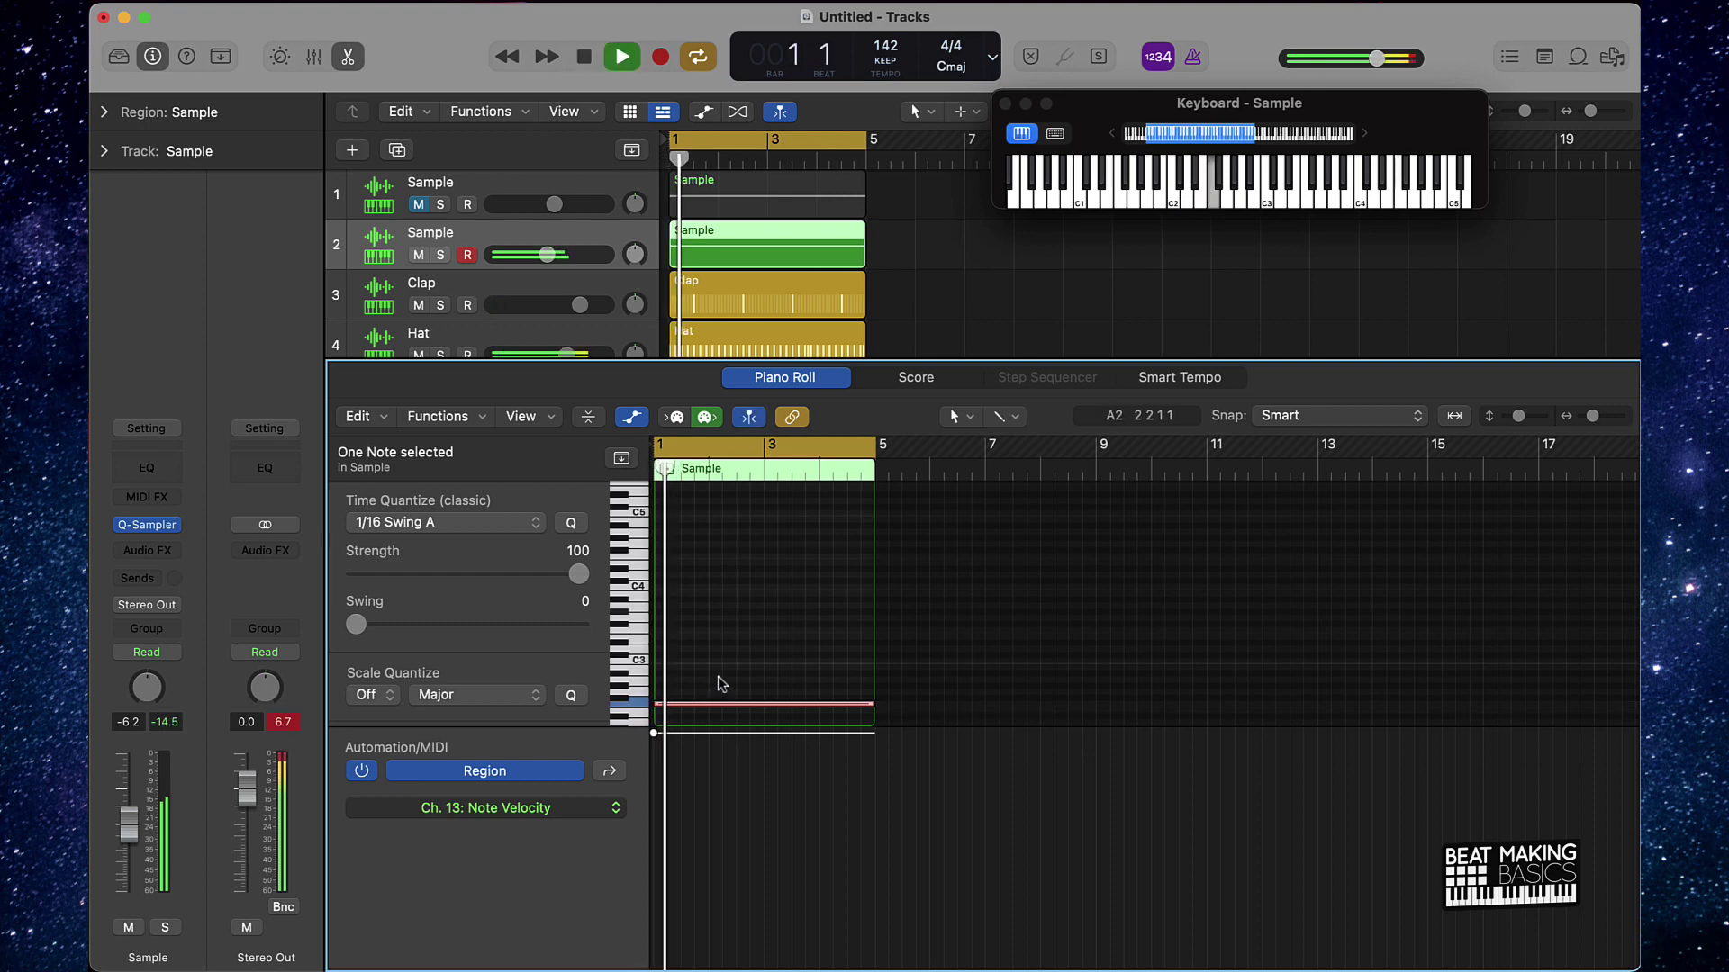
pyautogui.click(711, 554)
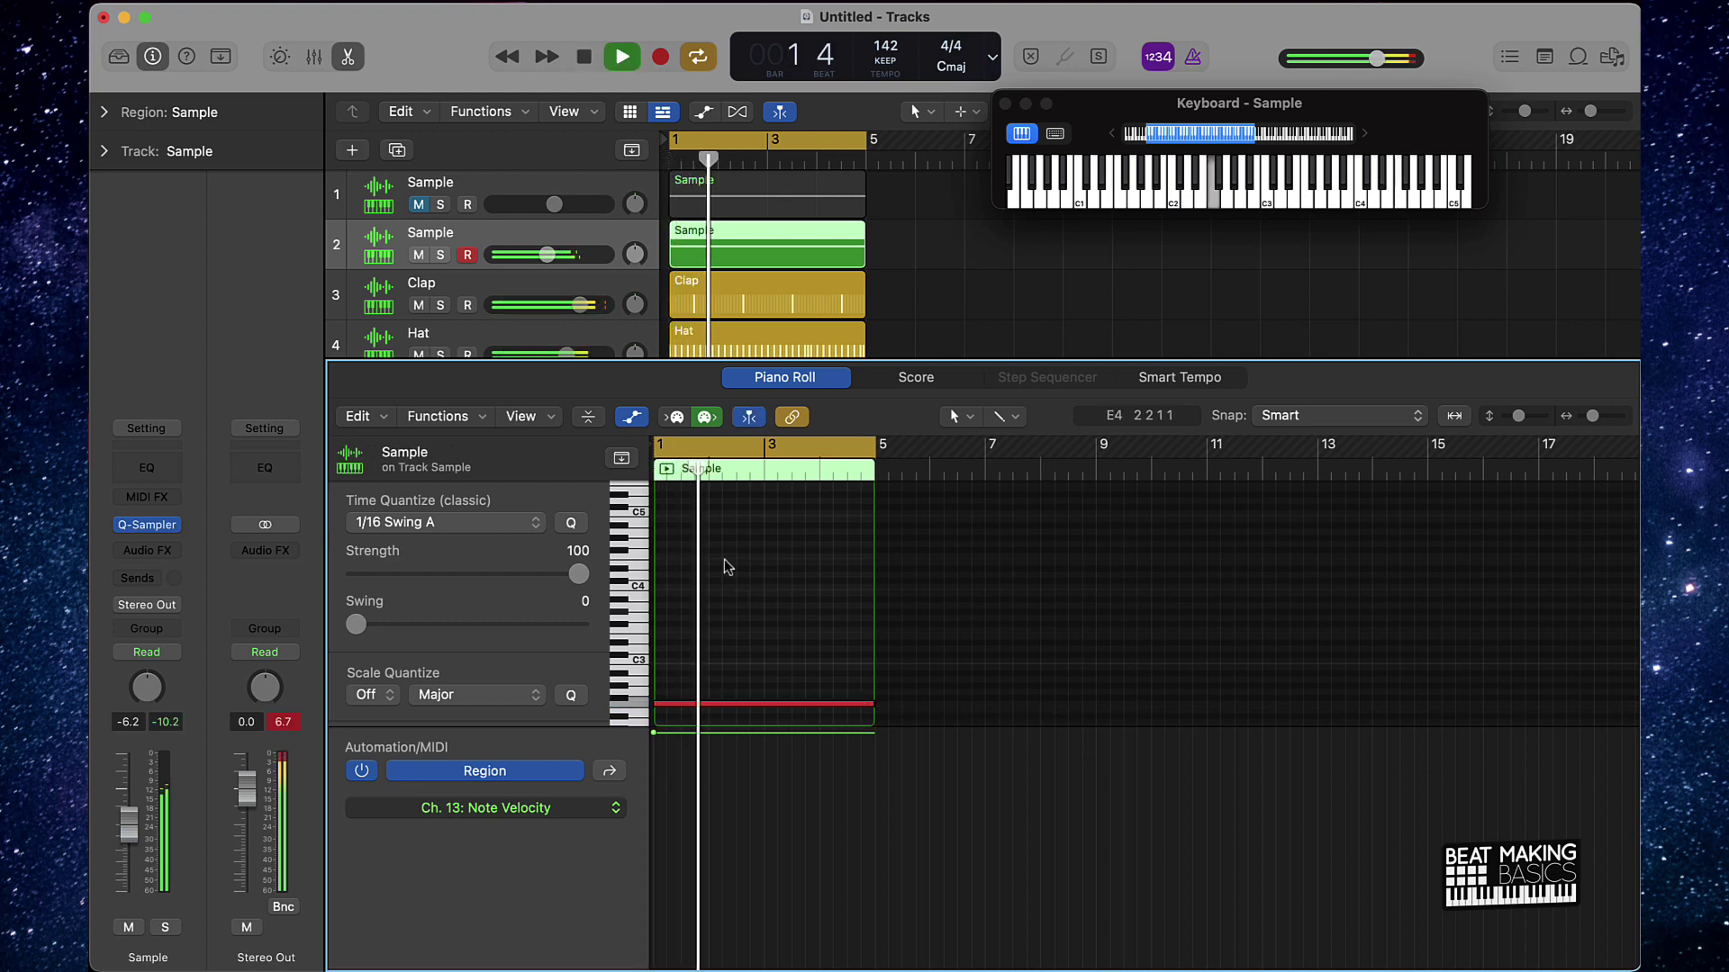
pyautogui.click(167, 468)
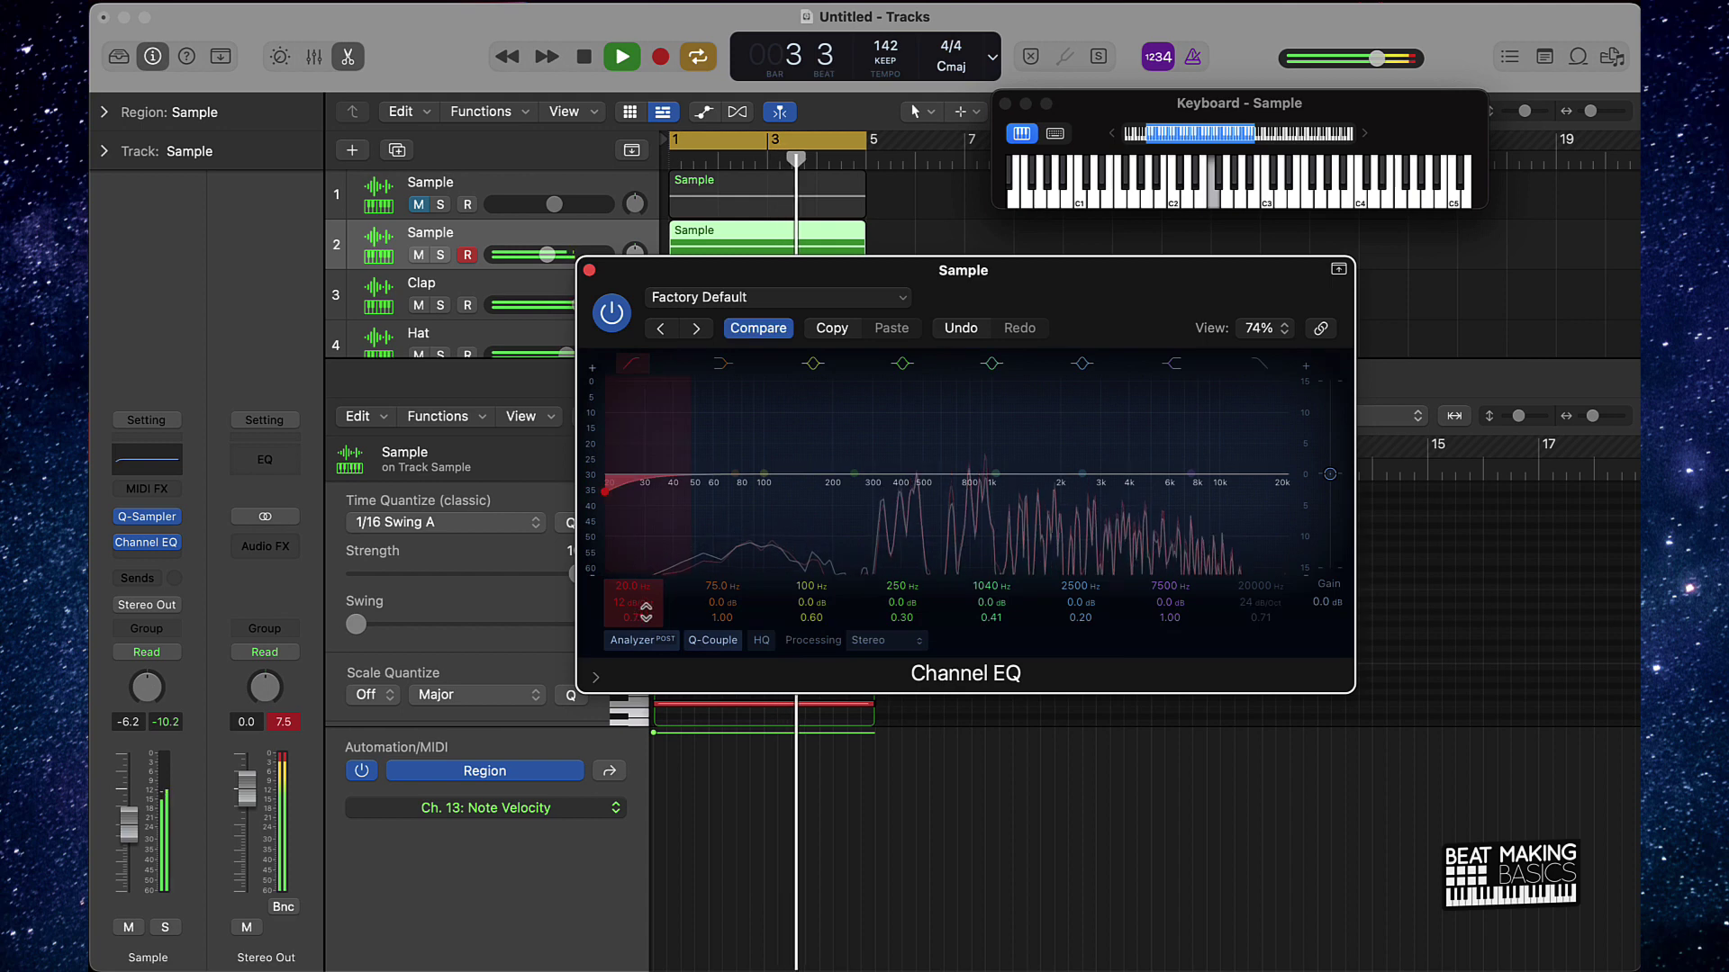
pyautogui.moveTo(646, 614); pyautogui.dragTo(646, 558)
pyautogui.press('super+z')
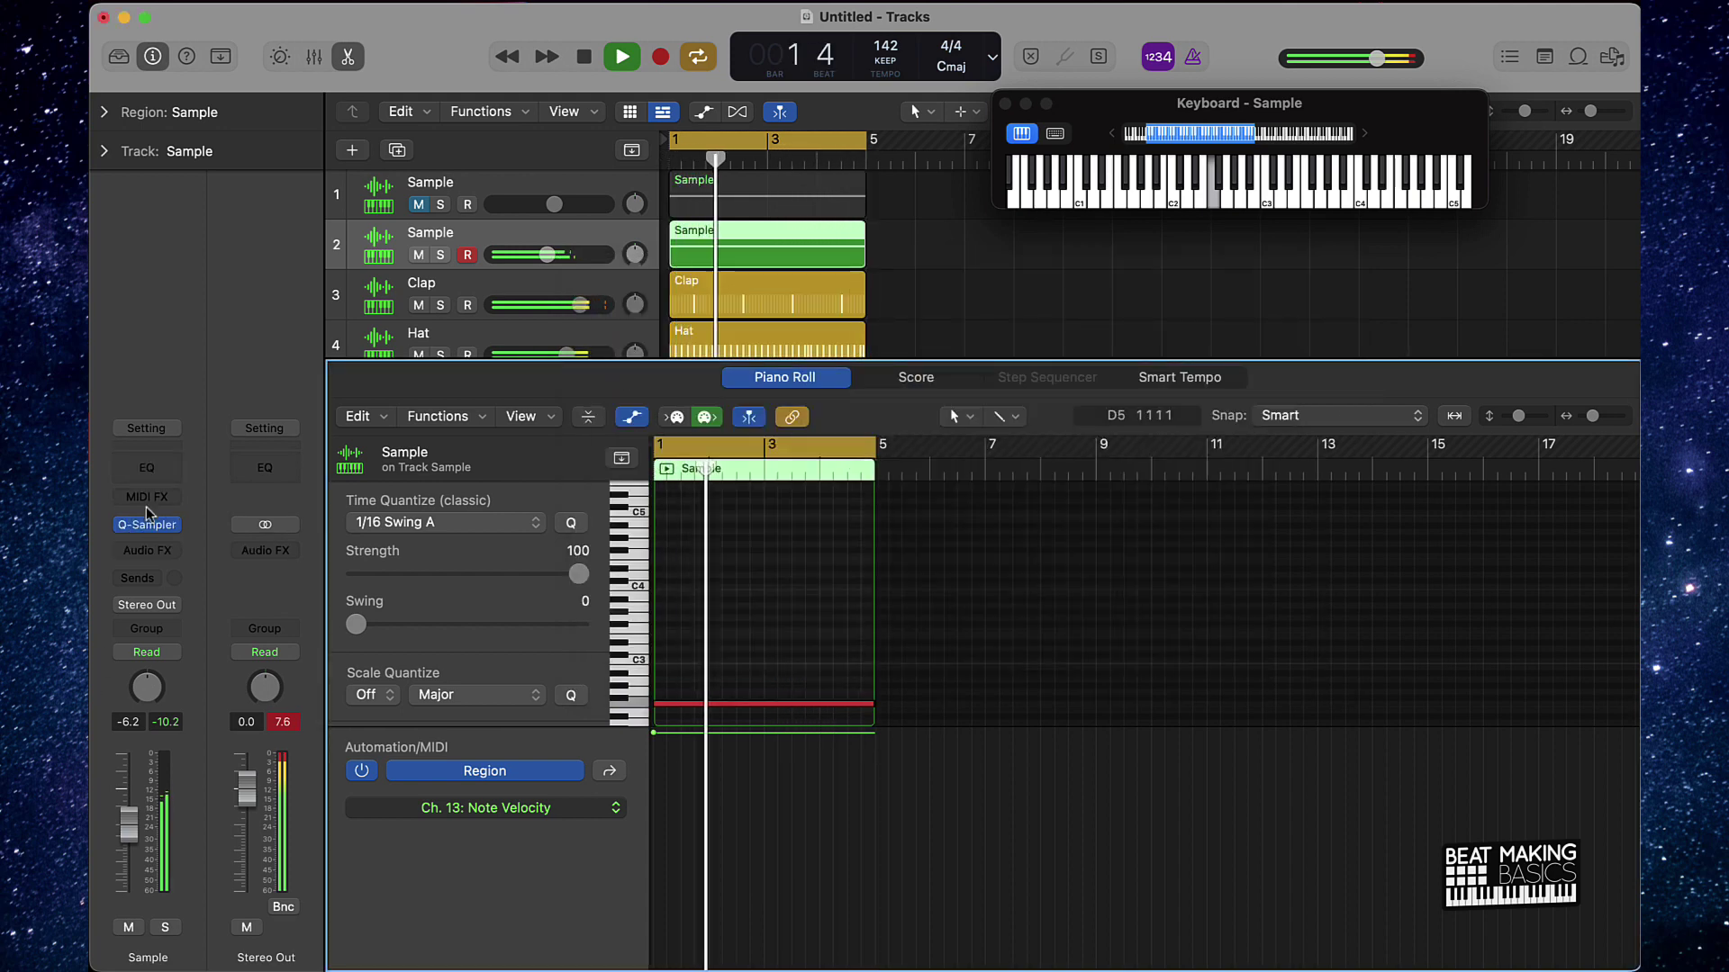
# Add a Channel EQ to the copied Sample track with a 48 dB/Oct low cut at 298 Hz.
pyautogui.click(146, 467)
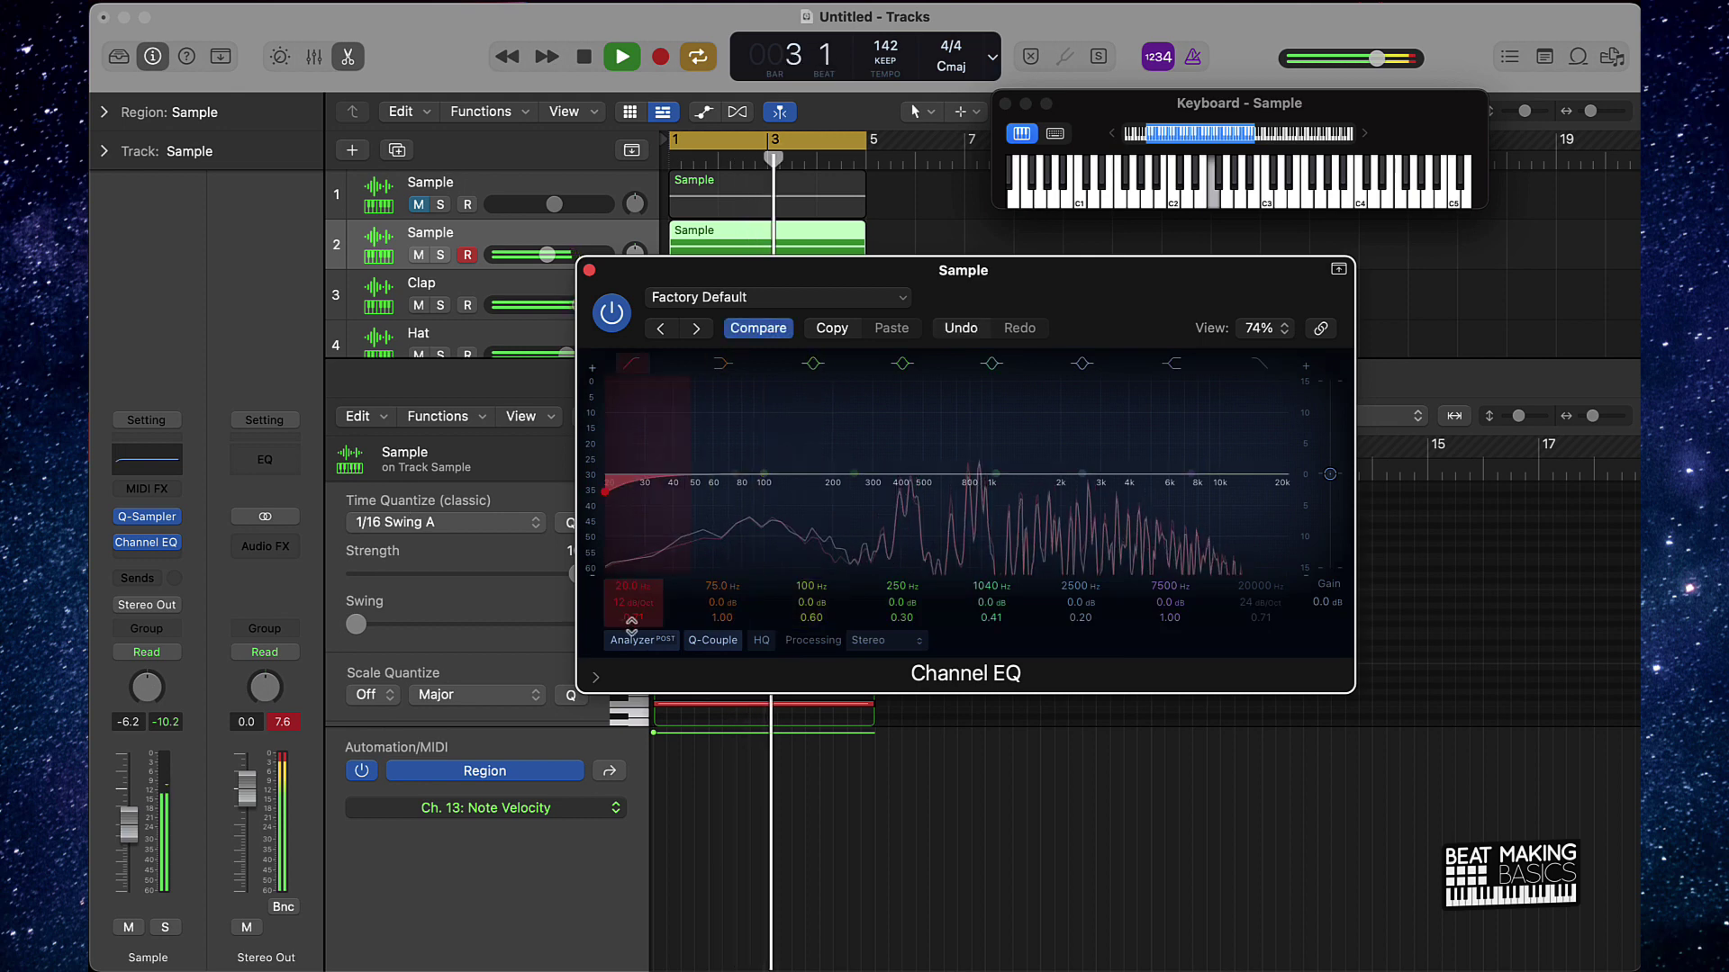
pyautogui.moveTo(605, 492); pyautogui.dragTo(827, 492)
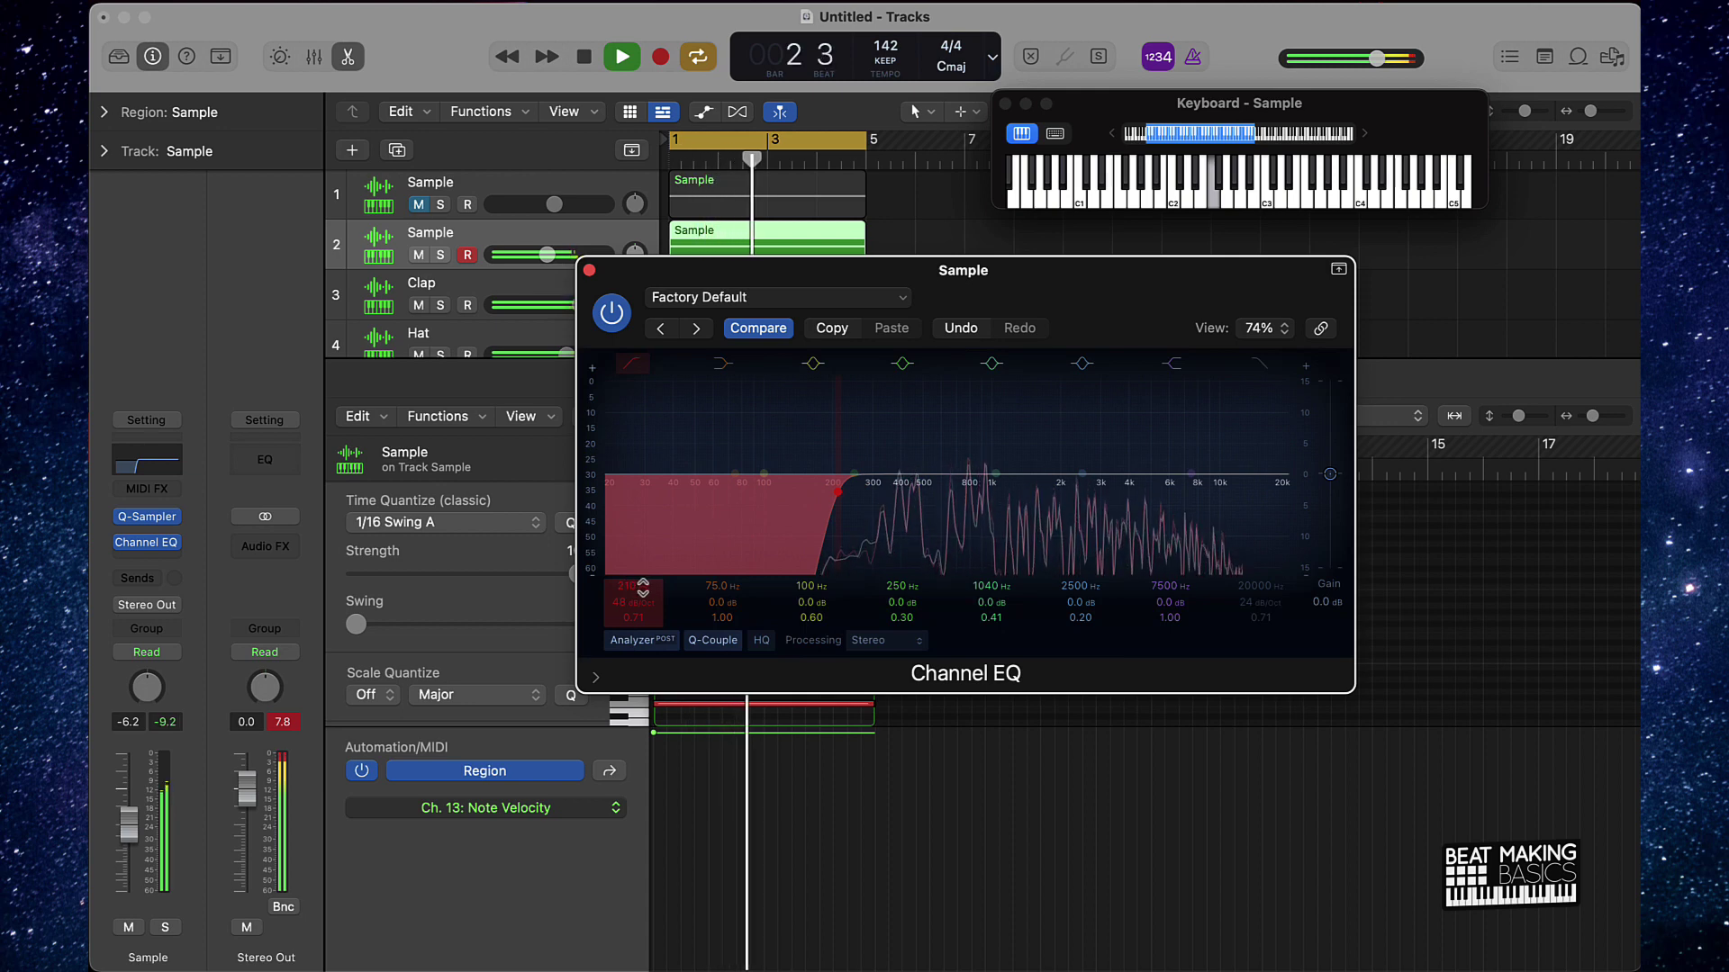
pyautogui.click(589, 270)
# Unmute the first Sample track, mute its copy, and give the first track a Channel EQ with a 48 dB/Oct low cut at about 236 Hz.
pyautogui.click(420, 205)
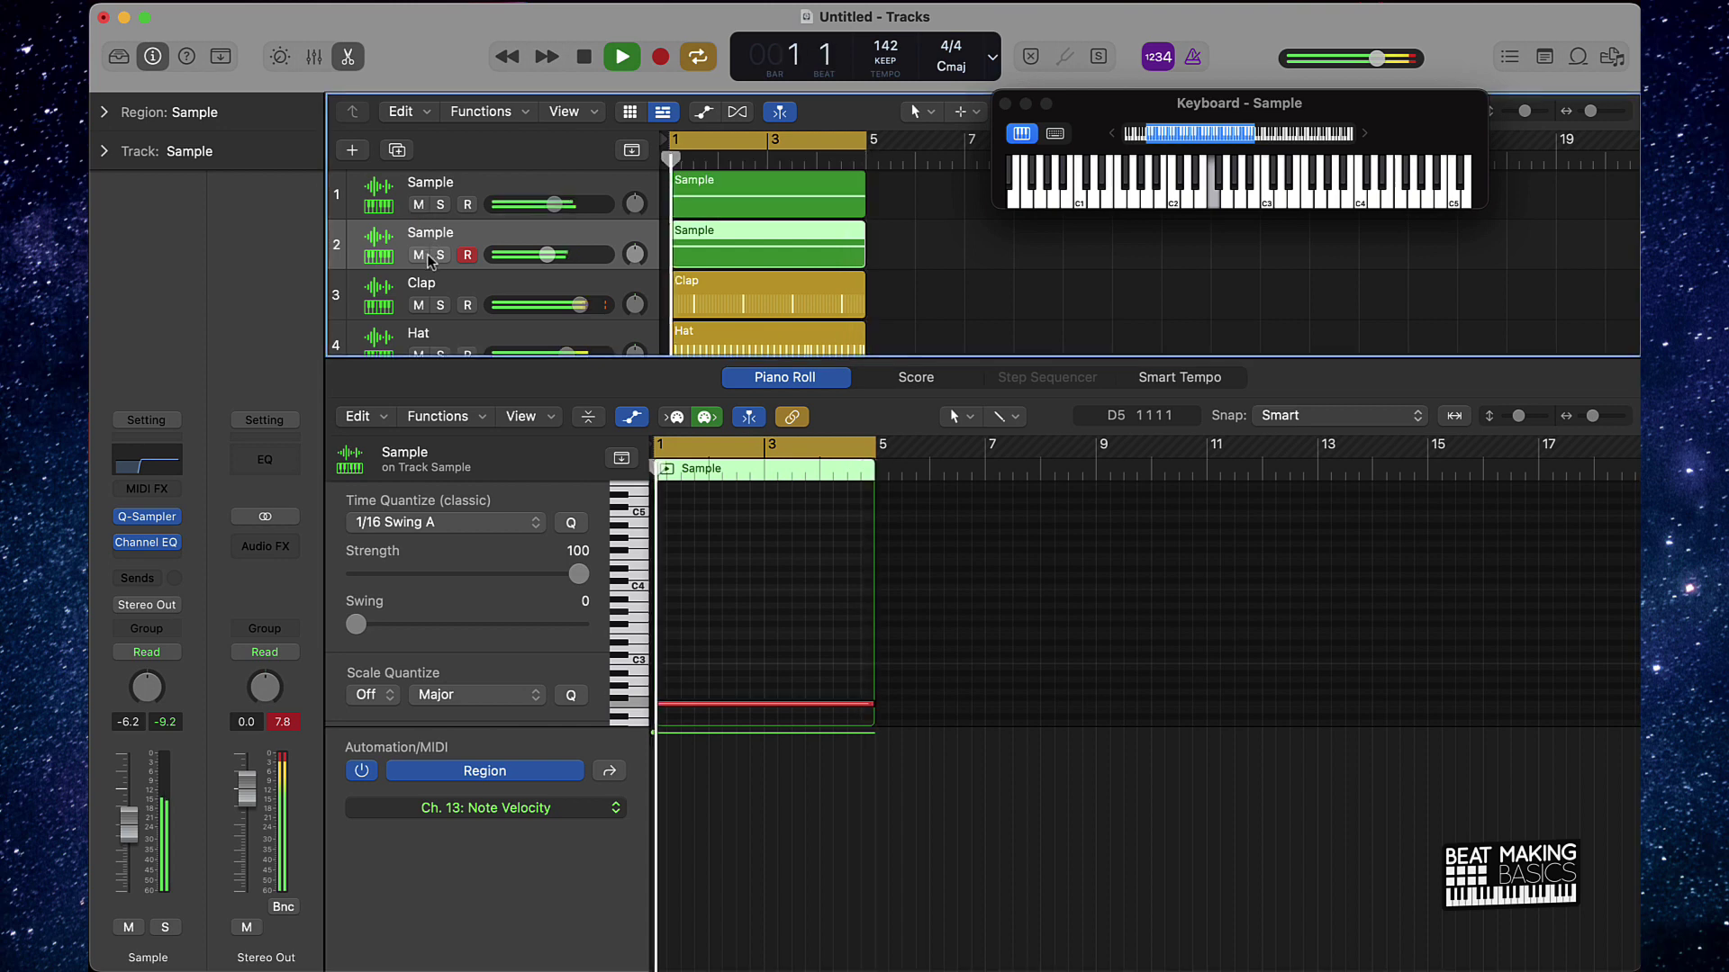
pyautogui.click(419, 255)
pyautogui.click(379, 198)
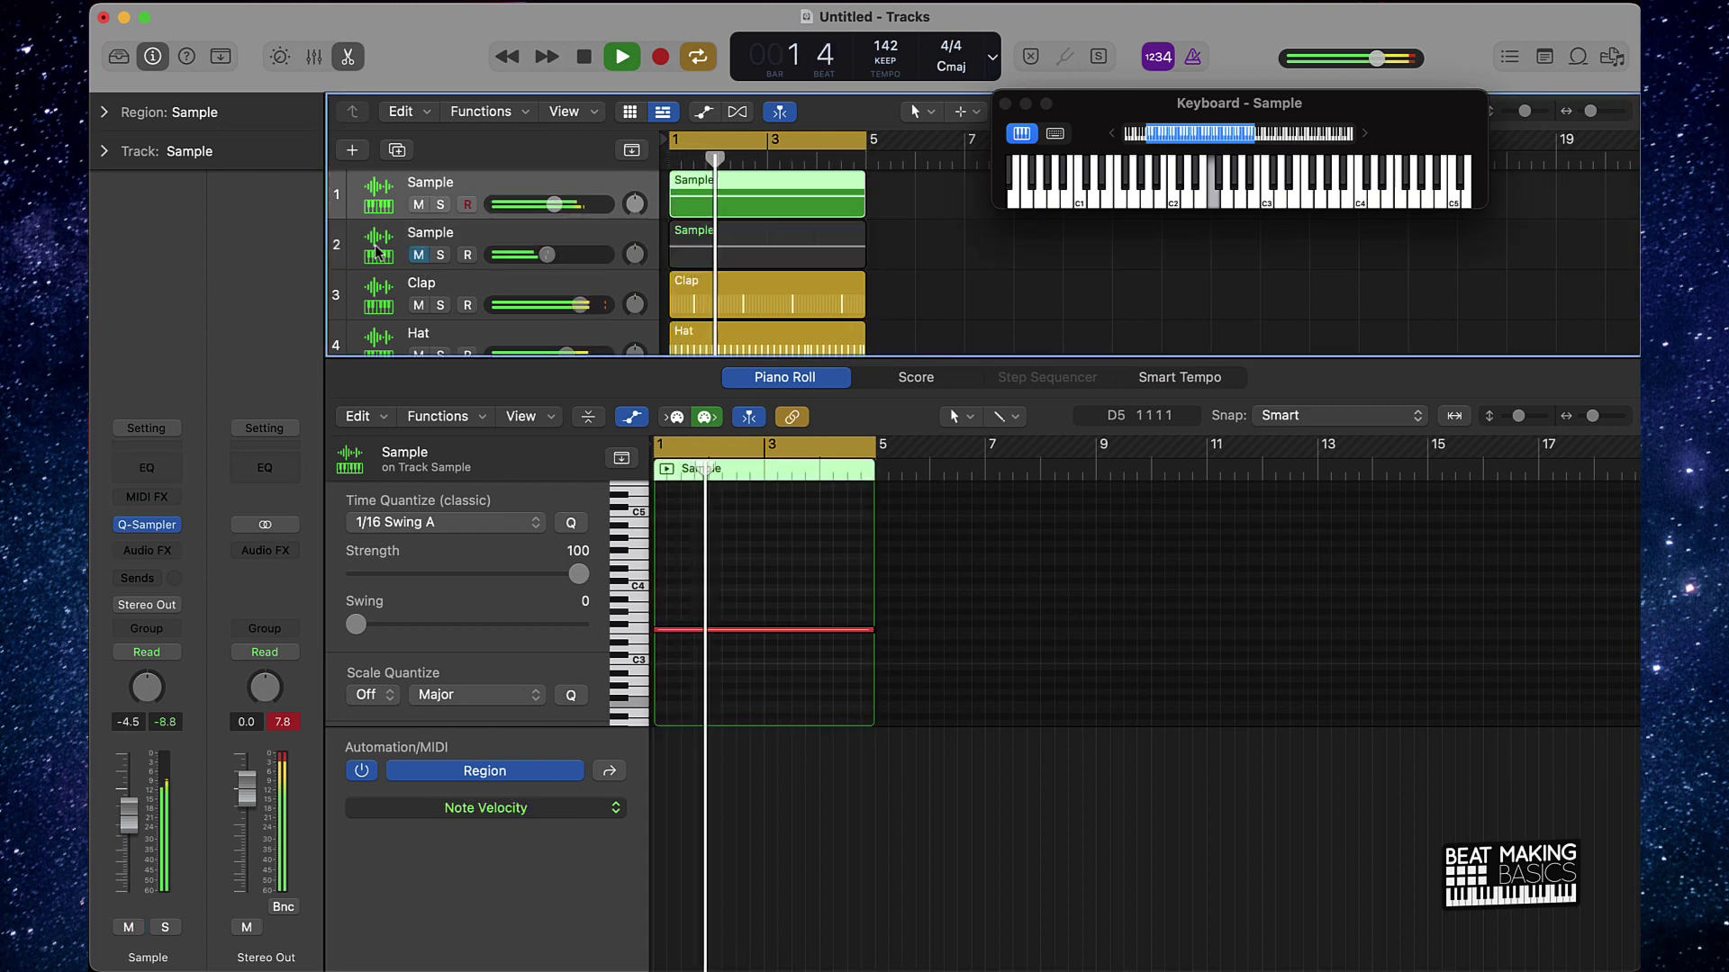
pyautogui.click(160, 484)
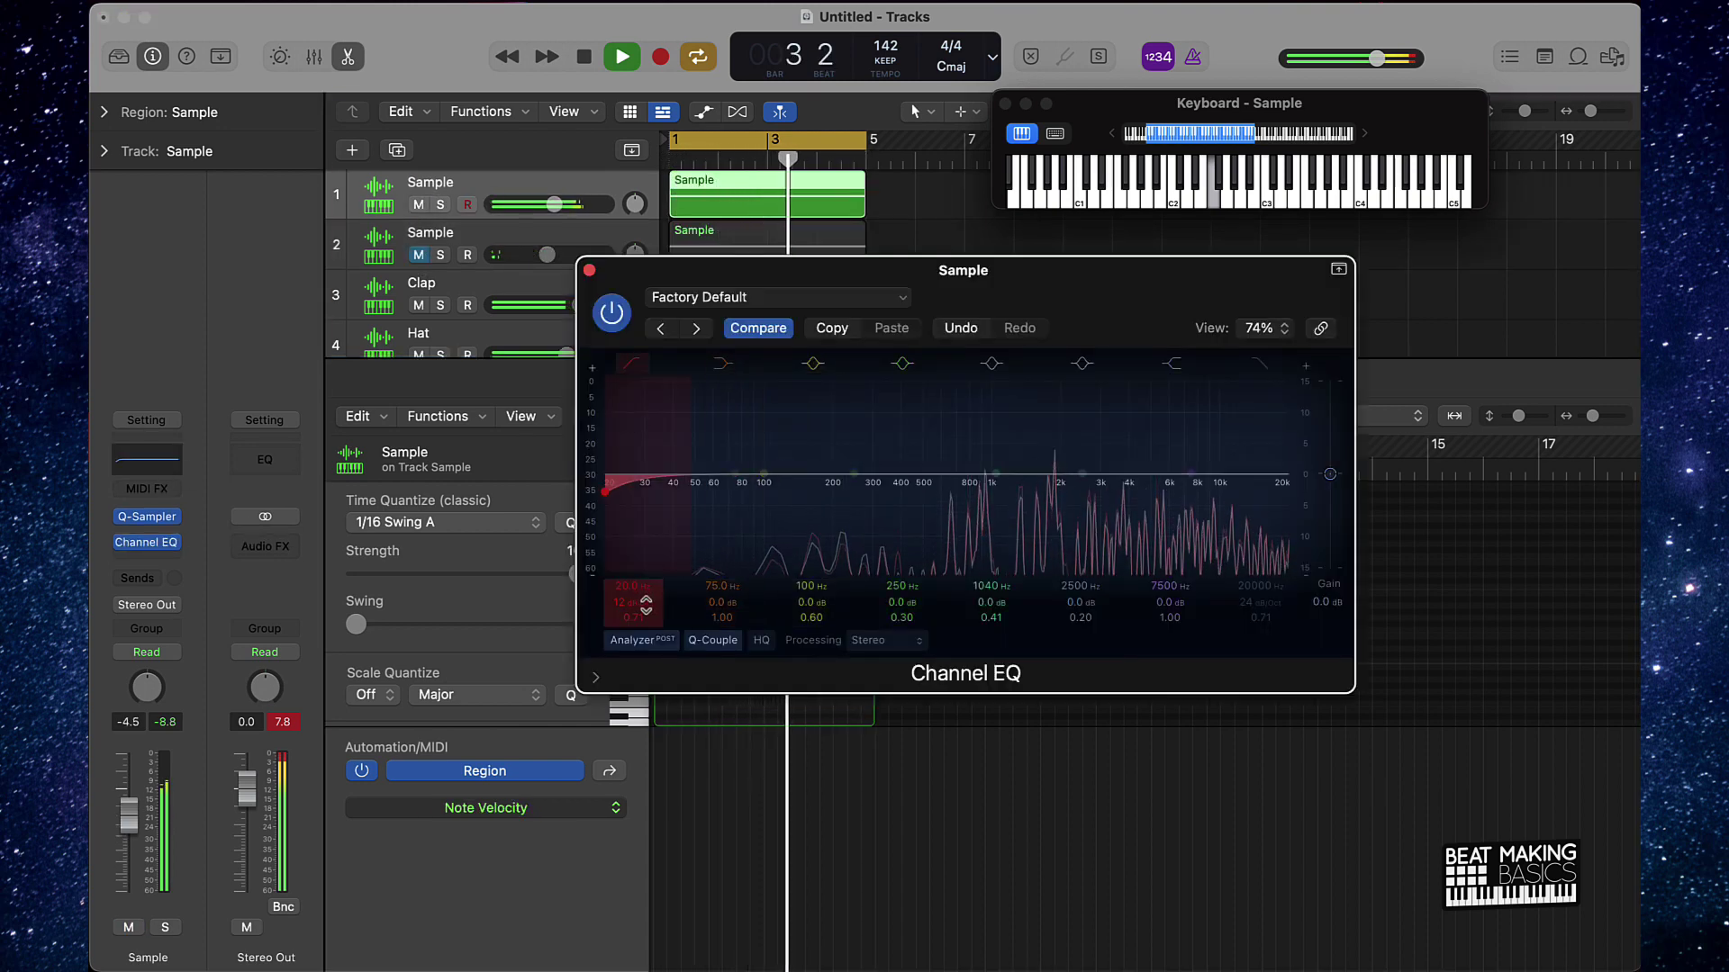
pyautogui.moveTo(646, 605); pyautogui.dragTo(623, 486)
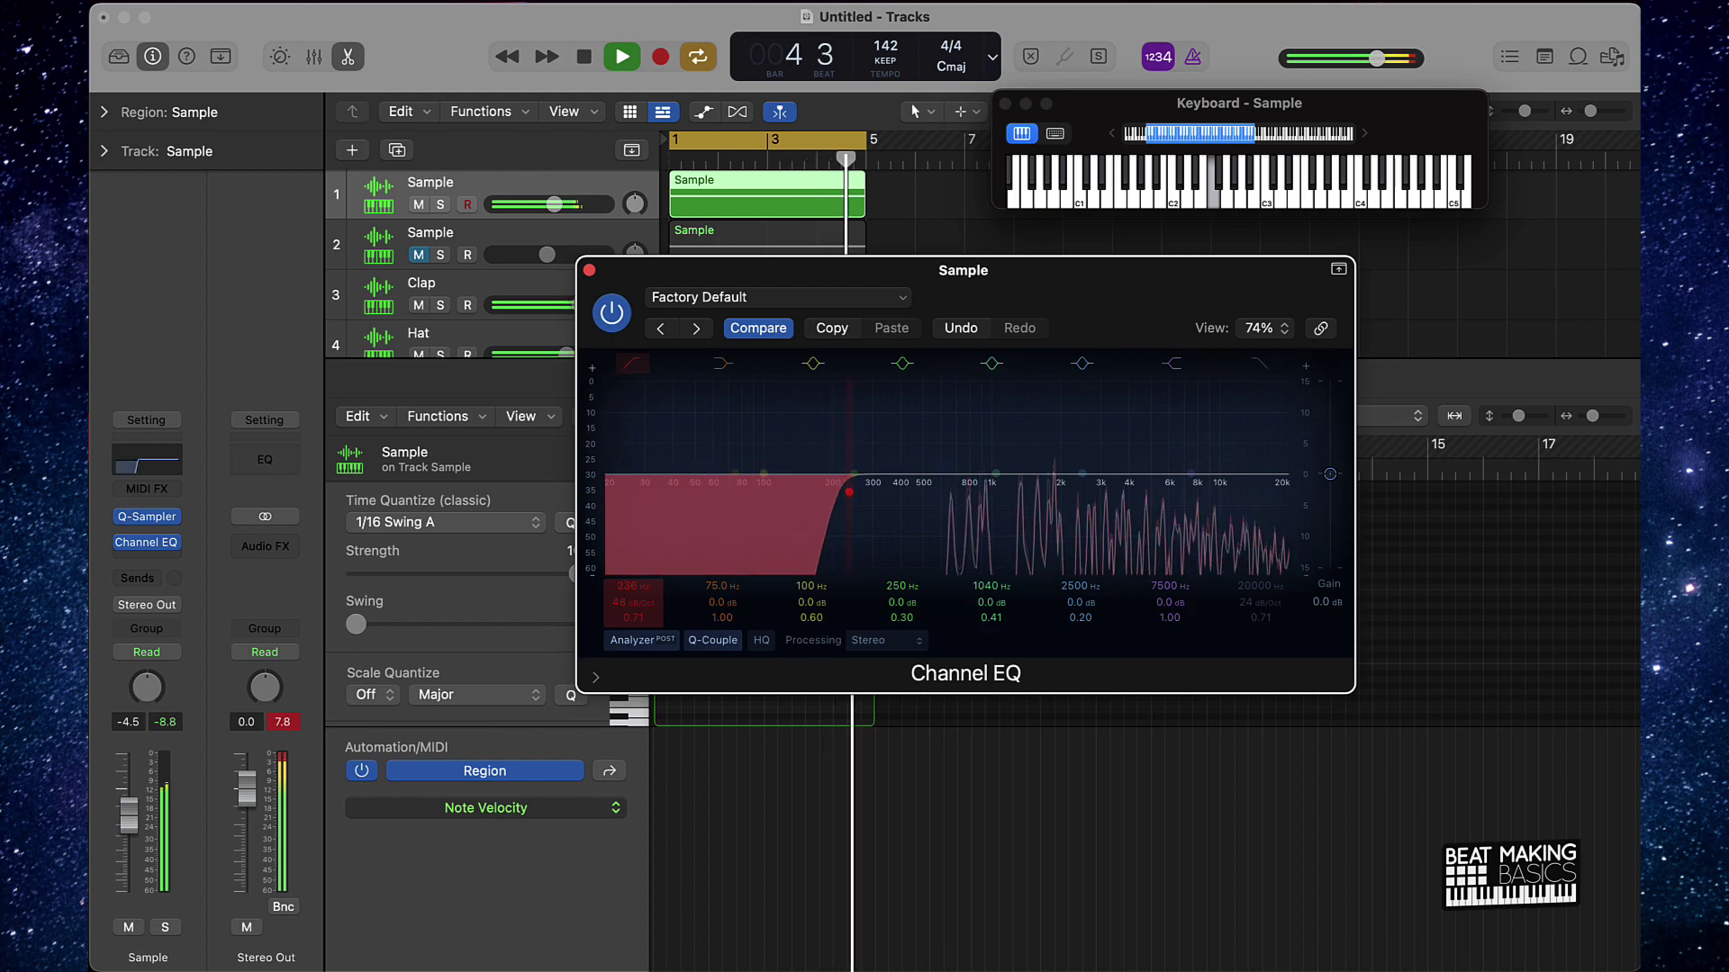
pyautogui.click(589, 270)
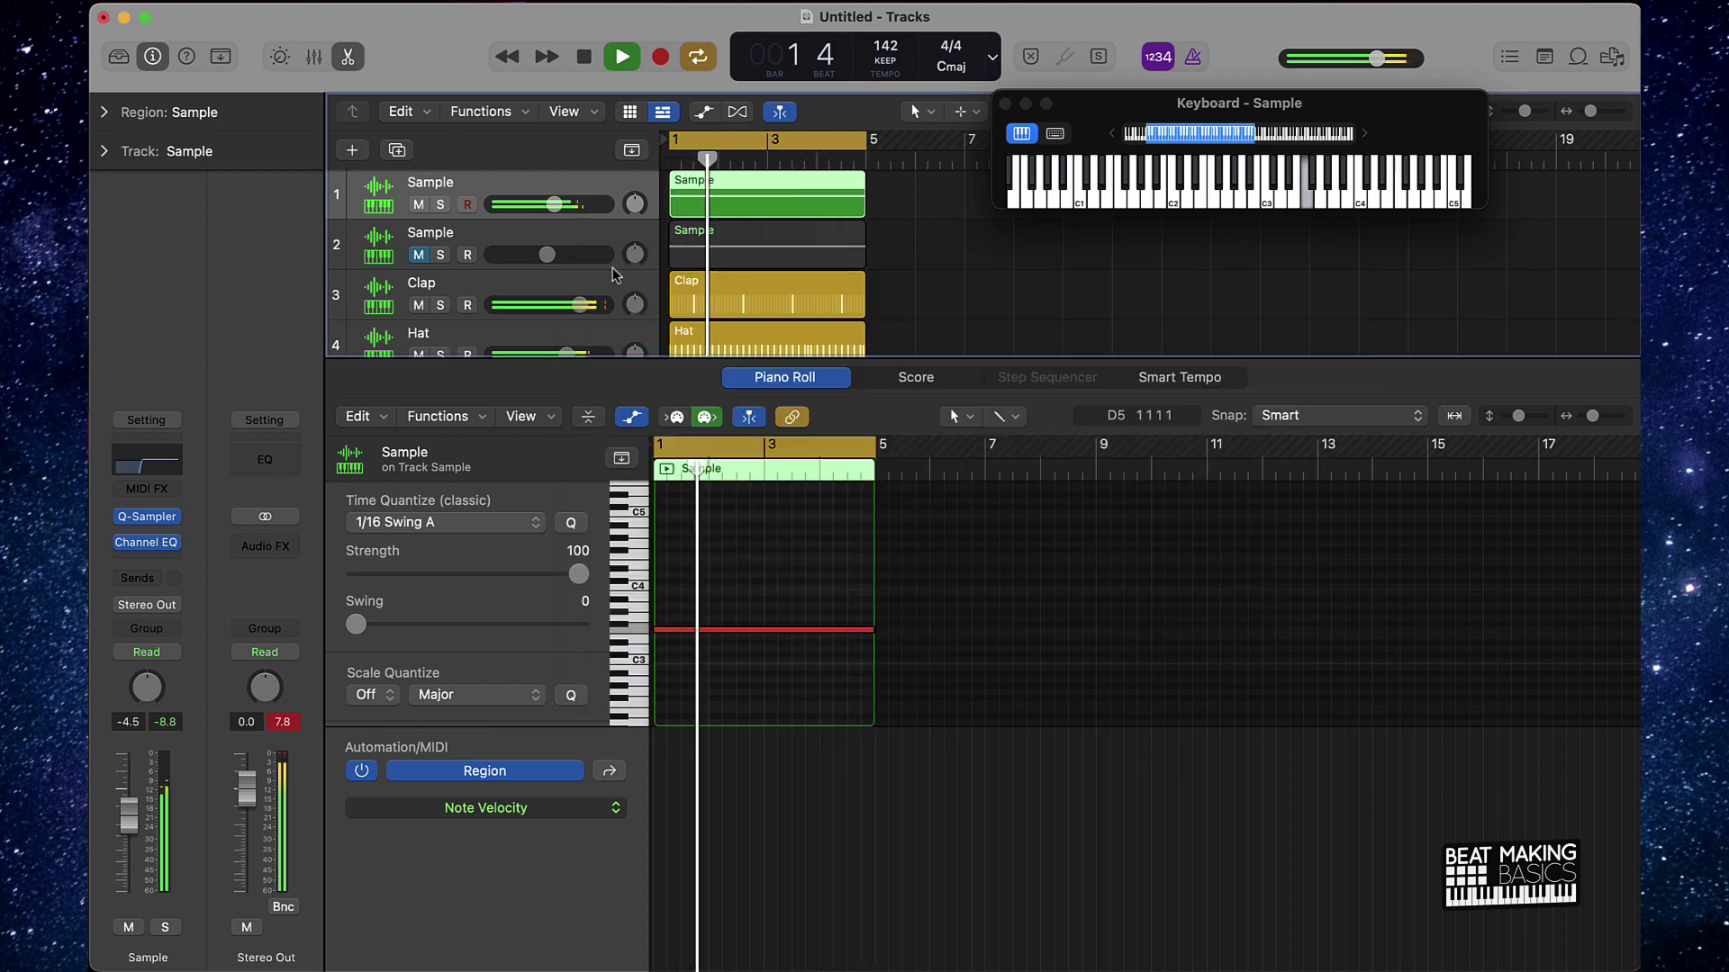
# Lower the four higher-pitched notes in the Snare track's region by two semitones.
pyautogui.click(988, 258)
pyautogui.scroll(-5, 658, 306)
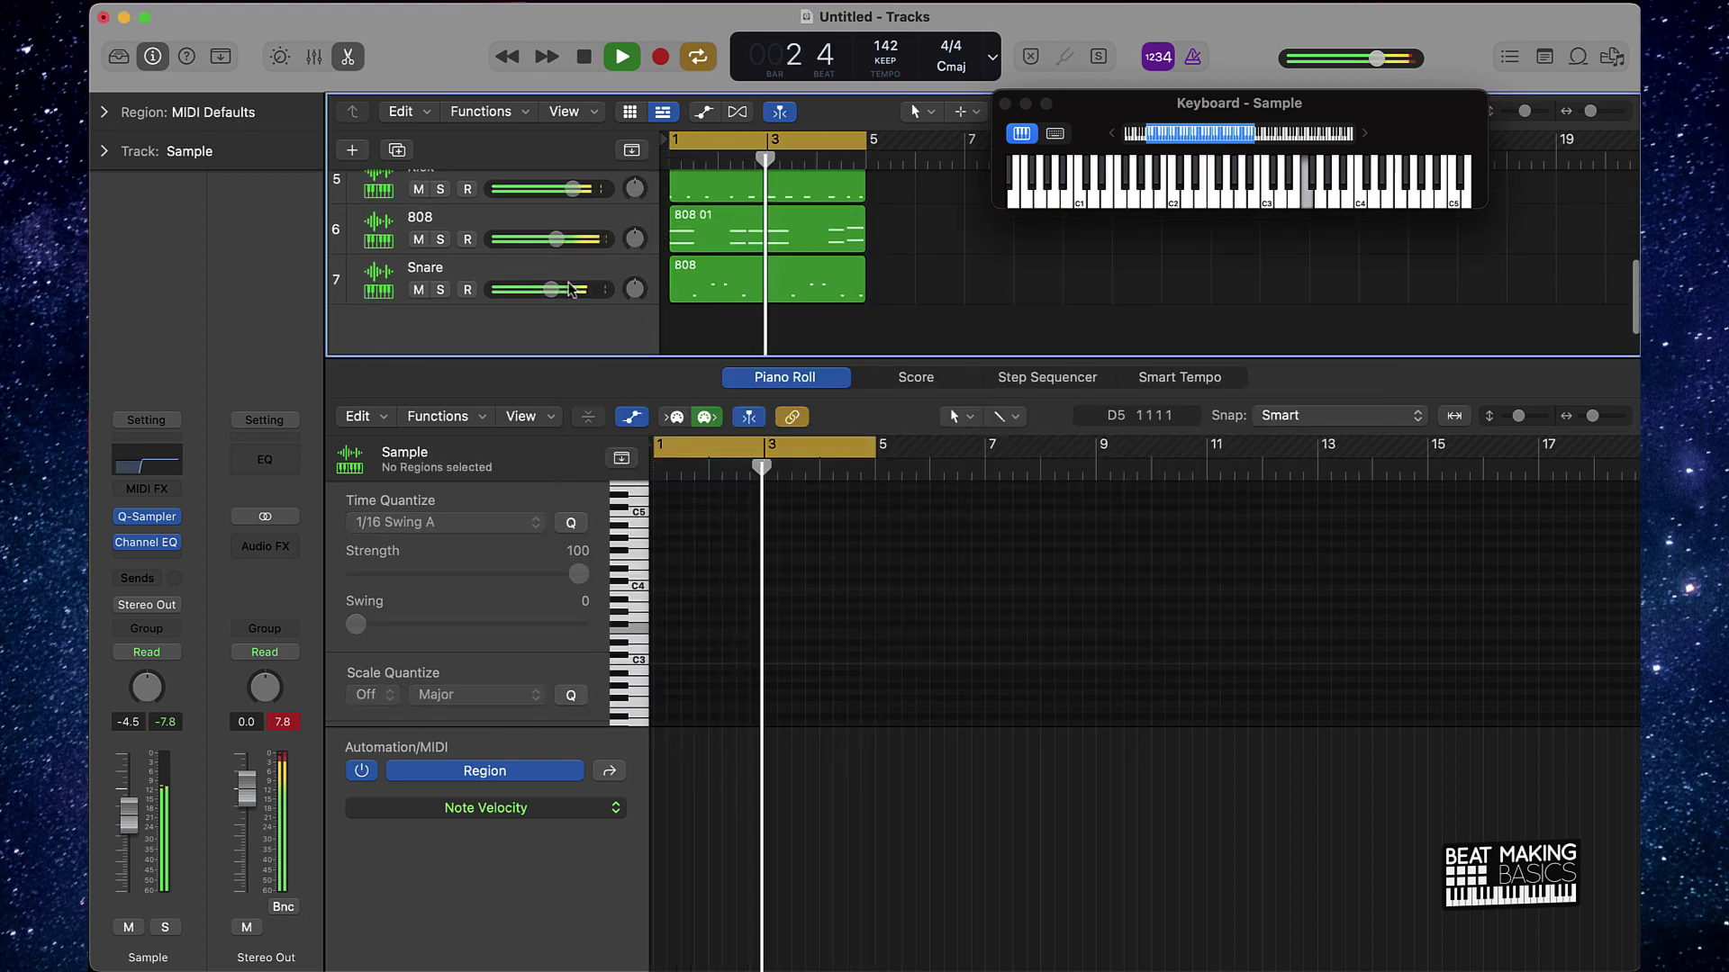
pyautogui.click(569, 275)
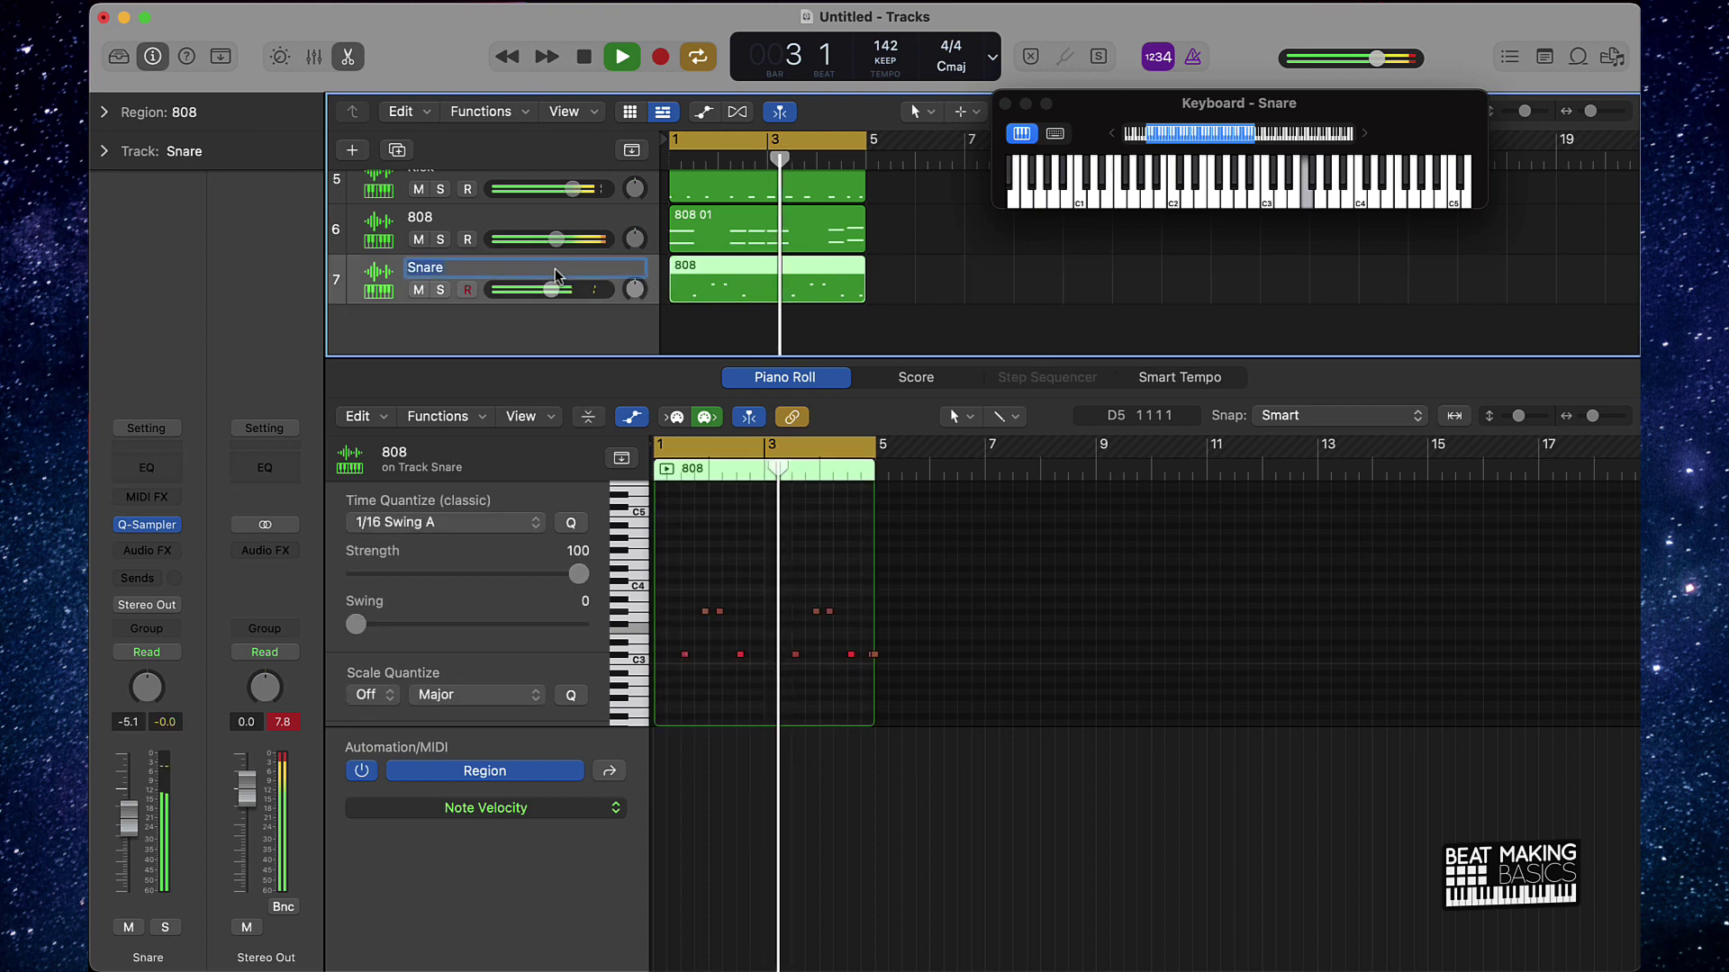
pyautogui.click(621, 615)
pyautogui.moveTo(705, 611); pyautogui.dragTo(705, 618)
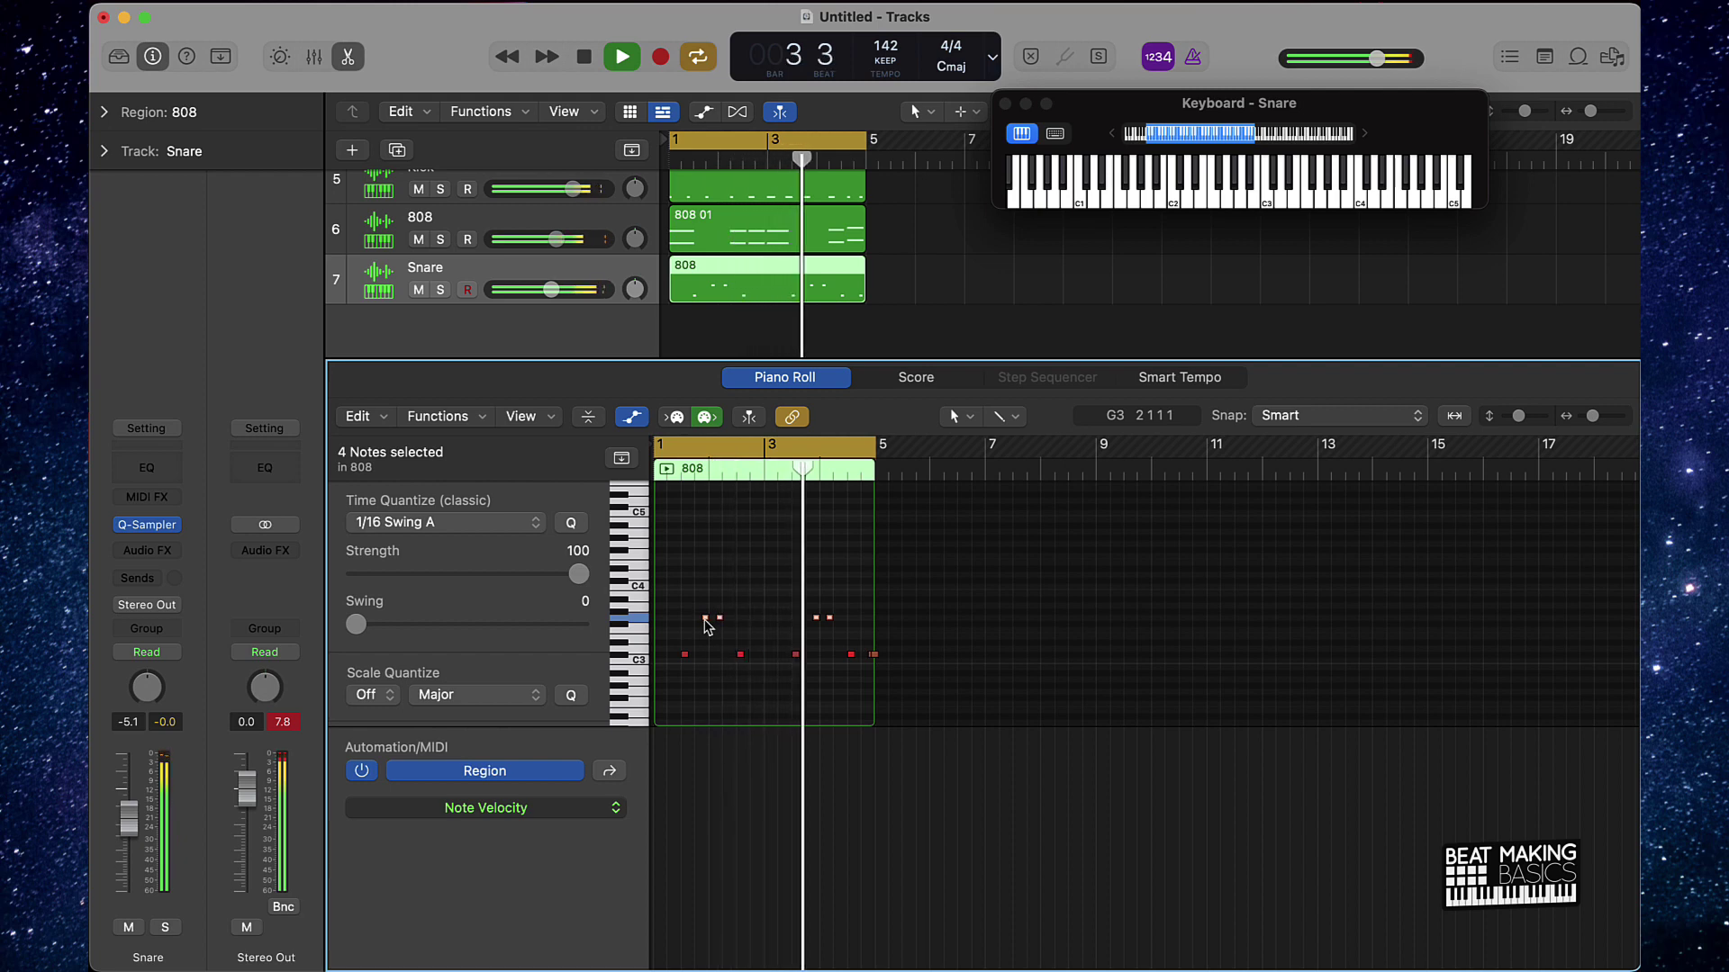
pyautogui.moveTo(705, 620); pyautogui.dragTo(705, 624)
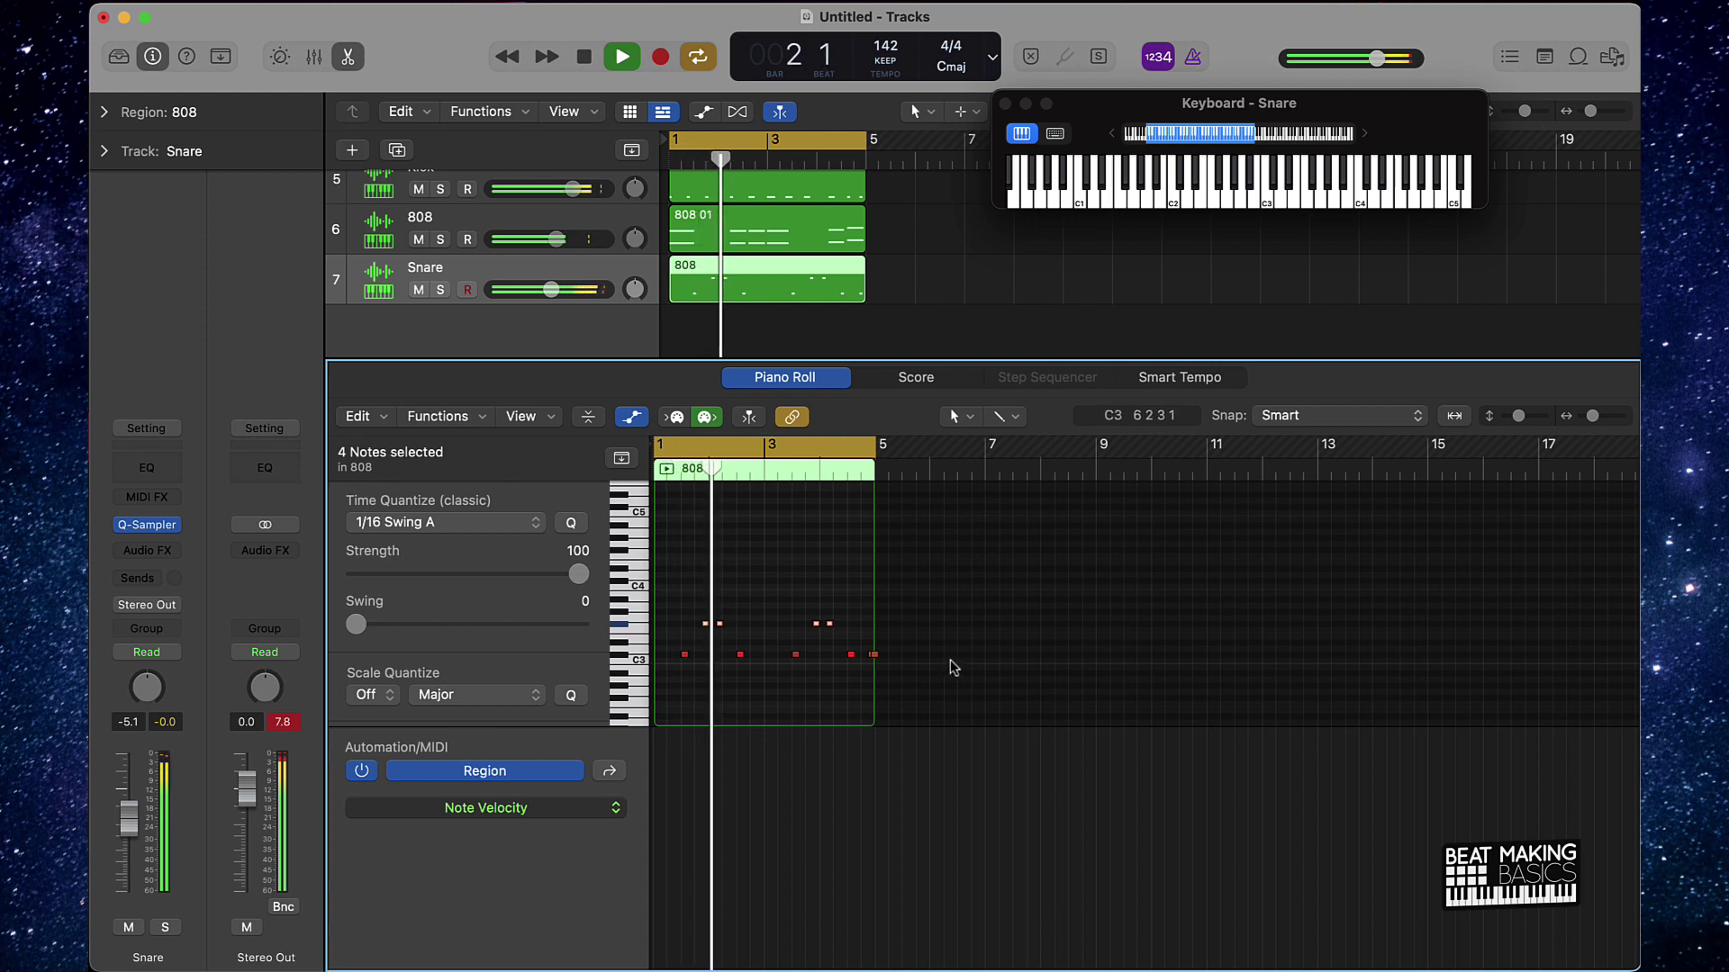
# Raise the very last snare note of bar 4 to the pitch of the higher snare notes.
pyautogui.scroll(5, 951, 662)
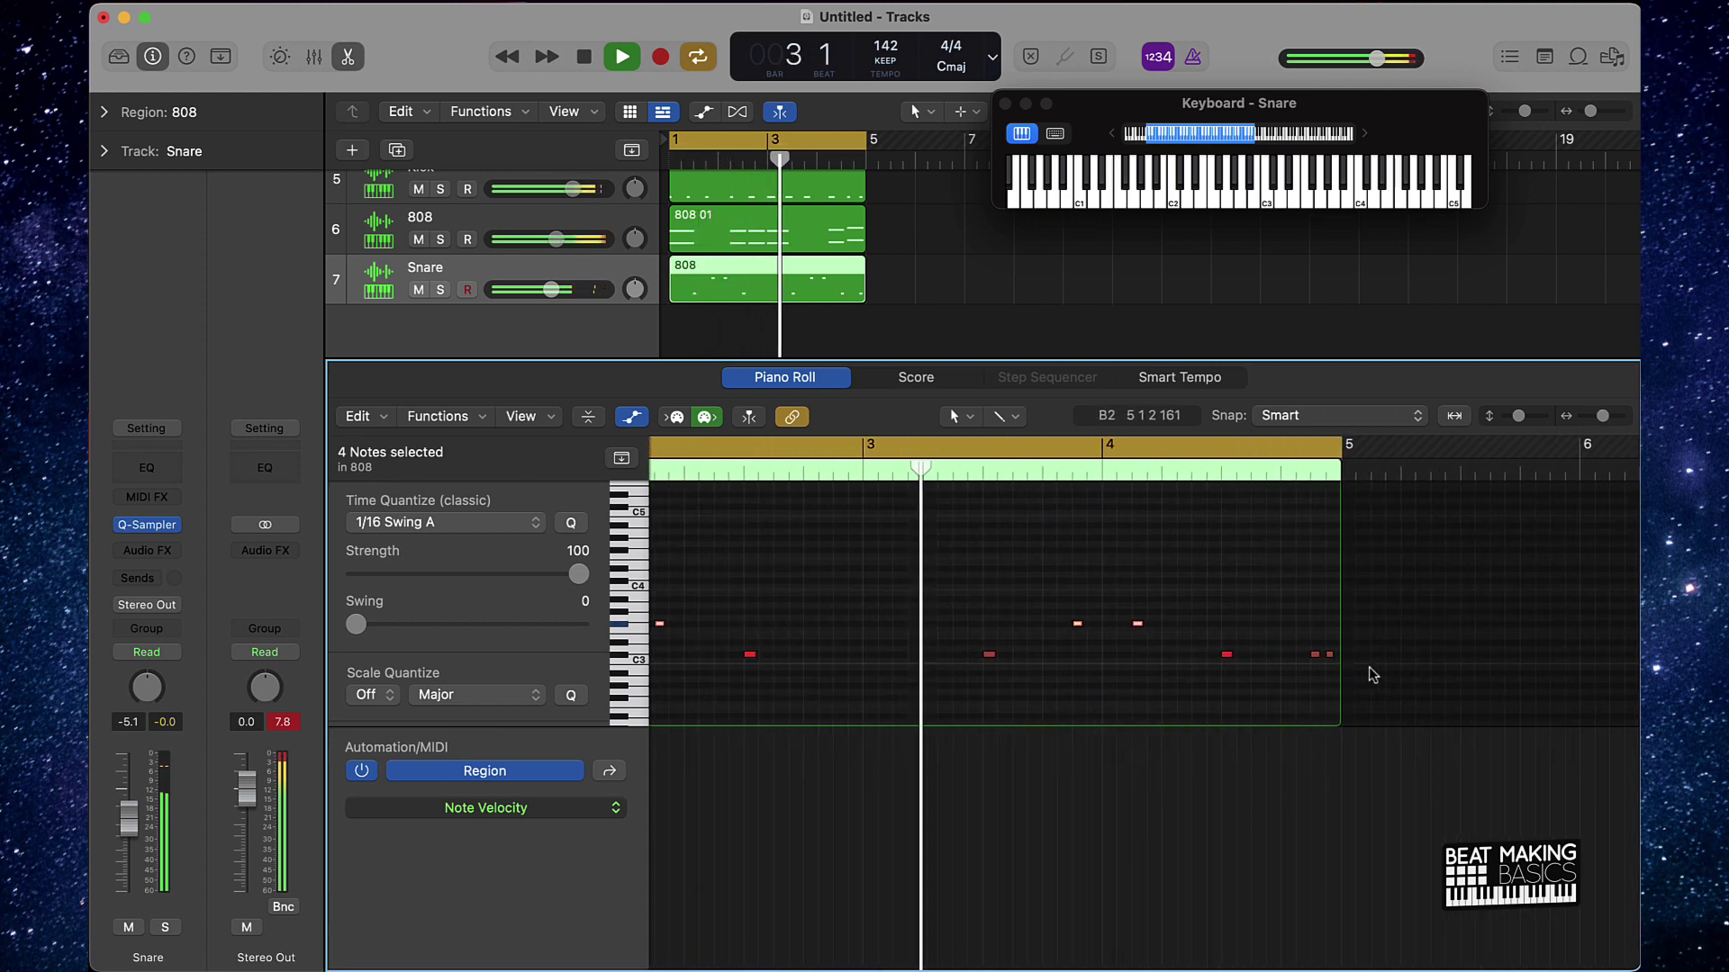
pyautogui.scroll(4, 1372, 675)
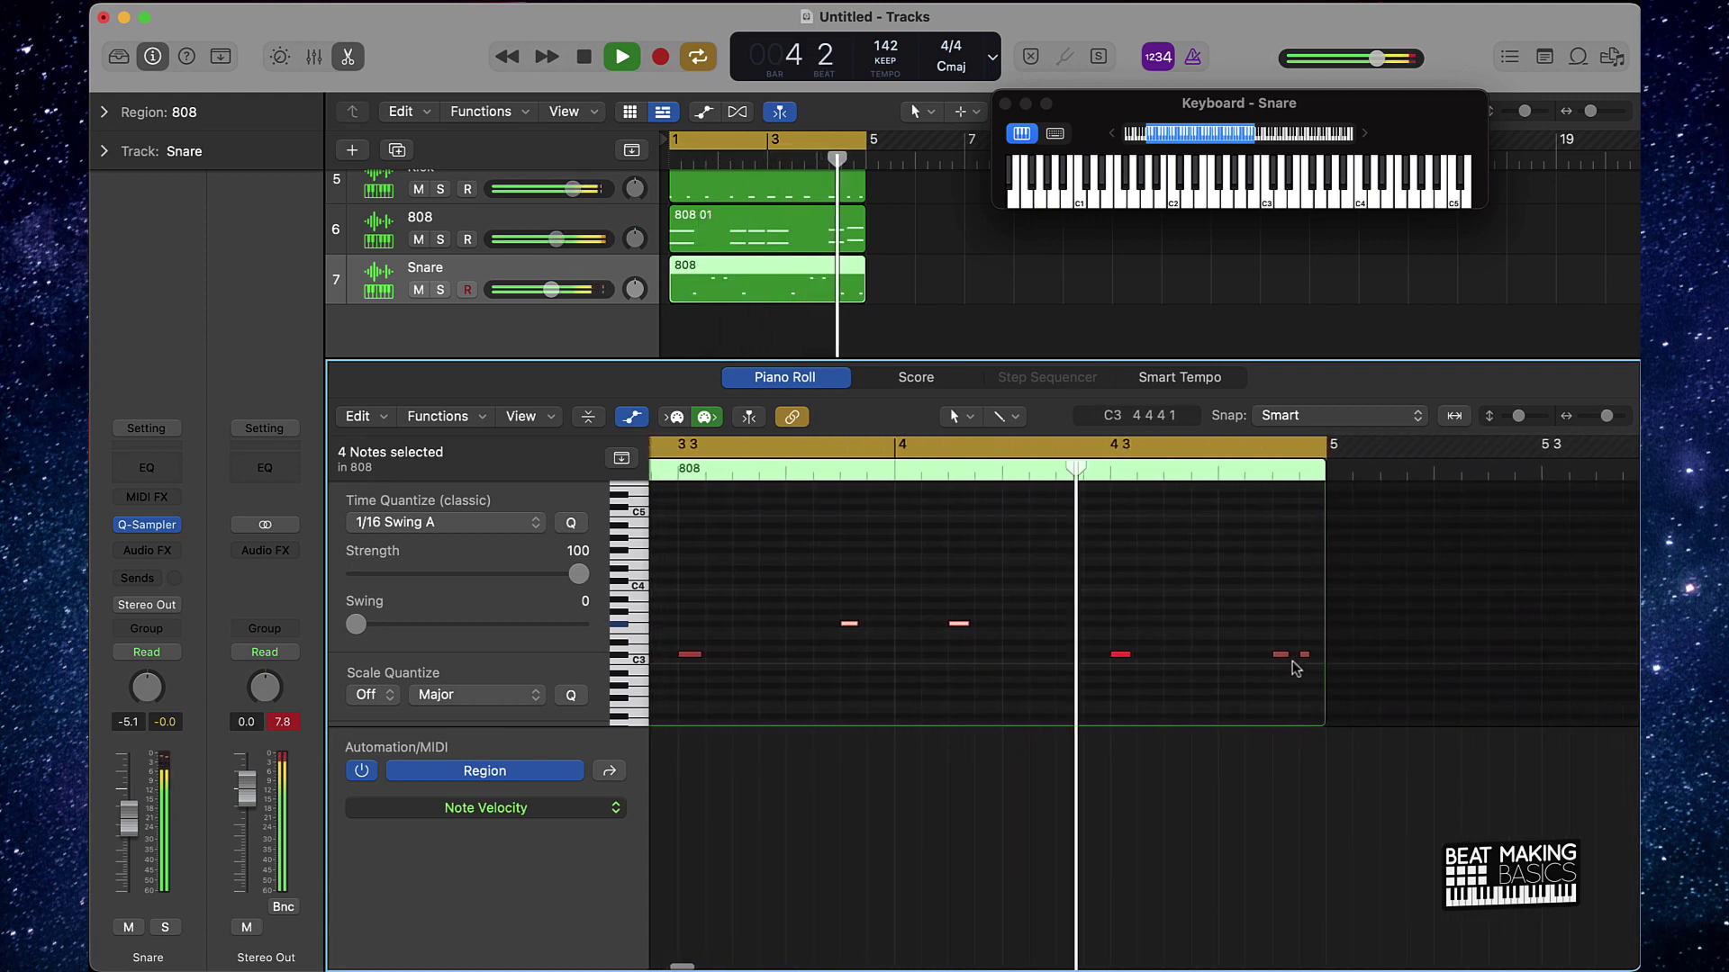
pyautogui.hscroll(1, 1121, 662)
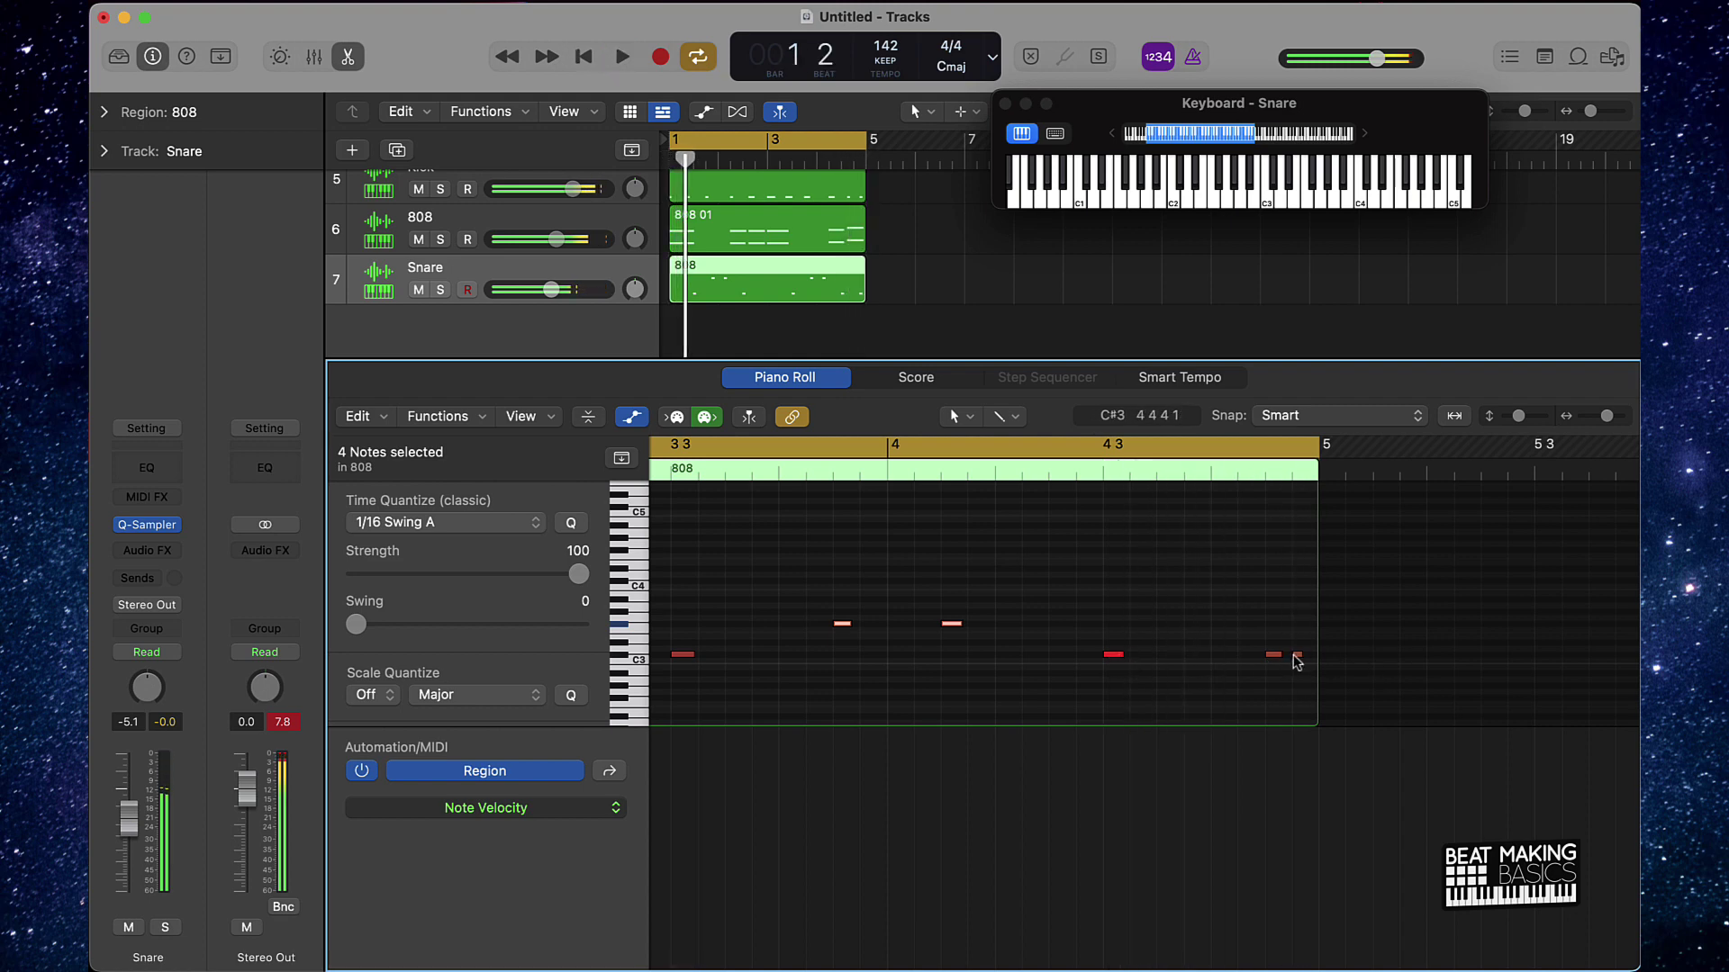
pyautogui.moveTo(1297, 662); pyautogui.dragTo(1297, 630)
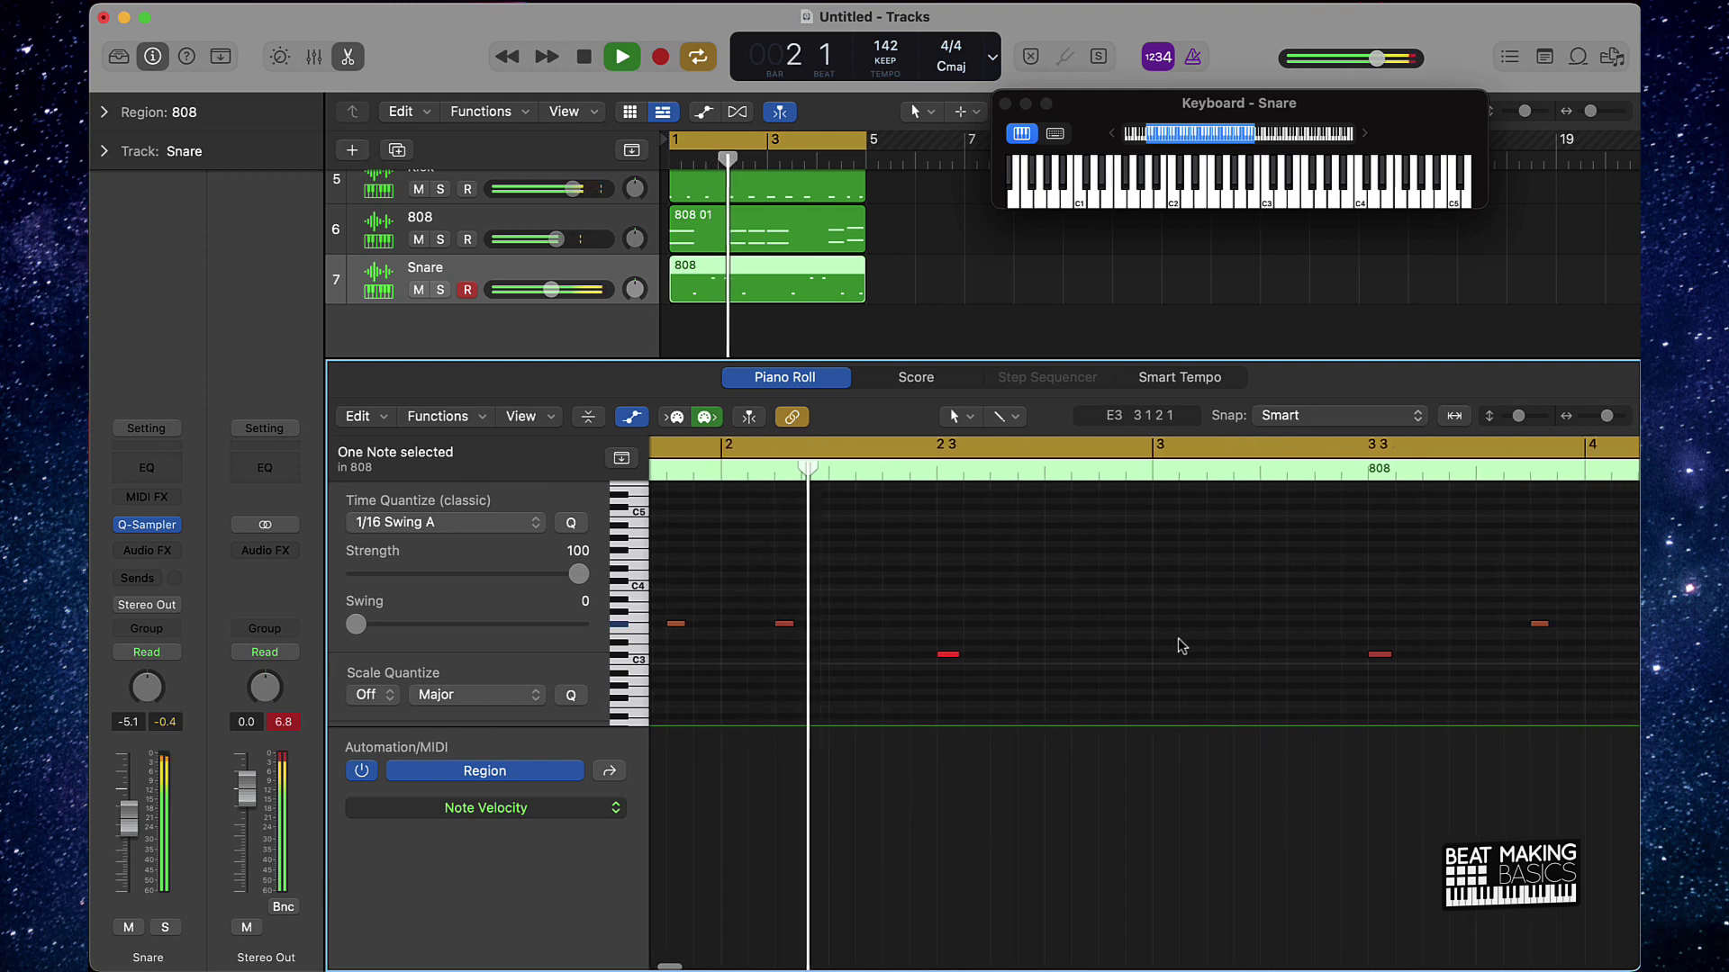
# Add a short snare note near the end of bar 2 at the pitch of the higher snare notes and play the beat.
pyautogui.press('space')
pyautogui.keyDown('super'); pyautogui.click(1101, 613); pyautogui.keyUp('super')
pyautogui.press('space')
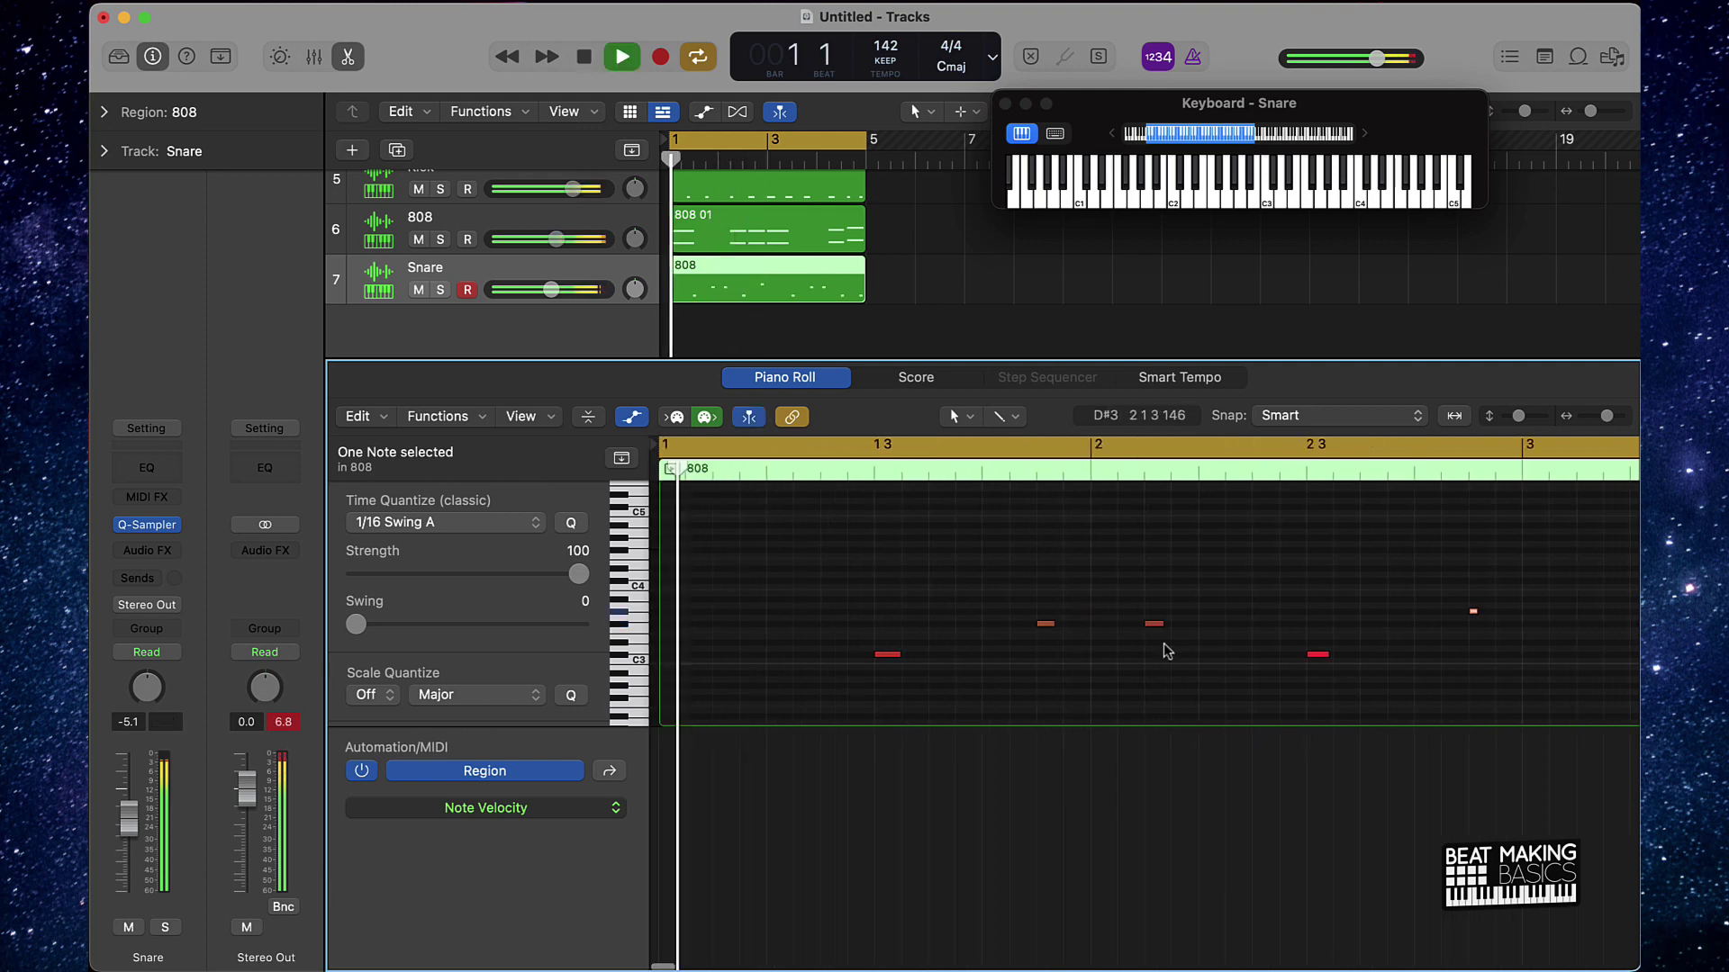
pyautogui.press('space')
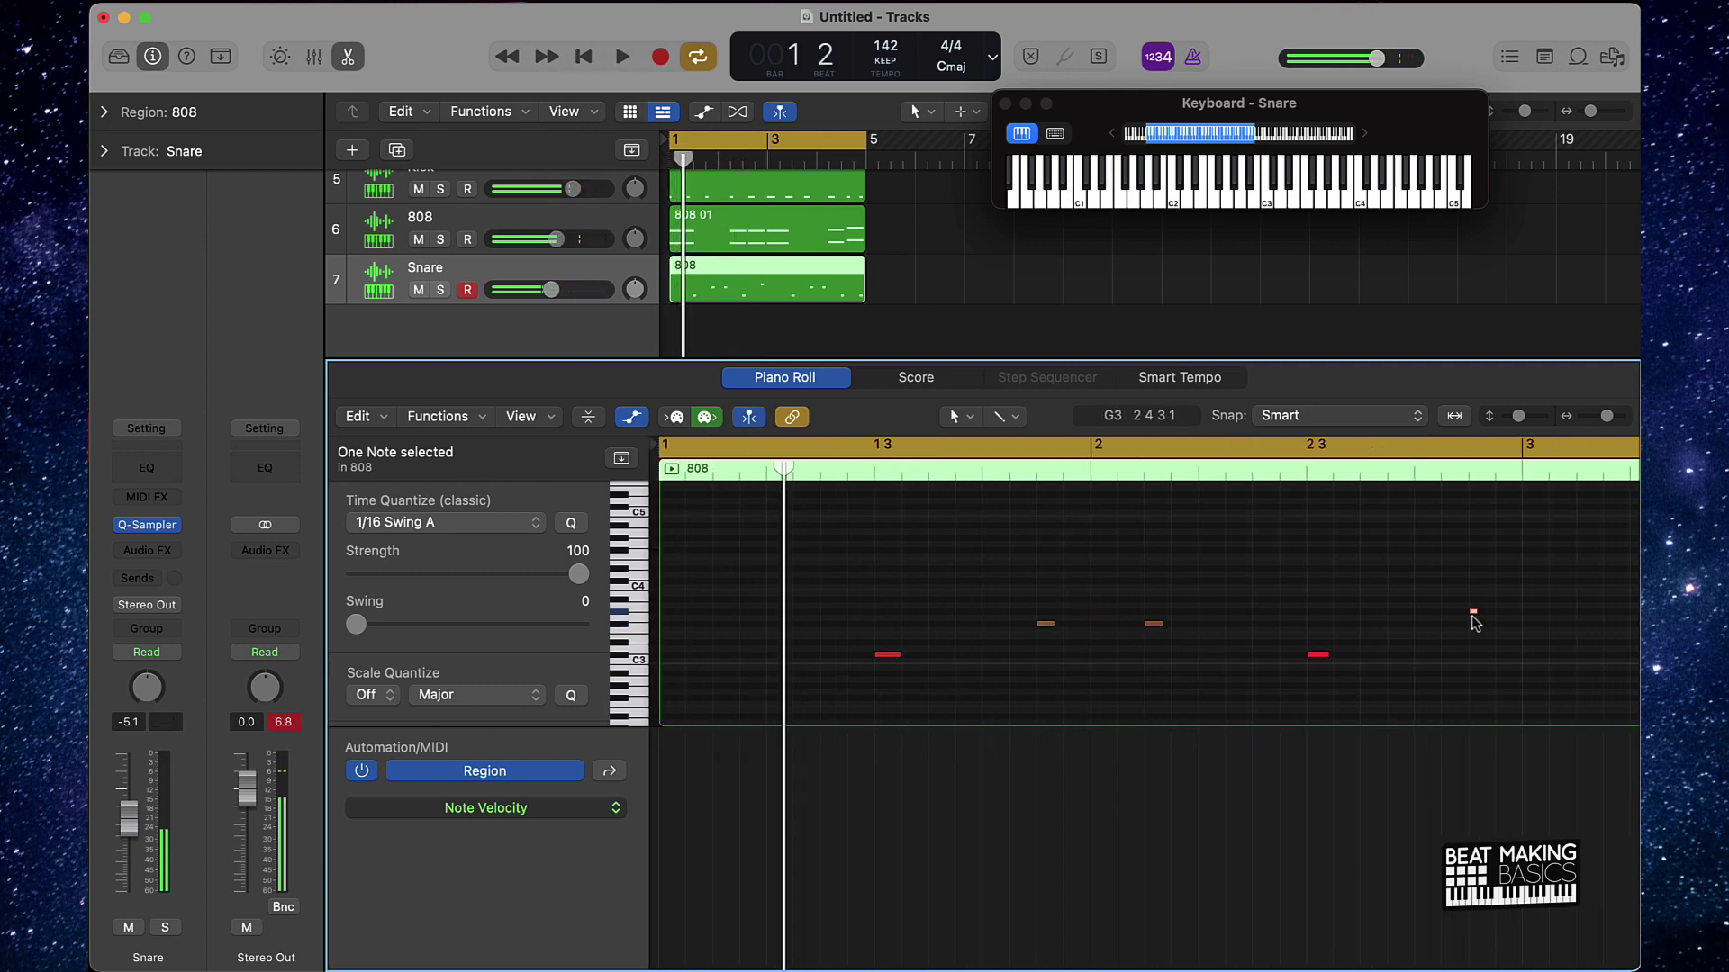
pyautogui.click(1472, 628)
pyautogui.press('space')
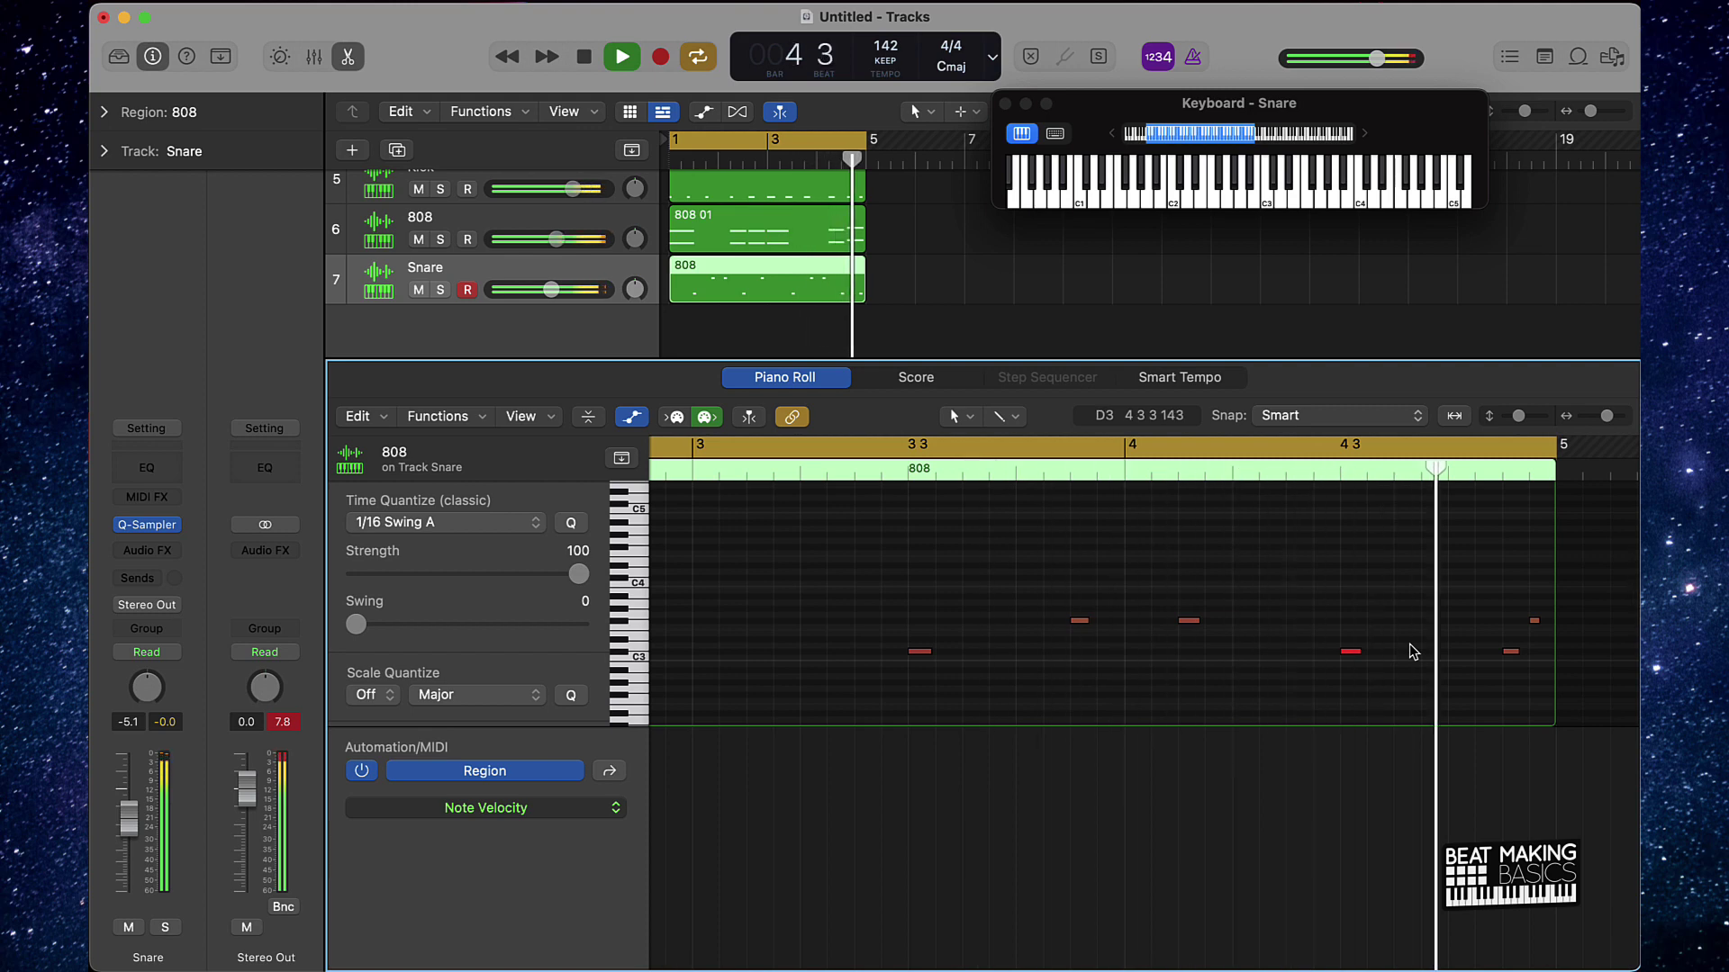
# Raise the second-to-last snare note of bar 4 to the higher notes' pitch, play the beat and close the Piano Roll.
pyautogui.moveTo(1512, 648); pyautogui.dragTo(1512, 620)
pyautogui.click(1493, 638)
pyautogui.press('space')
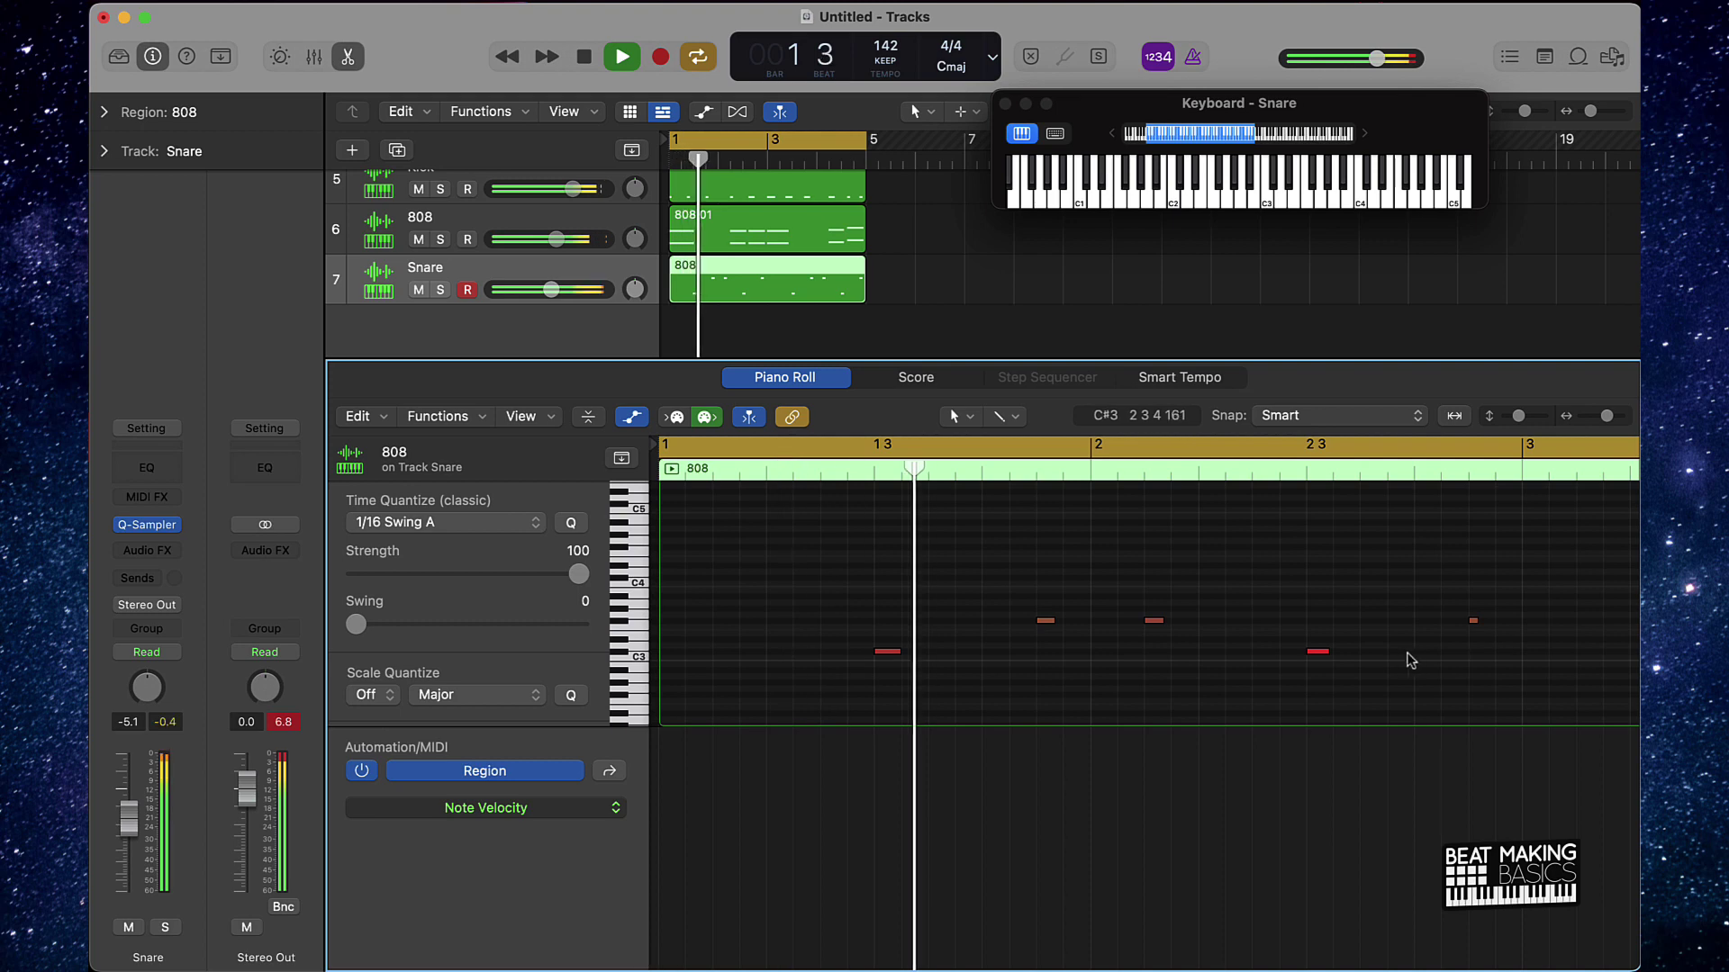
pyautogui.press('e')
pyautogui.click(883, 628)
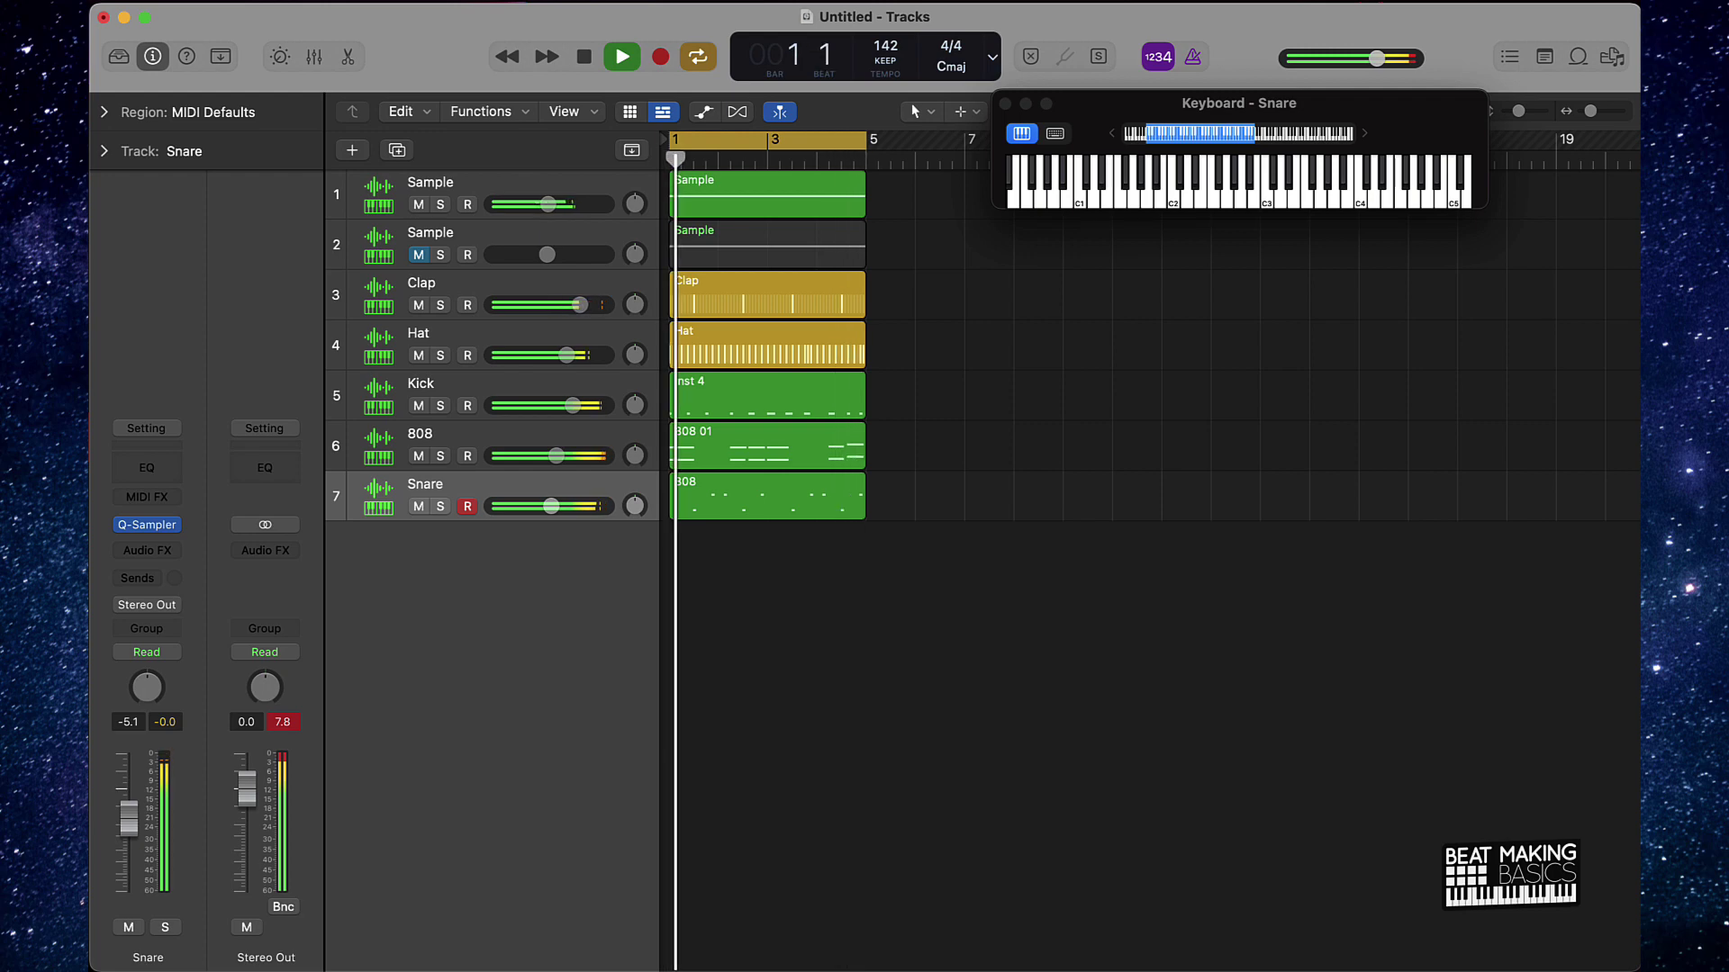
# Set the first Sample track's volume to -4.9 dB and deselect its region.
pyautogui.click(516, 185)
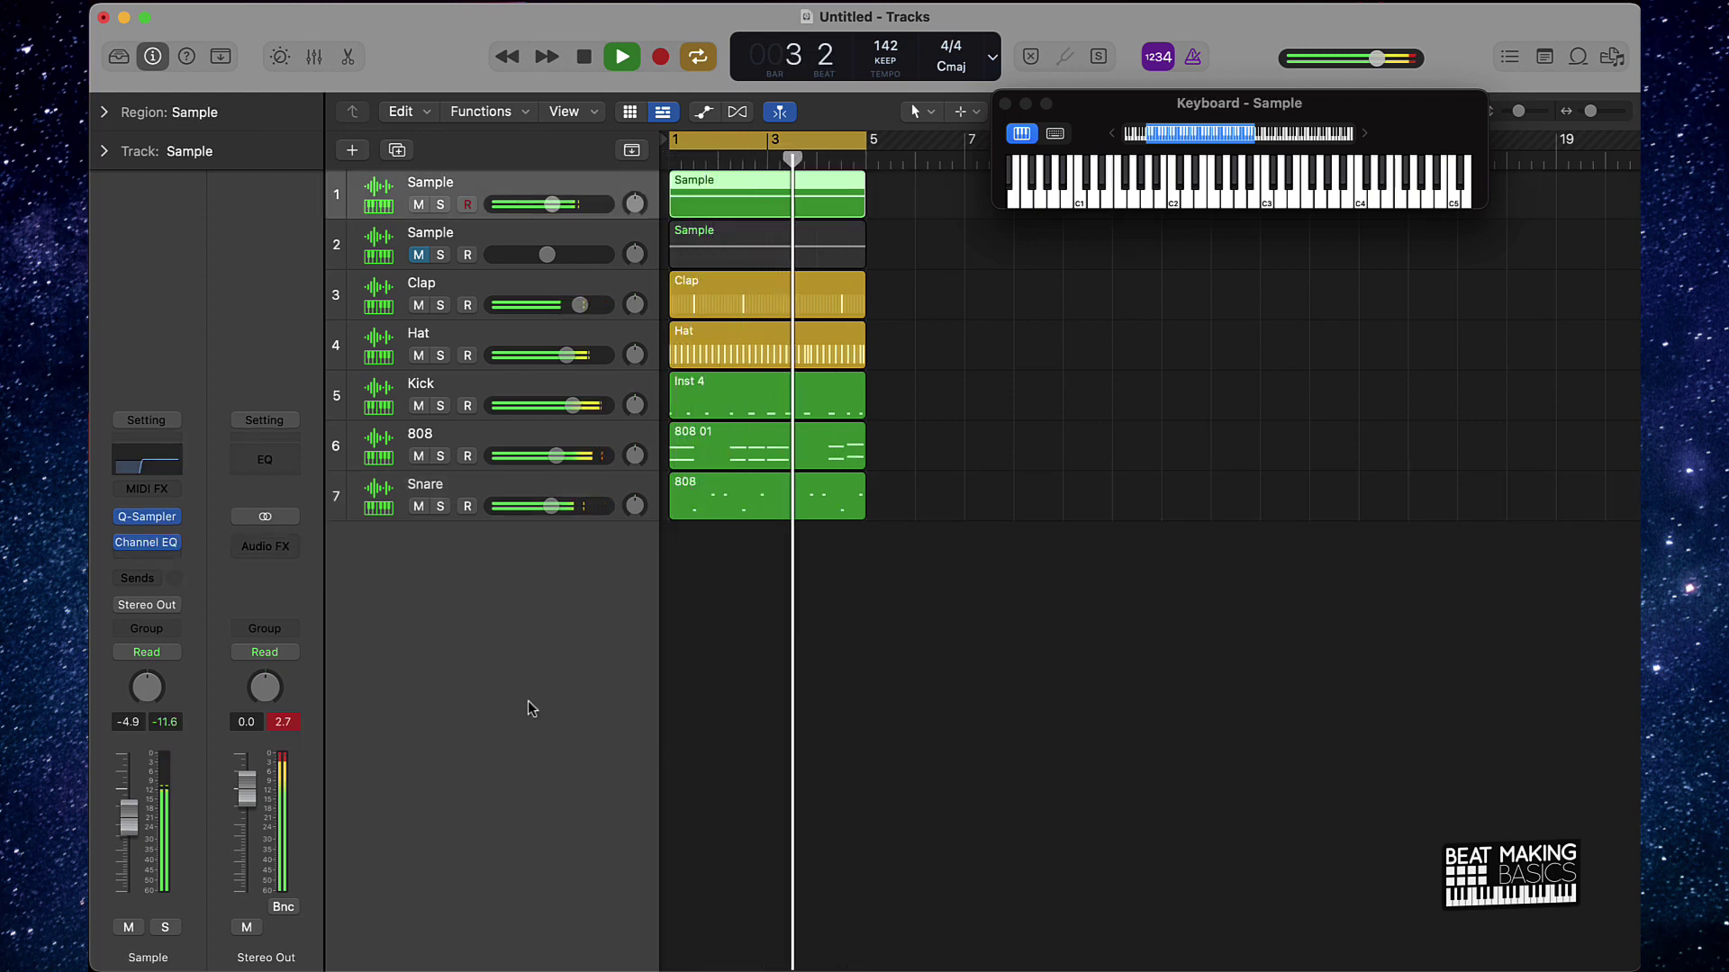
pyautogui.click(1069, 648)
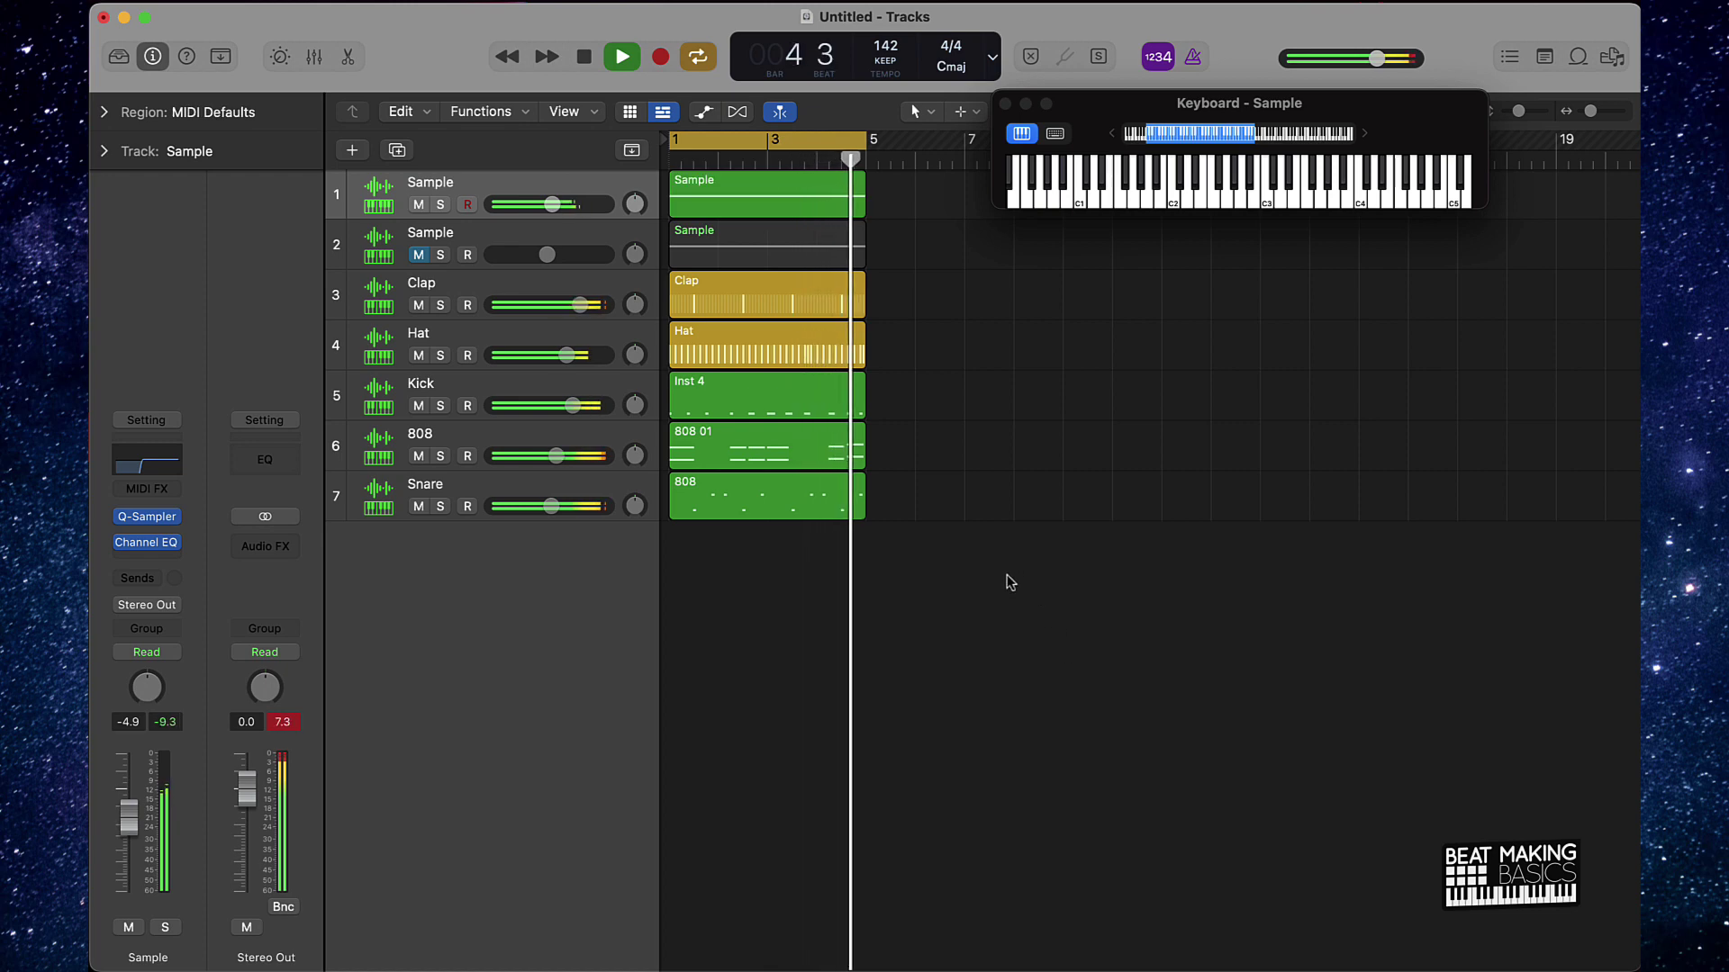
# Select the Hat track and try out its pan, leaving it centred.
pyautogui.scroll(4, 1007, 578)
pyautogui.scroll(-3, 1008, 578)
pyautogui.scroll(1, 1008, 577)
pyautogui.scroll(-1, 1009, 578)
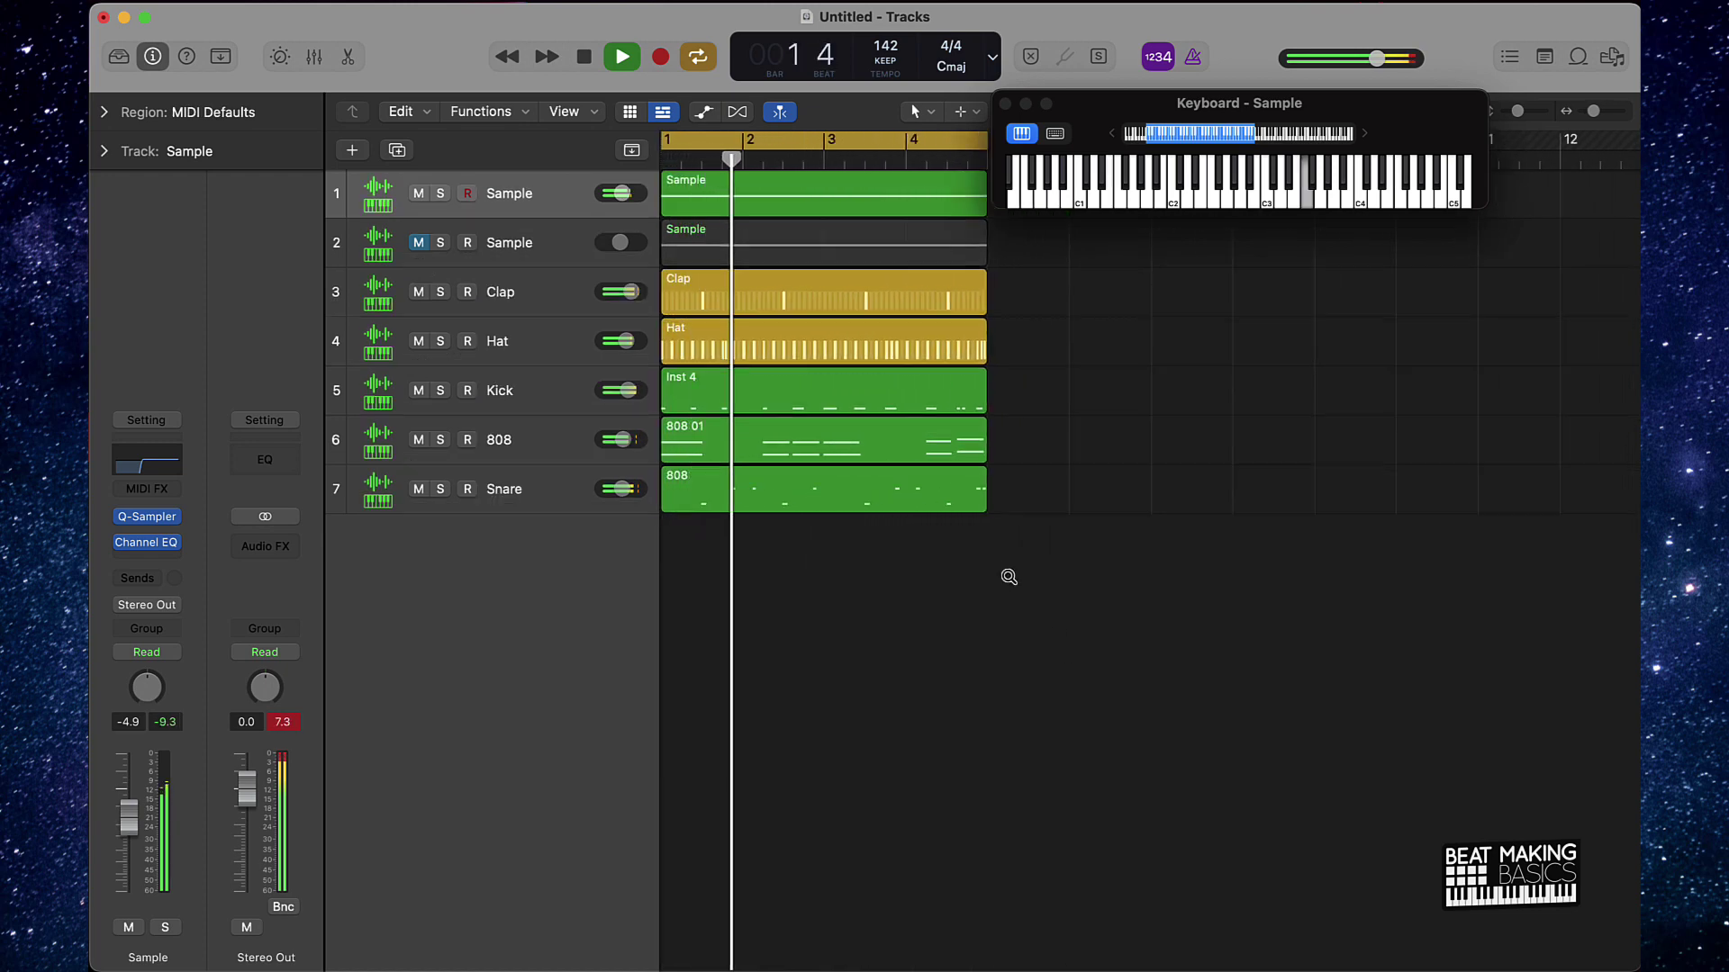
pyautogui.scroll(-1, 1008, 578)
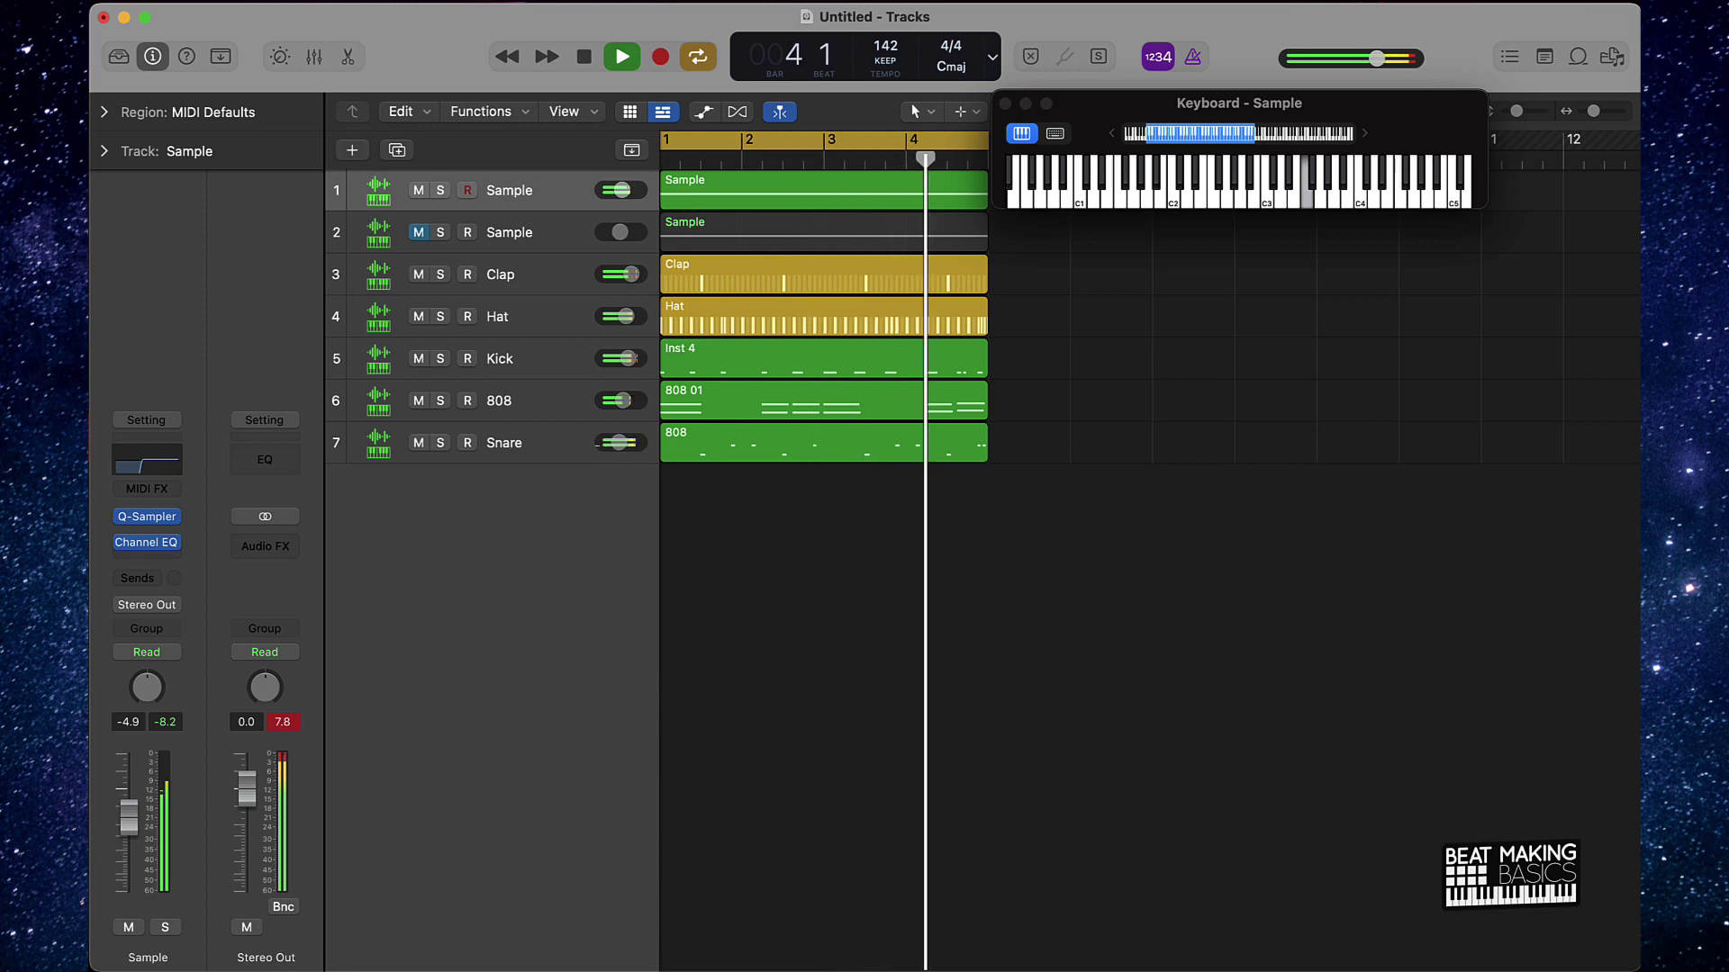
pyautogui.click(578, 319)
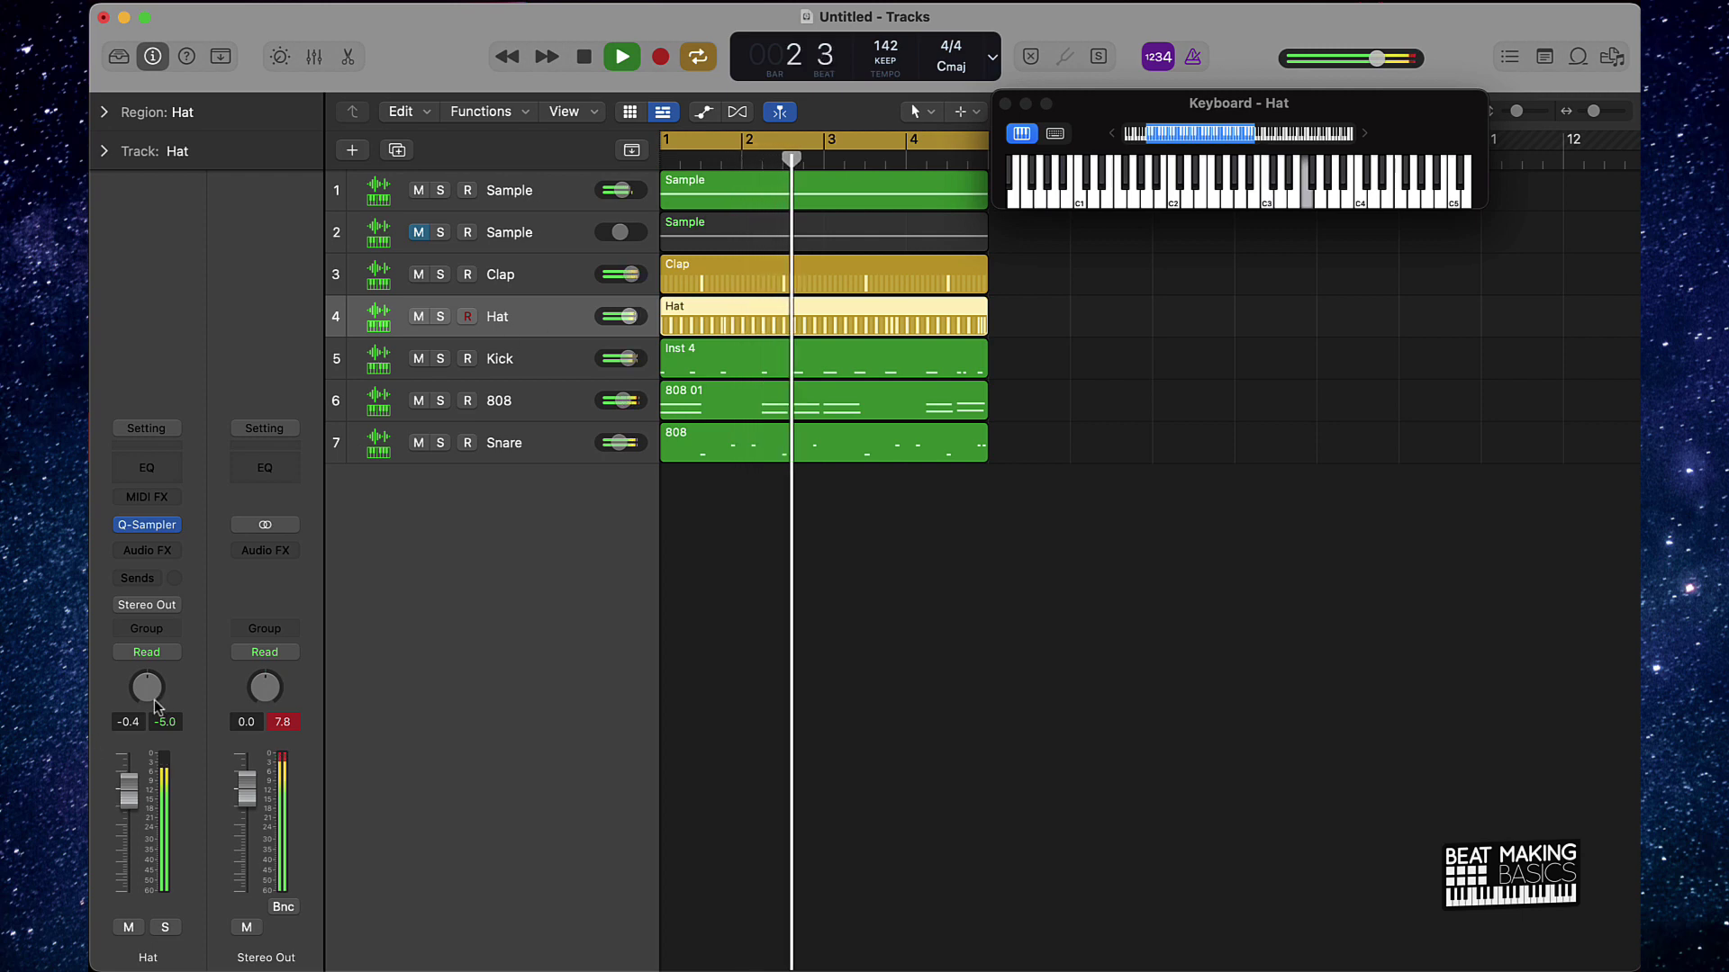
pyautogui.moveTo(147, 687)
pyautogui.mouseDown()
pyautogui.moveTo(147, 667)
pyautogui.moveTo(146, 687)
pyautogui.mouseUp()
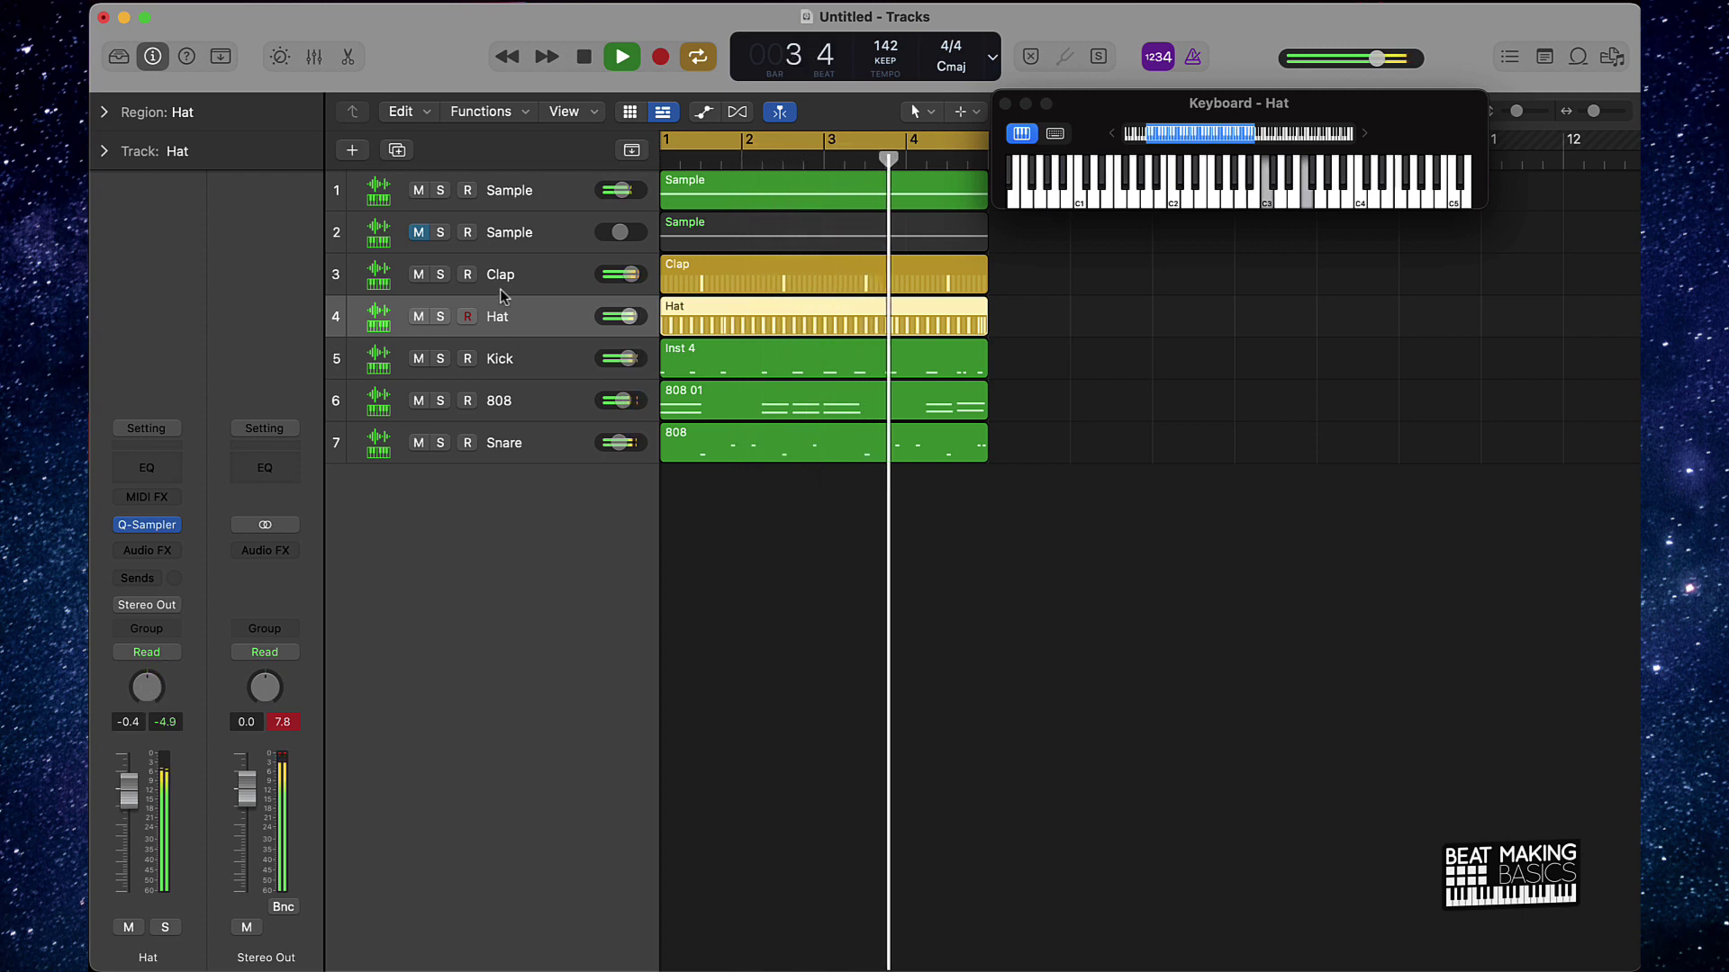
# Mute the Kick track, swap the active Sample layer by unmuting the second and muting the first, and stop playback.
pyautogui.click(419, 358)
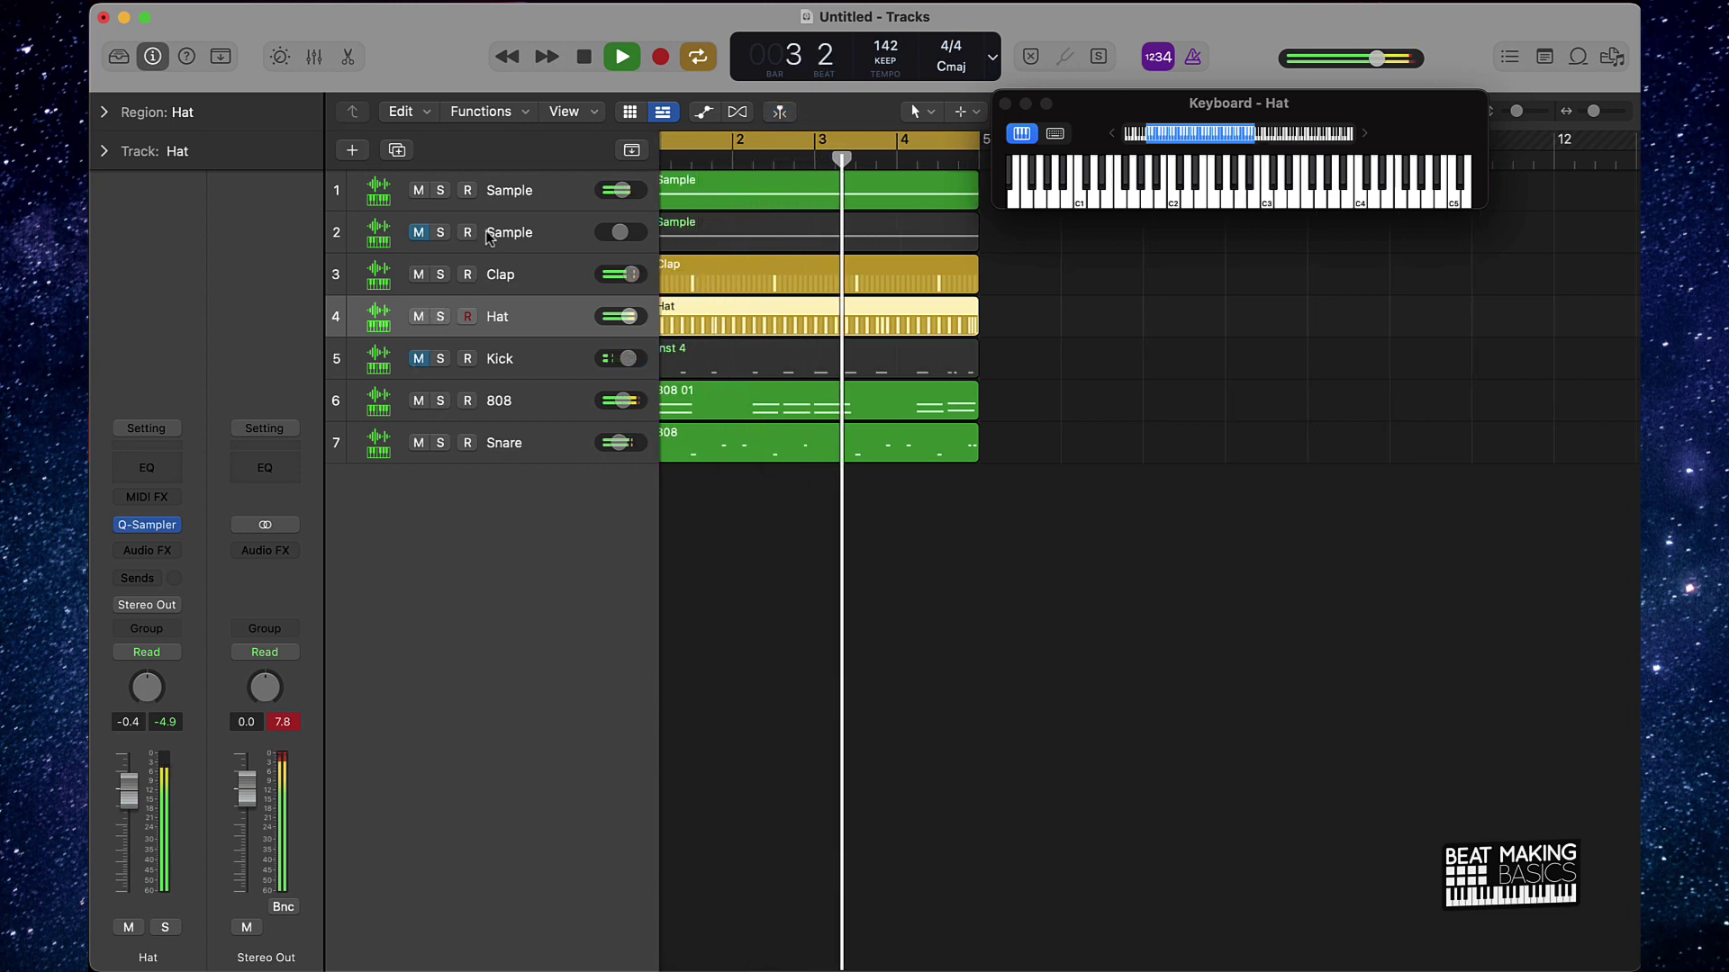
pyautogui.click(418, 233)
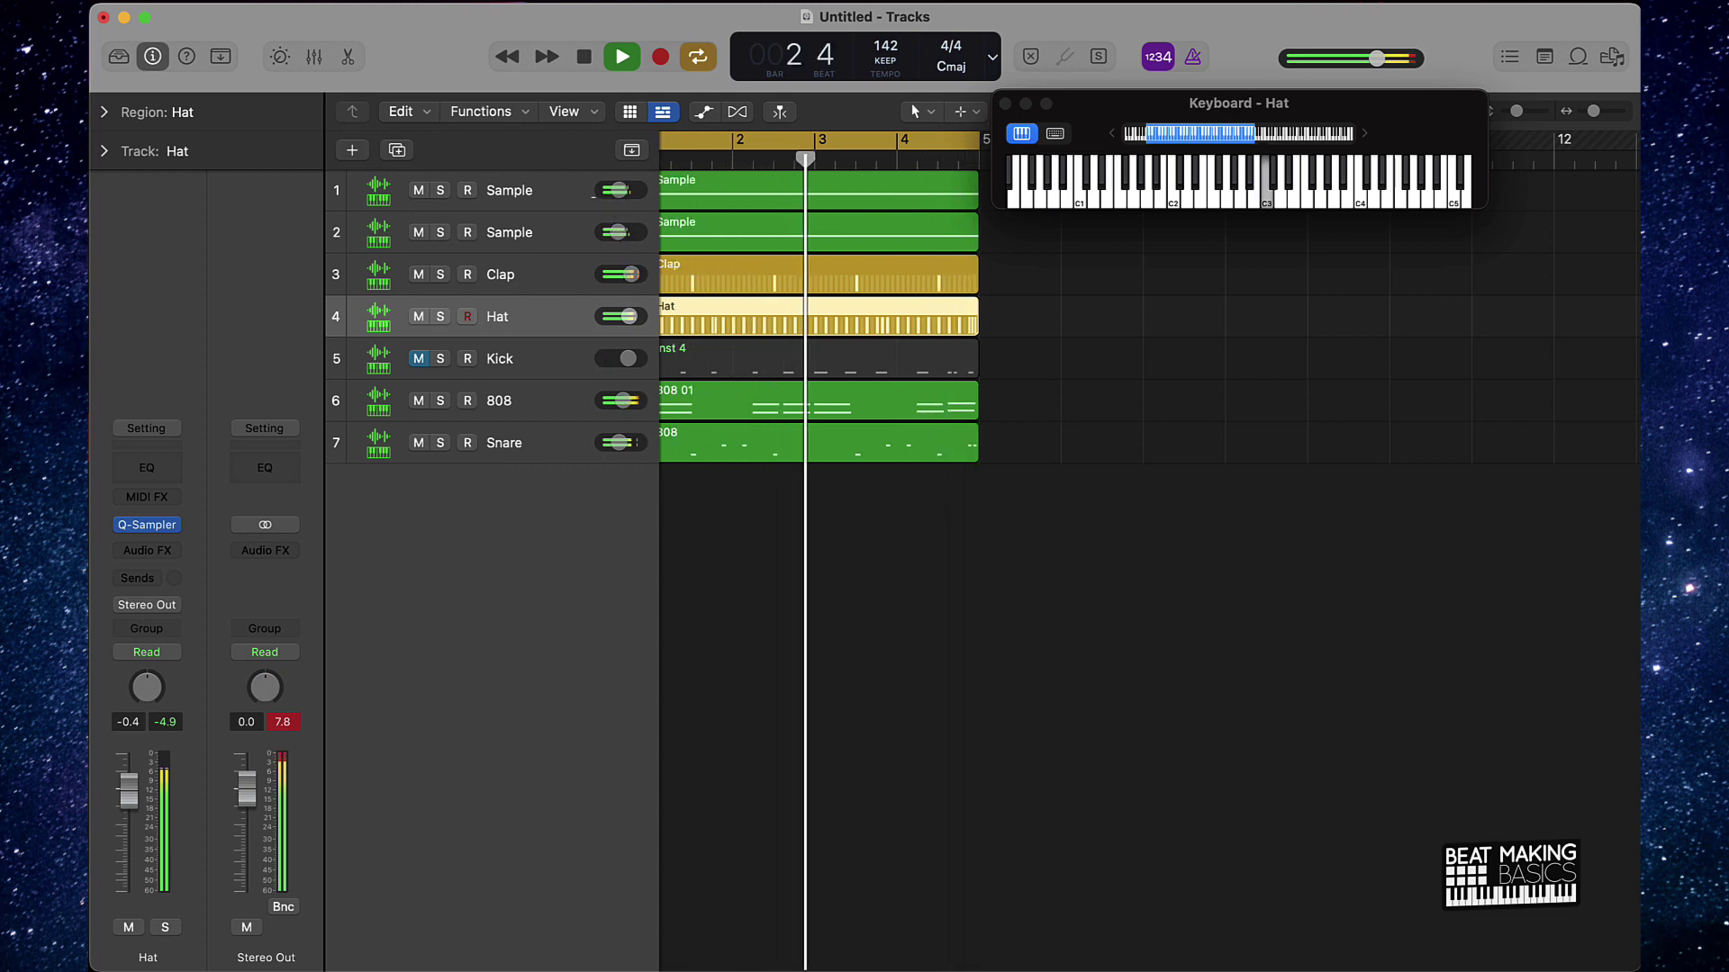
pyautogui.click(418, 190)
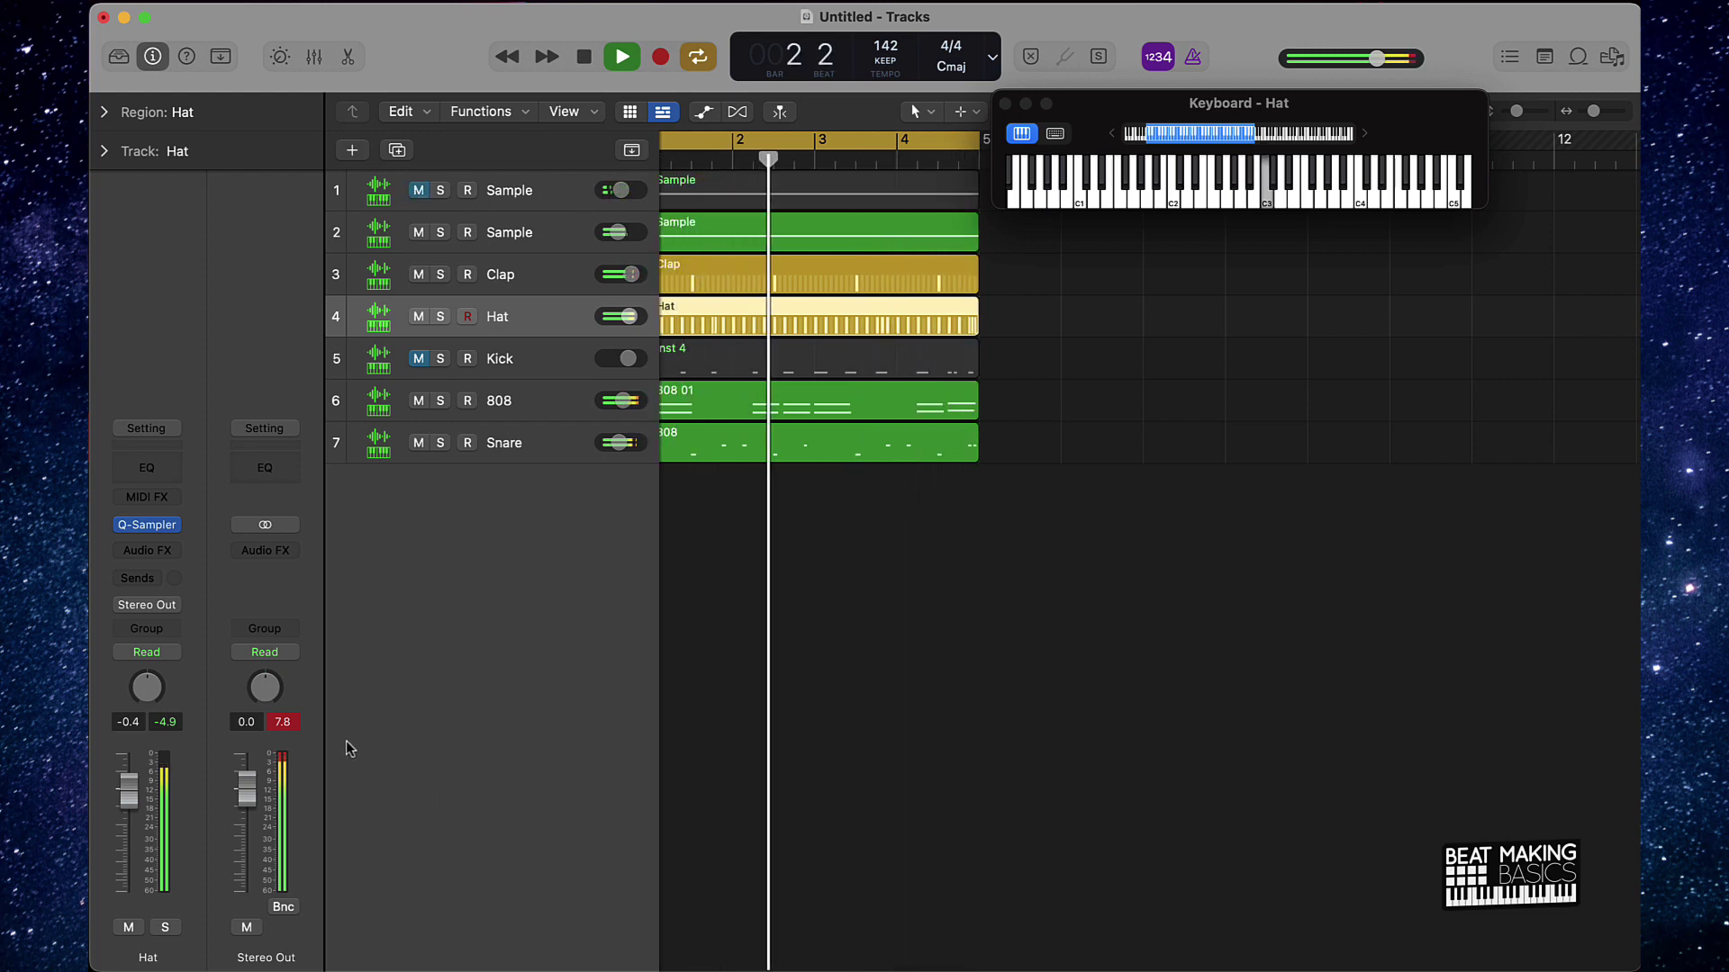
pyautogui.press('space')
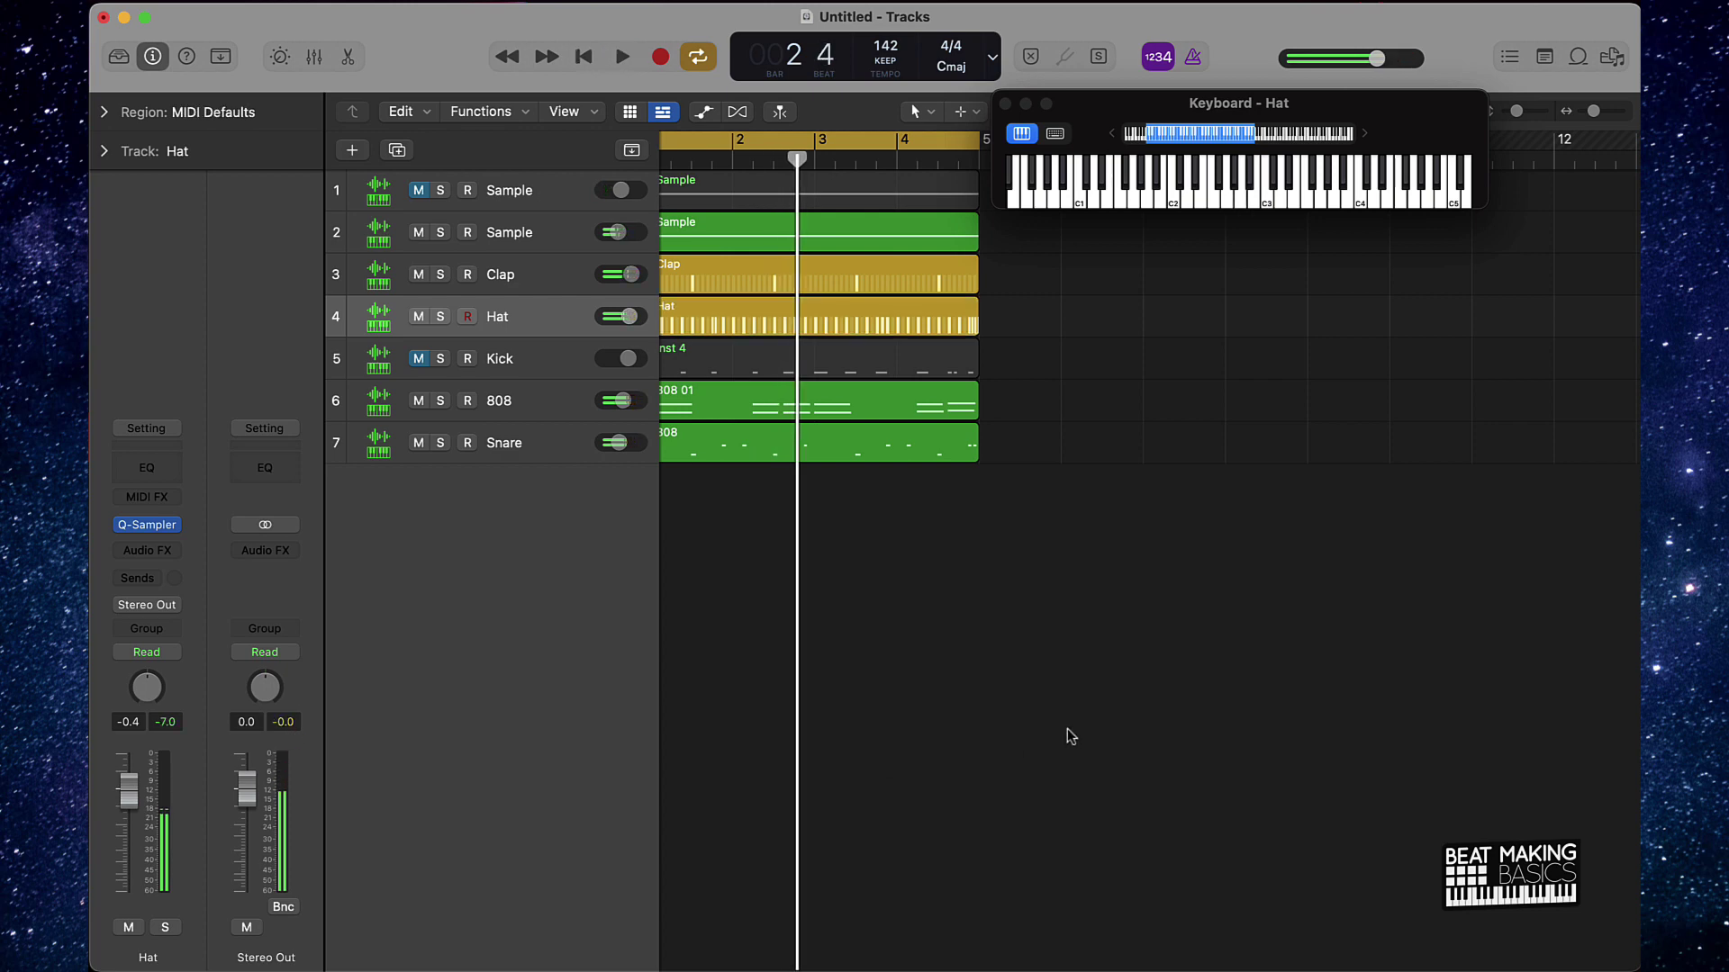
# Select all regions in the arrangement and name them after their tracks.
pyautogui.scroll(-5, 1069, 729)
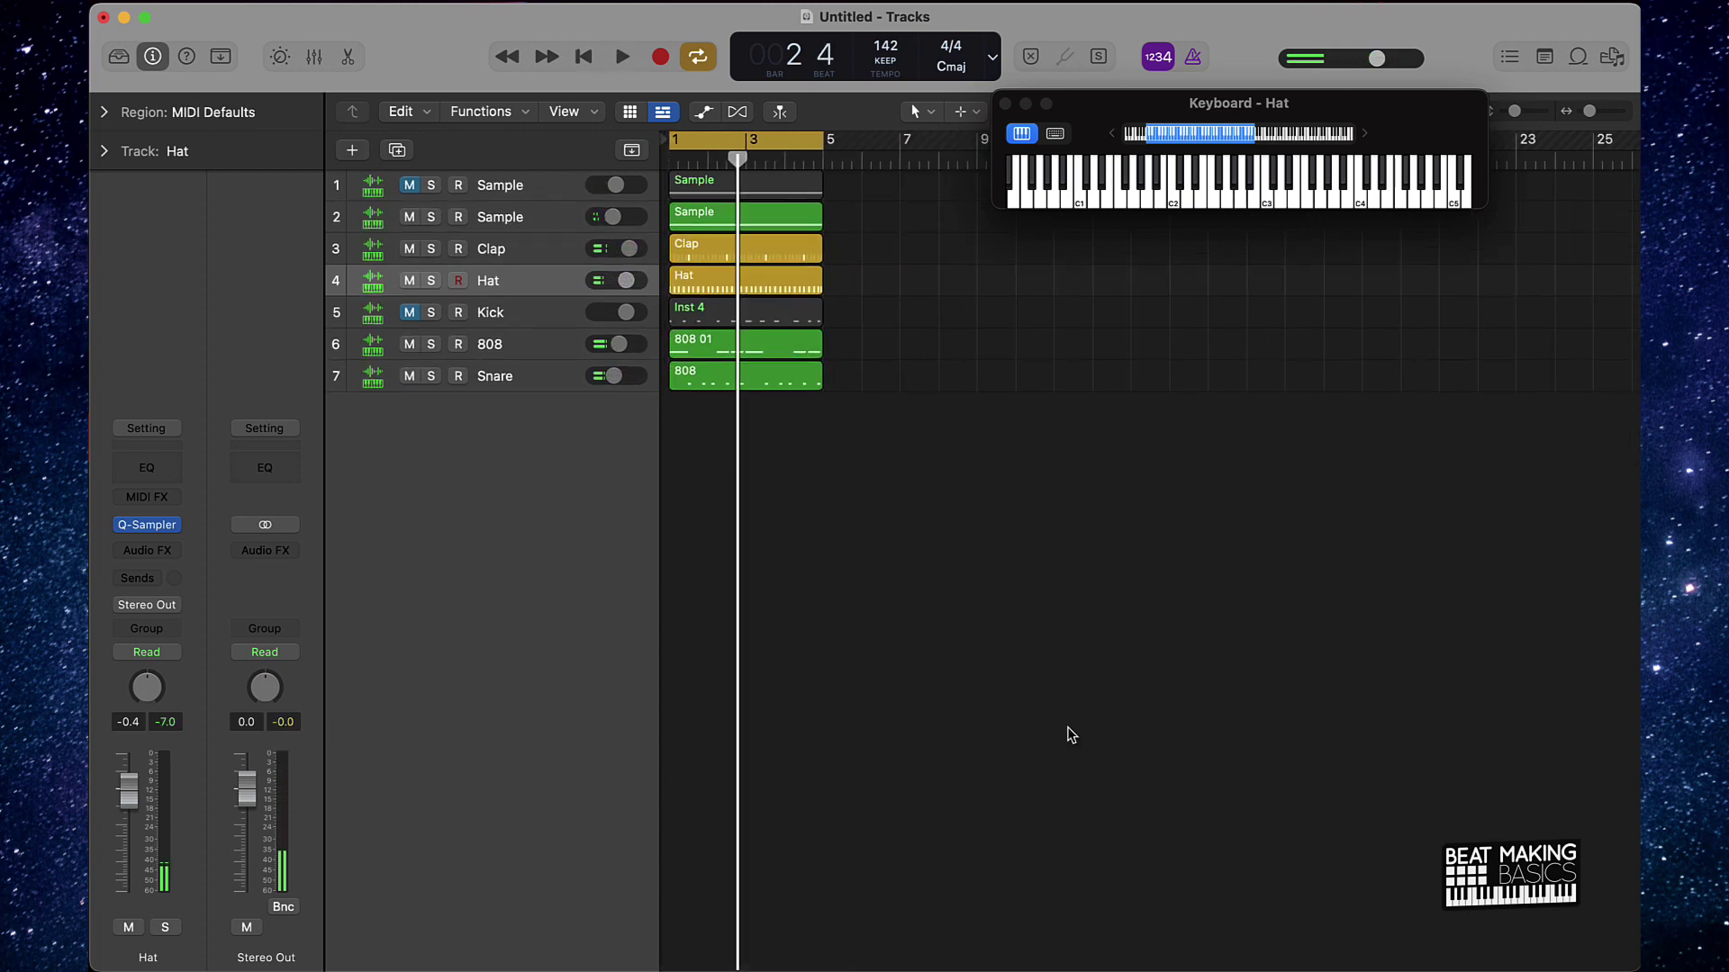
pyautogui.press('super+a')
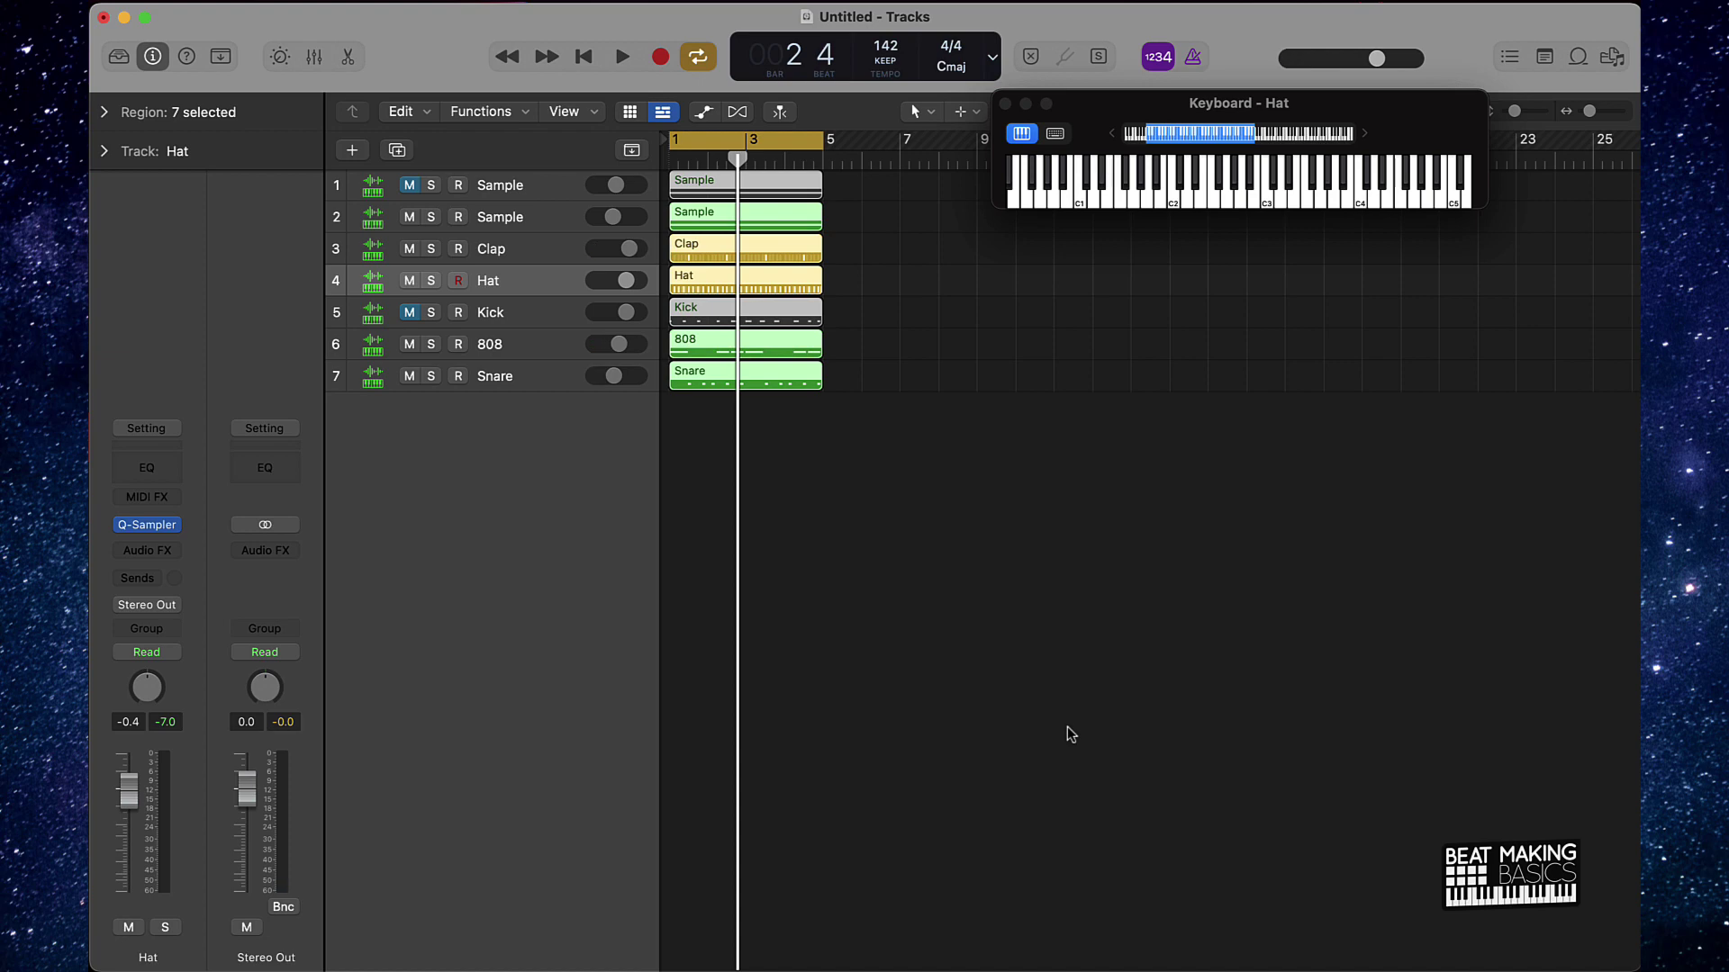